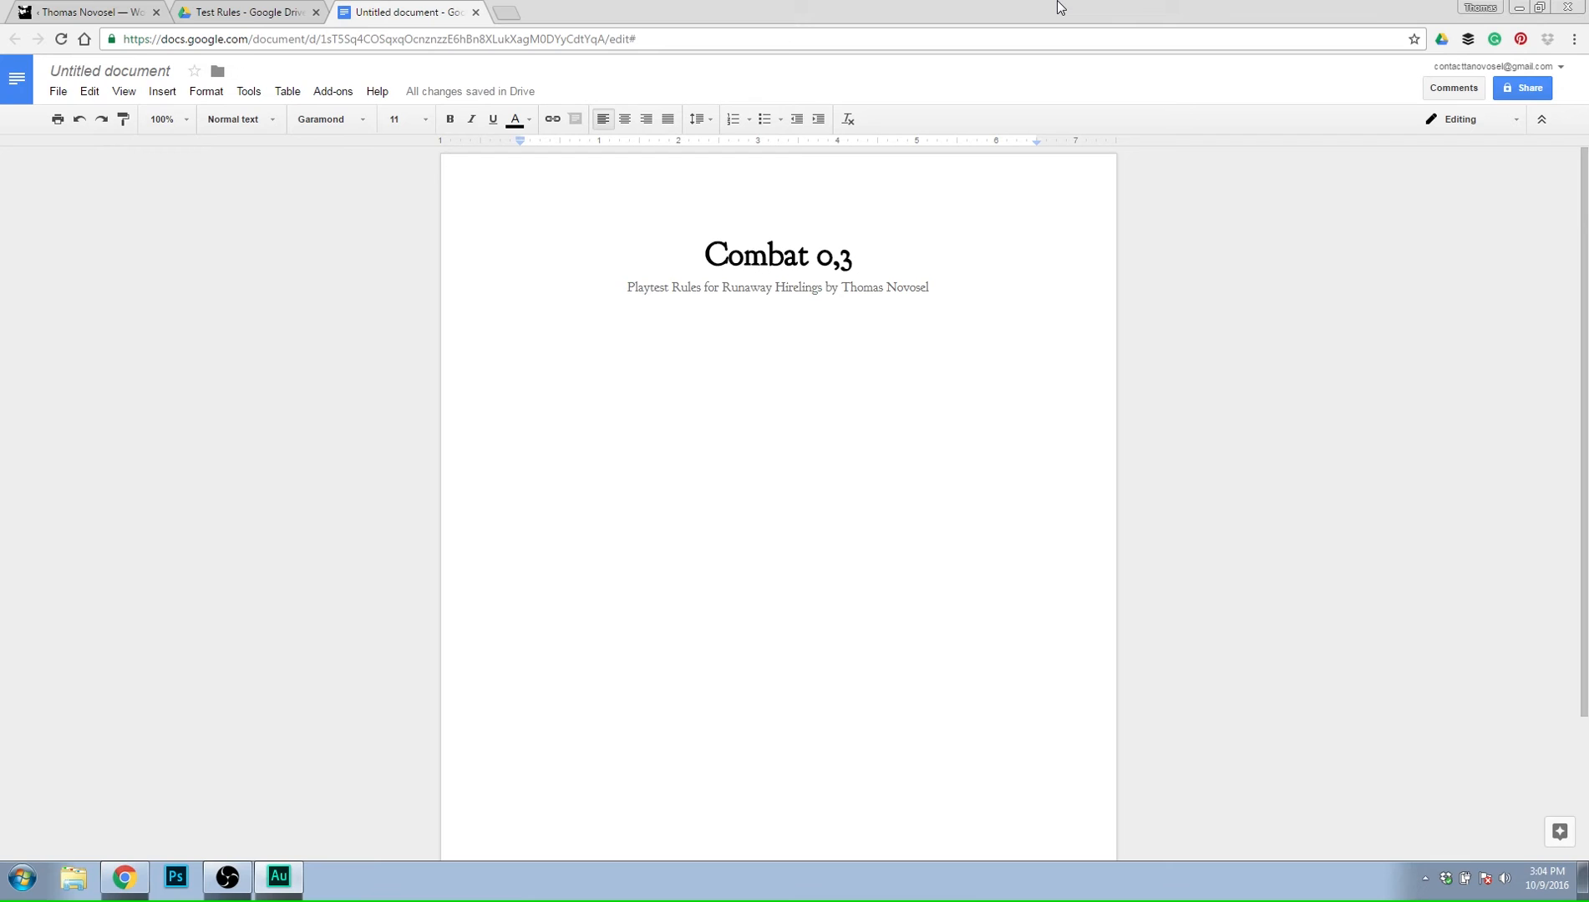
Switch to Google Drive and open the RH: Hireling's Handguide (0,2) document from the Playtest Packet RH folder.
click(823, 496)
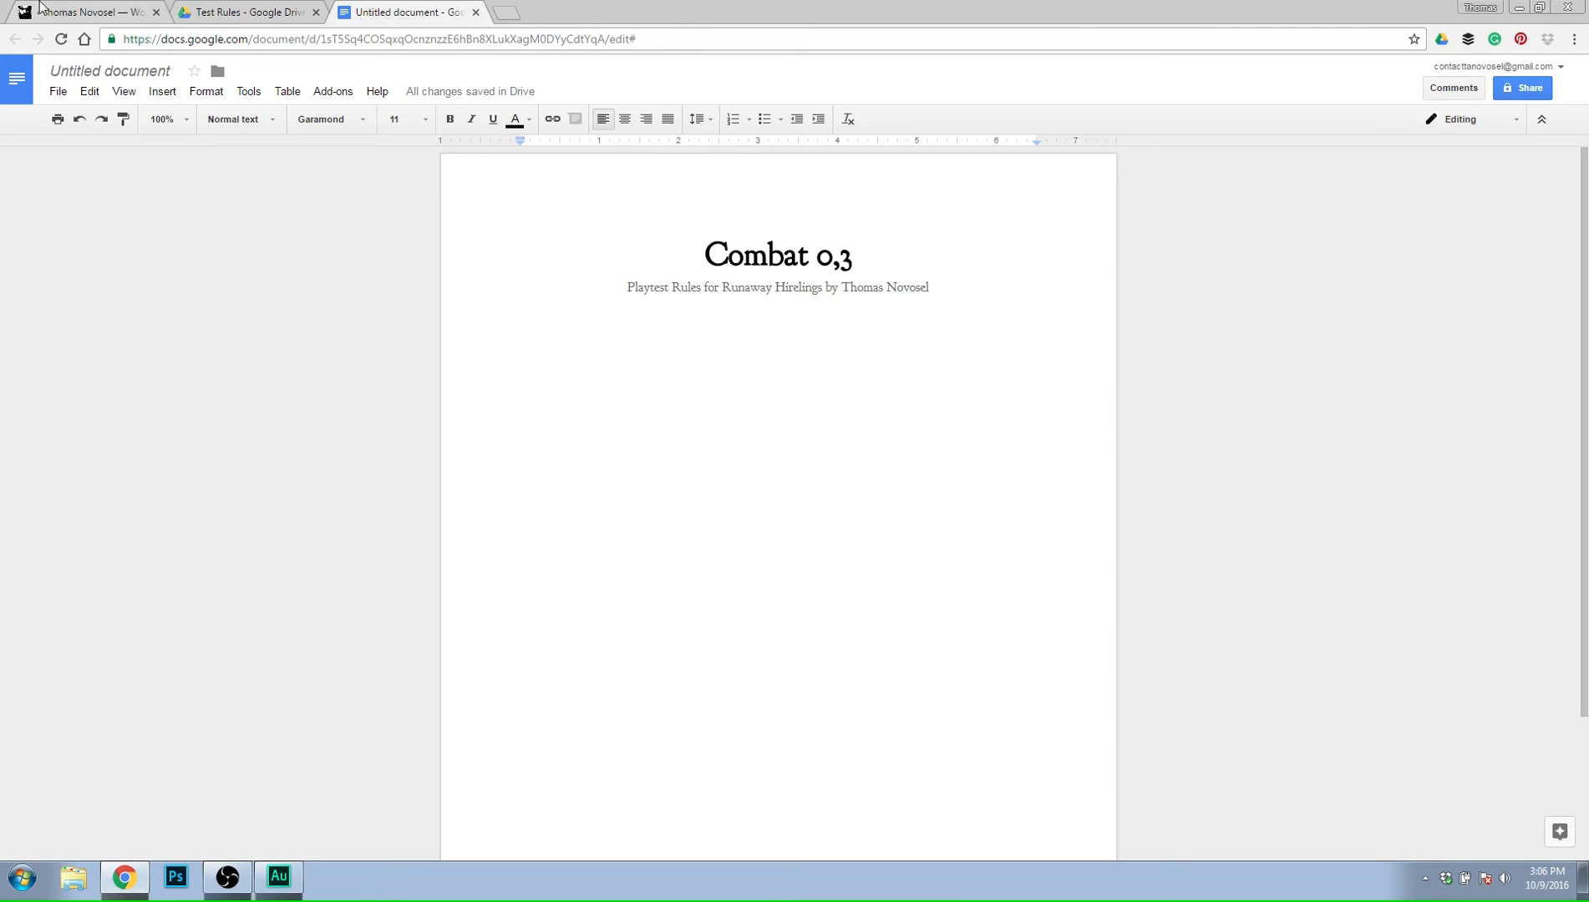
click(201, 11)
click(1040, 130)
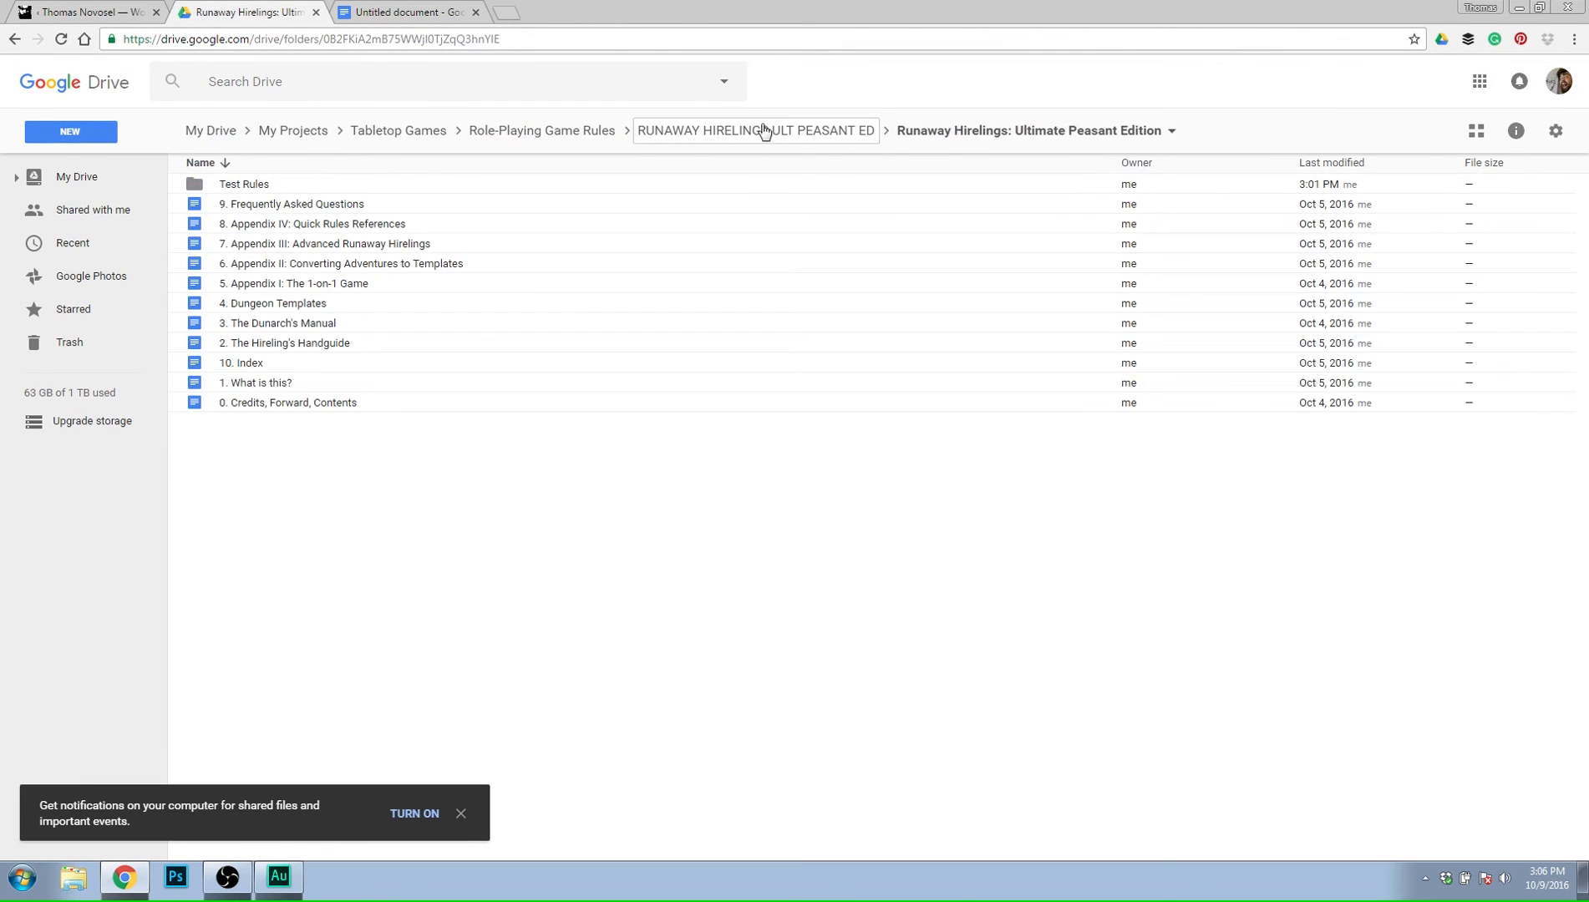
click(763, 131)
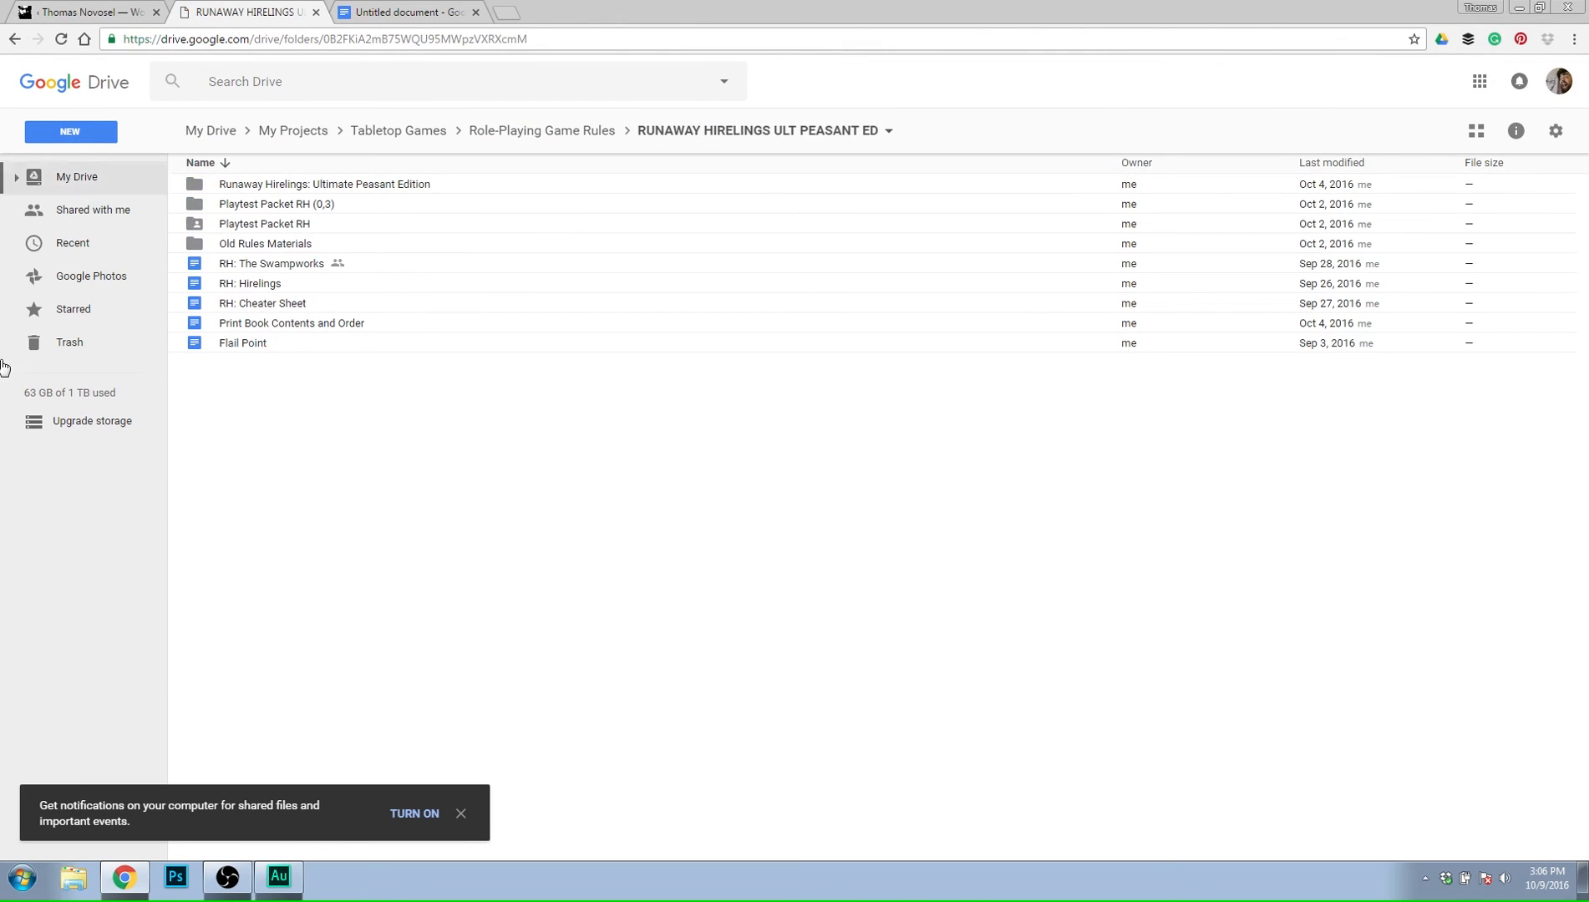
double_click(285, 226)
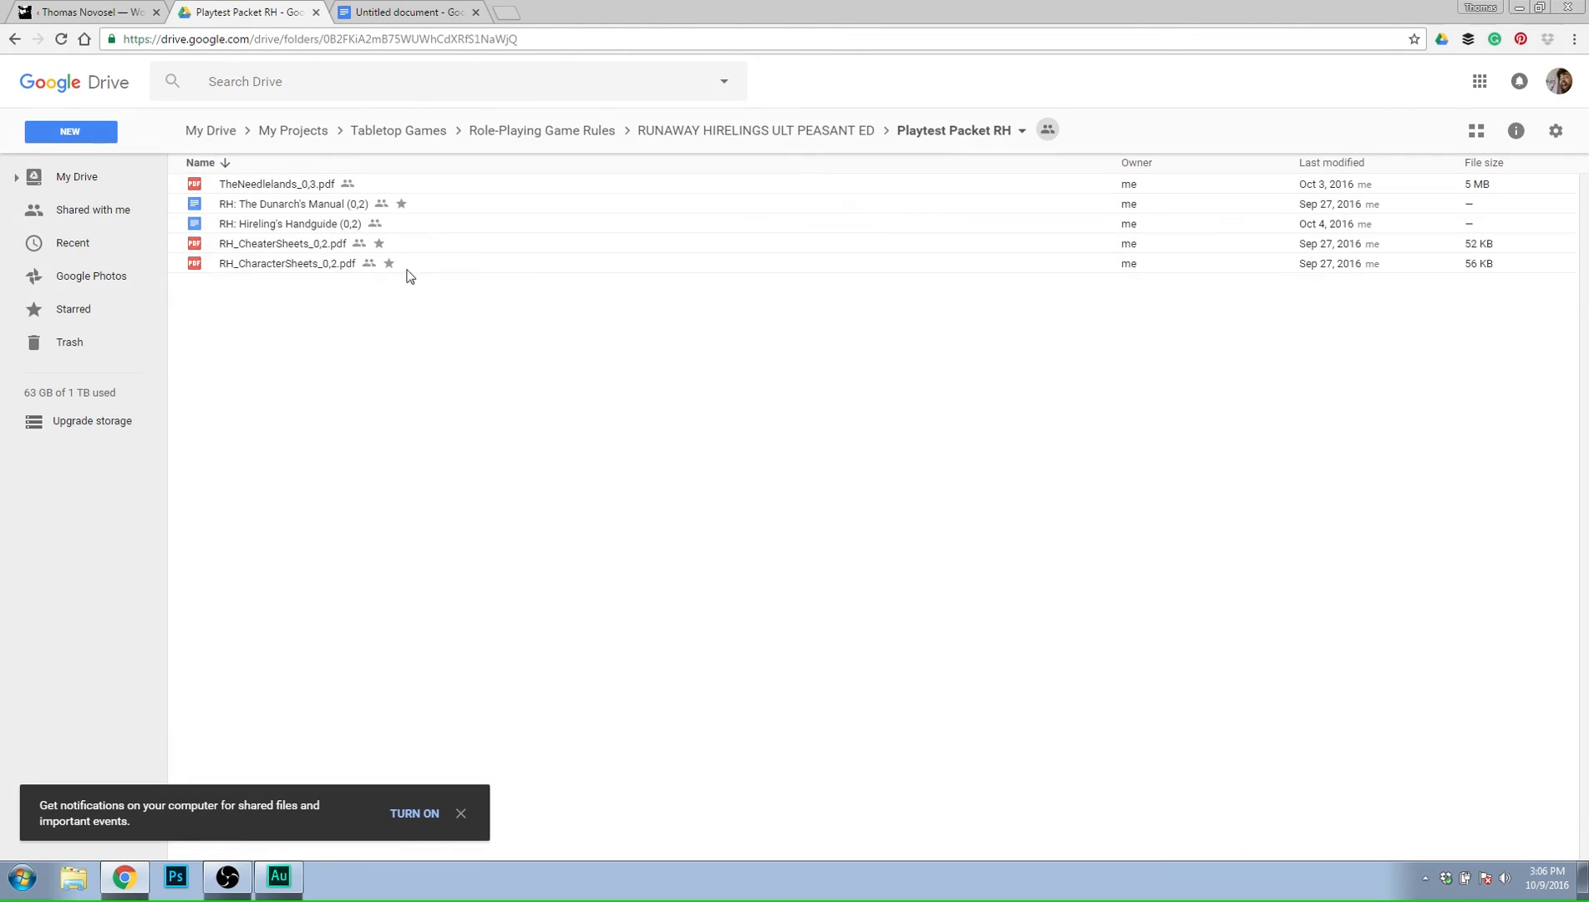
double_click(324, 225)
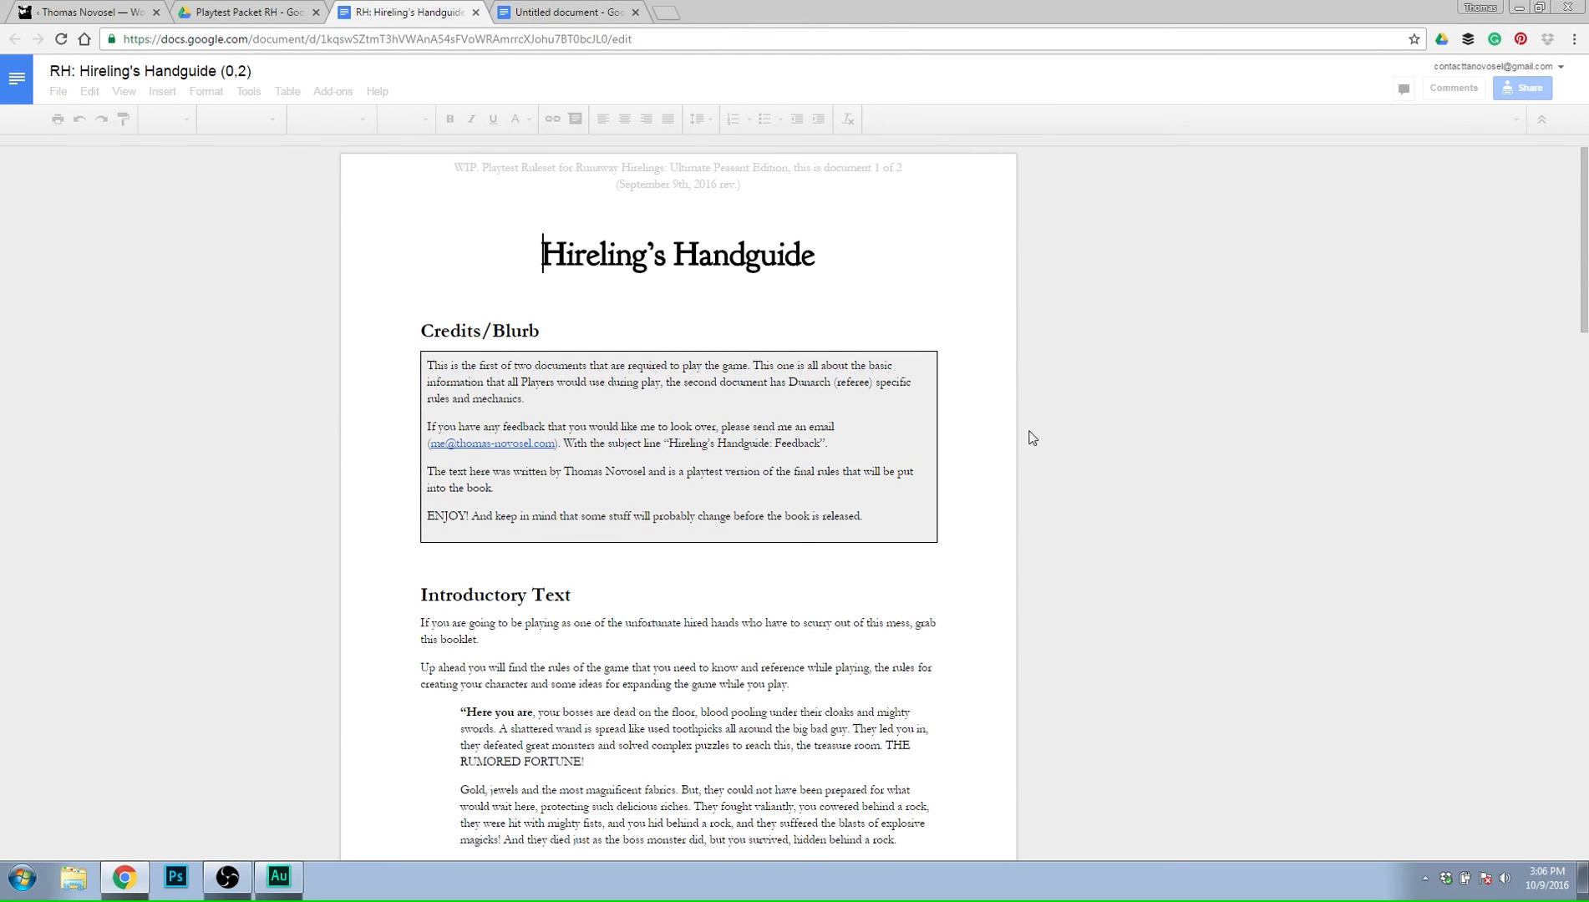
Comment "question choice for epilogue dependant on amount of gold remaining" on the paragraph under Healthy amounts of Gold.
scroll(862, 257, down, 6)
scroll(862, 257, down, 20)
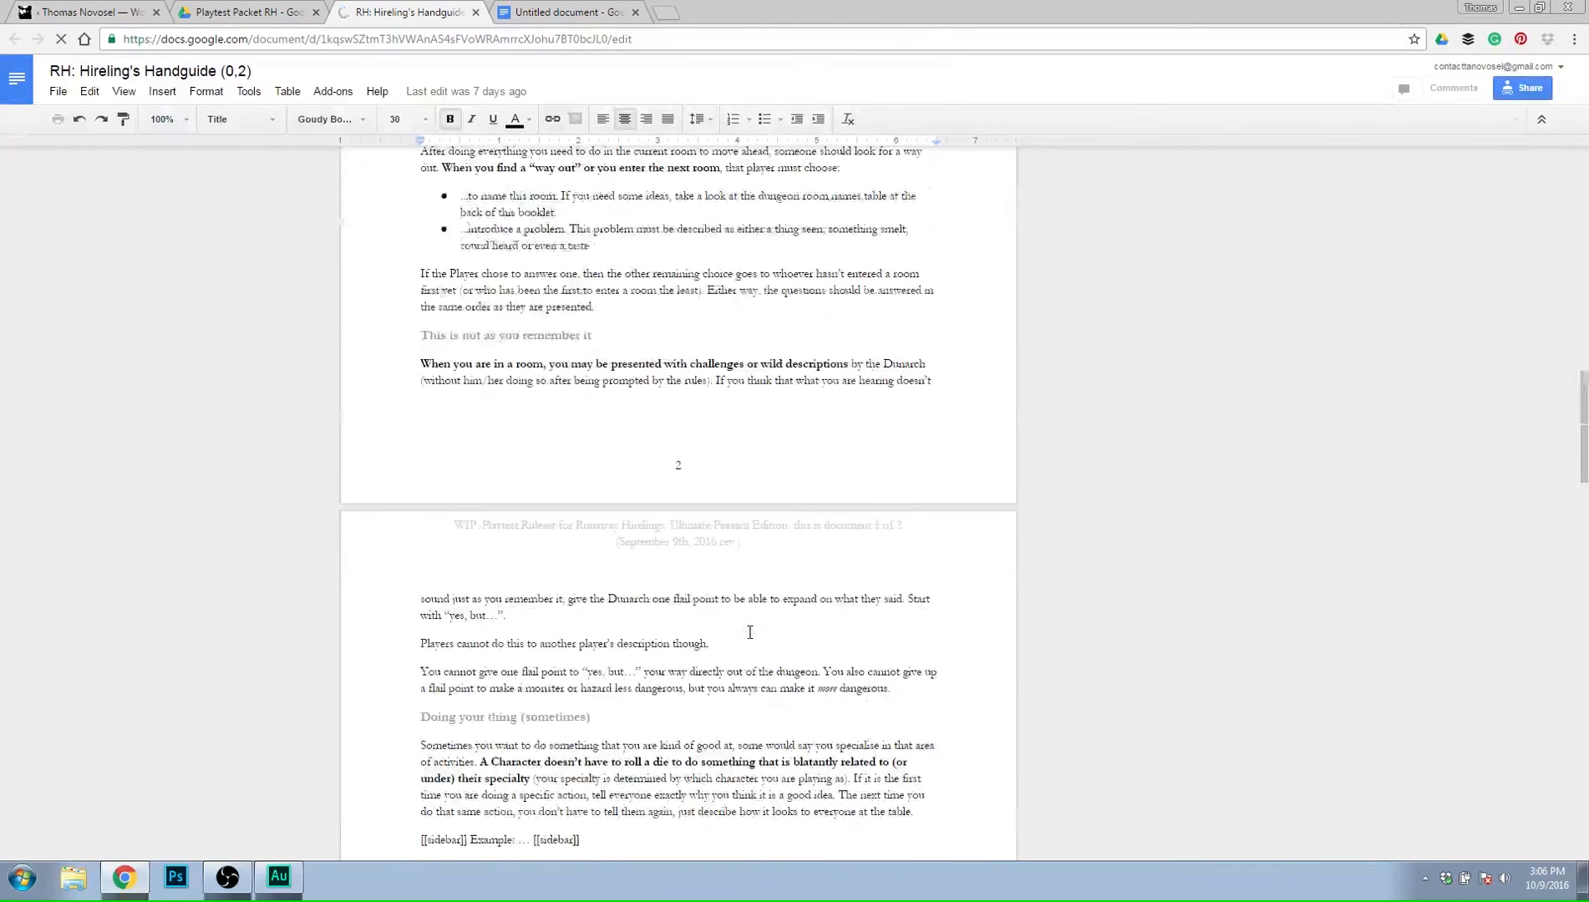
scroll(738, 620, down, 6)
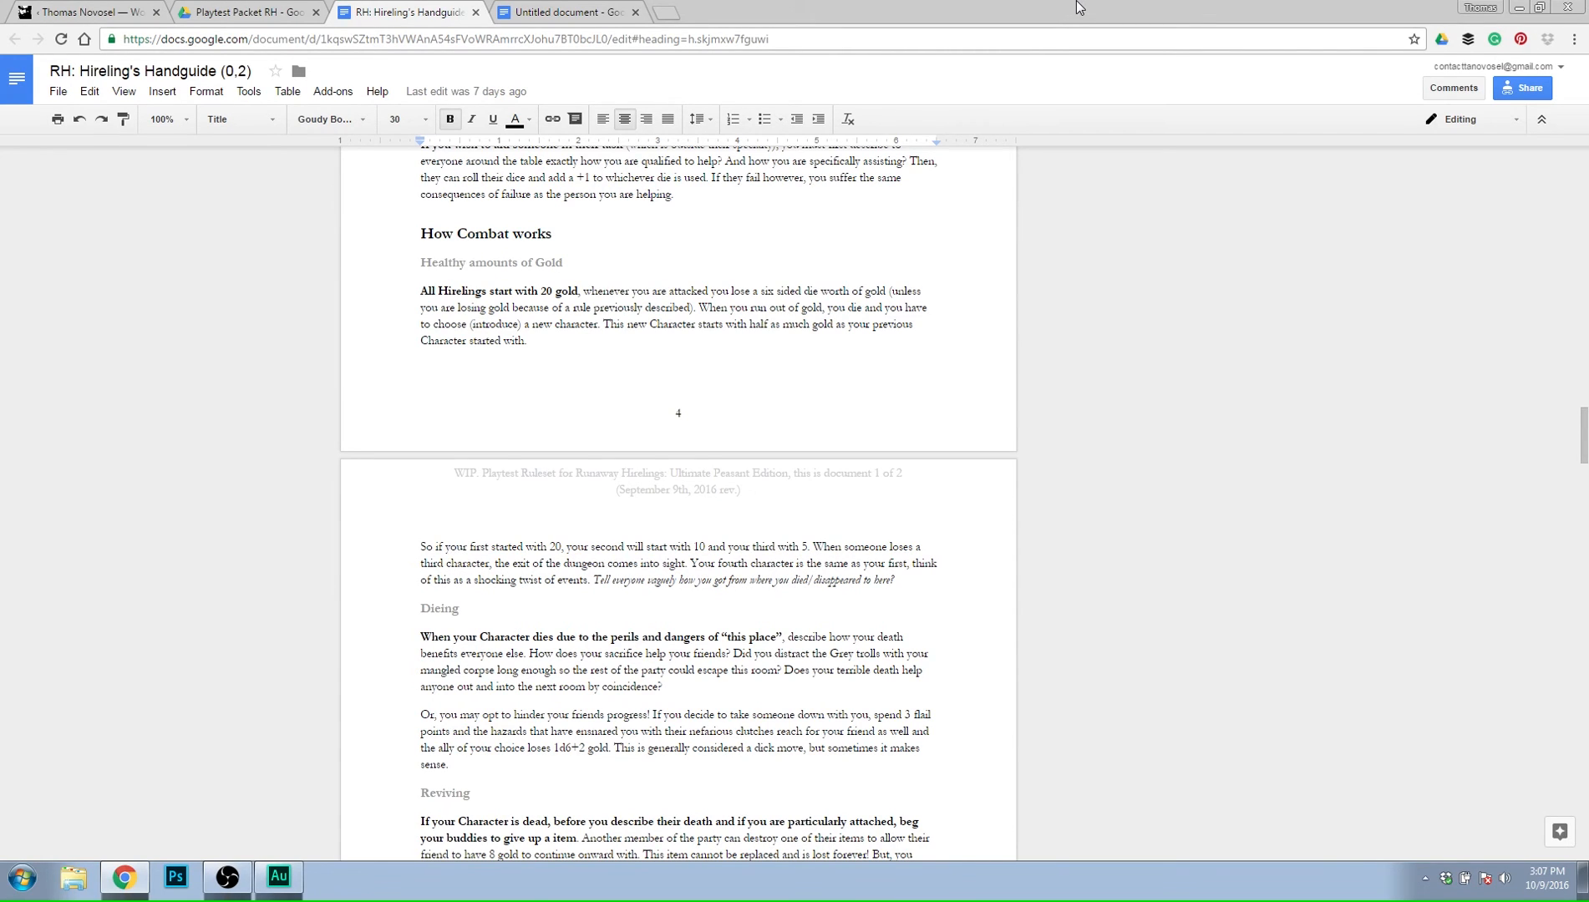
drag(547, 346, 380, 285)
click(1017, 346)
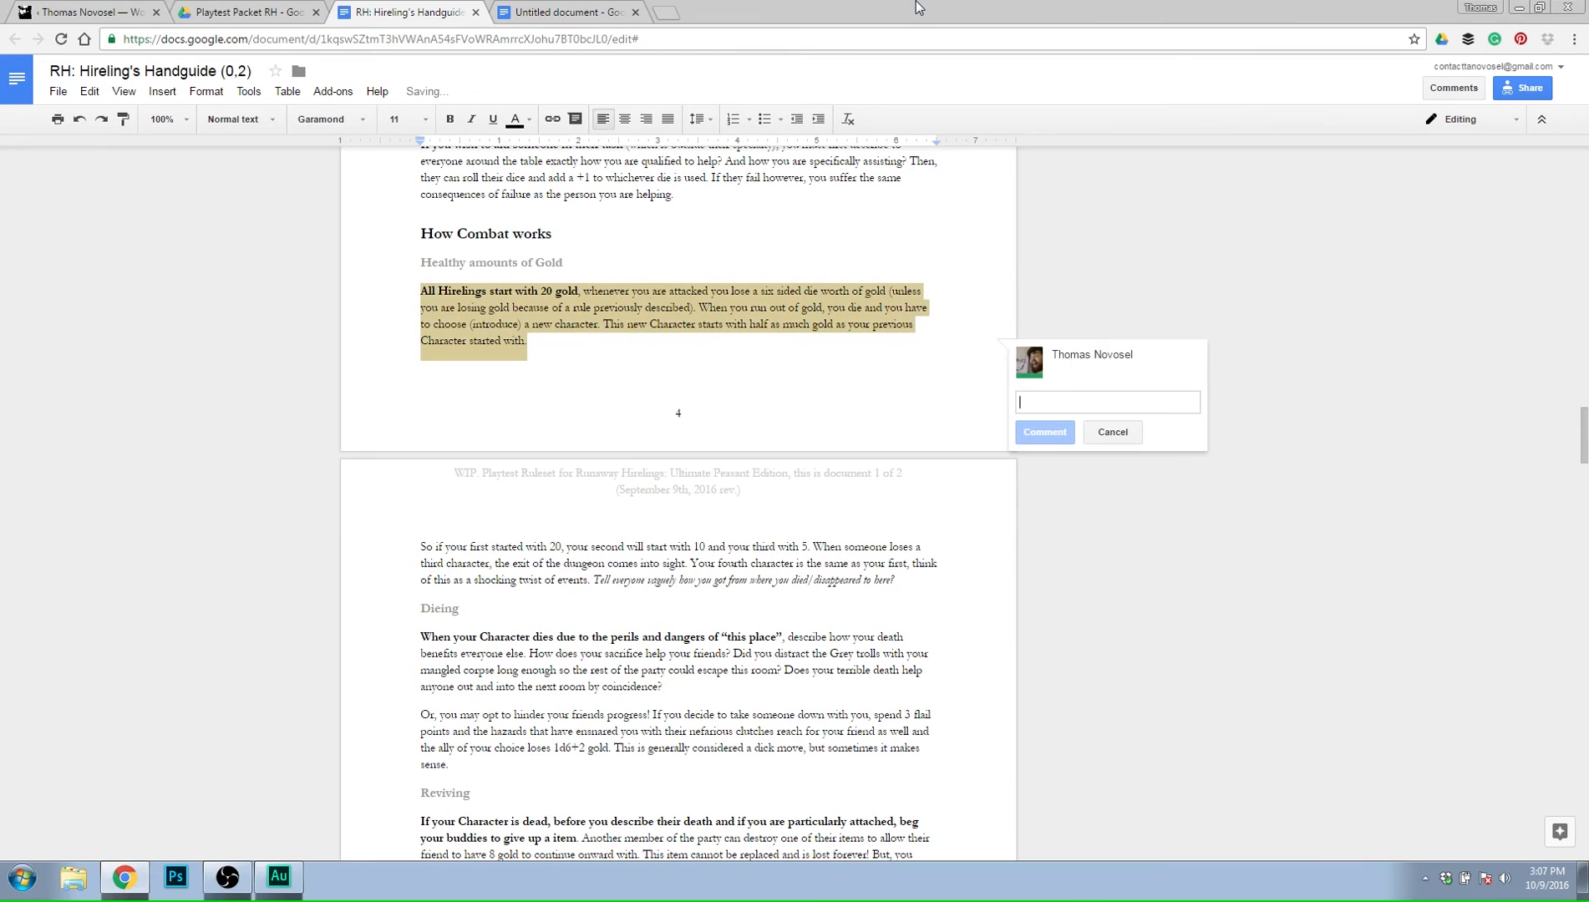
text(question )
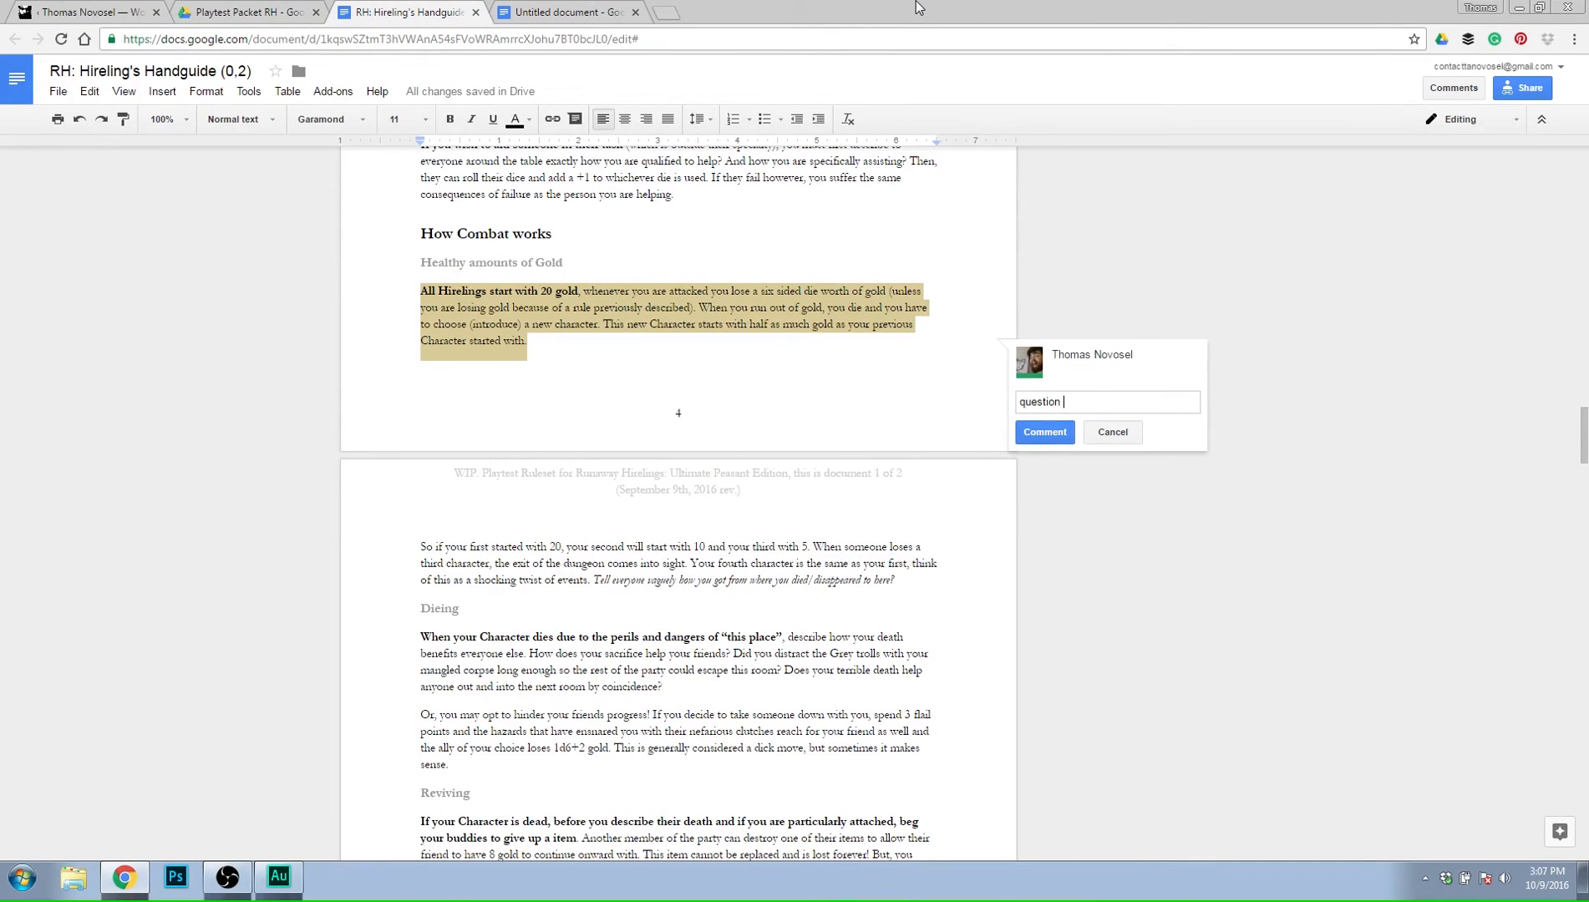
text(choice for epilogue dependant on )
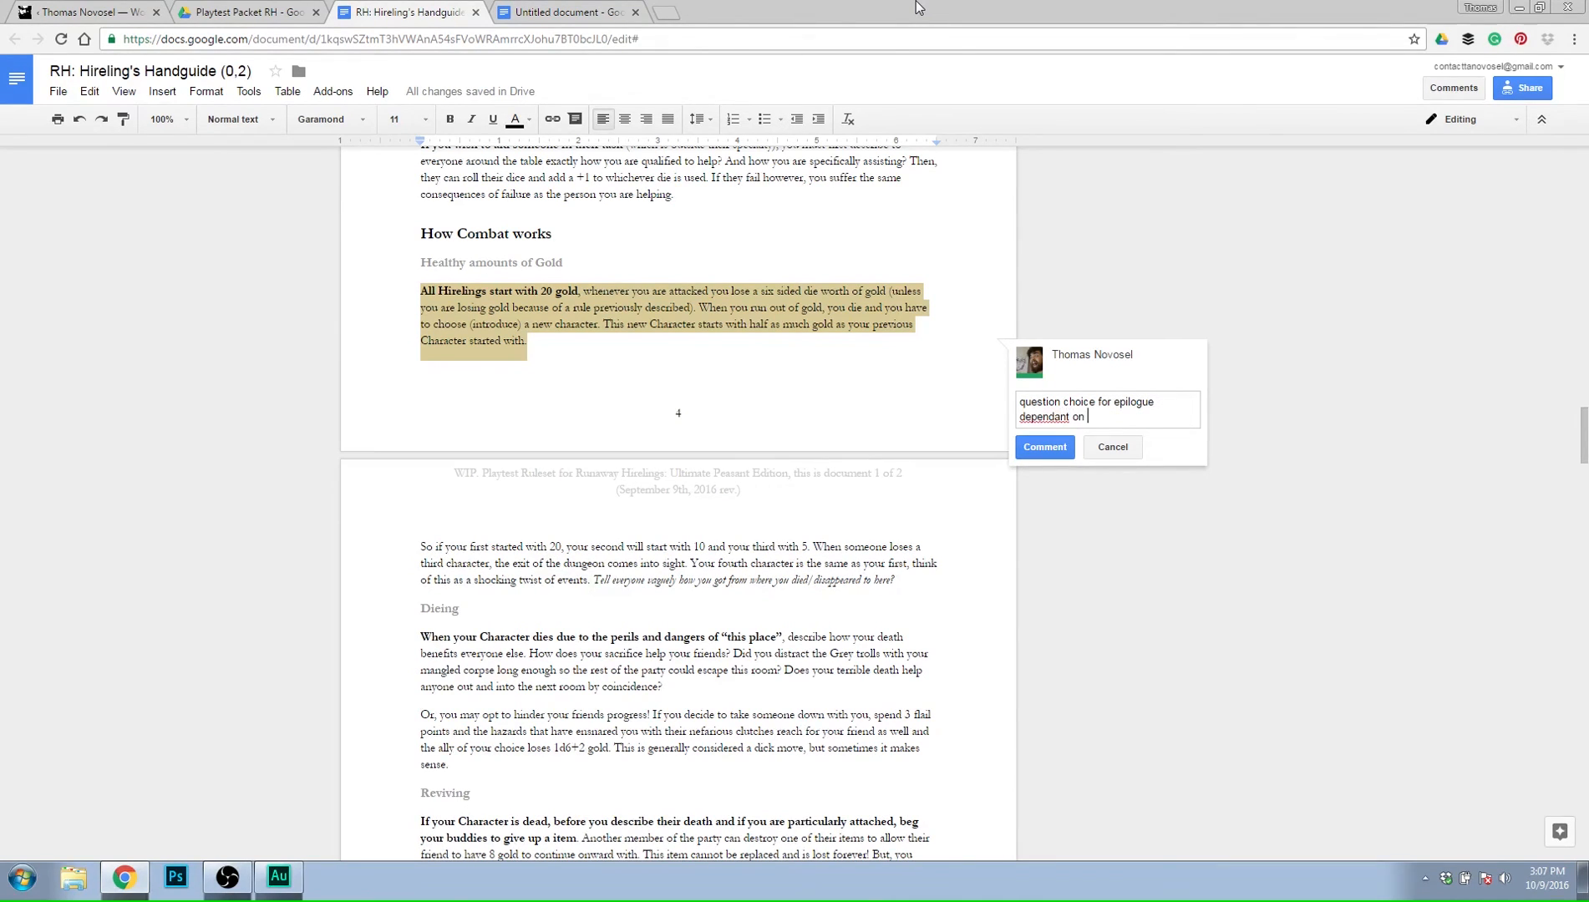
text(amount of gold remaining)
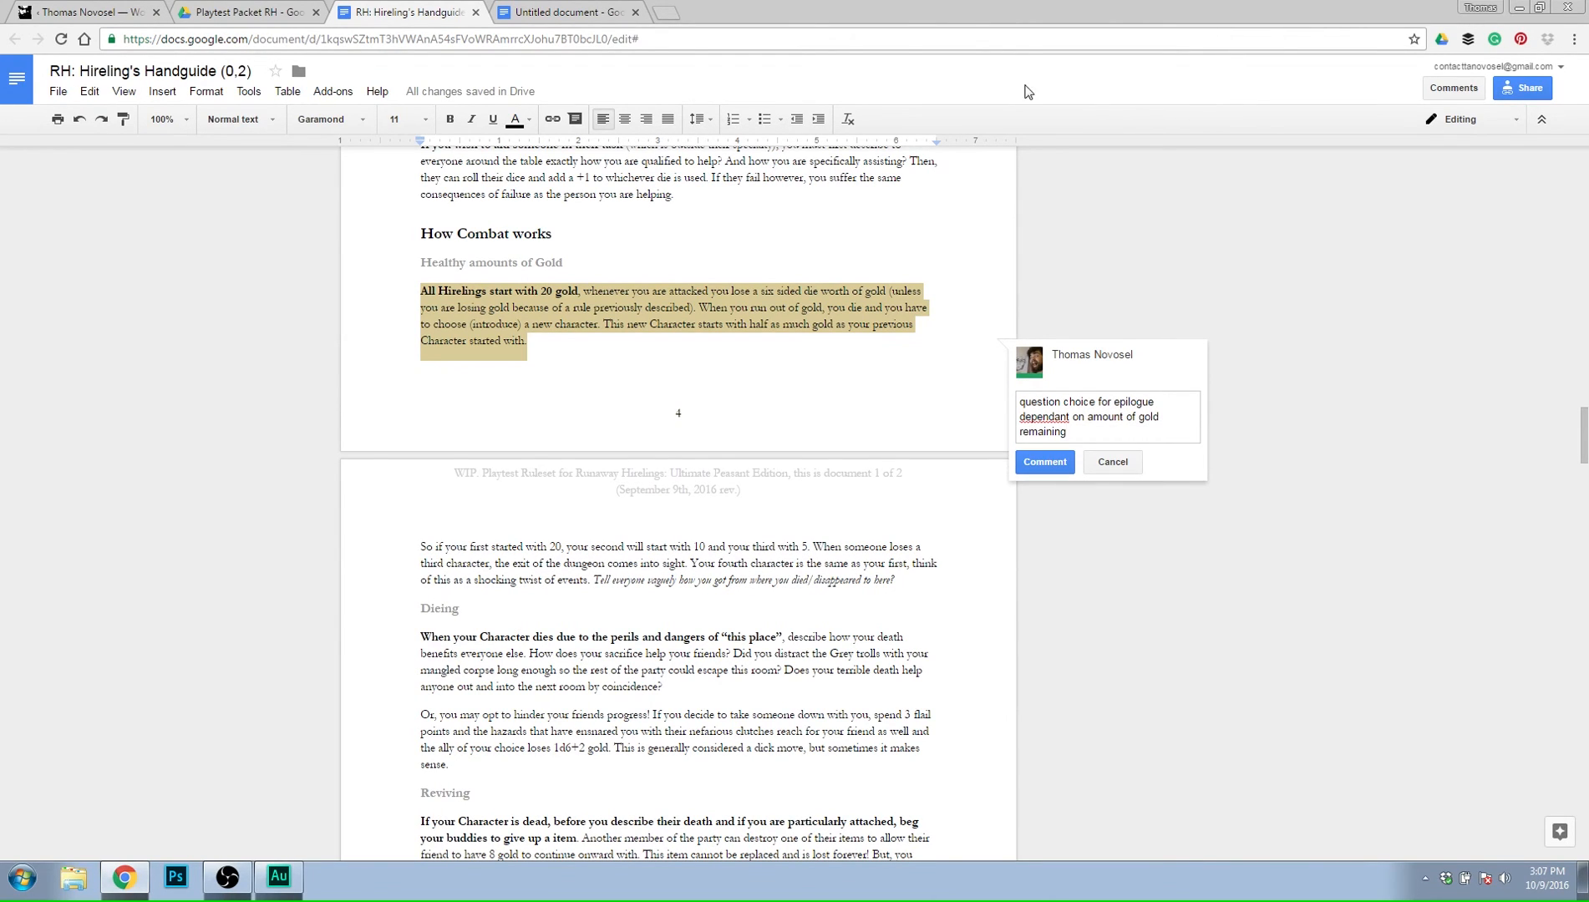
click(1044, 462)
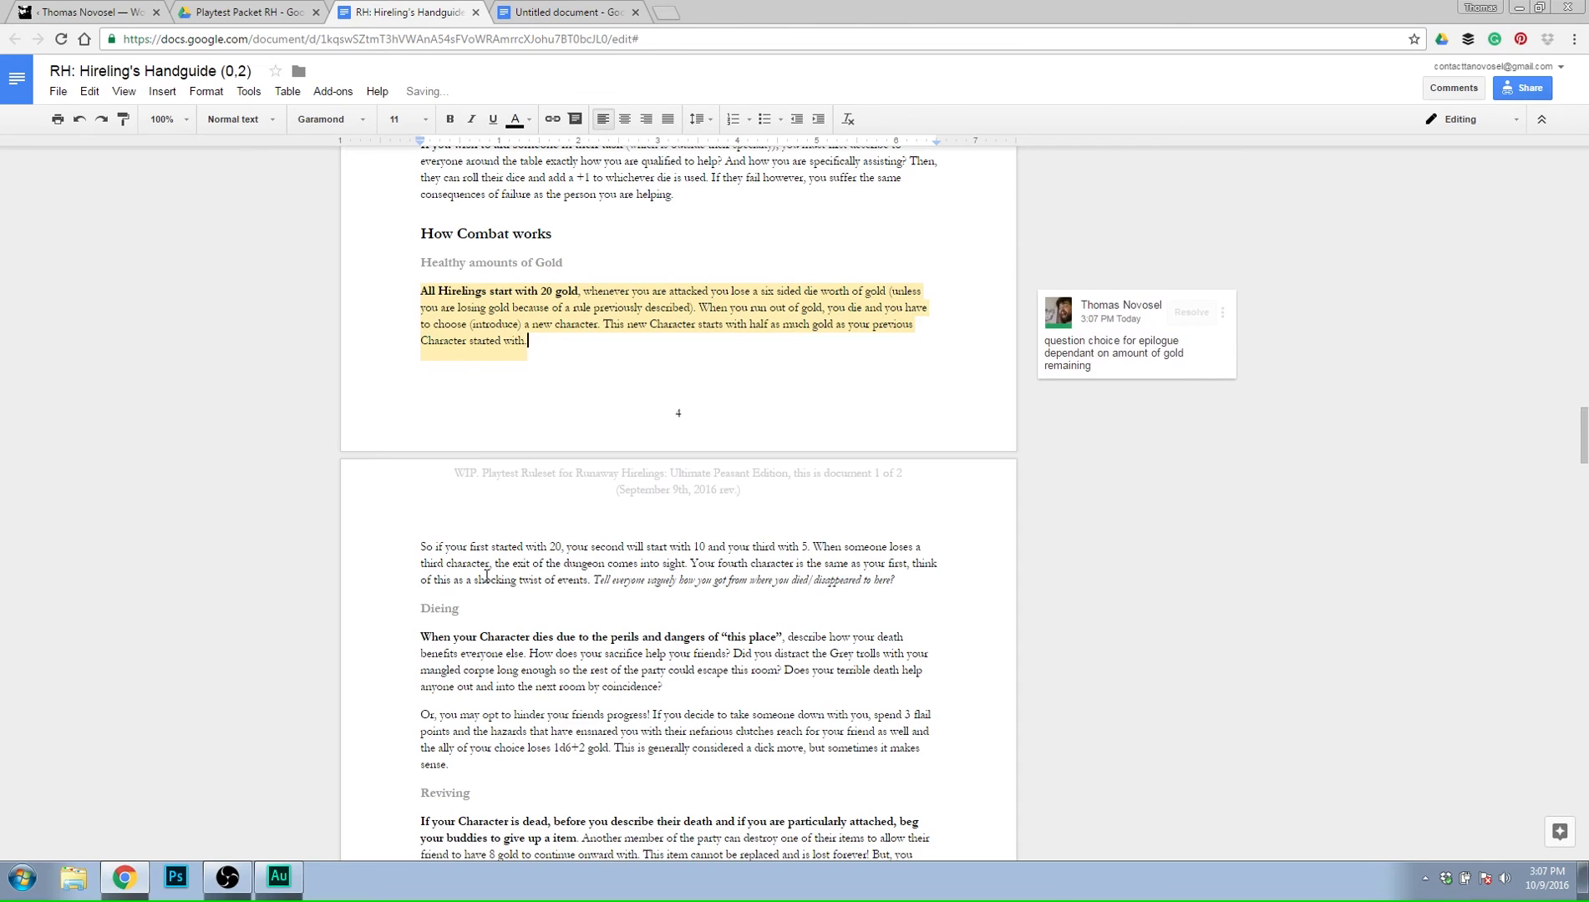
Reply to the gold paragraph's comment with "need to be clearer about how gold loss relates to death".
scroll(585, 532, down, 1)
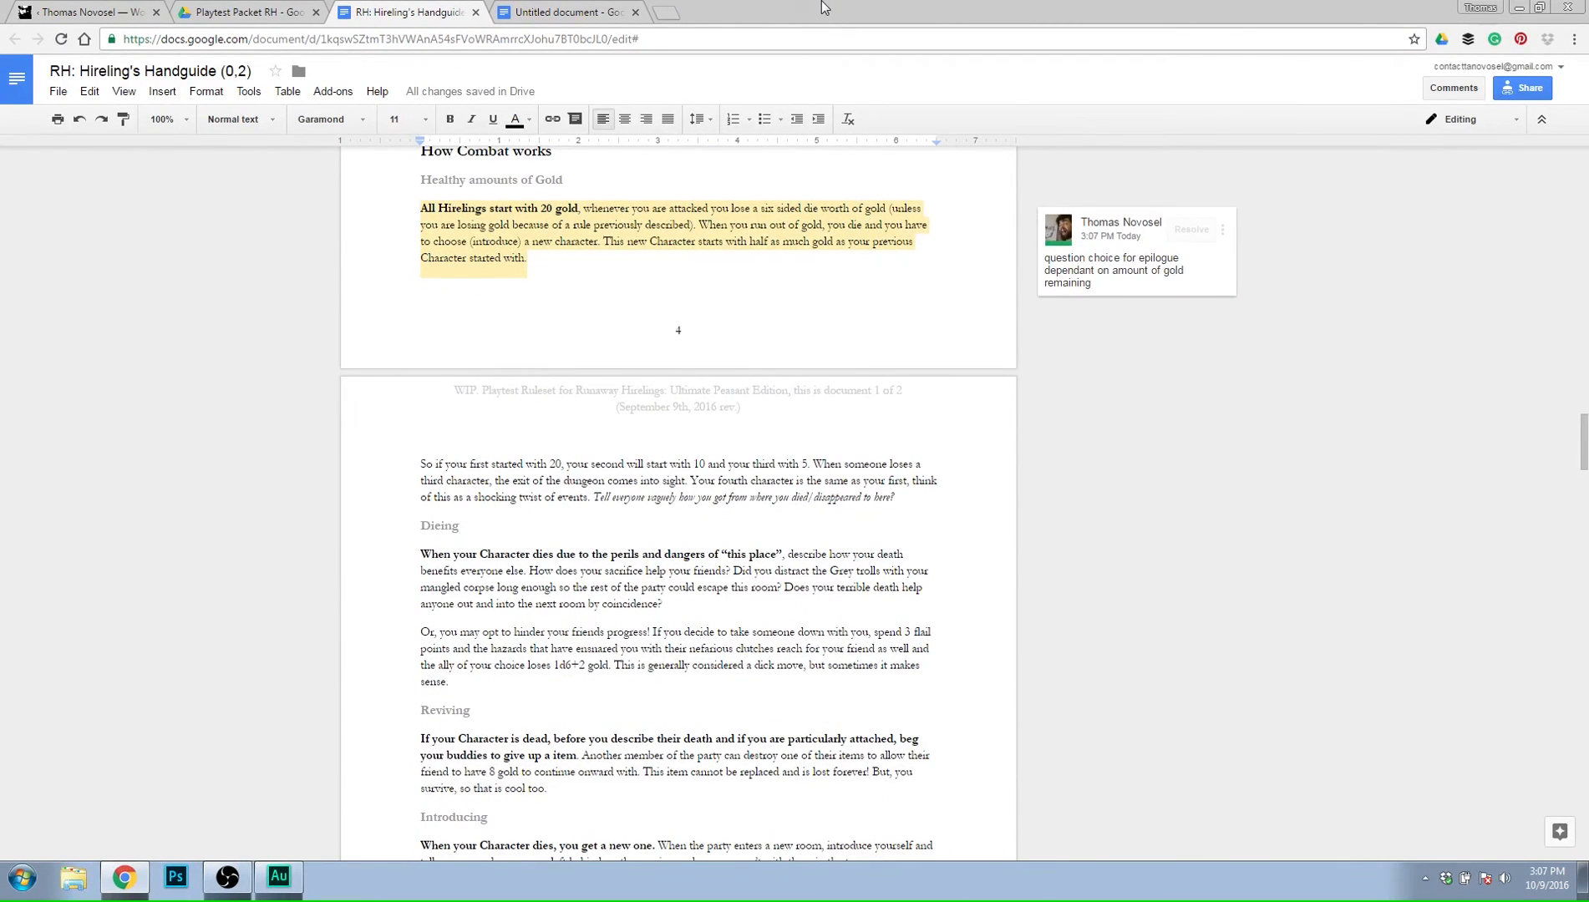
click(1129, 251)
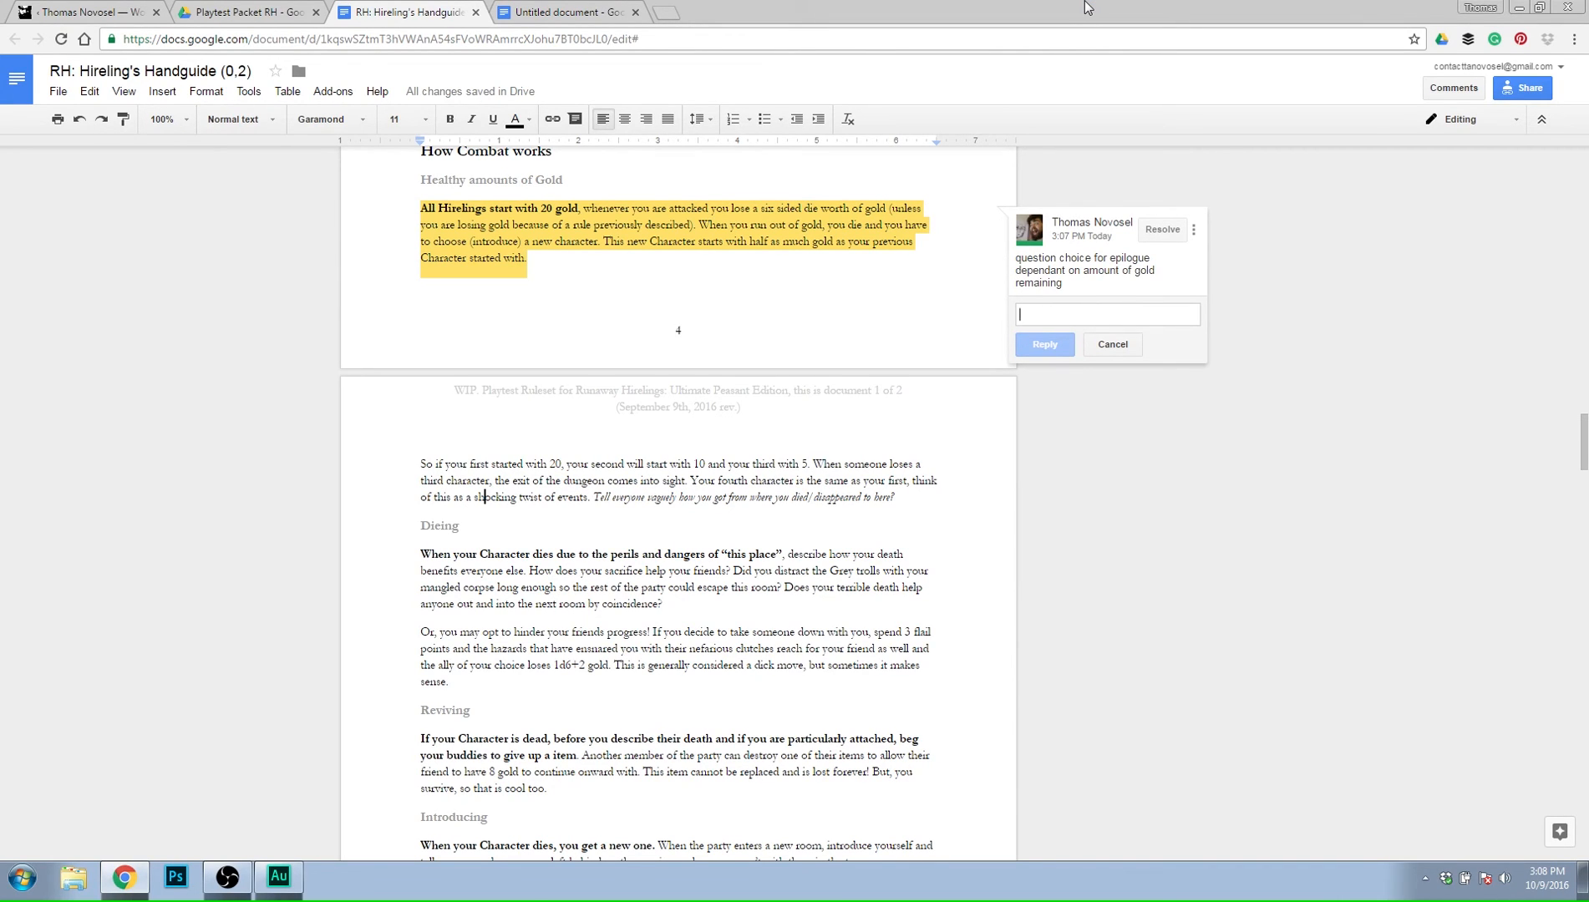
text(need )
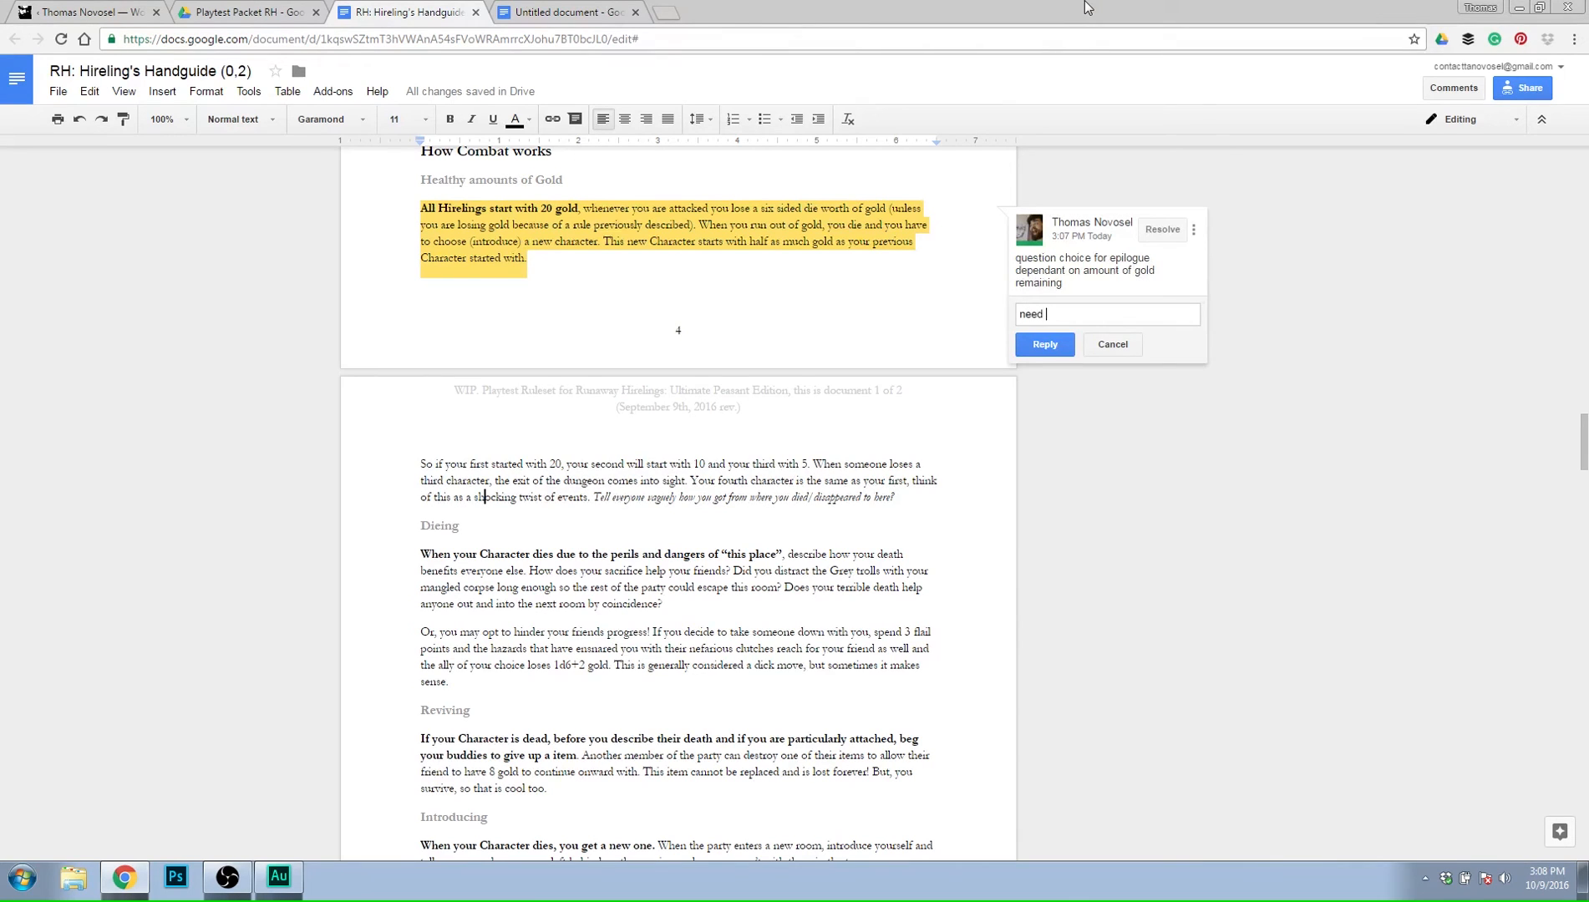
text(to be clearer about how gold loss relates to death)
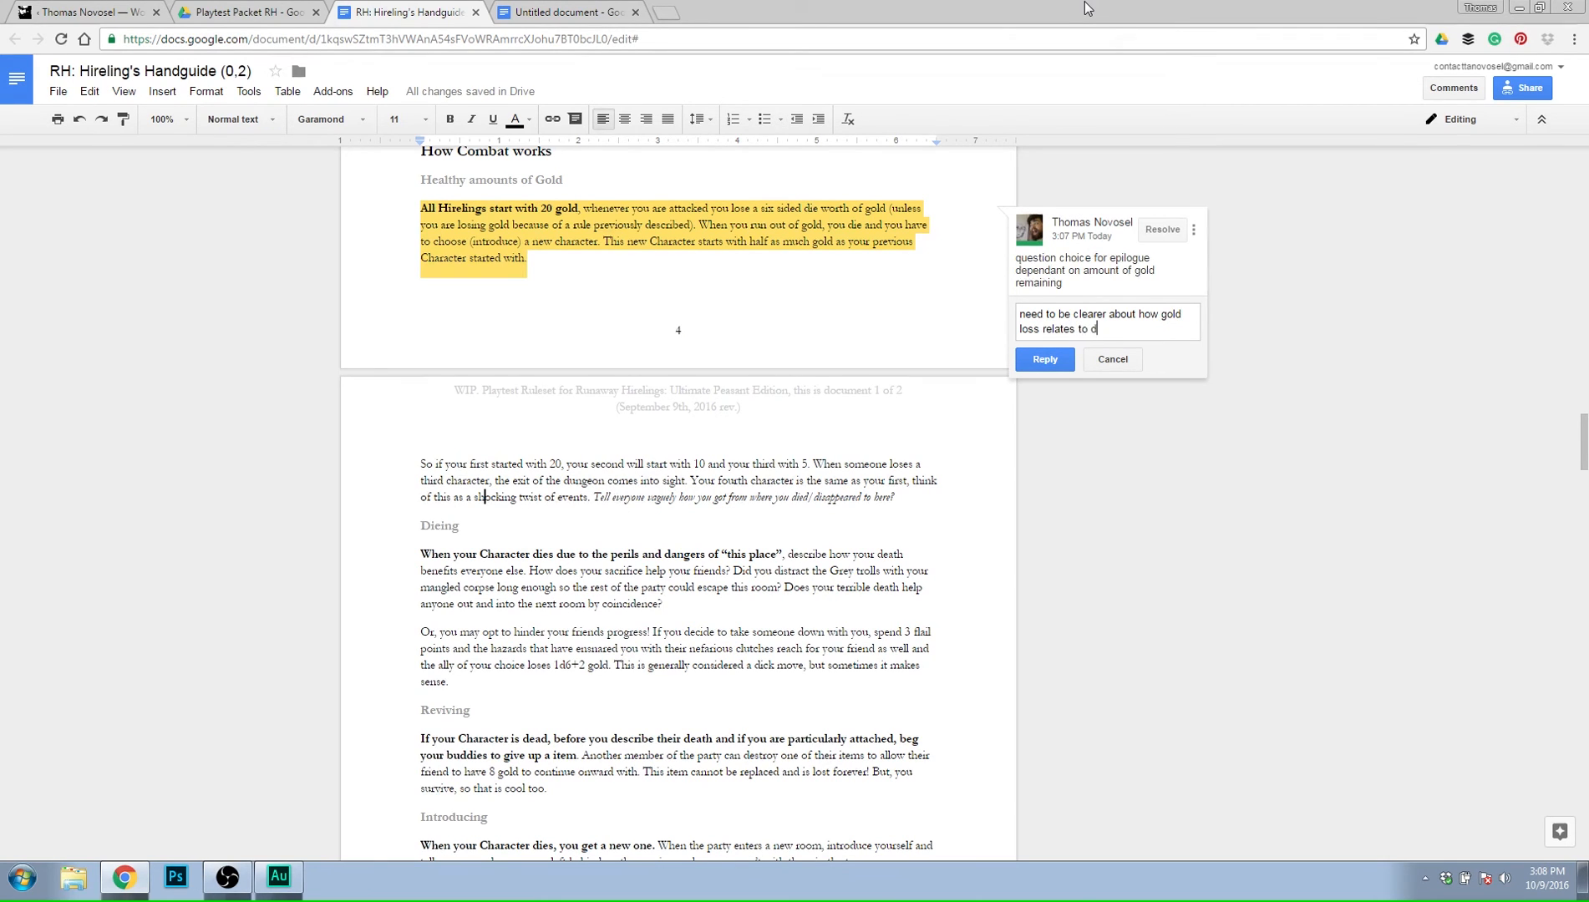
click(1042, 360)
click(916, 461)
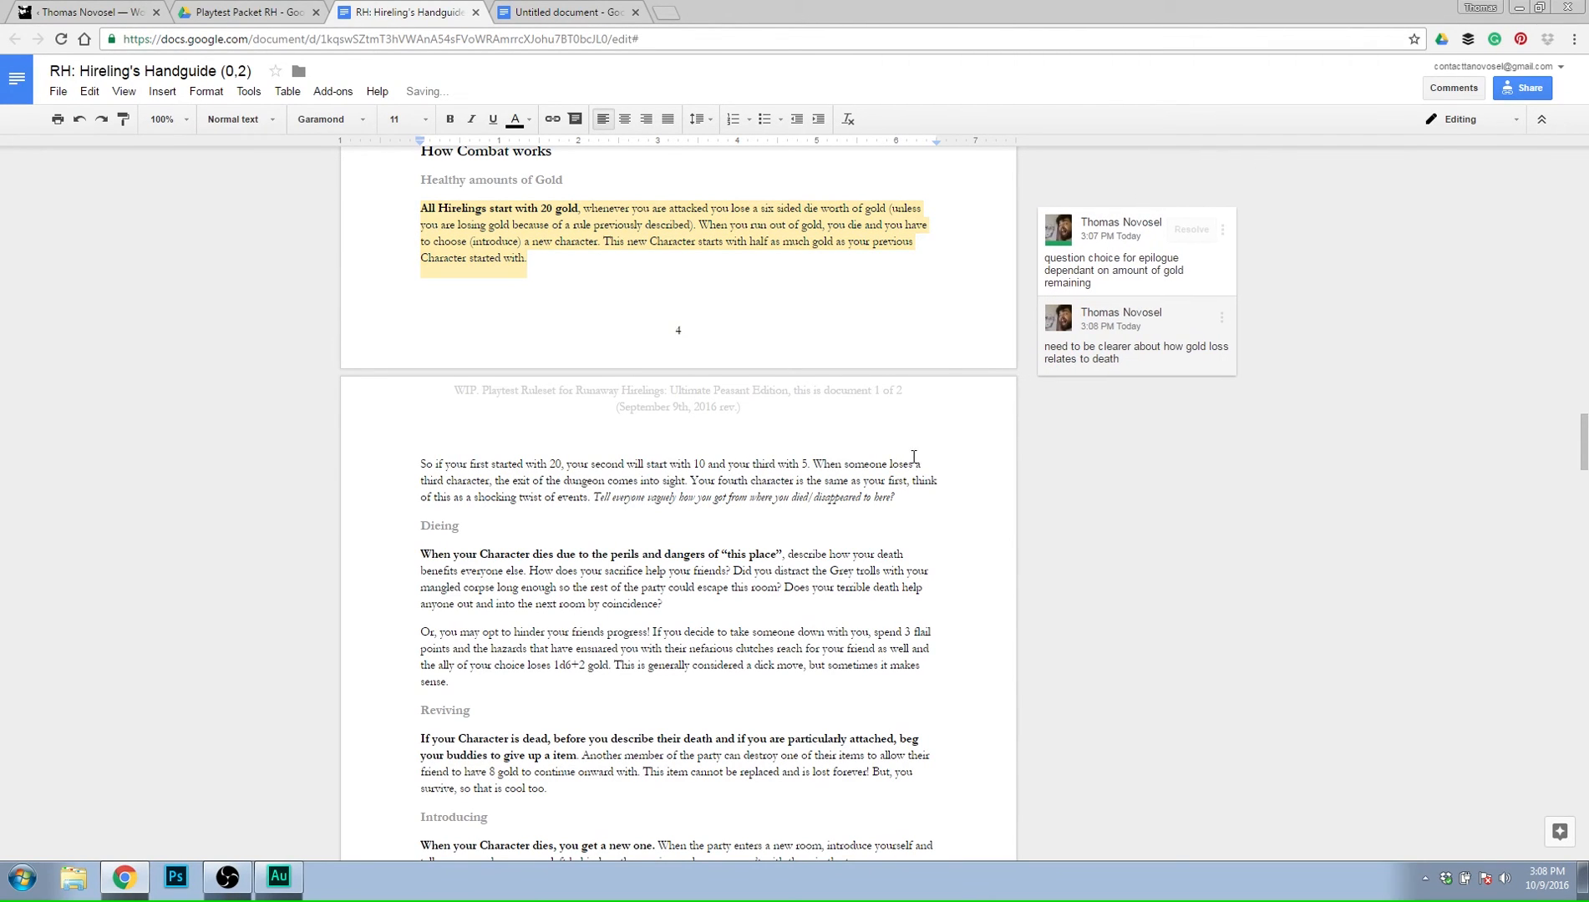
click(918, 505)
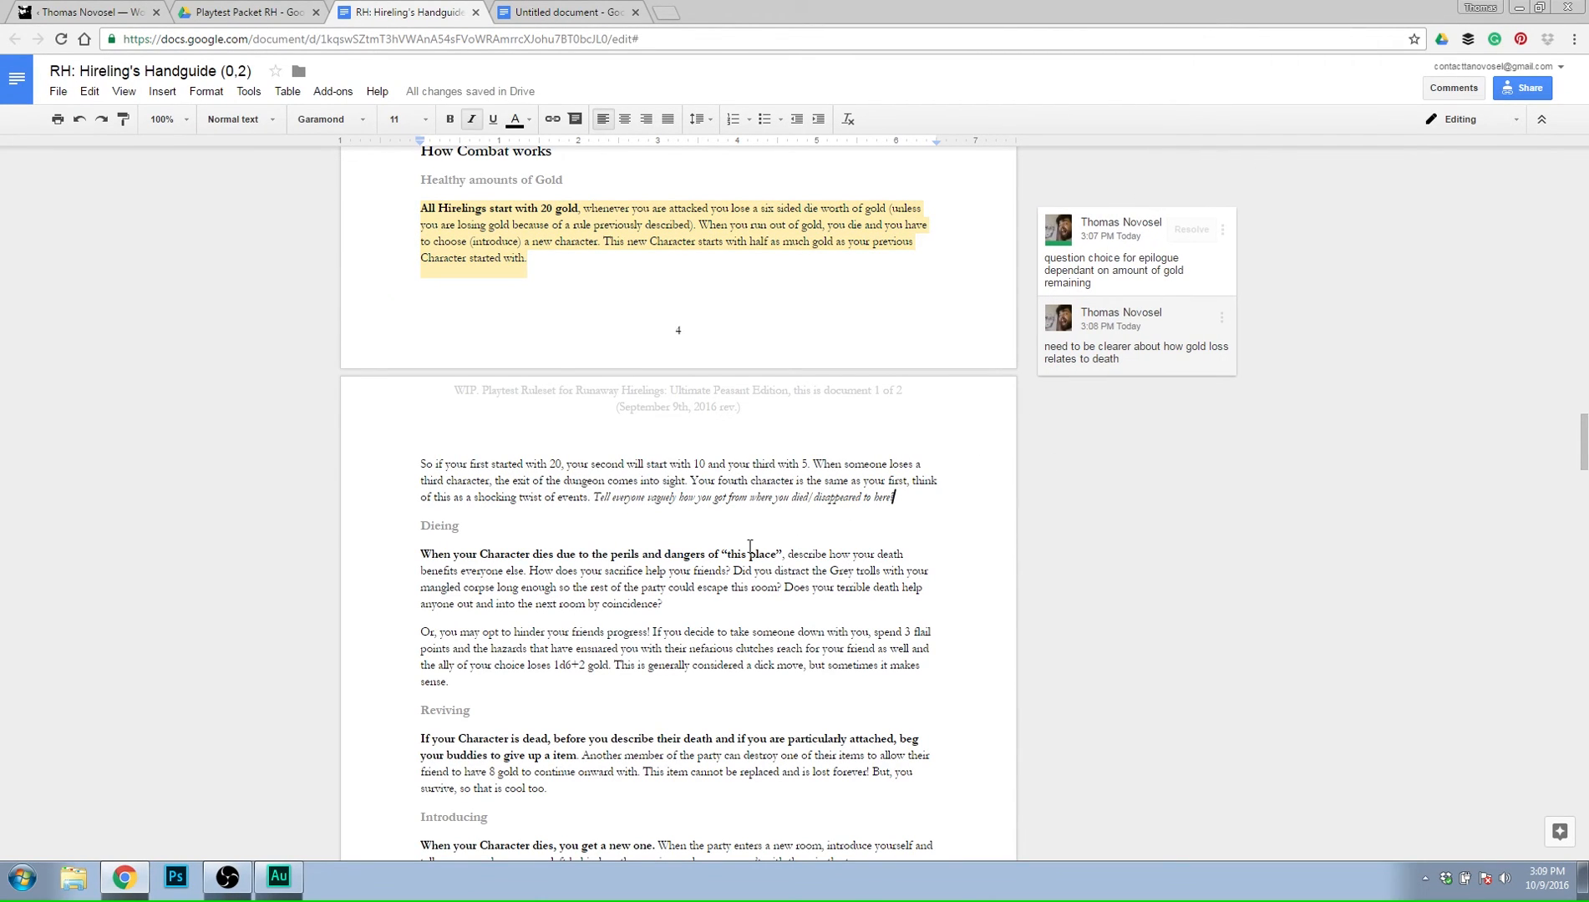
Review the handguide's rules on dying, reviving and introducing characters, and the Rules of Play through Doing your thing (sometimes).
scroll(741, 495, down, 1)
scroll(741, 495, down, 1)
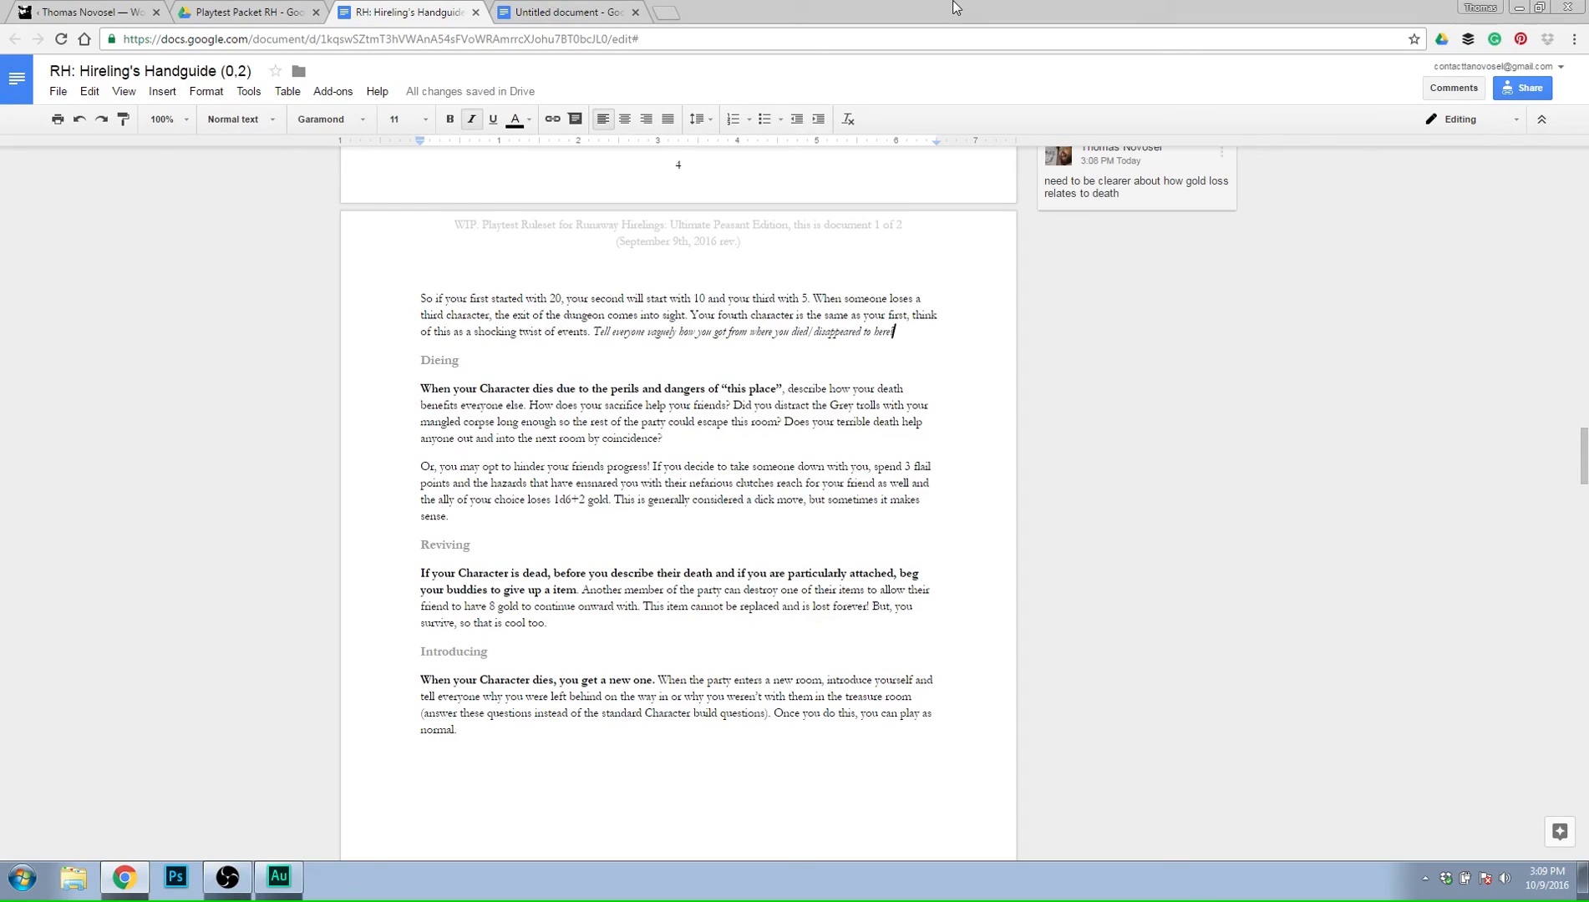
scroll(802, 464, up, 20)
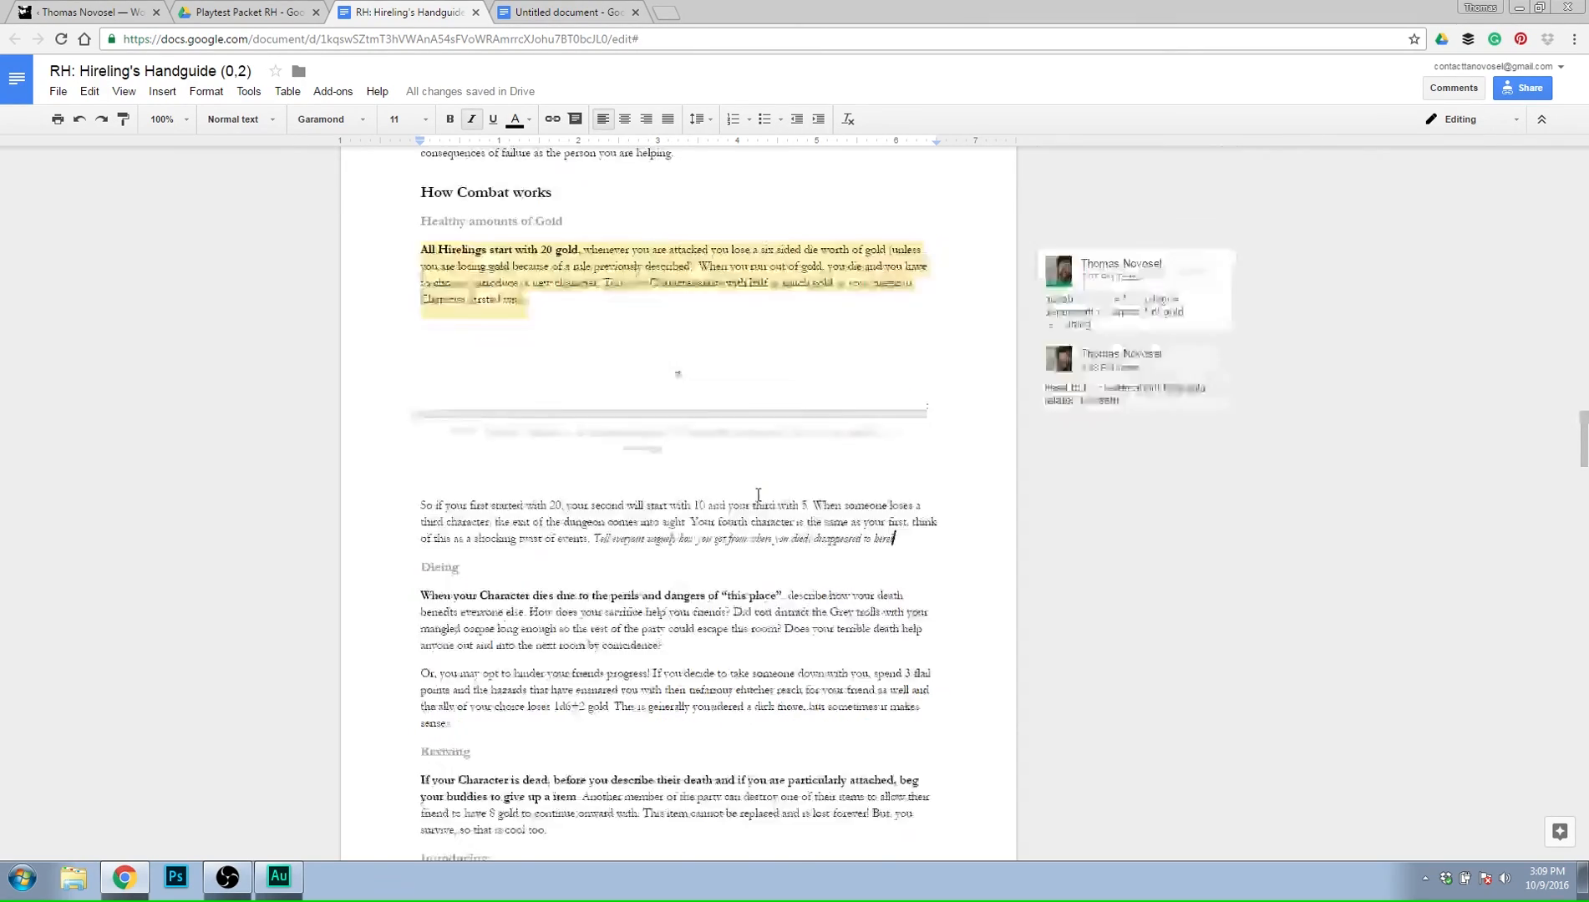
scroll(803, 463, up, 10)
scroll(807, 459, down, 12)
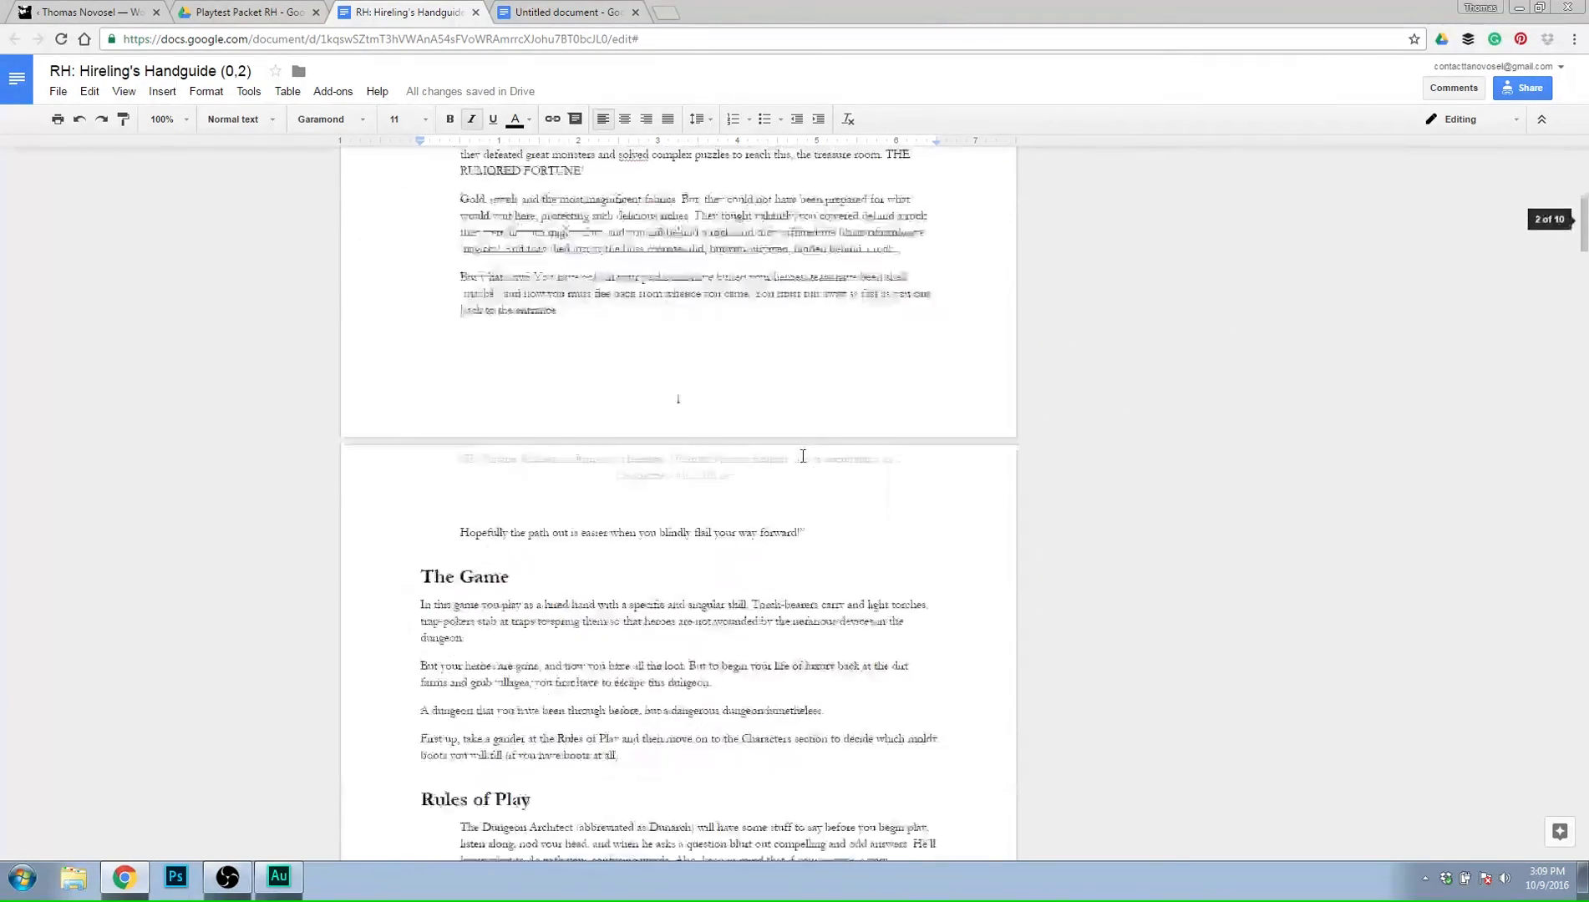
scroll(811, 455, down, 4)
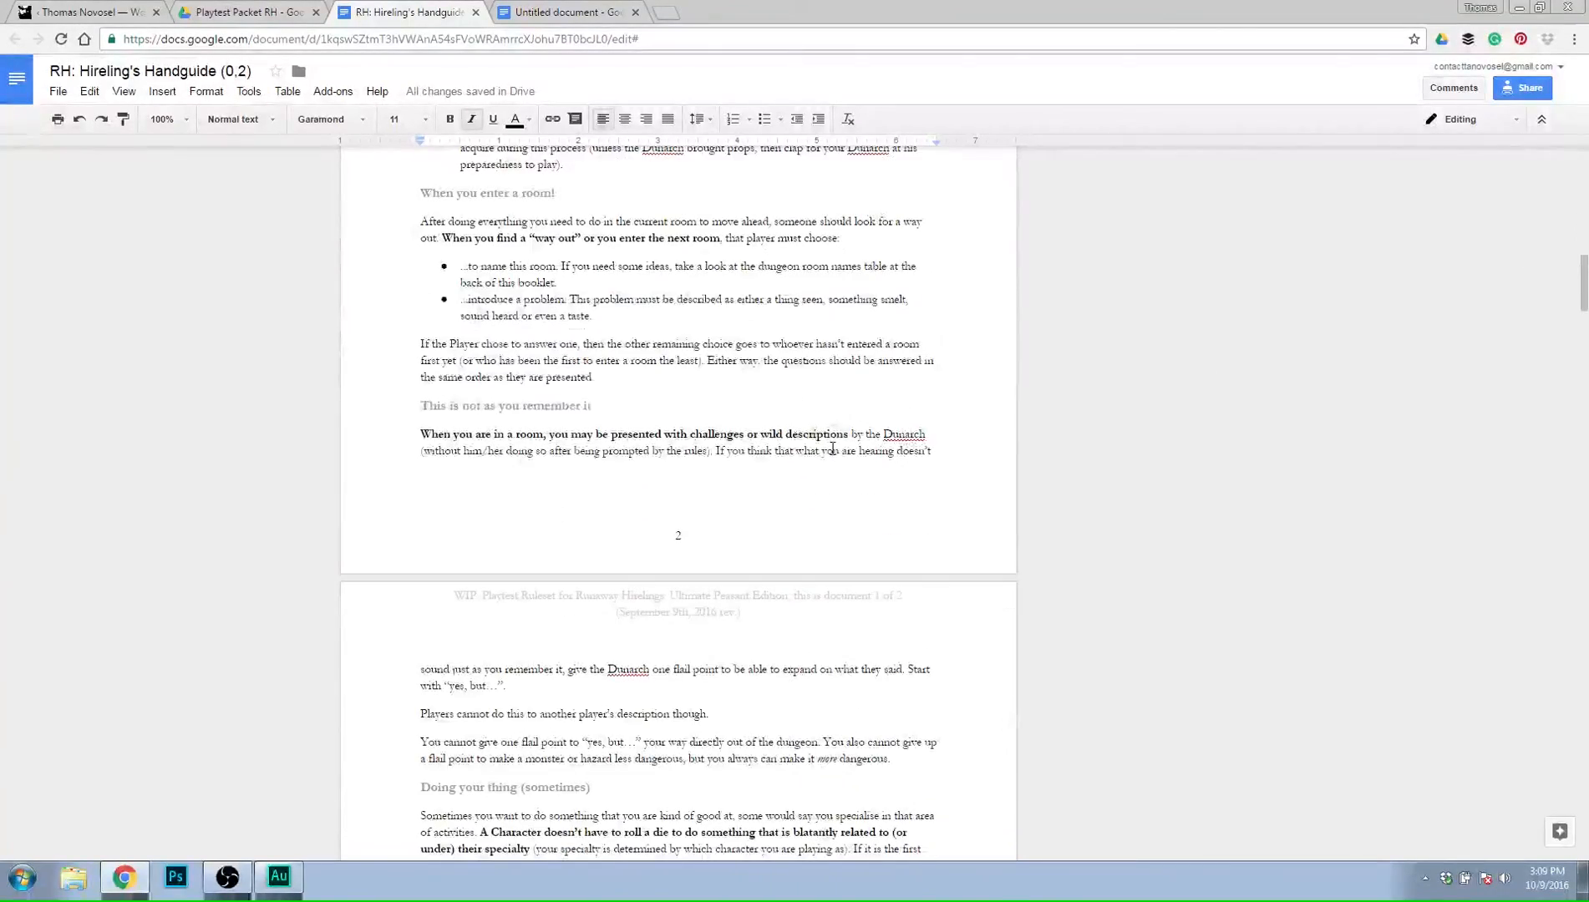
scroll(742, 392, up, 2)
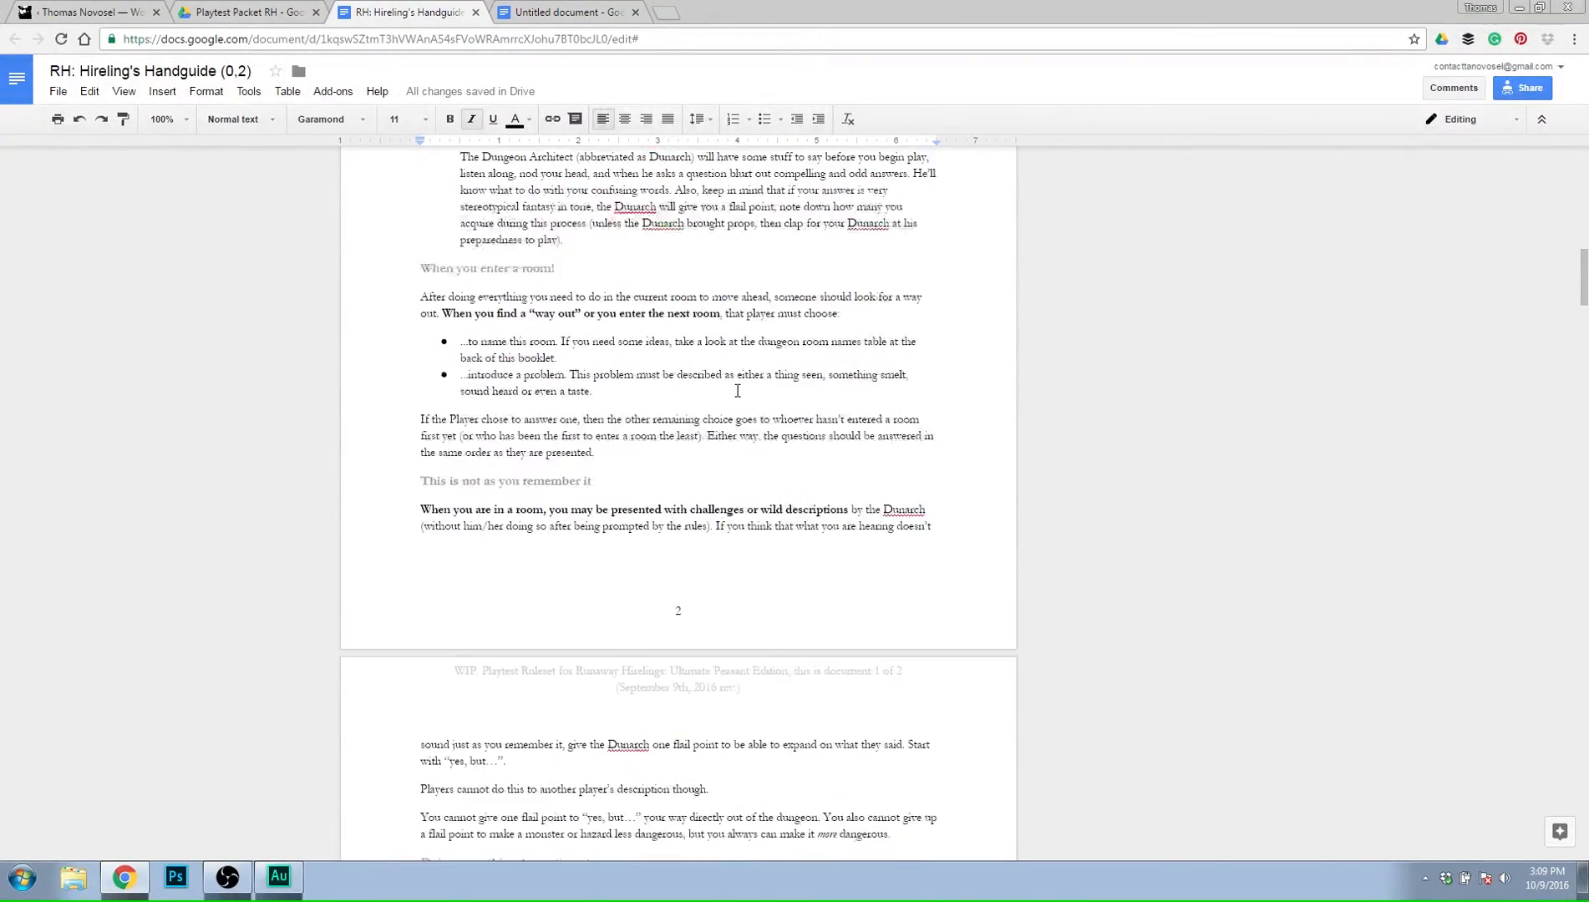
scroll(768, 397, down, 9)
scroll(757, 382, up, 5)
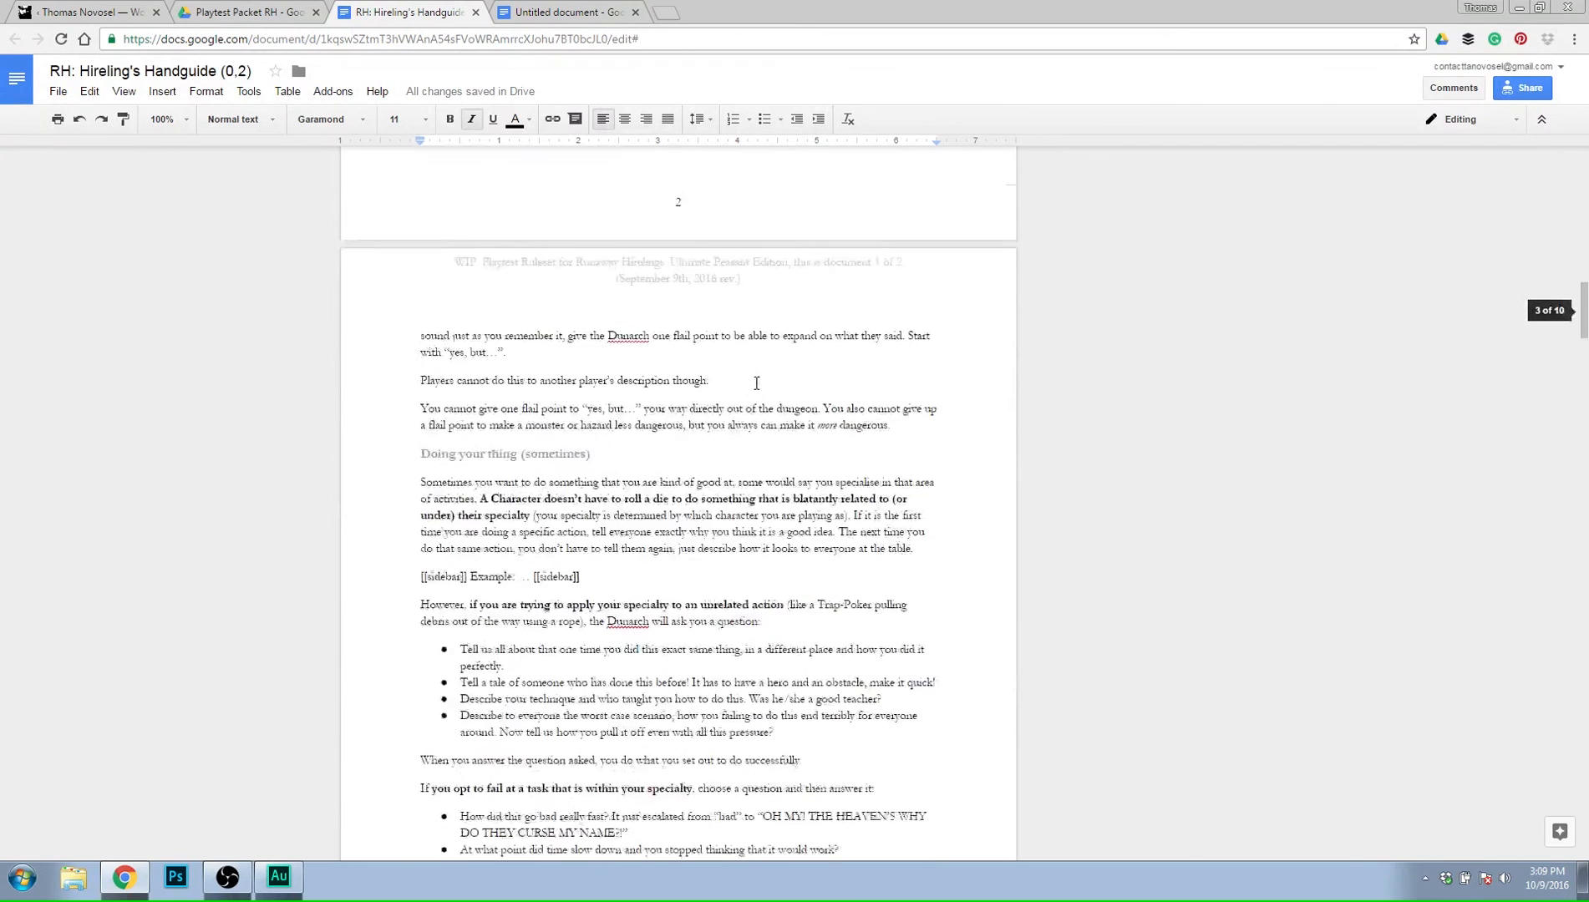
scroll(763, 374, down, 1)
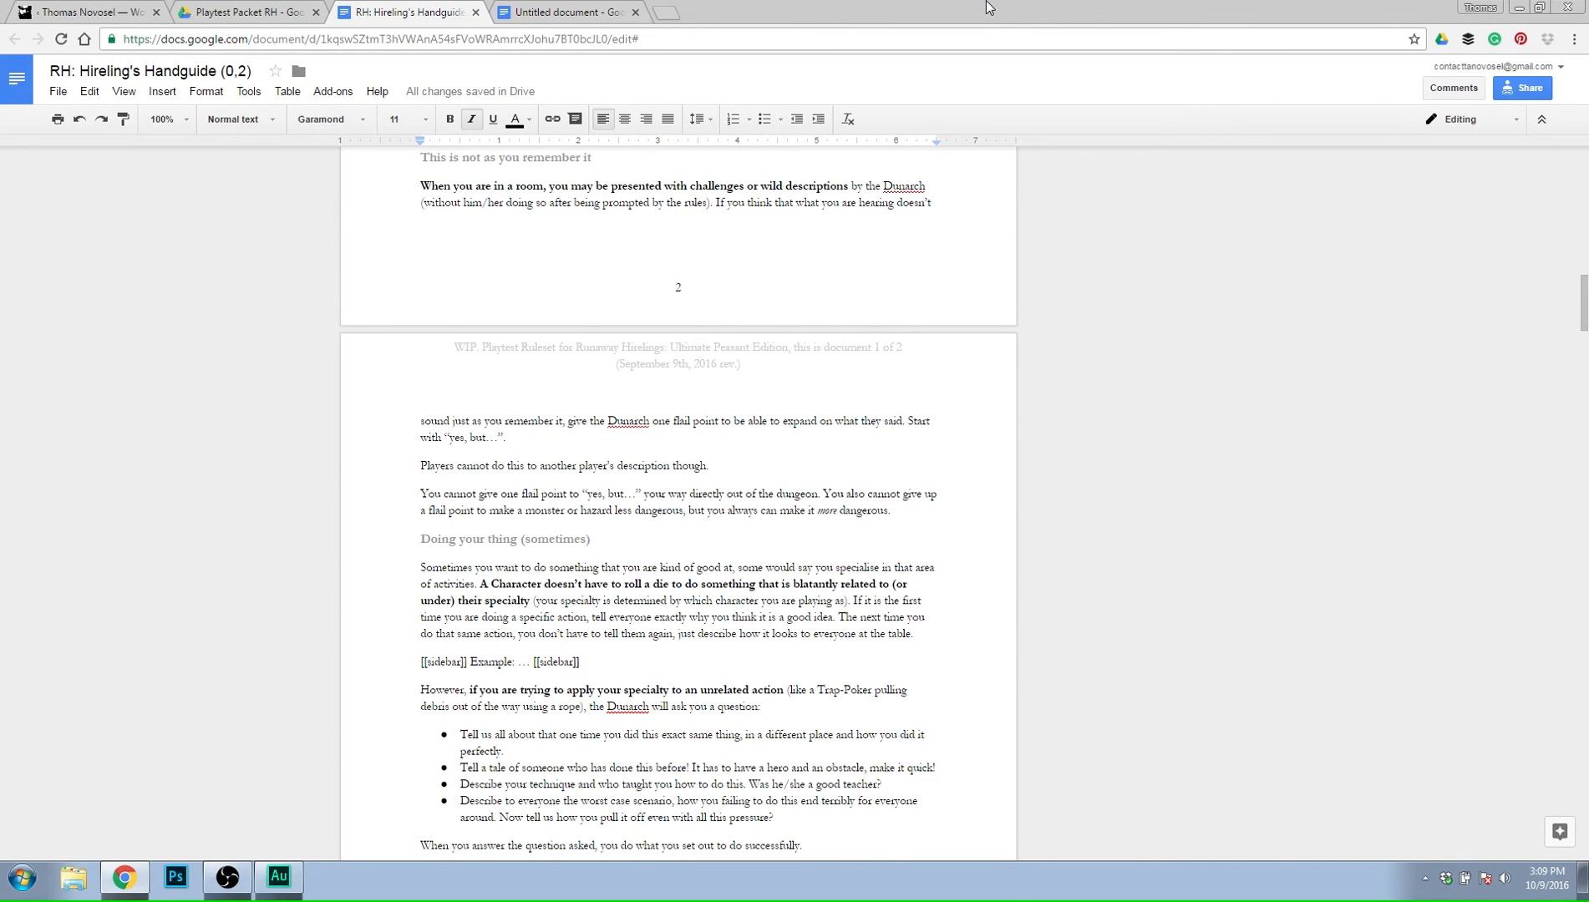
scroll(881, 318, up, 18)
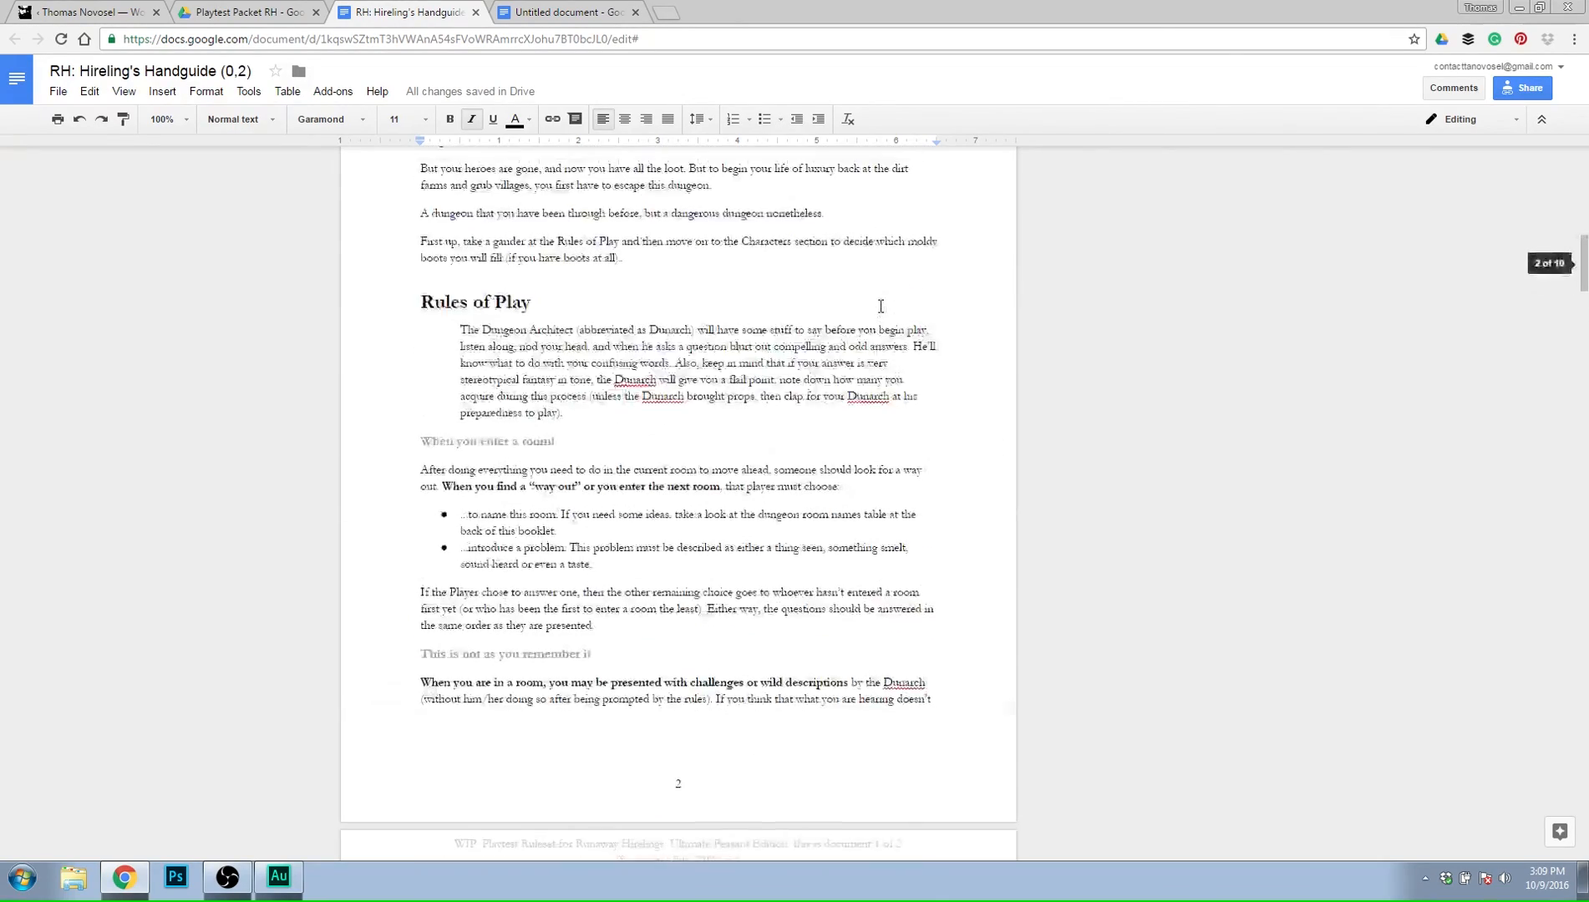
scroll(881, 305, down, 10)
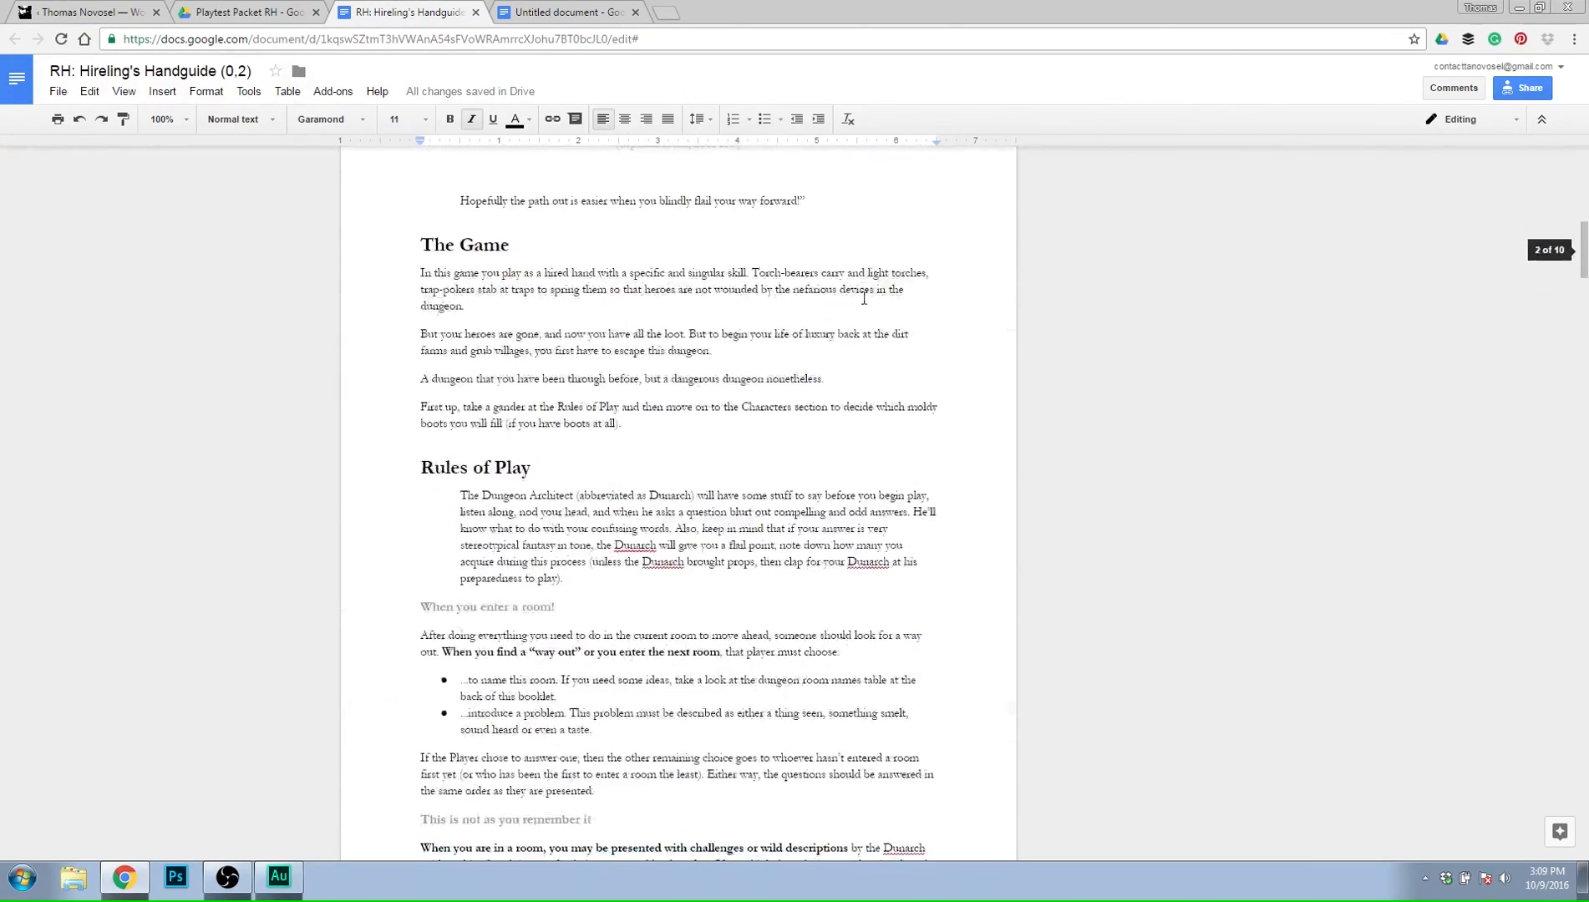
scroll(860, 305, up, 4)
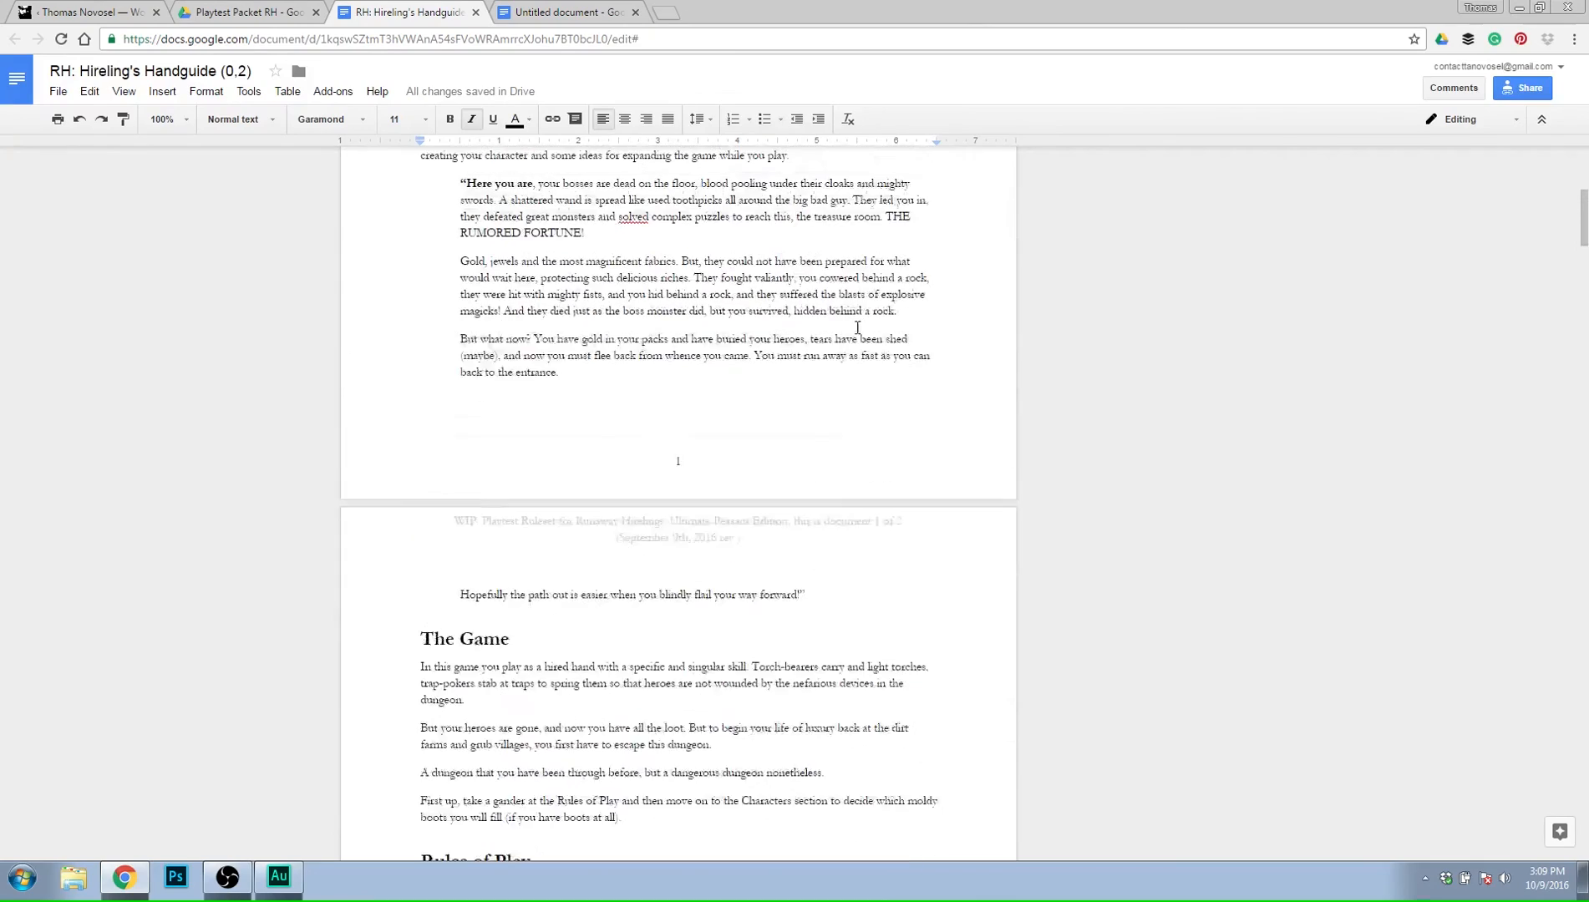
scroll(856, 330, down, 6)
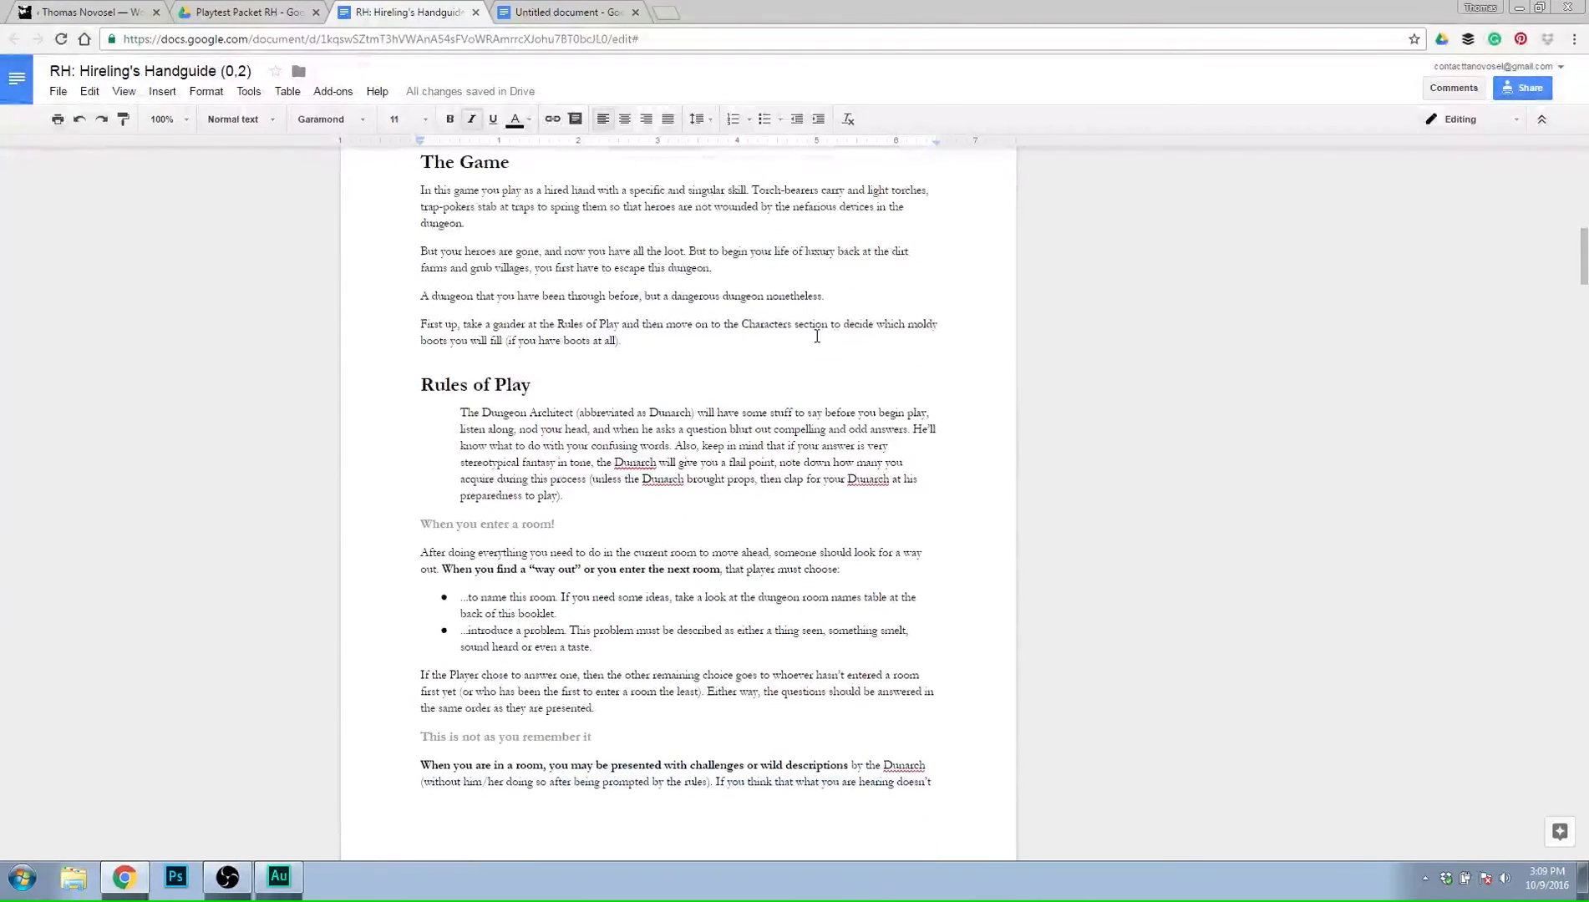
click(735, 344)
scroll(822, 361, down, 4)
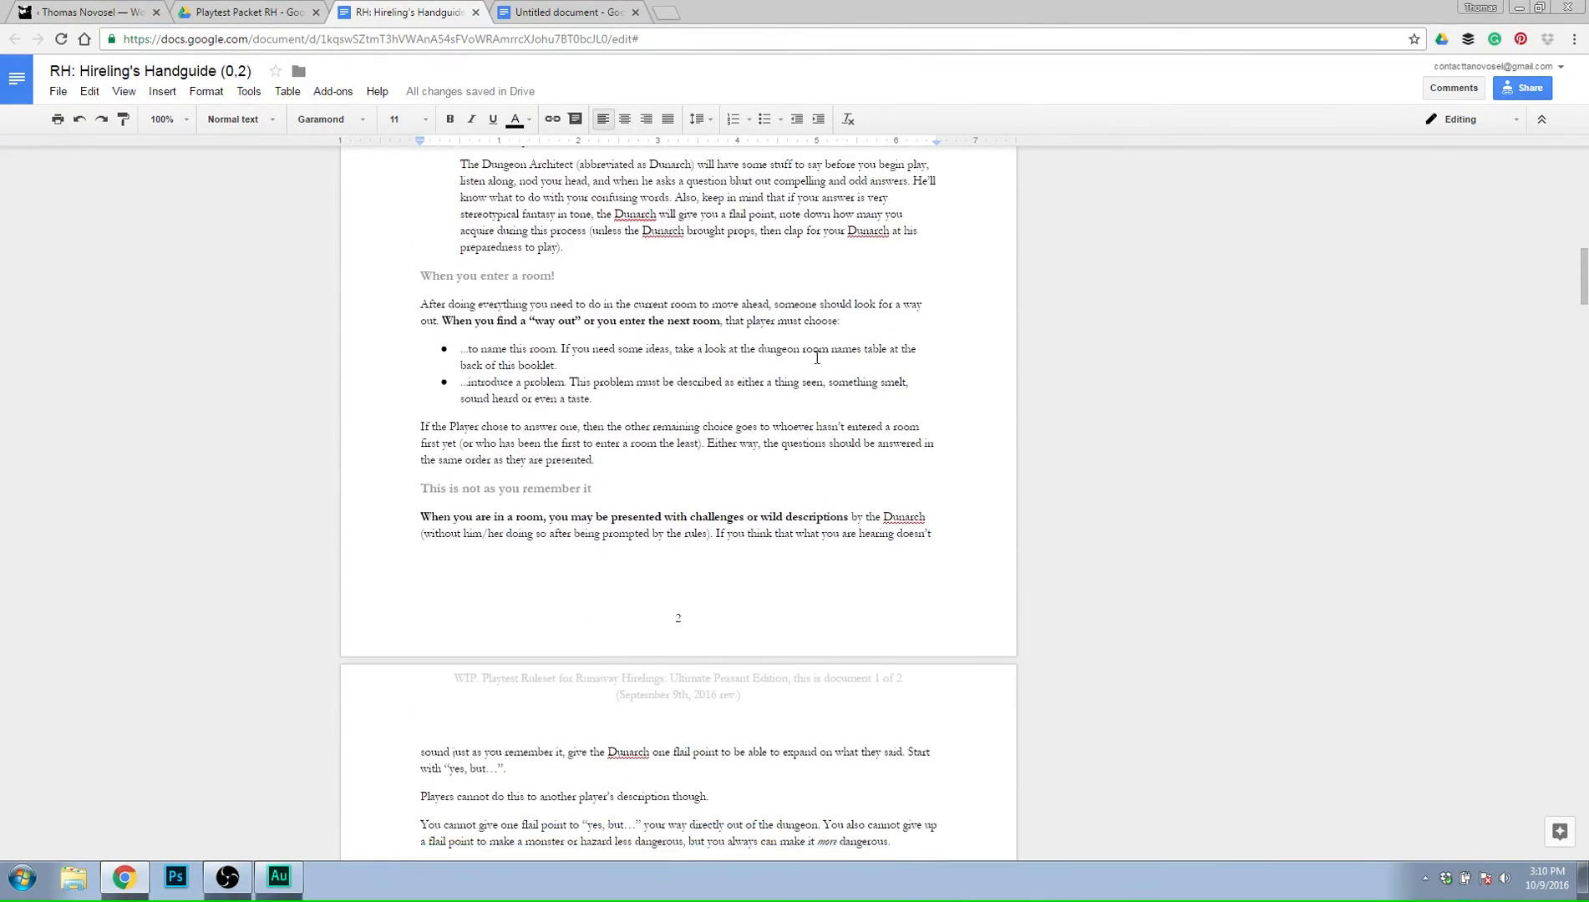
scroll(813, 366, down, 4)
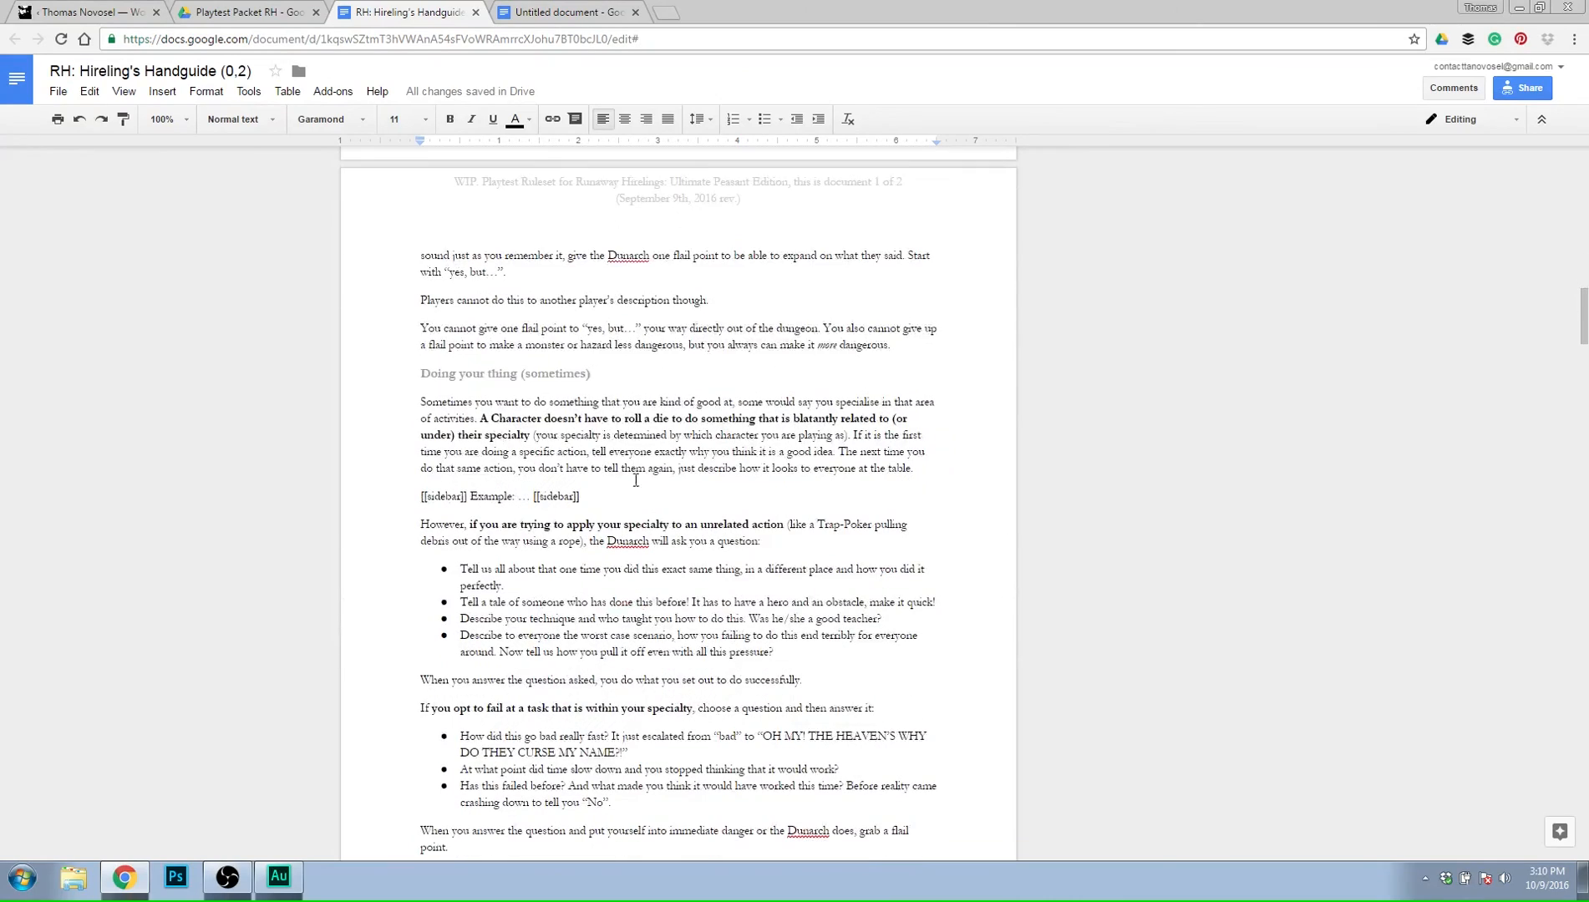
scroll(648, 293, down, 3)
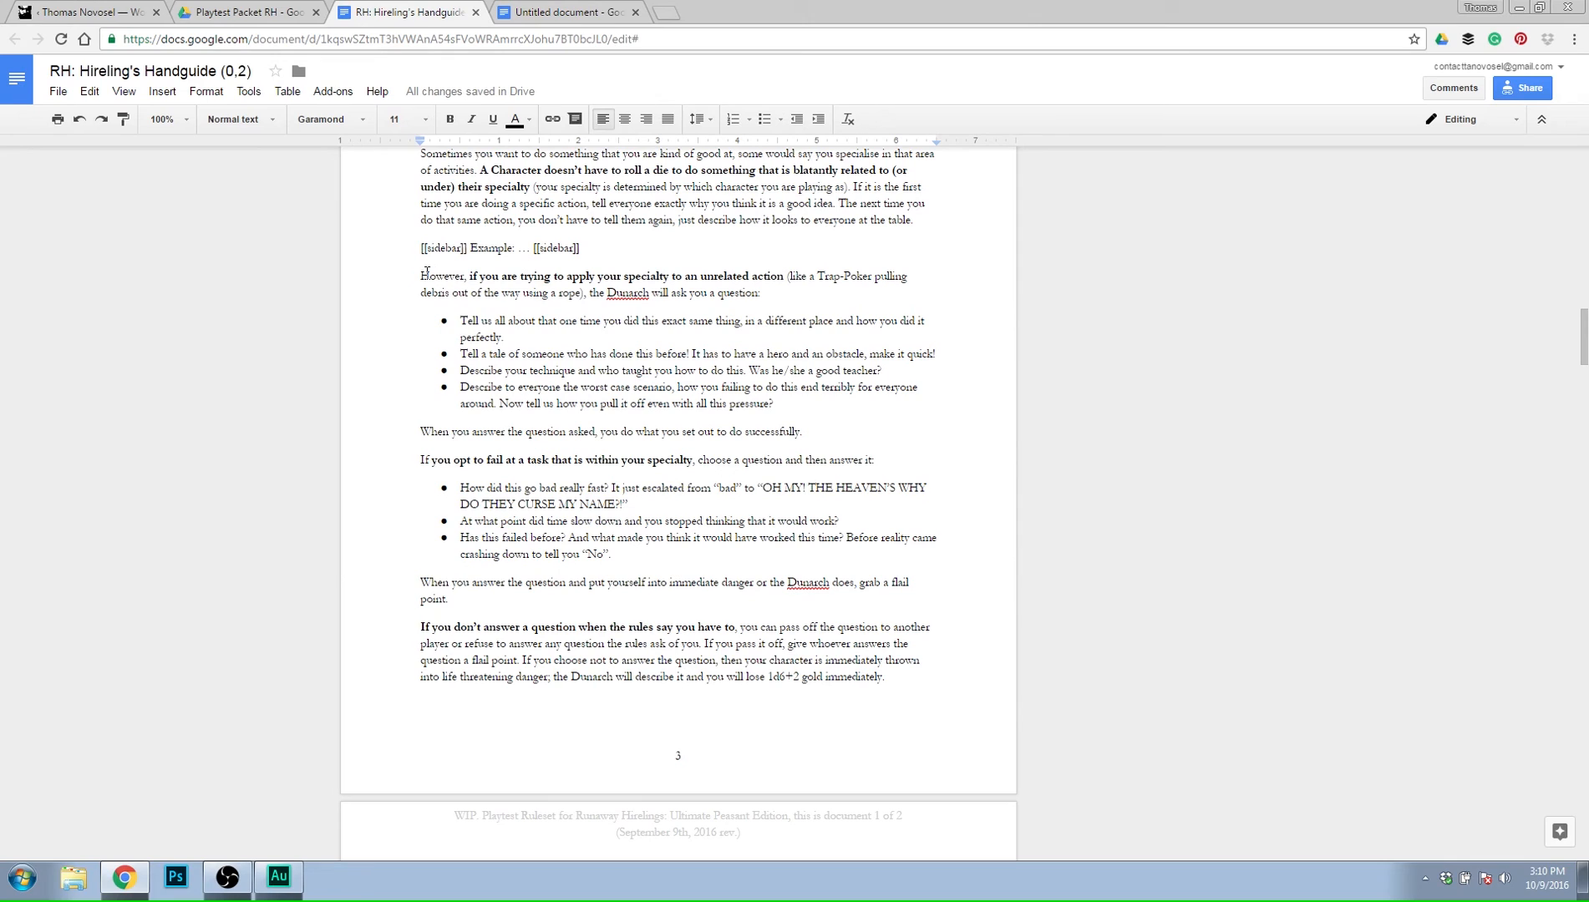
Draft a comment reading "clearly worded" on the paragraph about applying your specialty to an unrelated action.
click(851, 294)
click(812, 403)
drag(762, 294, 392, 274)
click(1017, 299)
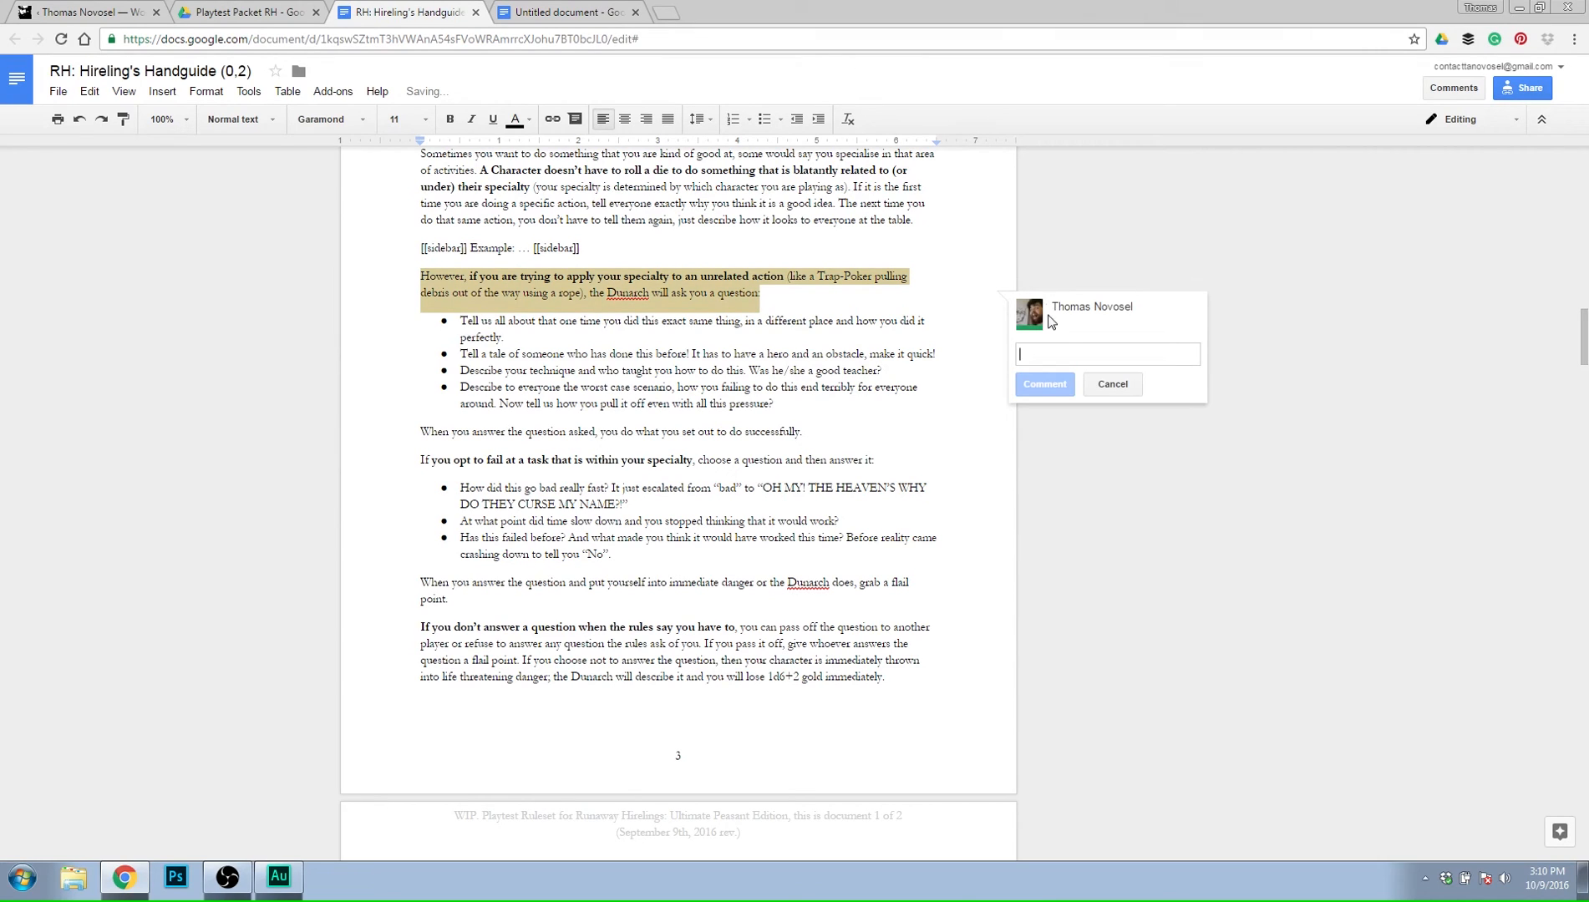
text(clearly worded)
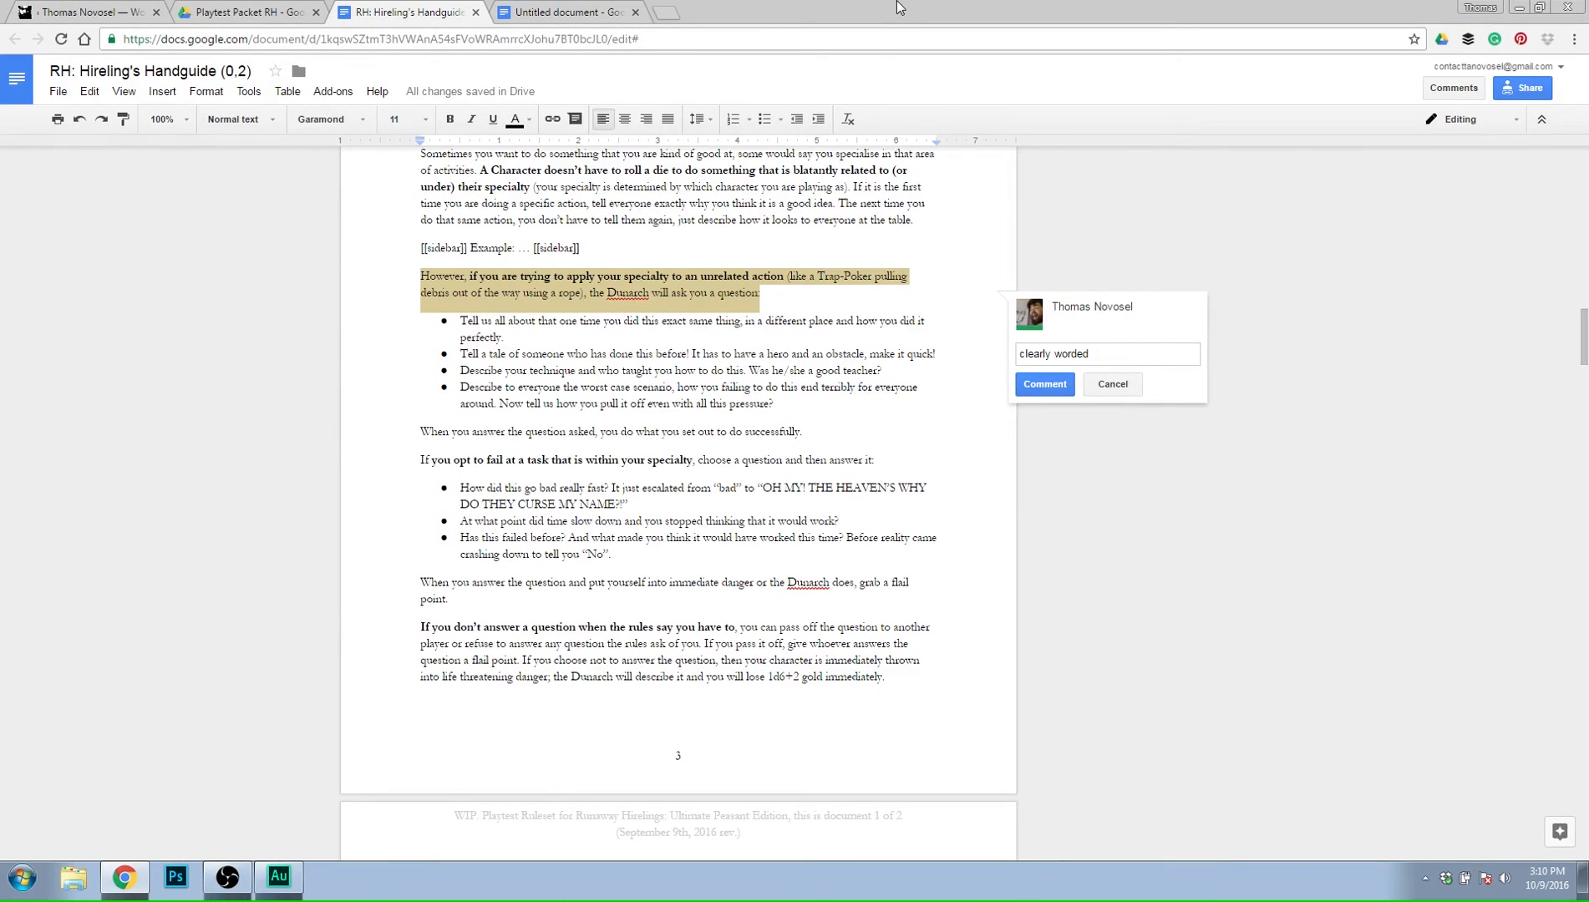
Review the specialty question rules, the rule for not answering a question, and the rescue rules on the following page.
scroll(726, 568, down, 6)
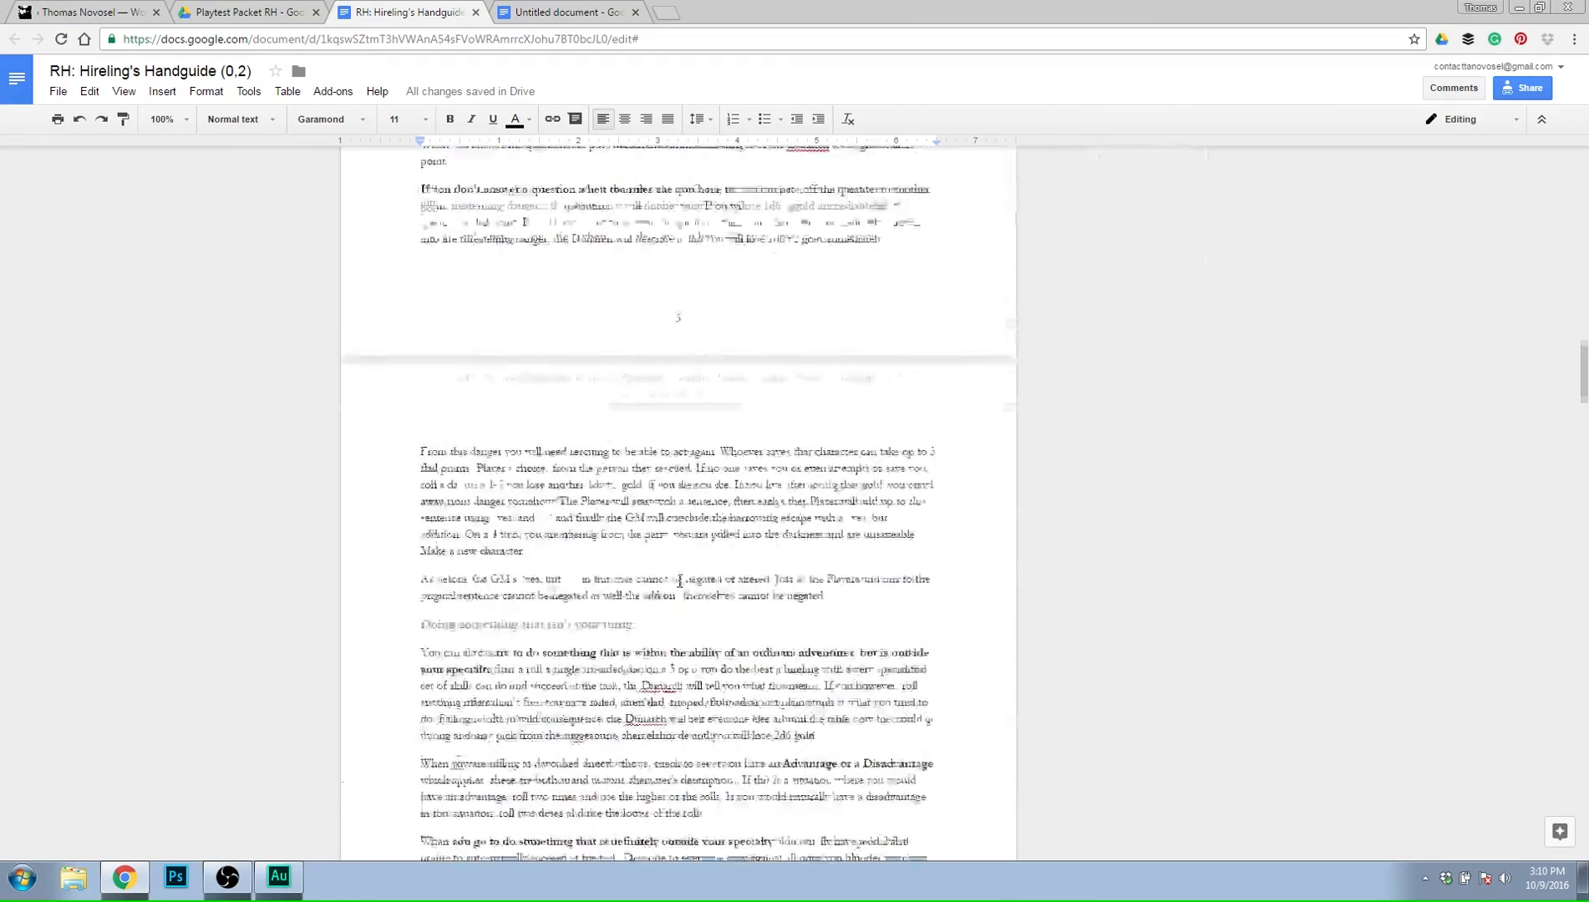
scroll(995, 444, up, 5)
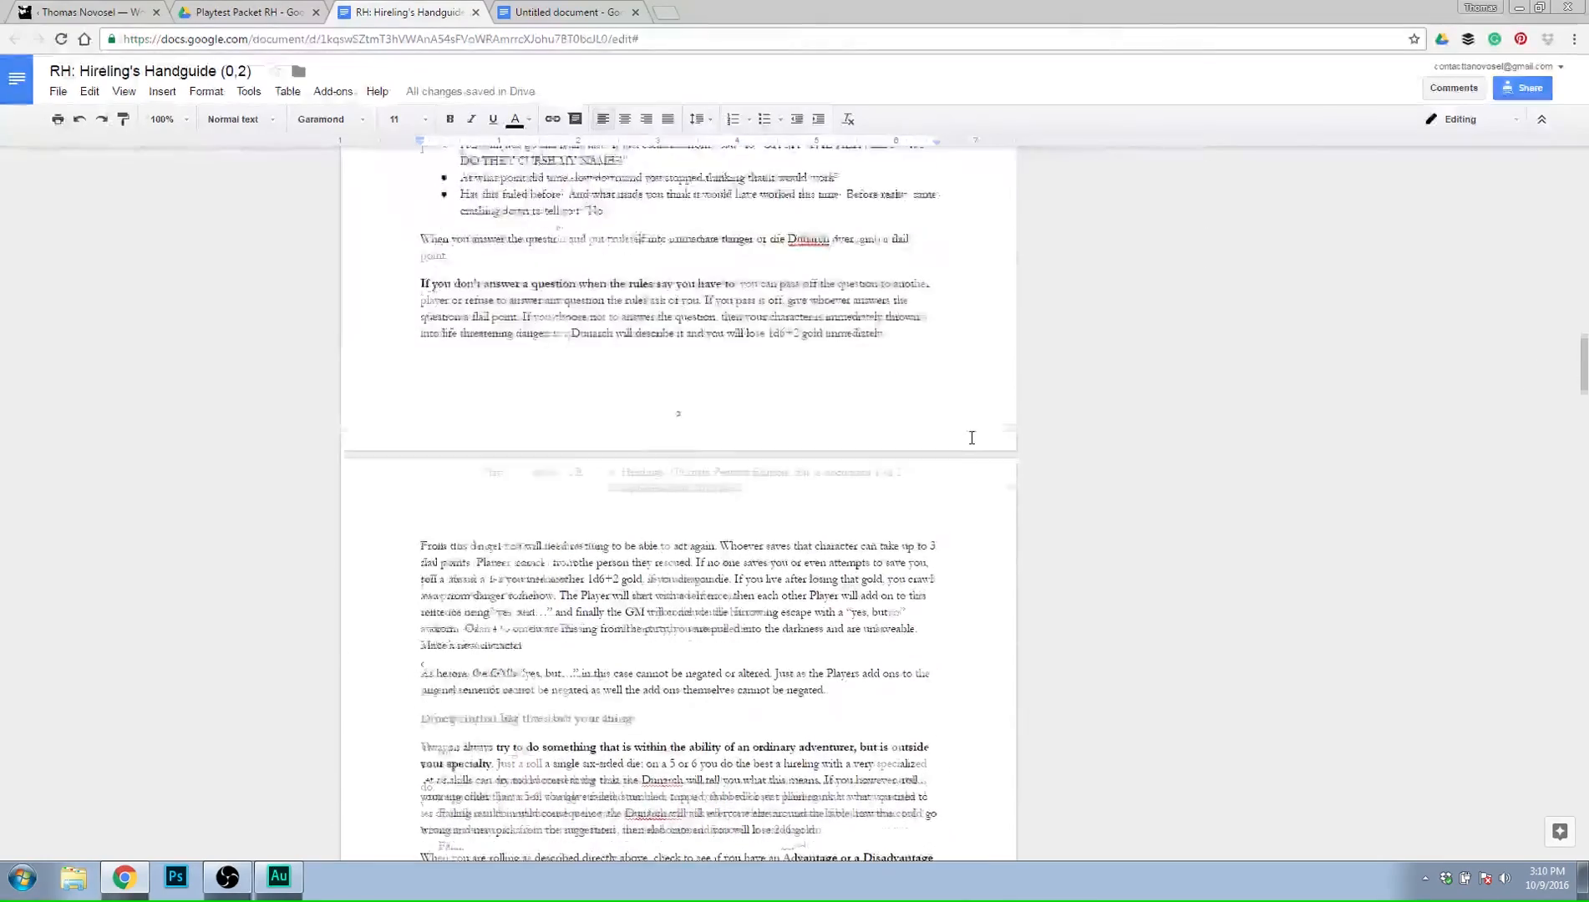
scroll(994, 444, up, 1)
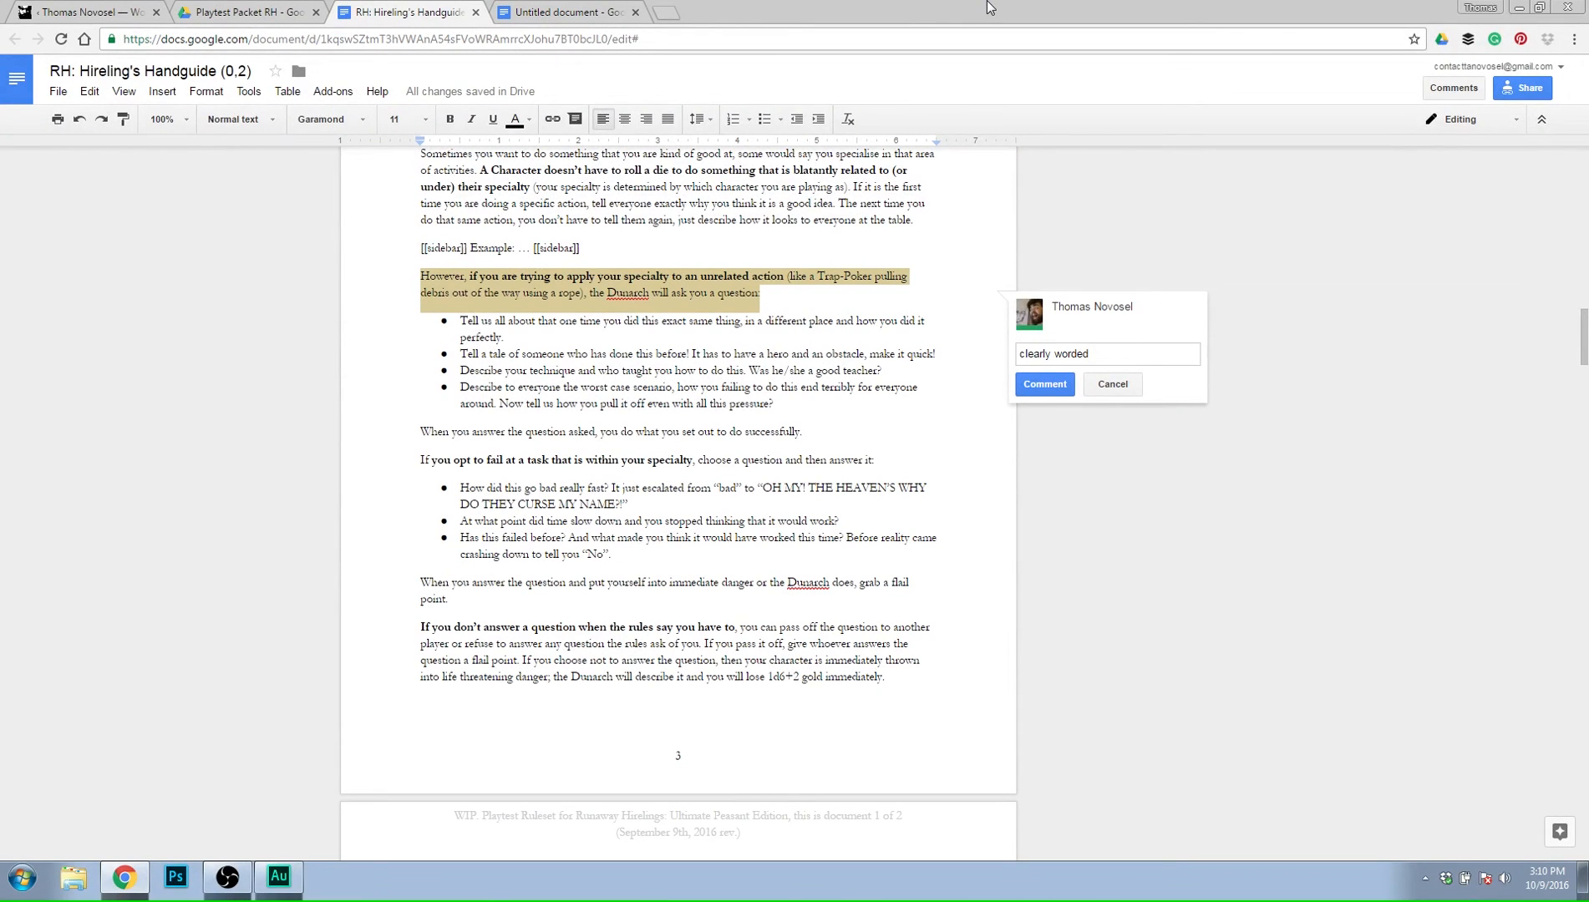
scroll(727, 460, up, 1)
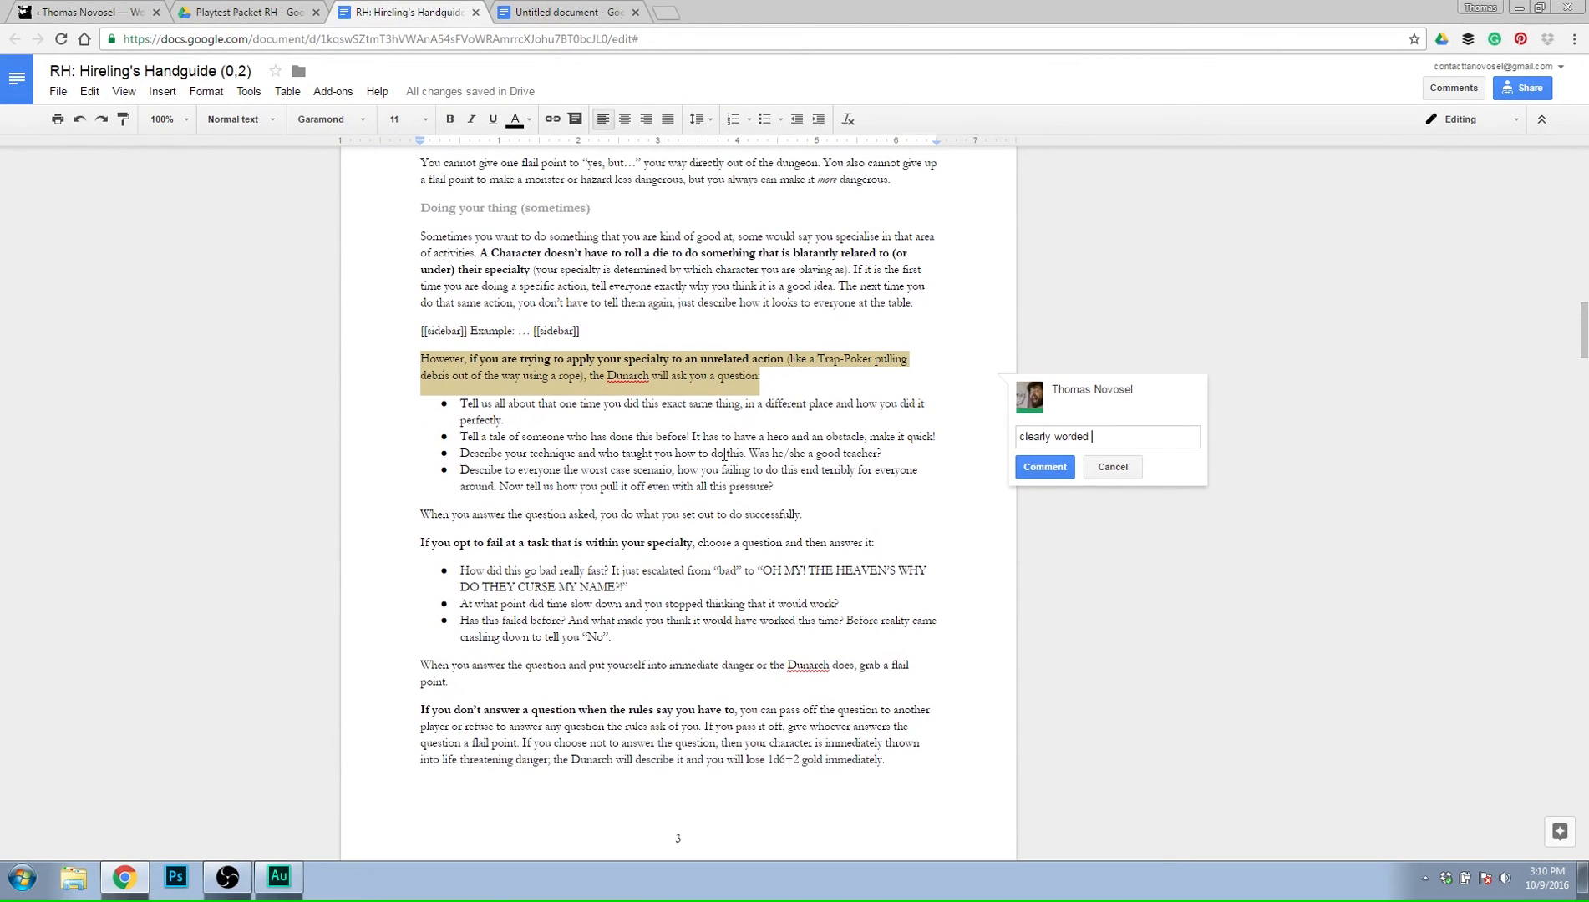
scroll(934, 513, up, 3)
scroll(936, 515, down, 9)
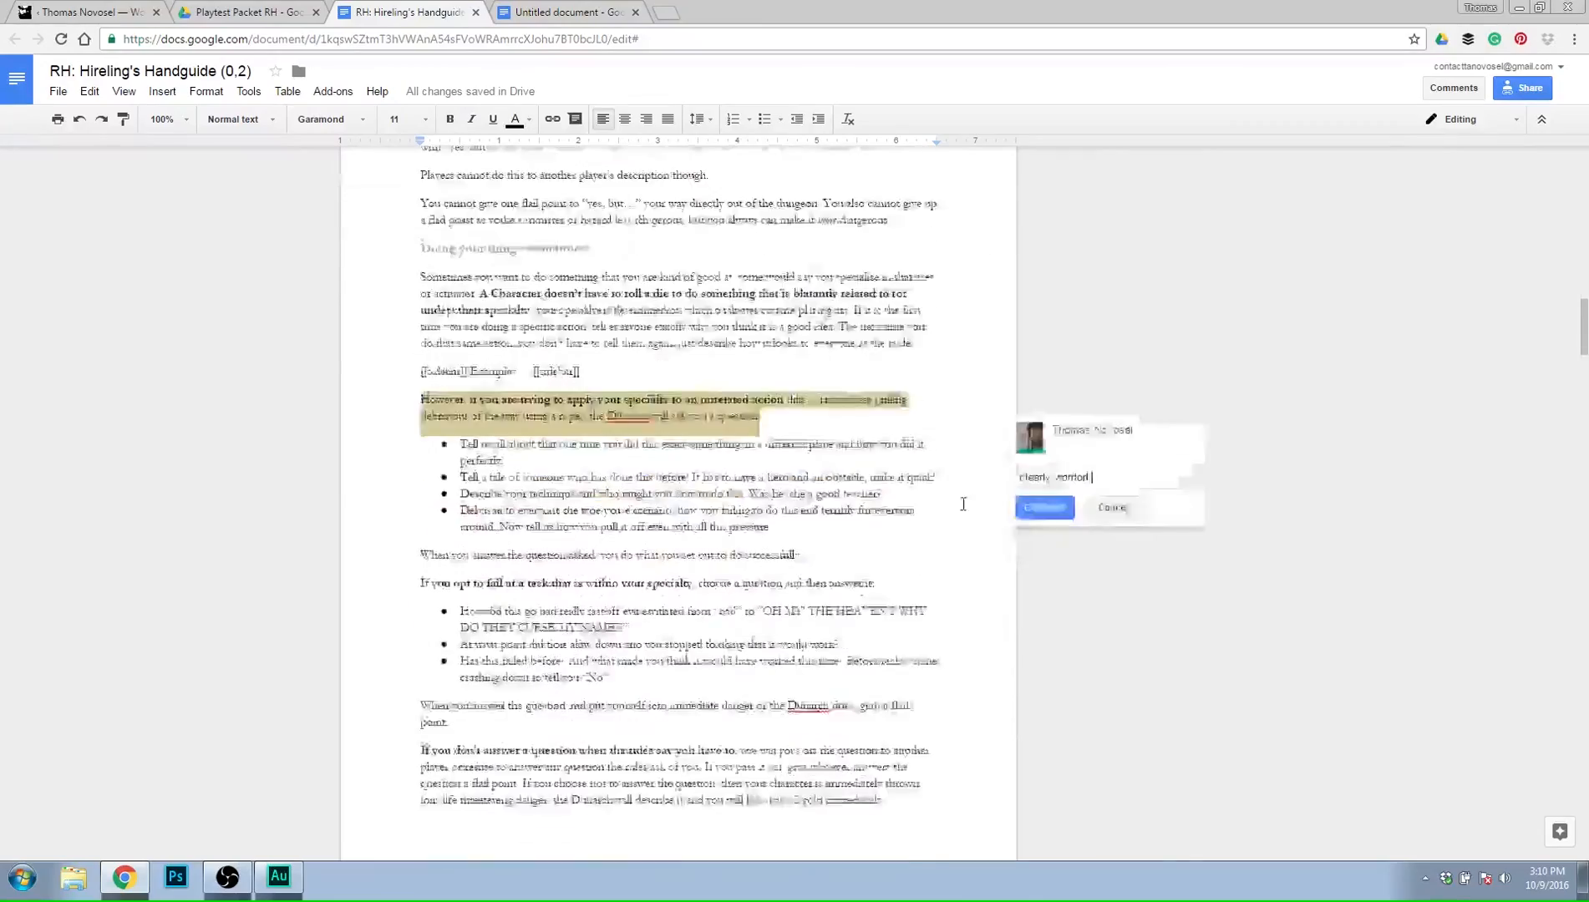
scroll(974, 483, up, 8)
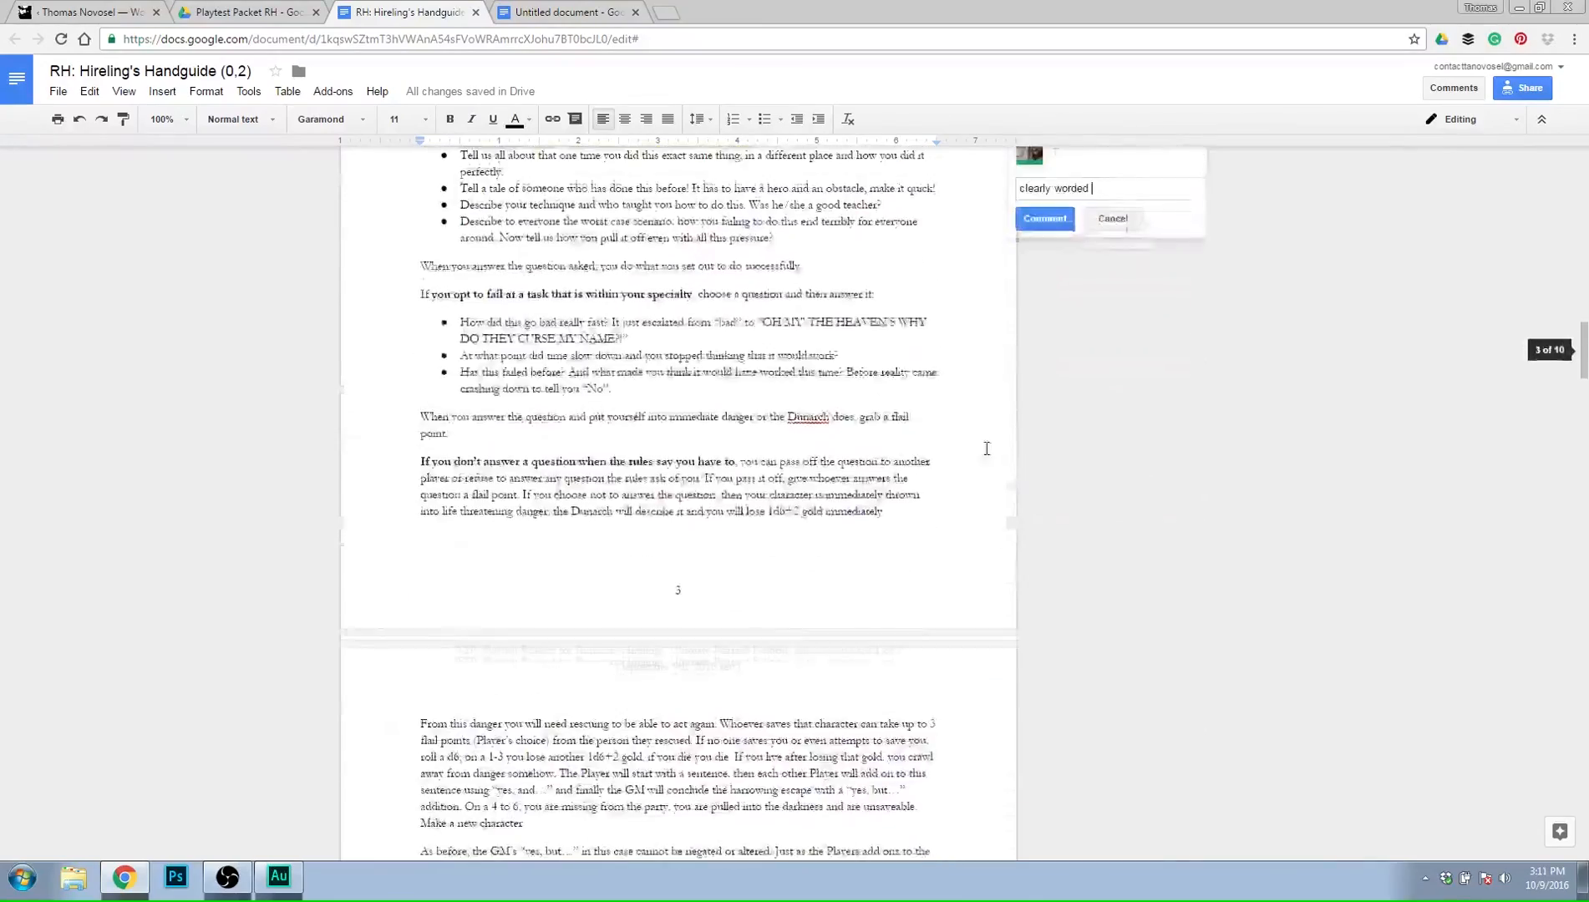
scroll(827, 537, down, 4)
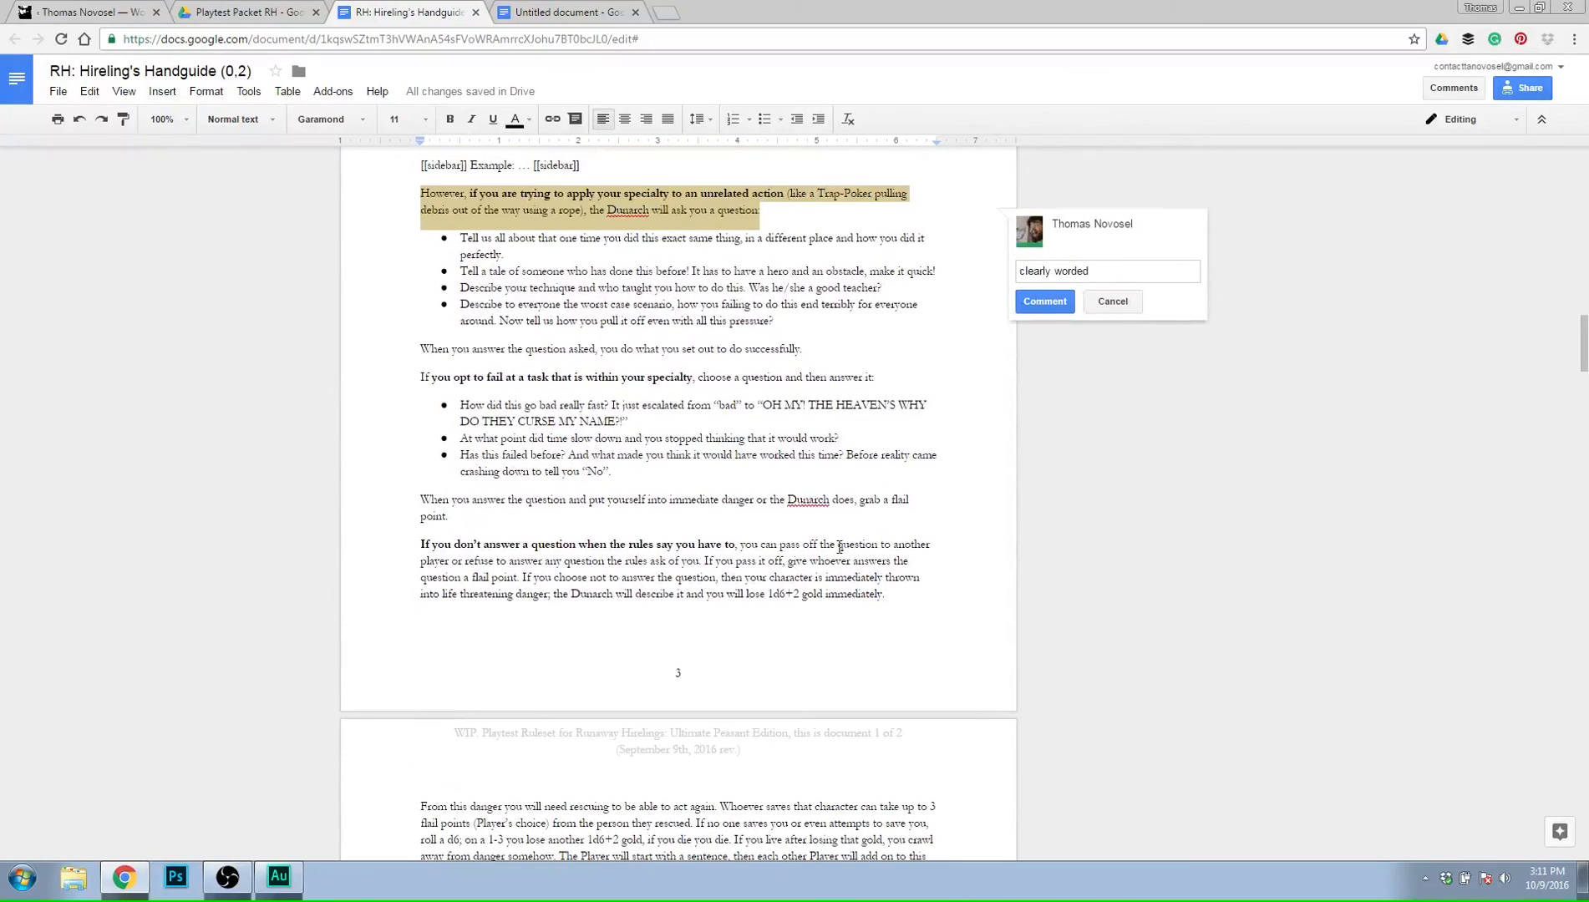
scroll(840, 547, down, 1)
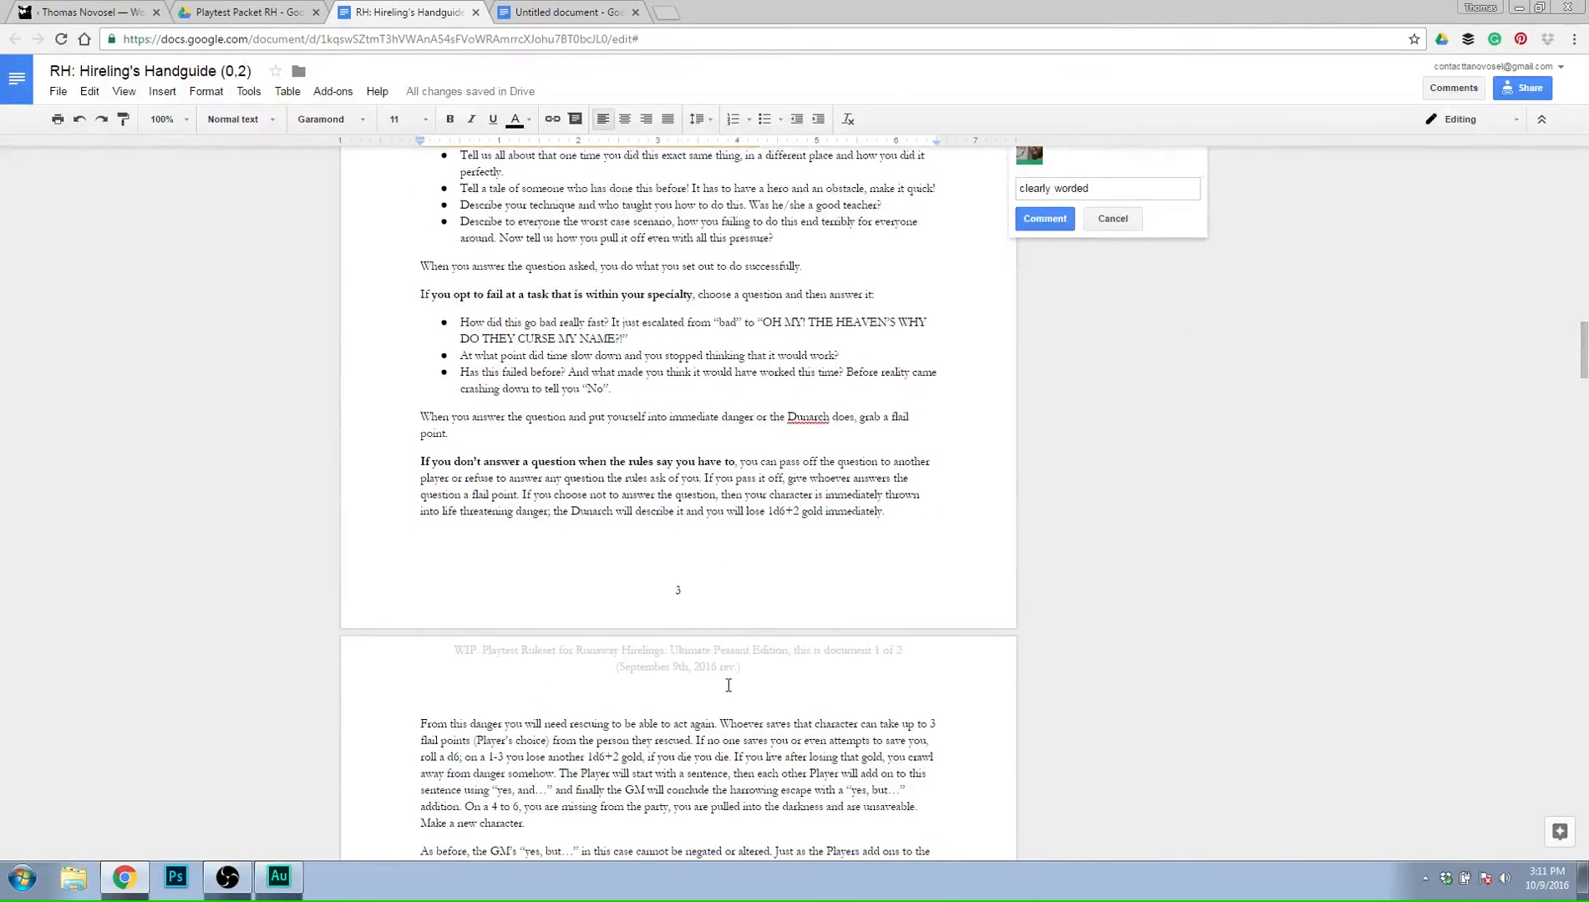
scroll(728, 685, down, 5)
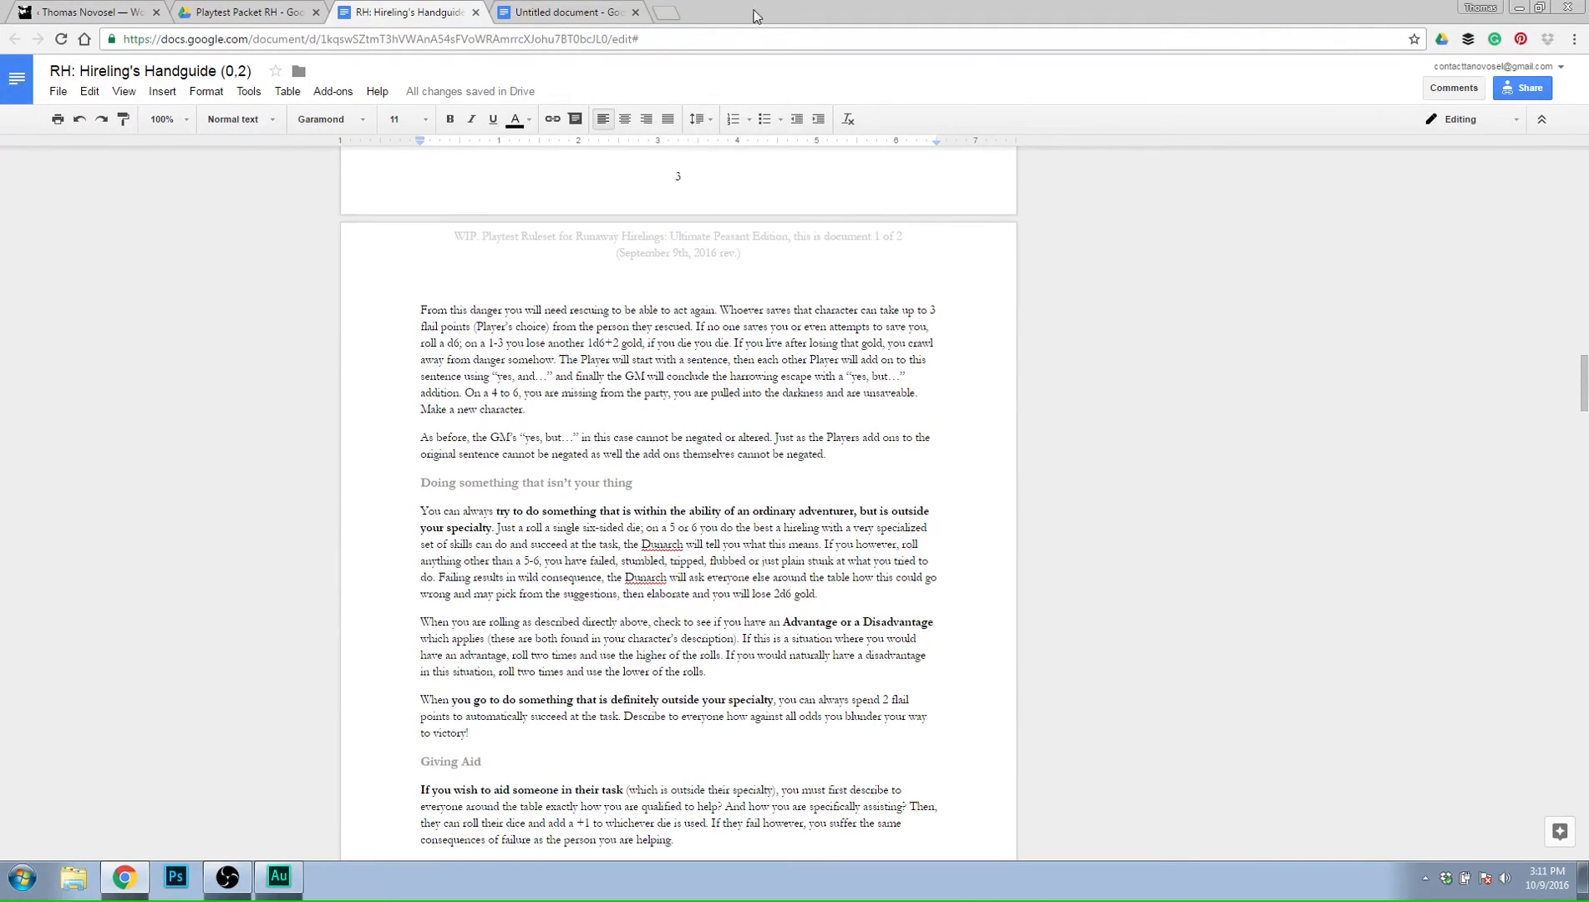
Extend the drafted comment on the unrelated-action paragraph with "over here" and post it.
scroll(1046, 368, up, 8)
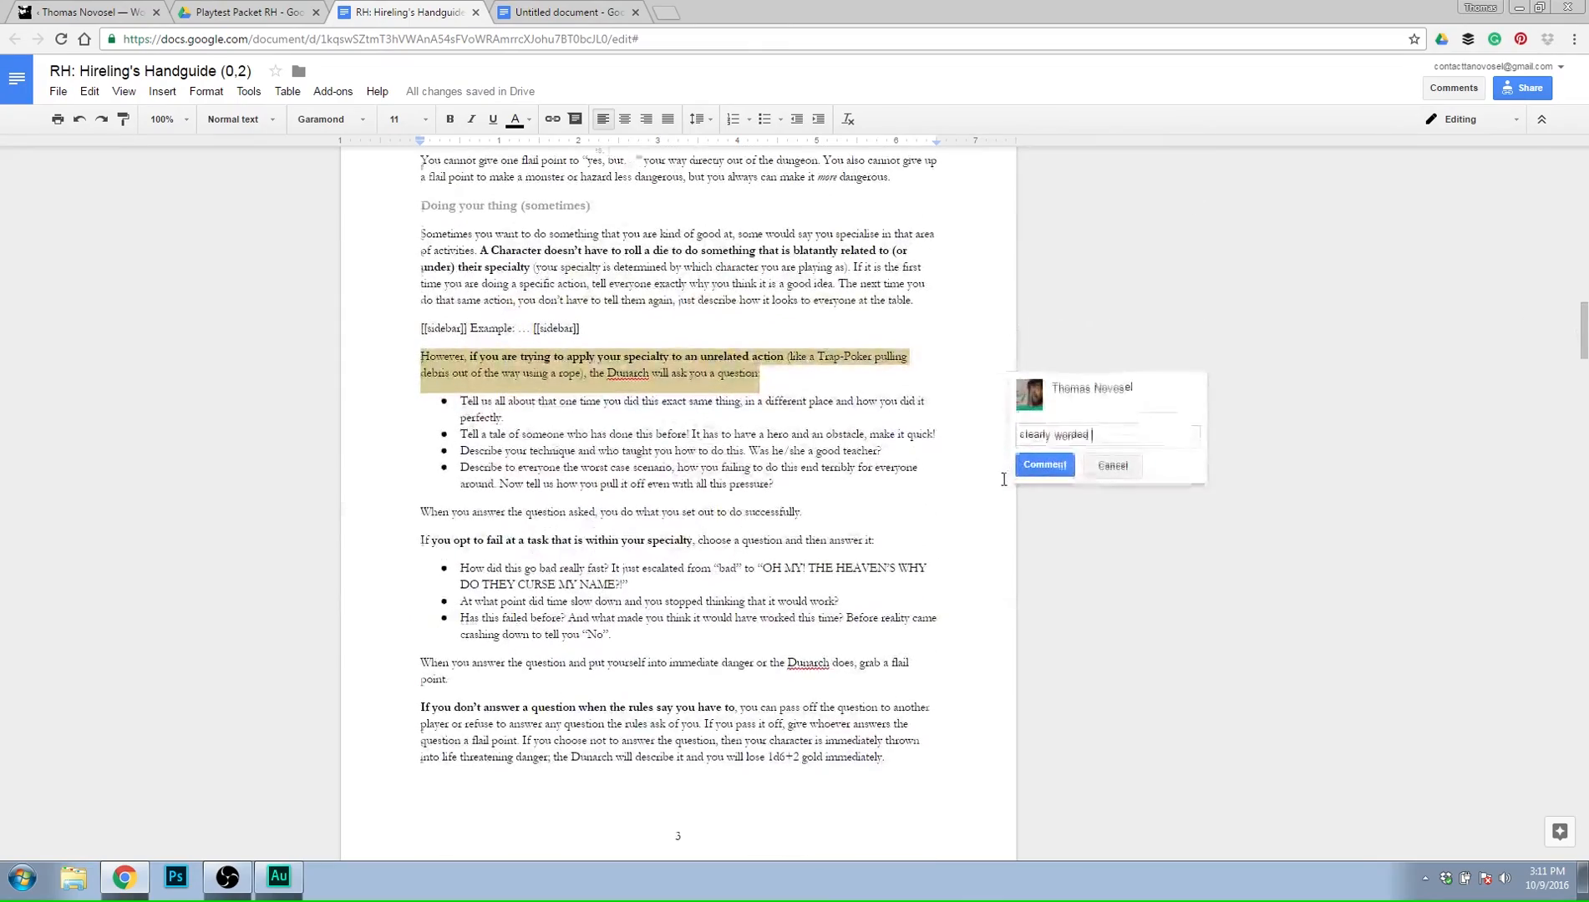
scroll(983, 465, down, 5)
scroll(1045, 401, up, 4)
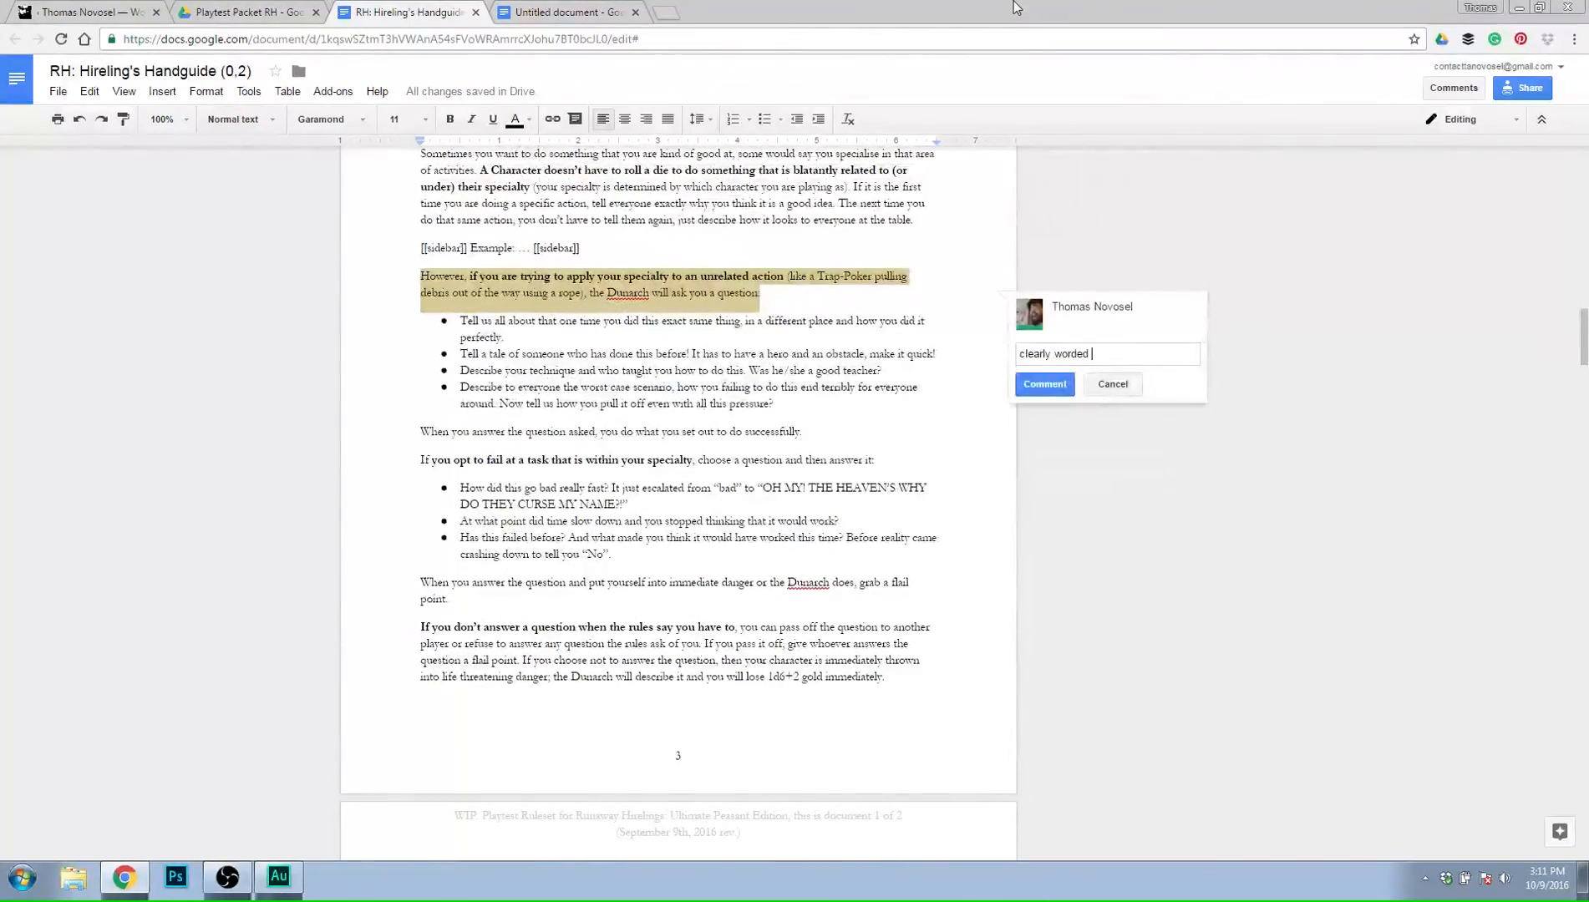
text(over here)
click(1045, 384)
Comment on the first paragraph under Doing something that isn't your thing: "needs to come up more often, or be more risky. more narrative failure that causes setbacks.".
scroll(438, 510, down, 7)
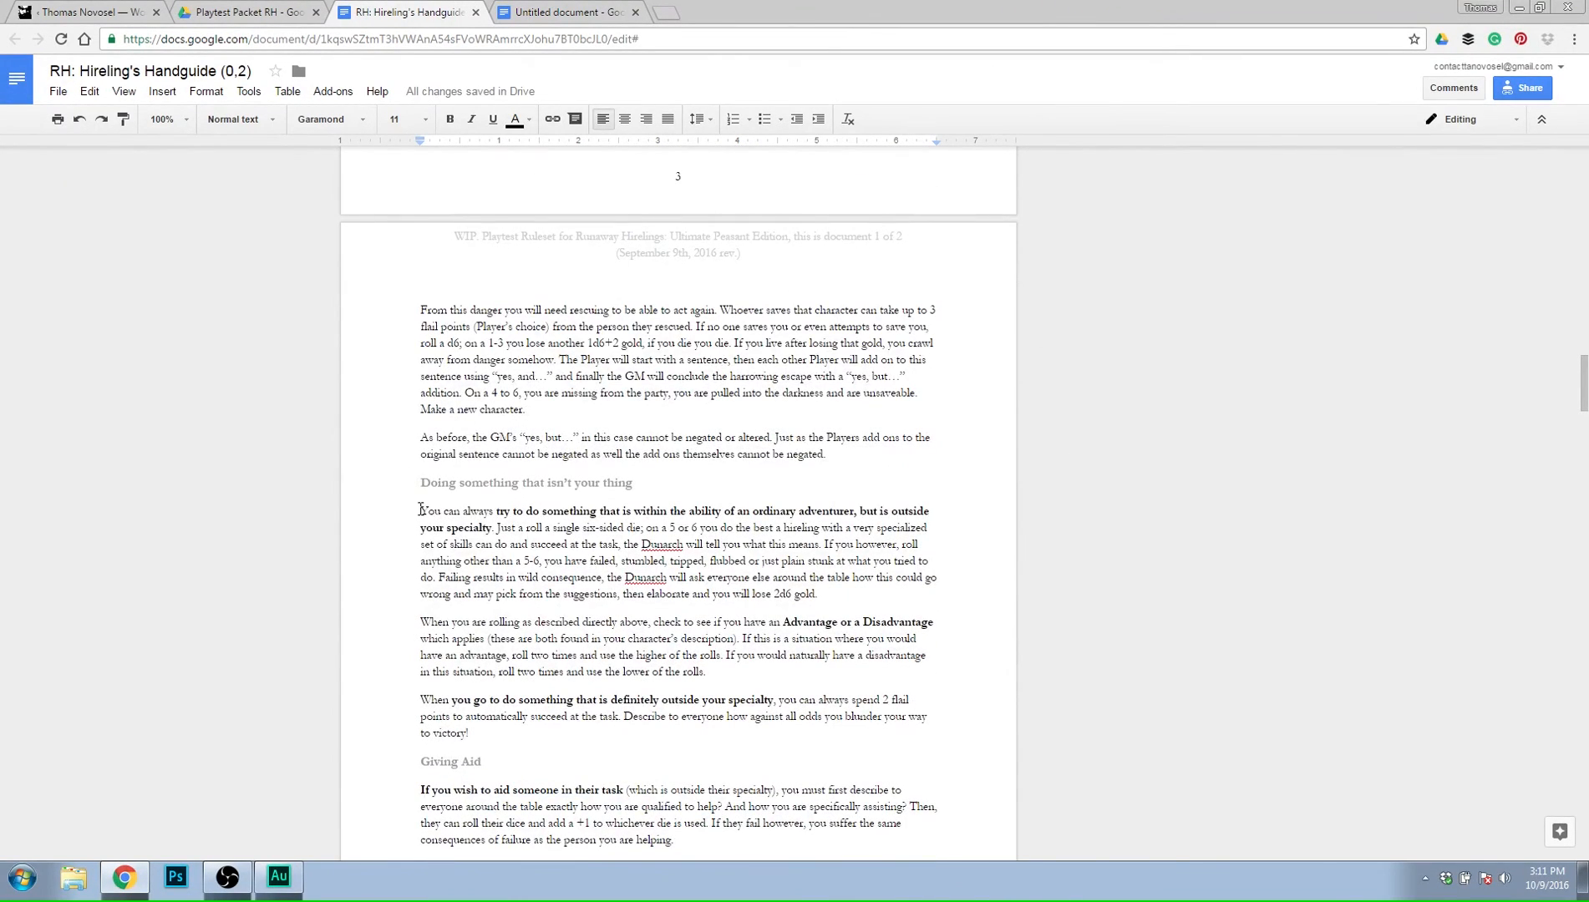
drag(421, 511, 855, 606)
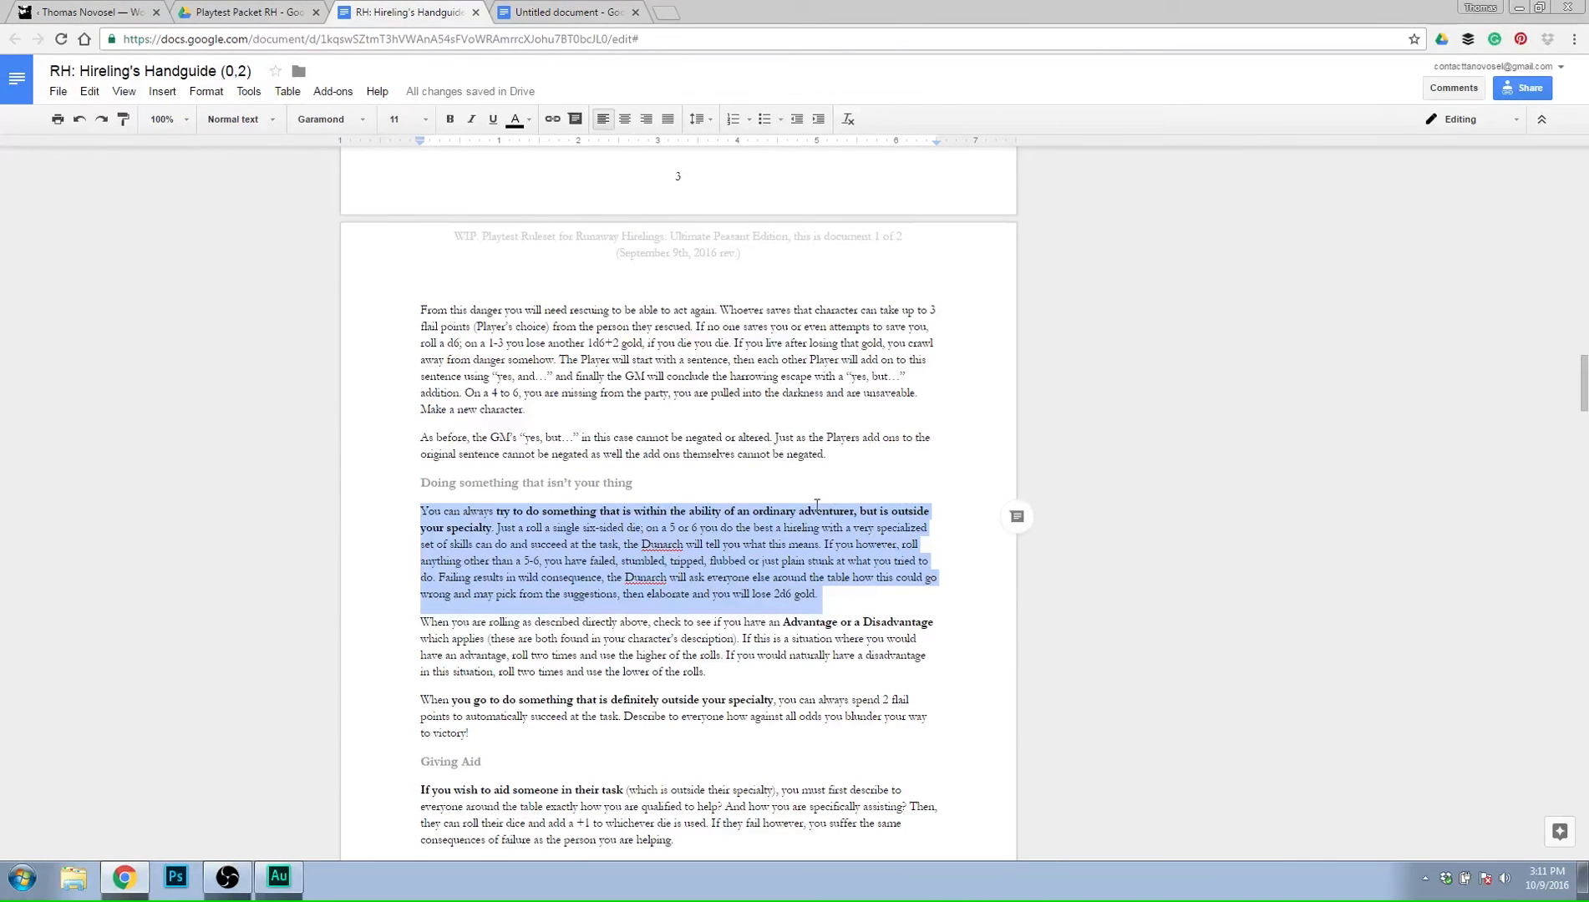
click(1017, 517)
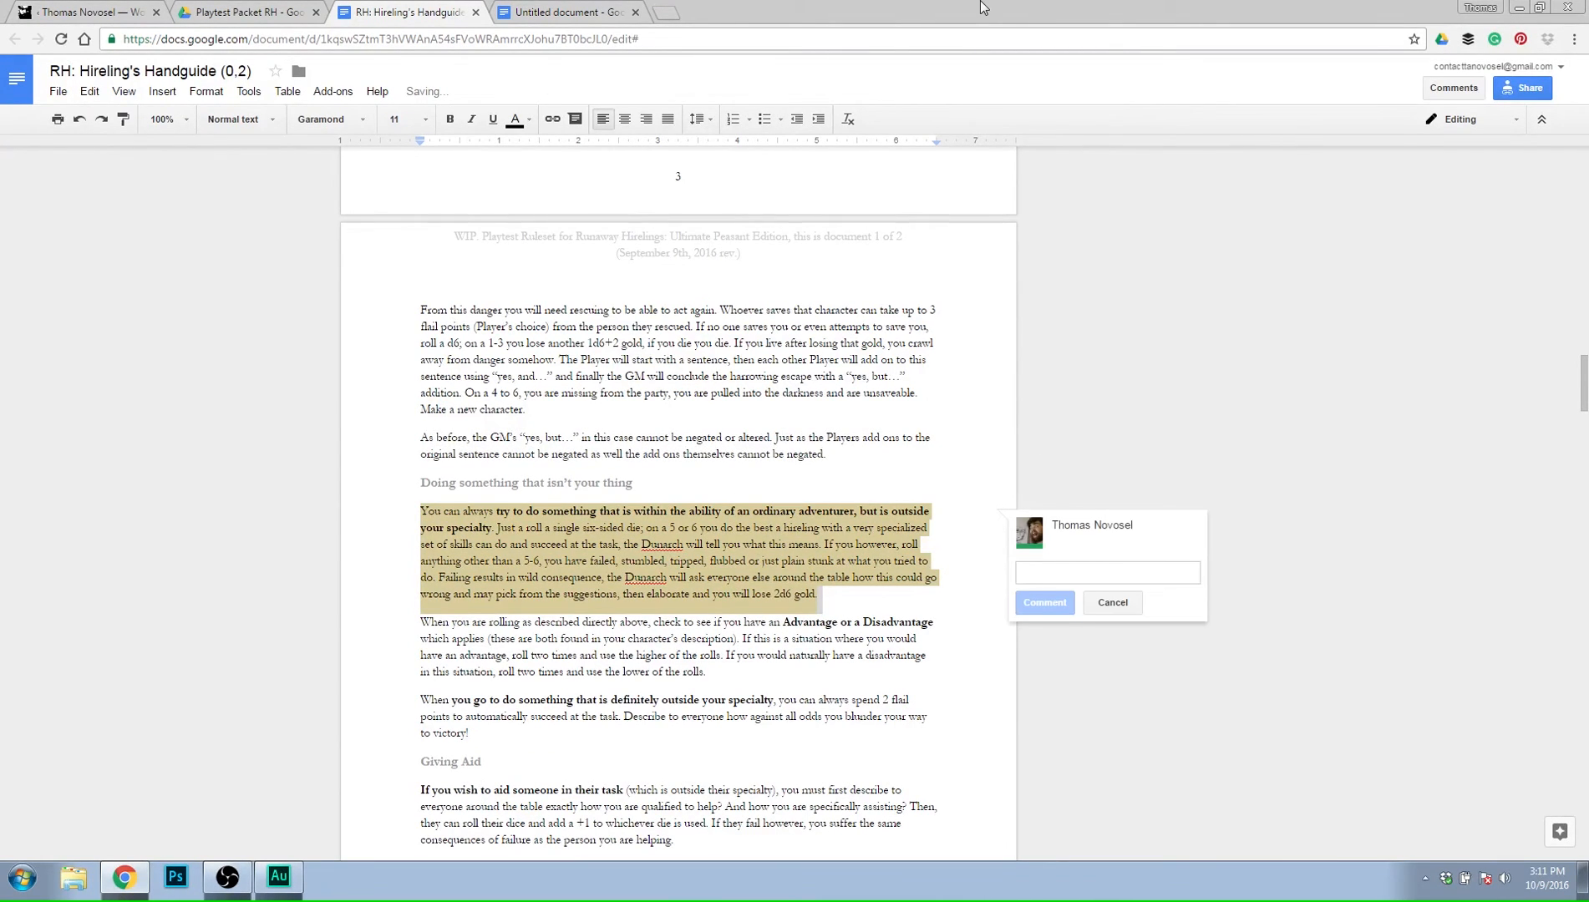
text(needs to come)
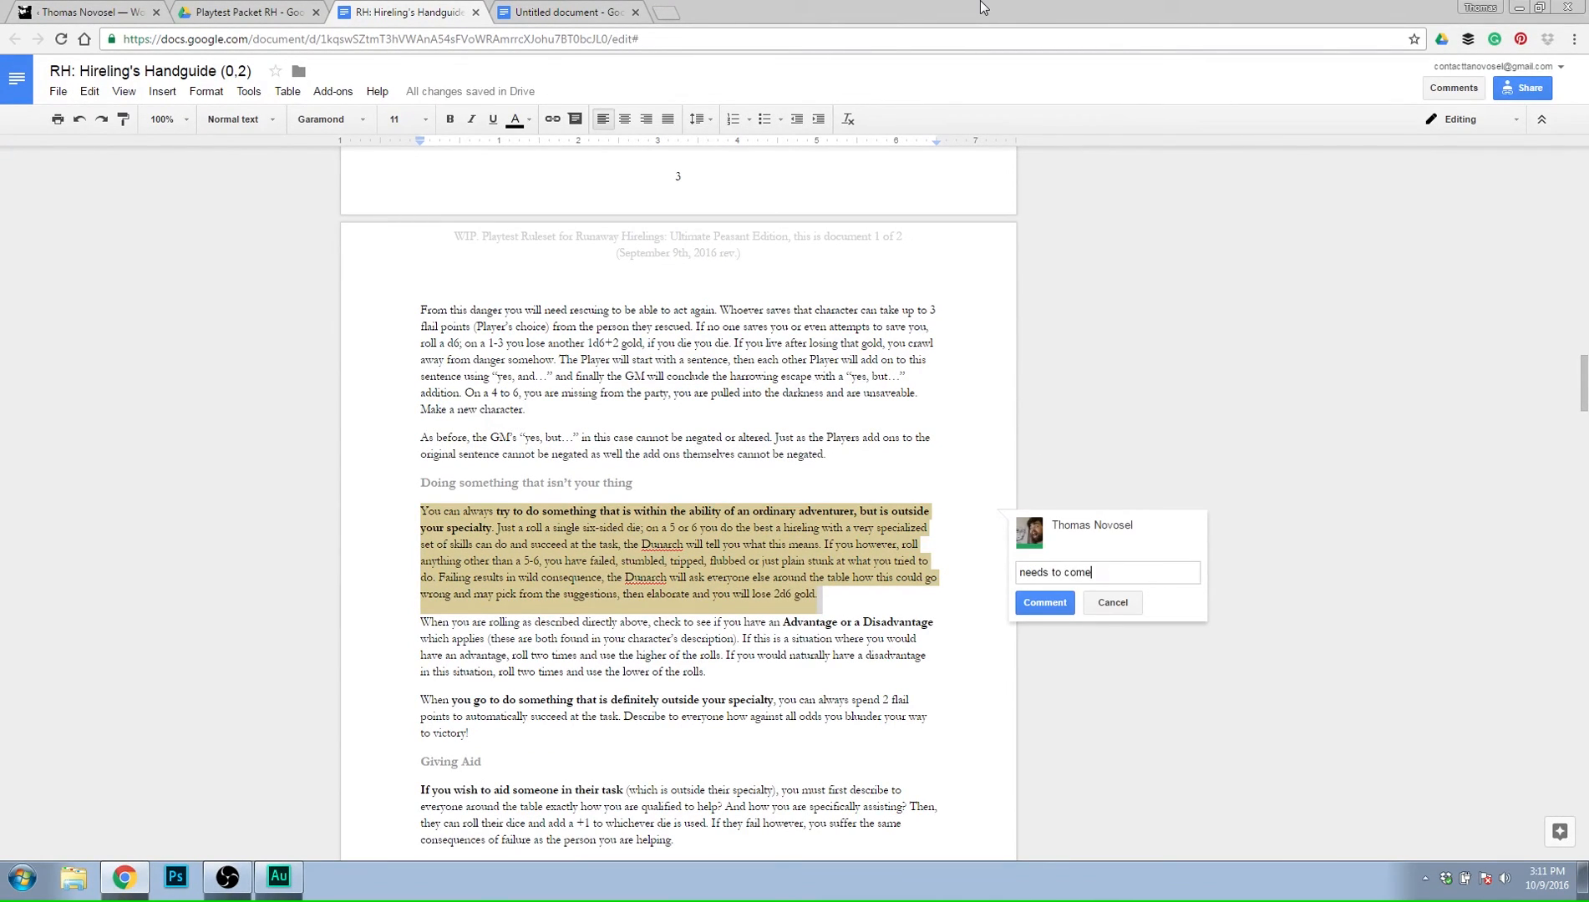
text( up more often, or be more)
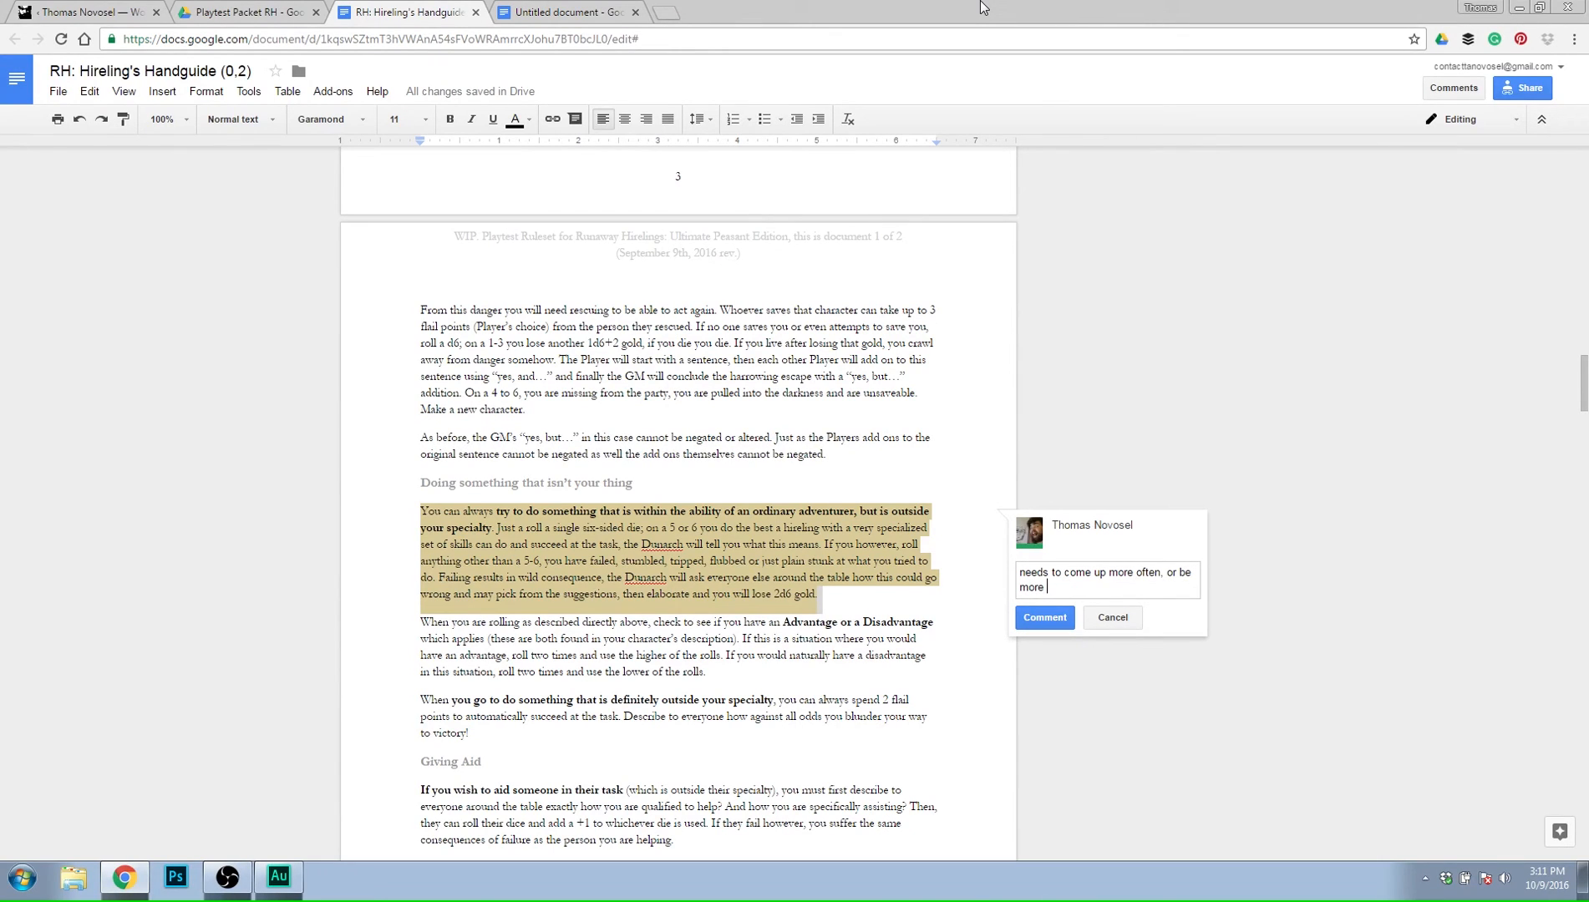
text( risky. more narrative failure that causes se)
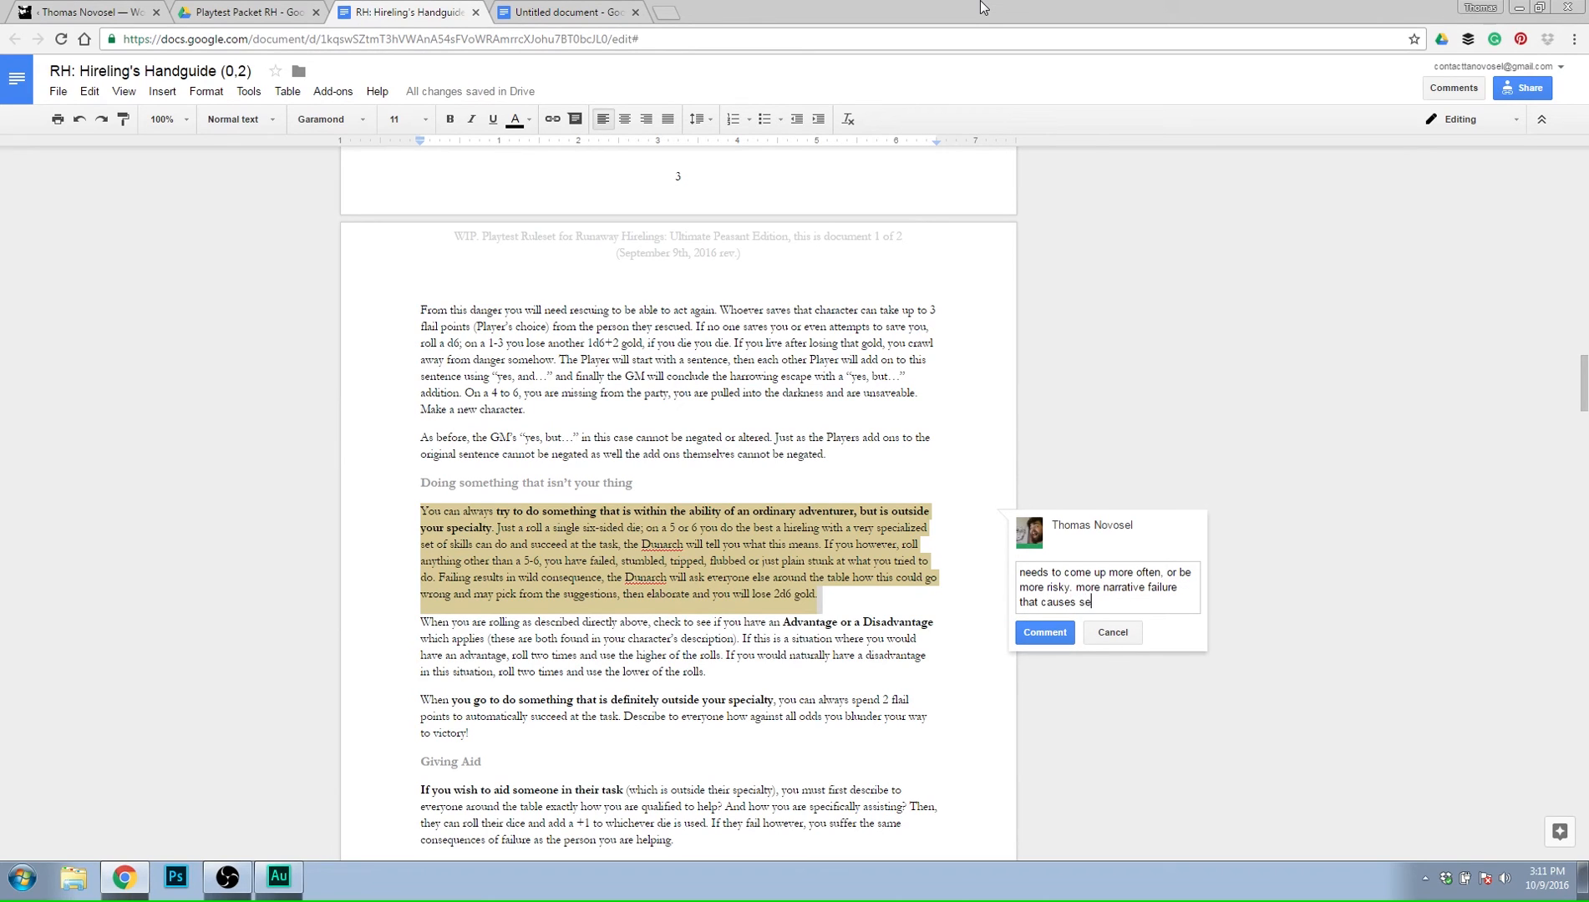
text(tbacks.)
Add a second paragraph to the comment draft: "Possibly setting up future deaths or pain for the adventuring party.".
key(Return)
key(Return)
text(Possibly )
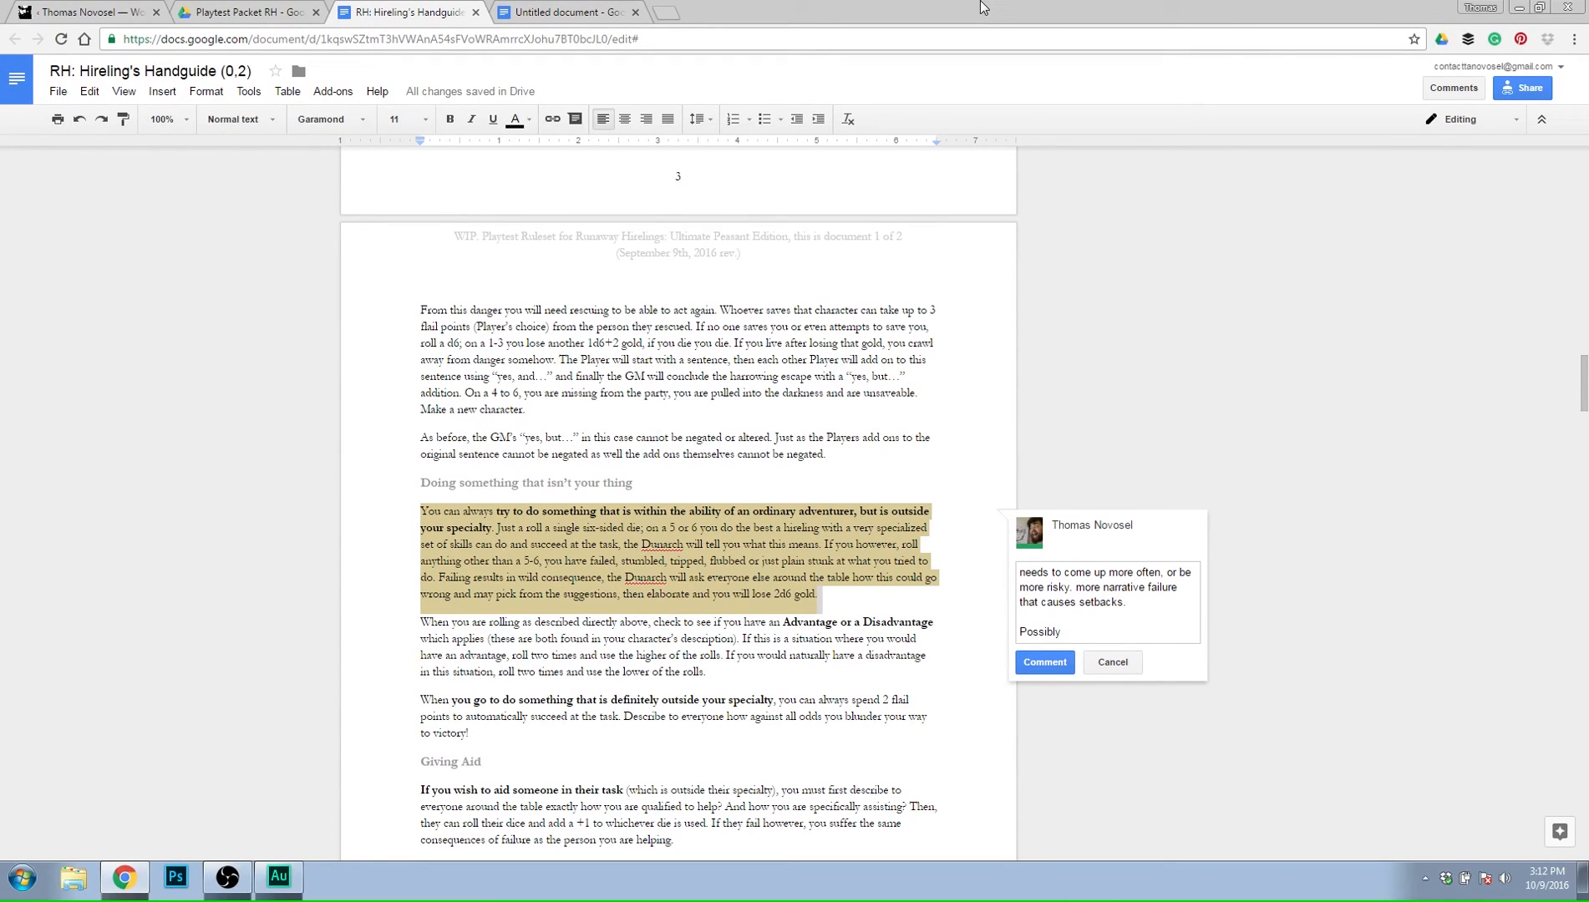
text(setting up future deaths or pain f)
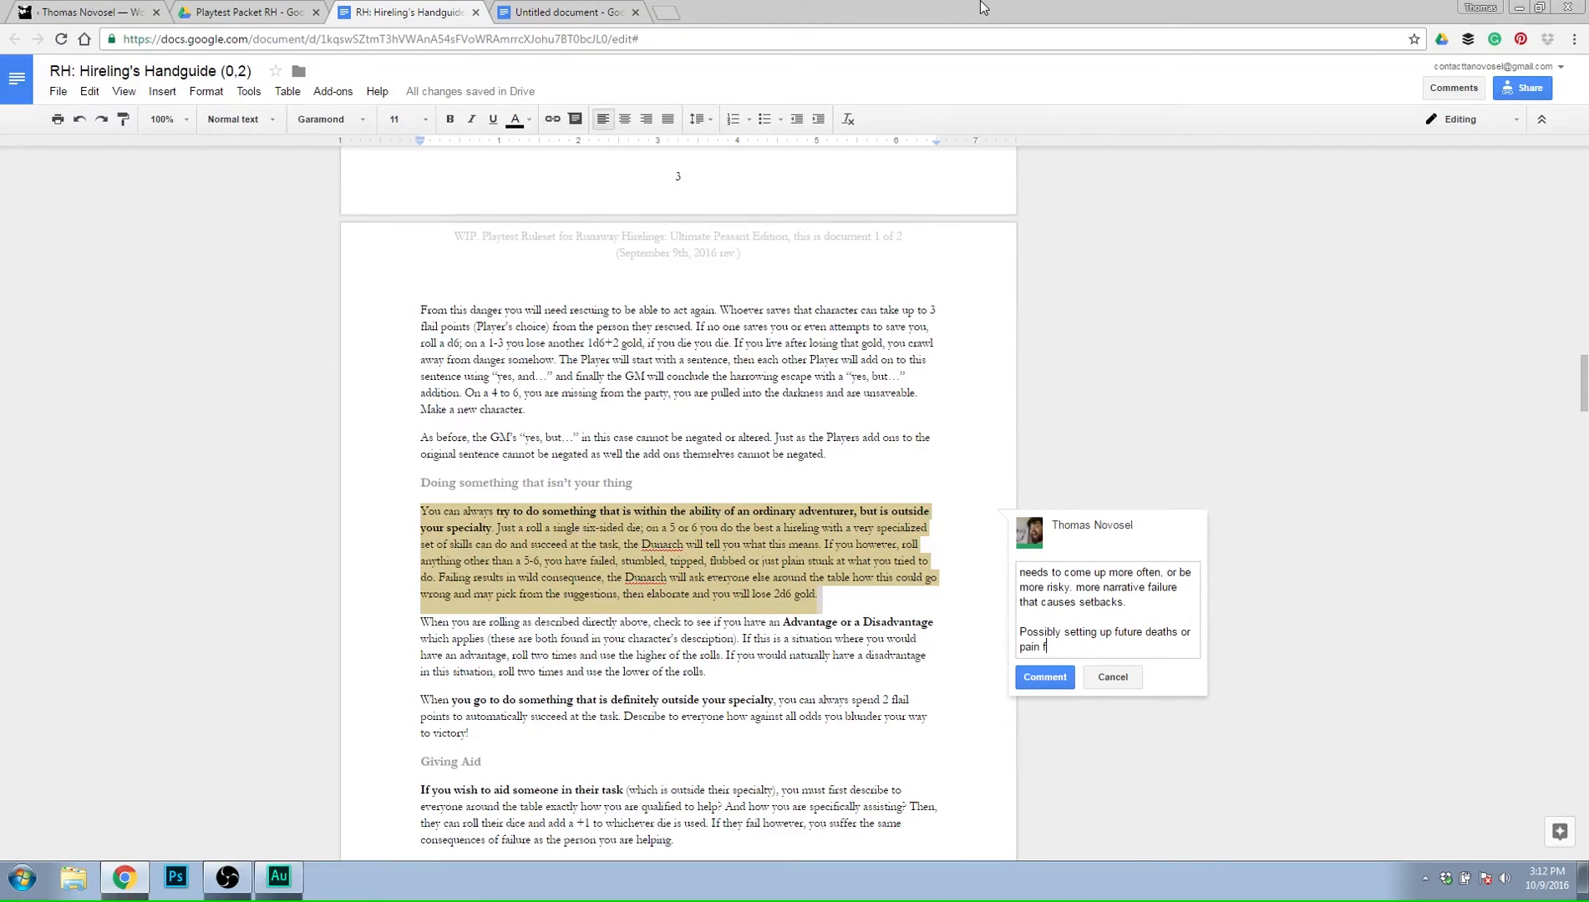
text(or the adventuring party.)
Start a third paragraph in the comment draft with "Hard failures may result in having to have a condition".
key(Return)
key(Return)
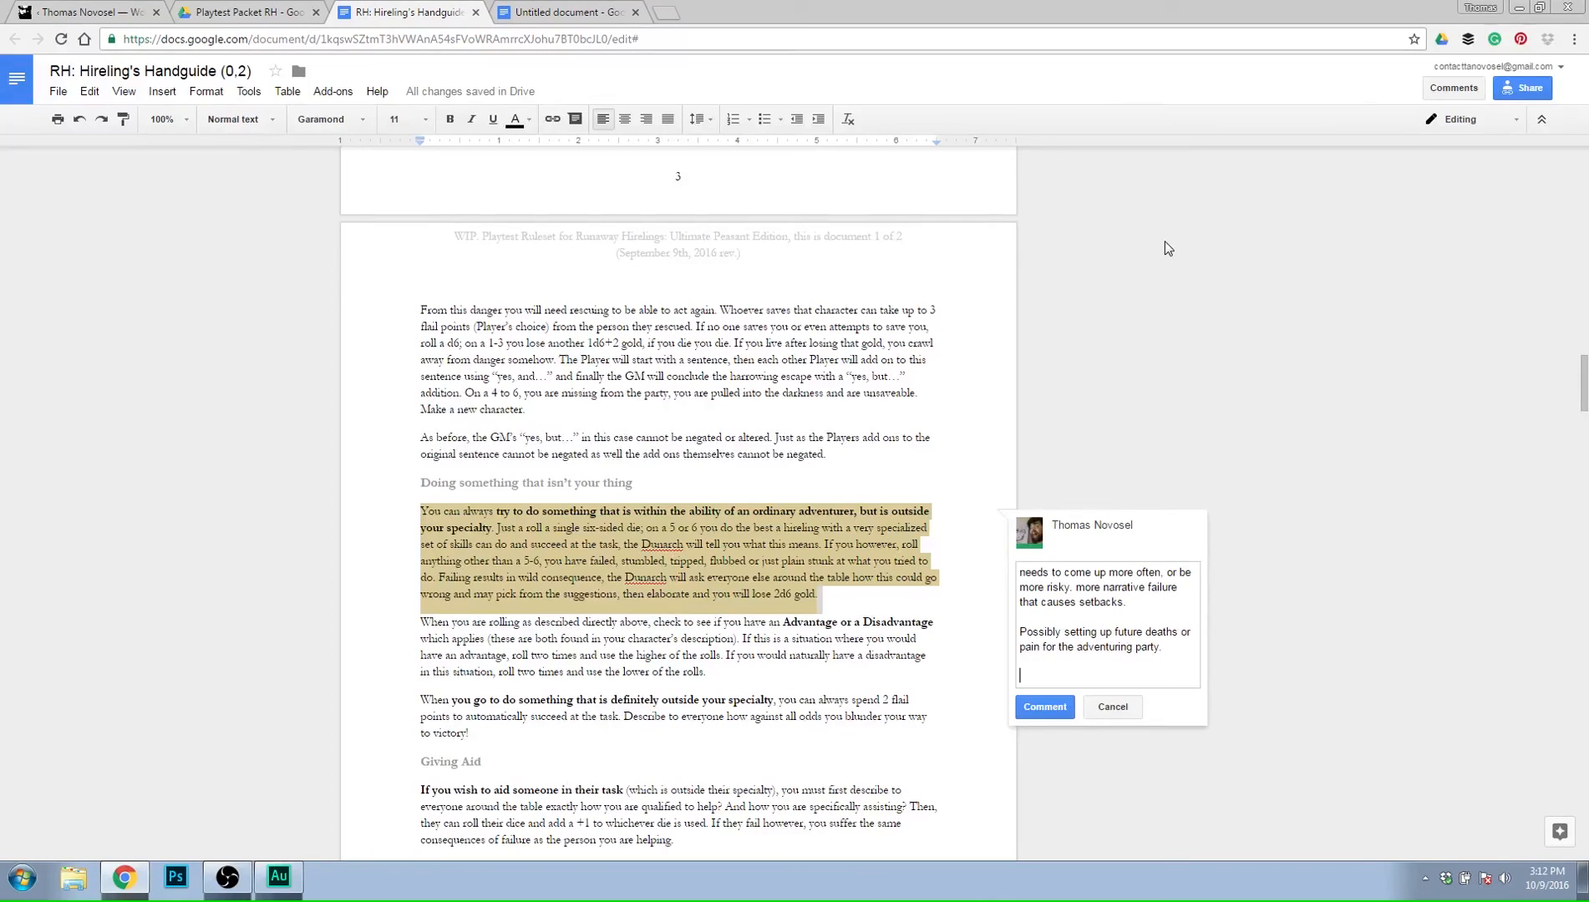
text(Hard failures may result in having to have)
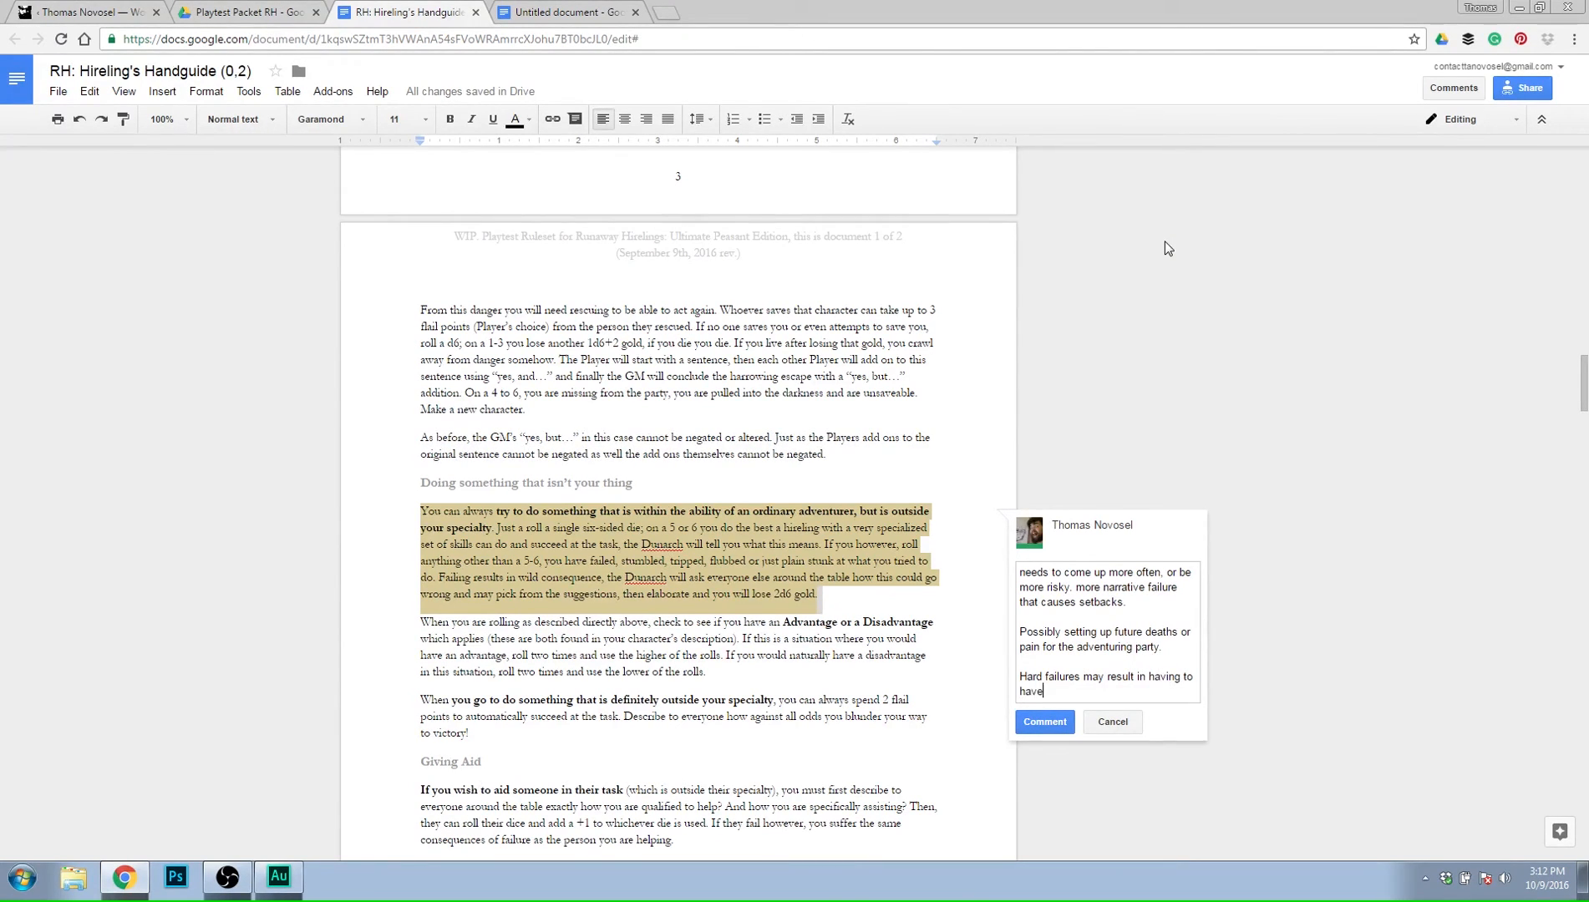
text( a condition met in the next room to)
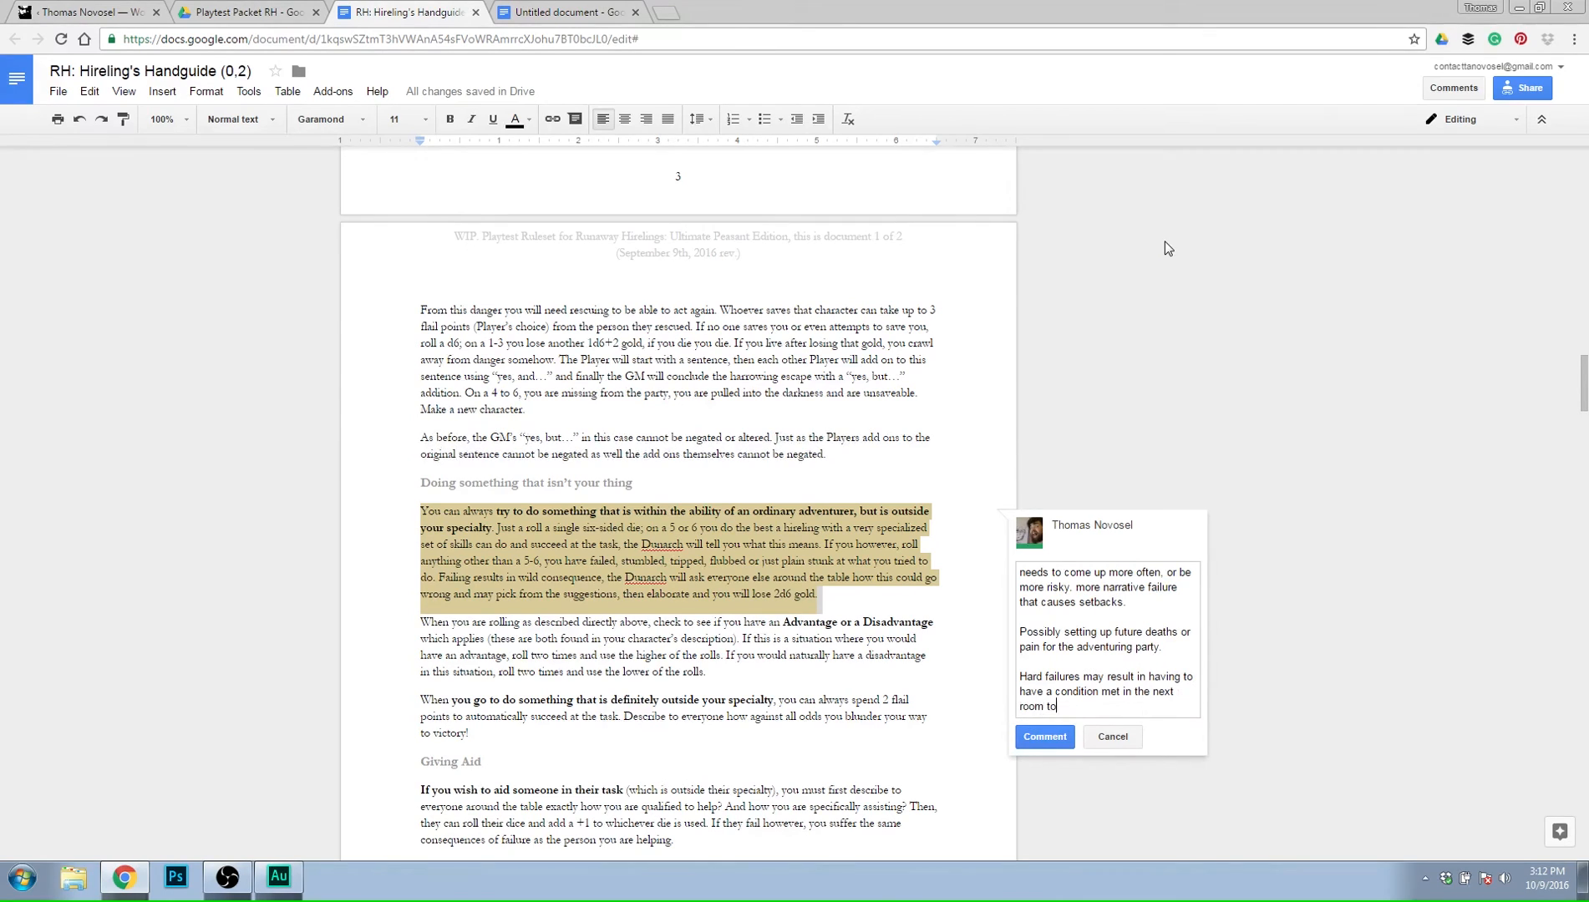
text( proceed, or in this room to leave it.)
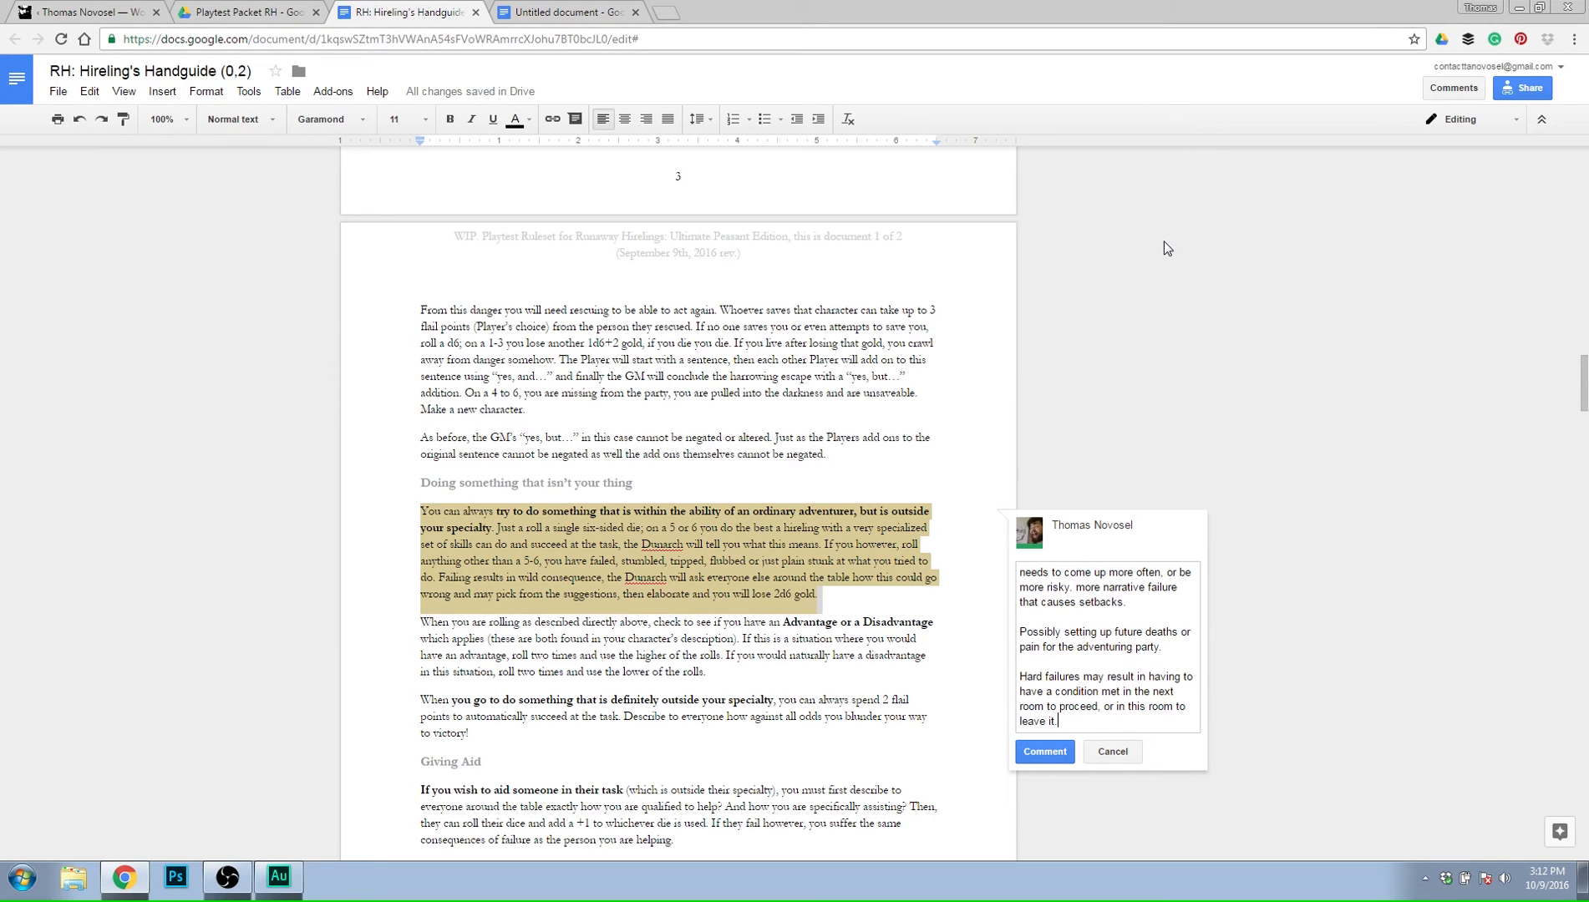
Finish the hard failures sentence with "met in the next room to proceed, or in this room to leave it." and post the comment.
click(1048, 752)
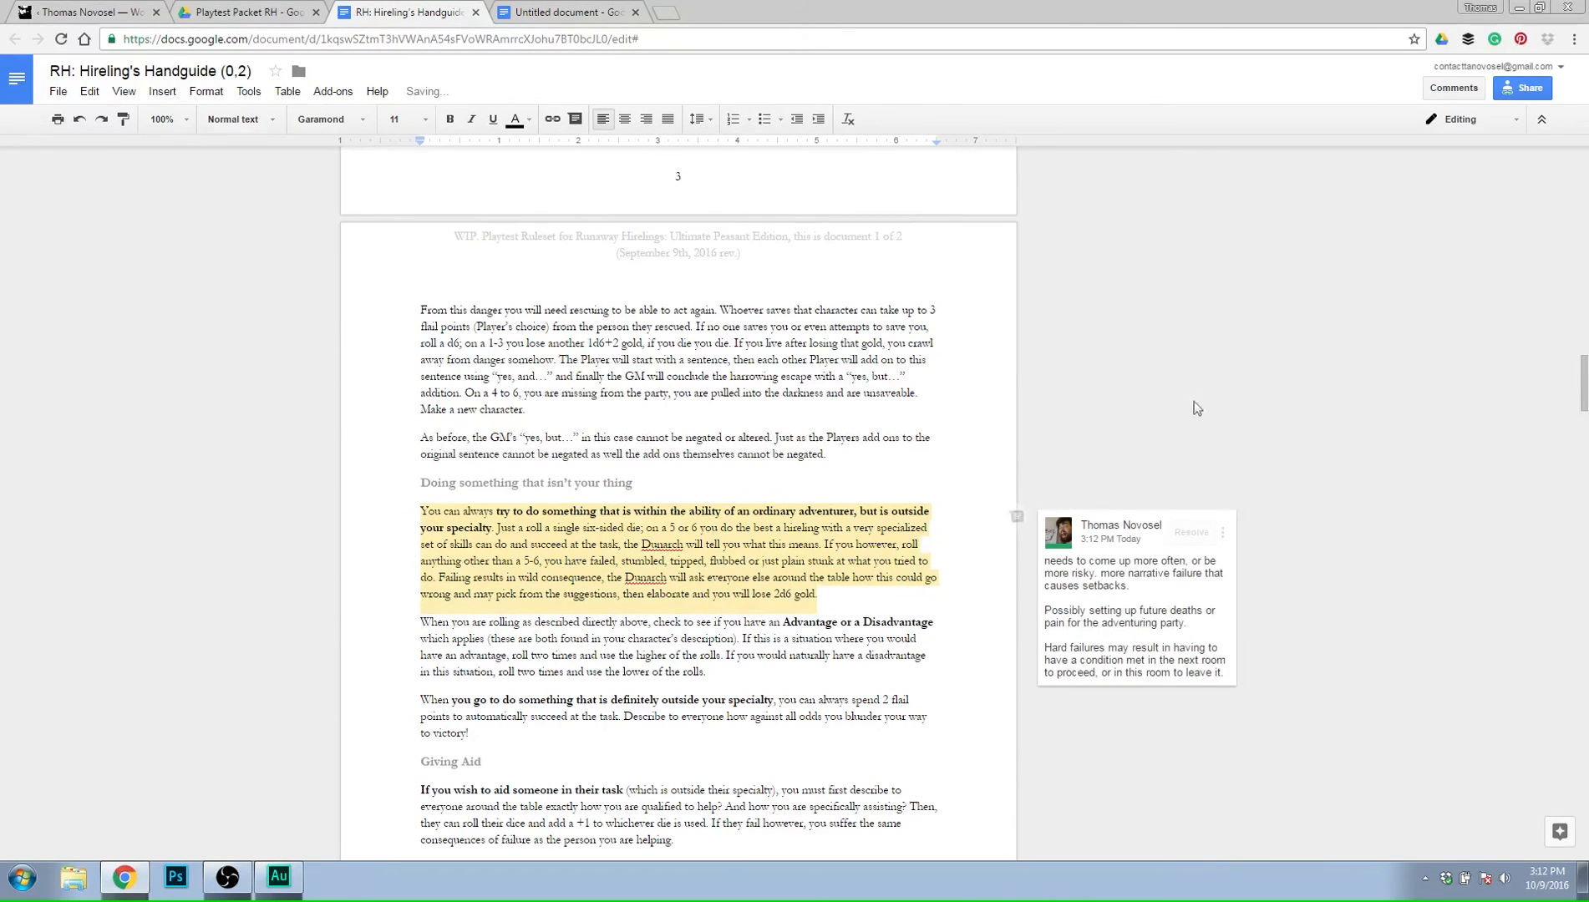
Review the rules from unanswered questions and rescues through Giving Aid and How Combat works to Dieing, Reviving and Introducing.
scroll(1225, 365, down, 1)
scroll(1225, 364, up, 1)
scroll(1225, 364, up, 1)
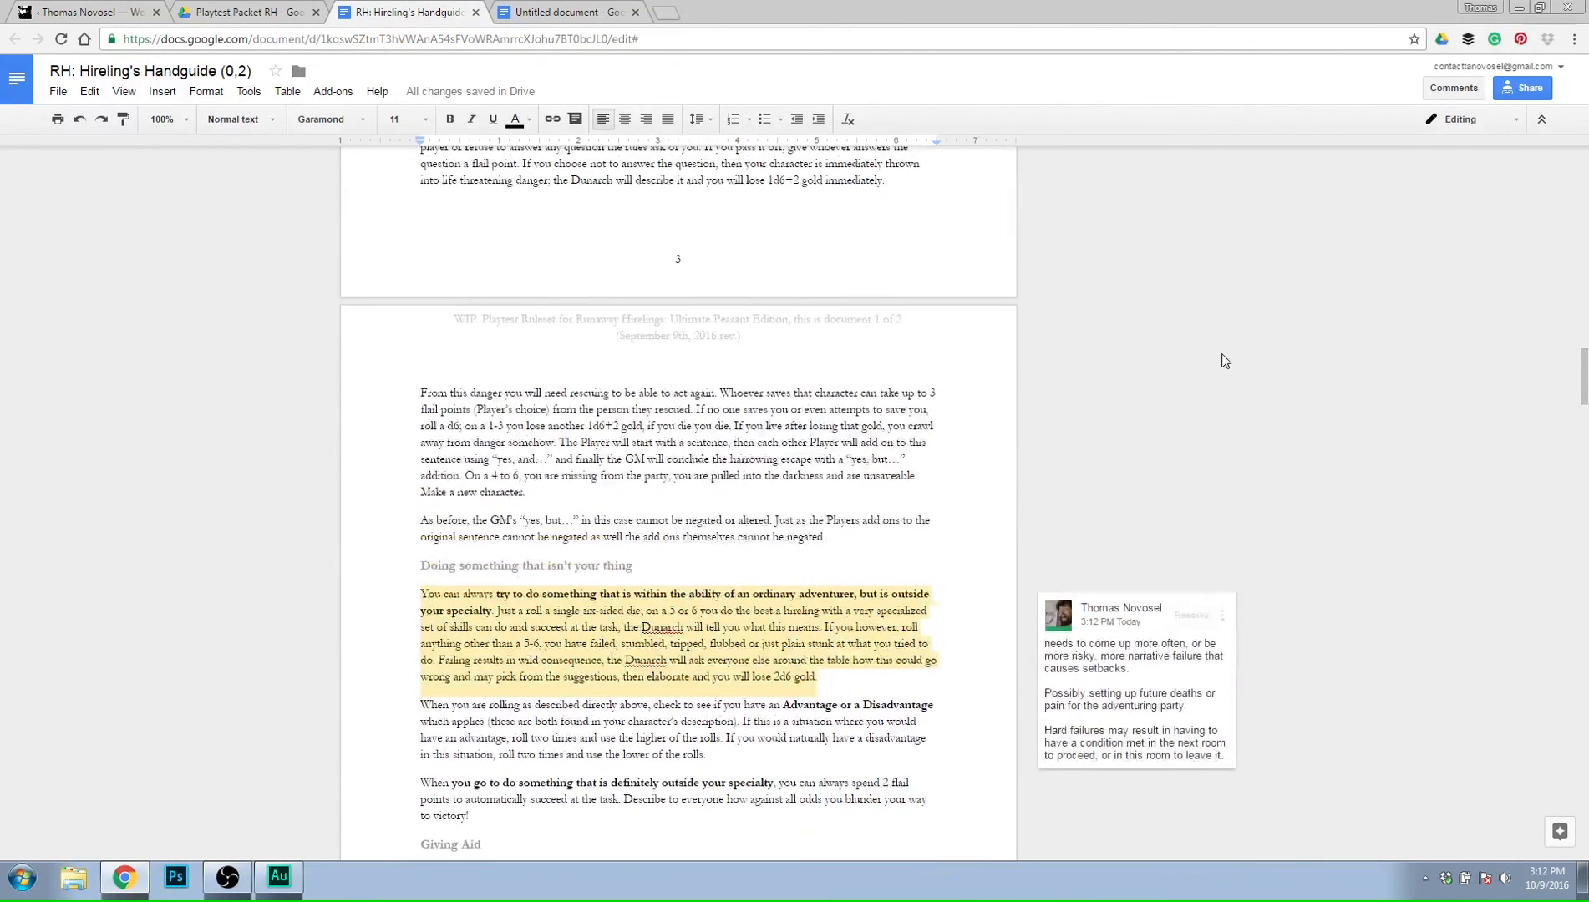
scroll(1258, 333, up, 1)
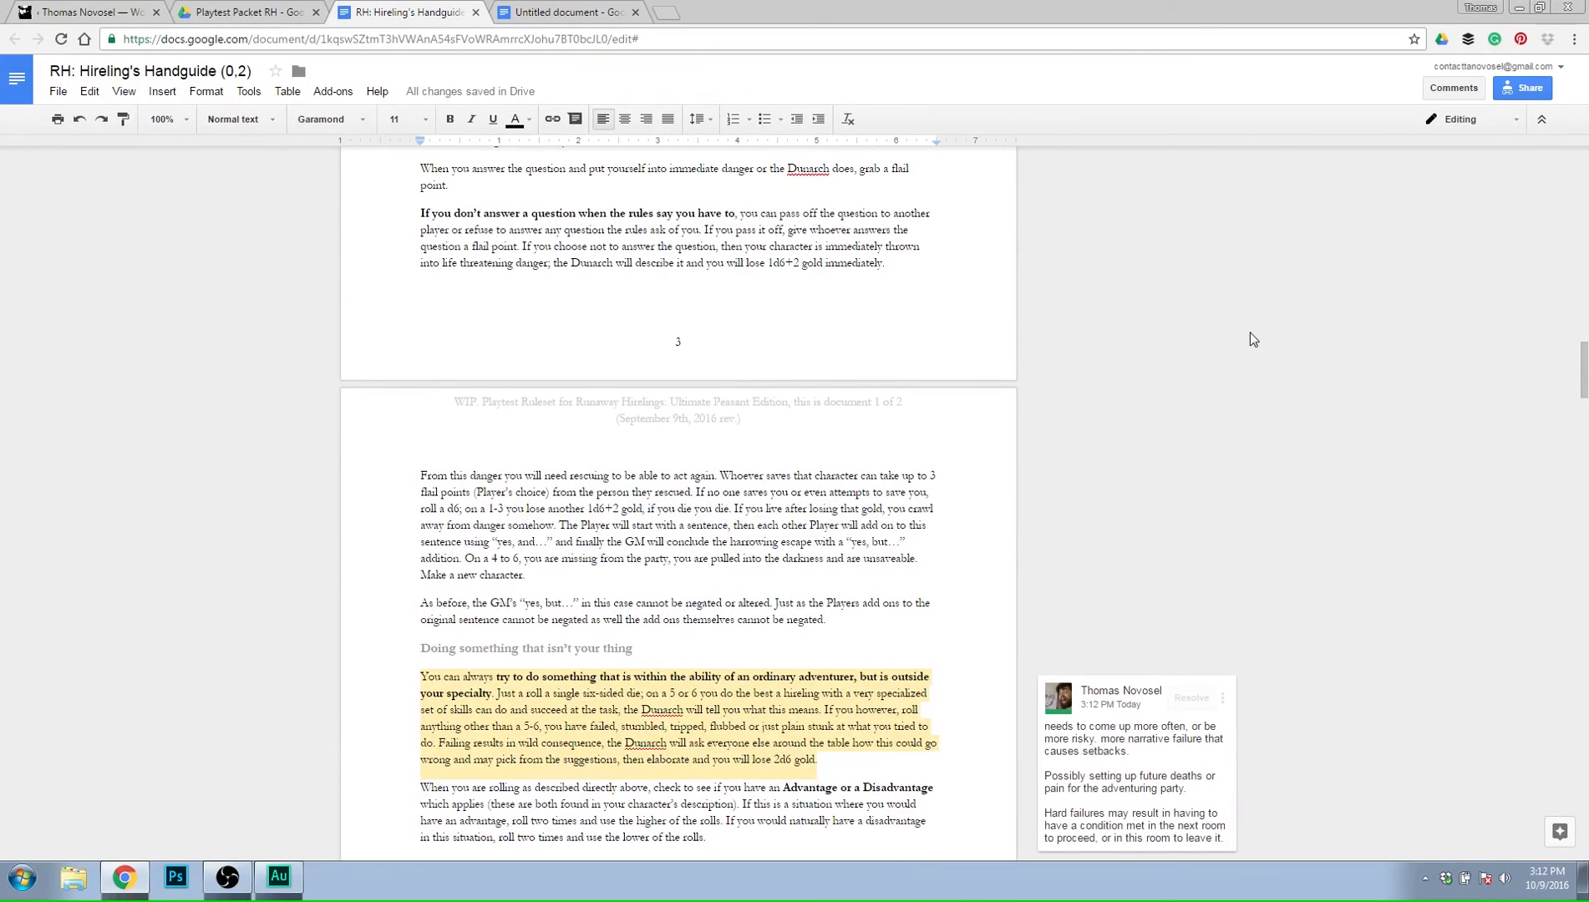
scroll(1241, 341, down, 1)
scroll(1241, 341, down, 1)
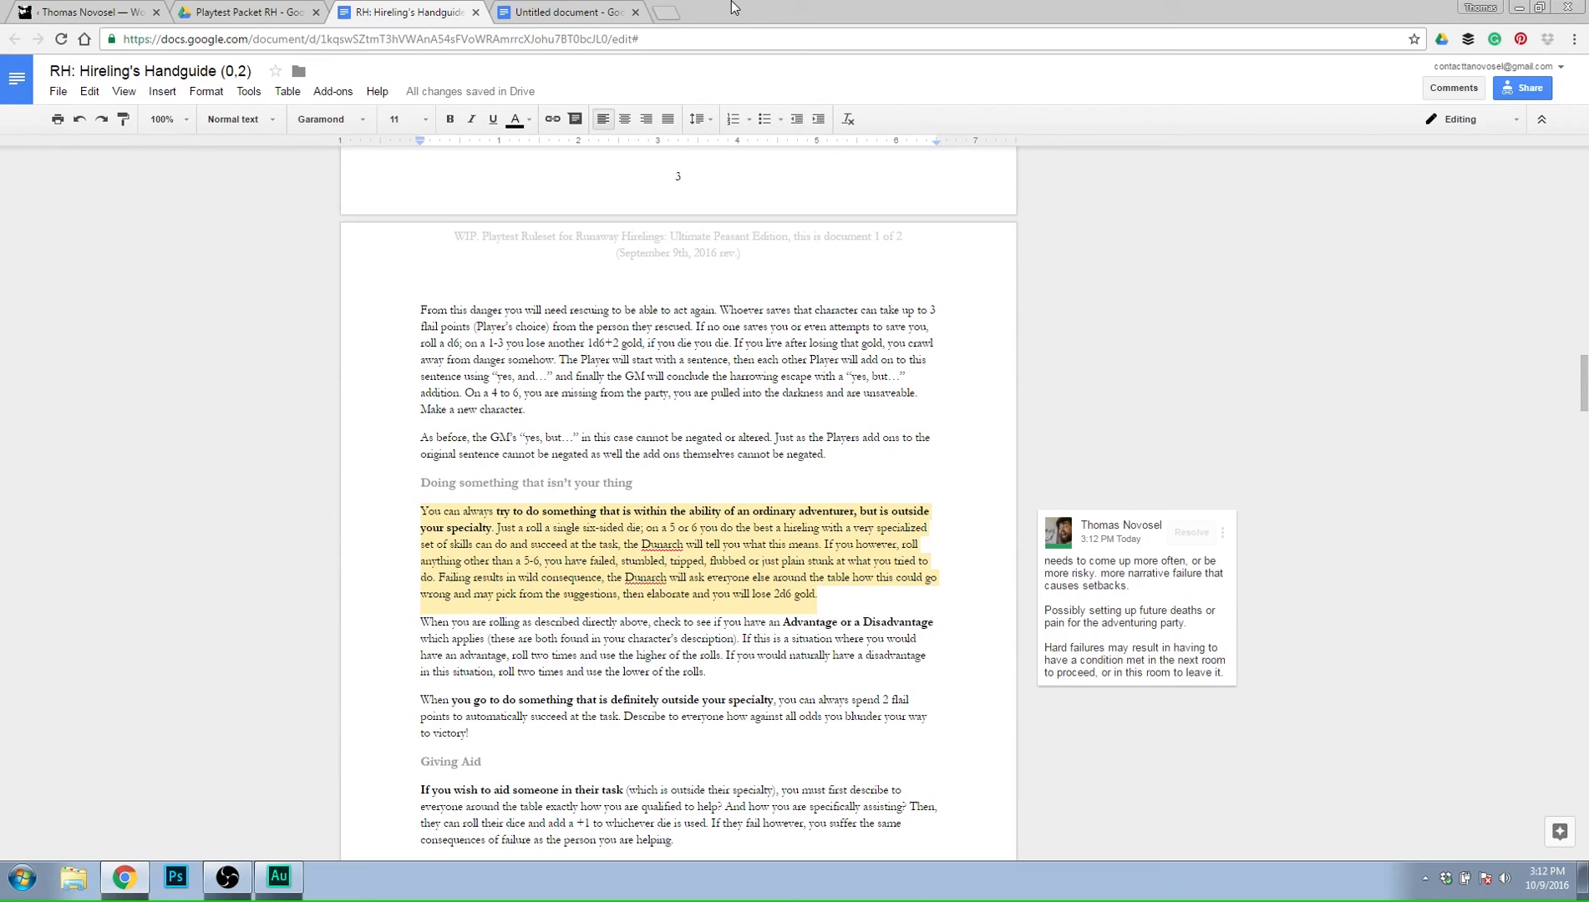
scroll(936, 491, up, 1)
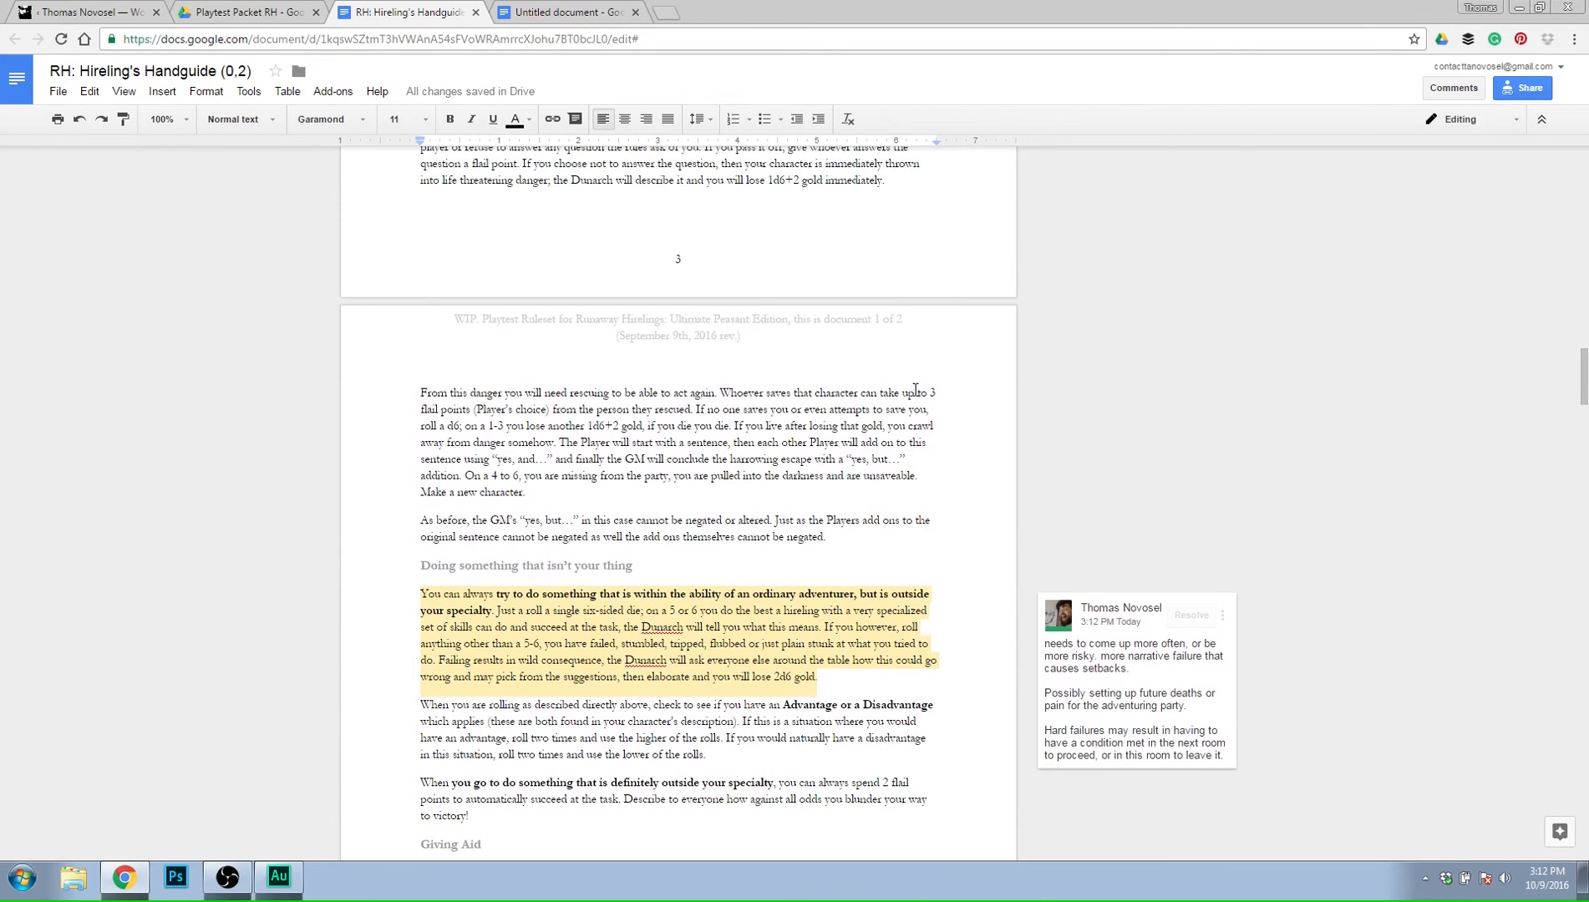
scroll(928, 383, up, 5)
scroll(925, 378, down, 3)
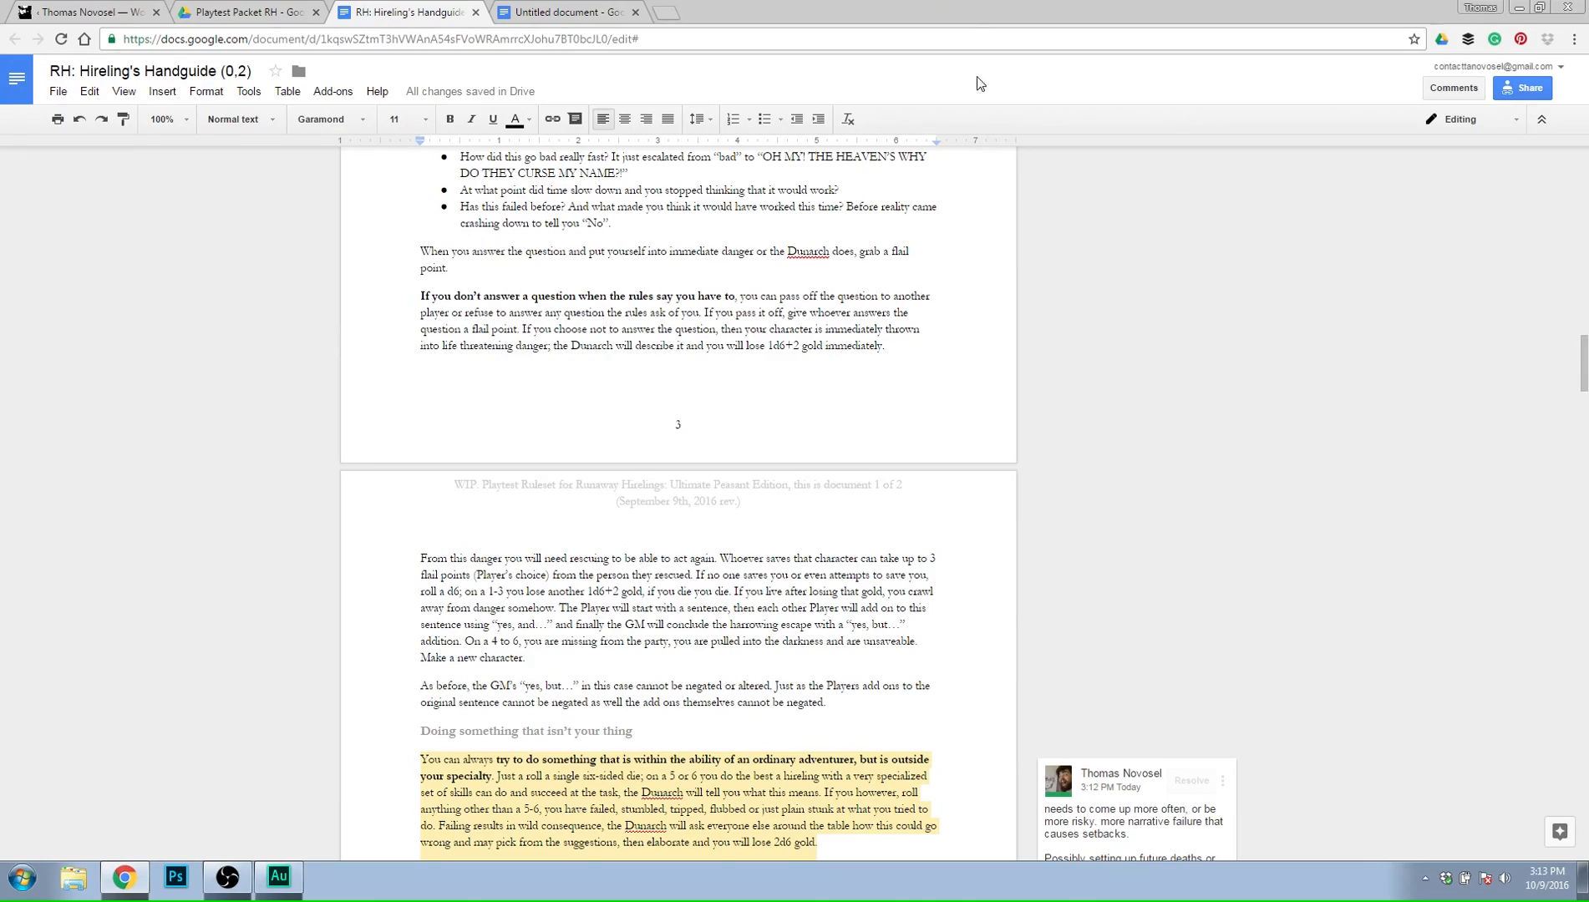
scroll(1051, 308, down, 4)
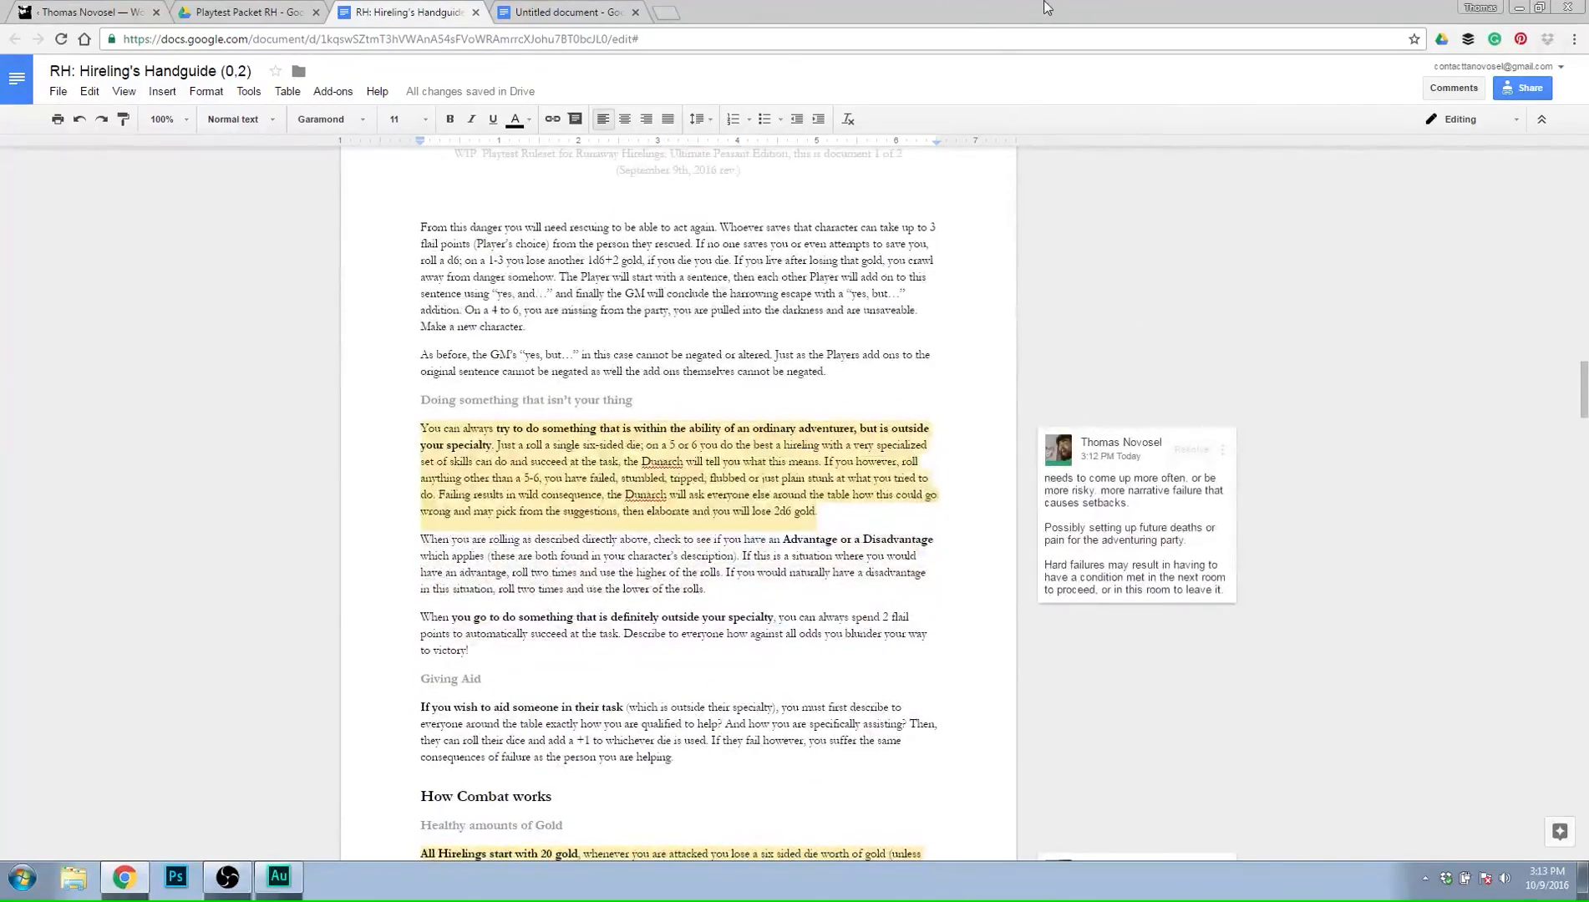
scroll(719, 557, down, 4)
scroll(719, 557, down, 1)
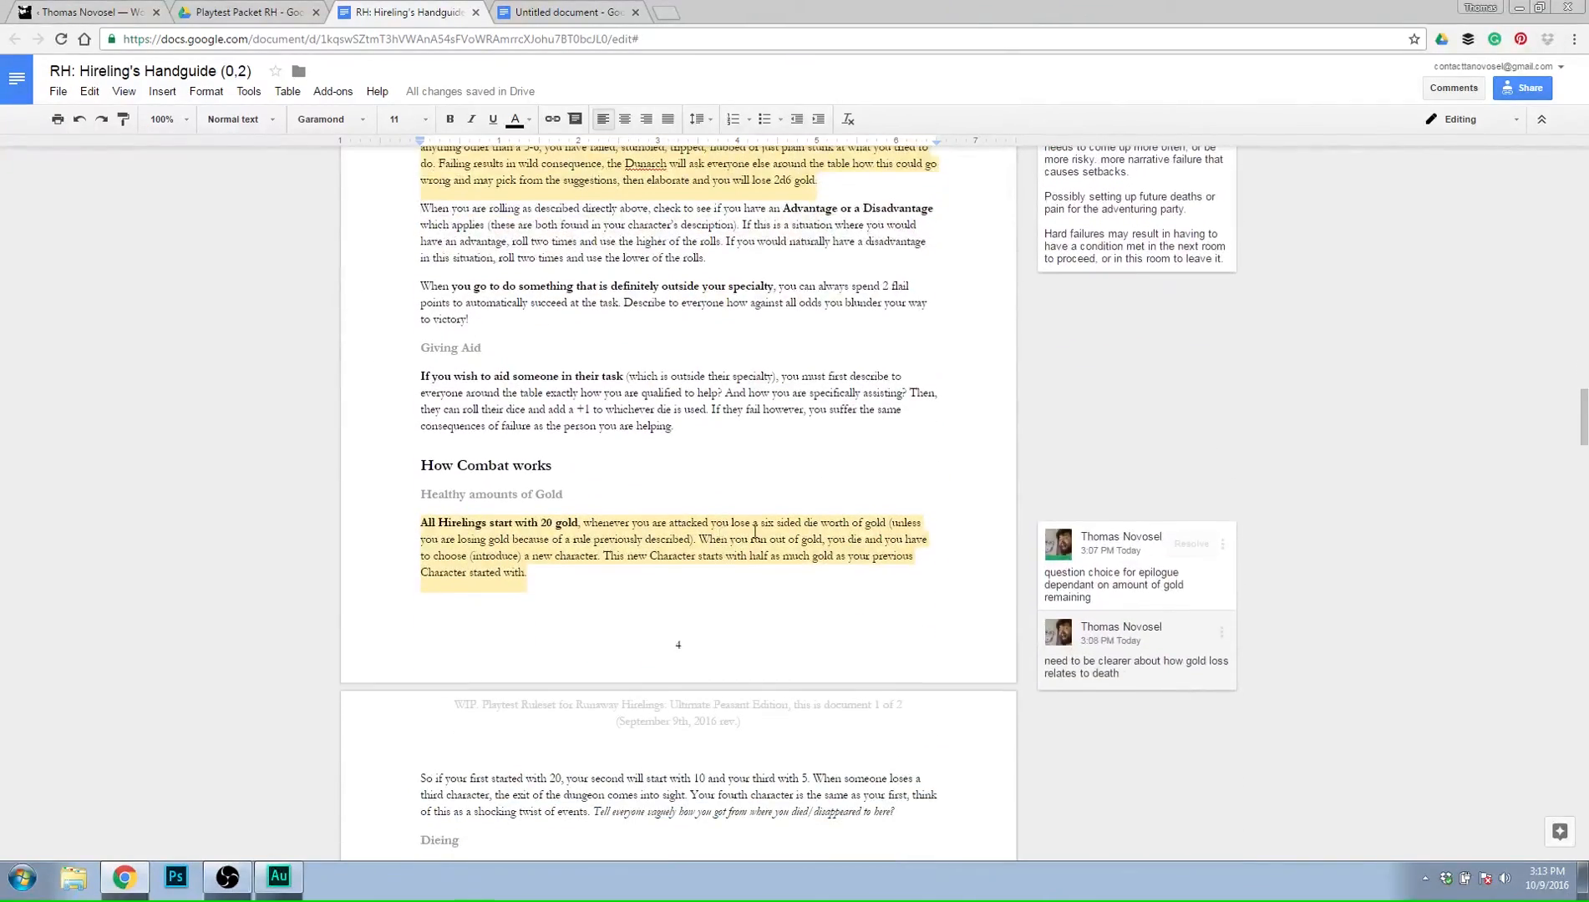
scroll(755, 531, up, 1)
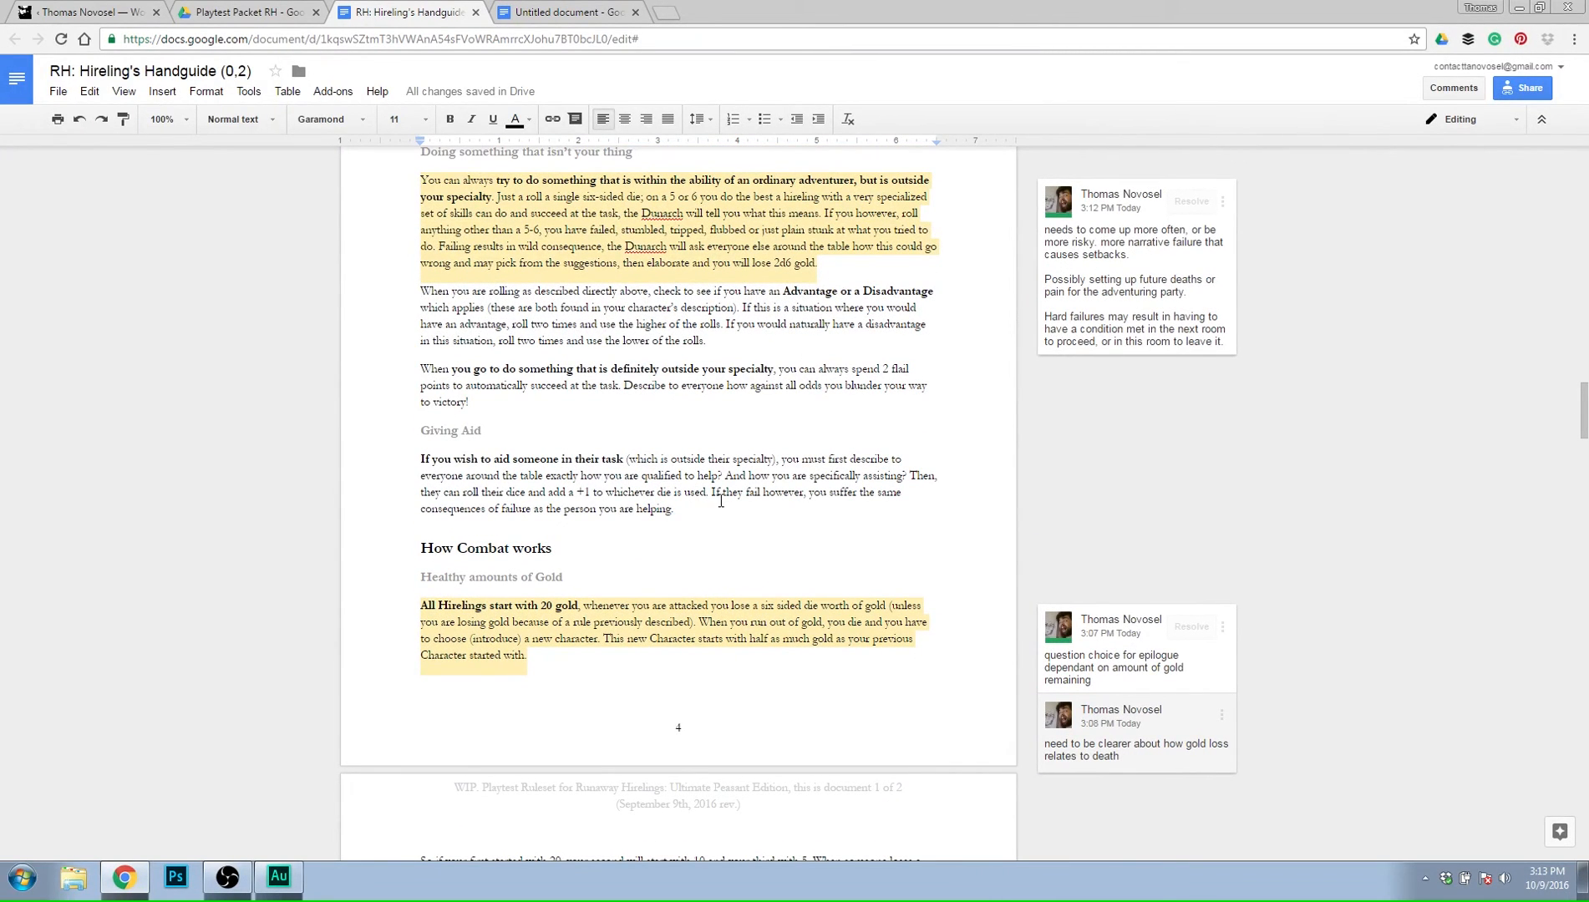
scroll(732, 468, down, 6)
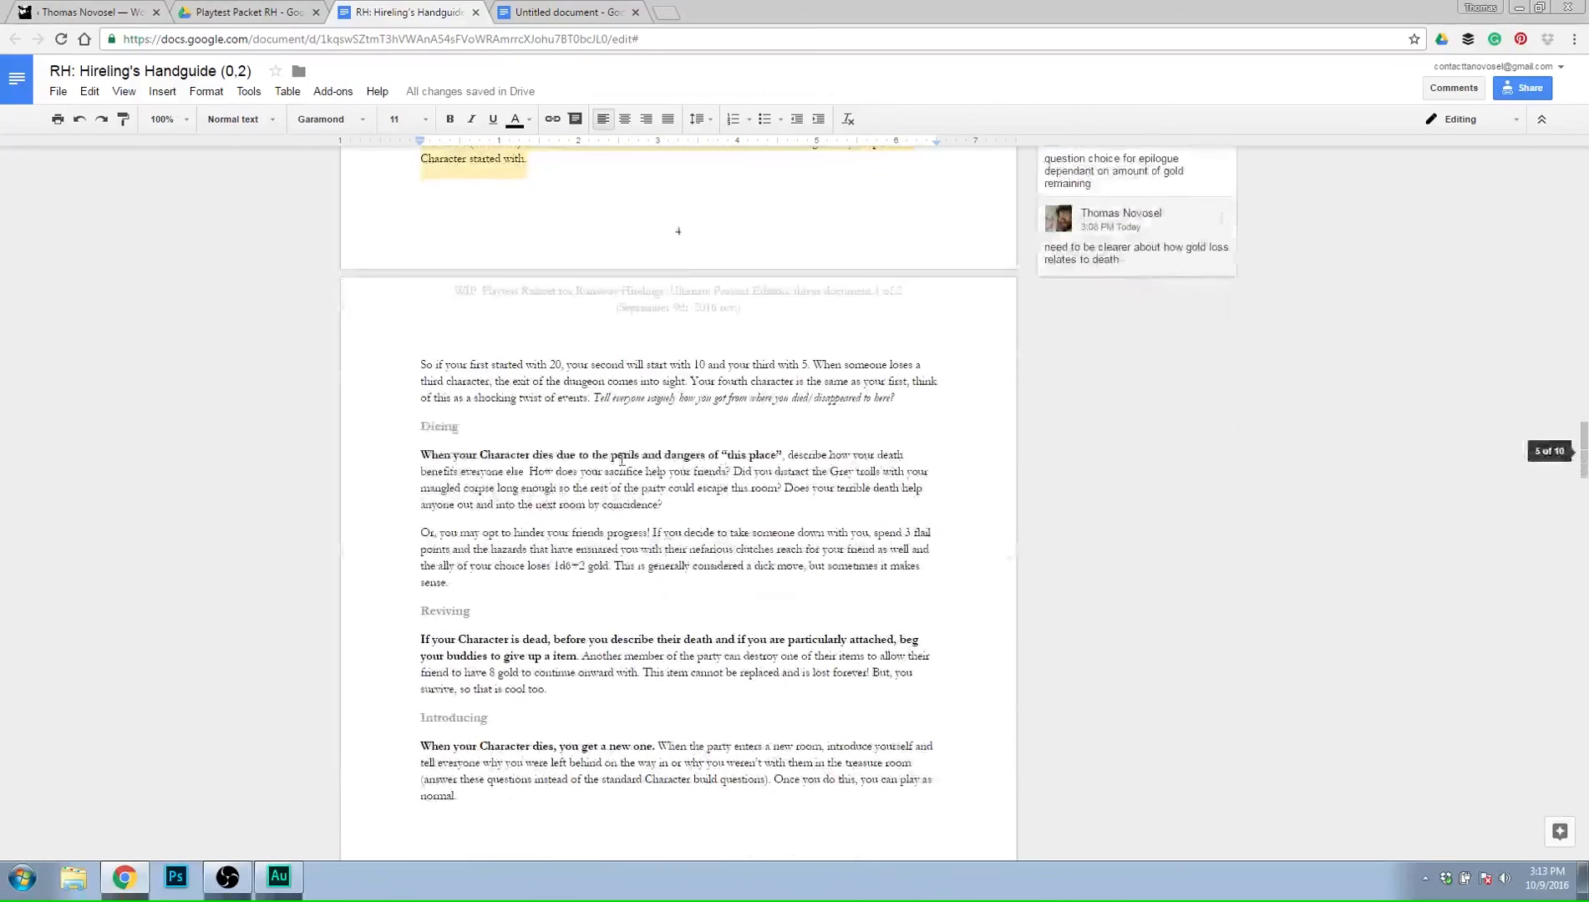
Skim the Hireling's Handguide once more, from Introducing back to Rules of Play and forward to the Characters section.
scroll(425, 468, down, 1)
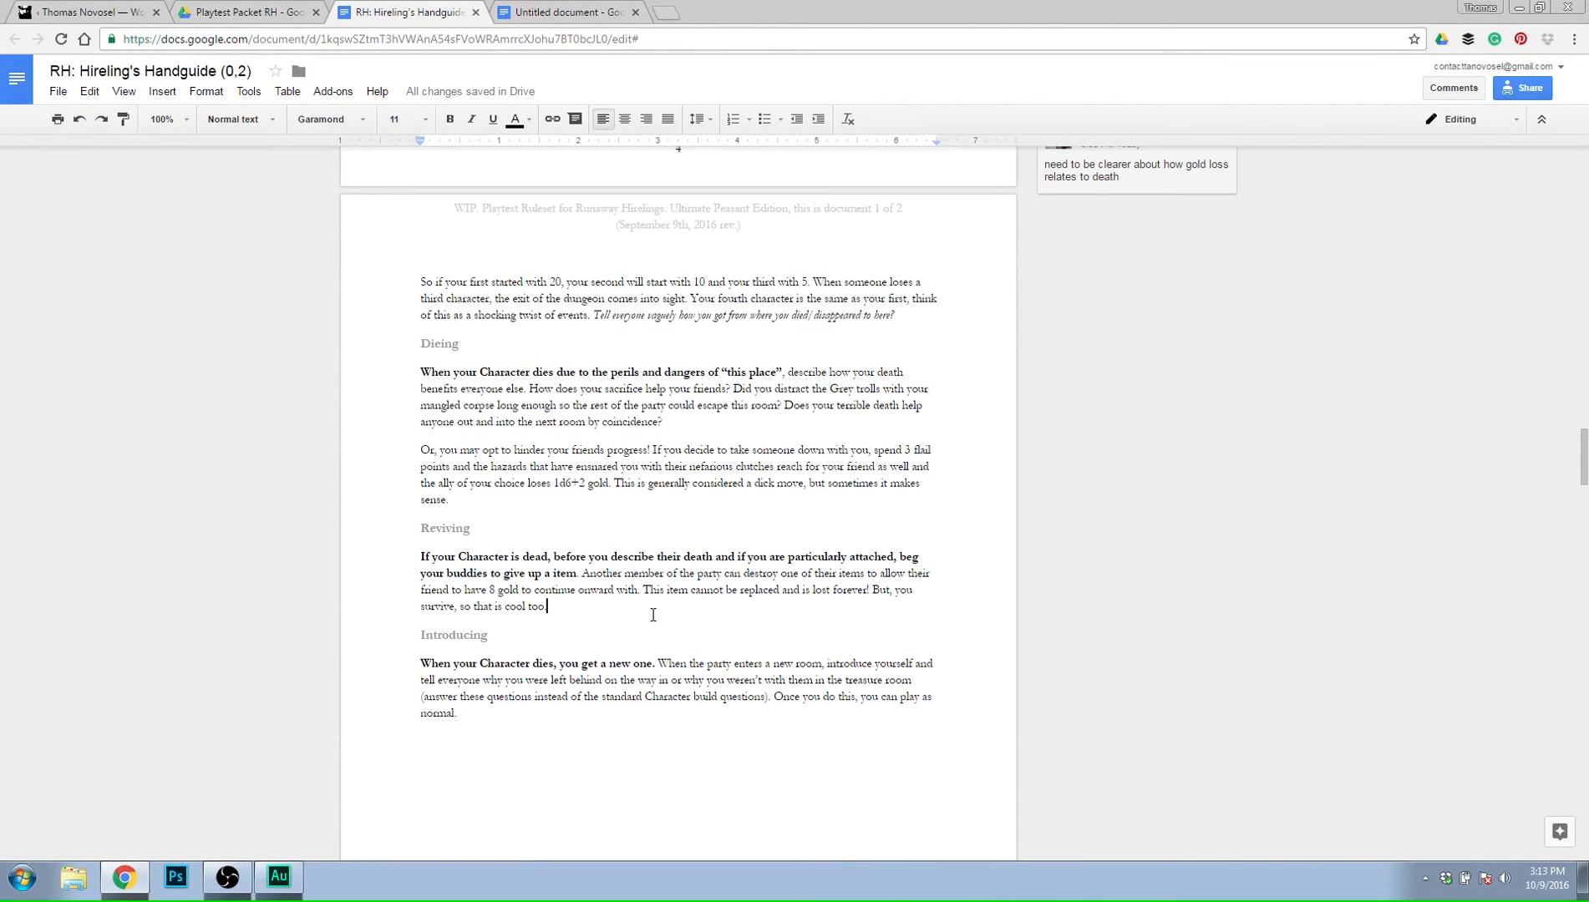
click(717, 750)
key(BackSpace)
scroll(822, 644, up, 3)
scroll(826, 635, up, 10)
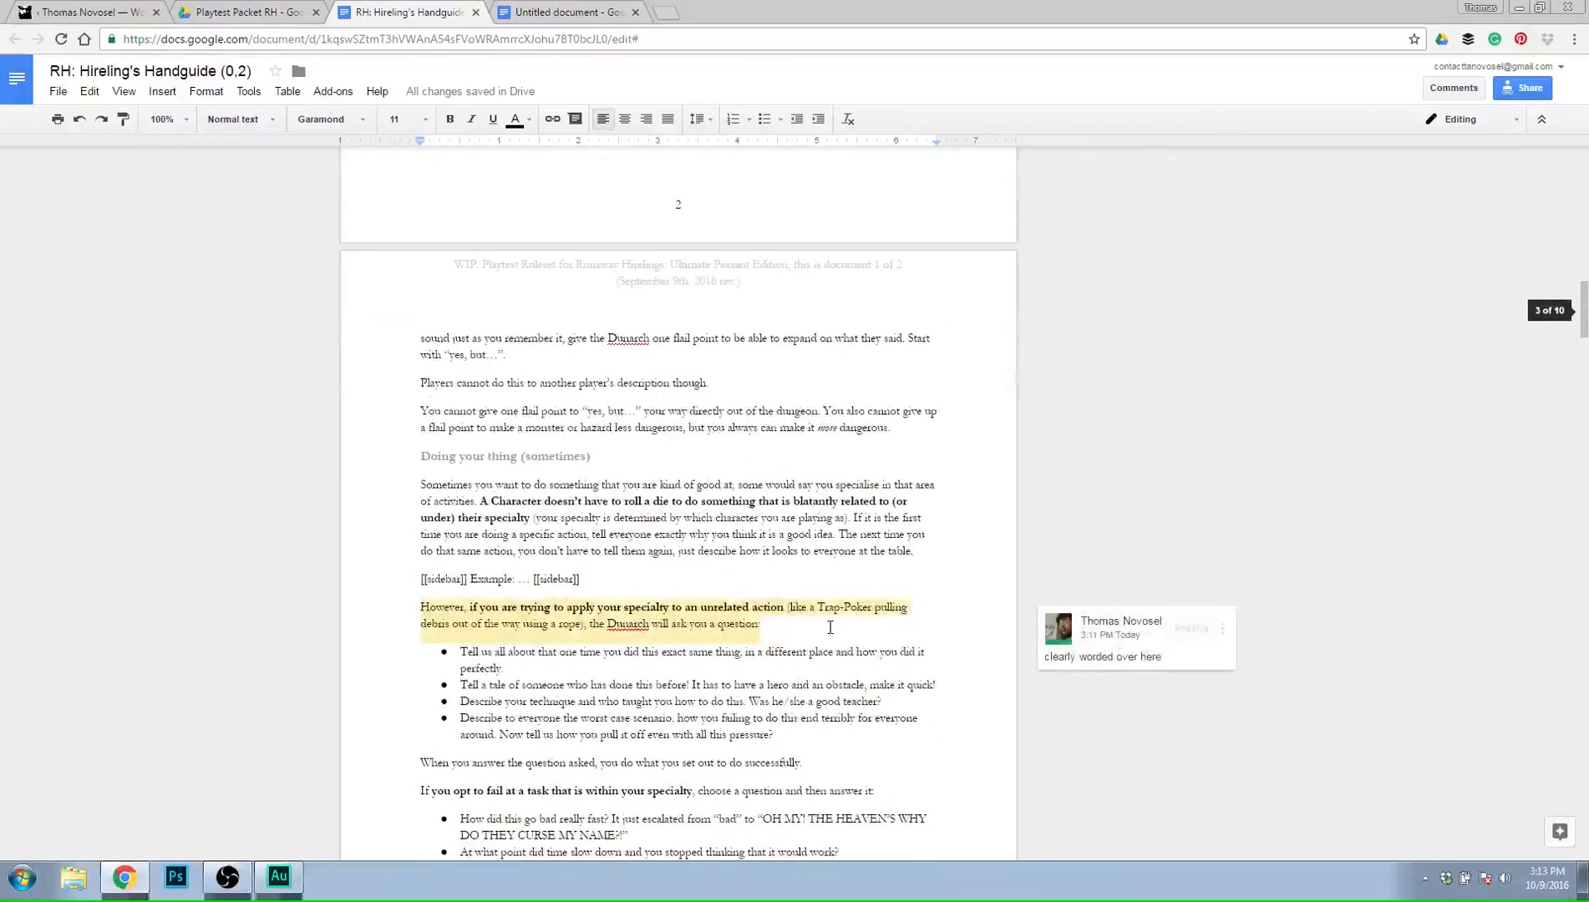
scroll(830, 626, up, 8)
scroll(827, 631, down, 4)
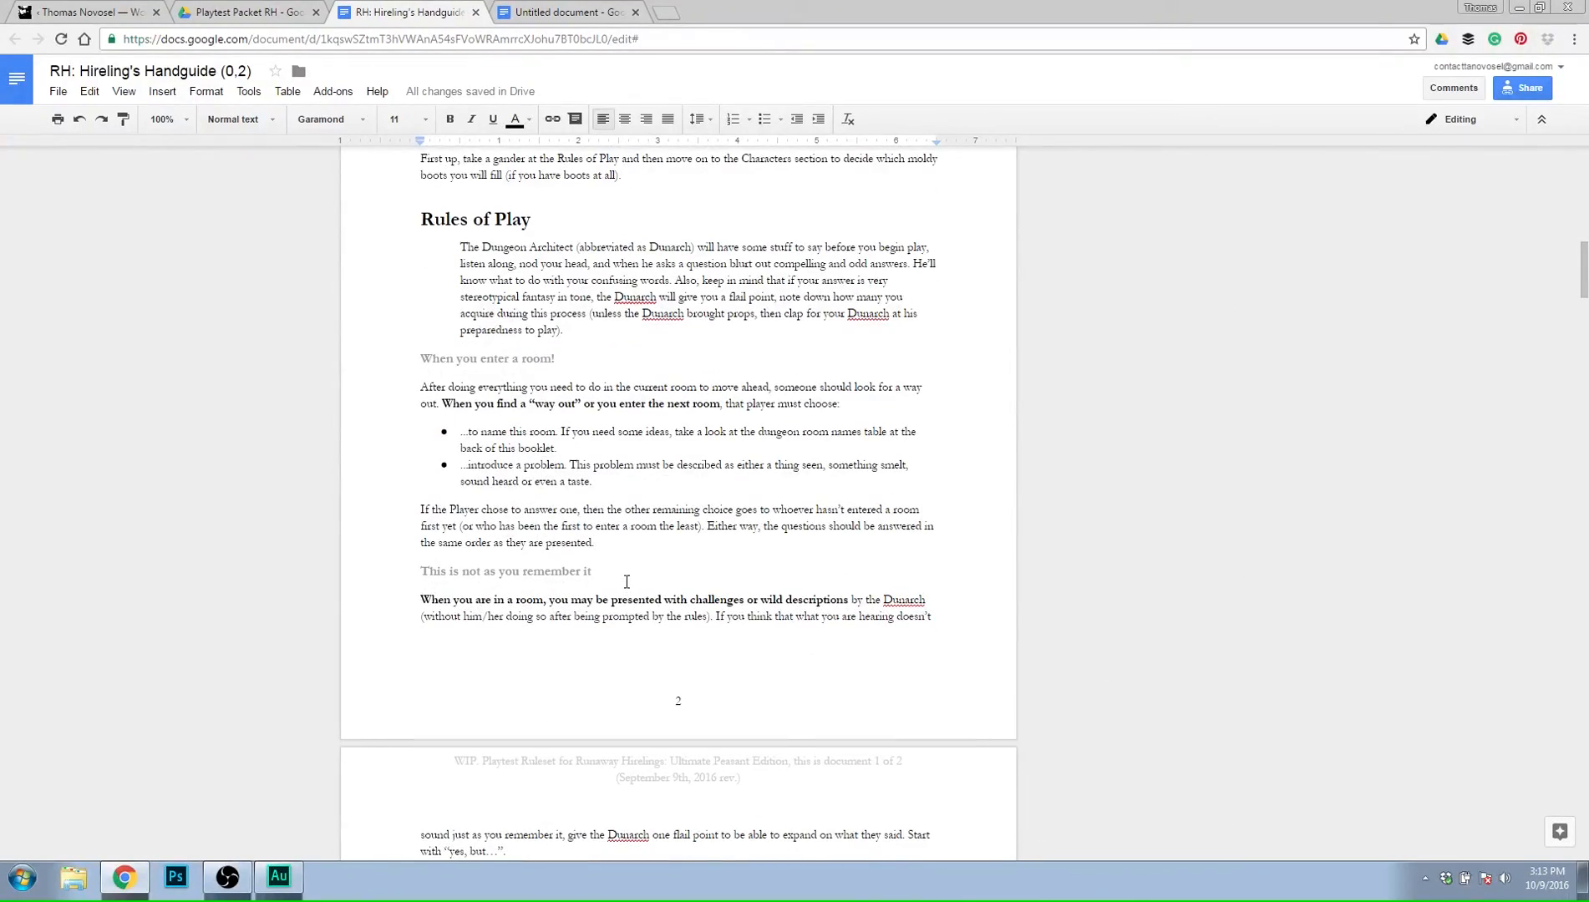
scroll(639, 566, down, 3)
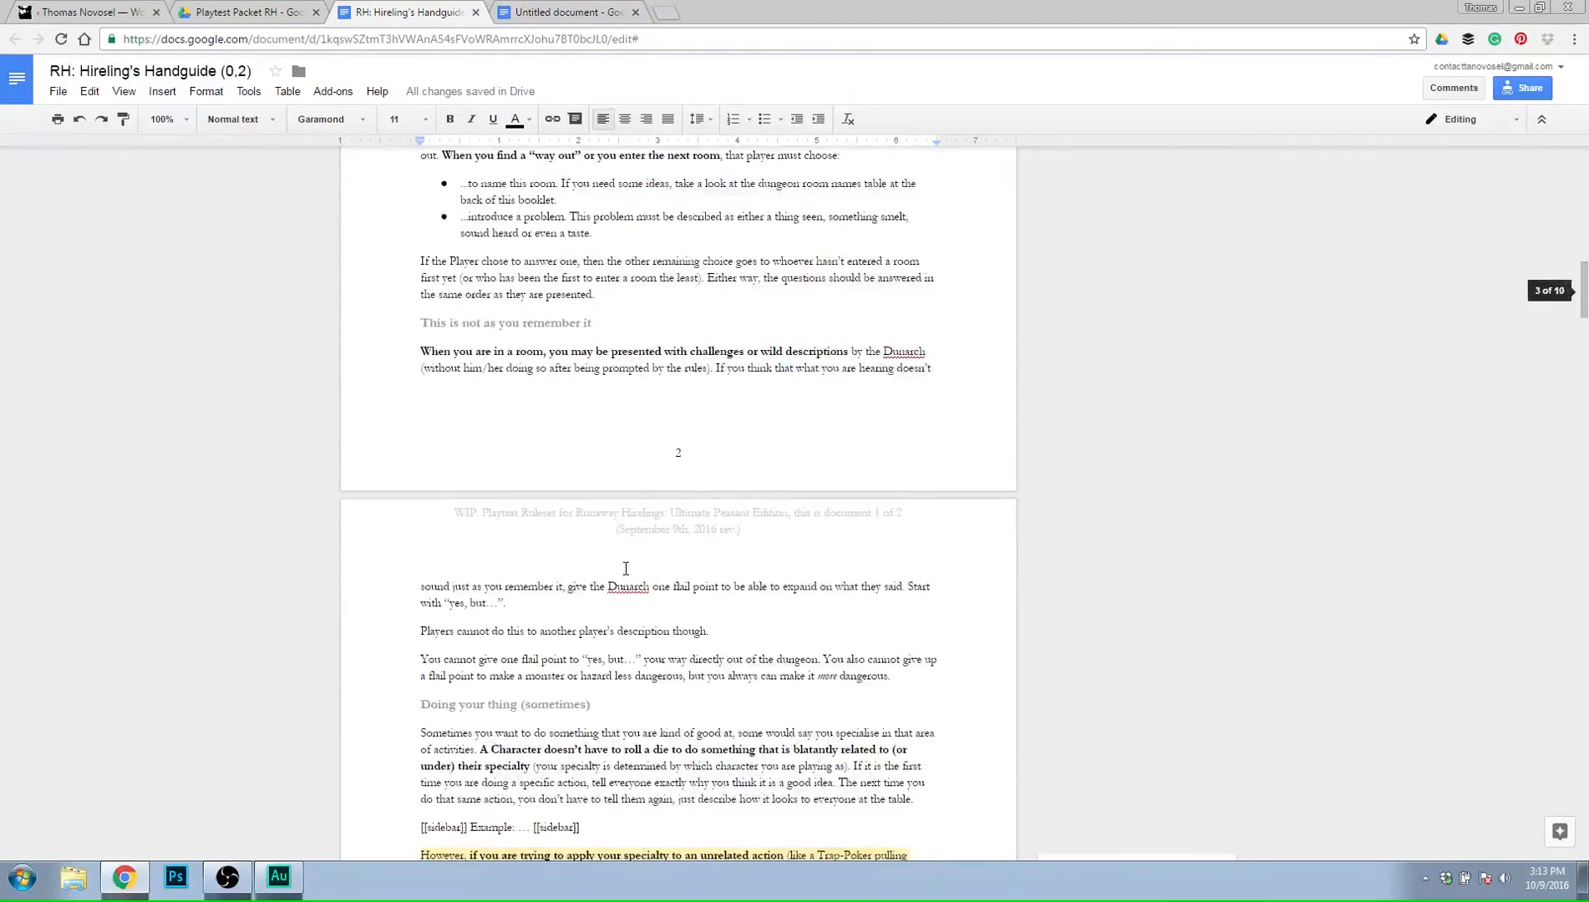
scroll(643, 543, down, 8)
scroll(950, 499, down, 15)
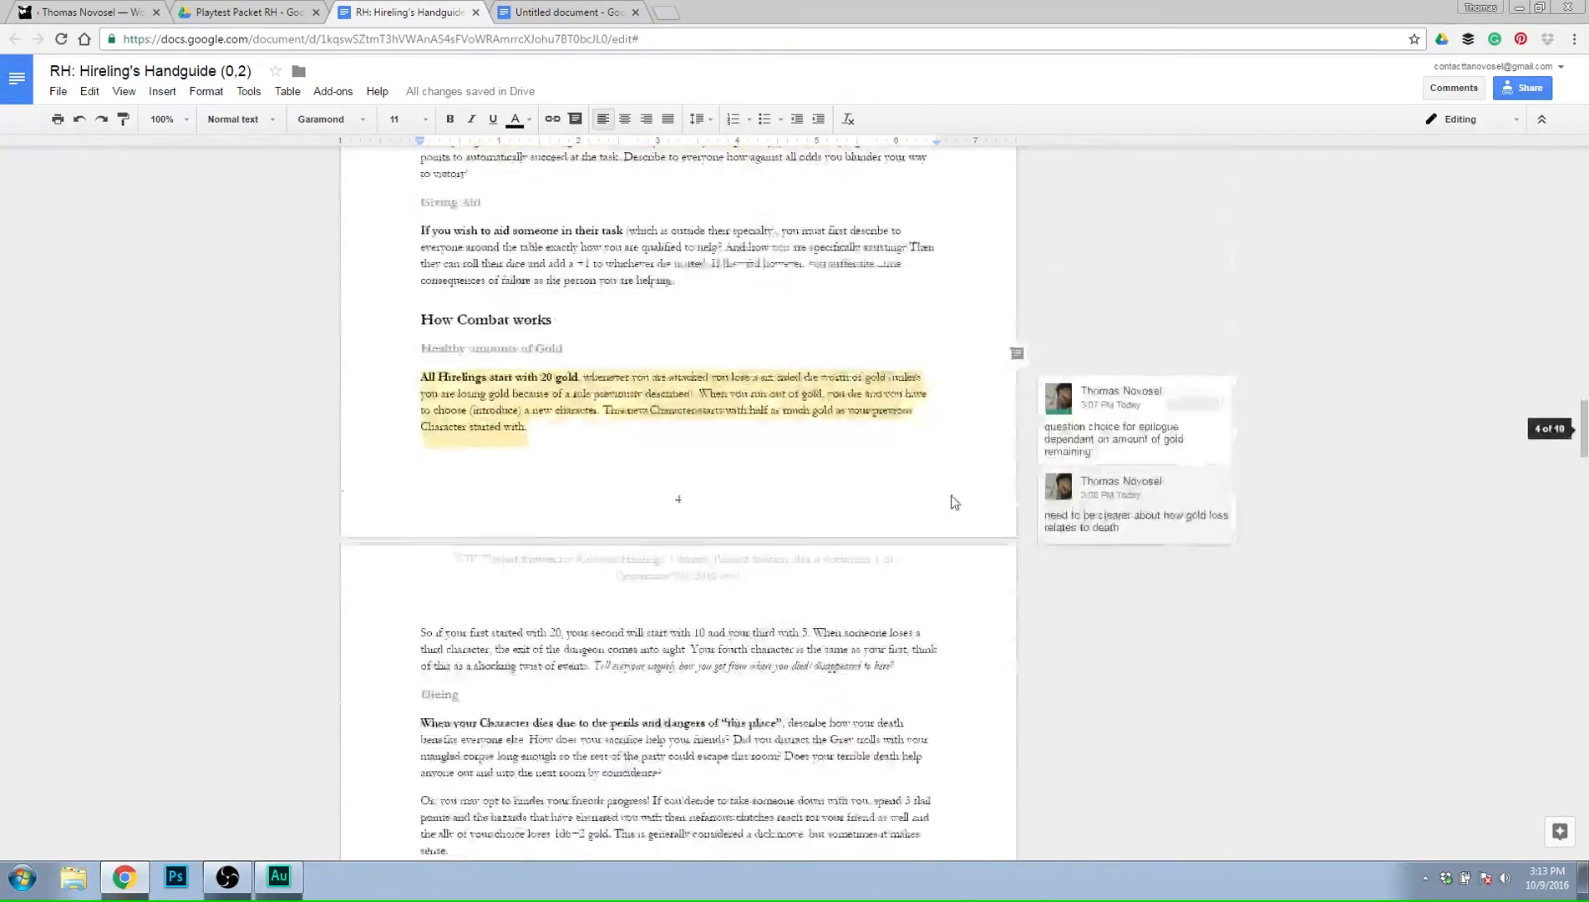
scroll(923, 490, down, 4)
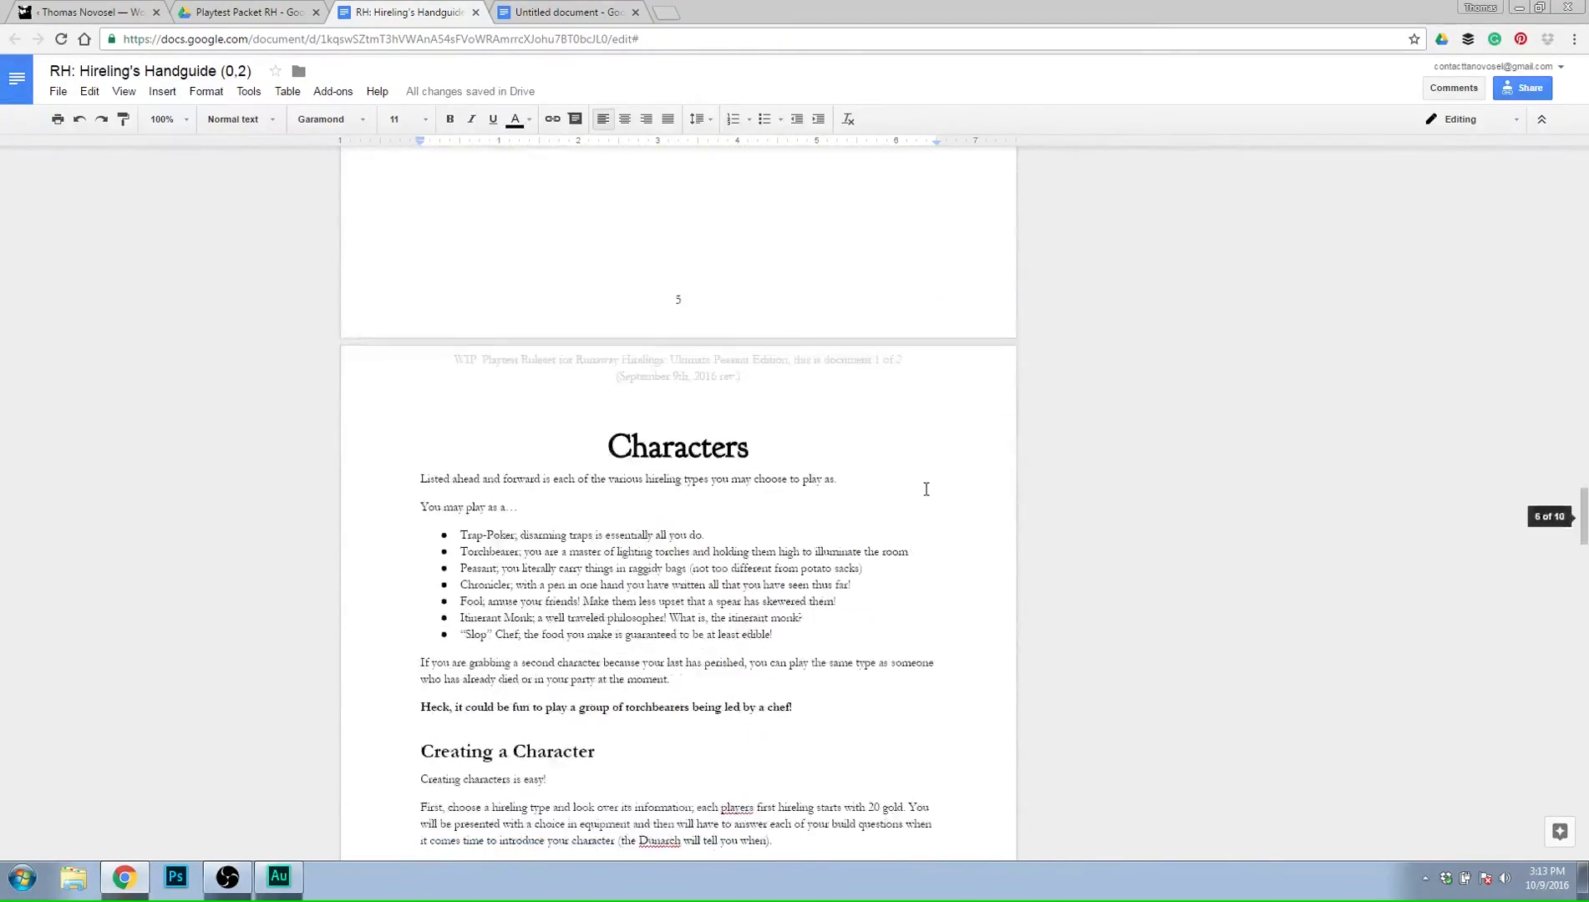
Open RH: The Dunarch's Manual (0,2) from the Playtest Packet folder and go to its How Combat works section.
click(285, 12)
double_click(344, 203)
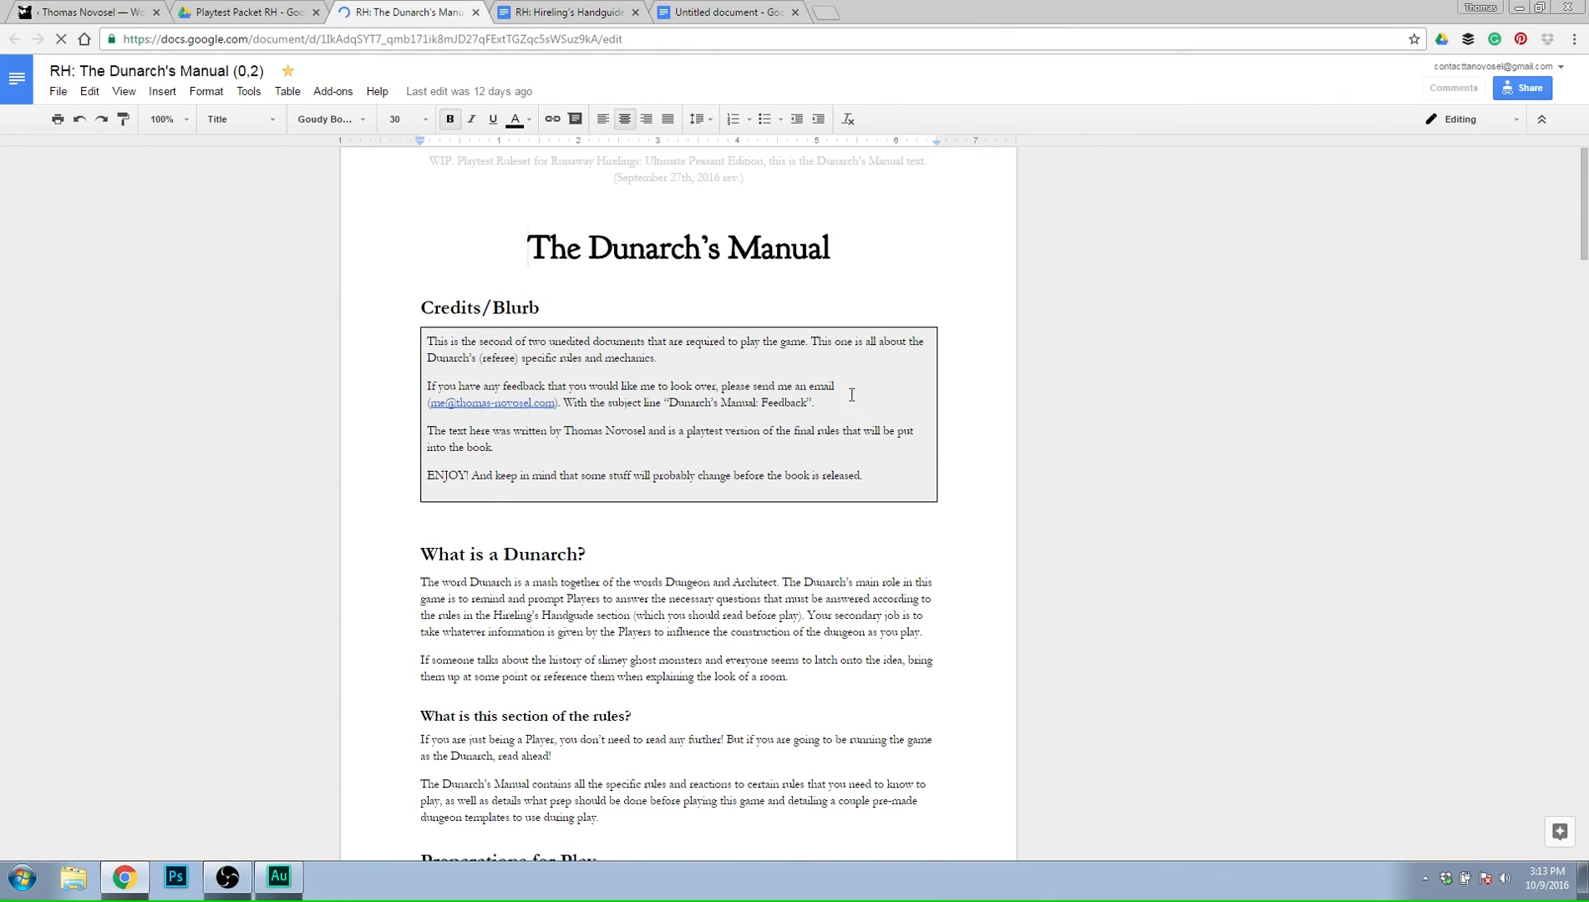
scroll(920, 396, down, 6)
scroll(920, 396, down, 9)
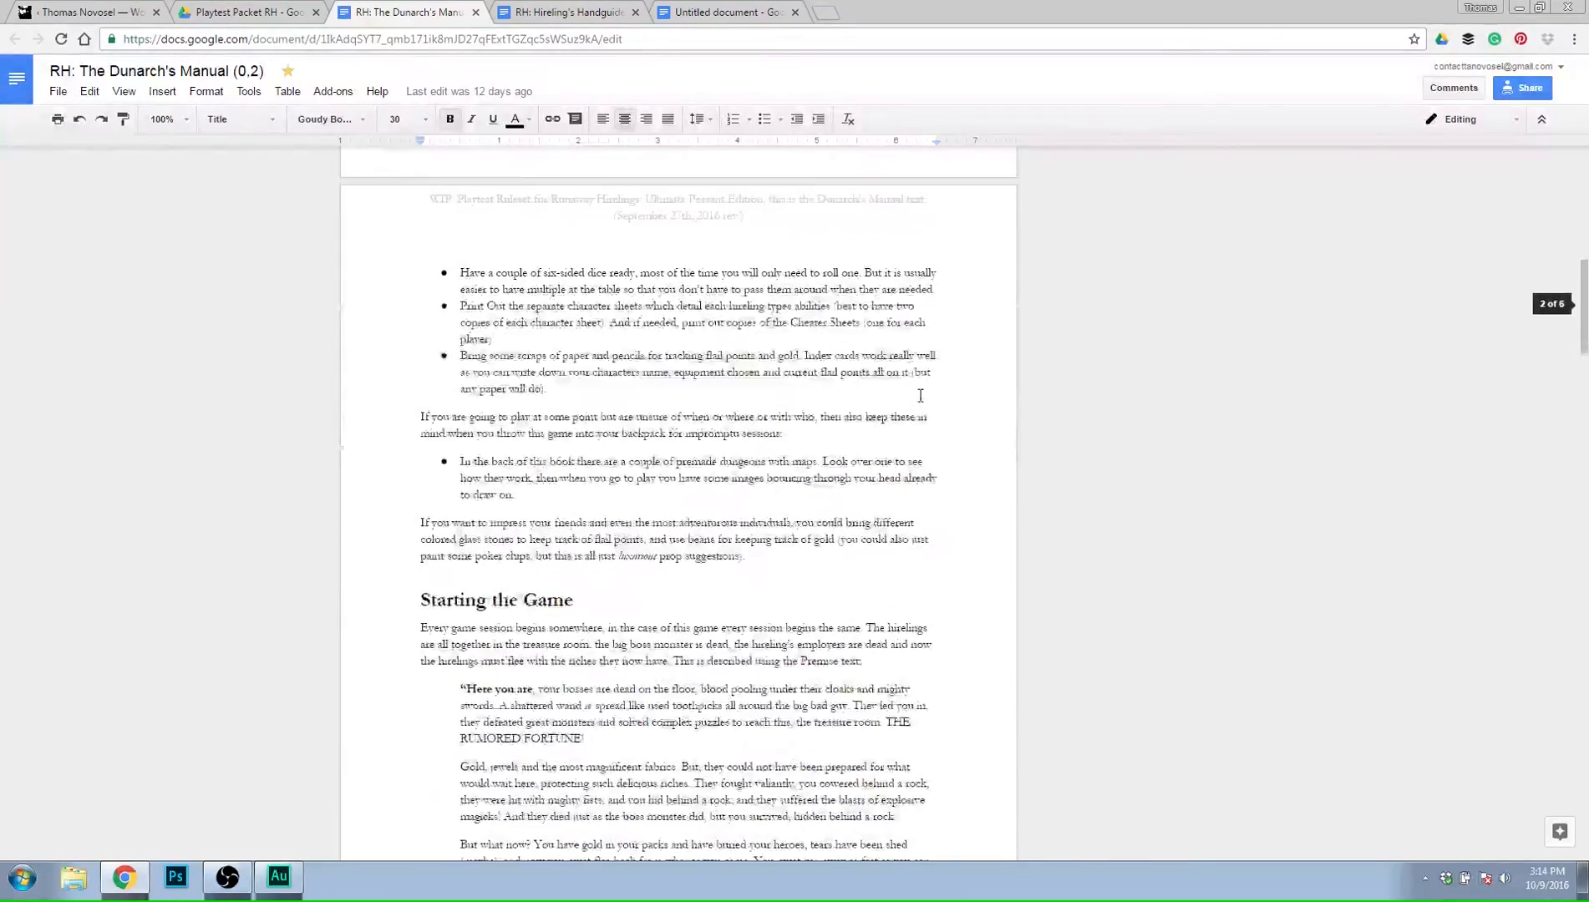
scroll(920, 396, down, 10)
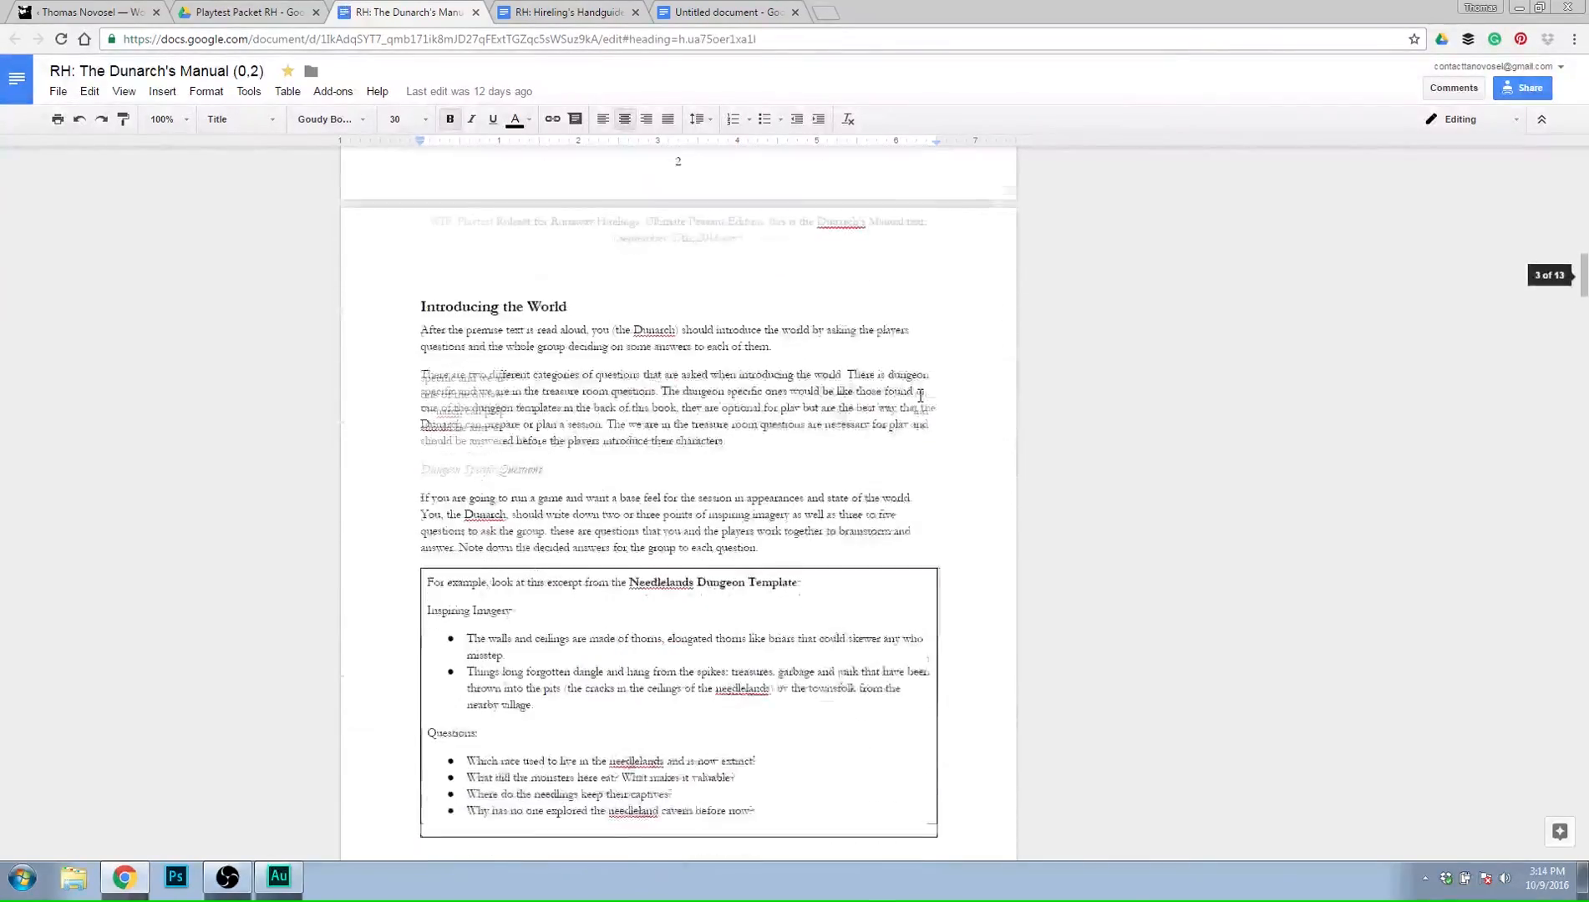
scroll(920, 396, down, 10)
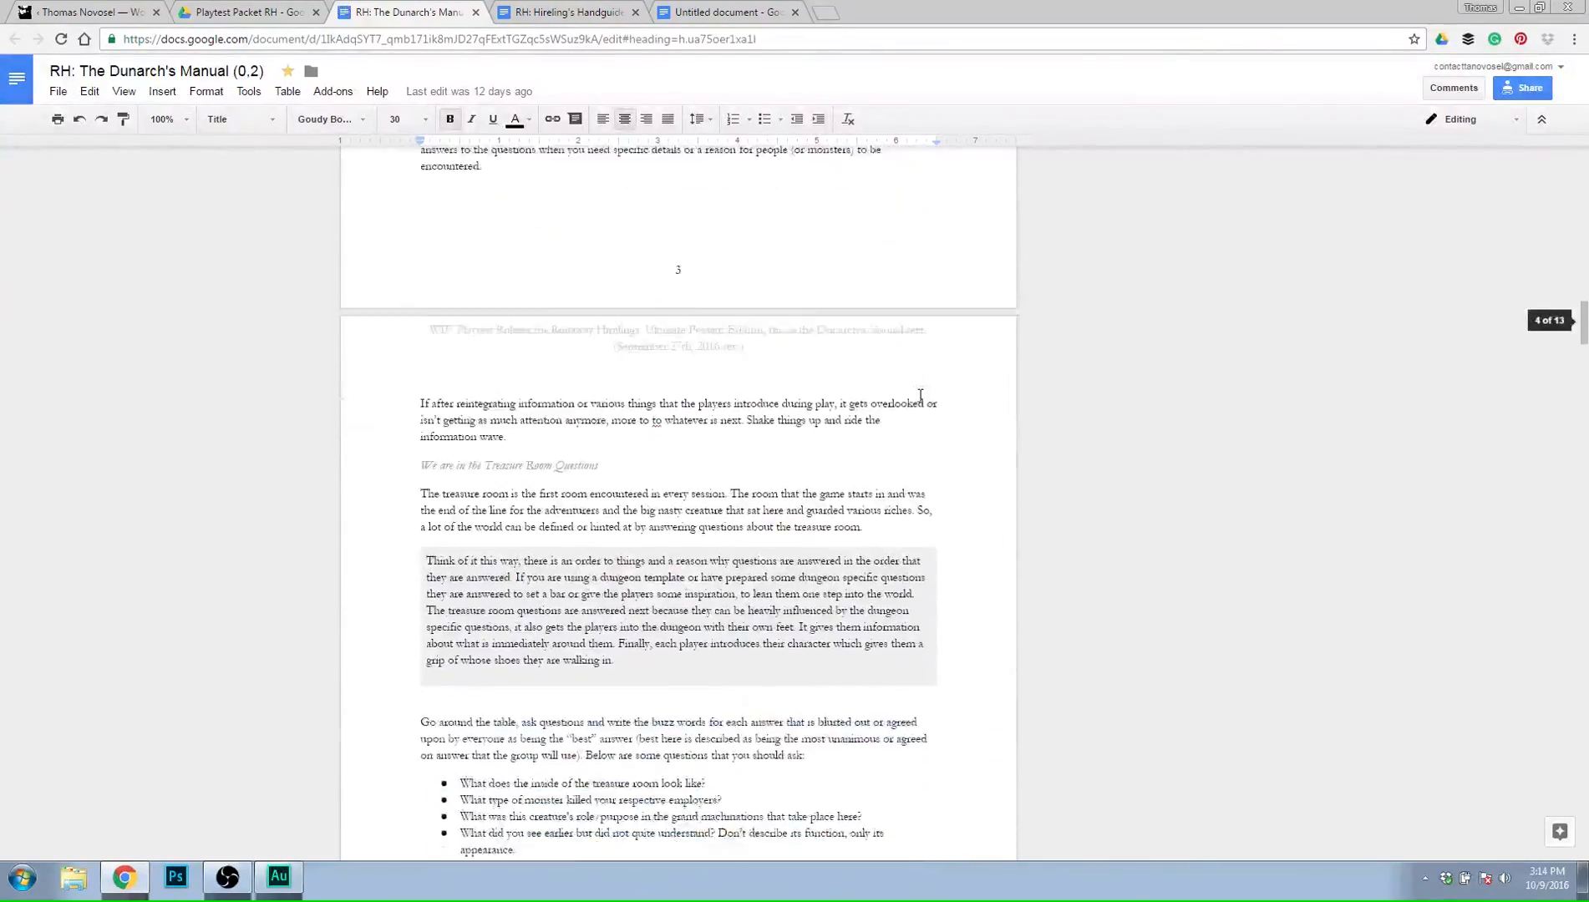
scroll(920, 396, down, 10)
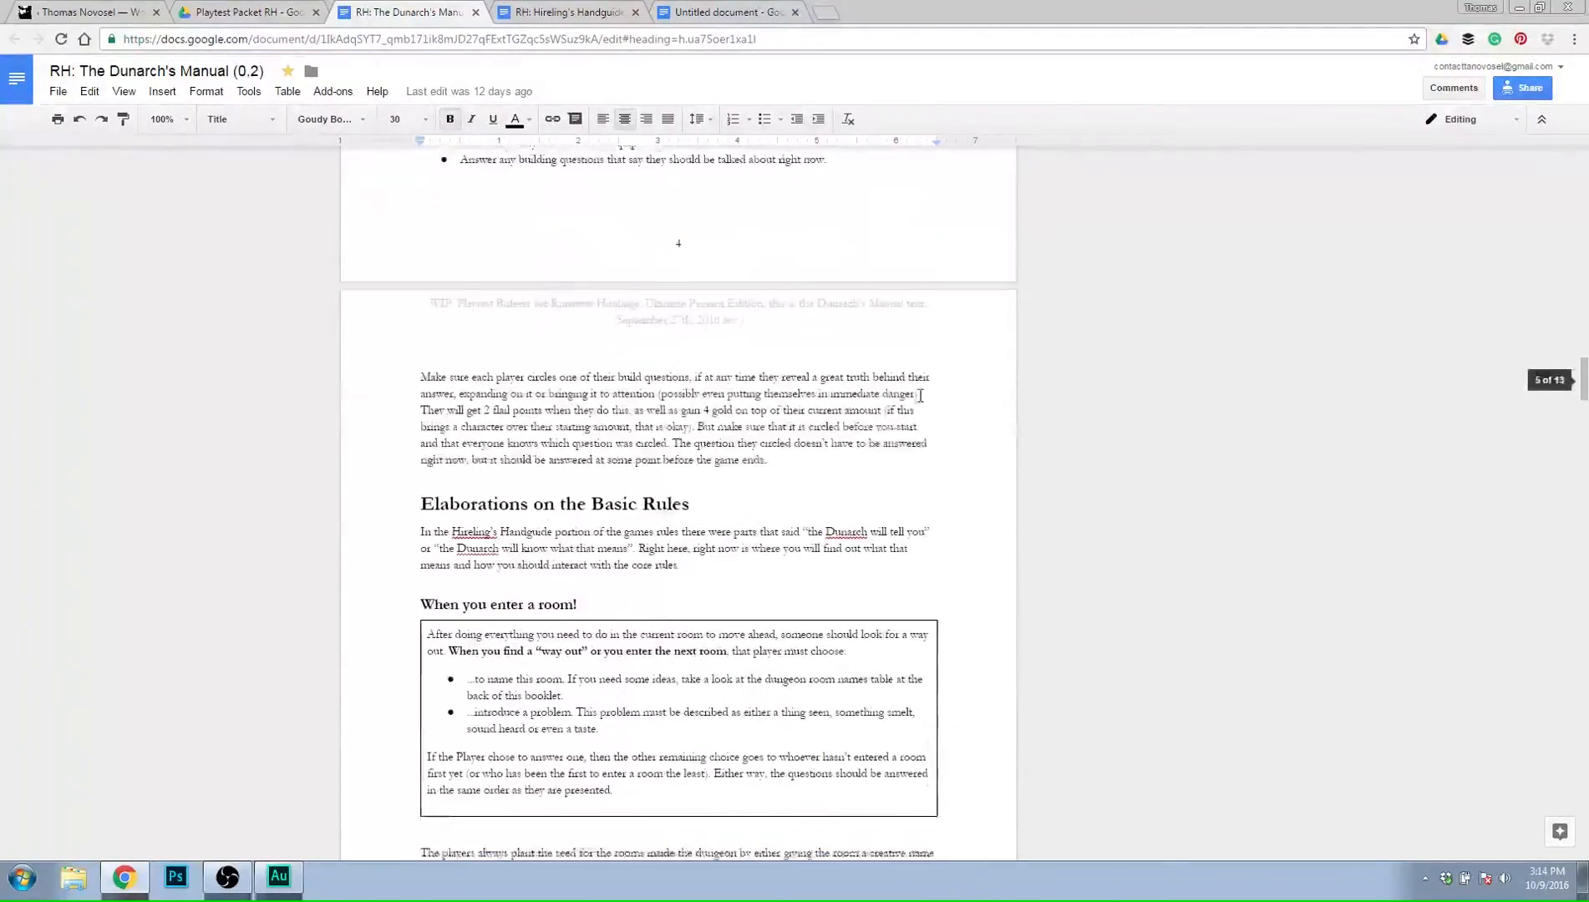
scroll(920, 397, down, 13)
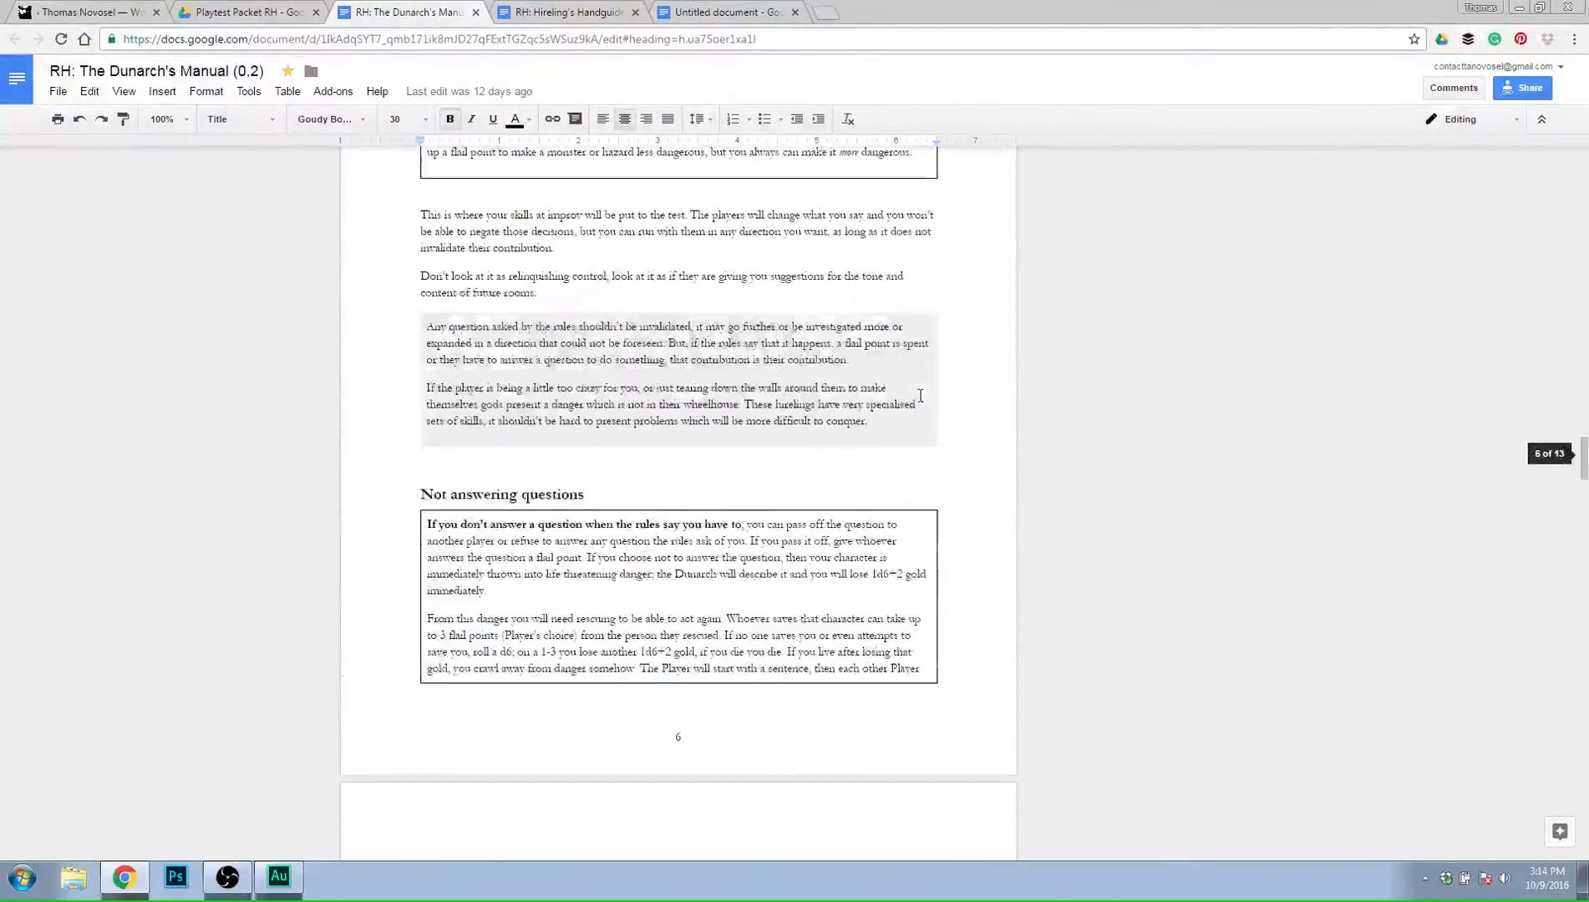
scroll(920, 396, down, 12)
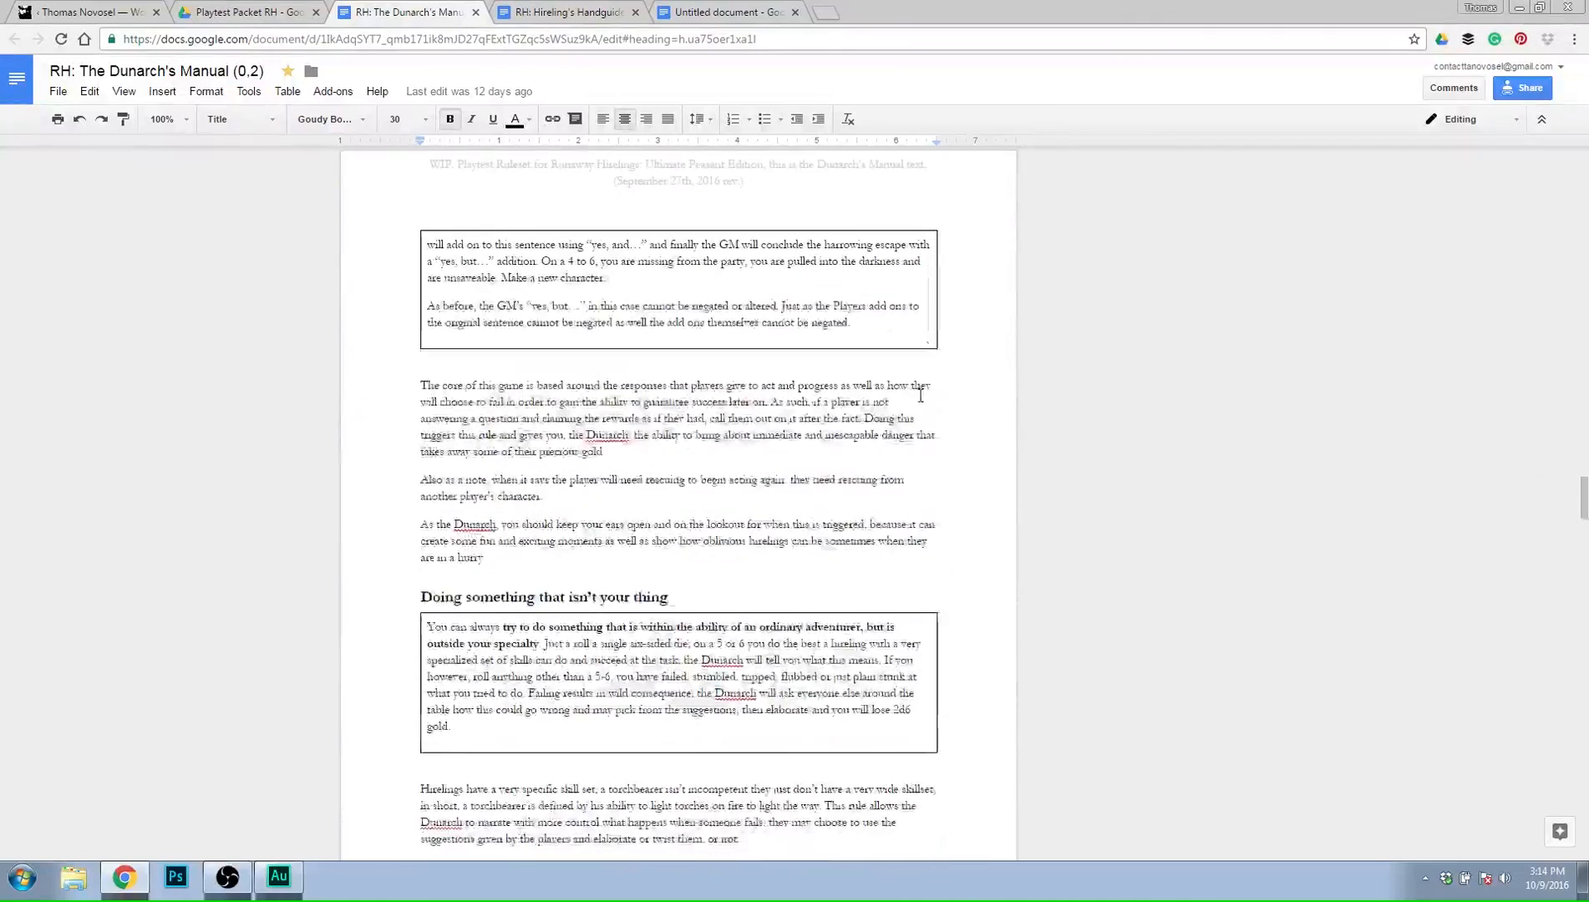
scroll(920, 396, down, 7)
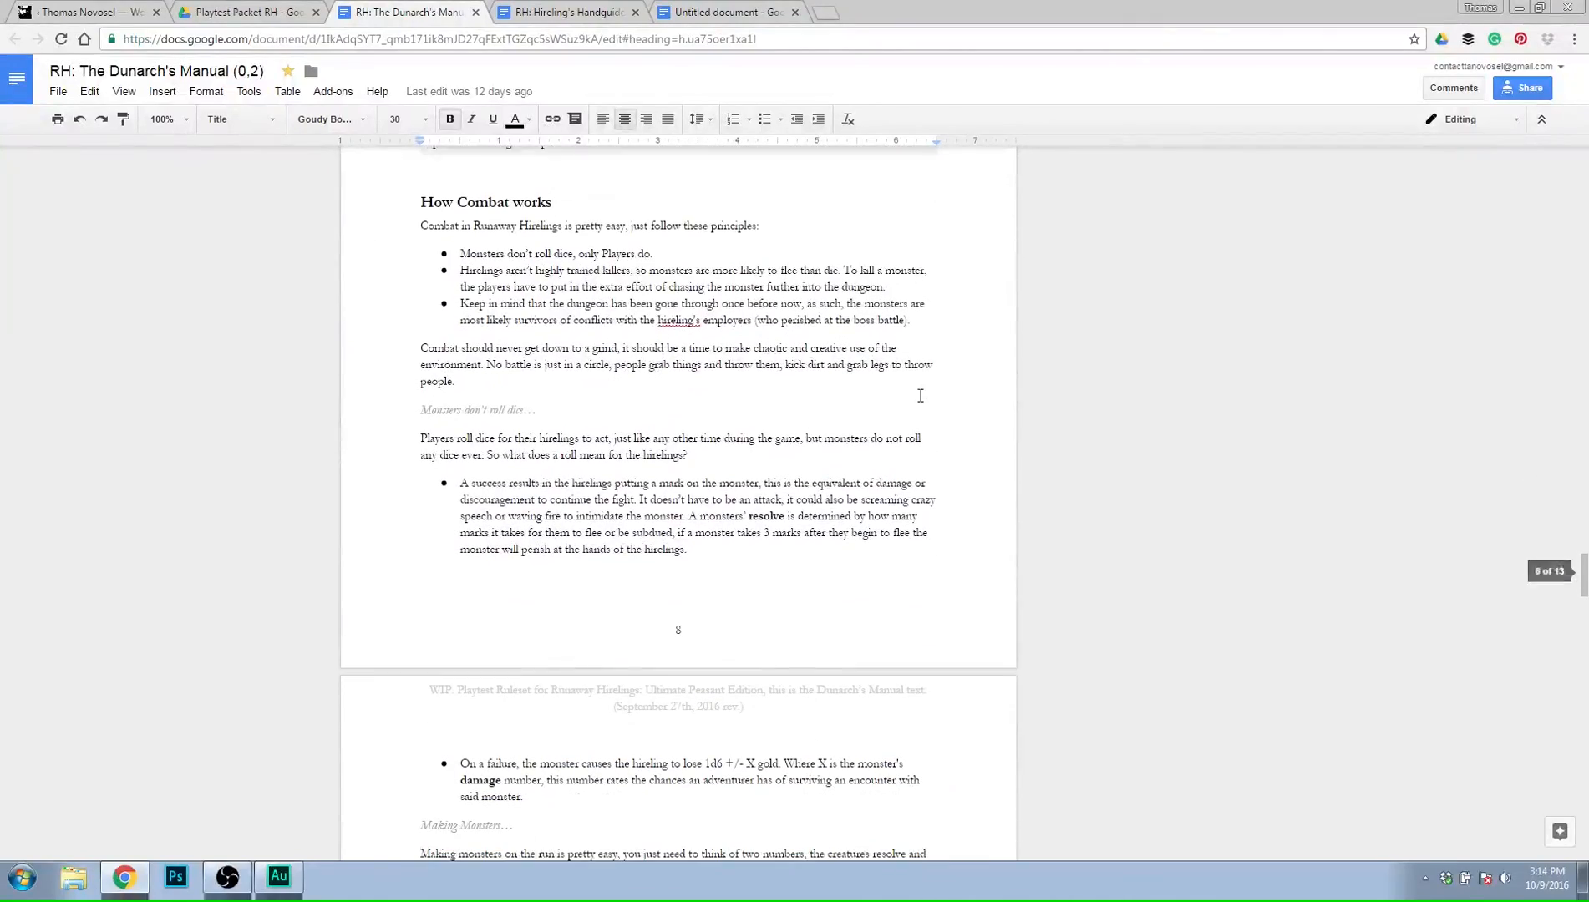
Highlight the "How Combat works" heading in red.
drag(420, 206, 553, 200)
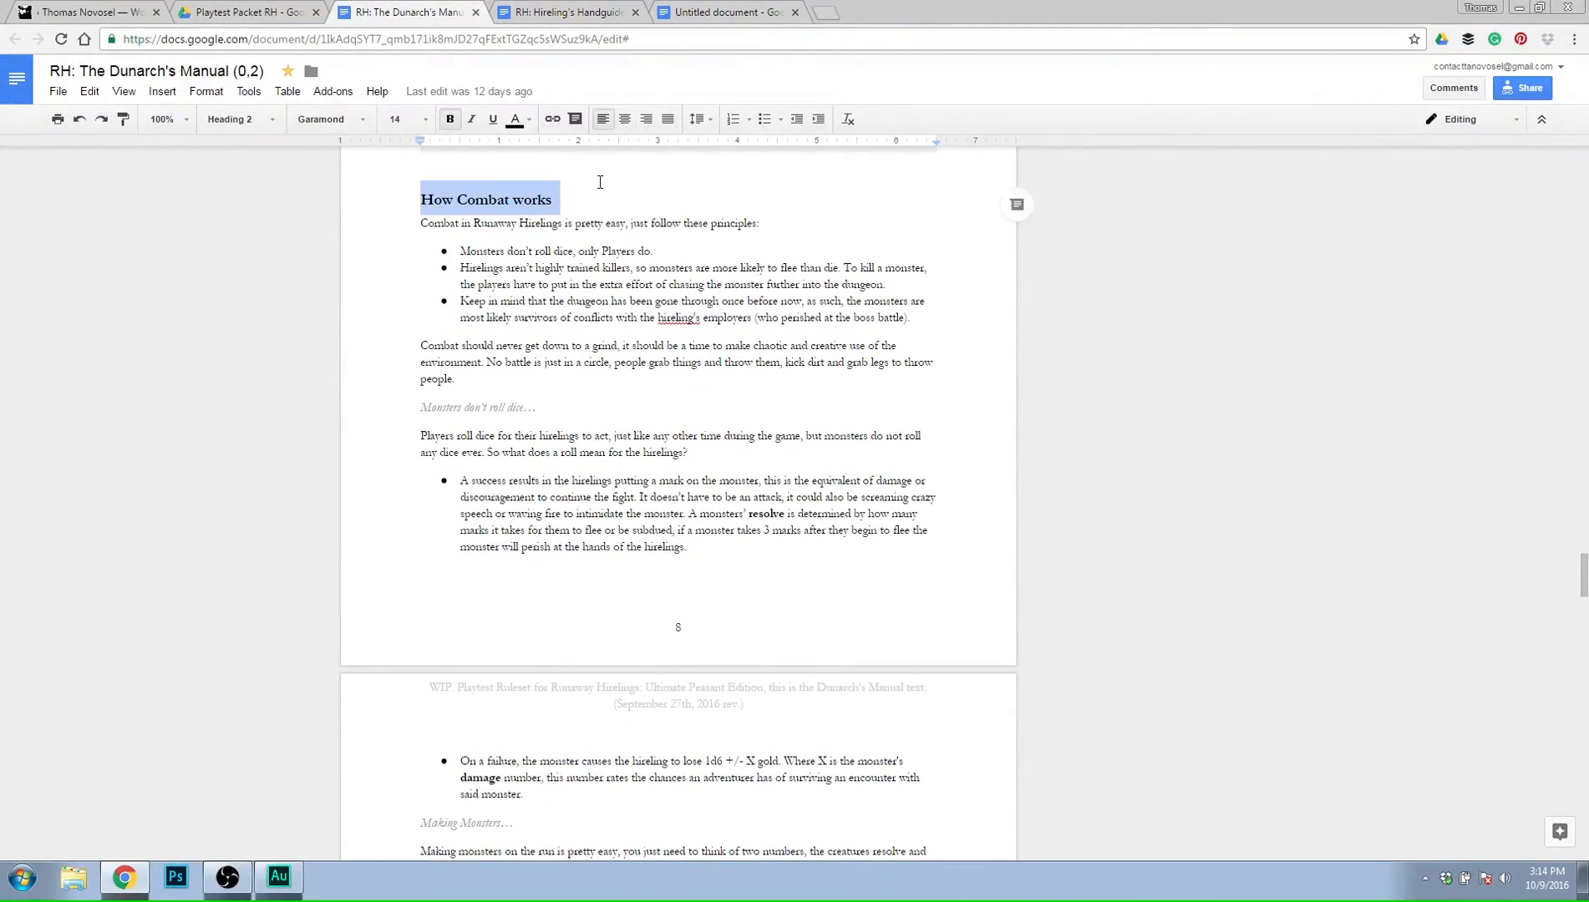
click(516, 119)
click(642, 151)
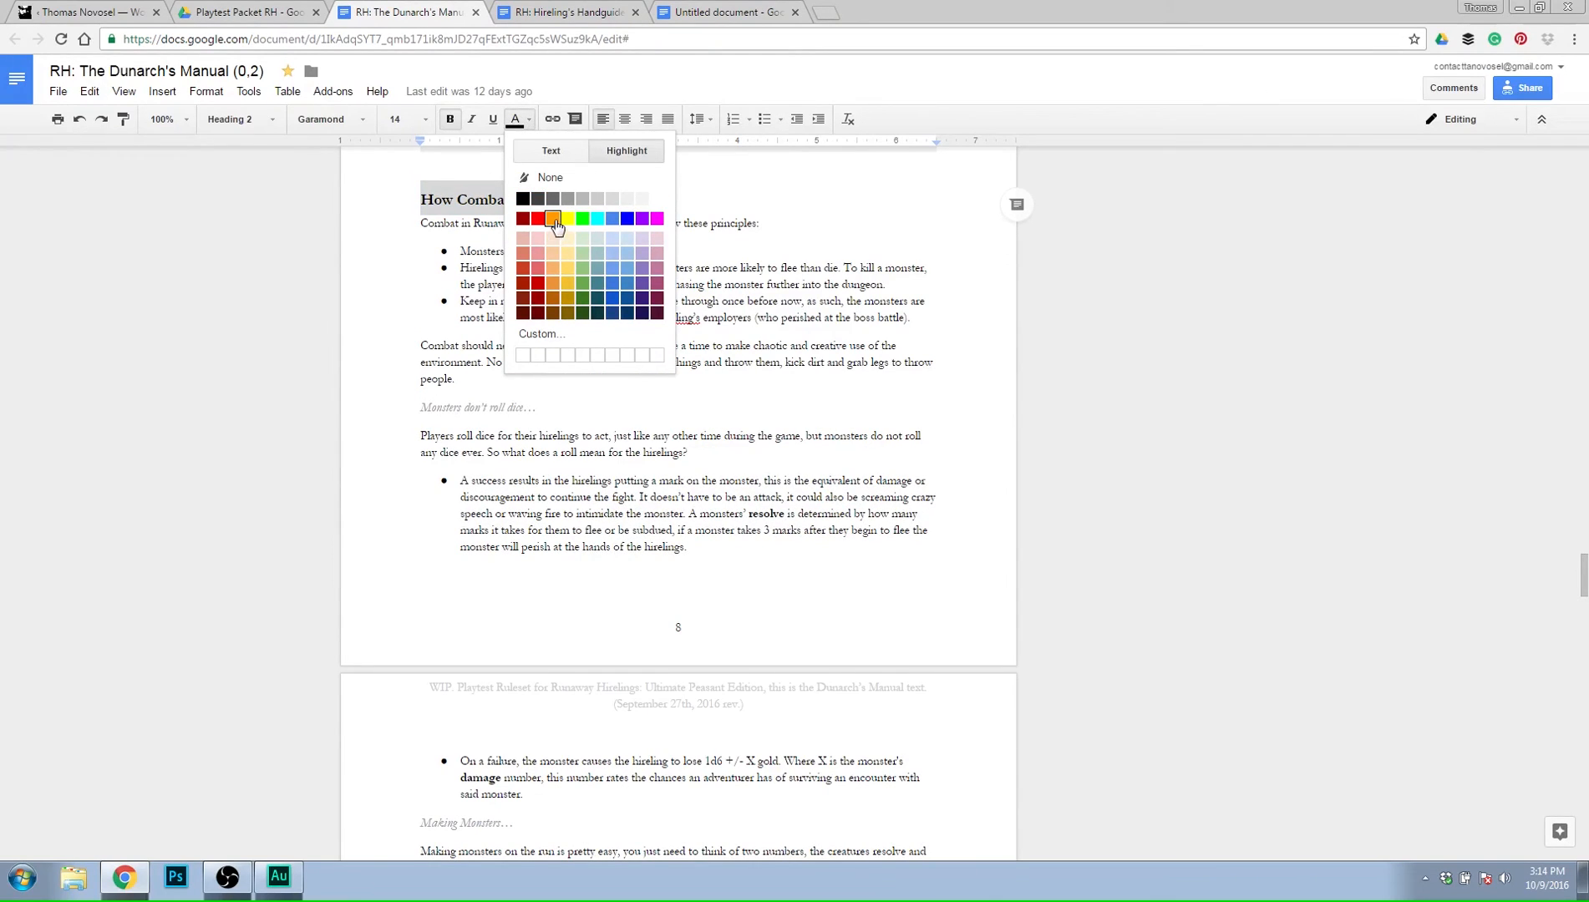
click(538, 219)
click(656, 284)
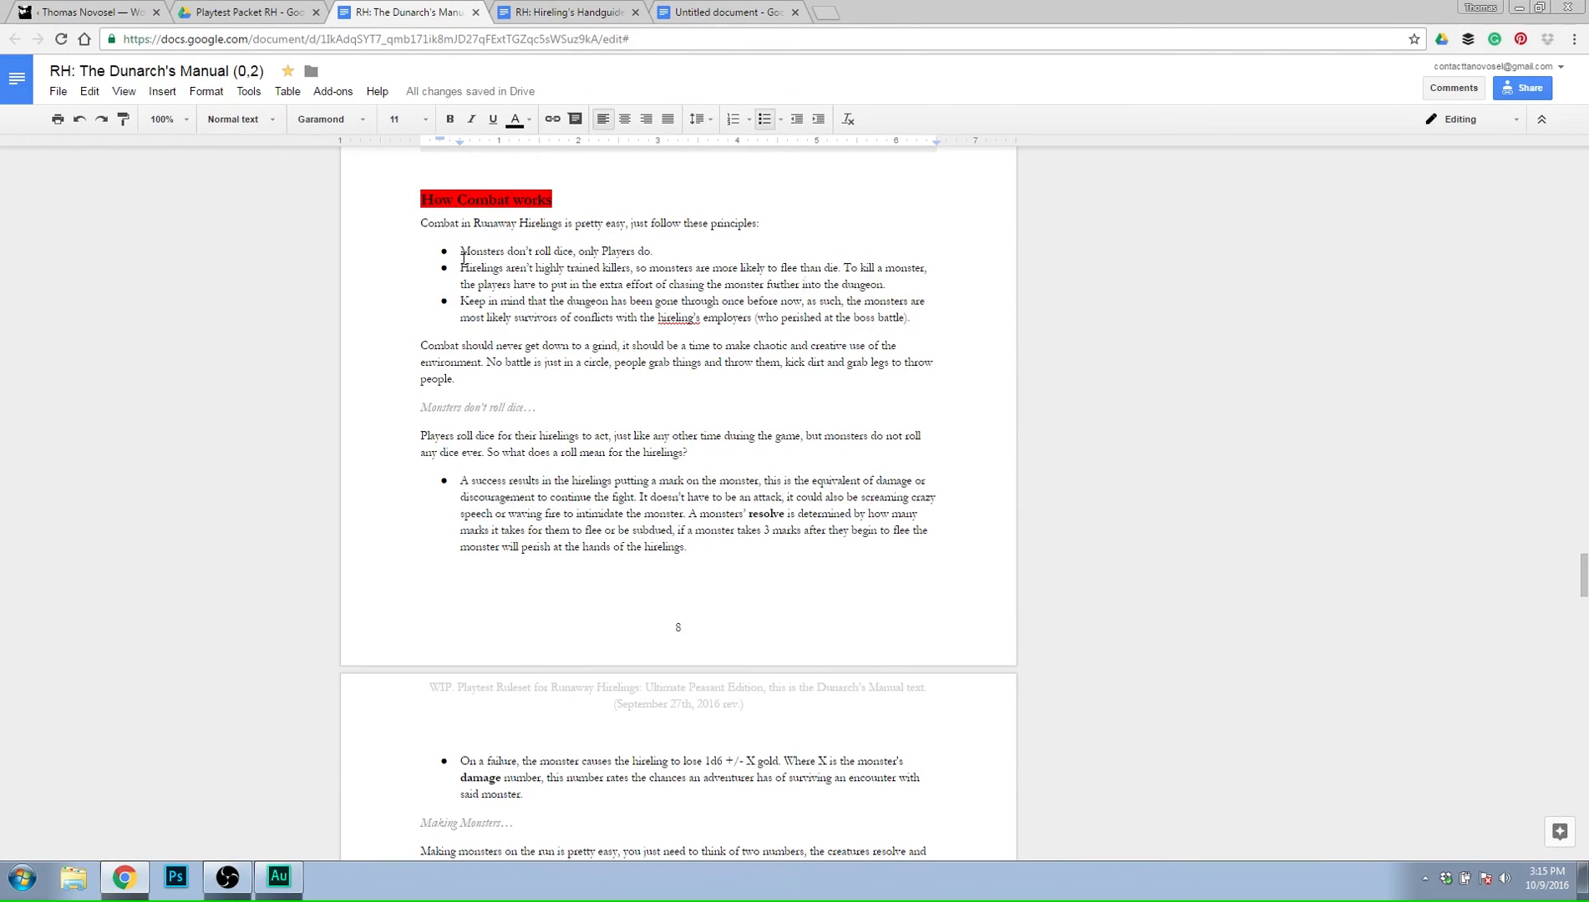
Start a comment on the "Hirelings aren't highly trained killers" bullet with "hitting it isnt a effective way to fight.".
drag(460, 267, 888, 285)
click(1017, 273)
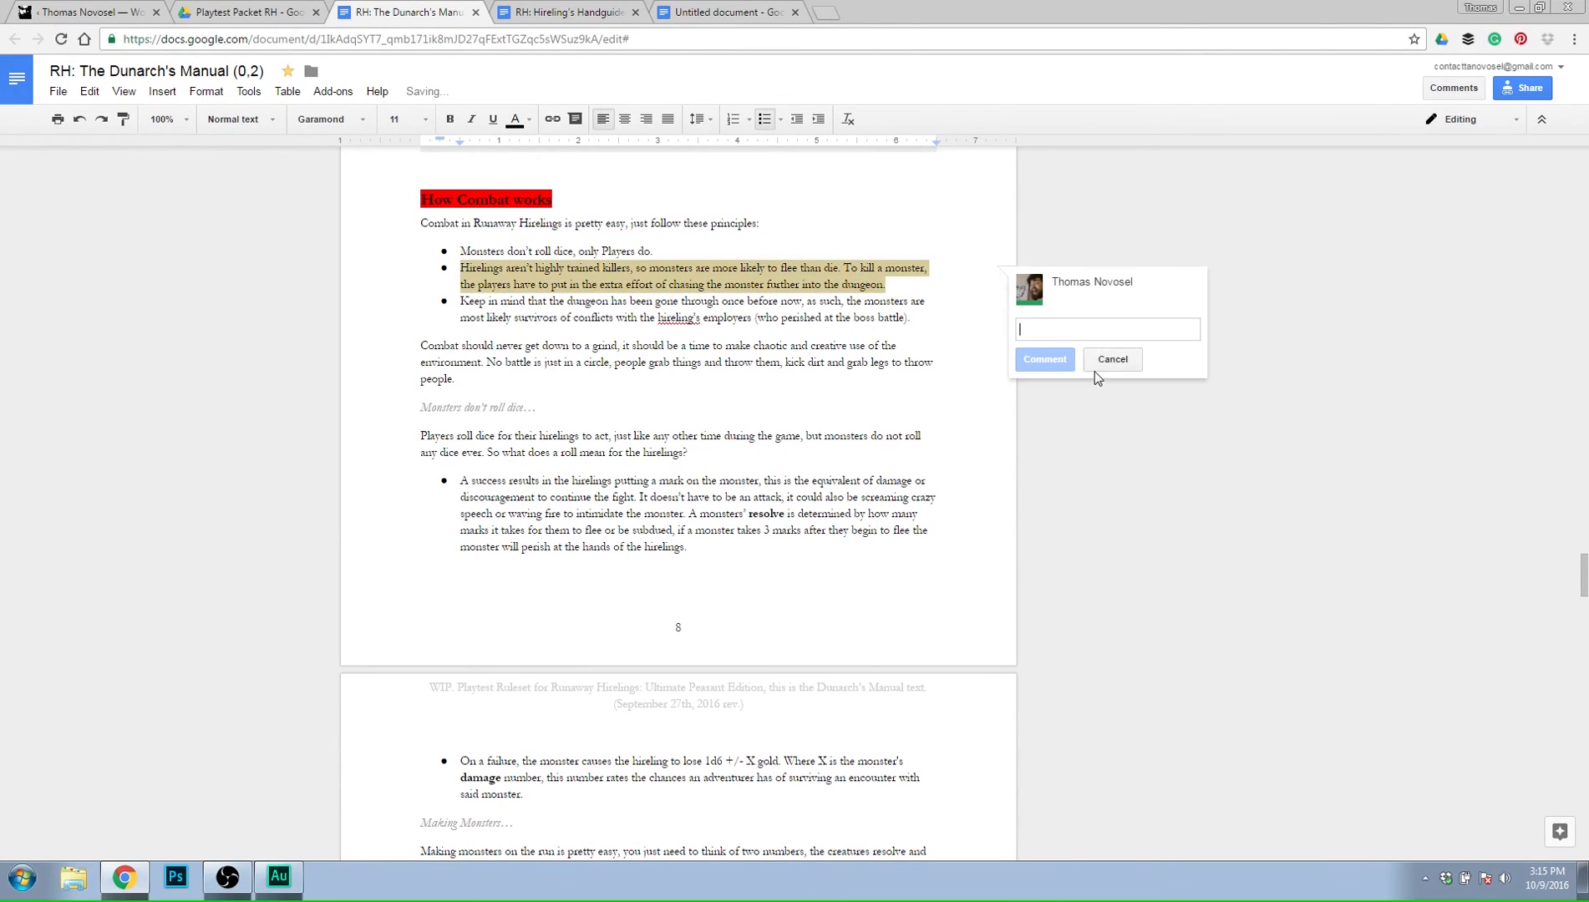
text(hitting )
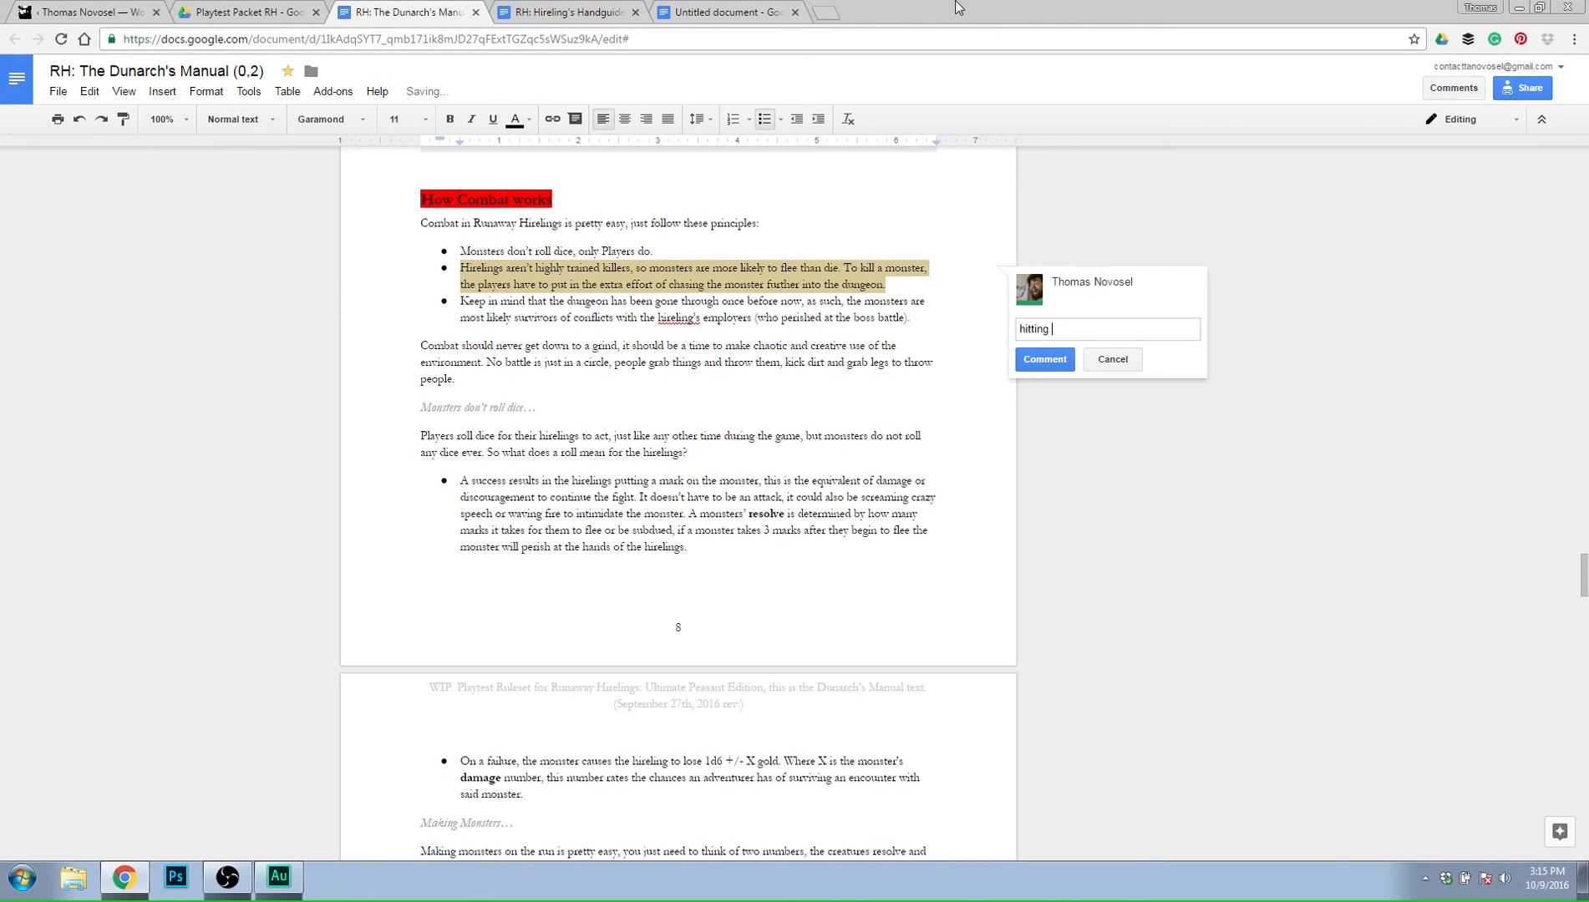
text(it isnt a effect)
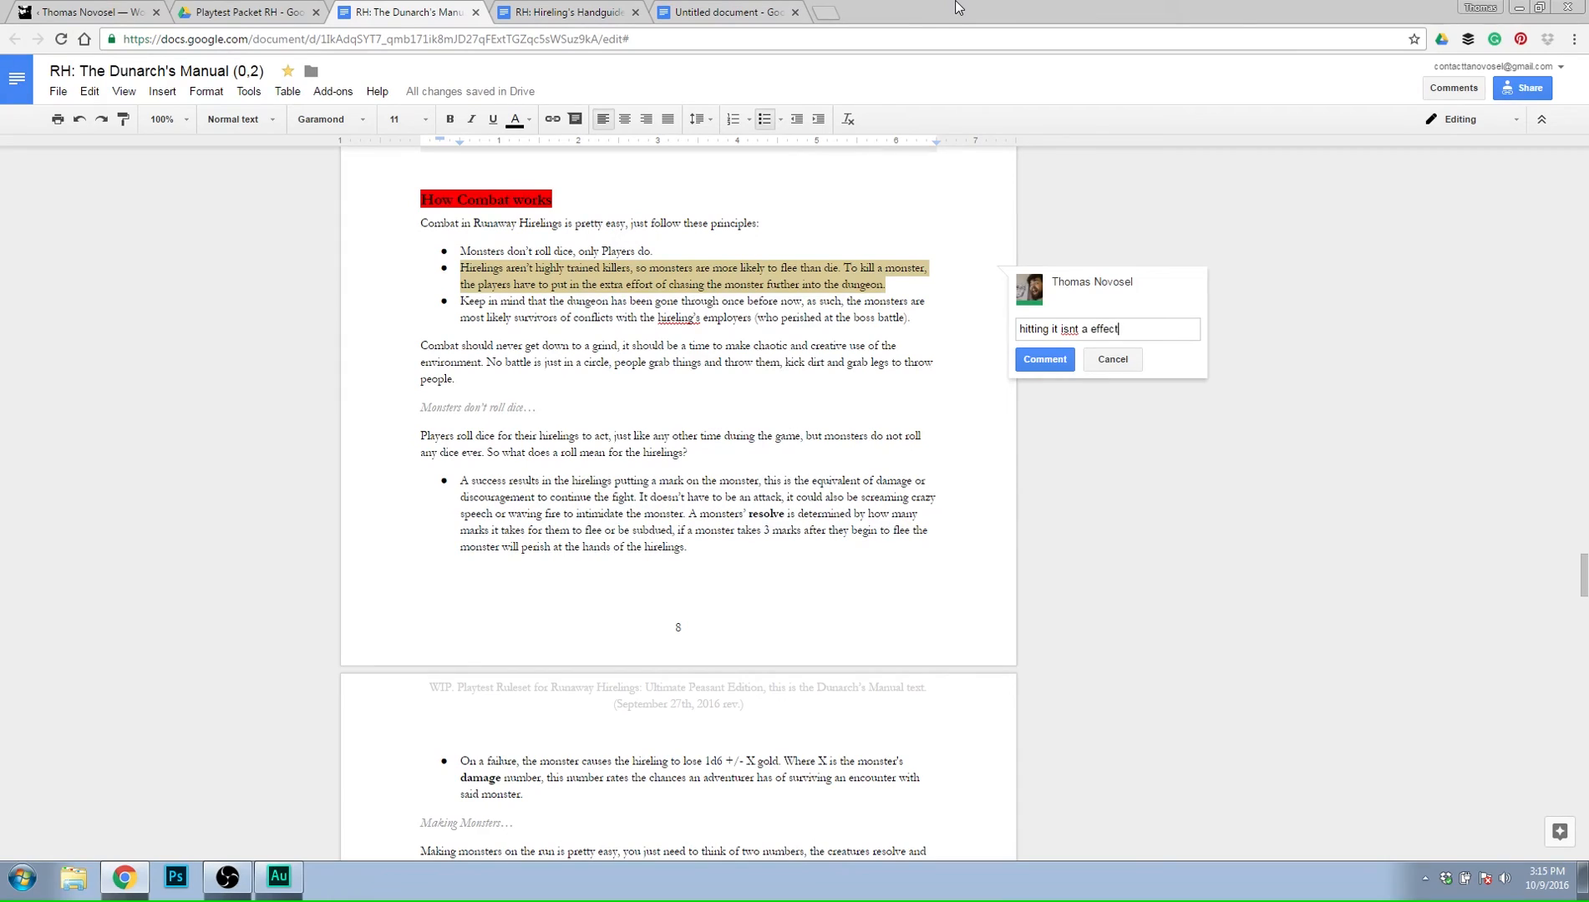
text(ive way to fight. Treat monst)
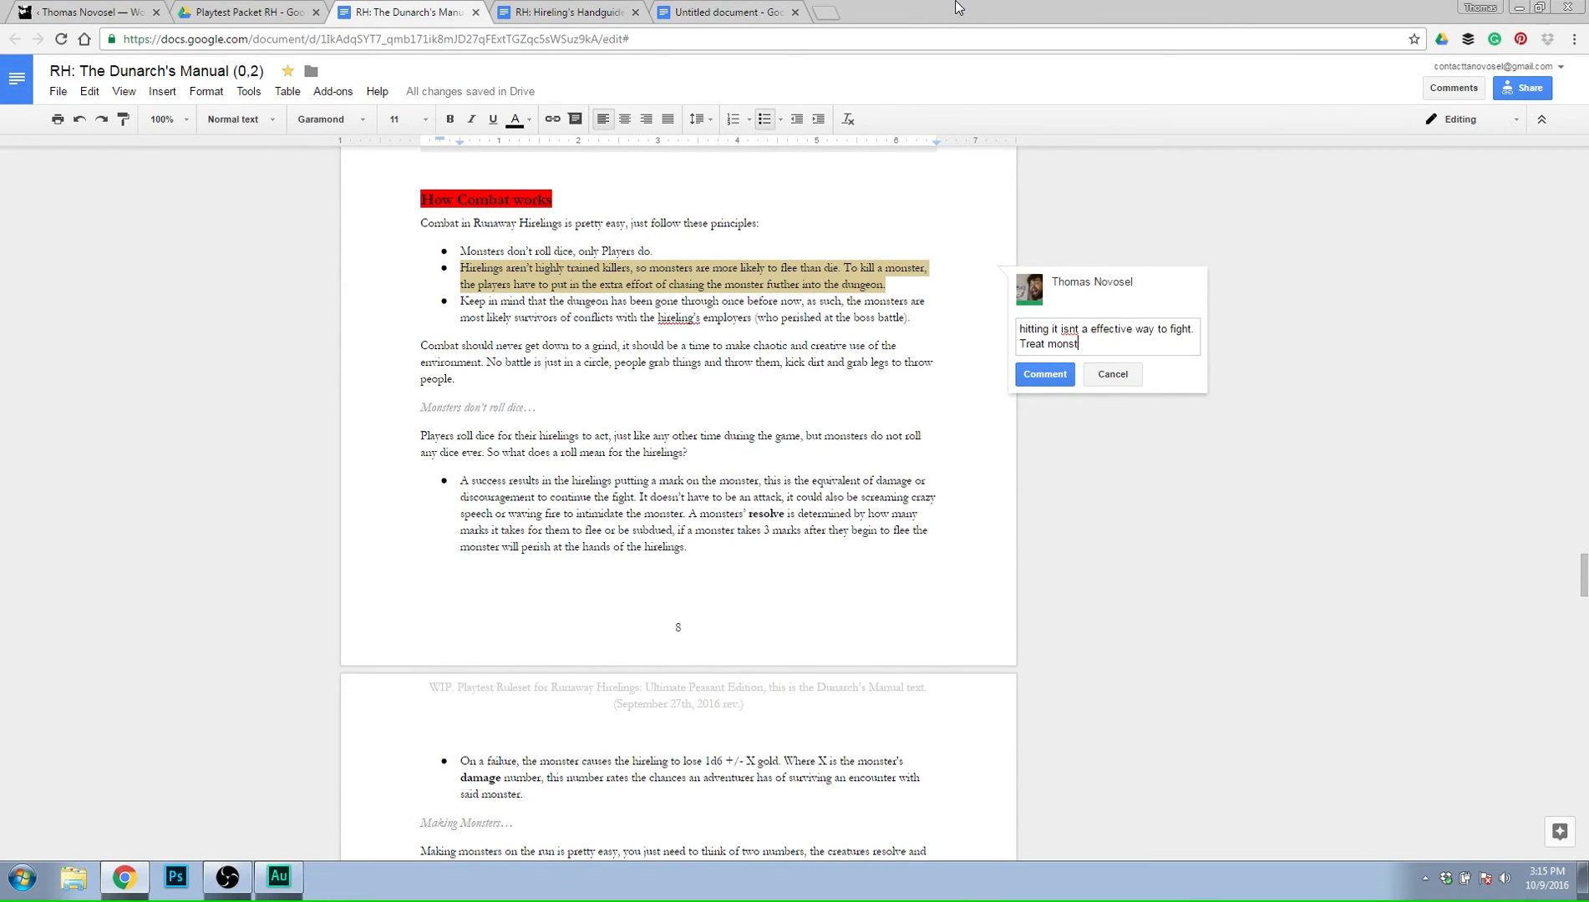
text(ers as deadly puzzles.)
Add "Treat monsters as deadly puzzles." to the comment draft and post the comment.
click(1043, 374)
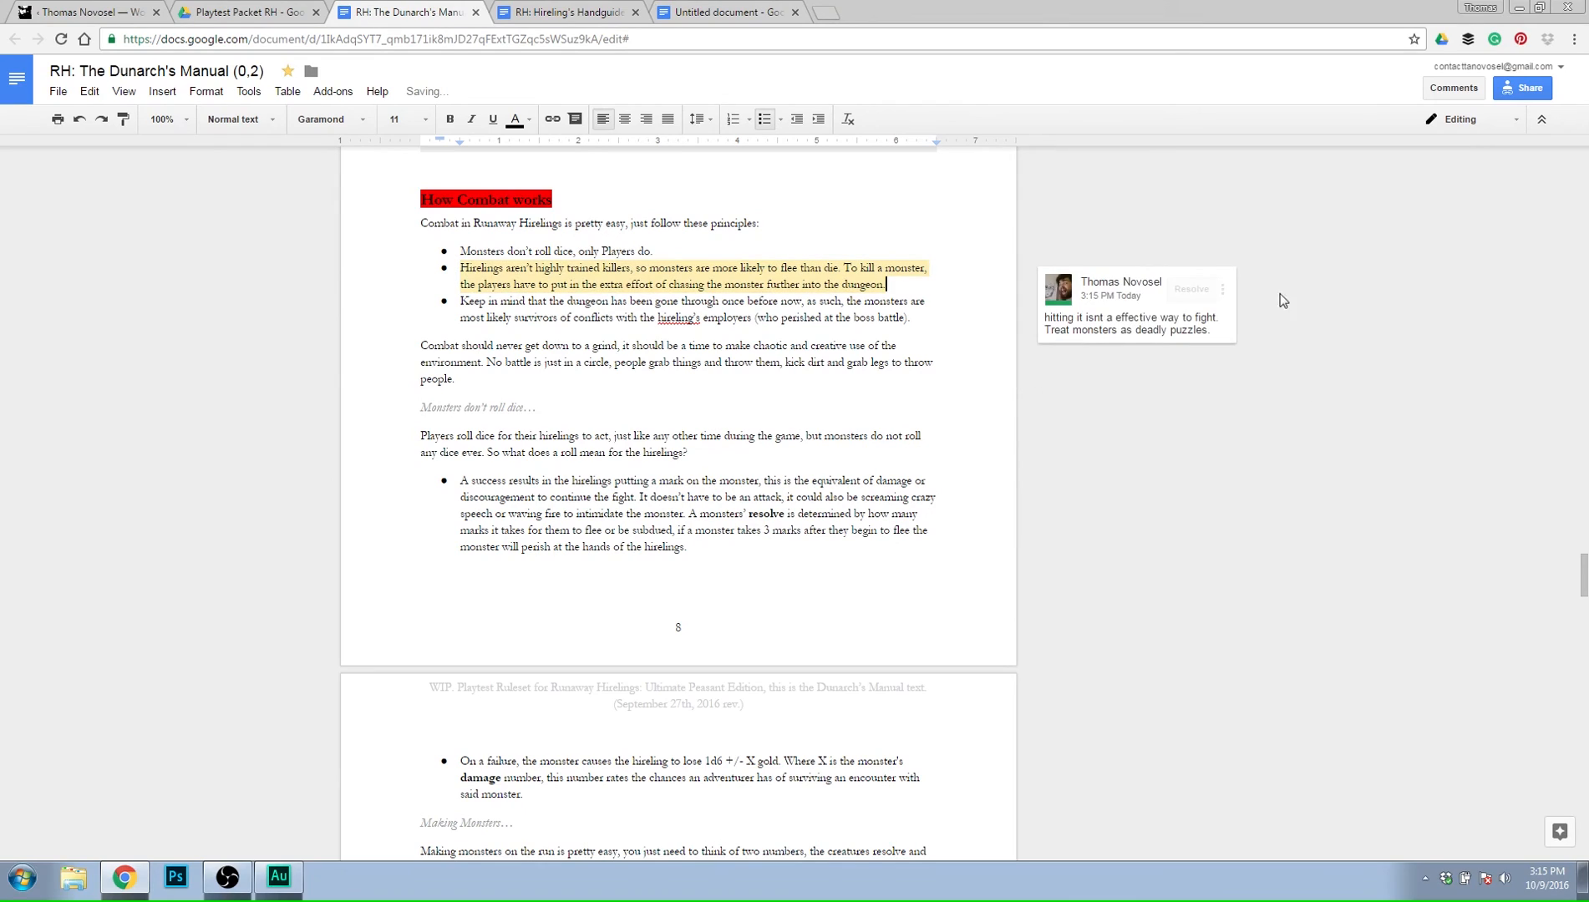
Review the combat rules from the How Combat works principles through Making Monsters to the further notes on combat.
click(804, 334)
scroll(1167, 381, down, 1)
click(769, 294)
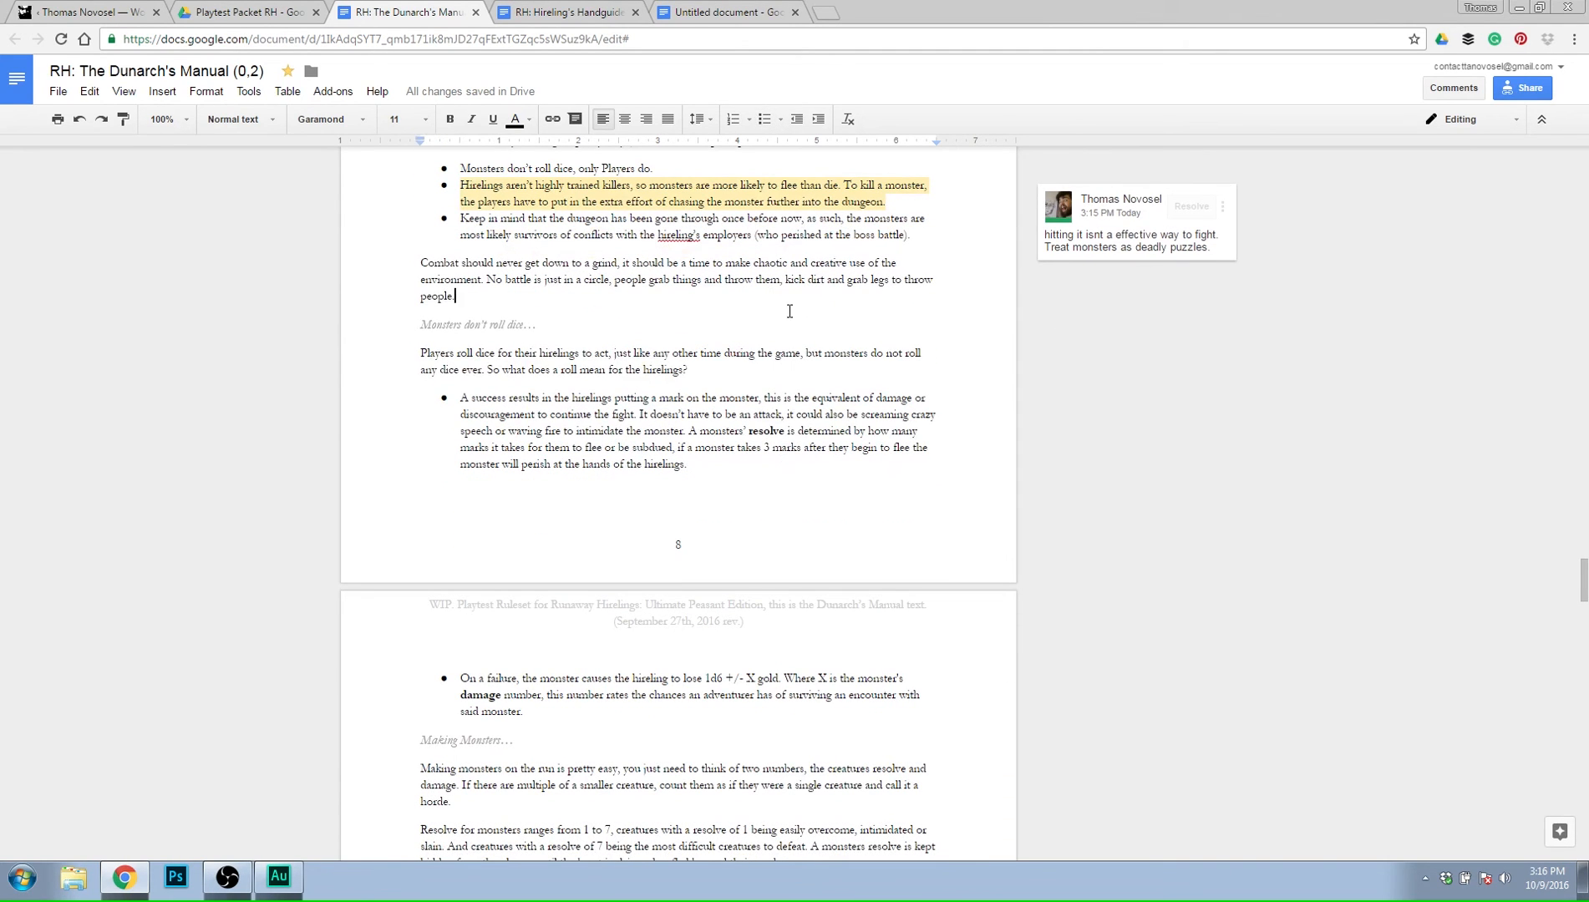
click(762, 331)
scroll(784, 339, down, 2)
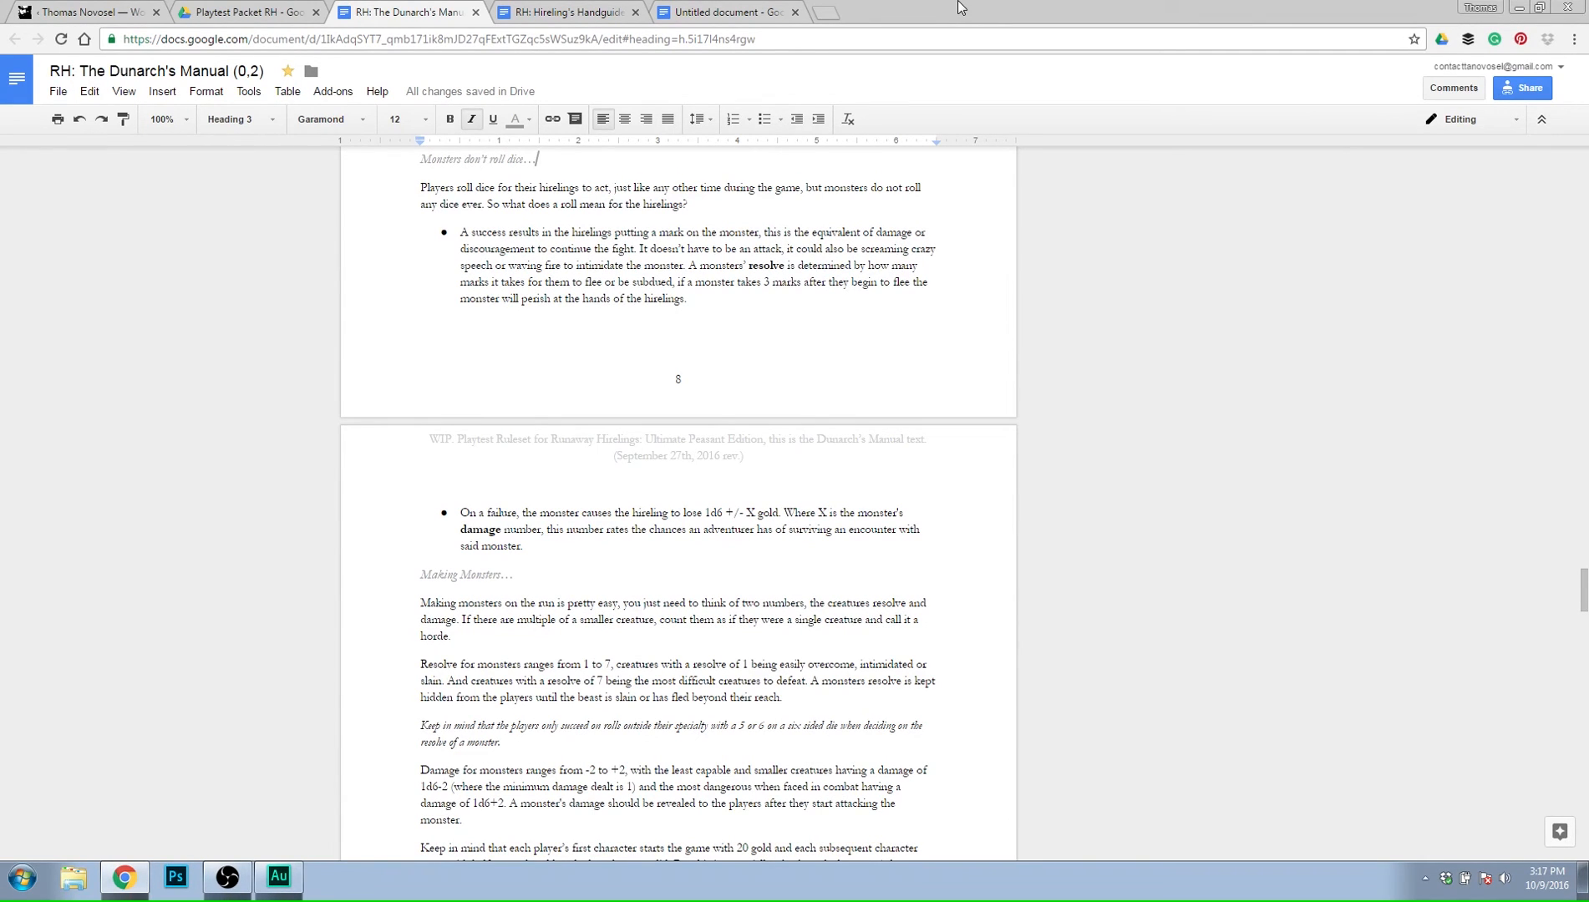
scroll(843, 354, down, 1)
scroll(841, 353, down, 4)
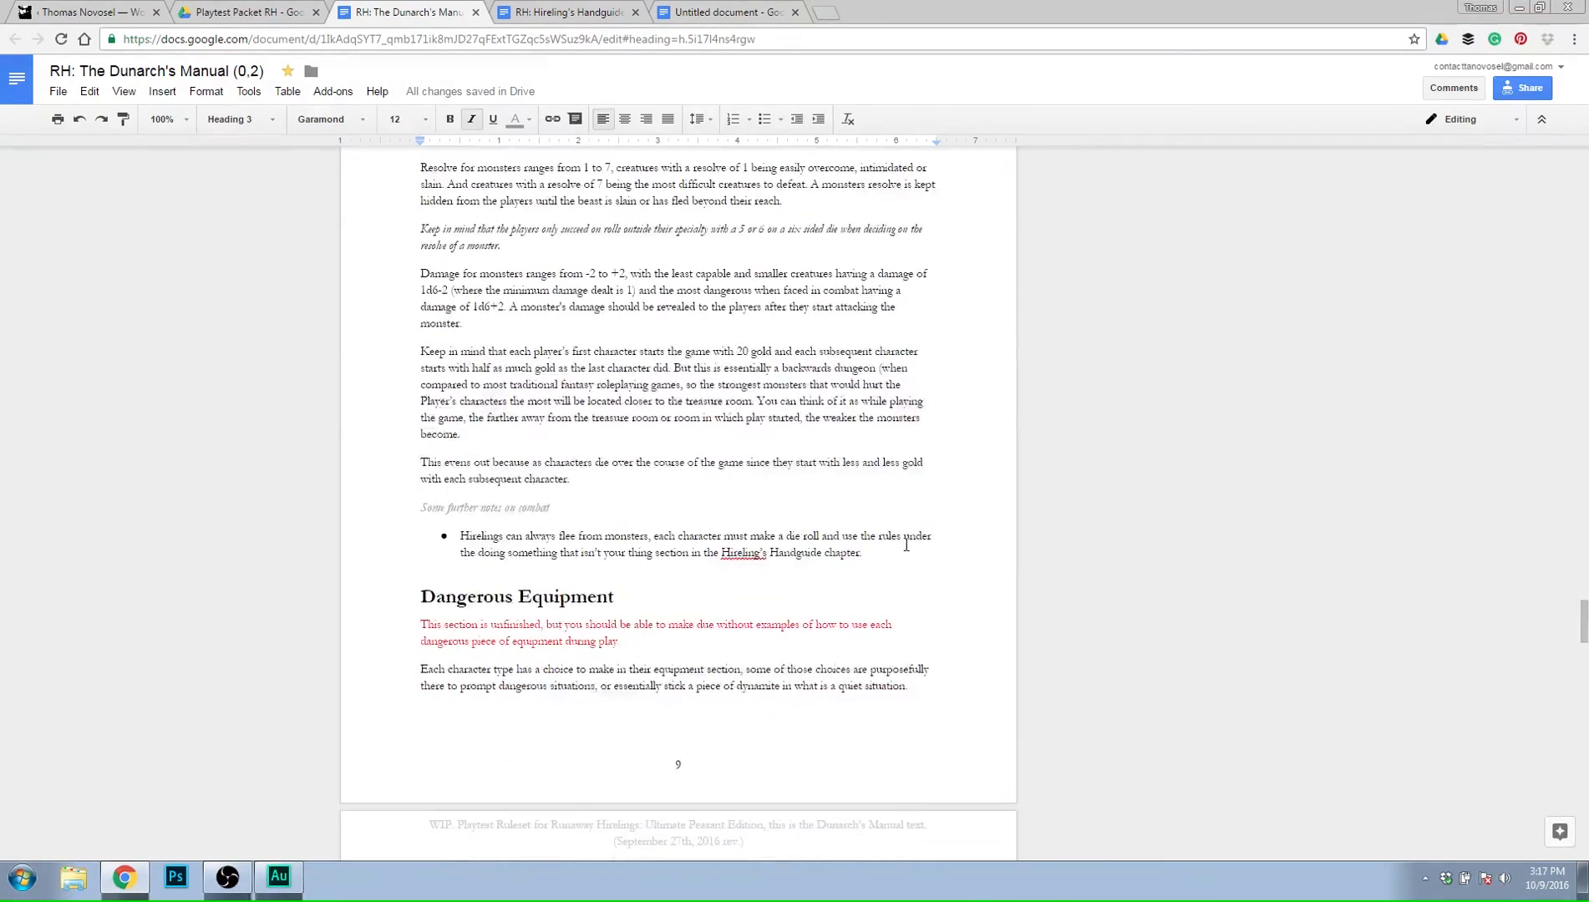
scroll(898, 569, up, 4)
scroll(897, 574, up, 6)
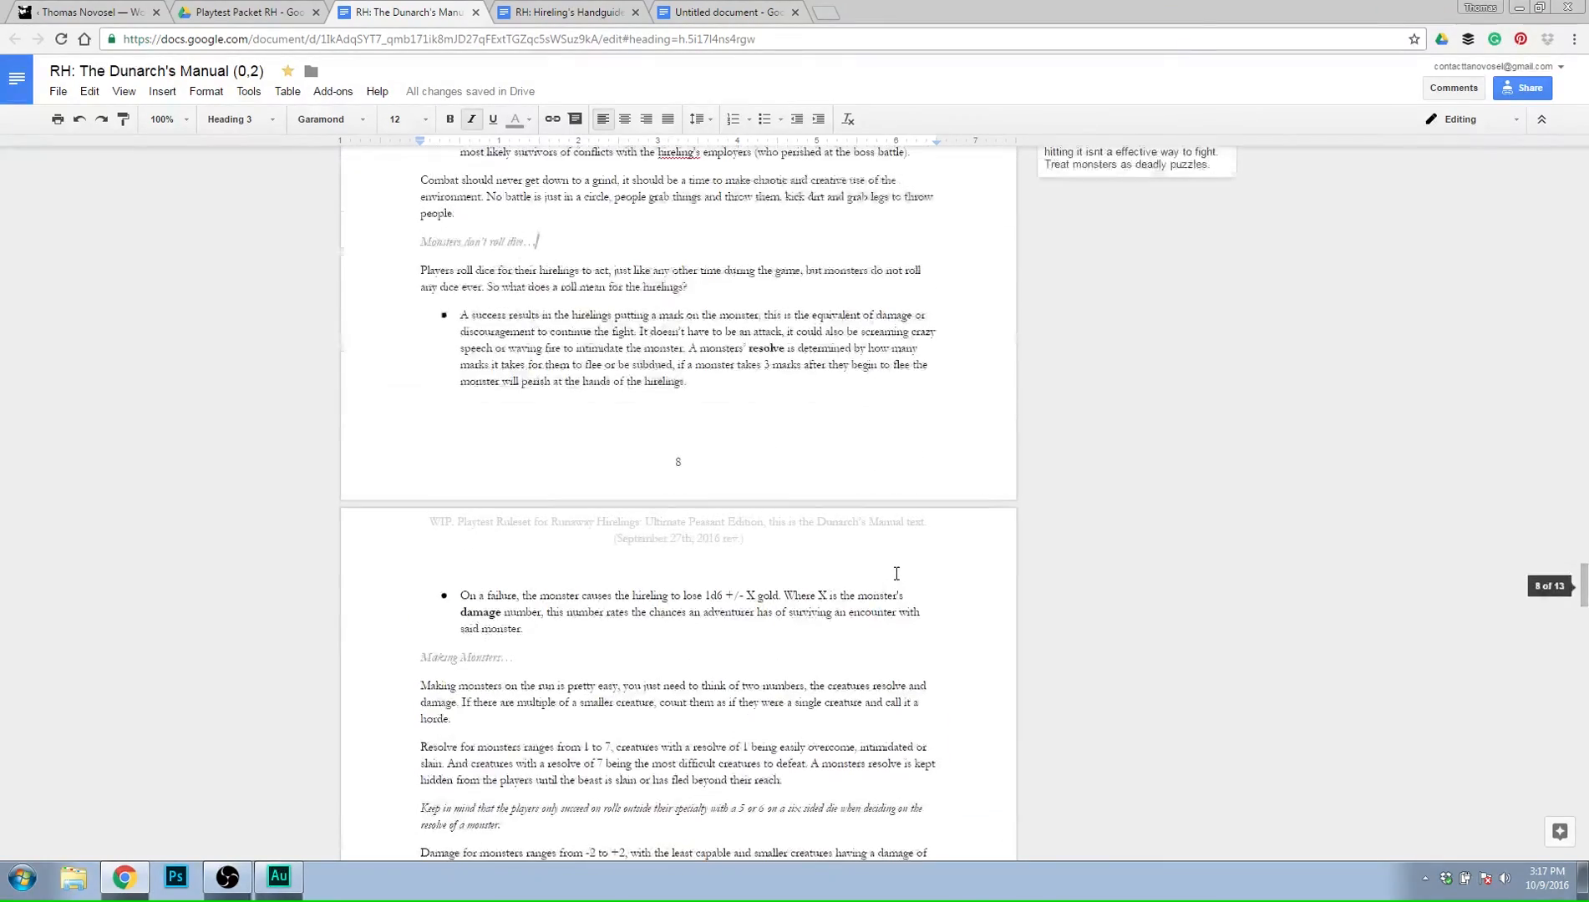
scroll(867, 581, down, 2)
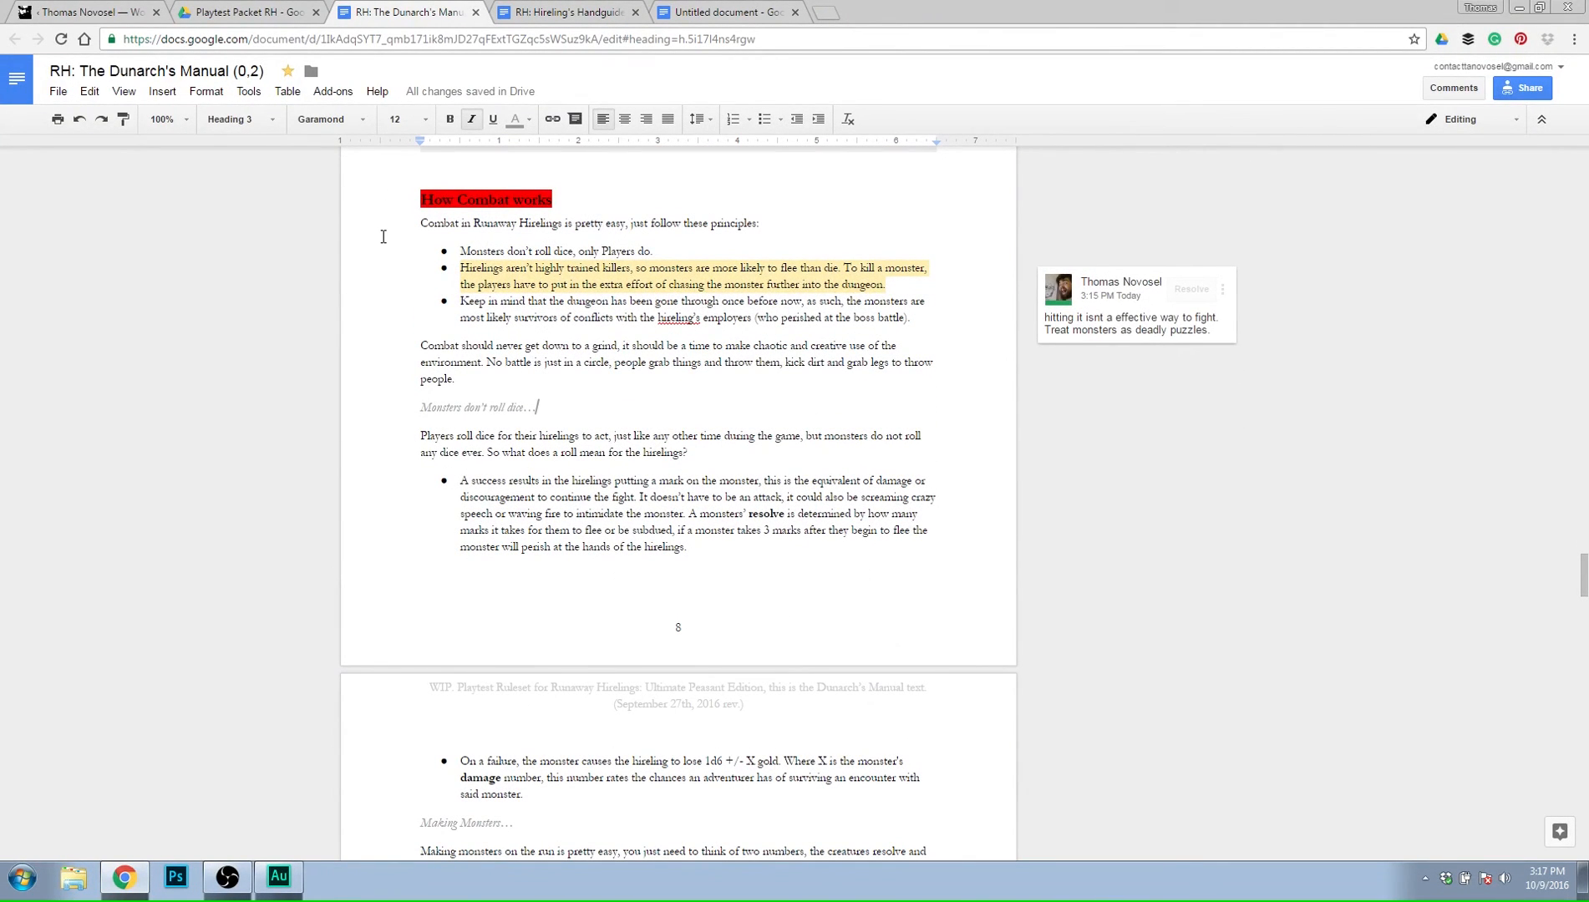
Examine the success bullet under Monsters don't roll dice, focusing on how monster resolve is determined.
scroll(383, 237, down, 1)
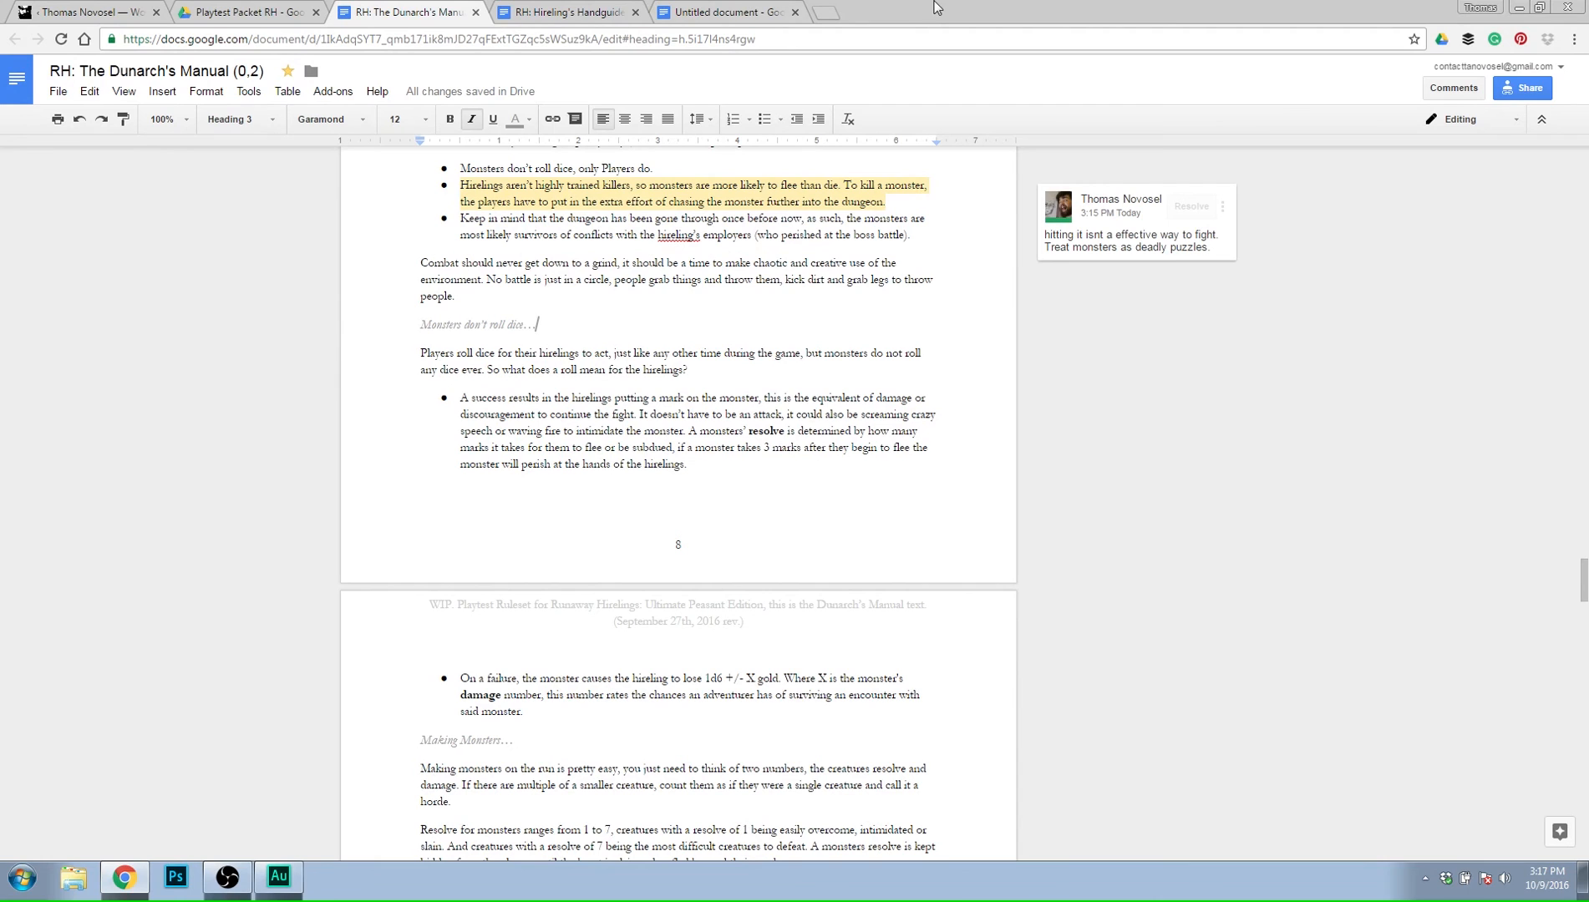
scroll(720, 537, down, 1)
scroll(720, 536, down, 1)
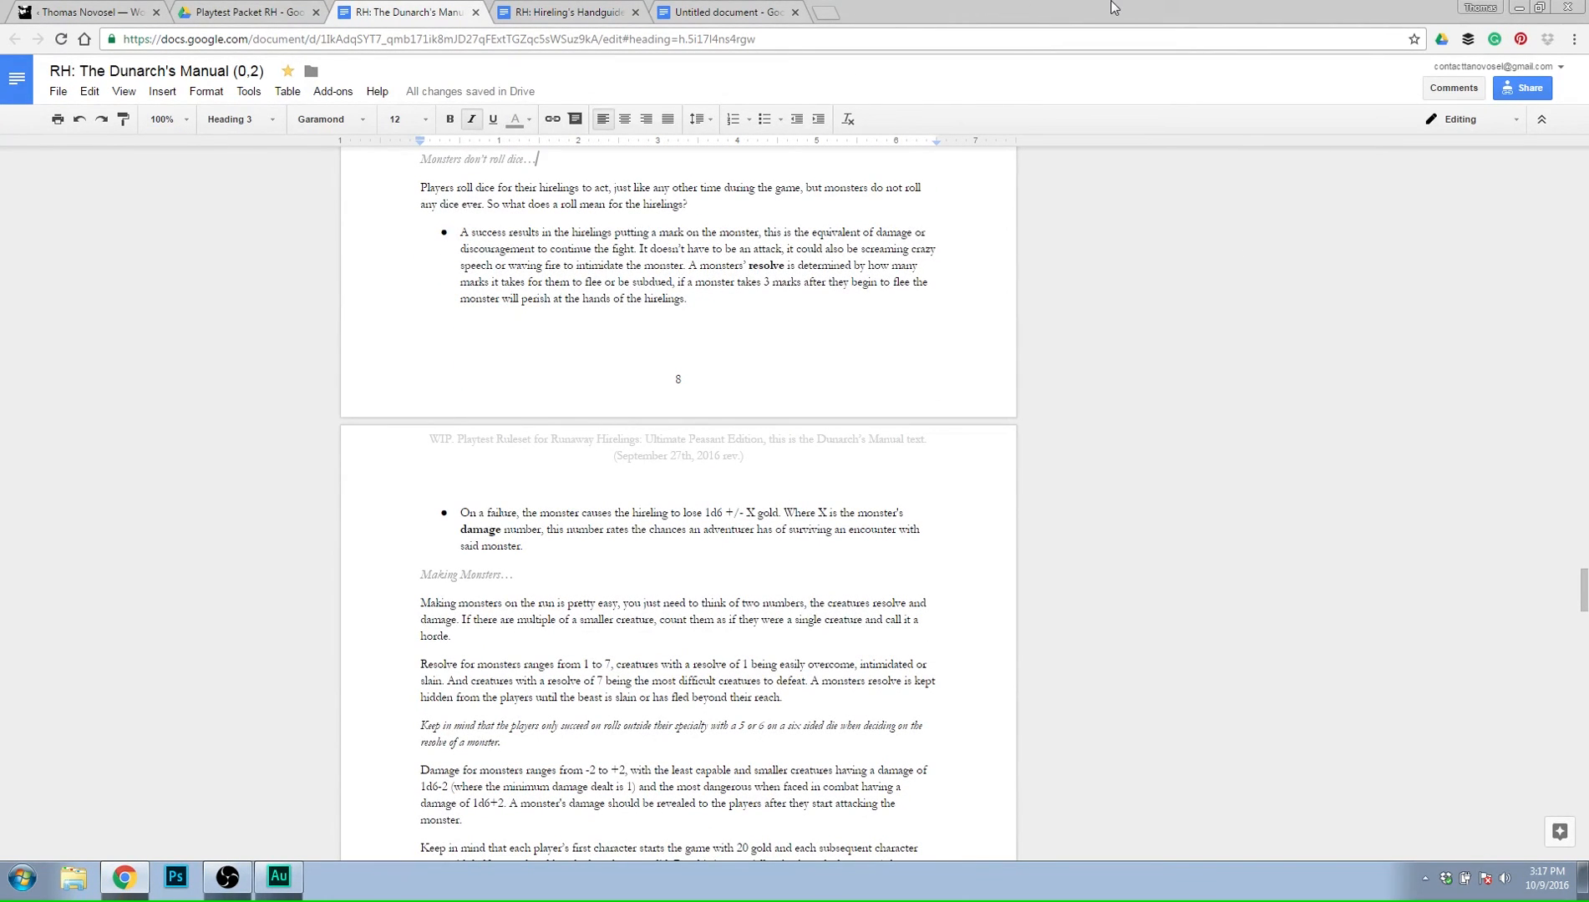
click(767, 265)
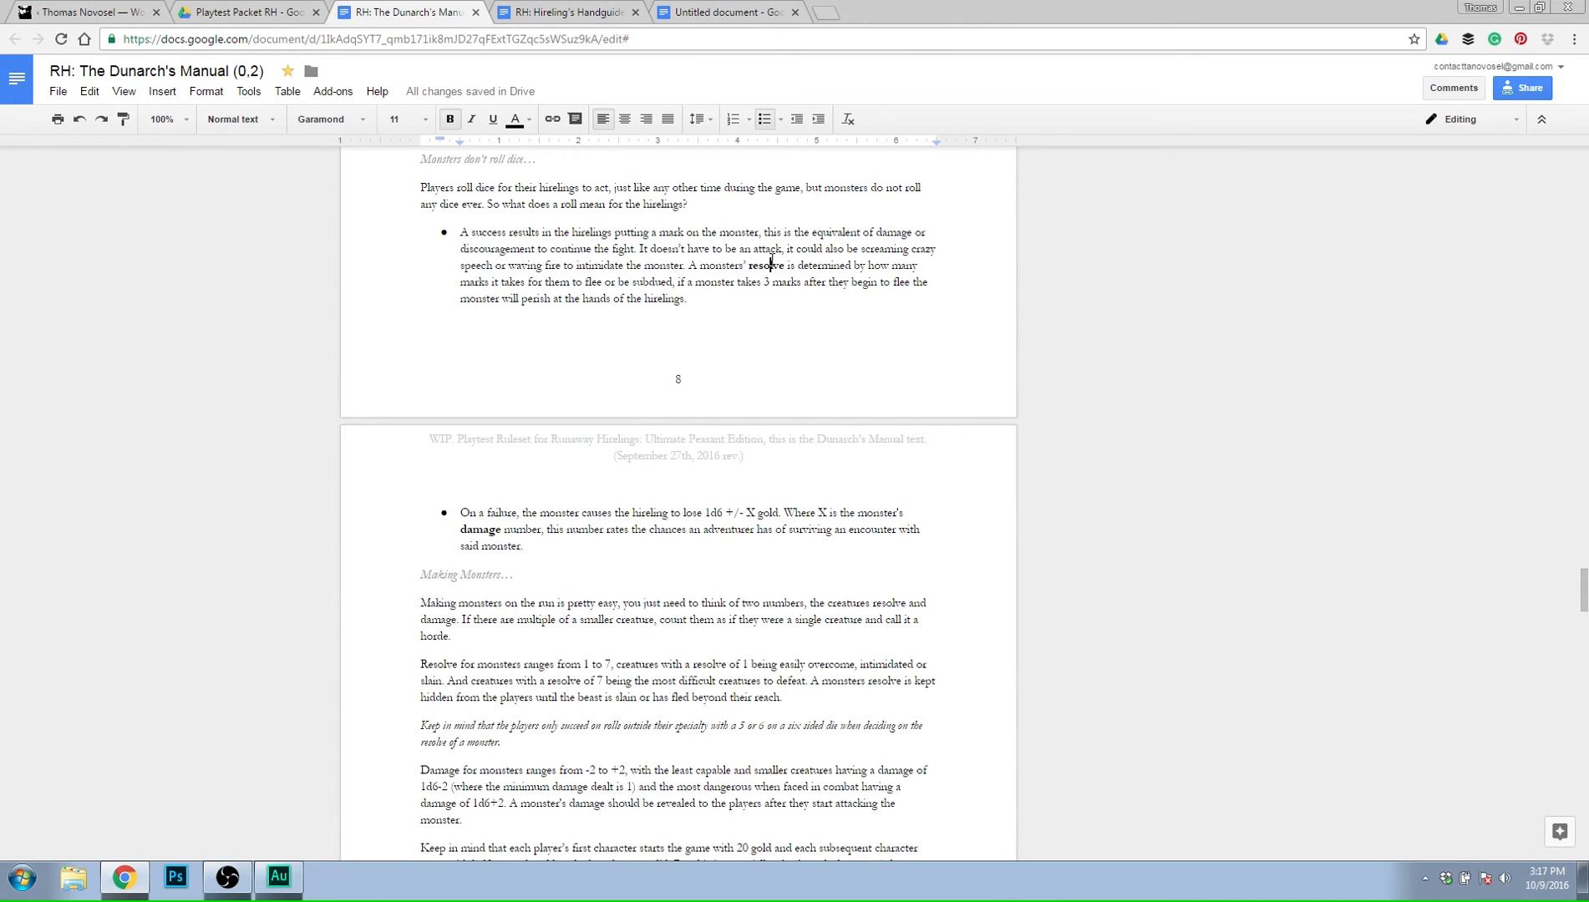
triple_click(779, 265)
click(804, 265)
Review the Making Monsters resolve and damage rules, and return the cursor to the start of the How Combat works heading.
scroll(944, 624, down, 3)
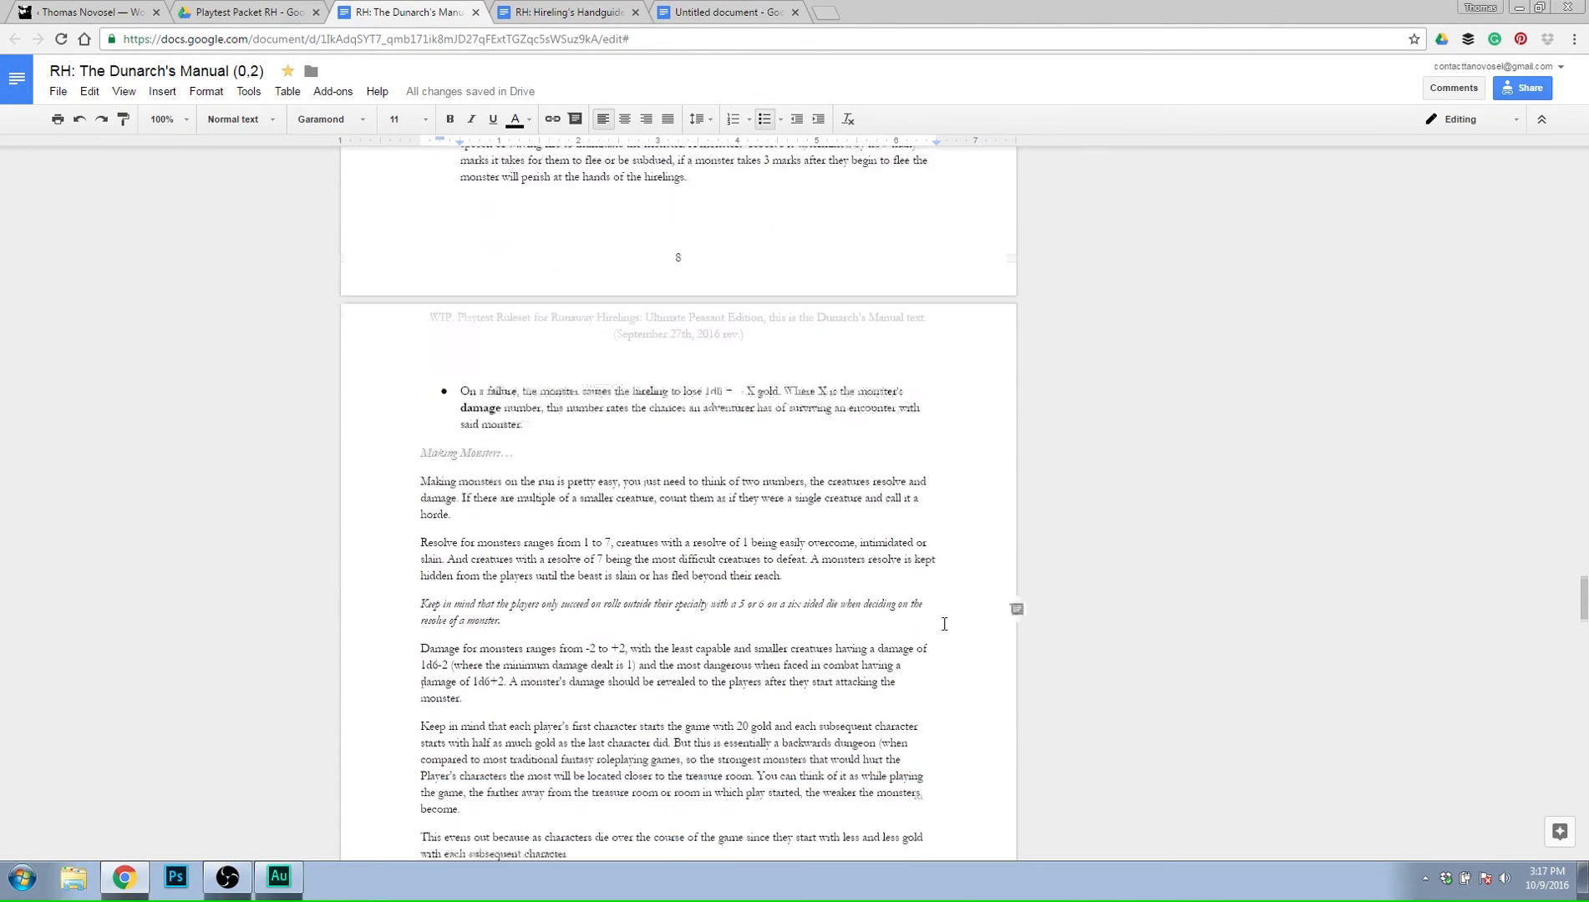
scroll(944, 624, down, 2)
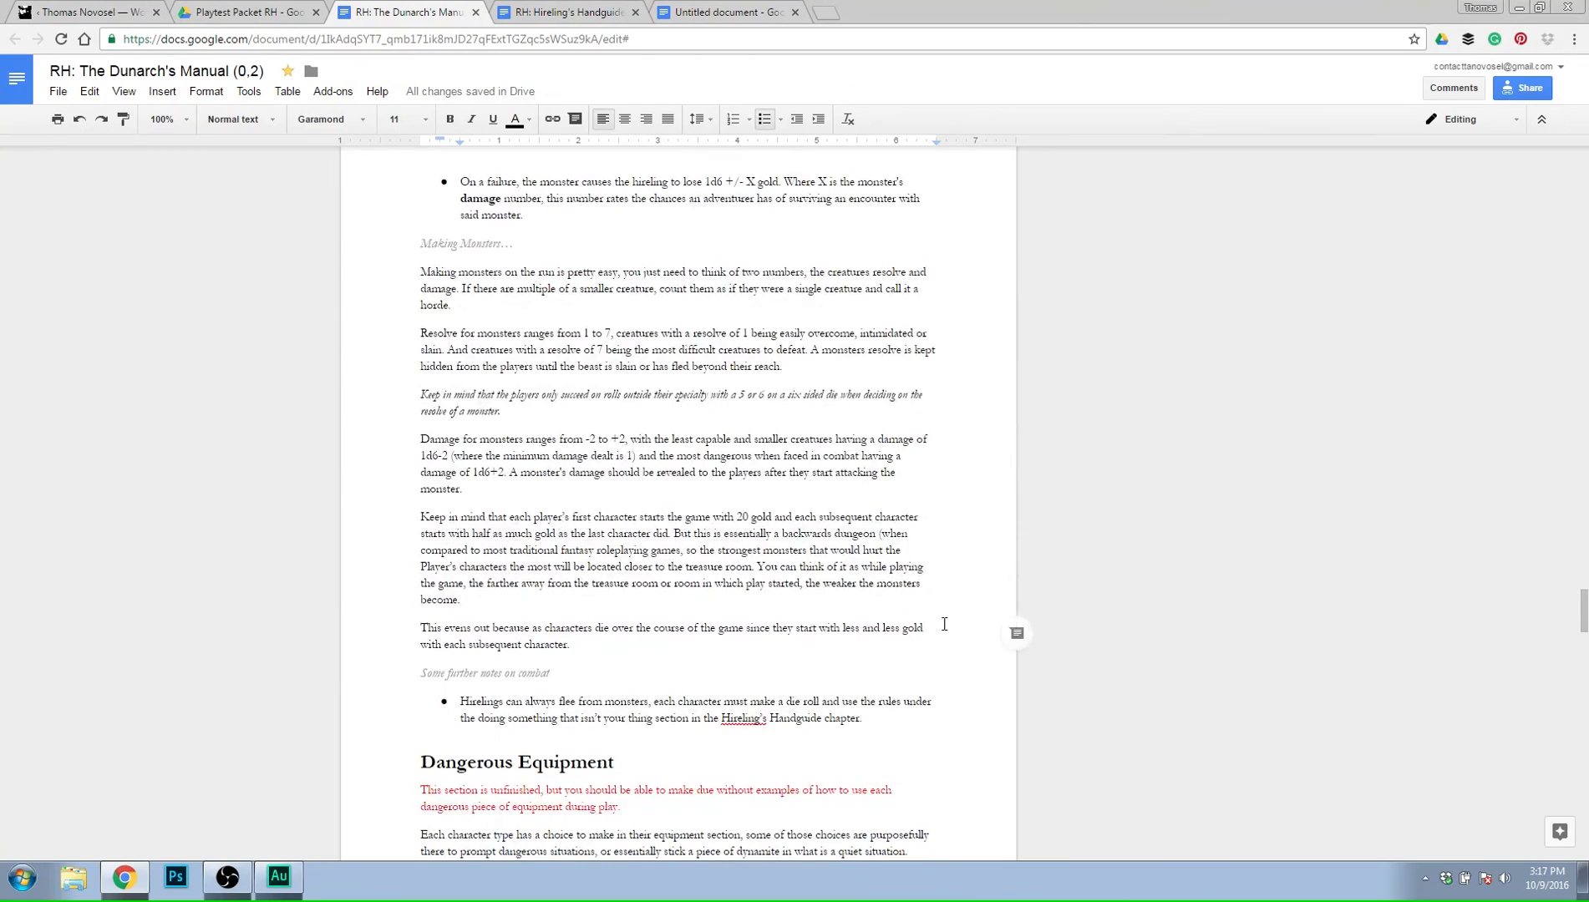
scroll(944, 624, down, 2)
scroll(940, 622, up, 4)
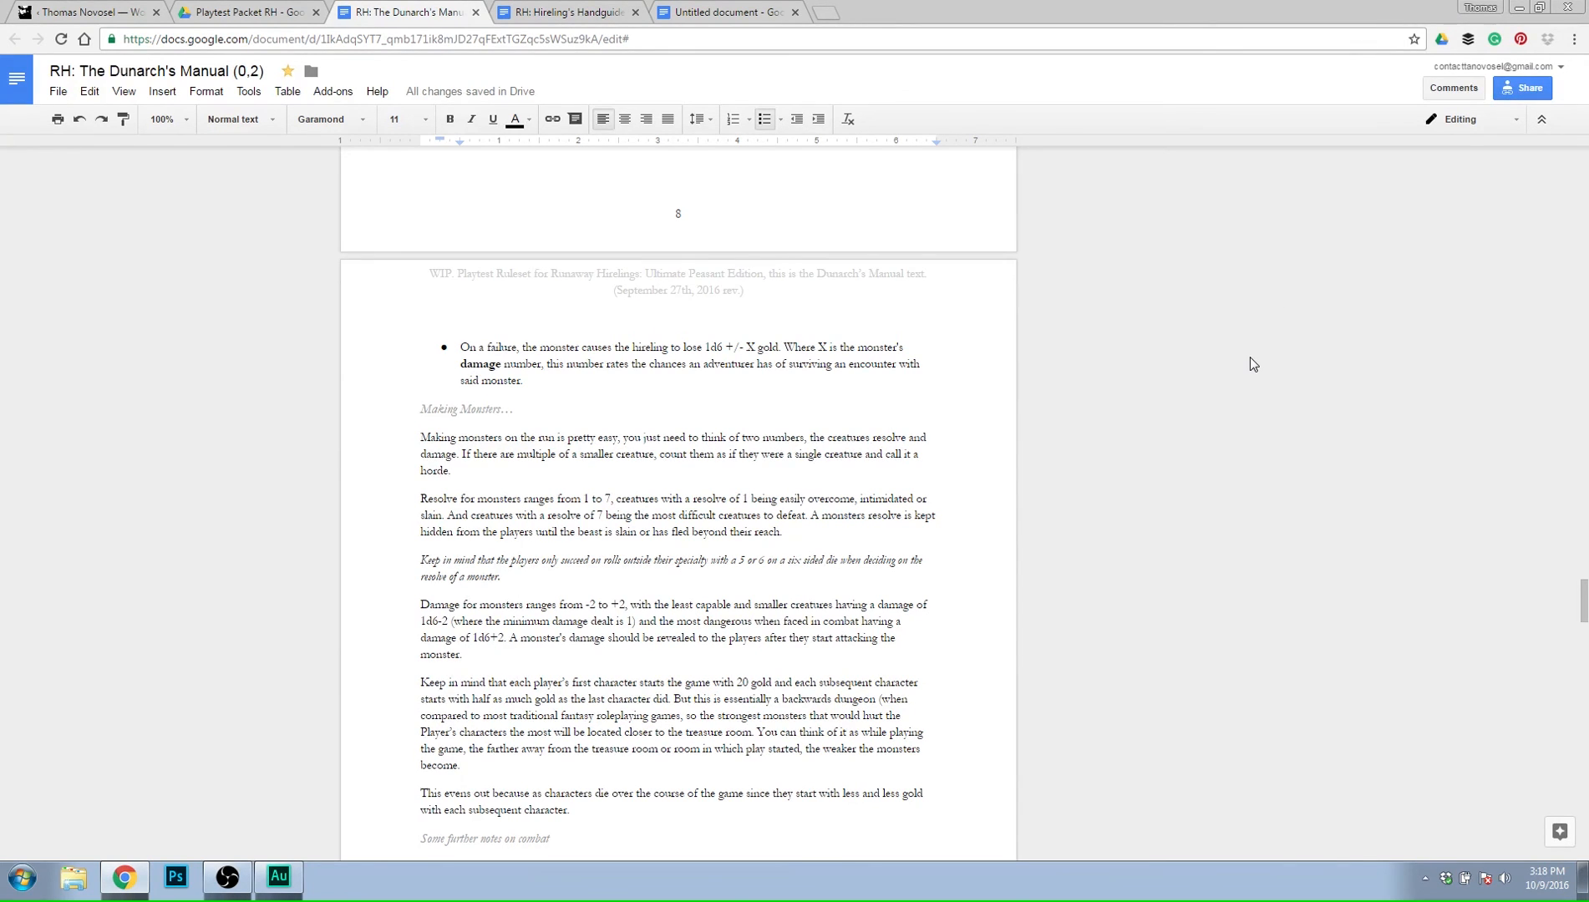
scroll(1250, 356, up, 4)
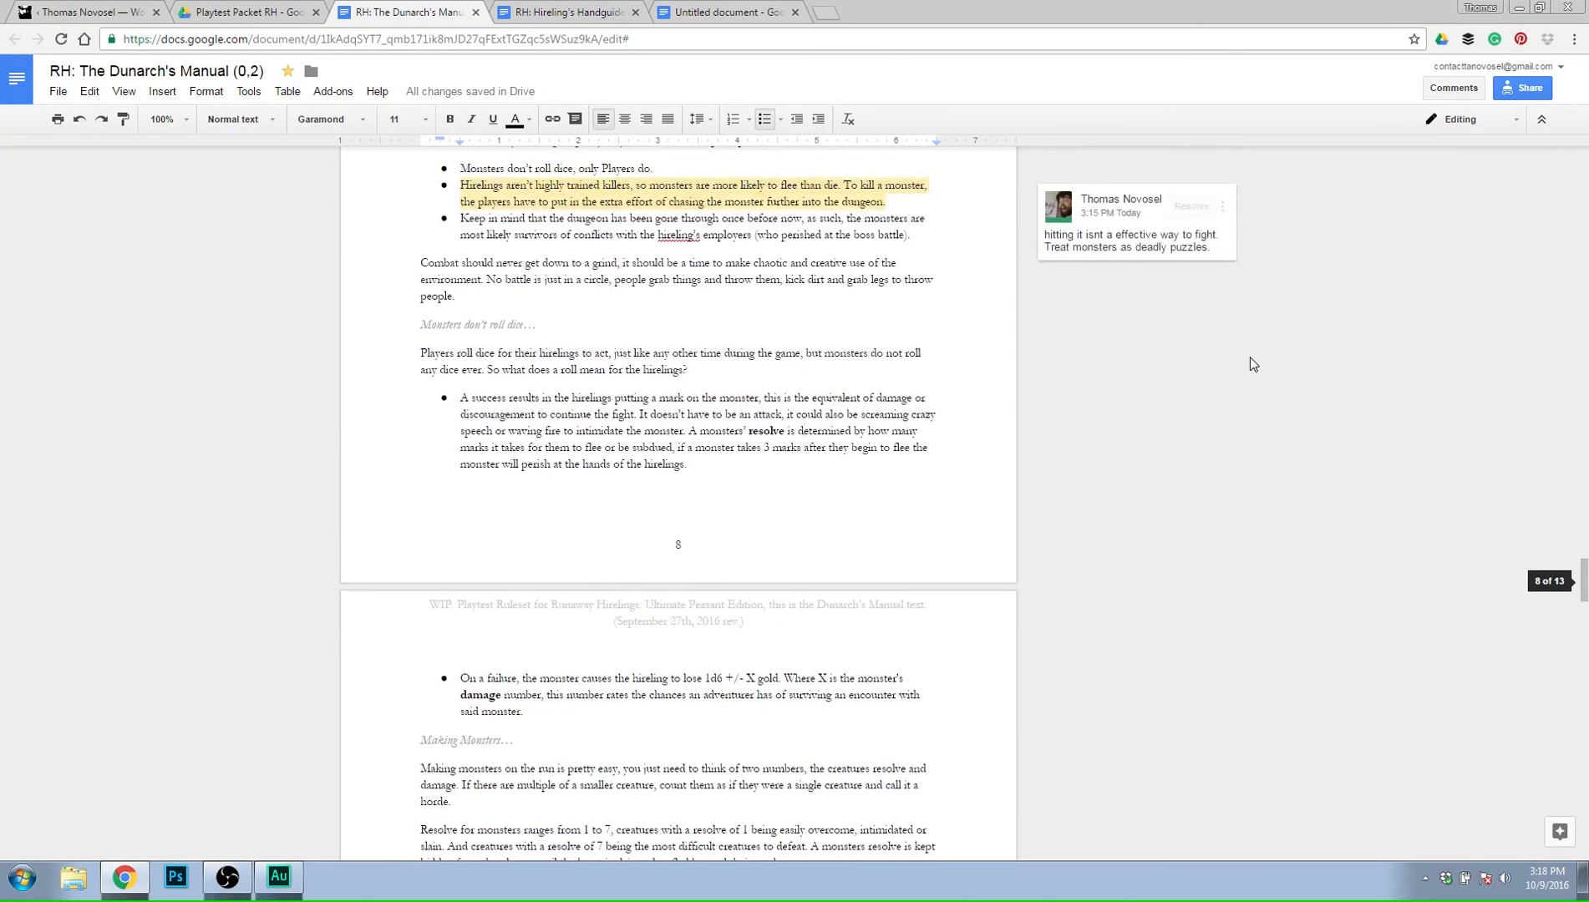
scroll(1250, 356, up, 1)
click(413, 186)
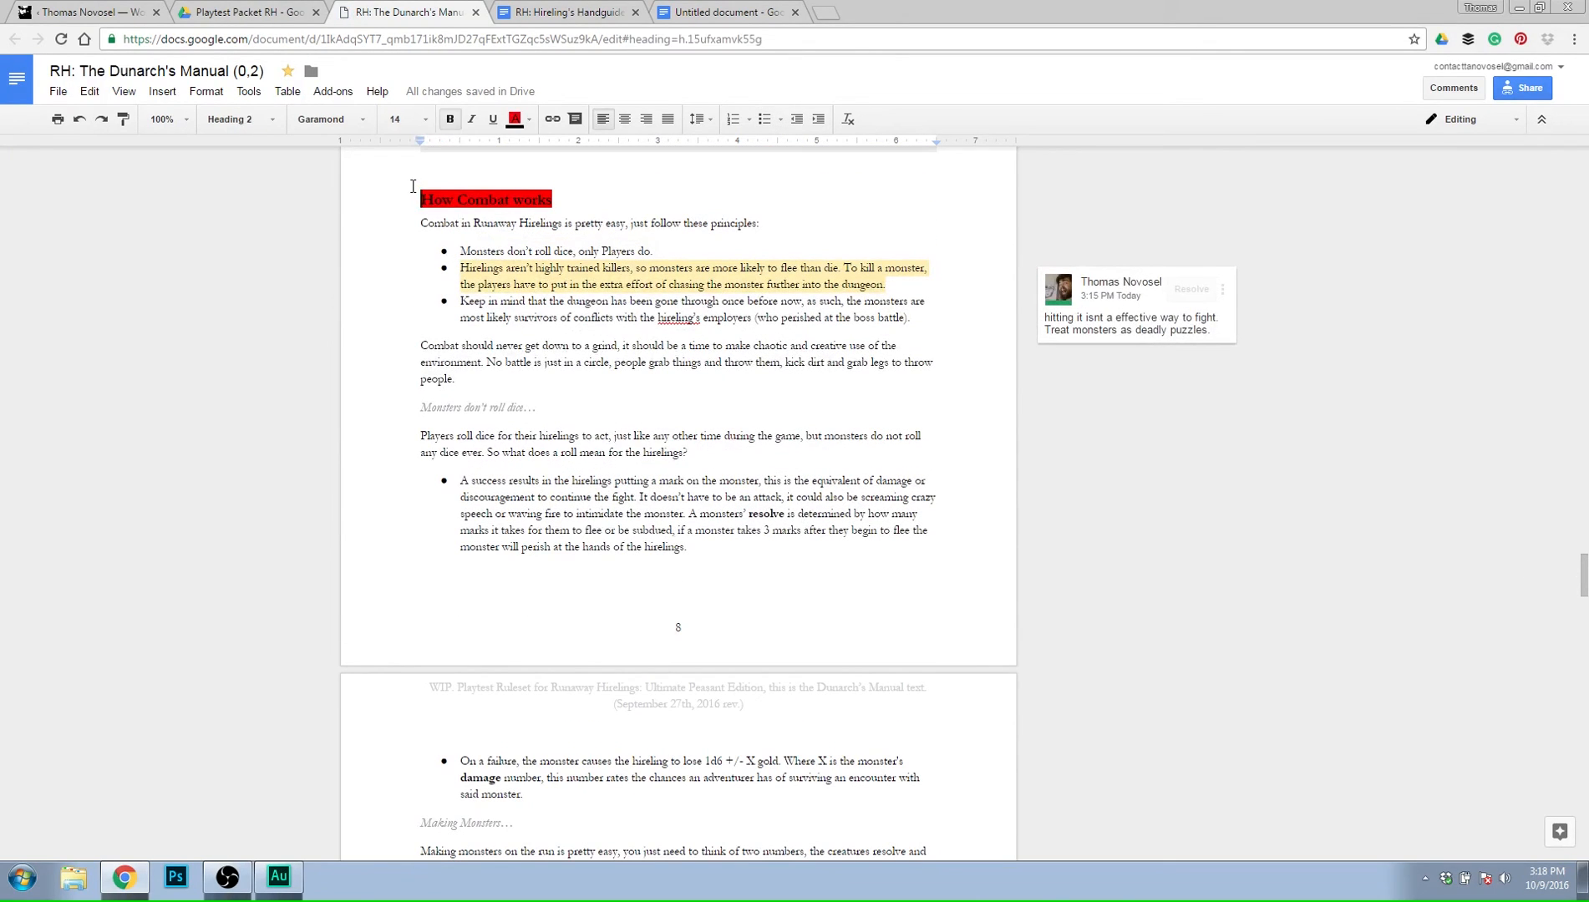
Review the Dunarch's Manual combat rules from How Combat works through Making Monsters to the further notes on combat, and return to the Combat 0,3 document.
click(415, 222)
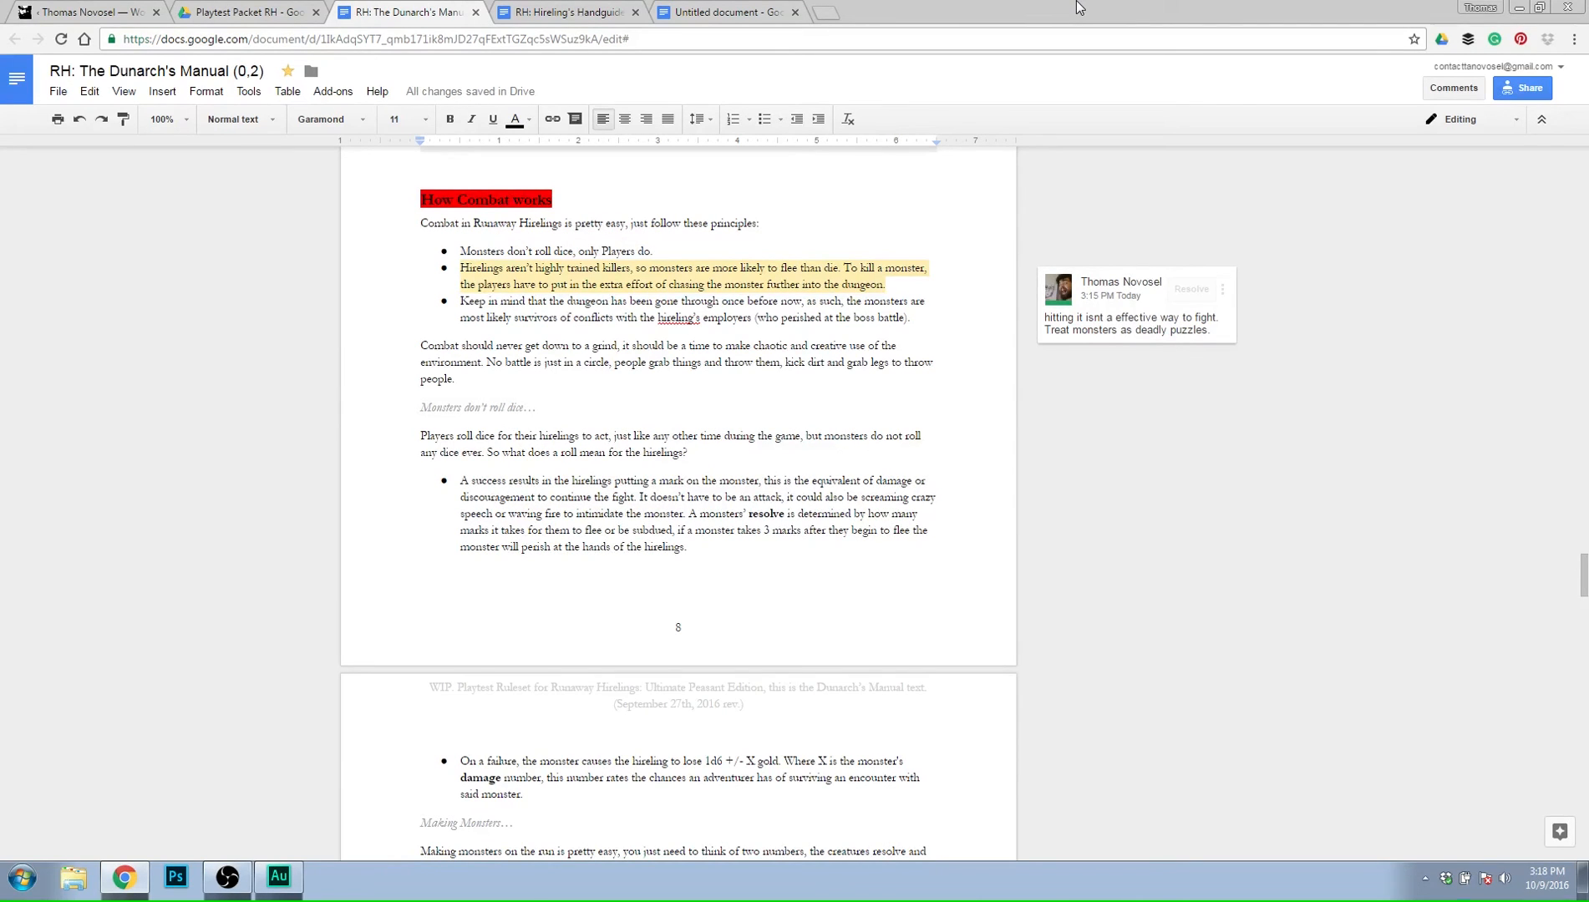
scroll(1113, 387, down, 5)
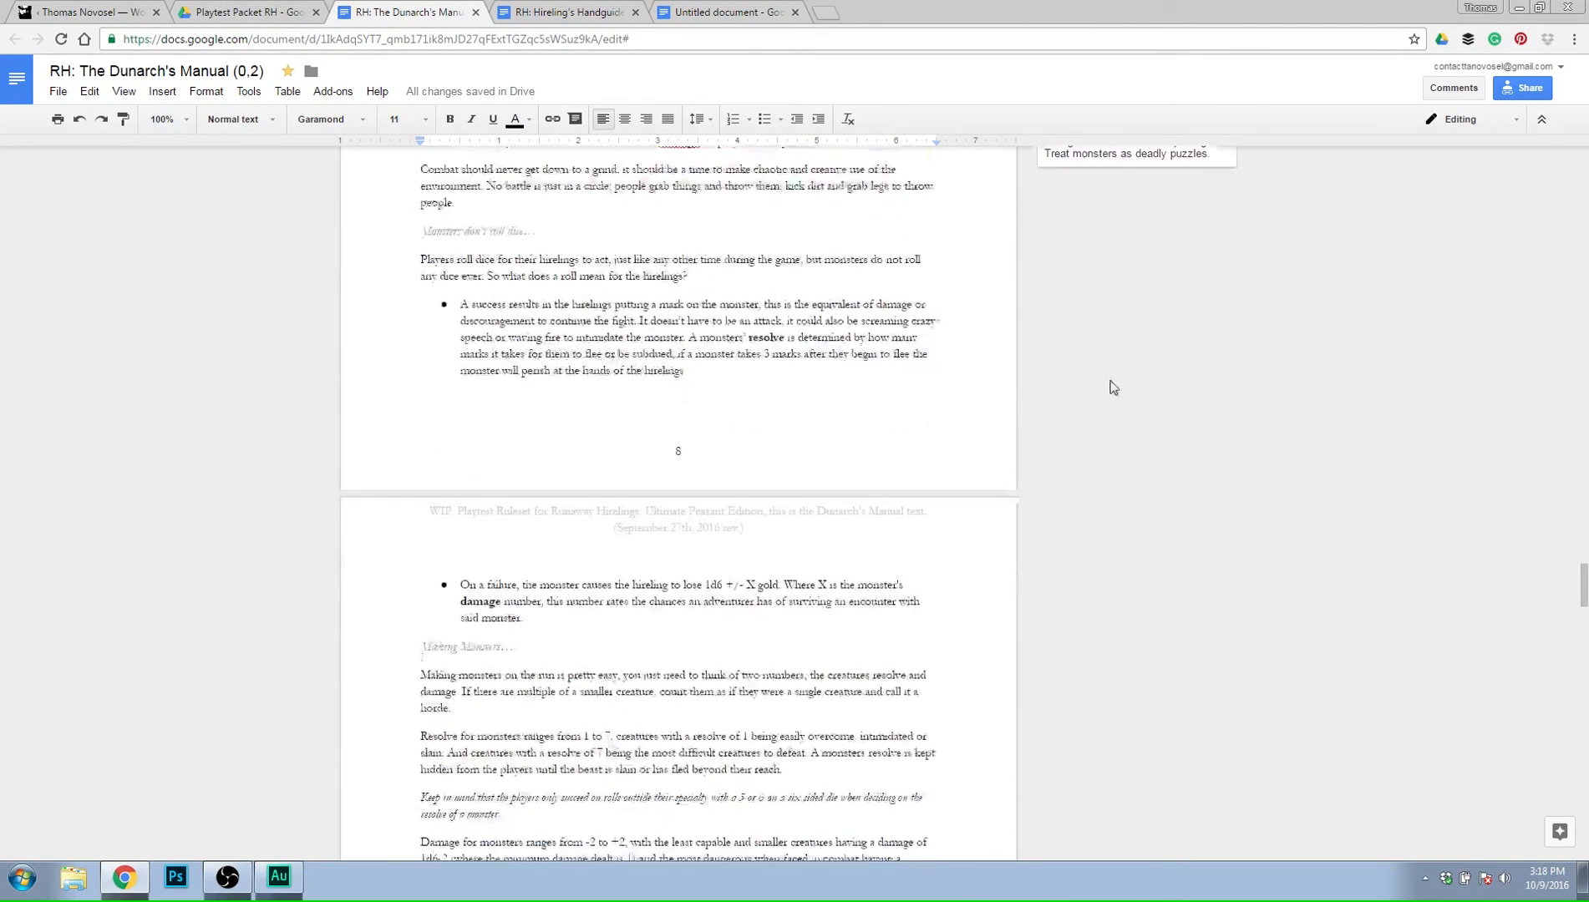
scroll(1113, 387, down, 3)
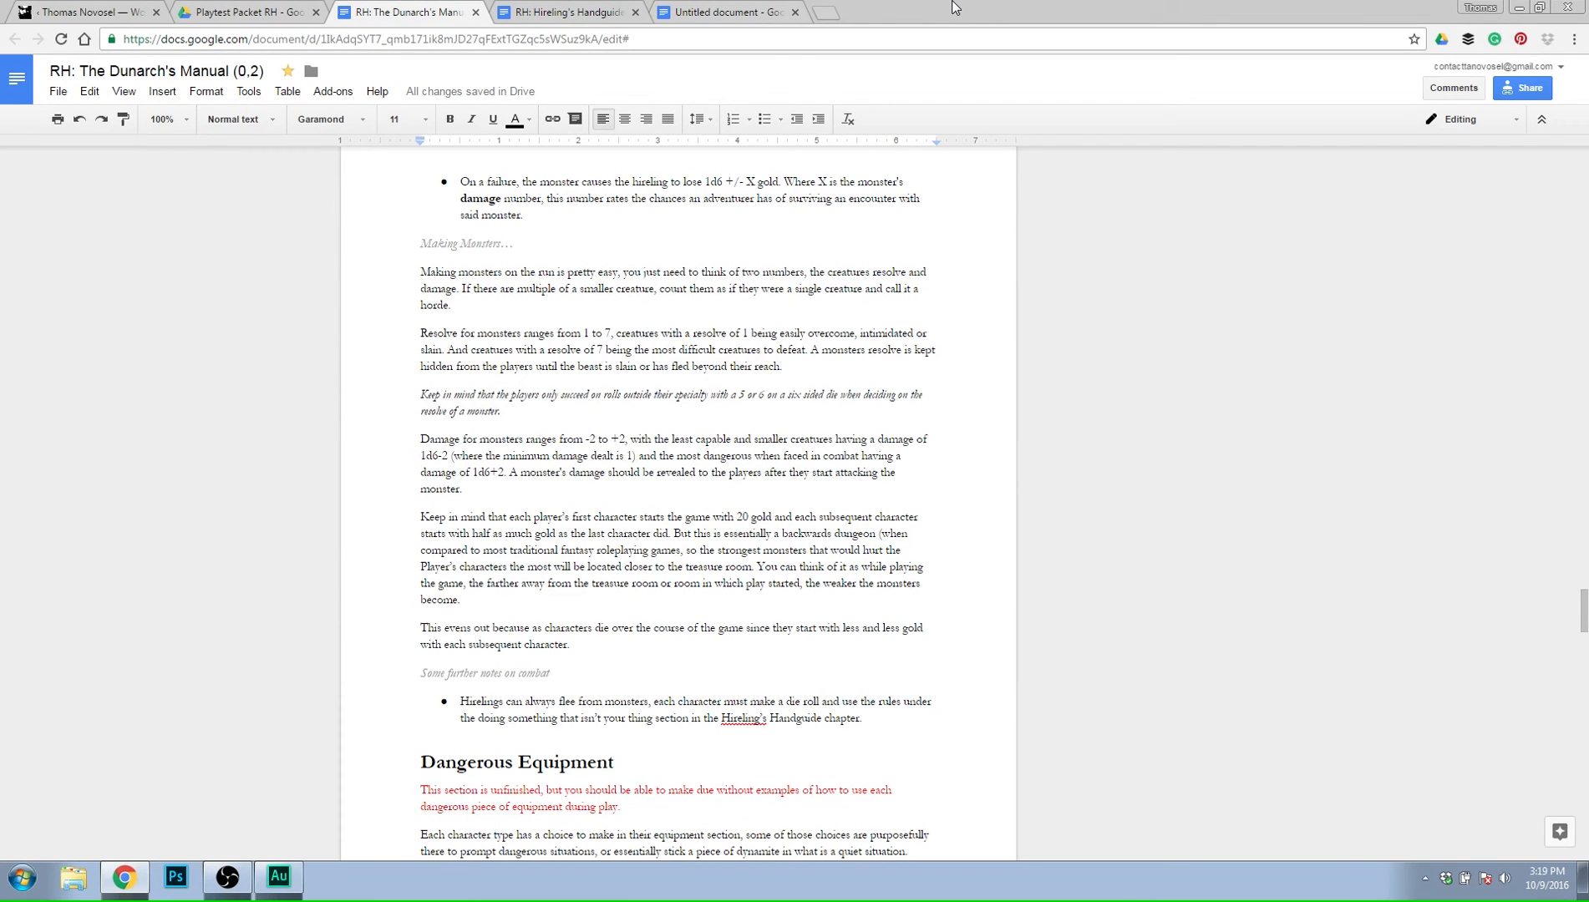
click(752, 11)
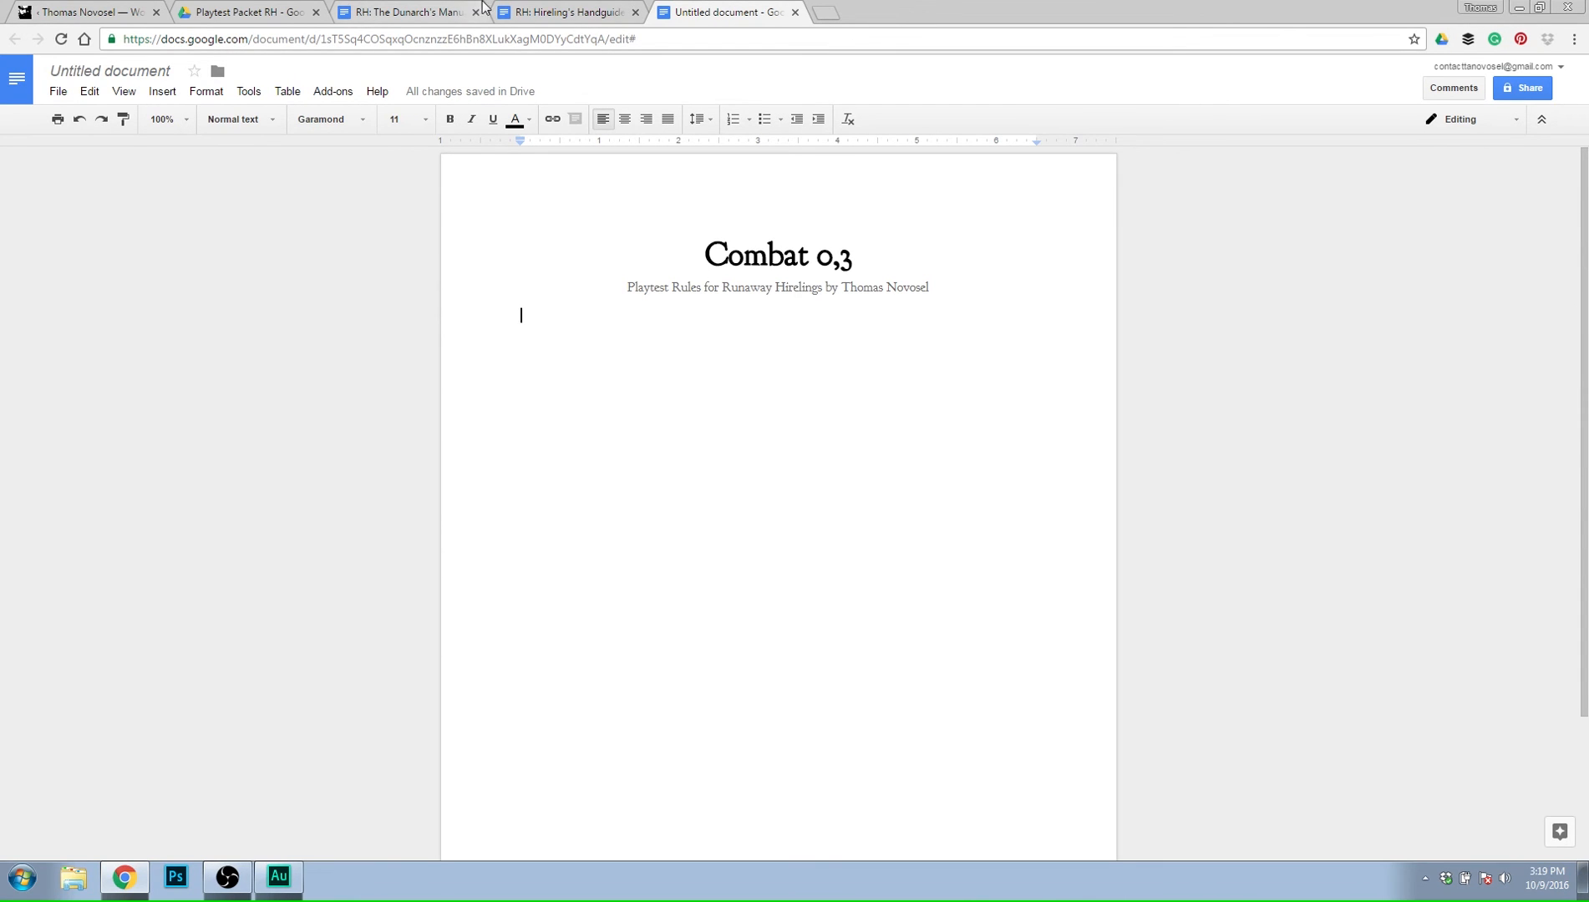
Examine the Hireling's Handguide rules on doing something that isn't your thing, including the Advantage or Disadvantage roll paragraph.
click(568, 12)
scroll(549, 580, down, 10)
scroll(635, 547, up, 13)
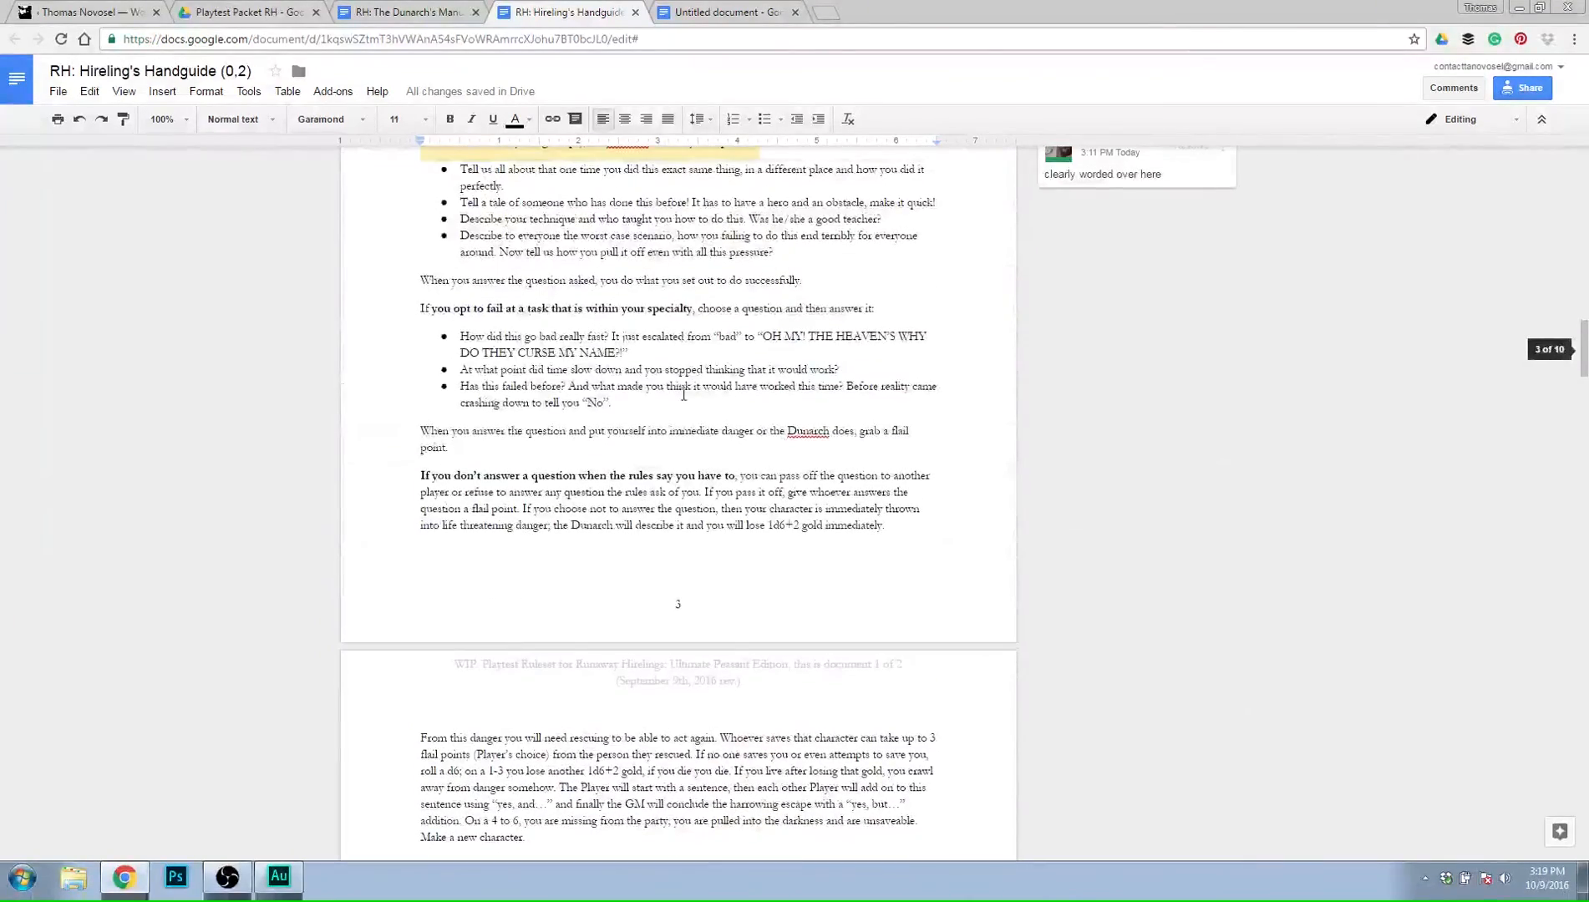
scroll(638, 546, up, 4)
scroll(666, 389, down, 9)
scroll(665, 390, down, 2)
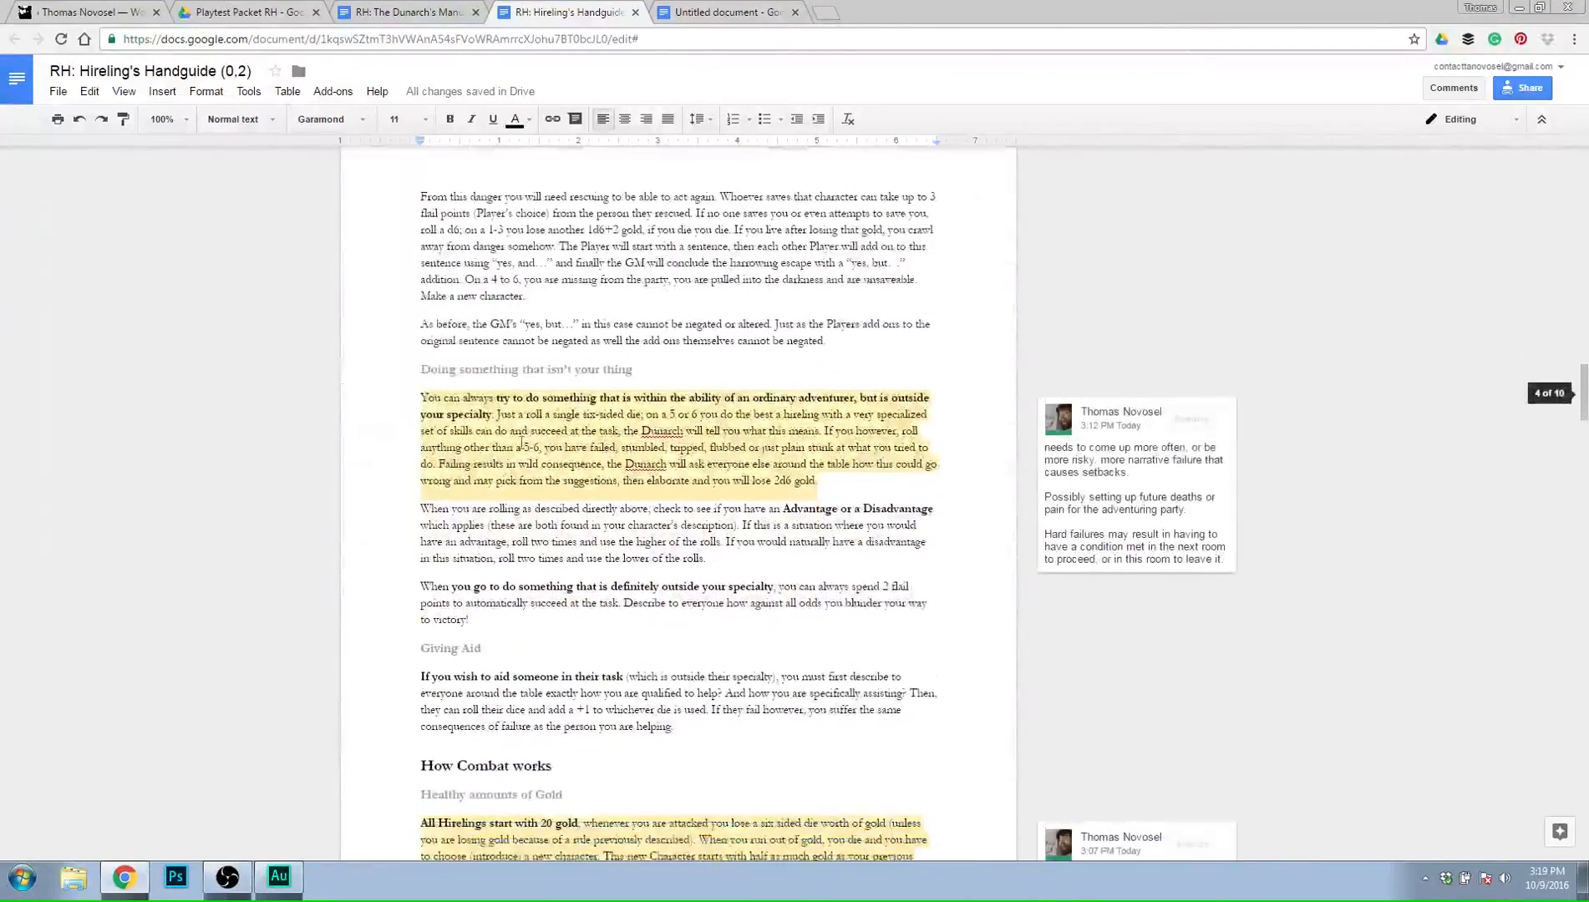
click(543, 378)
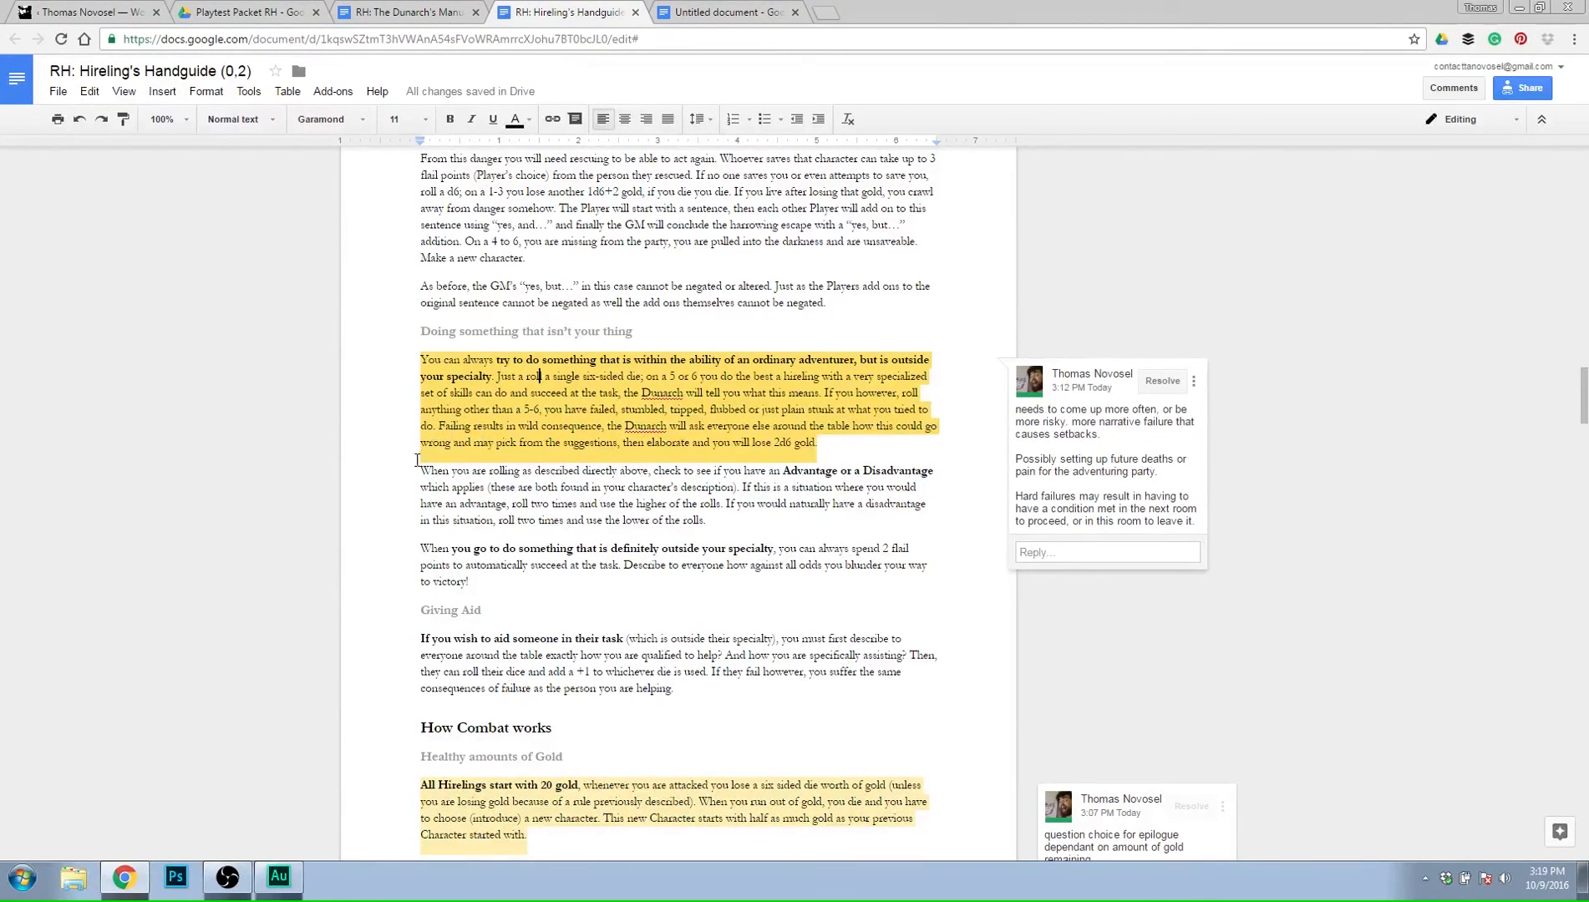
click(604, 495)
double_click(897, 474)
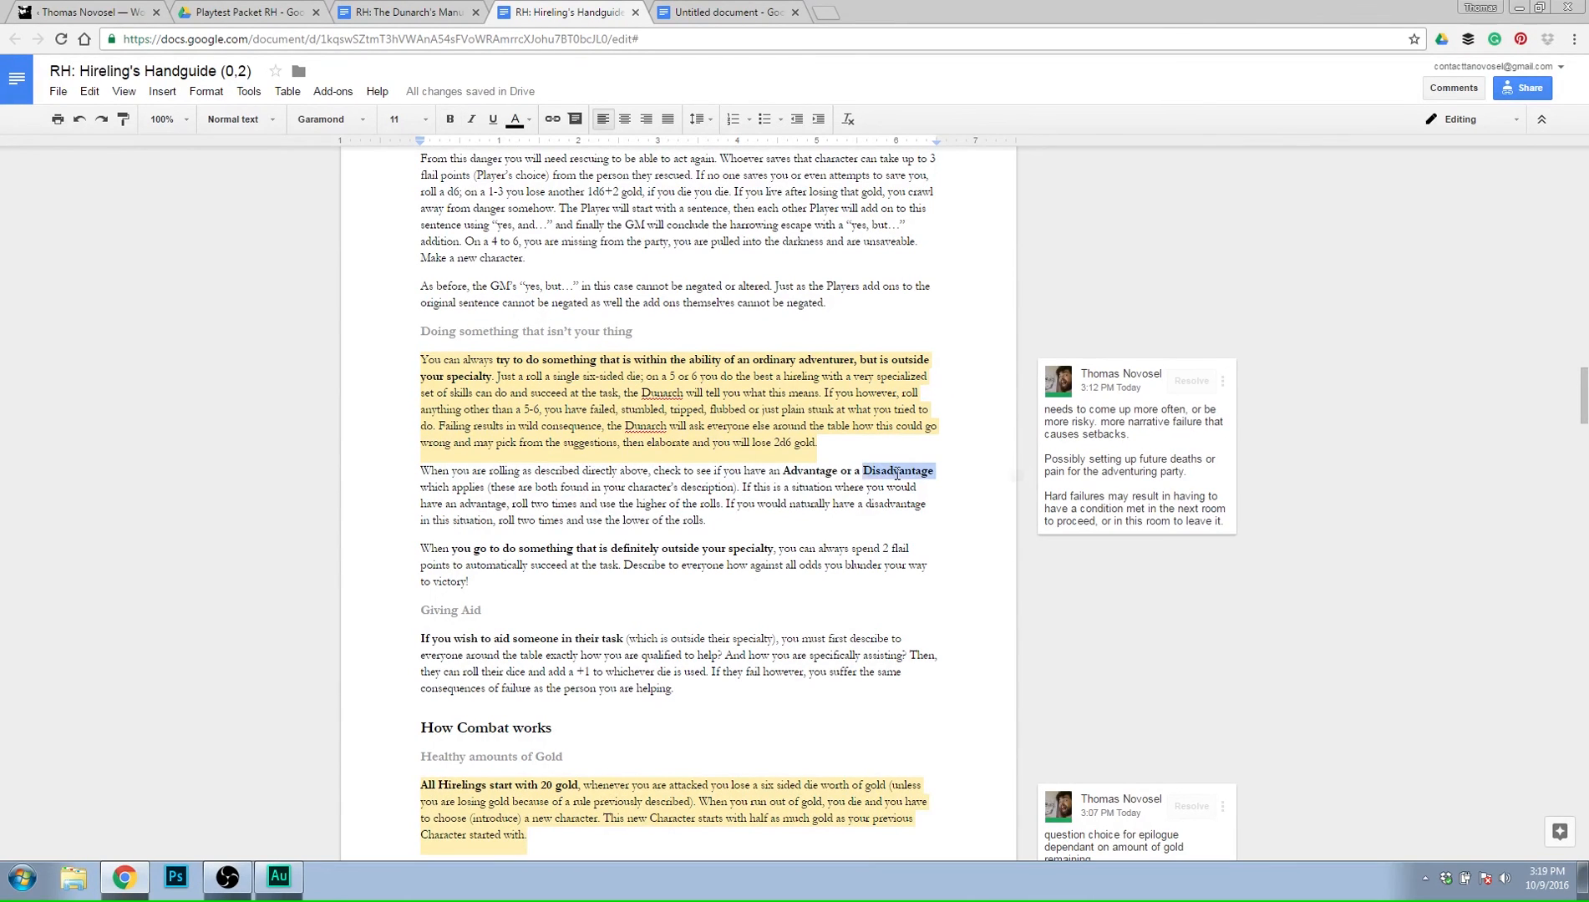
triple_click(896, 474)
click(854, 506)
click(816, 525)
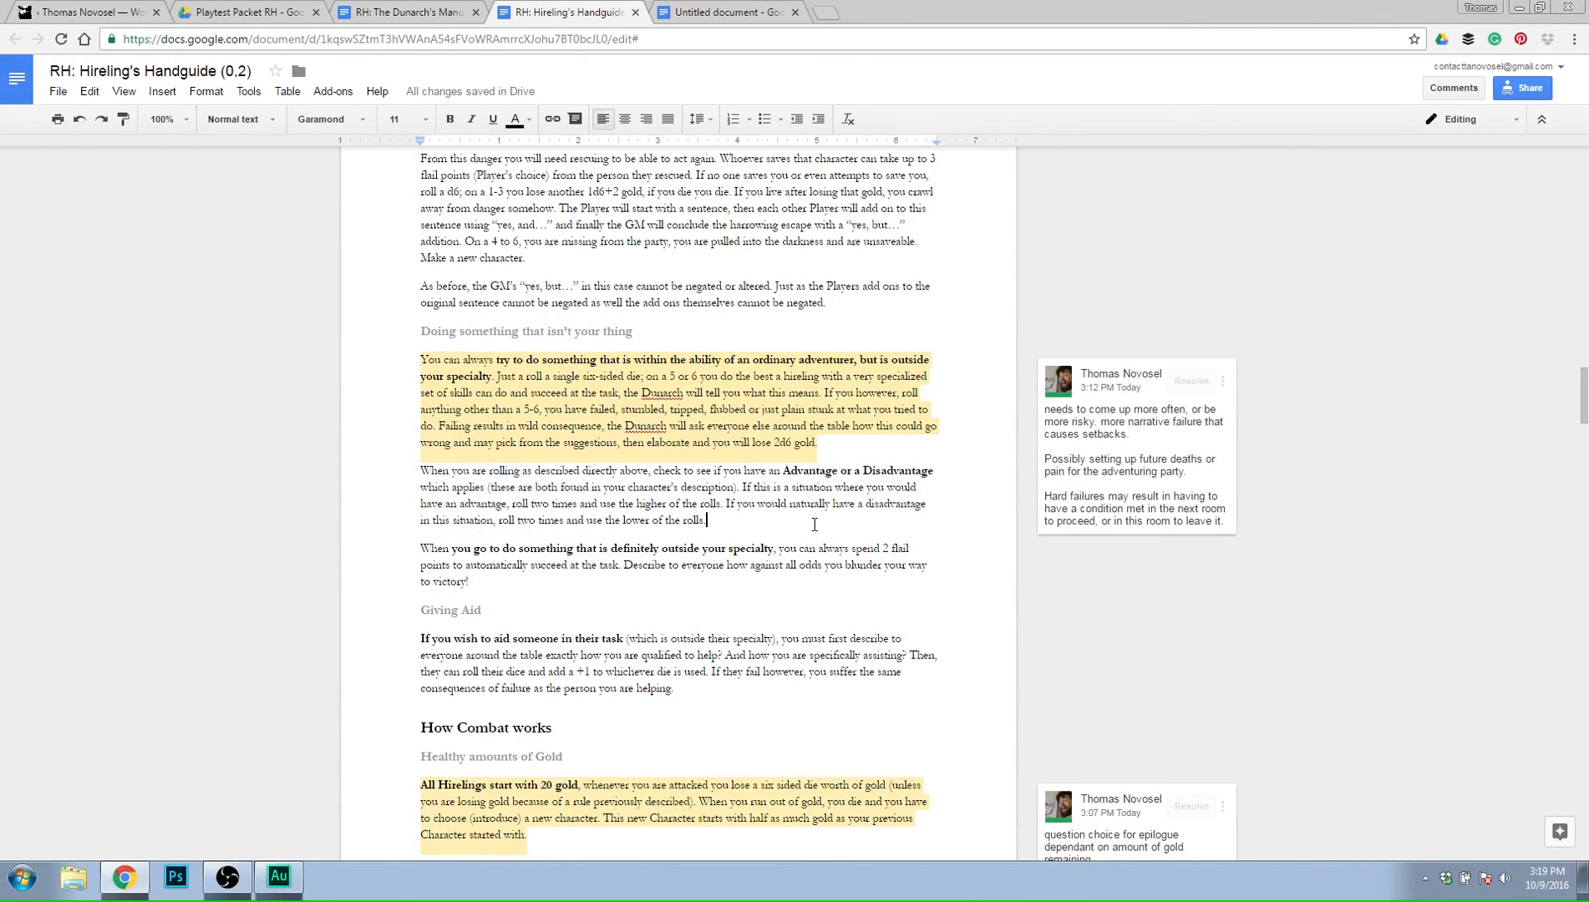
Begin the Combat 0,3 body text with "When you are in a perilous situation with an opposing force or a".
click(705, 8)
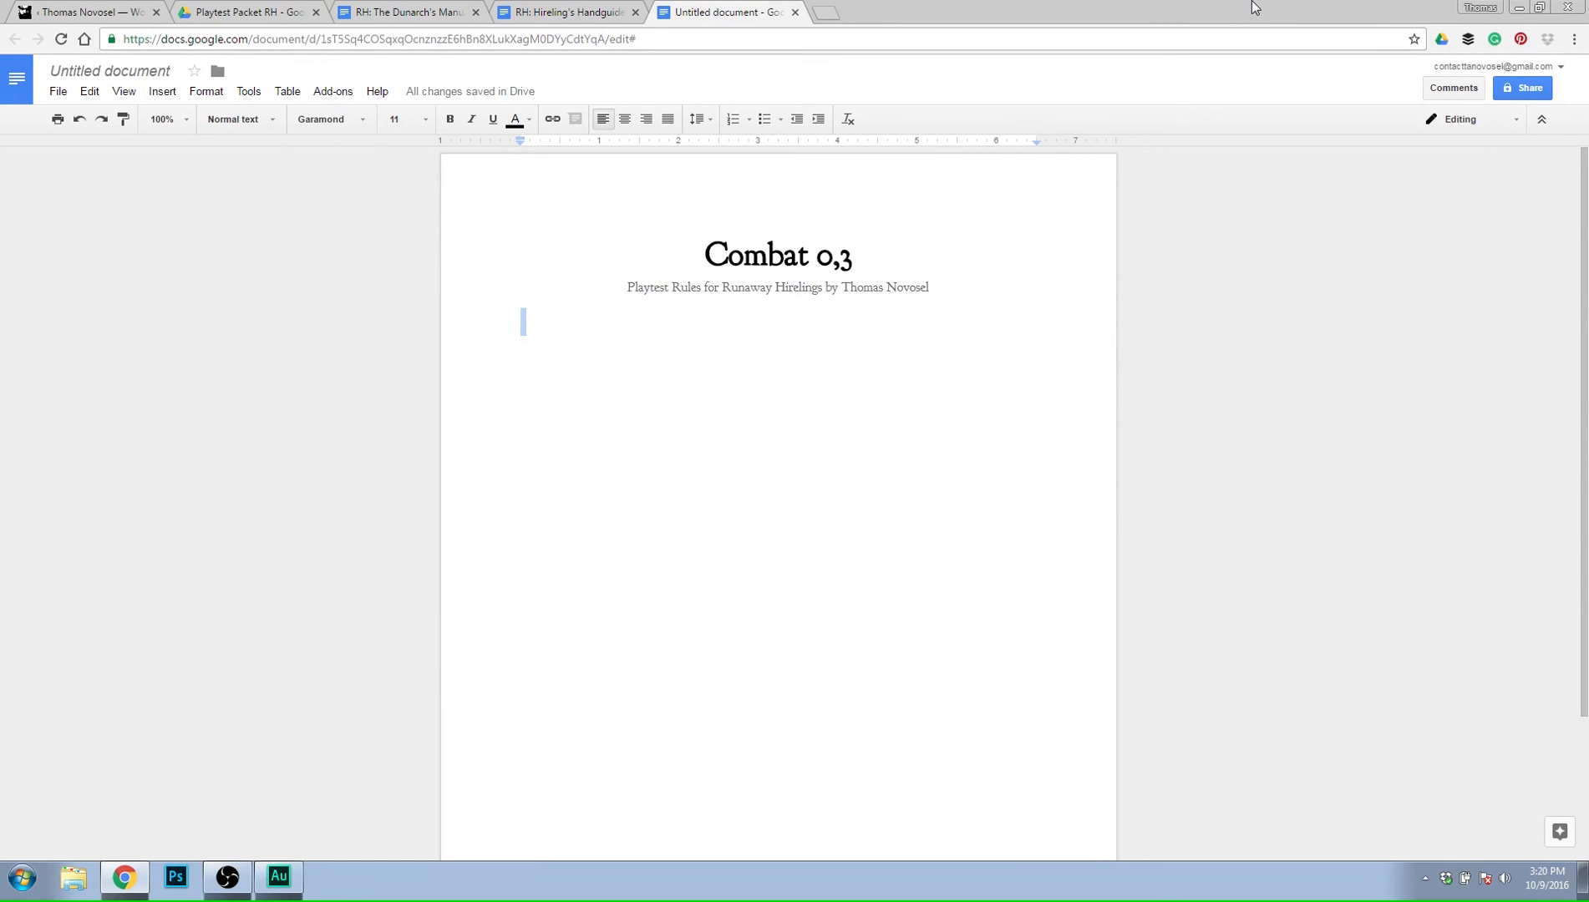
click(842, 461)
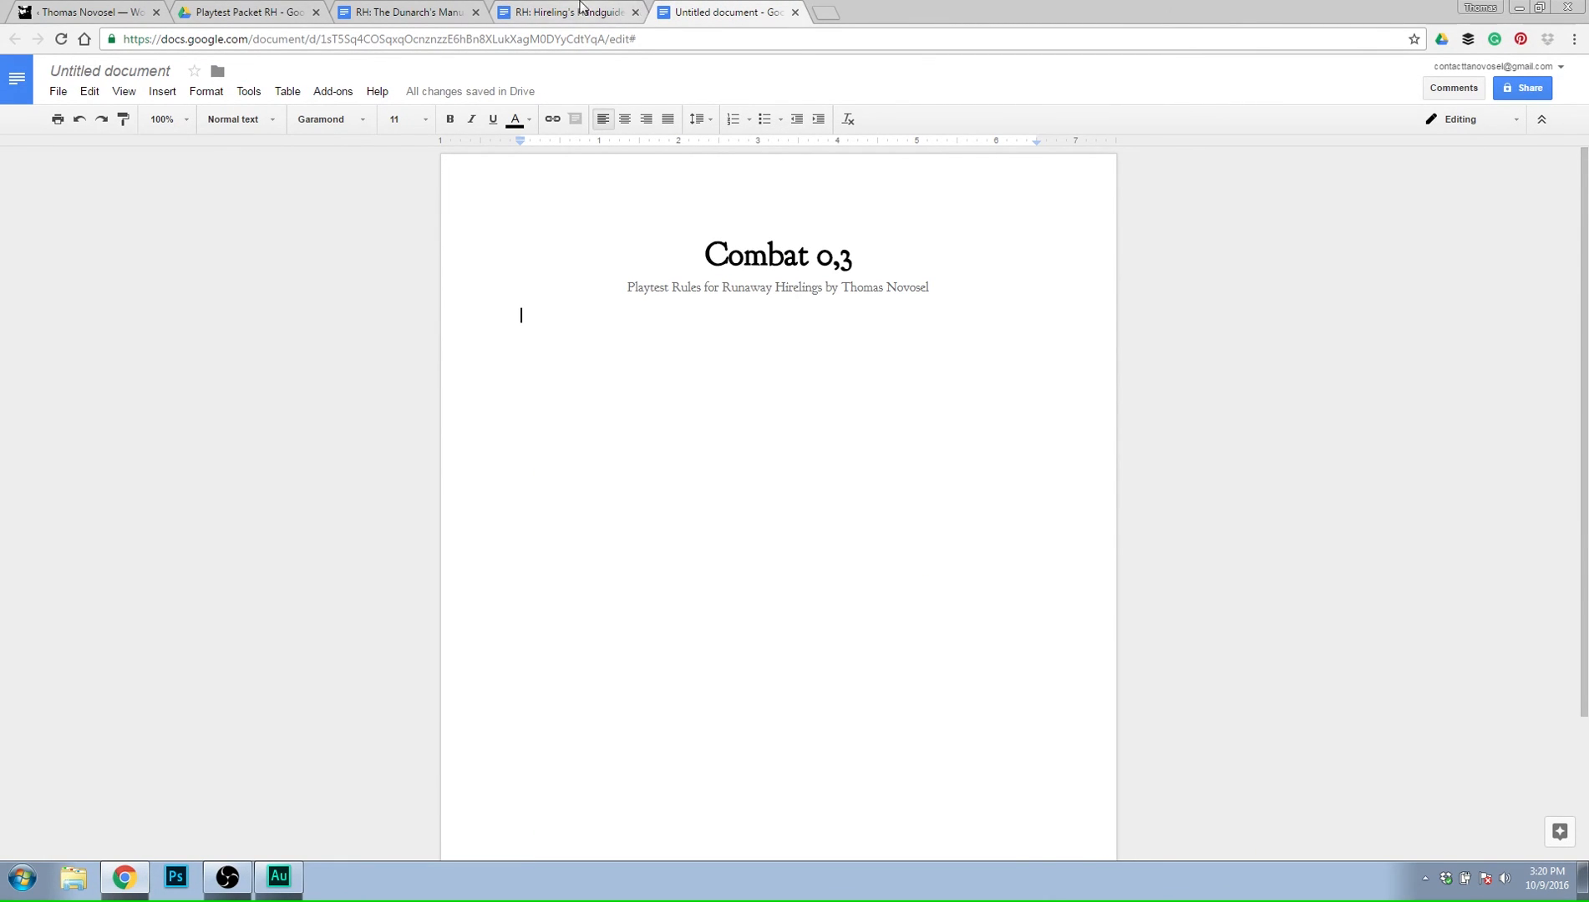
click(583, 8)
click(693, 10)
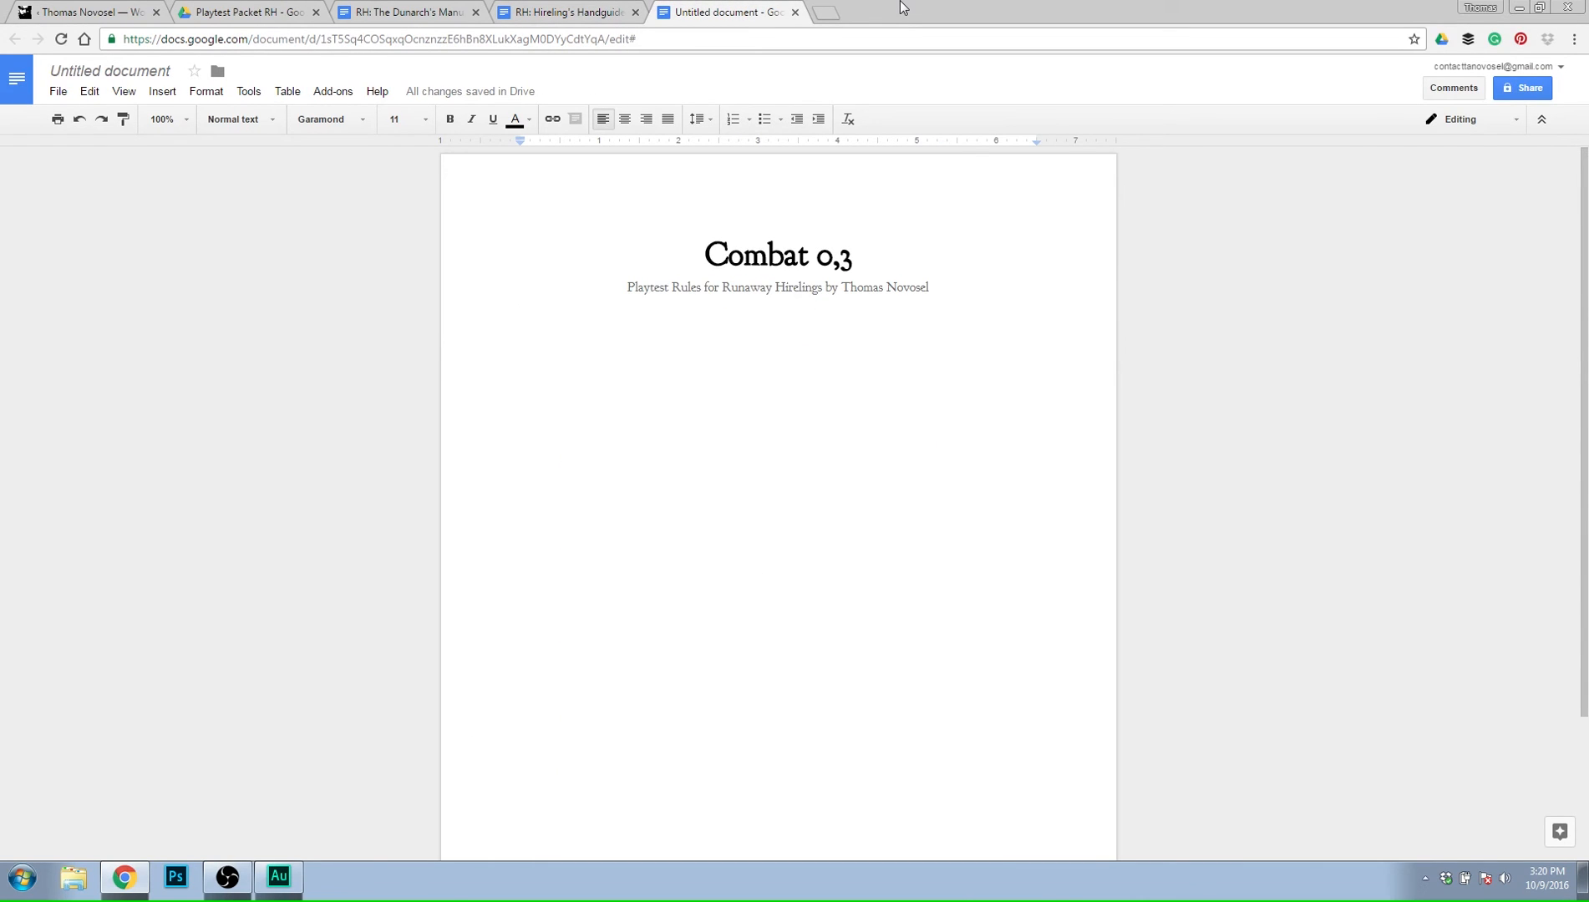
text(When you are in a pen)
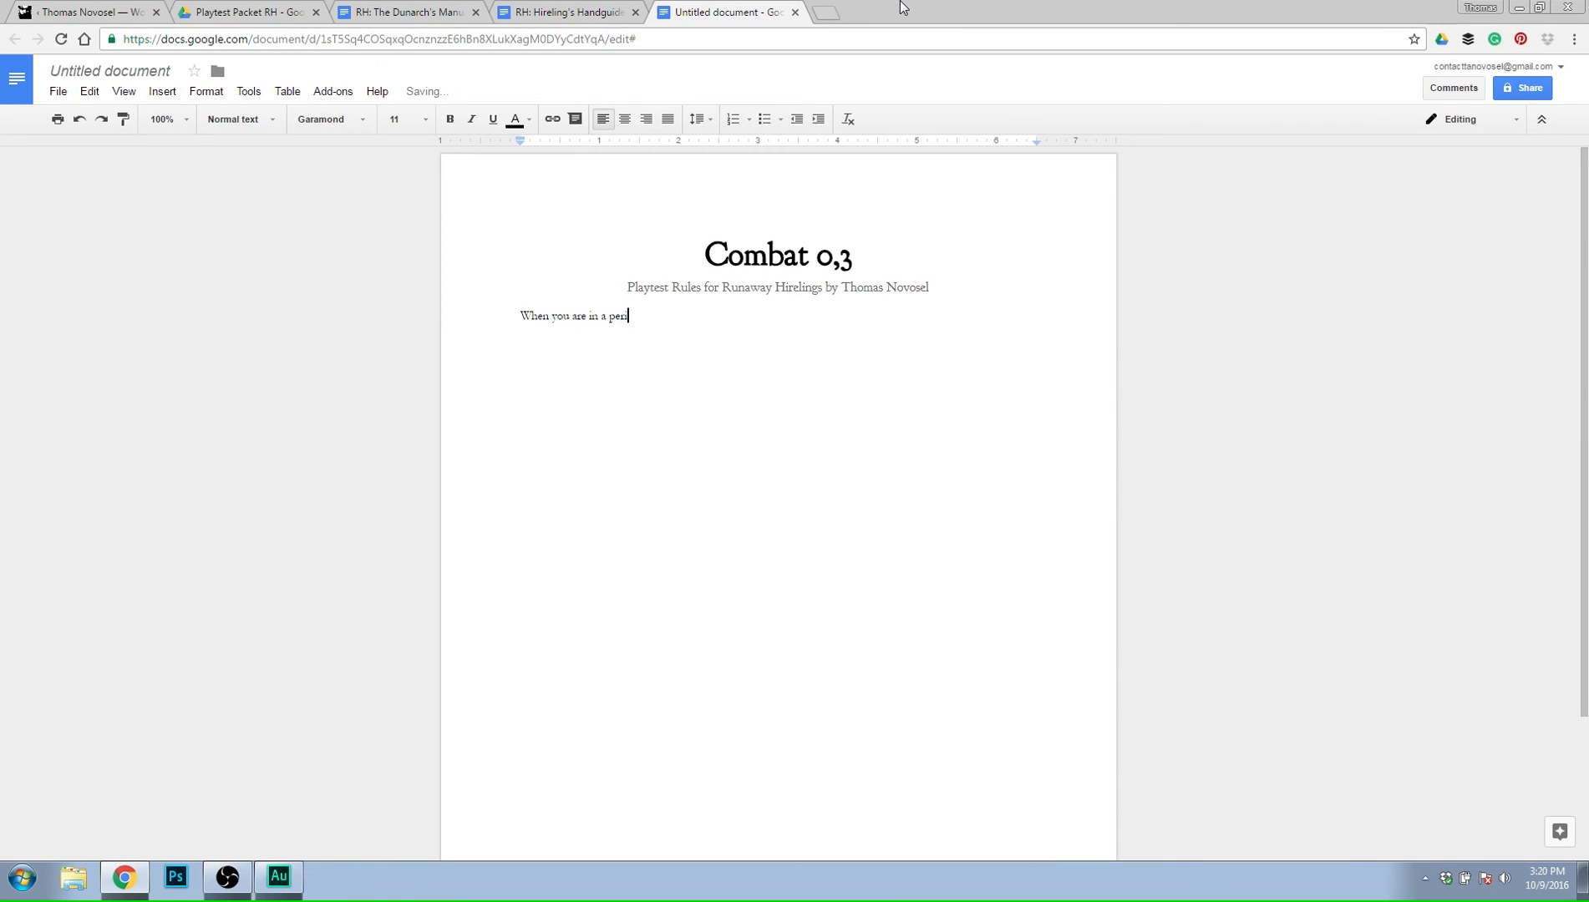
text(ilous situat)
text(ion )
text(with out)
key(BackSpace)
key(BackSpace)
key(BackSpace)
text(an opposing force or a)
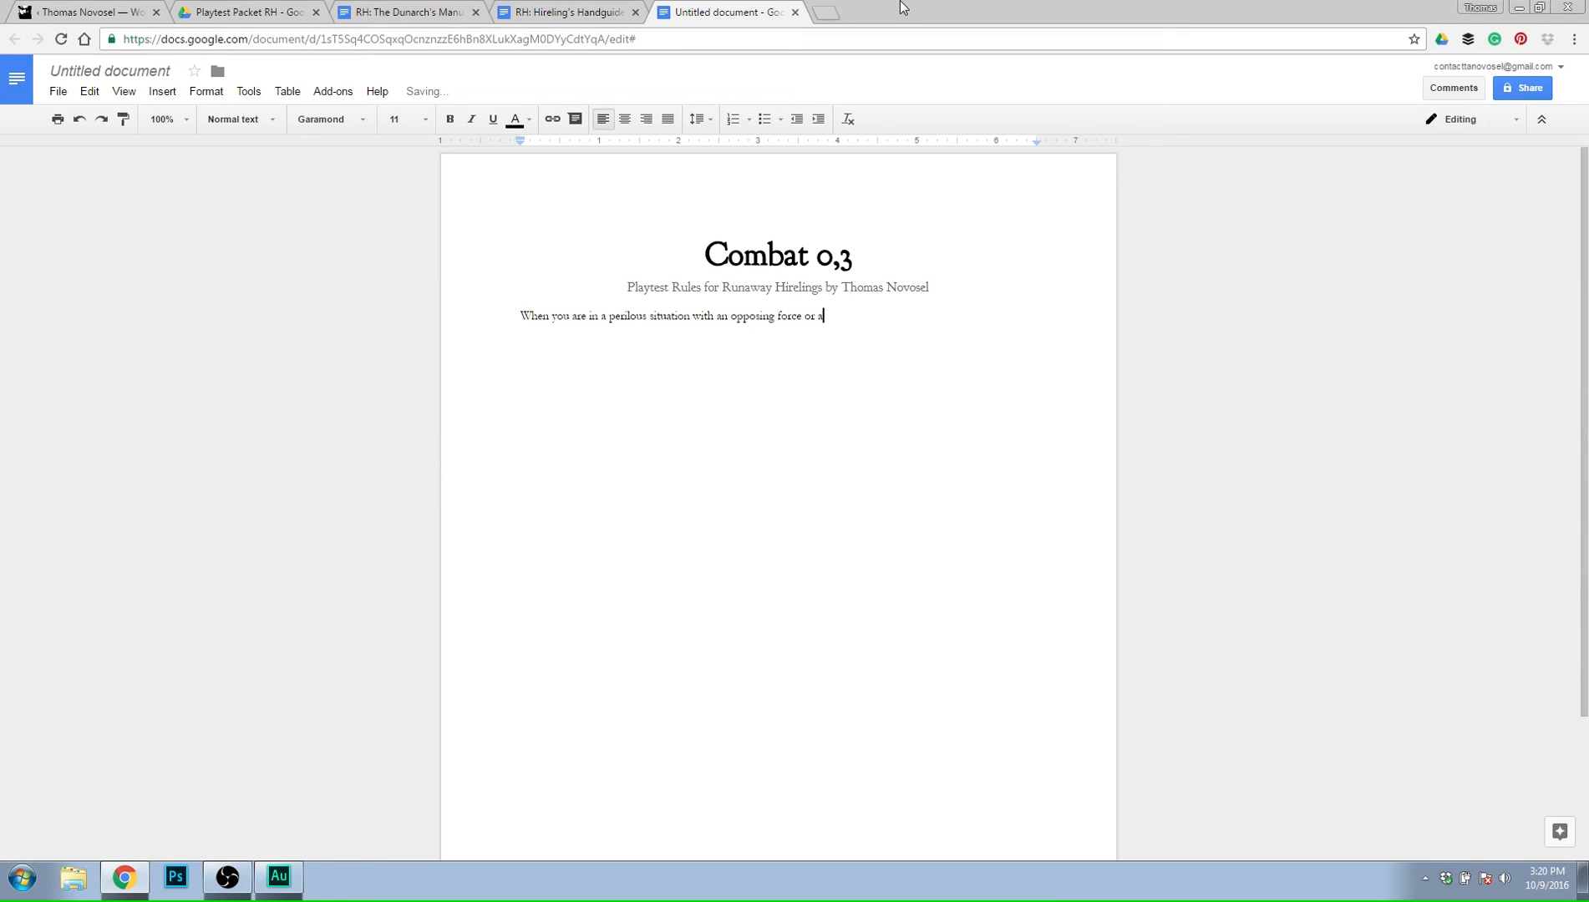
Reword the text after "perilous situation" to "with forces that threaten to harm you if disturbed or".
key(BackSpace)
key(BackSpace)
key(BackSpace)
key(BackSpace)
key(BackSpace)
key(BackSpace)
key(BackSpace)
key(BackSpace)
key(BackSpace)
key(BackSpace)
key(BackSpace)
key(BackSpace)
key(BackSpace)
key(BackSpace)
key(BackSpace)
key(BackSpace)
key(BackSpace)
key(BackSpace)
key(BackSpace)
key(BackSpace)
text(with forces that threaten to harm you if distr)
key(BackSpace)
text(ur)
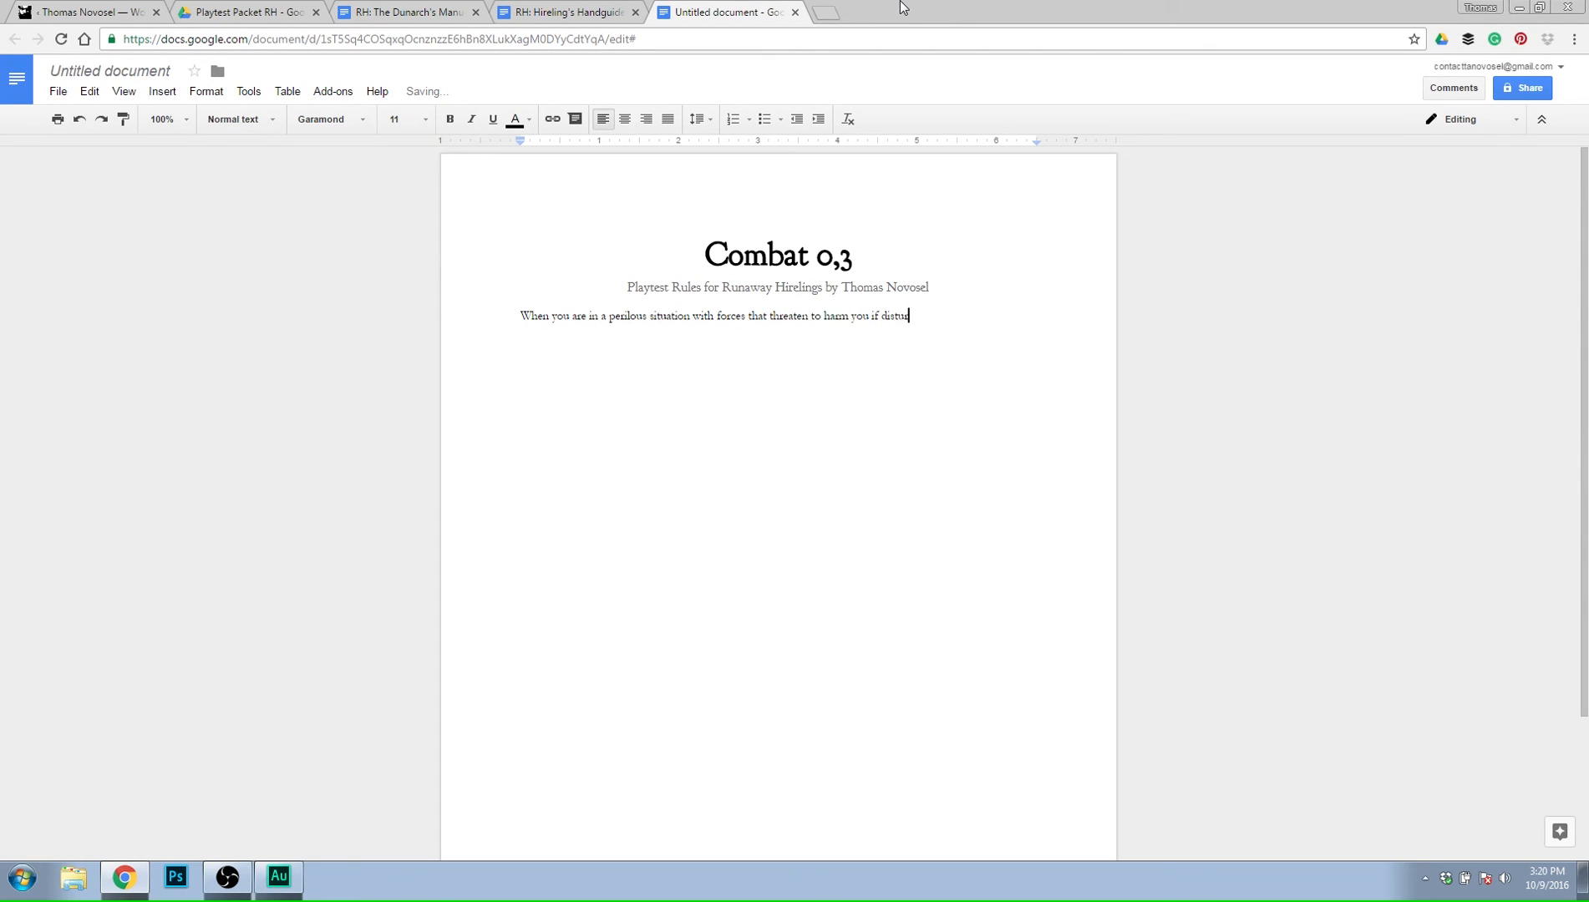
text(bed or enc o)
Cut the sentence back to "When you are in a" and continue it with "[XXXXXX], look around the table. If you".
key(BackSpace)
key(BackSpace)
key(BackSpace)
key(BackSpace)
key(BackSpace)
key(BackSpace)
key(BackSpace)
key(BackSpace)
key(BackSpace)
key(BackSpace)
key(BackSpace)
key(BackSpace)
key(BackSpace)
key(BackSpace)
key(BackSpace)
key(BackSpace)
key(BackSpace)
key(BackSpace)
key(BackSpace)
key(BackSpace)
key(BackSpace)
key(BackSpace)
key(BackSpace)
key(BackSpace)
key(BackSpace)
key(BackSpace)
key(BackSpace)
key(BackSpace)
key(BackSpace)
key(BackSpace)
key(BackSpace)
key(BackSpace)
key(BackSpace)
key(BackSpace)
key(BackSpace)
key(BackSpace)
key(BackSpace)
key(BackSpace)
key(BackSpace)
key(BackSpace)
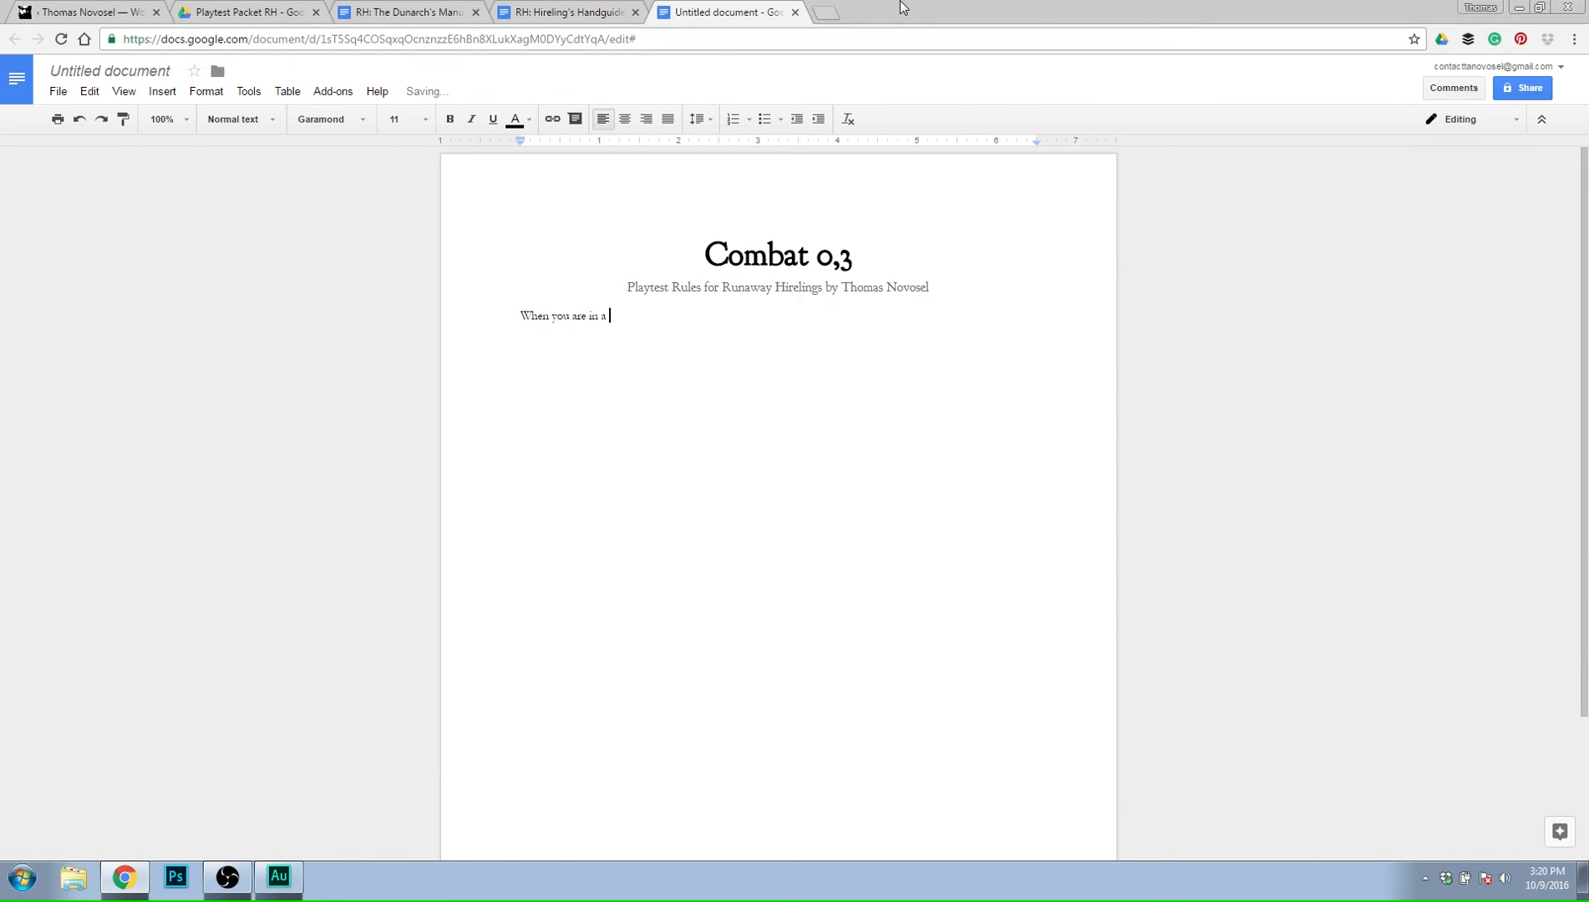
text([XXXXXXX], look around the table. If )
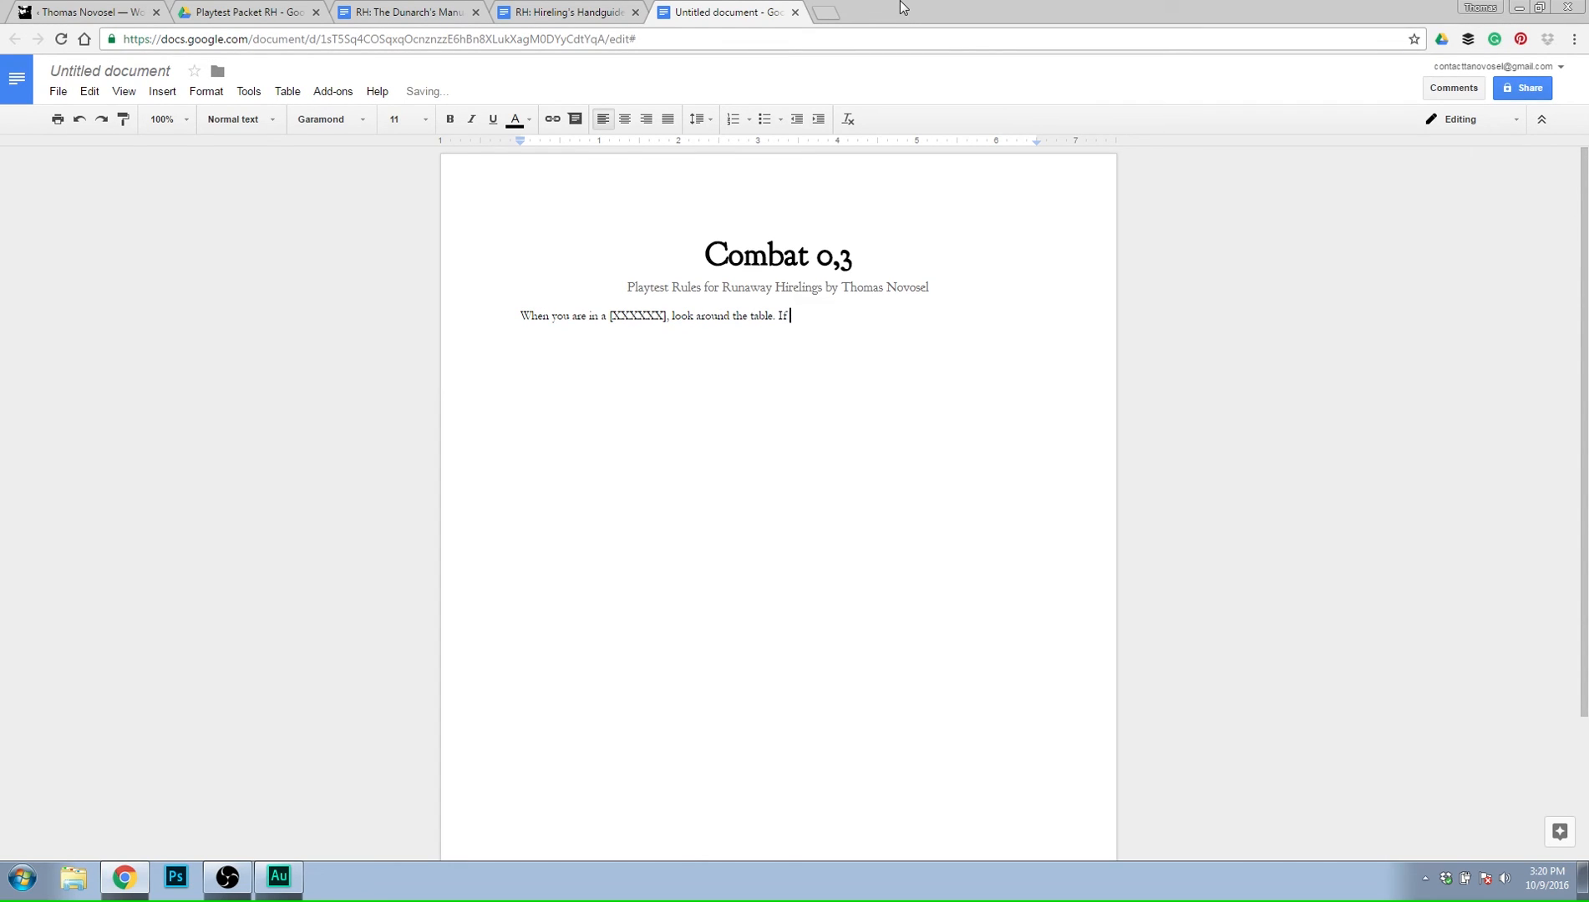
text(you have a flail po)
text(n)
Write the flail point rule as "have a flail point add +1 to your die roll for every 1 spent".
key(BackSpace)
key(BackSpace)
text(oint )
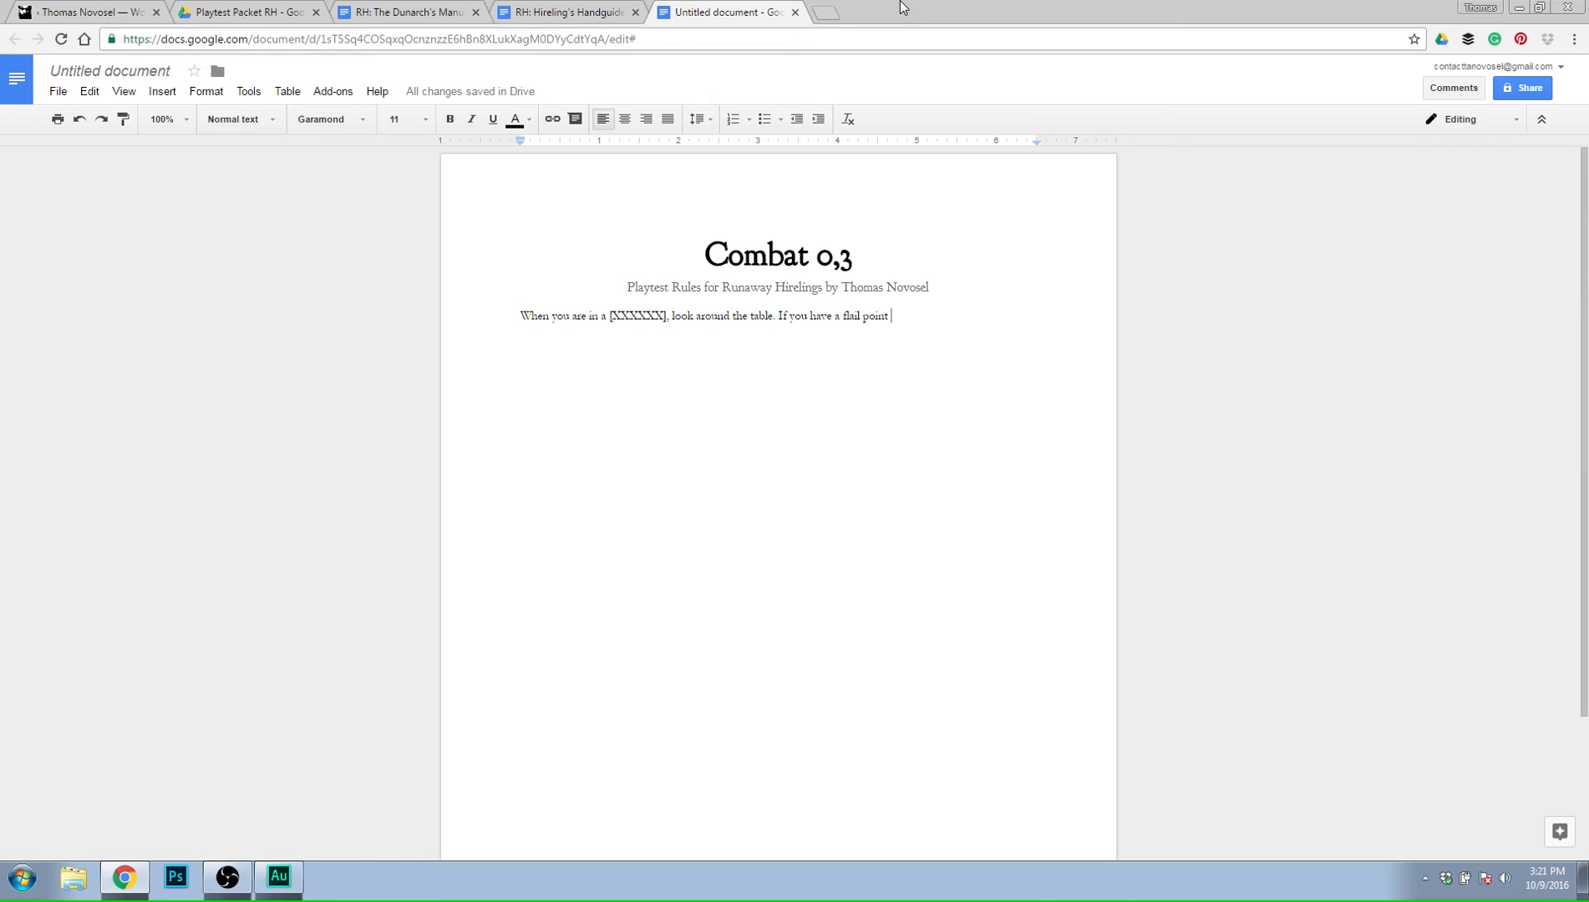
text(add +1 to your di)
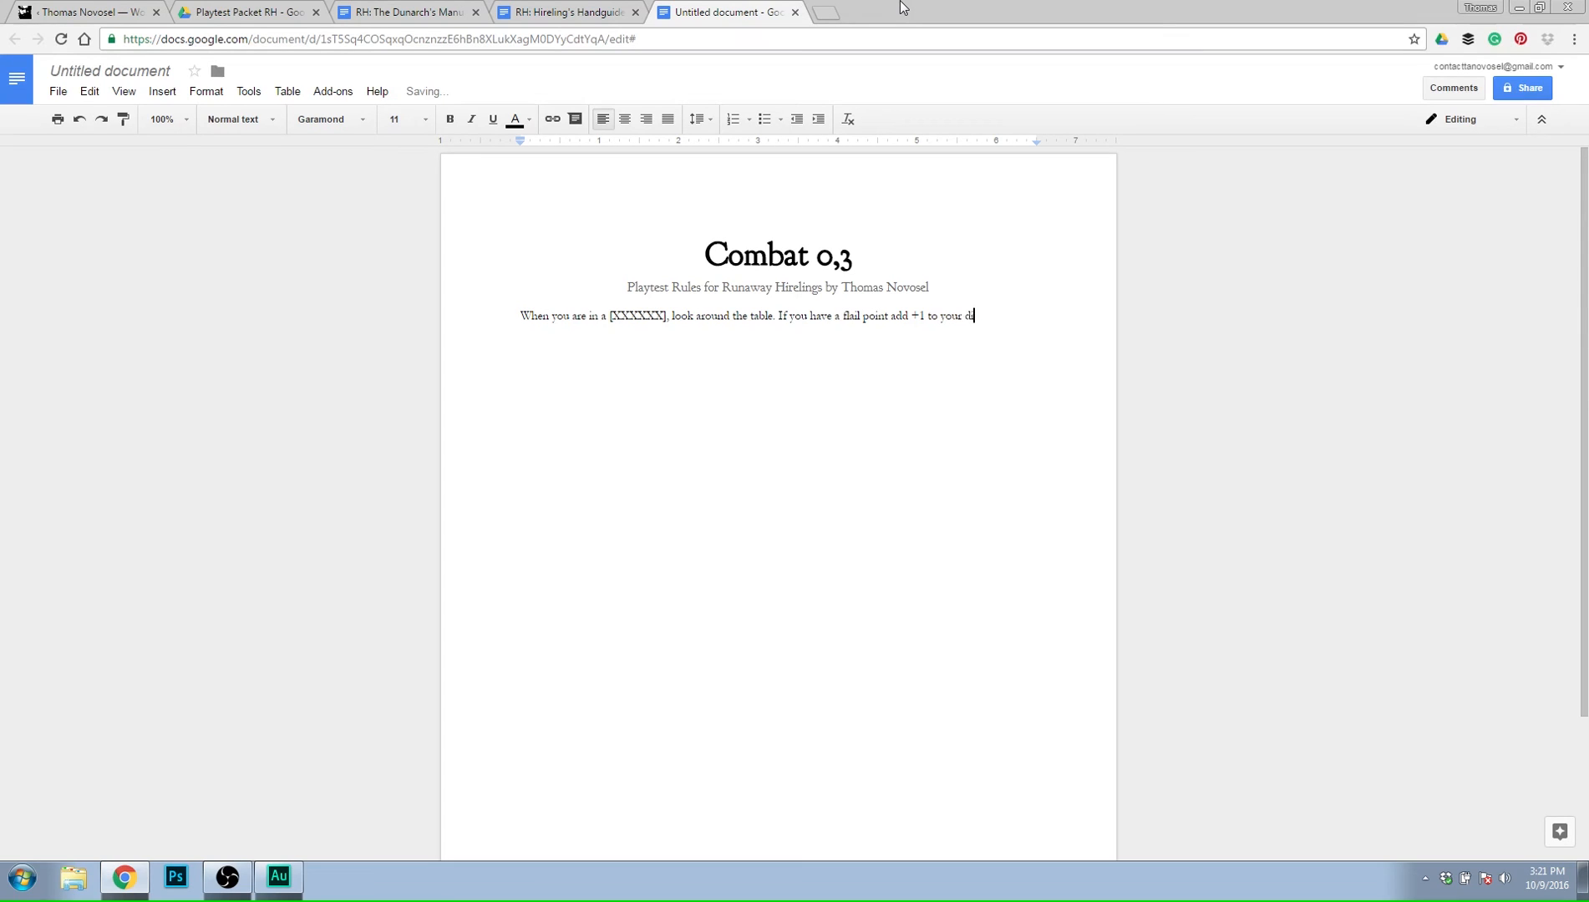
text(e roll for ever)
text(y )
text(1)
text( spent. I)
Continue the flail point sentence with ", then roll a d6 after making".
key(BackSpace)
key(BackSpace)
key(BackSpace)
text(, then roll a d5)
key(BackSpace)
text(6)
key(BackSpace)
text(after mak)
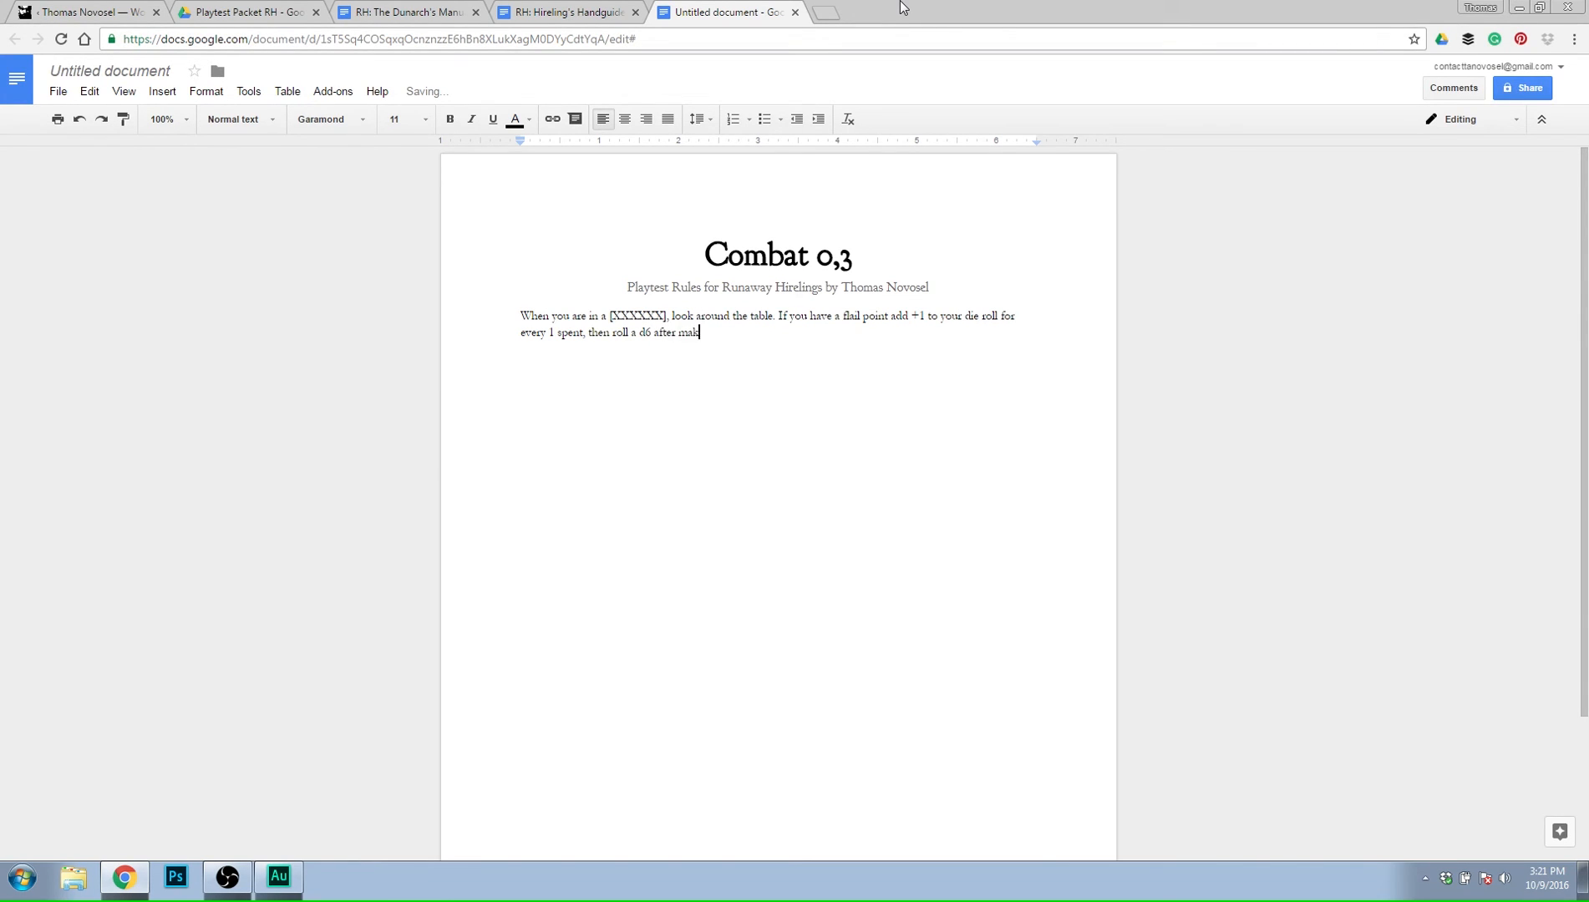
text(ing it clear to everyone what your intentions )
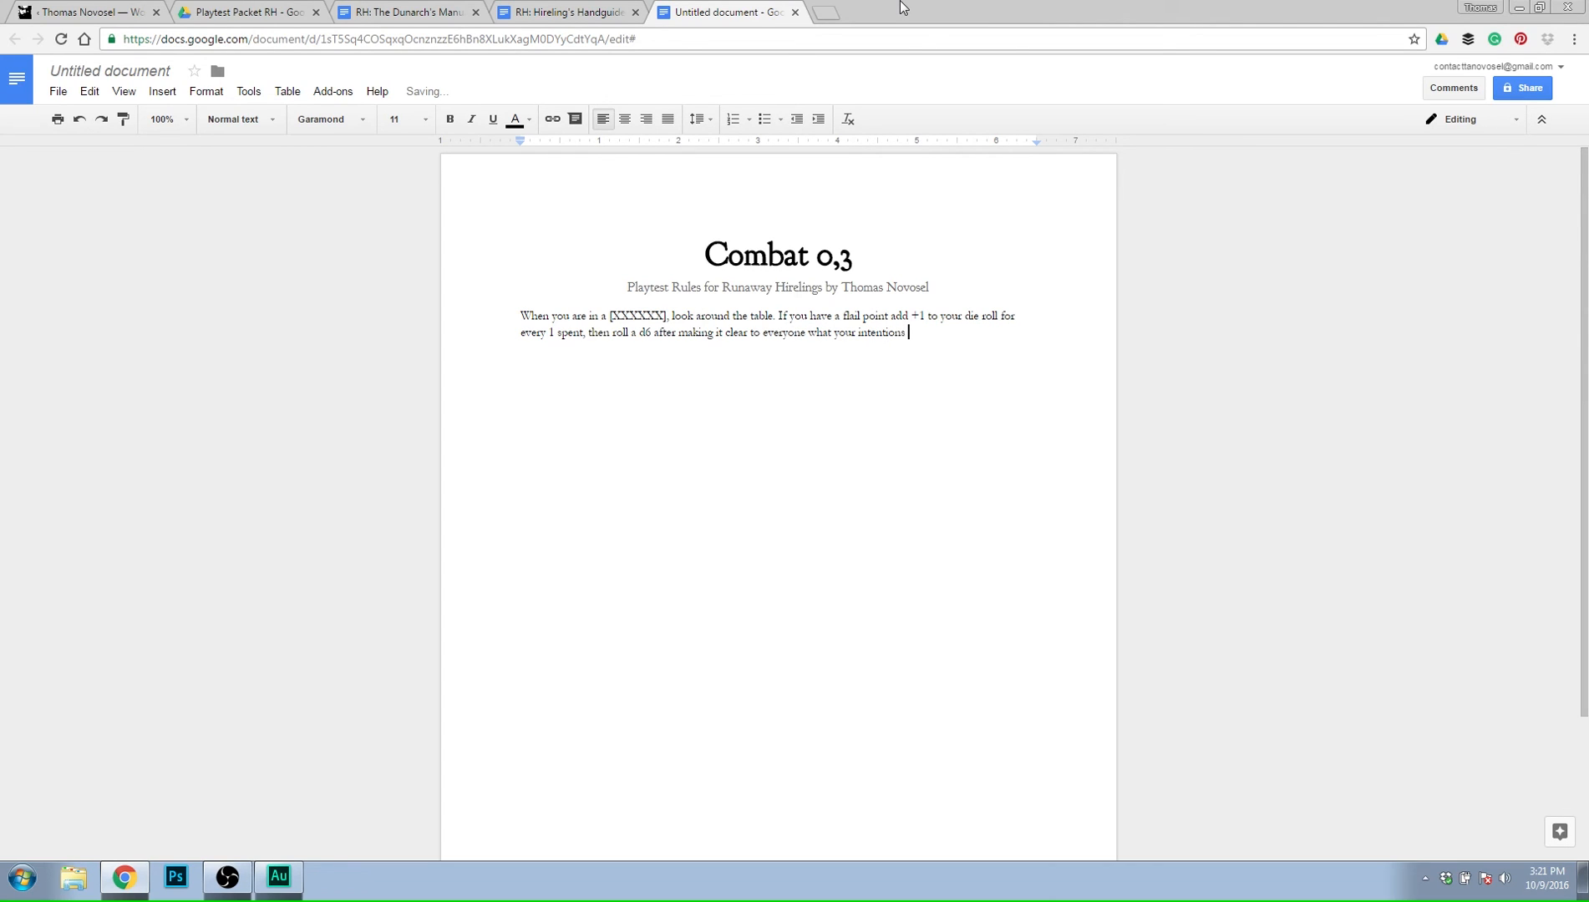
text(are fo)
text(r confi)
text(onting )
text(this deadly )
text(situation)
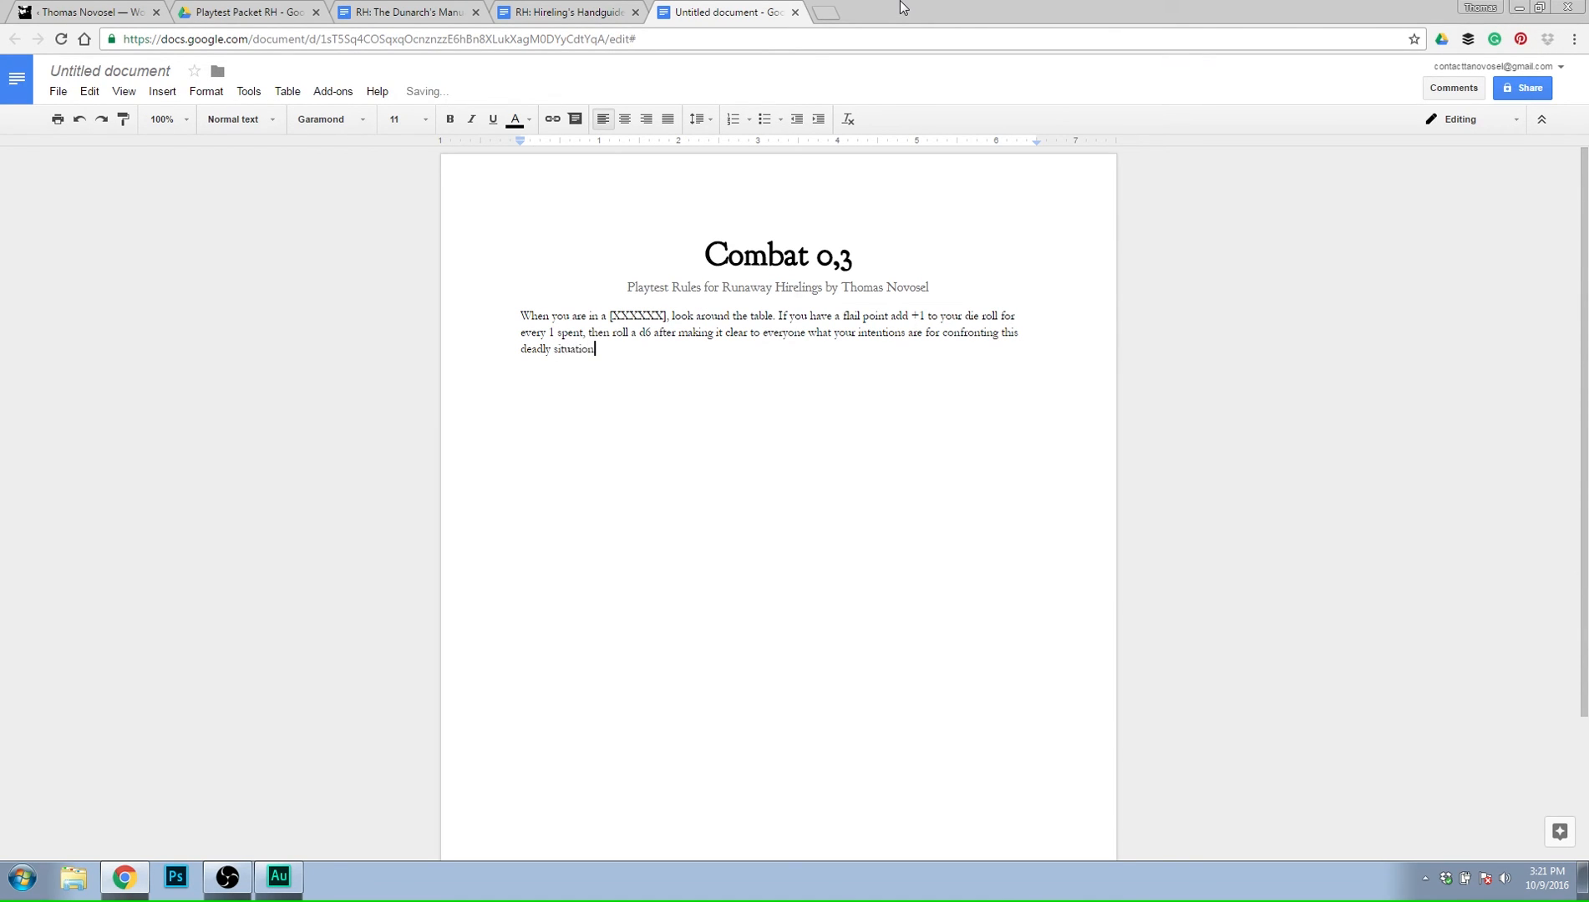
text(.)
Replace the bracketed X placeholder in the first sentence with "situation where the danger threatens your life,".
click(601, 315)
key(Left)
key(BackSpace)
key(BackSpace)
key(BackSpace)
key(BackSpace)
key(BackSpace)
key(BackSpace)
key(BackSpace)
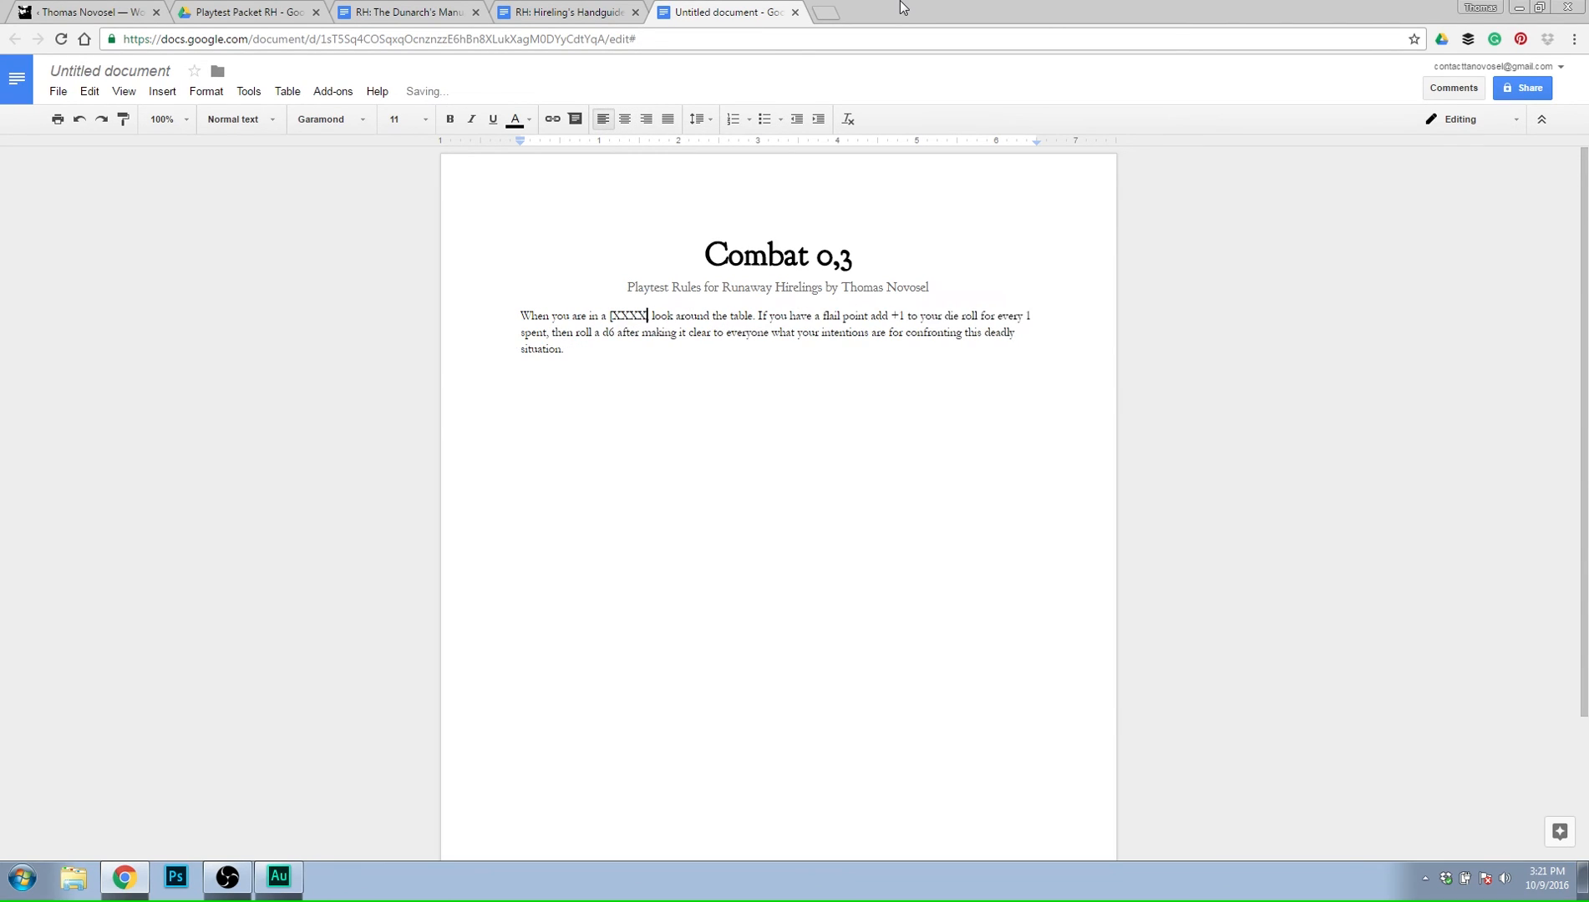
key(BackSpace)
key(Delete)
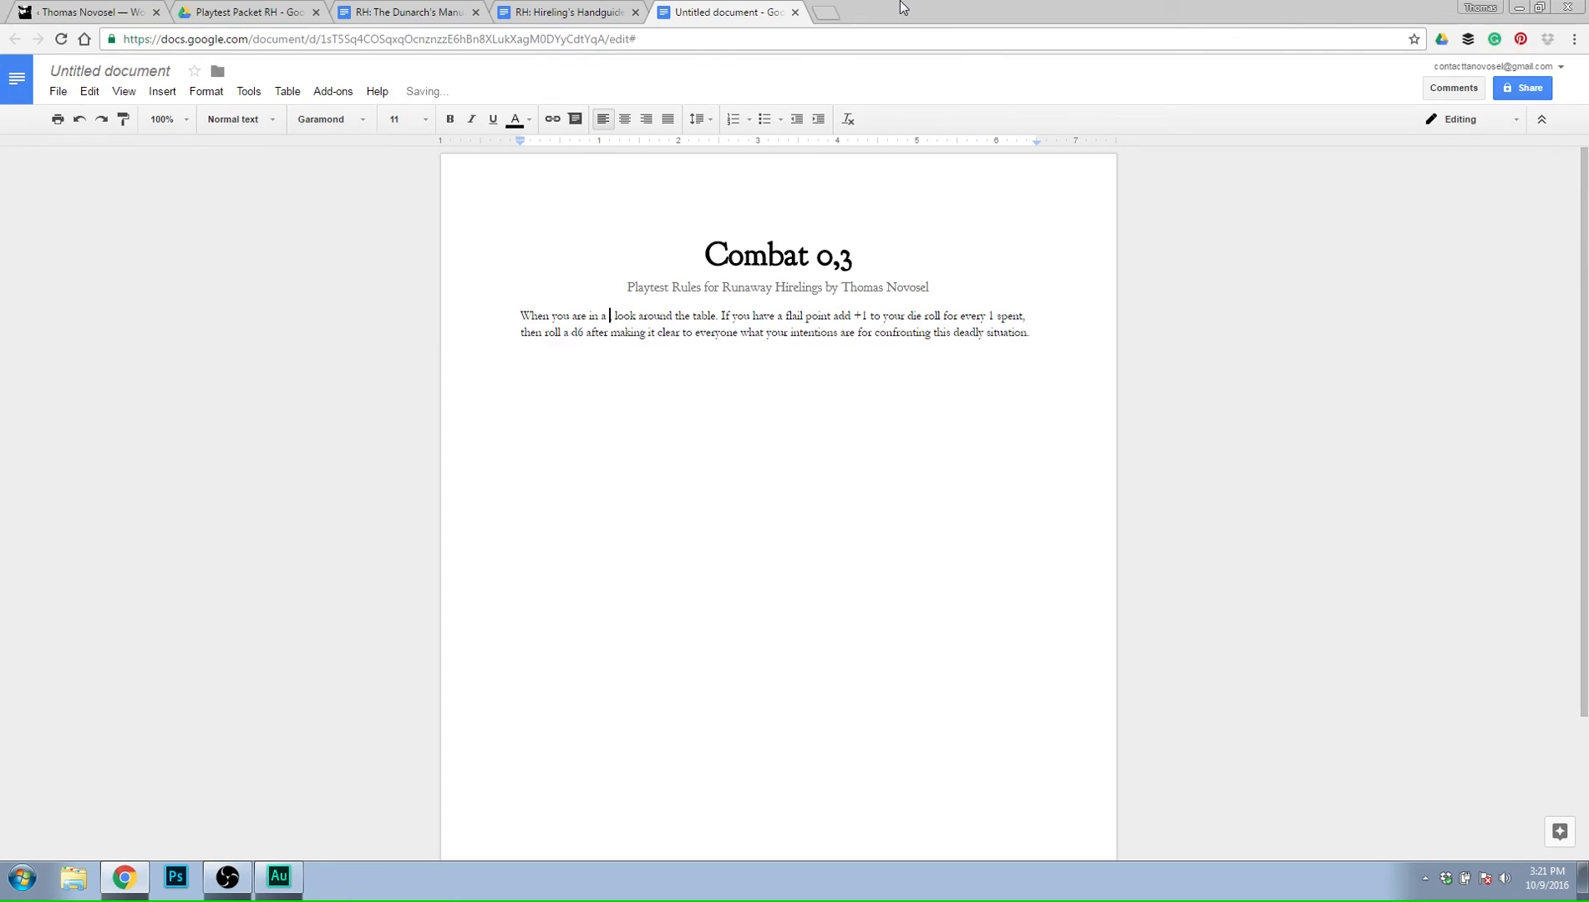
text(situation where)
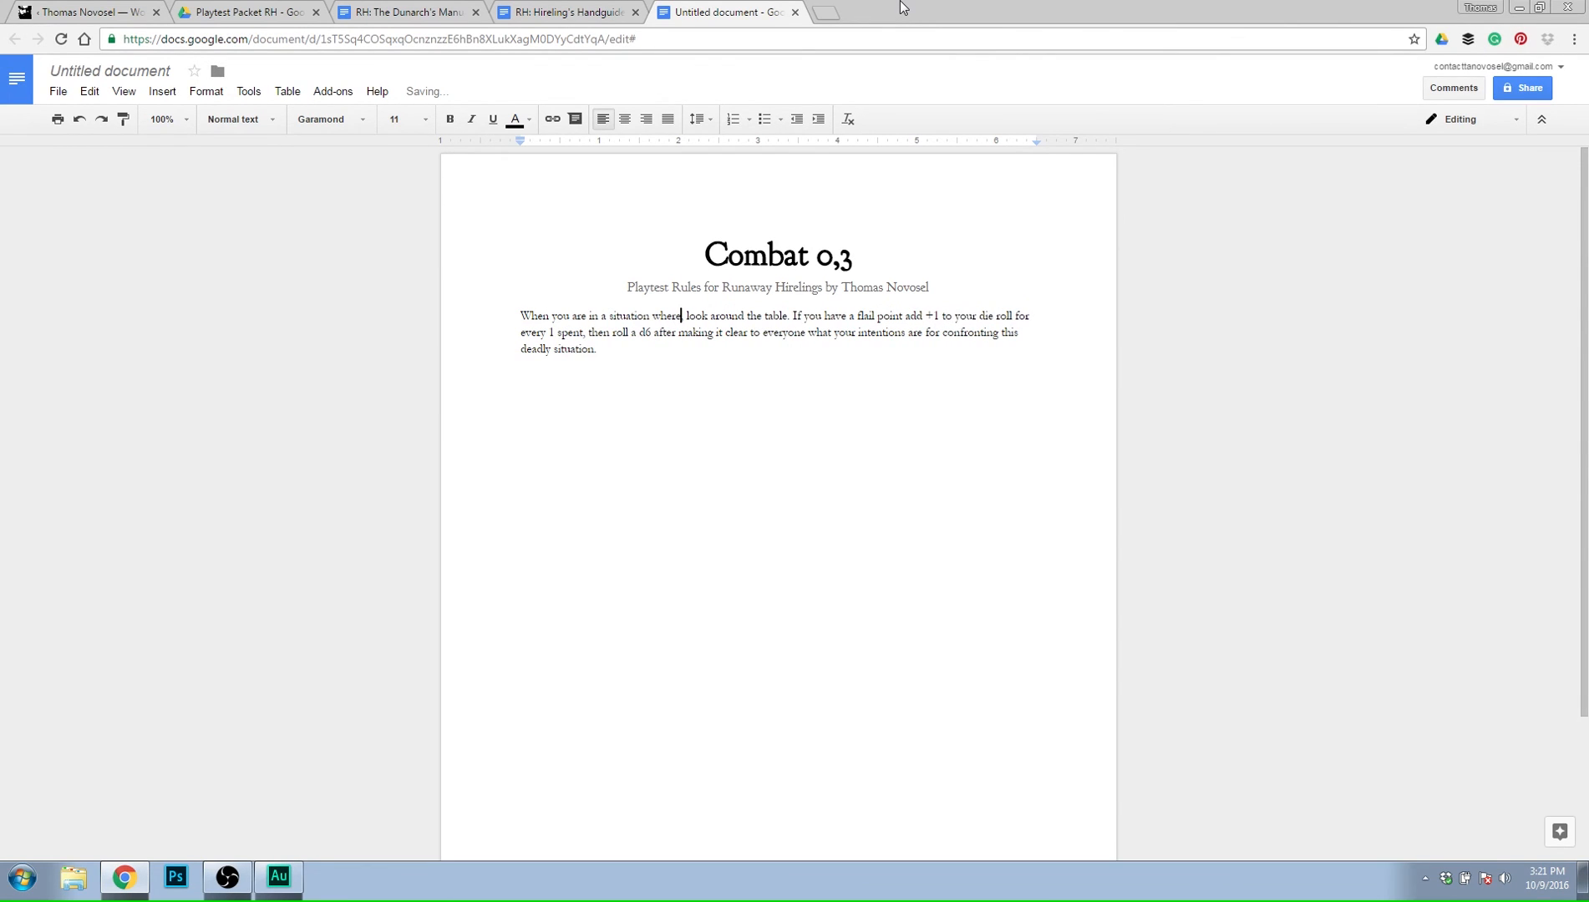
text( the danger th)
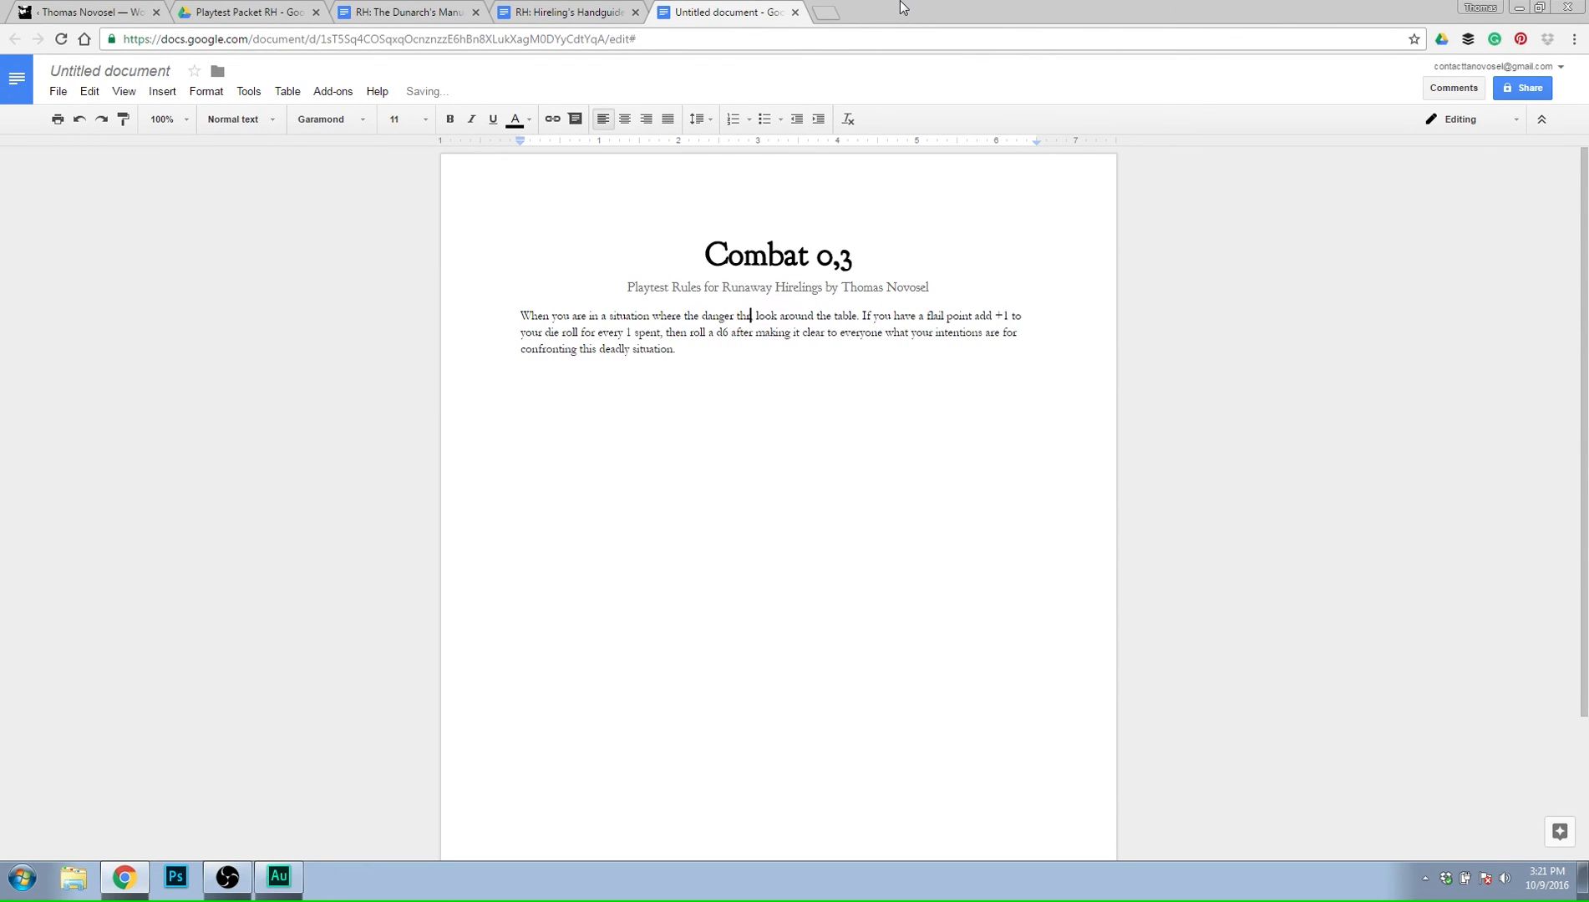
text(reatens your l)
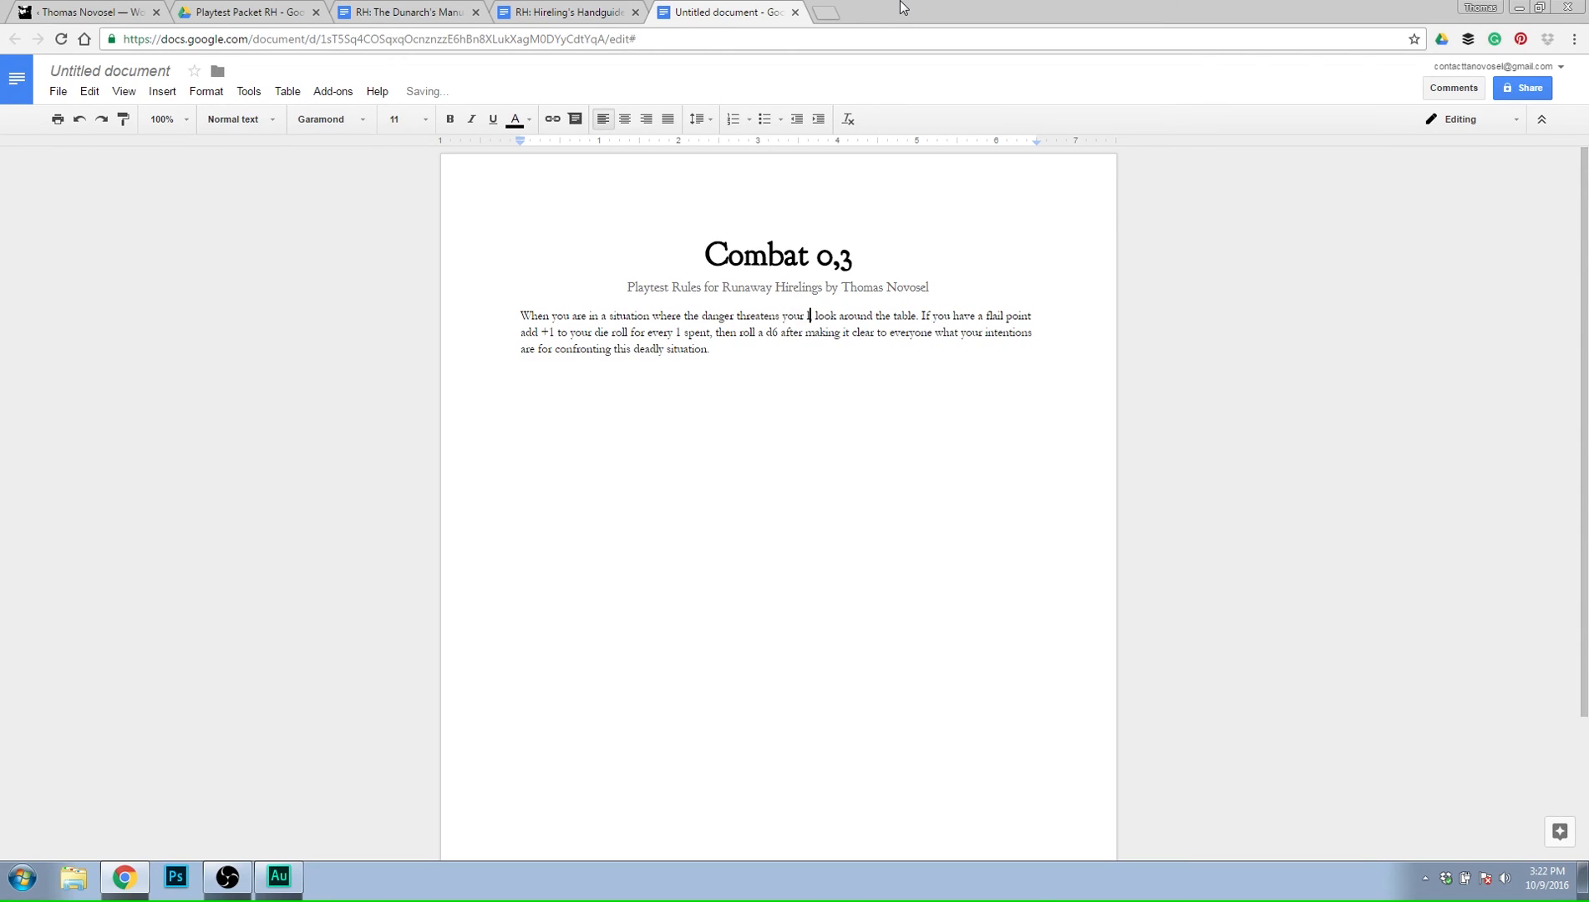
text(ike,)
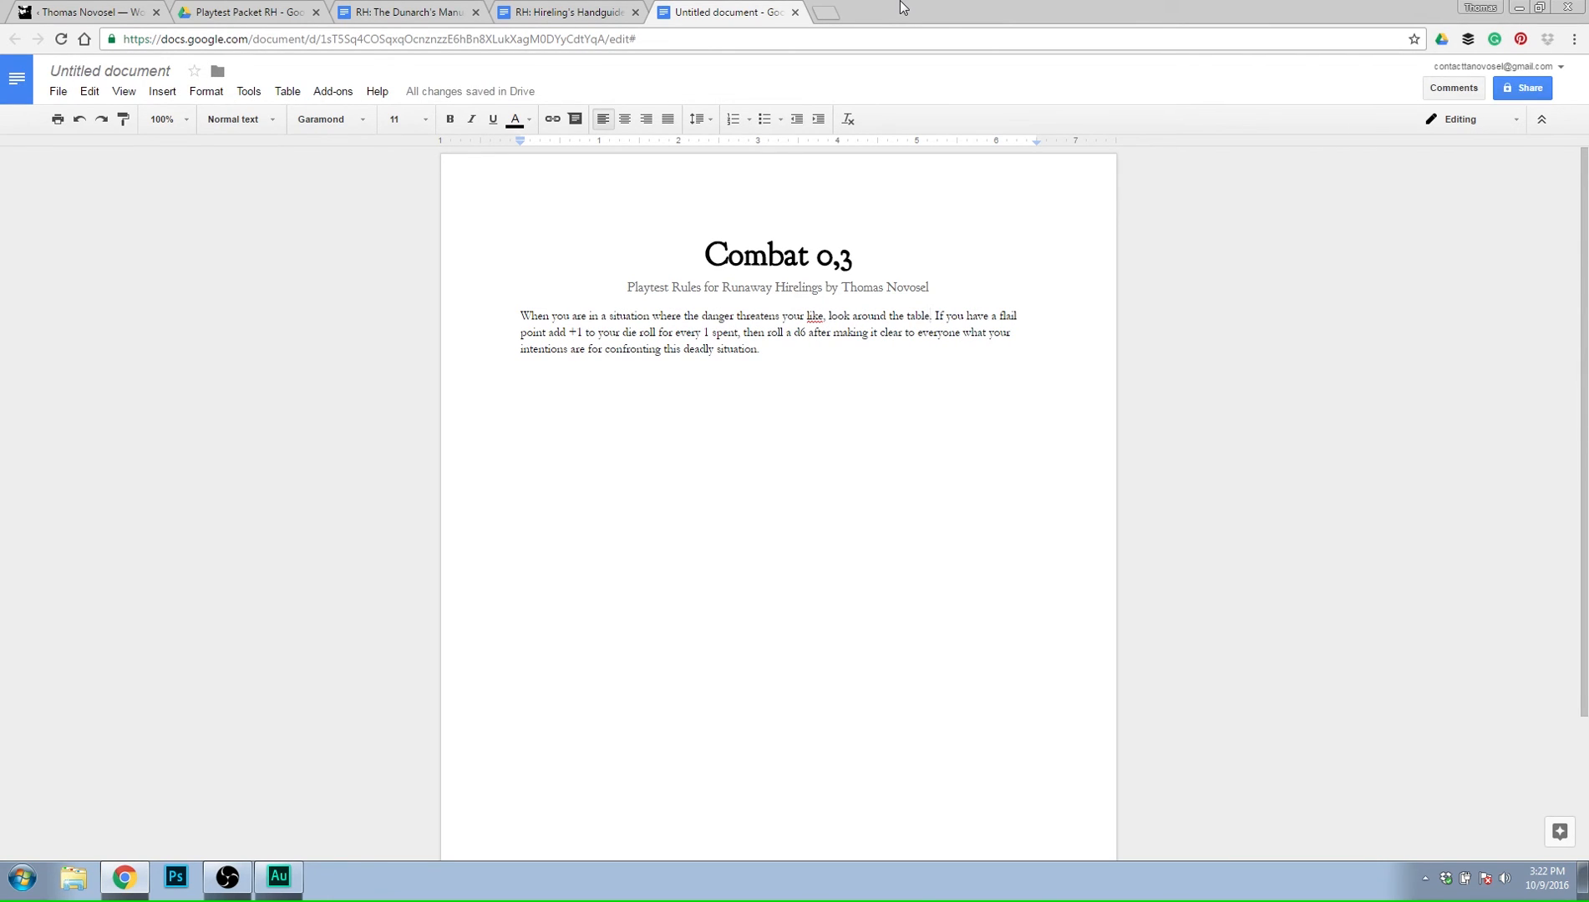
right_click(816, 316)
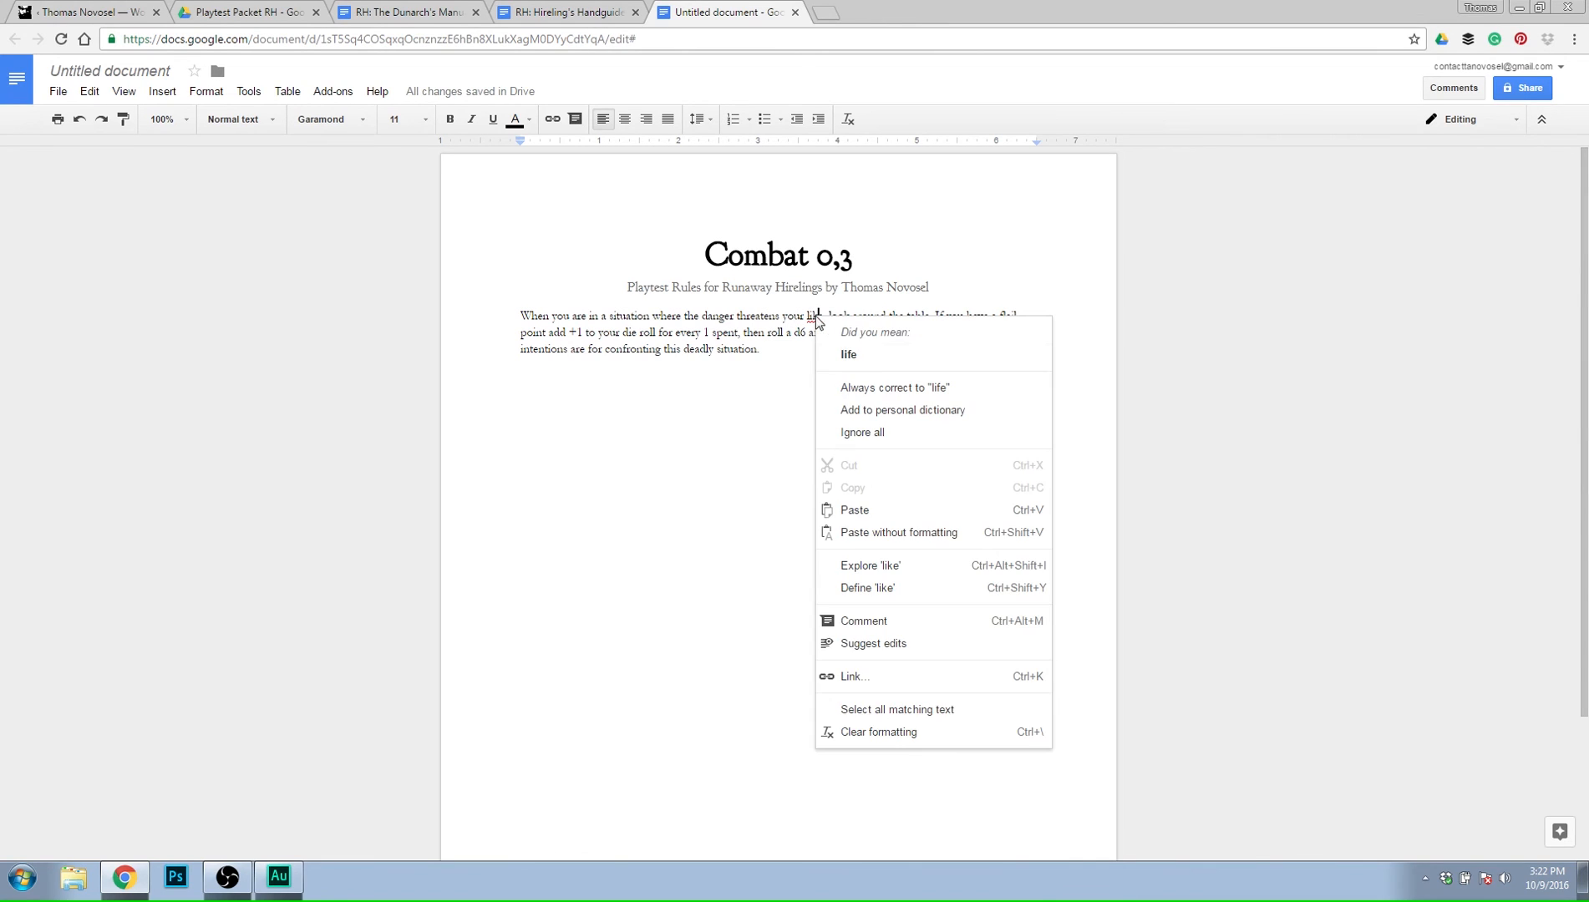
click(878, 359)
Replace "look around the table" in the first sentence with "whether it be the future actions of a monster, a".
drag(924, 315, 830, 311)
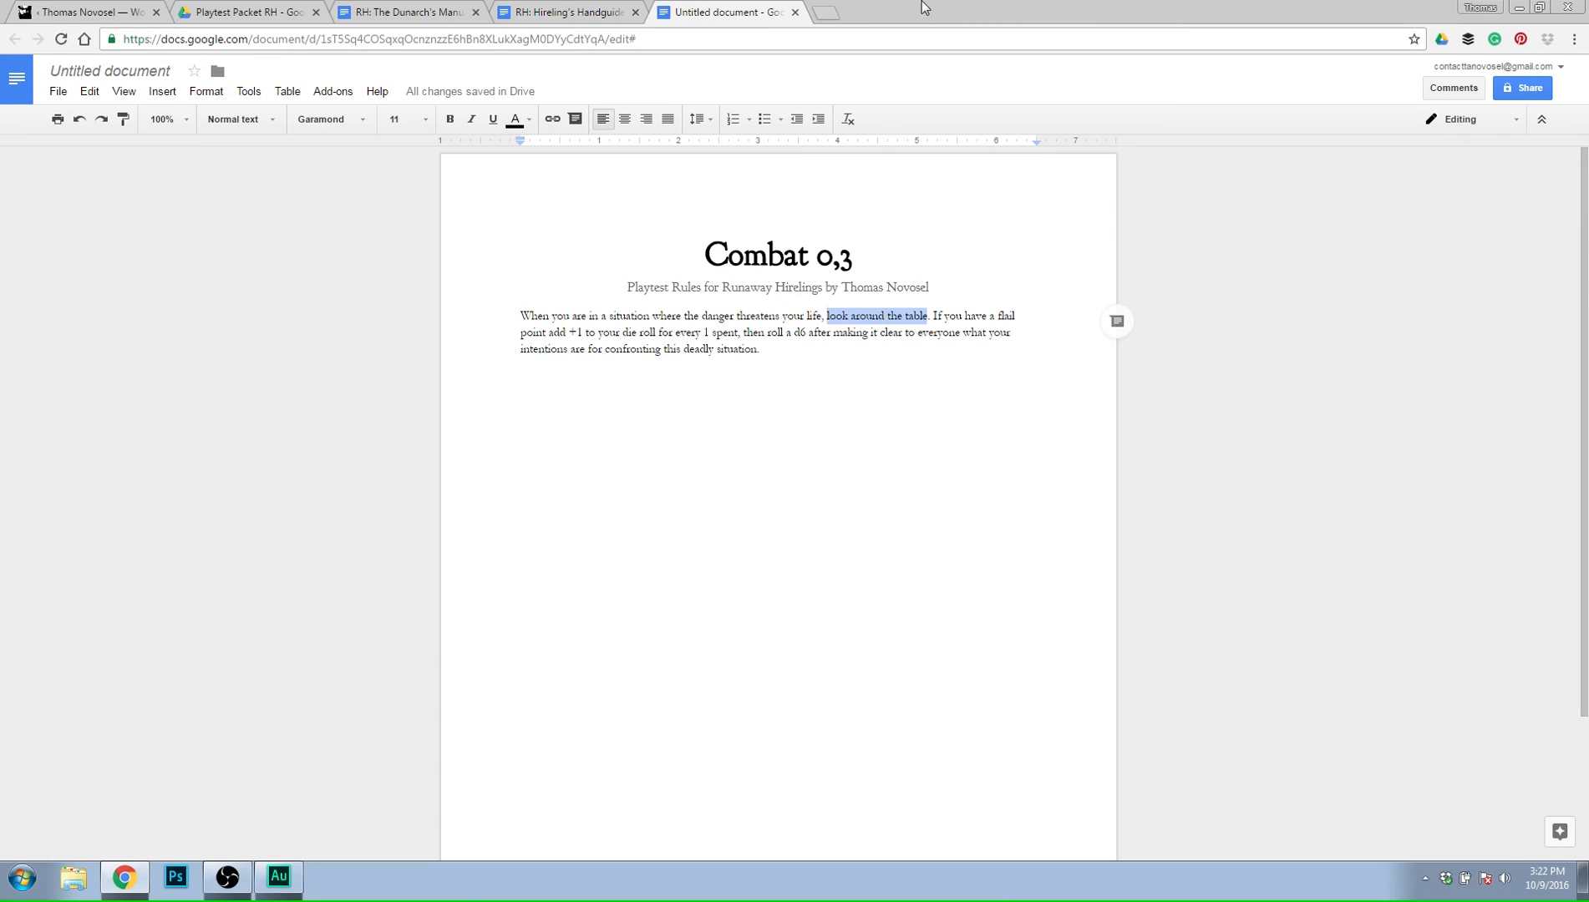
text(whether it )
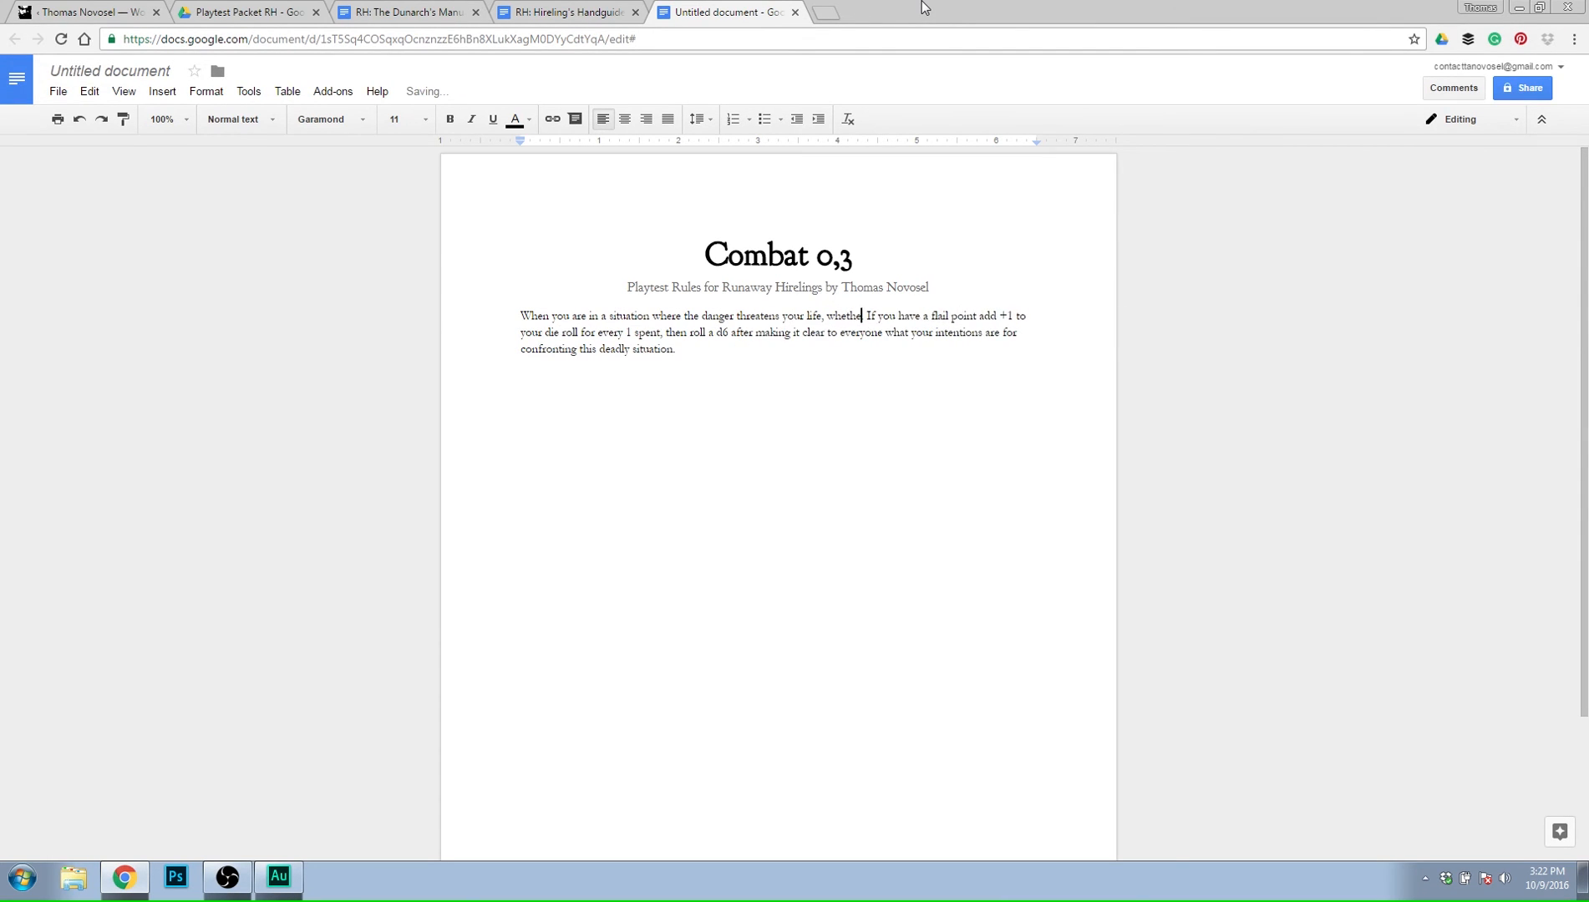
text(be)
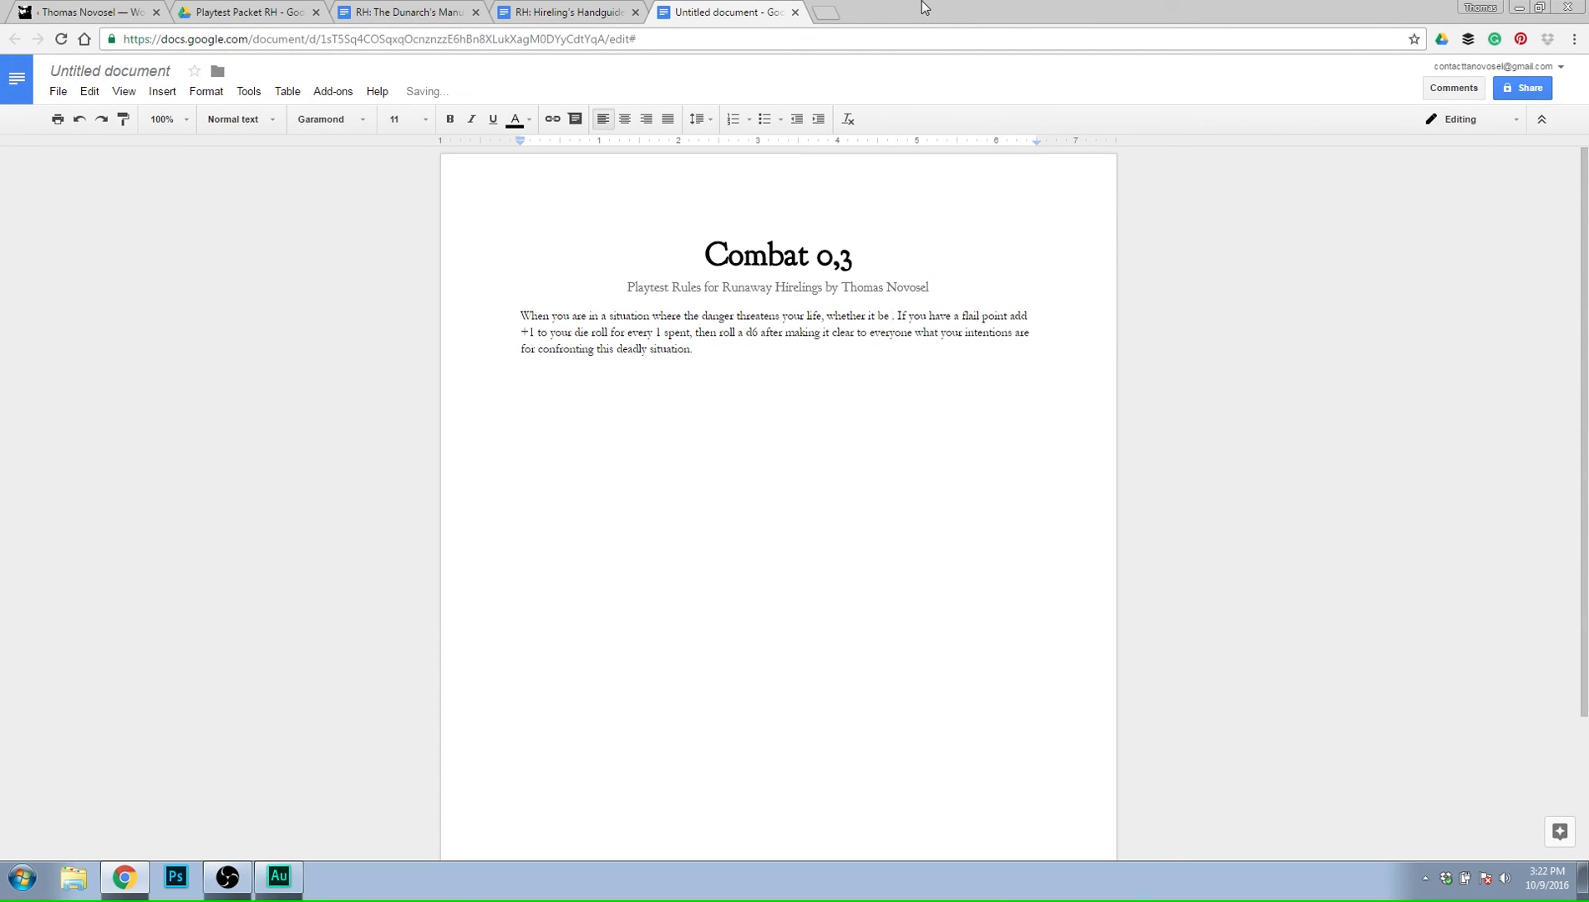
text( the)
text( future actions of)
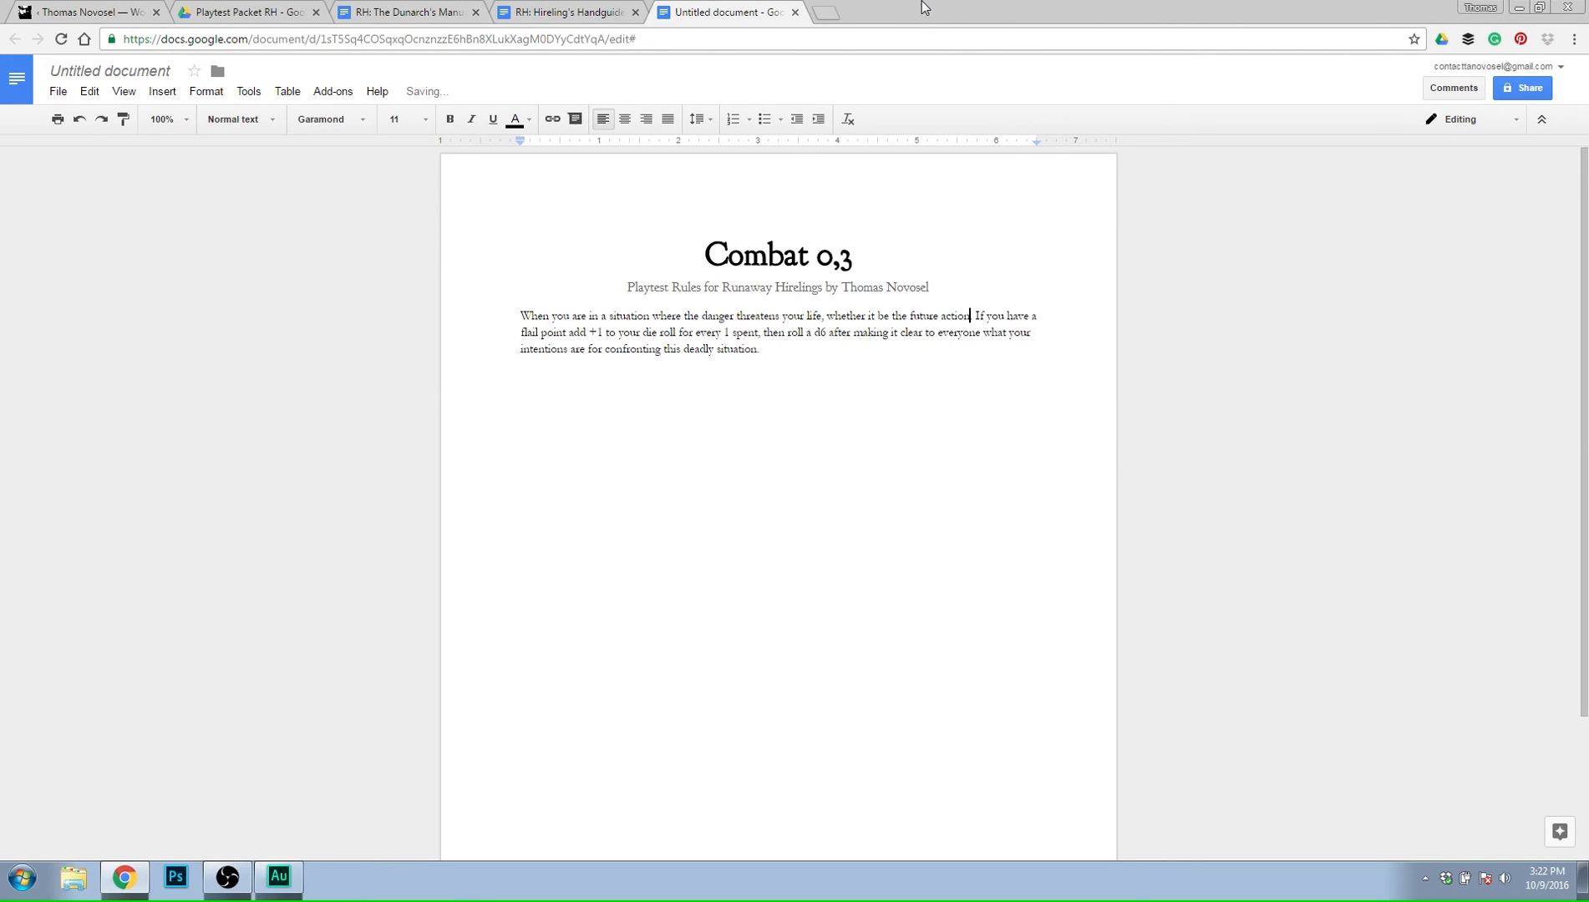
text( a monster)
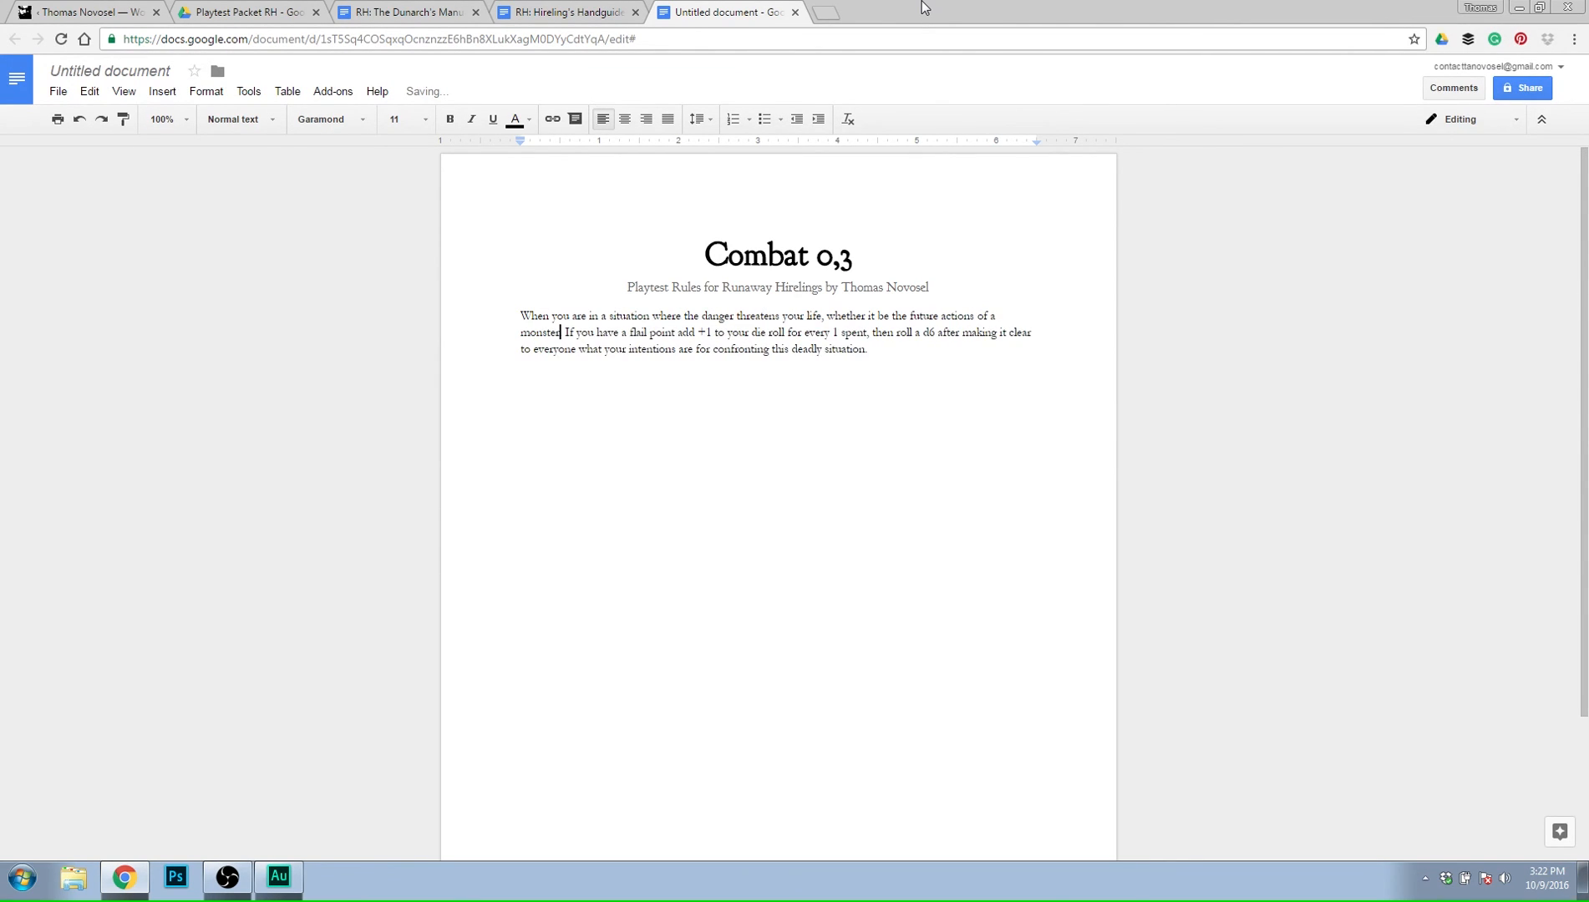
text(, a)
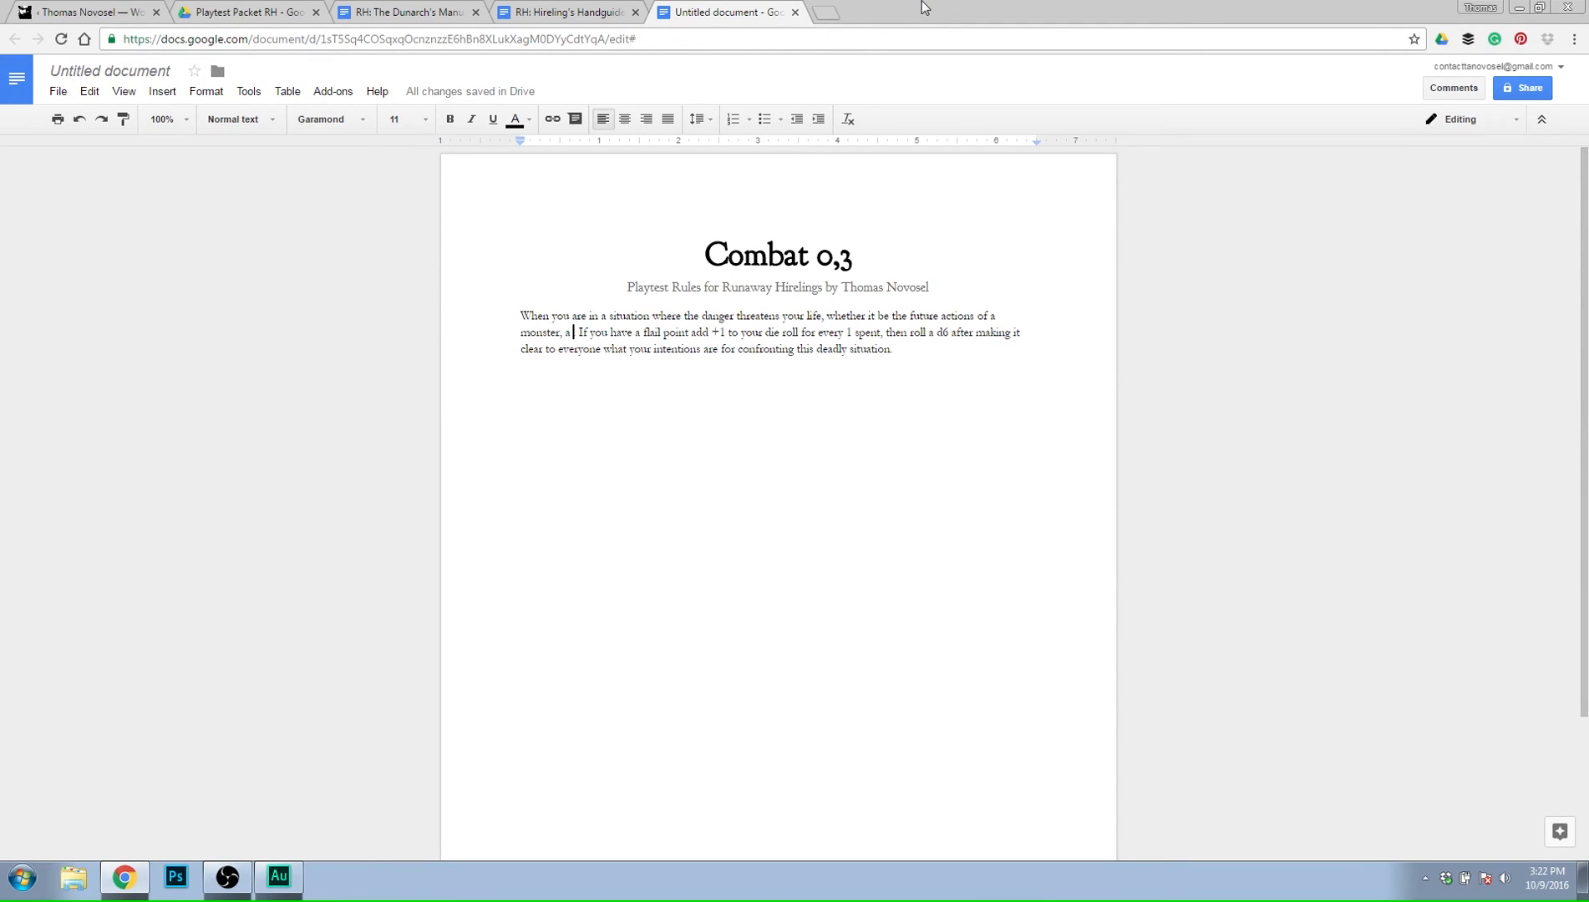
Continue the sentence with "opposing force which acts against your success with intentions of using lethal force, or".
text(opposing force)
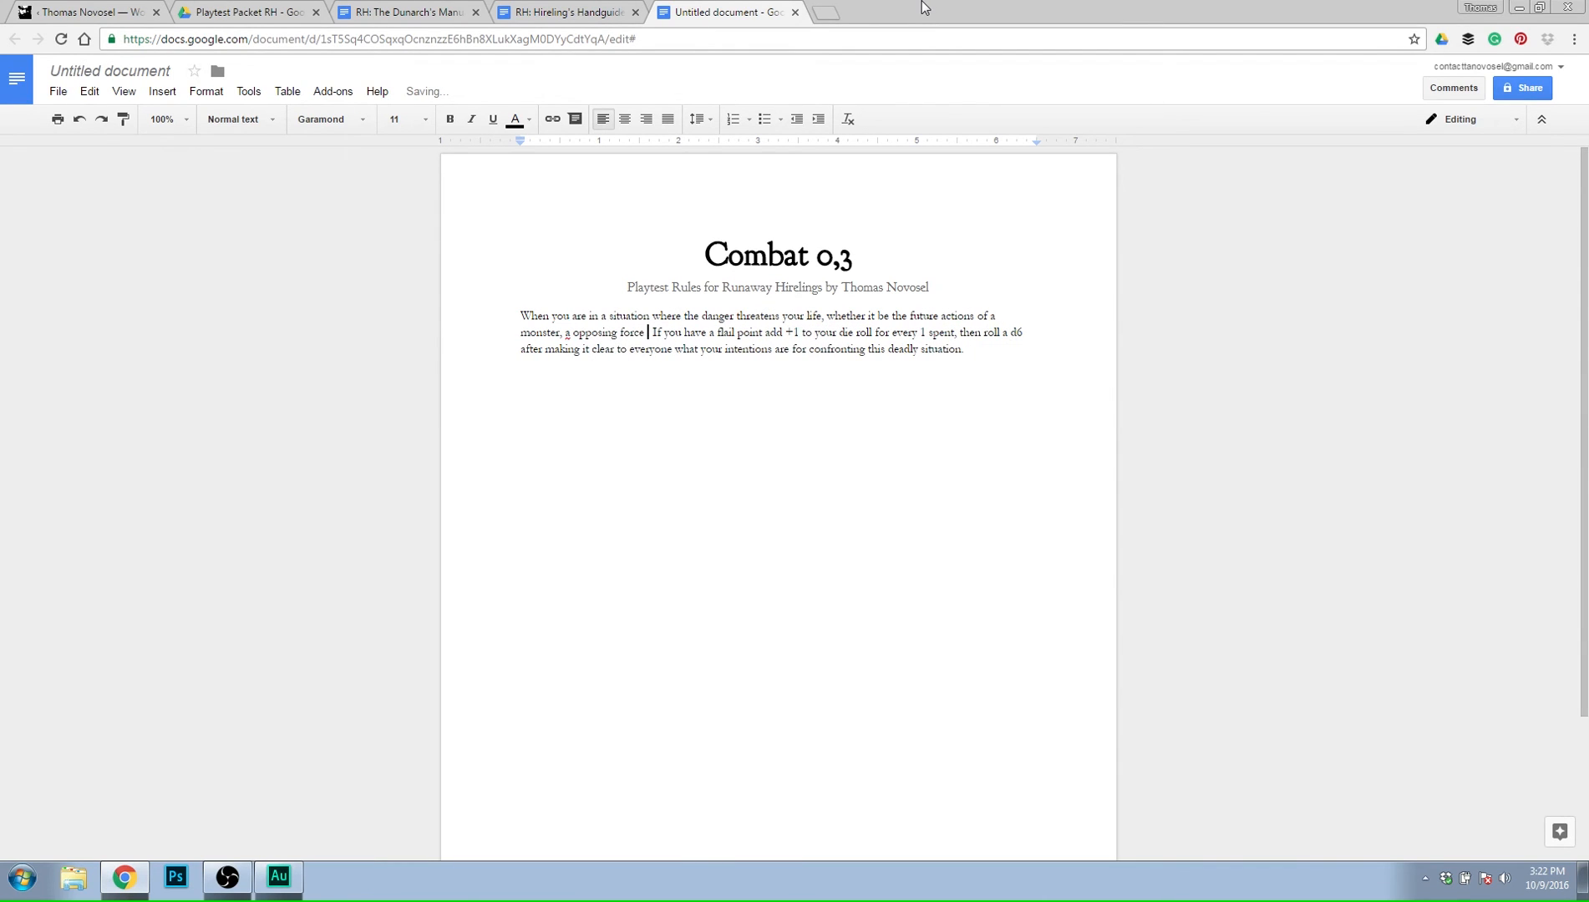
text( which acts a)
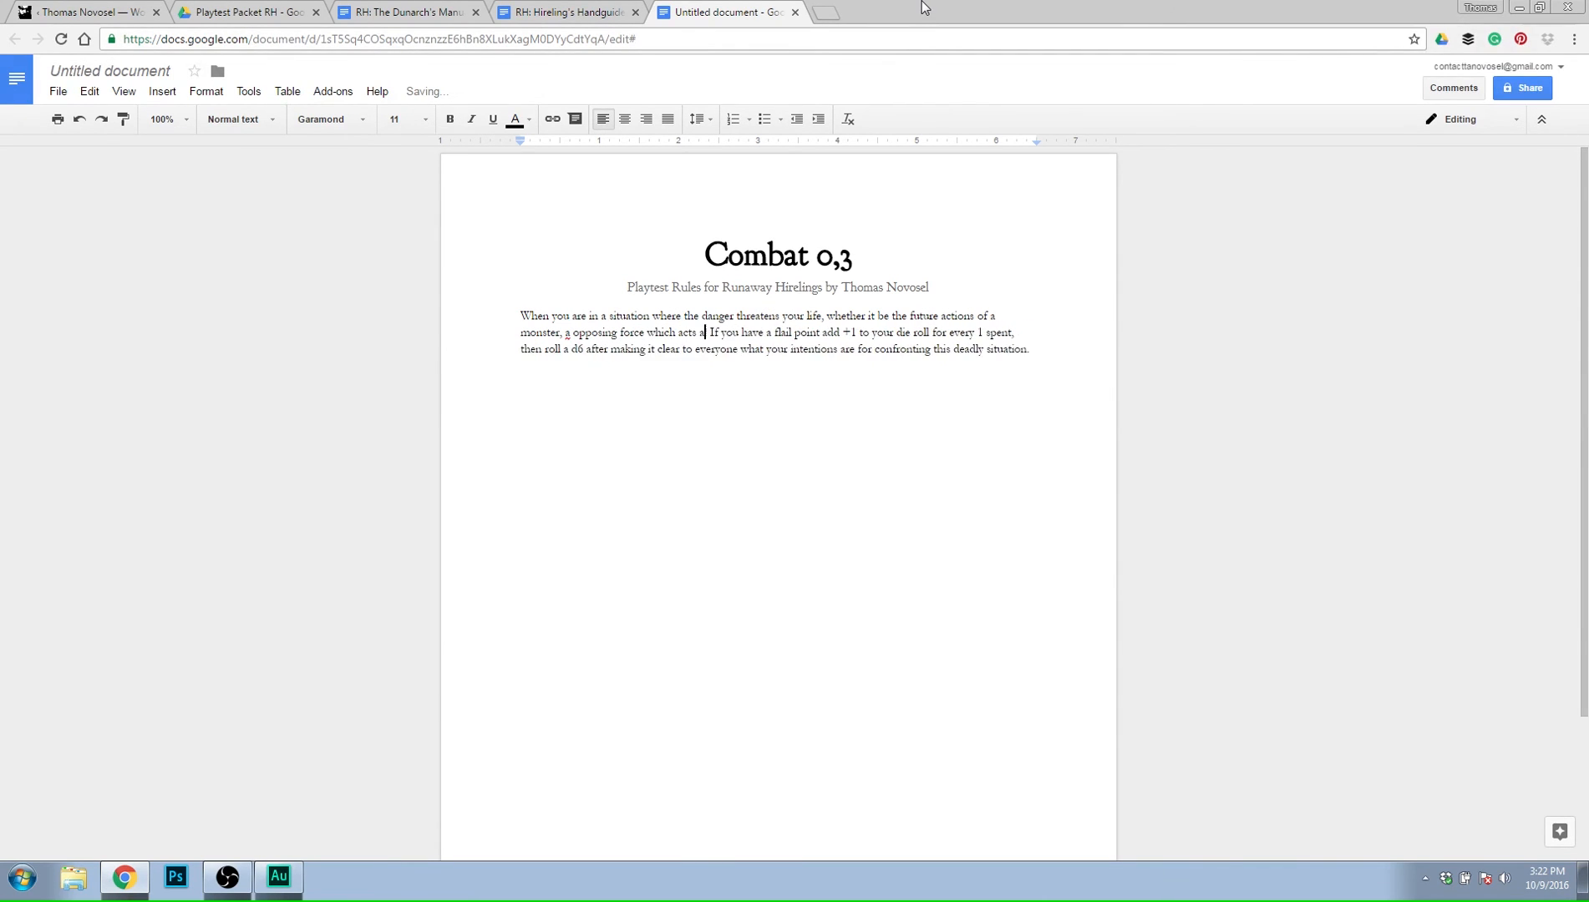
text(gainst your s)
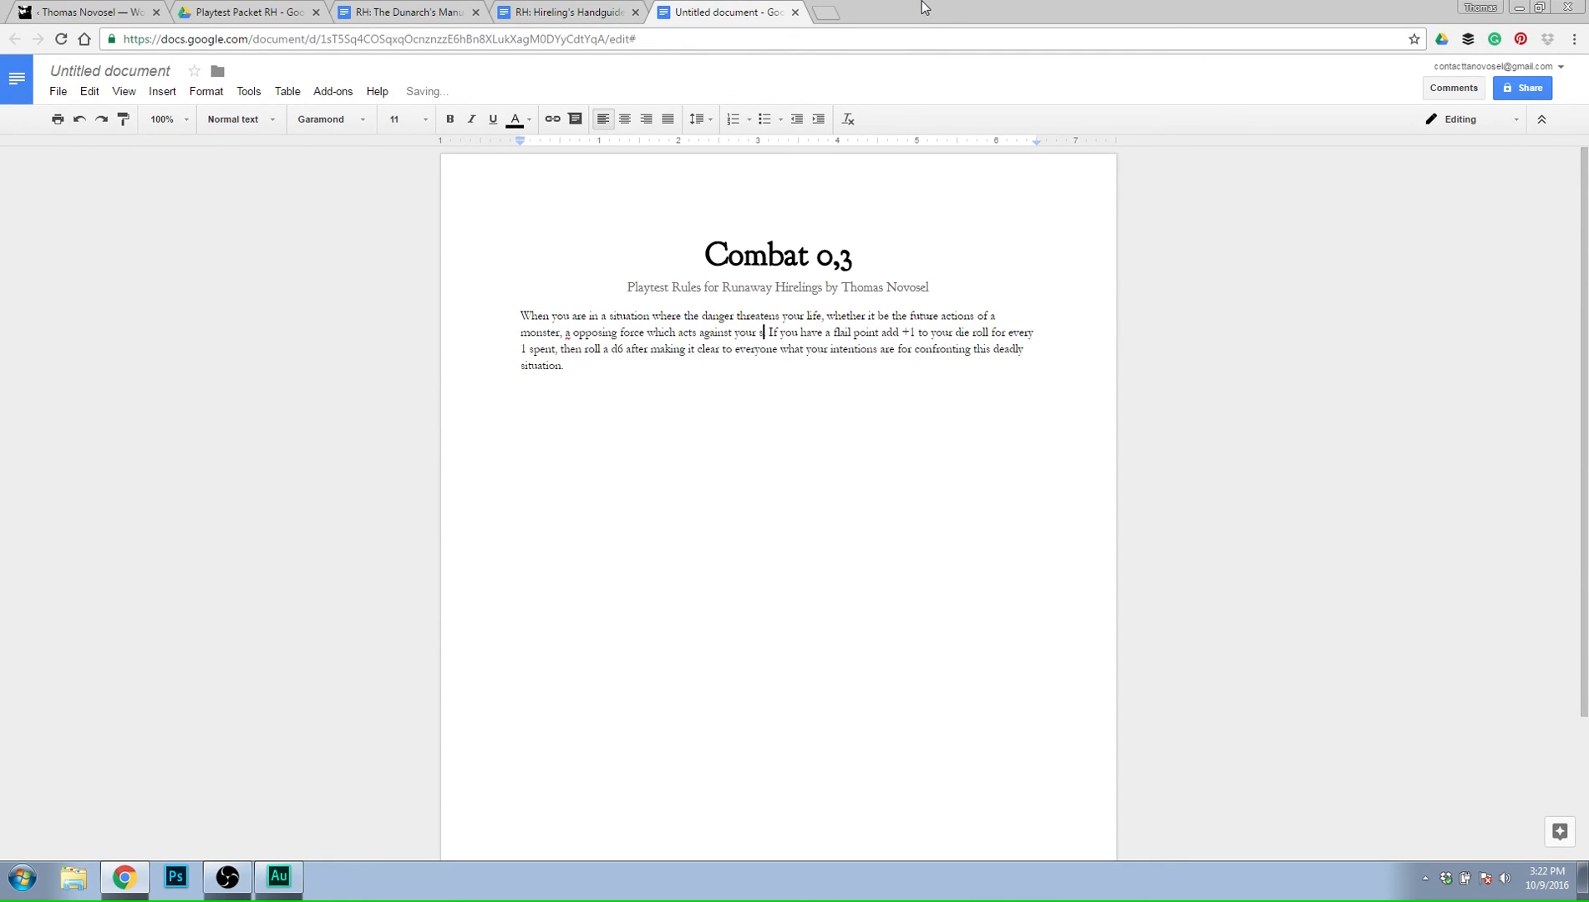
text(uccess w)
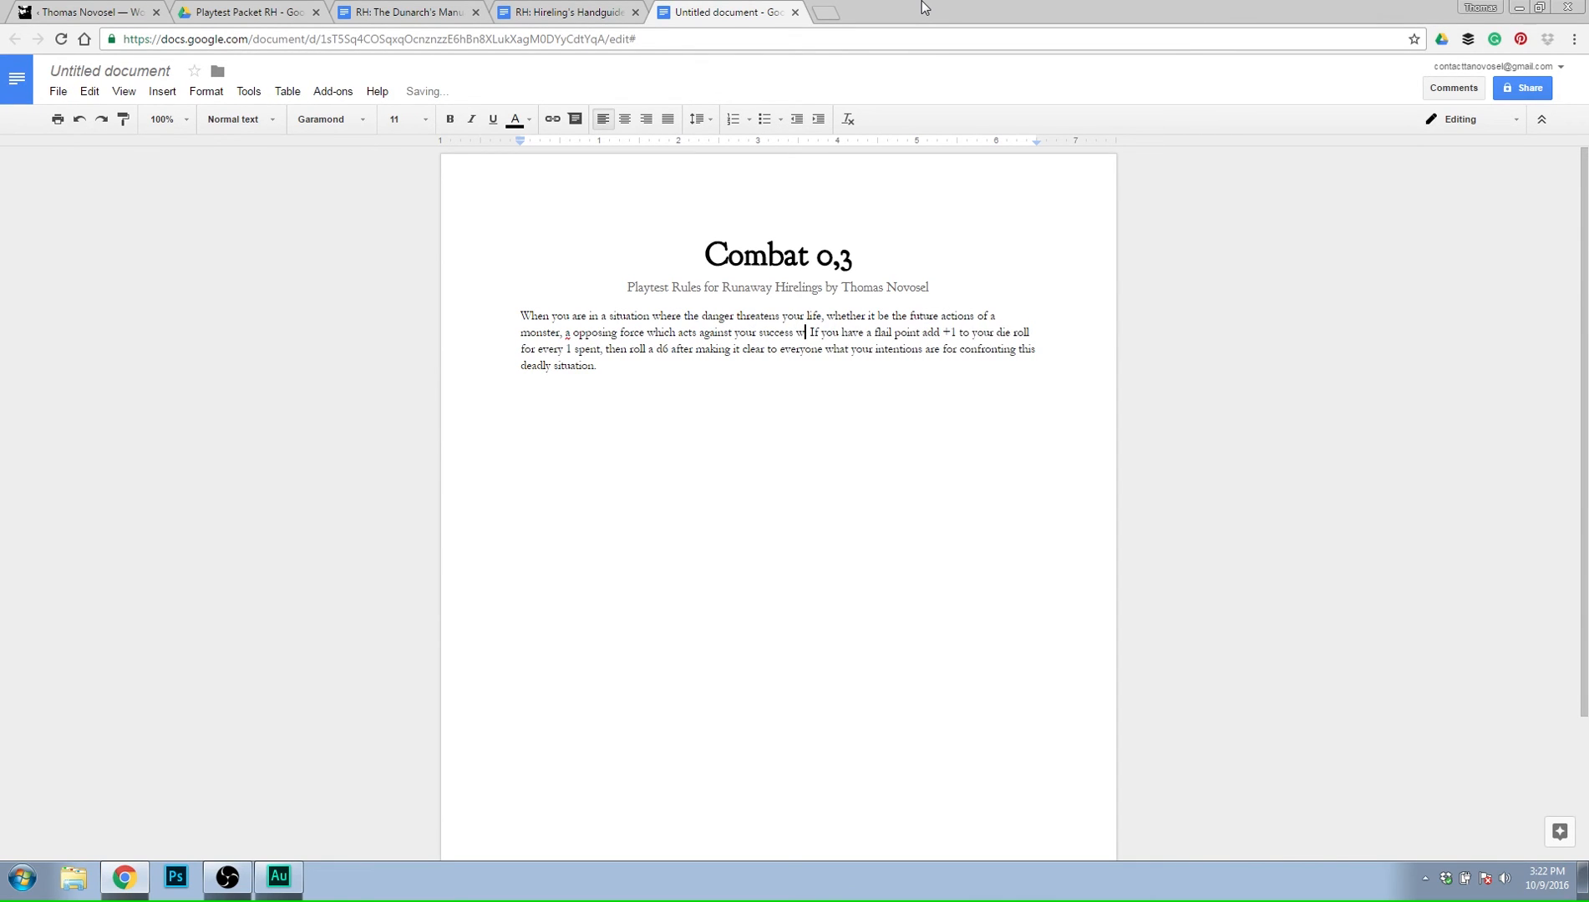
text(ith threa)
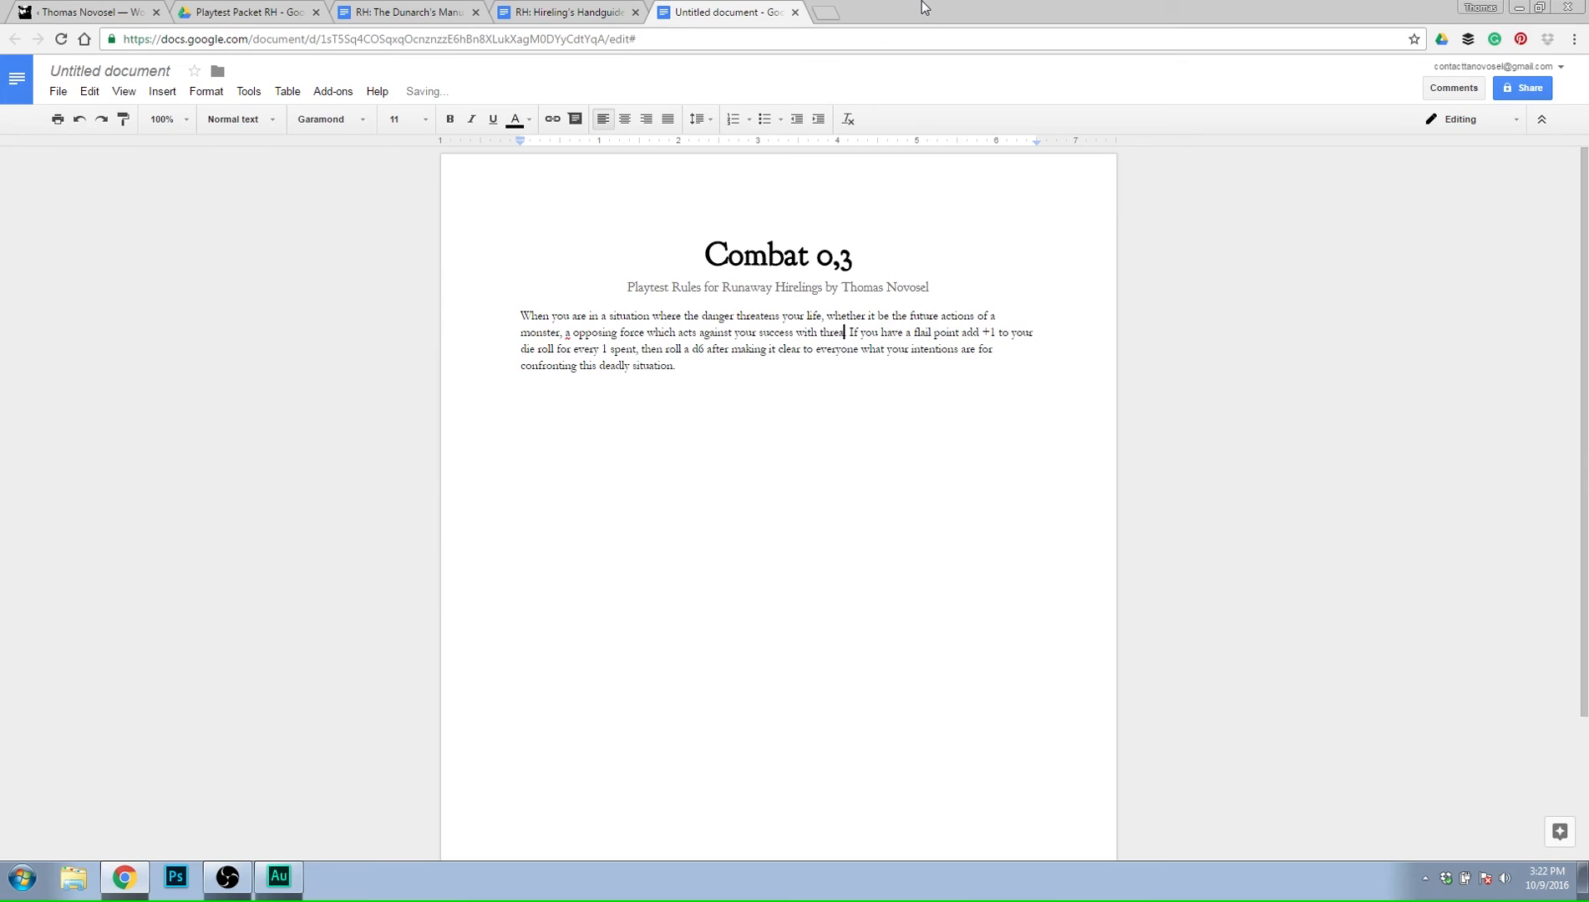
key(BackSpace)
key(BackSpace)
key(BackSpace)
key(BackSpace)
key(BackSpace)
text(intentions of using lethal forc)
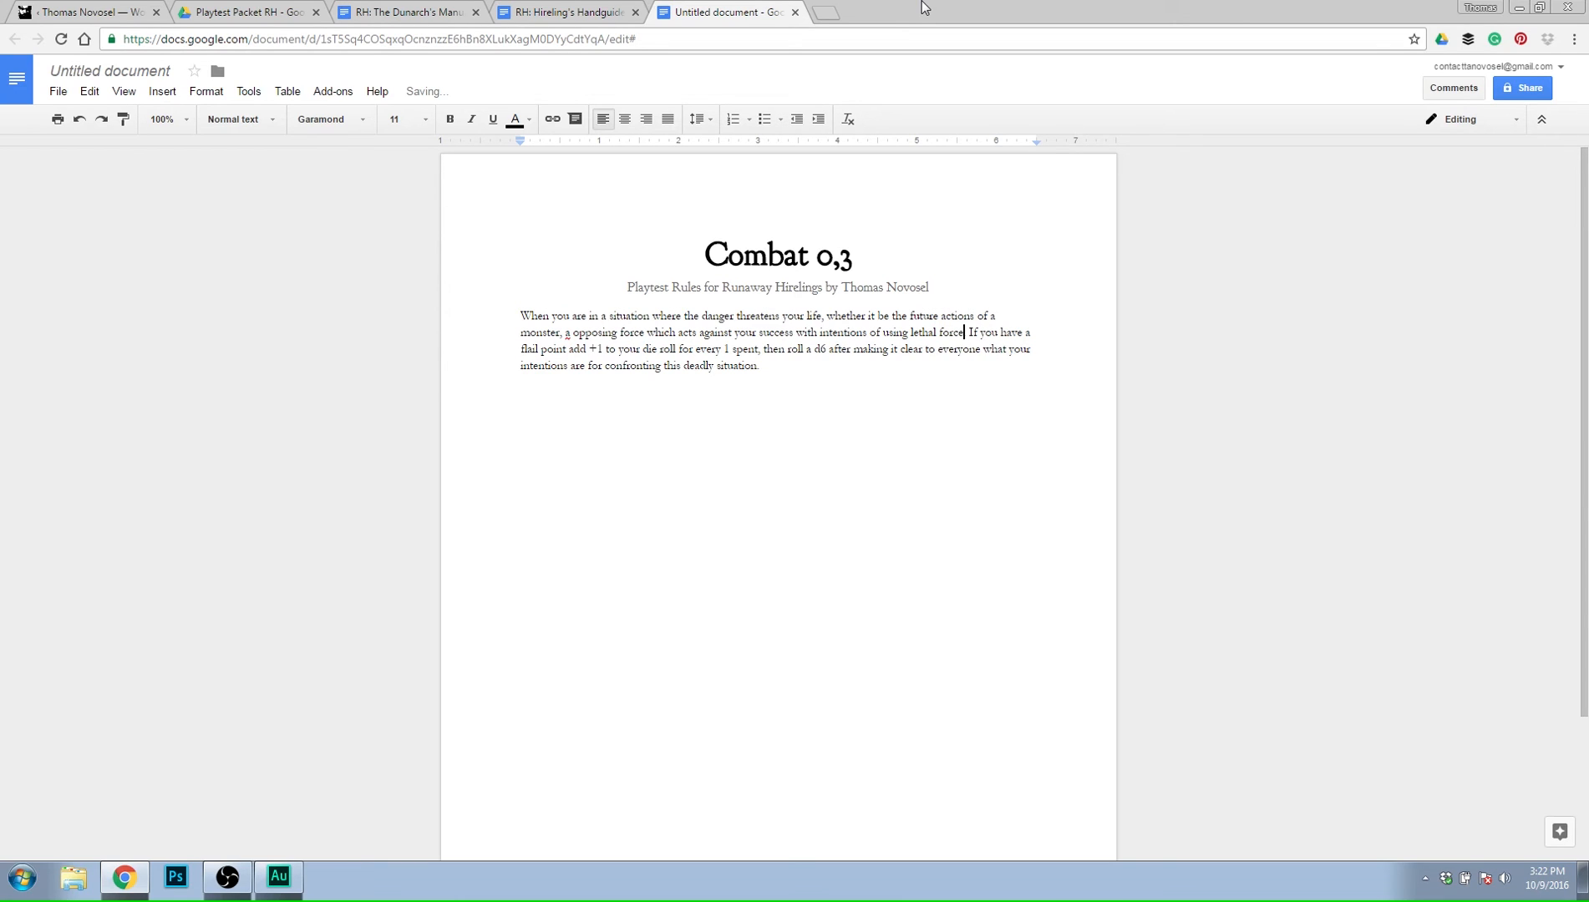
text(e, or)
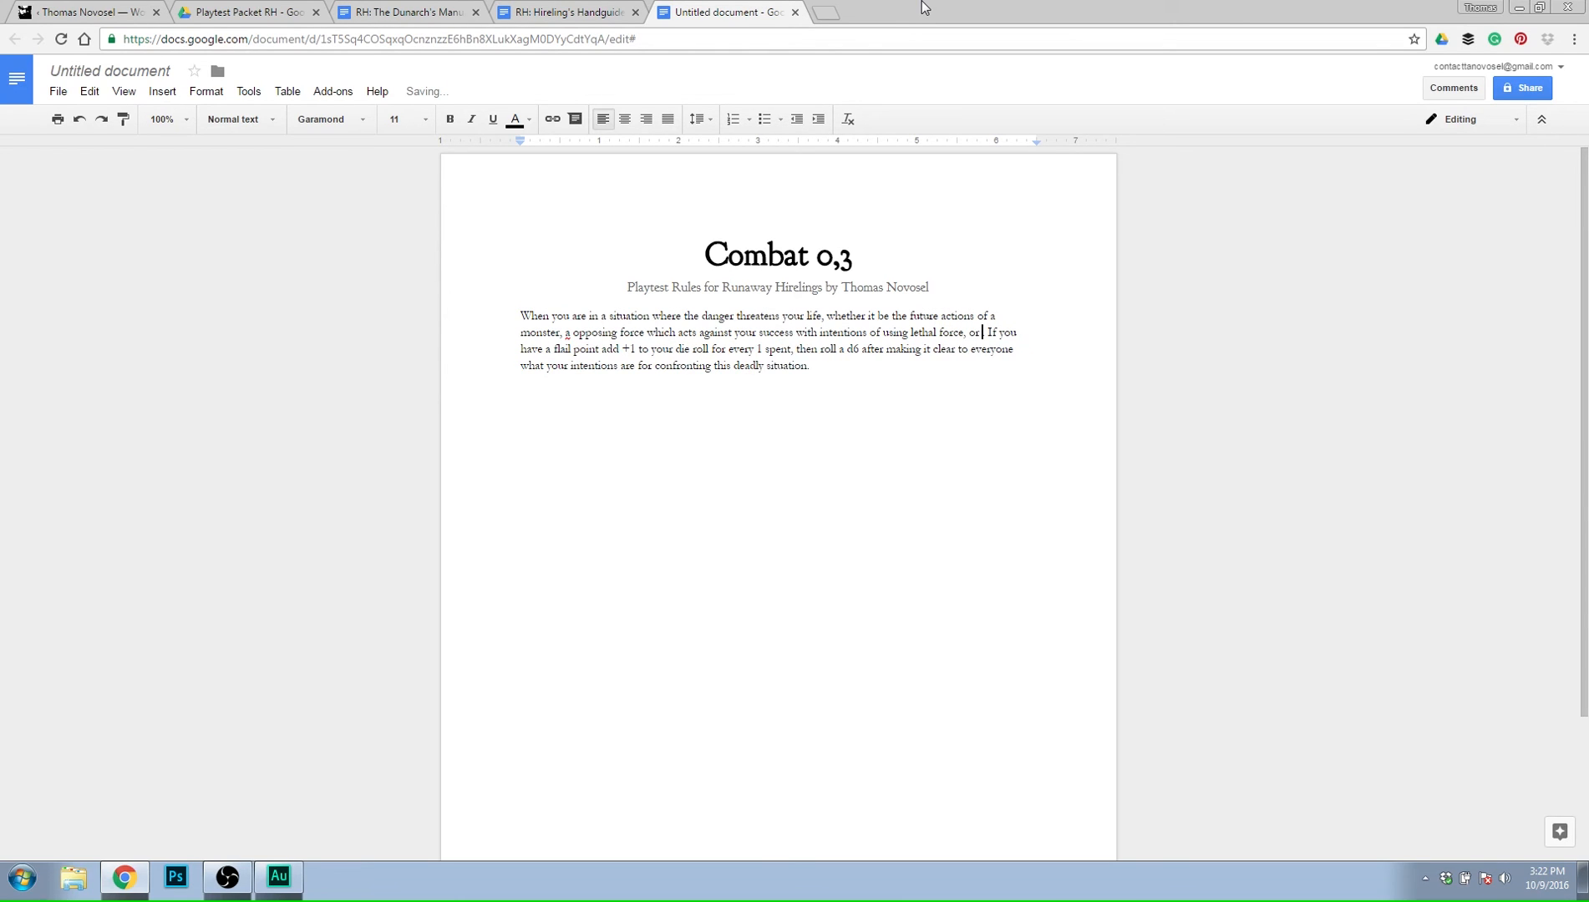
text( just a trap)
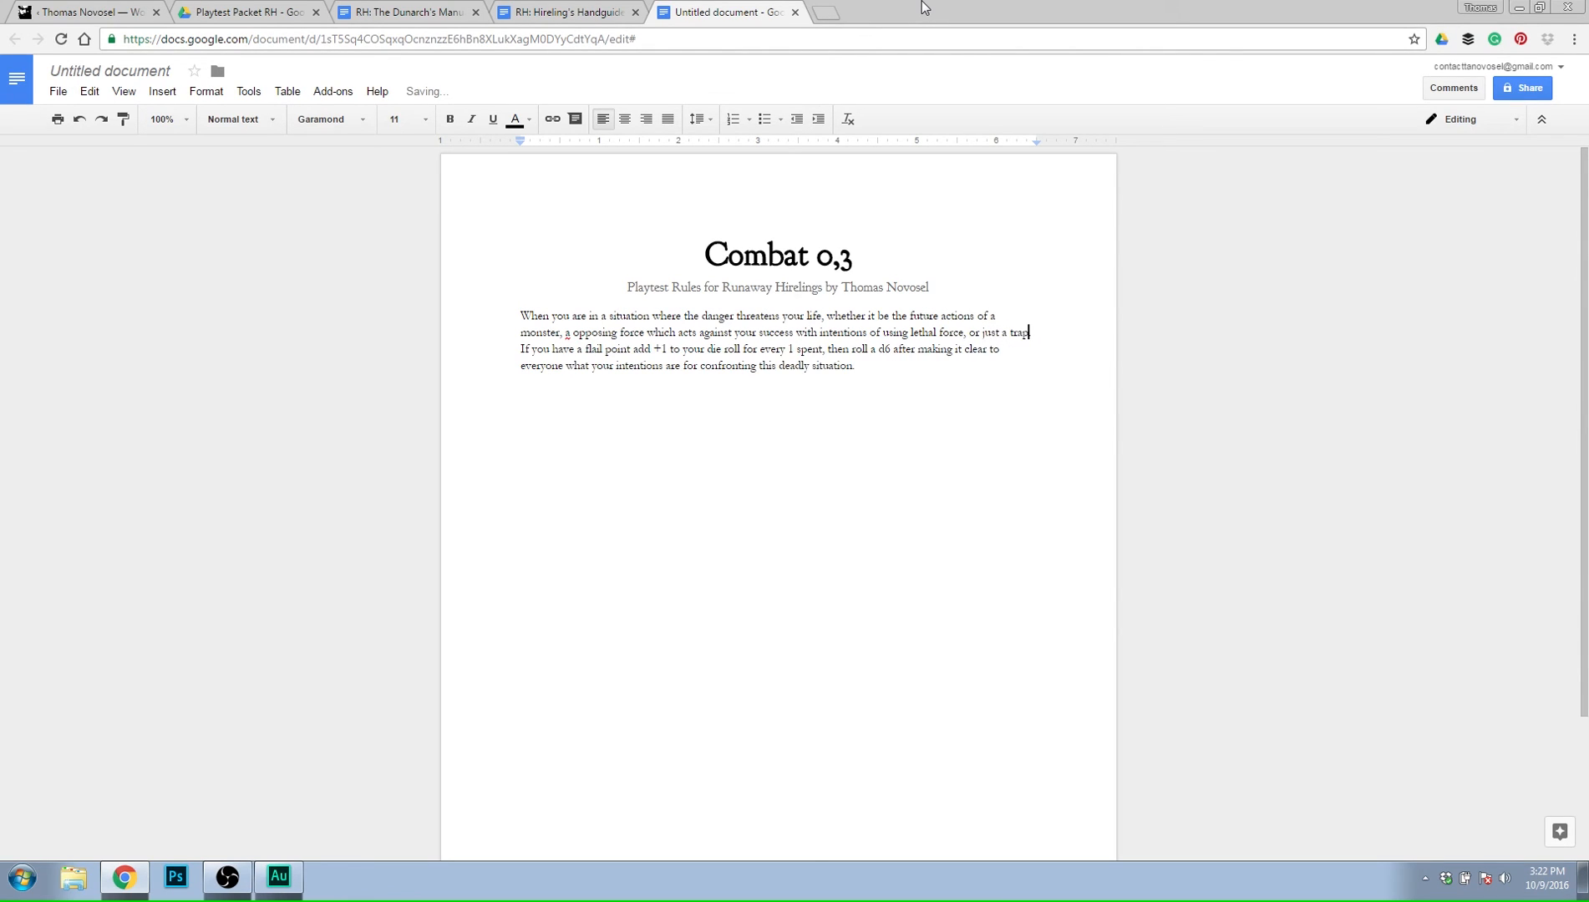
Finish the opening sentence with "just a situation where messing up could kill you.".
key(BackSpace)
key(BackSpace)
key(BackSpace)
key(BackSpace)
text(s If)
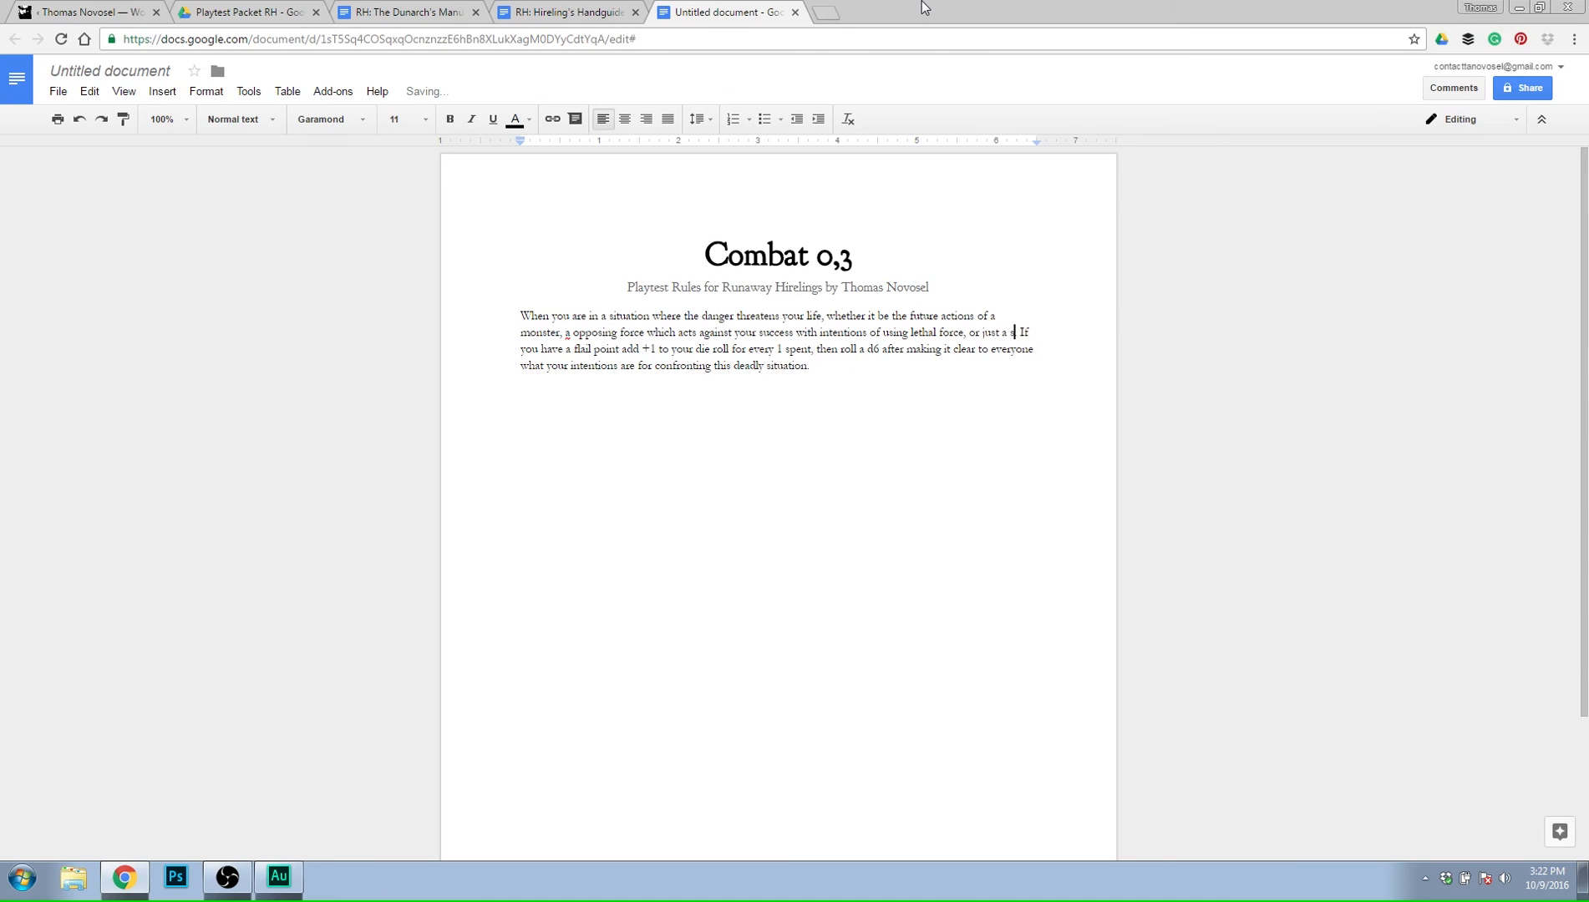
text(ituation where )
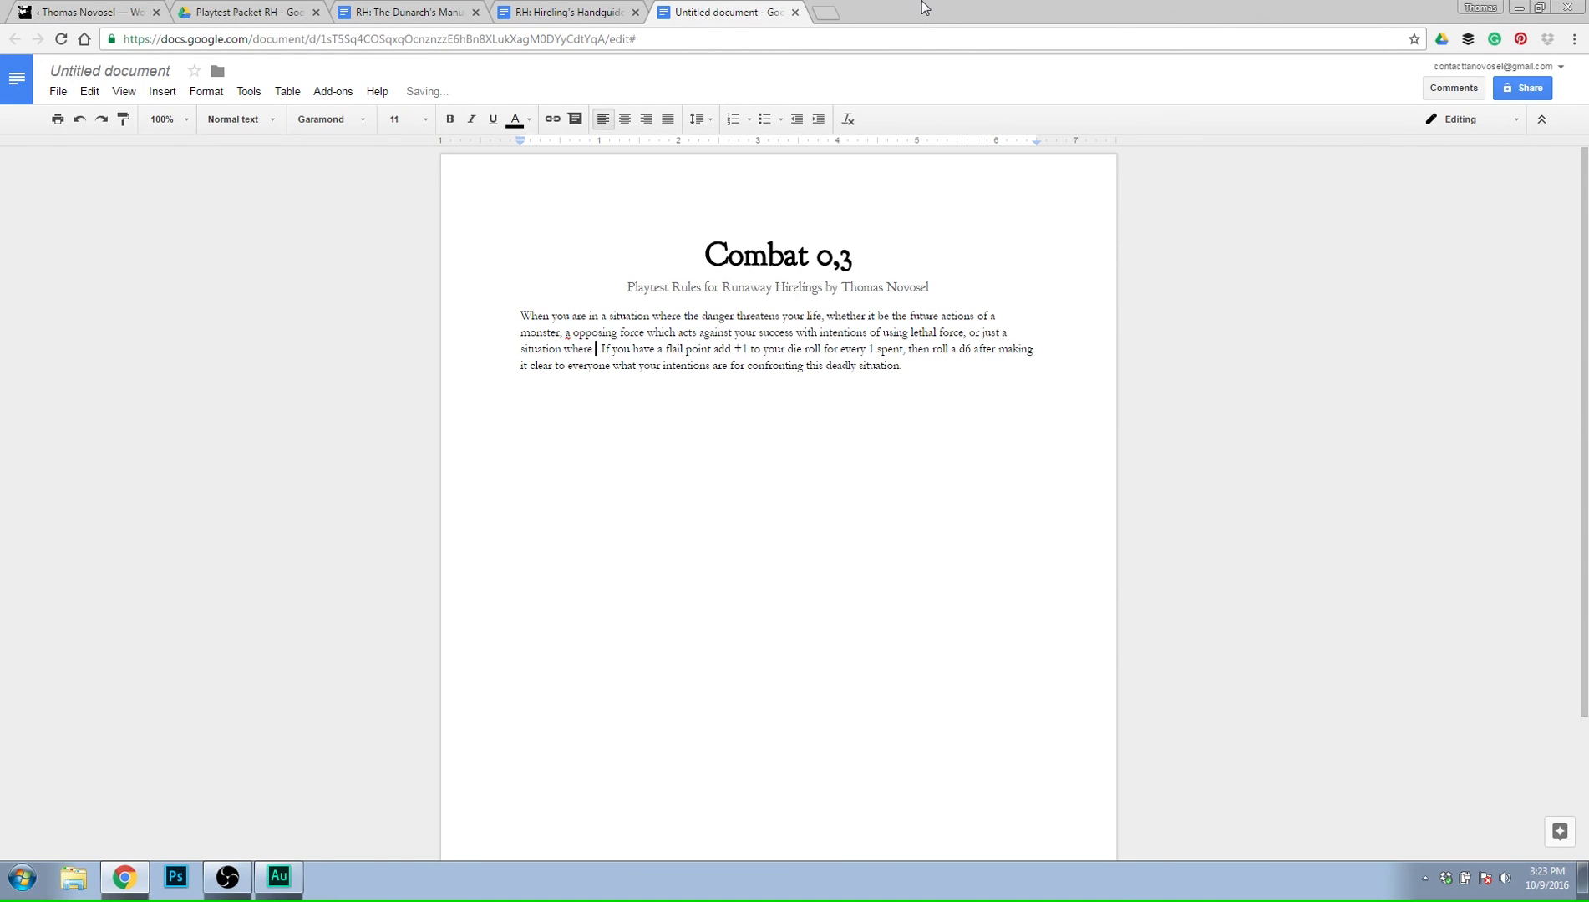
text(it is)
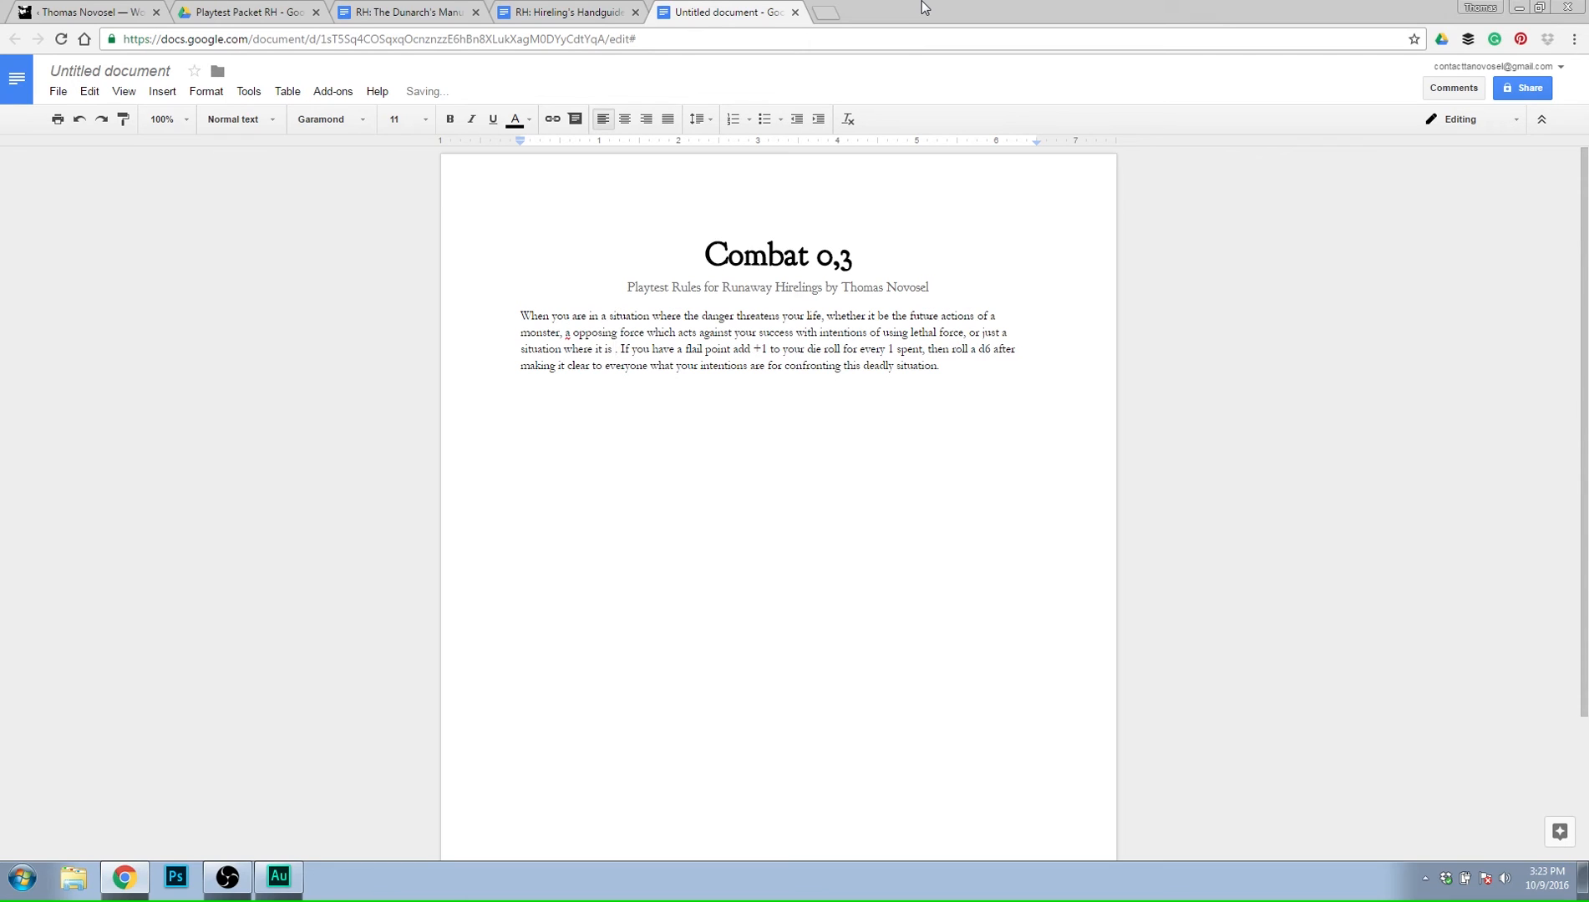
key(BackSpace)
key(BackSpace)
key(BackSpace)
key(BackSpace)
key(BackSpace)
key(BackSpace)
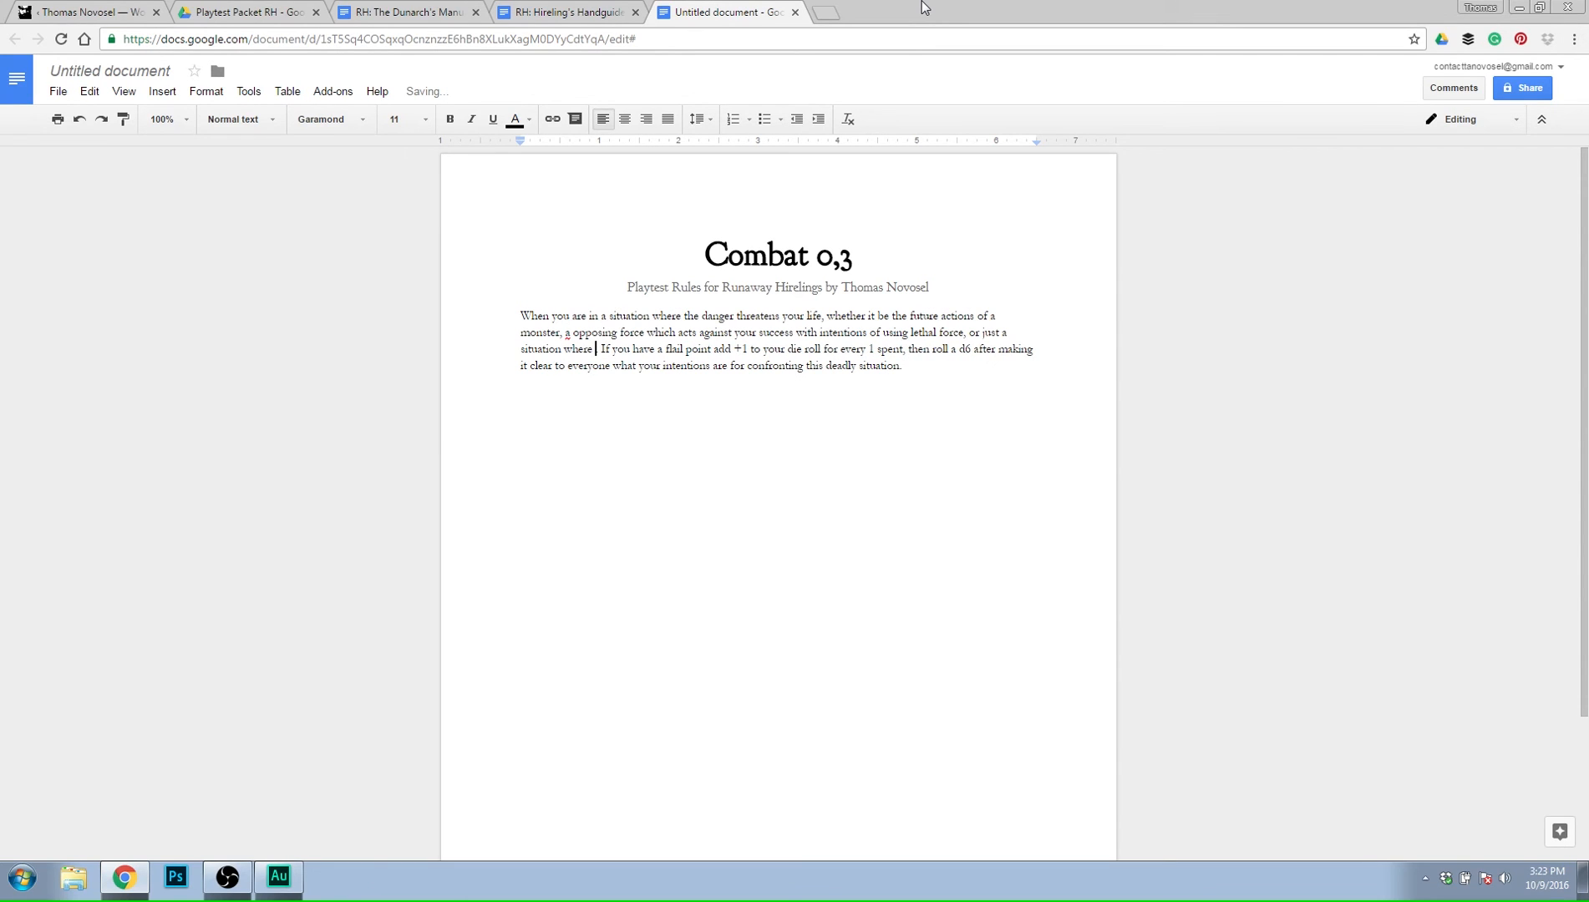
text(messing up could)
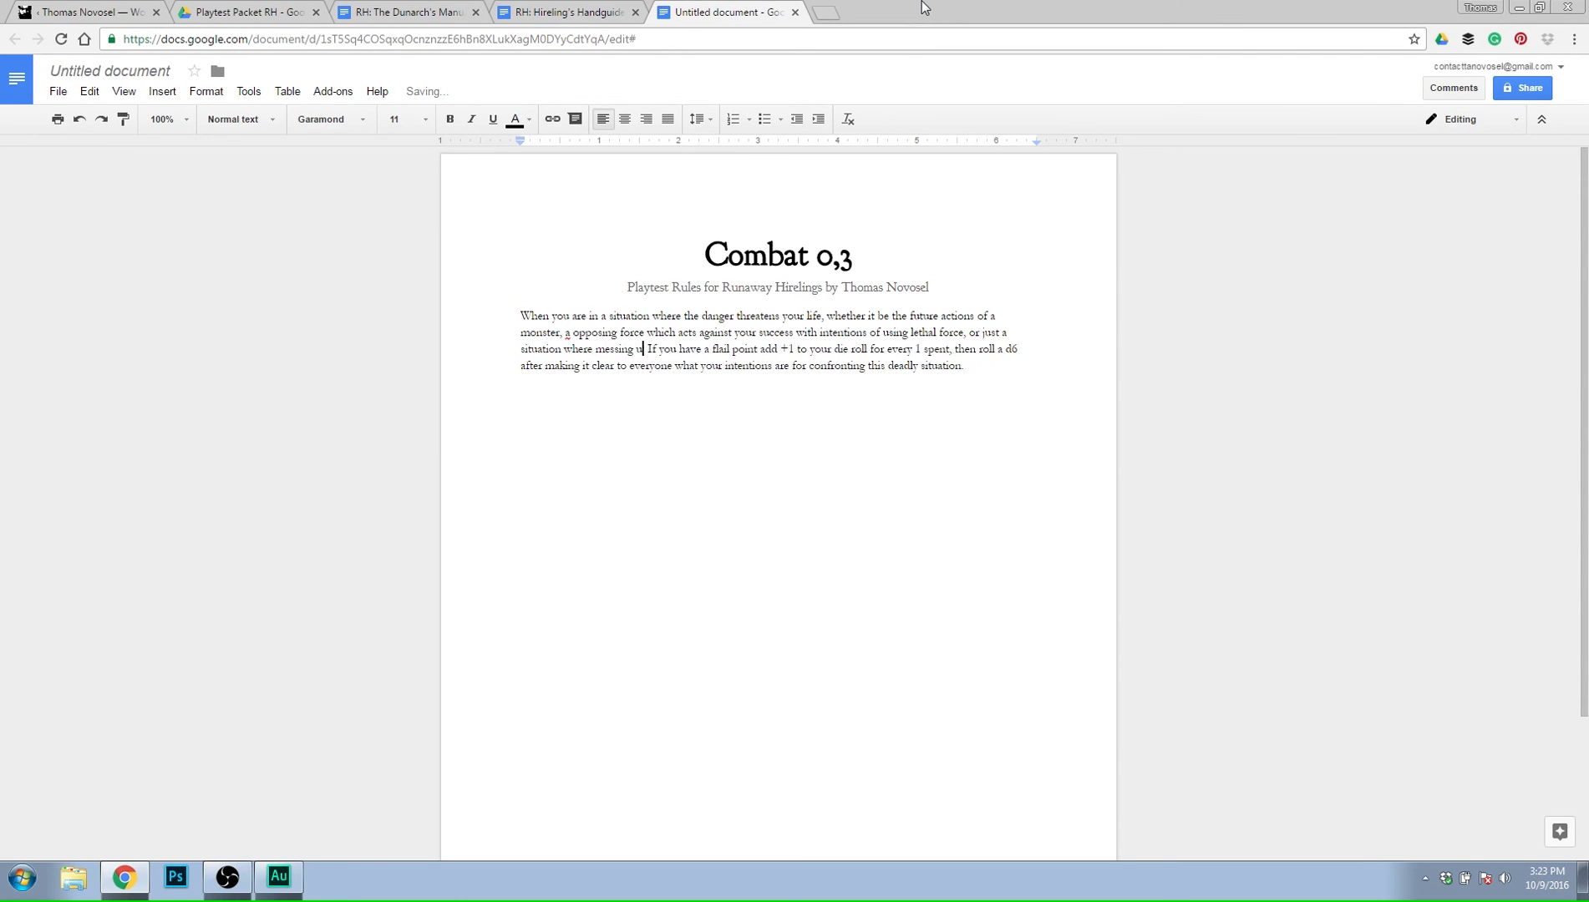
text( kill you.)
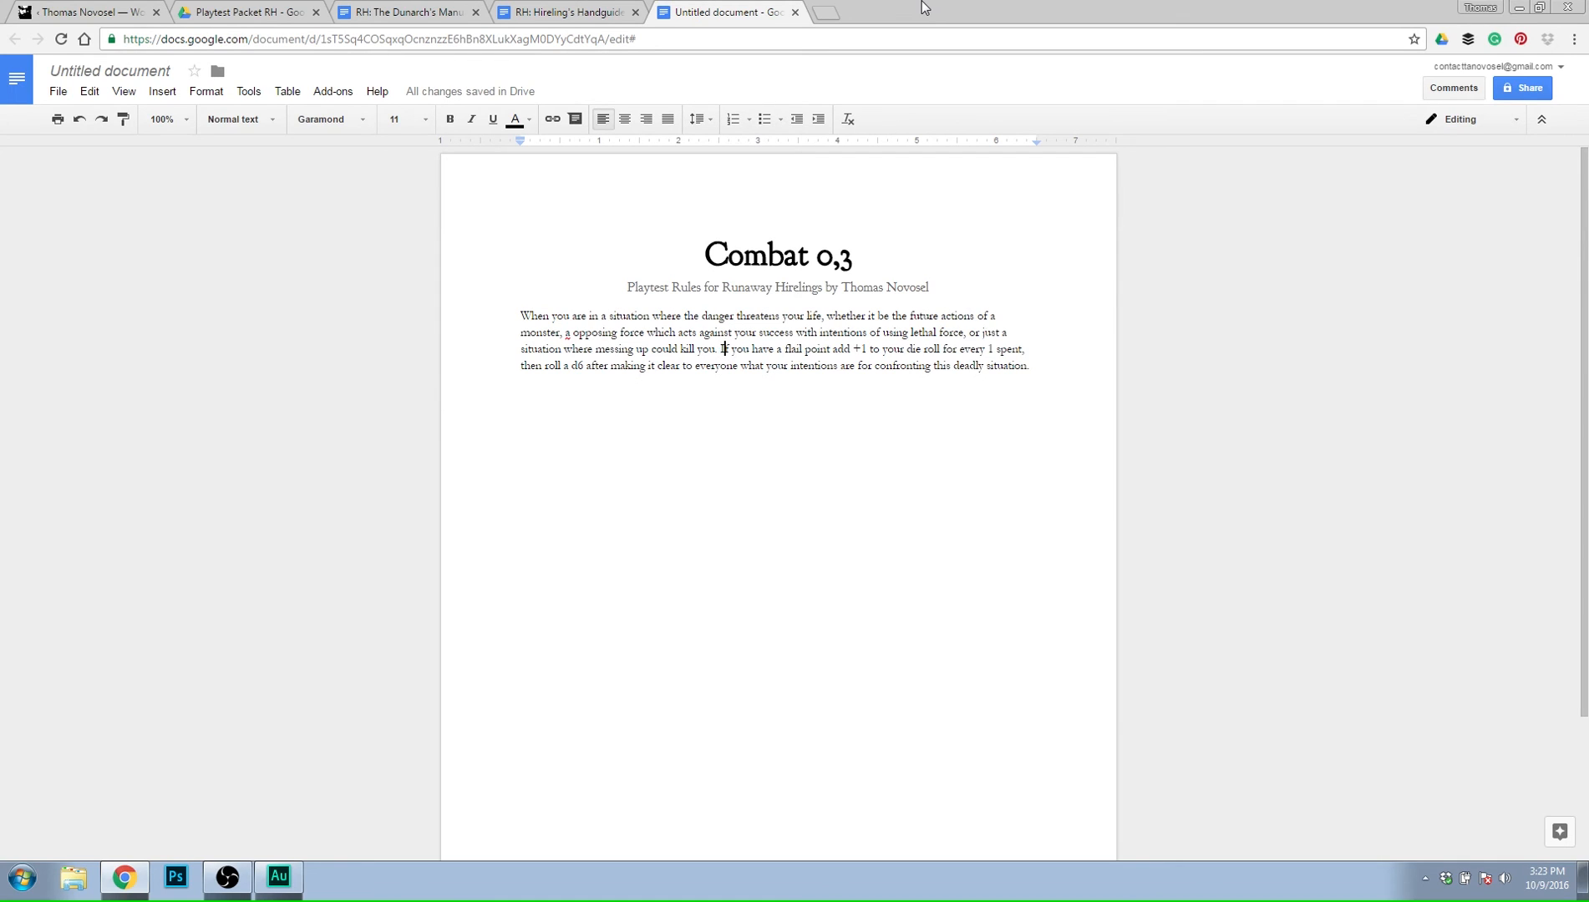
Delete the flail point clause and the word "then" from the second sentence, starting it with "Roll a d6".
key(ctrl+Right)
key(ctrl+Right)
key(ctrl+Right)
key(ctrl+Right)
key(ctrl+Right)
key(ctrl+Right)
key(ctrl+Right)
key(ctrl+Right)
key(ctrl+Right)
key(ctrl+Right)
key(ctrl+Right)
key(ctrl+Right)
key(ctrl+Right)
key(ctrl+Right)
key(ctrl+Right)
key(ctrl+Right)
key(ctrl+Right)
key(ctrl+Right)
key(ctrl+Right)
key(ctrl+Right)
key(Return)
key(BackSpace)
key(Up)
key(Left)
key(Left)
key(Left)
key(Left)
key(Left)
key(Left)
key(Left)
key(Left)
key(Left)
key(Right)
key(Right)
key(Right)
key(Right)
key(Right)
key(Right)
key(Right)
key(Right)
key(BackSpace)
key(BackSpace)
key(BackSpace)
key(BackSpace)
key(BackSpace)
key(BackSpace)
key(BackSpace)
key(BackSpace)
key(BackSpace)
key(BackSpace)
key(BackSpace)
key(BackSpace)
key(BackSpace)
key(BackSpace)
key(BackSpace)
key(BackSpace)
key(BackSpace)
key(BackSpace)
key(BackSpace)
key(BackSpace)
key(BackSpace)
key(BackSpace)
key(BackSpace)
key(BackSpace)
key(BackSpace)
key(BackSpace)
key(BackSpace)
key(BackSpace)
key(BackSpace)
key(BackSpace)
key(BackSpace)
key(BackSpace)
key(BackSpace)
key(BackSpace)
key(BackSpace)
key(BackSpace)
key(BackSpace)
key(BackSpace)
key(BackSpace)
key(BackSpace)
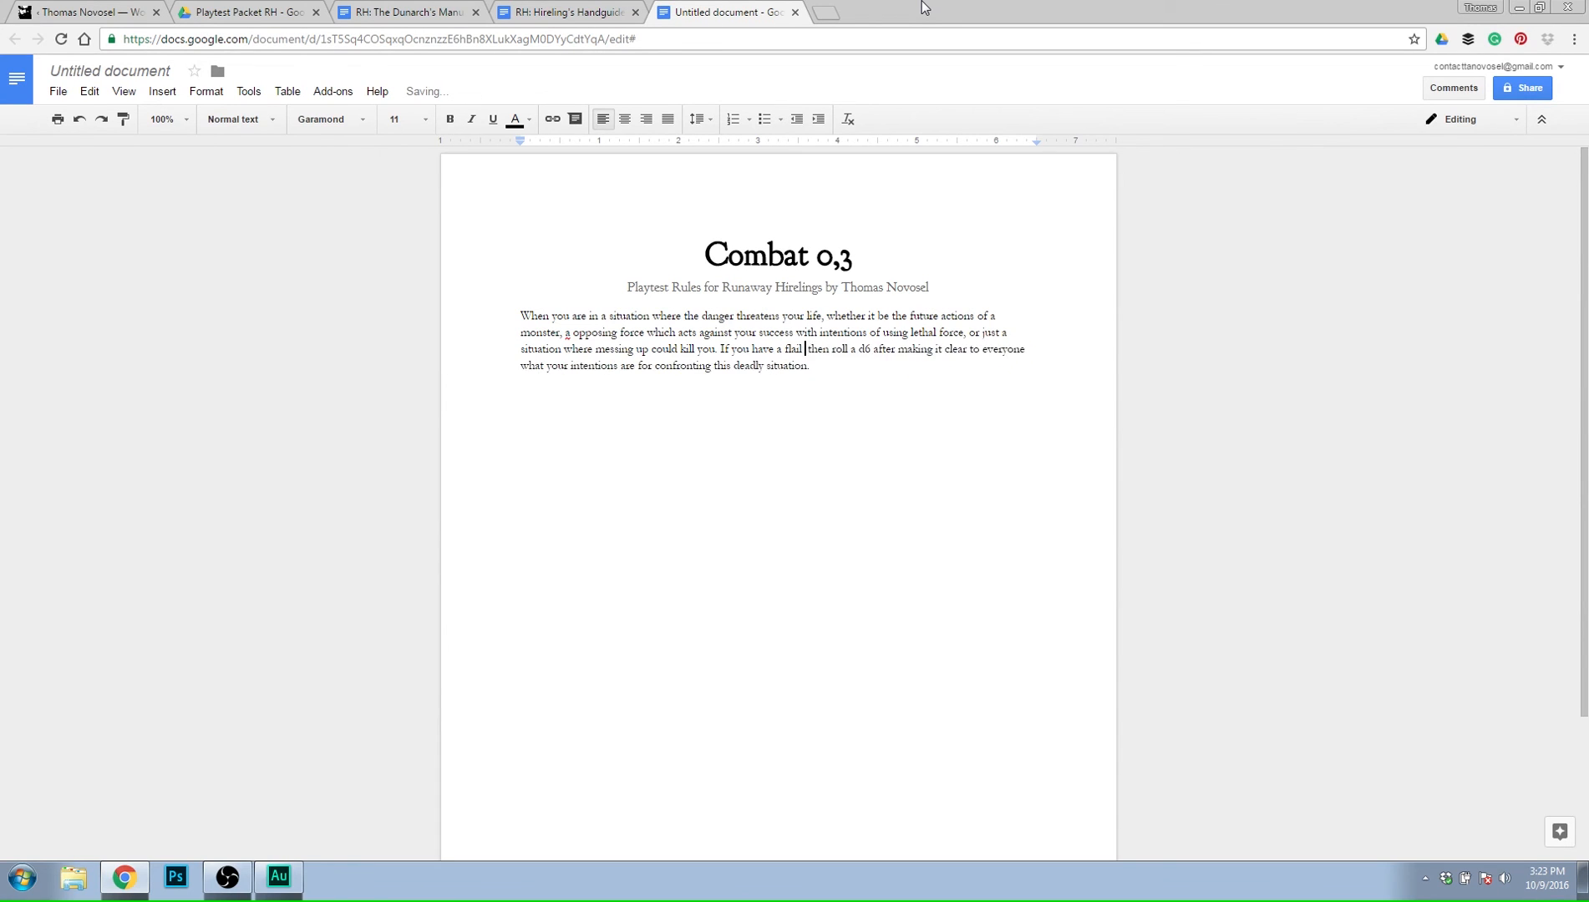
key(Delete)
key(Delete)
key(Delete)
key(Delete)
key(Delete)
key(Delete)
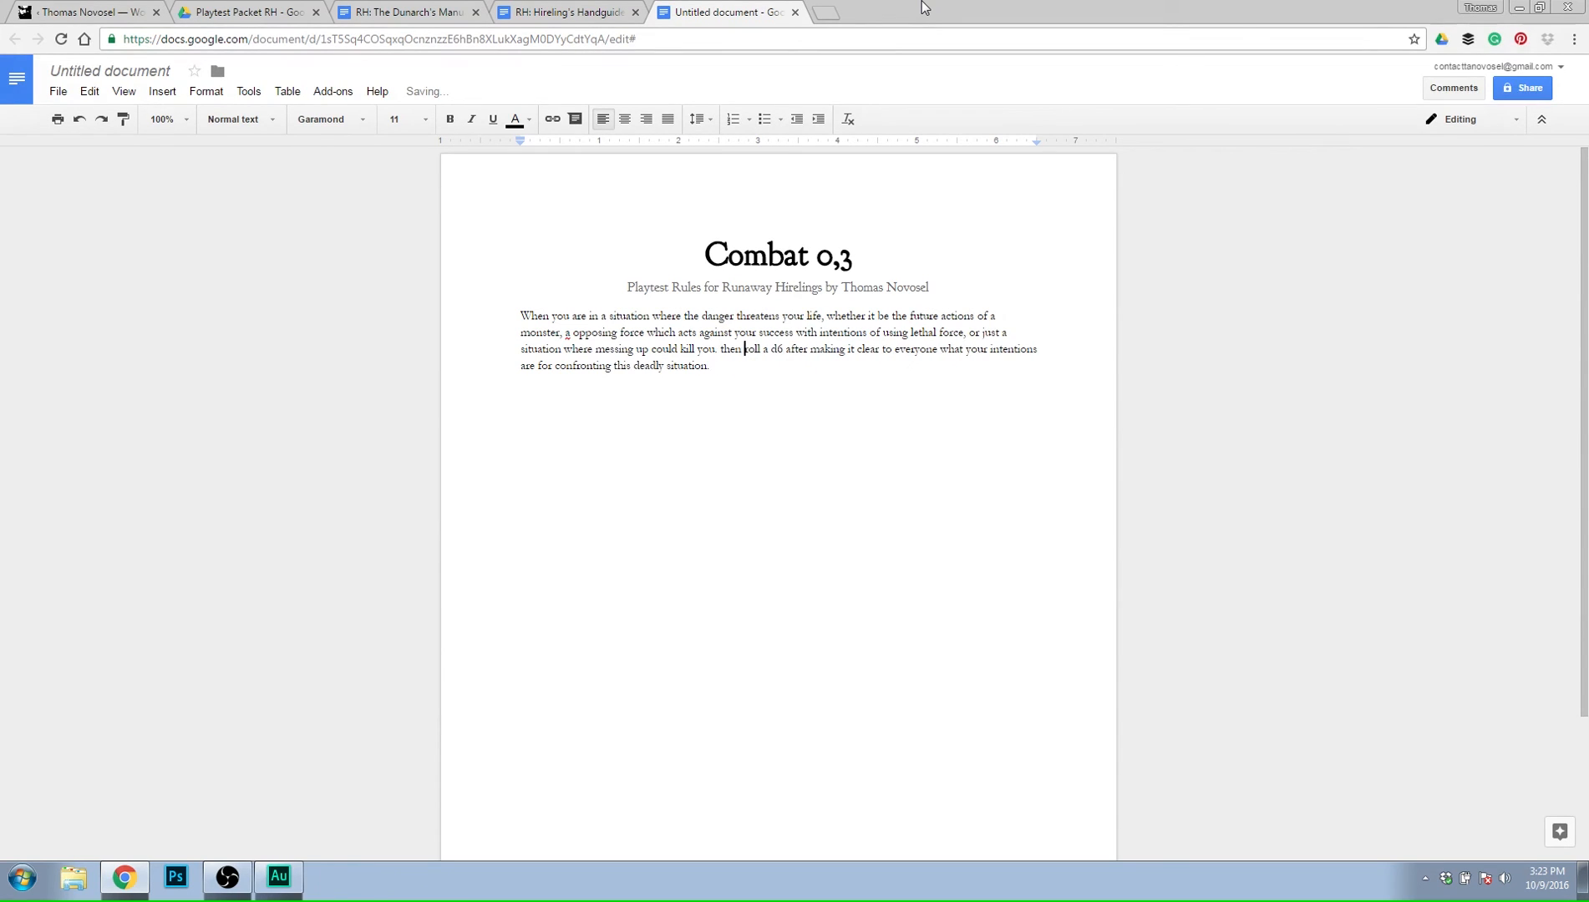
text(R)
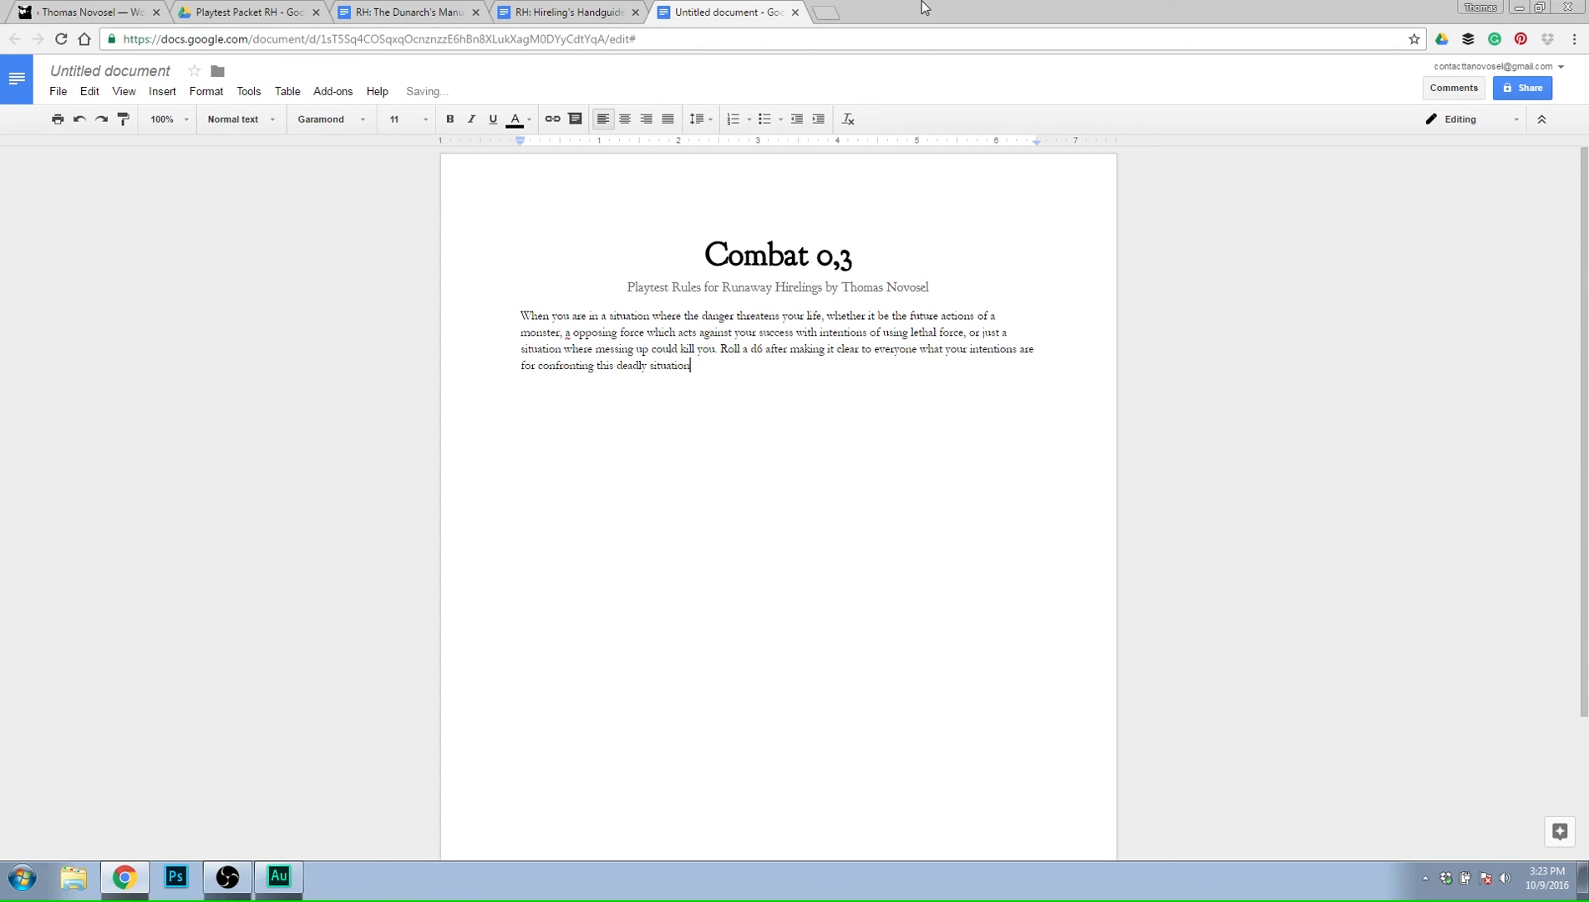
text( and add appropriate modifiers:)
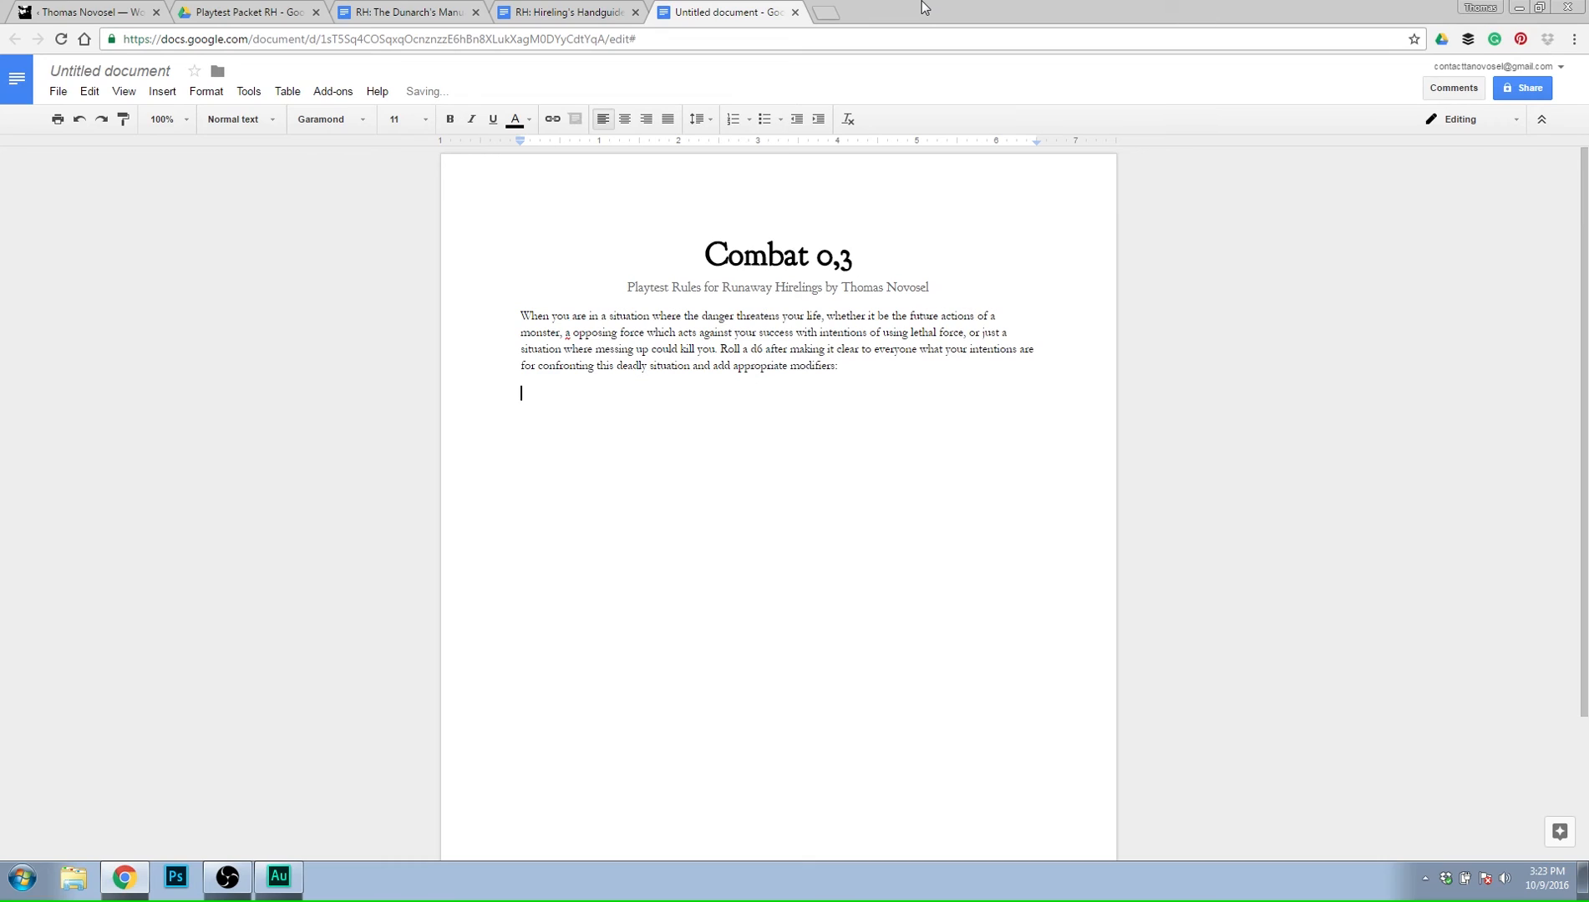
Start a bulleted list below the paragraph with "Spending 1 flail point will give you a +1 to your roll.".
key(ctrl+shift+8)
text(Spending 1 flail po)
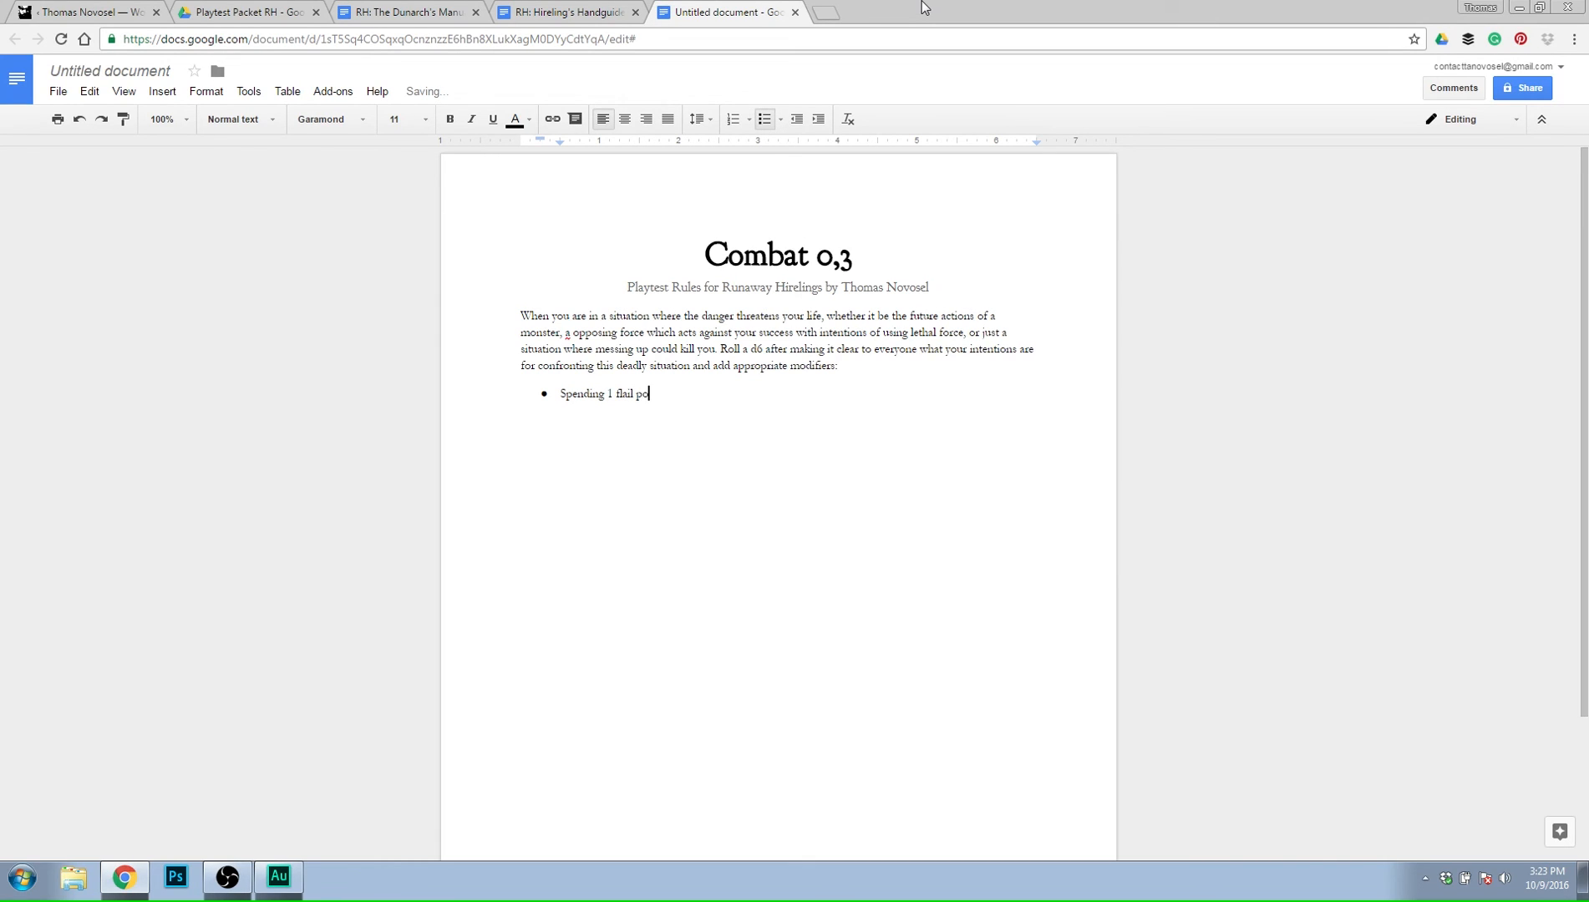
text(int will give you a +1 to your roll.)
key(Return)
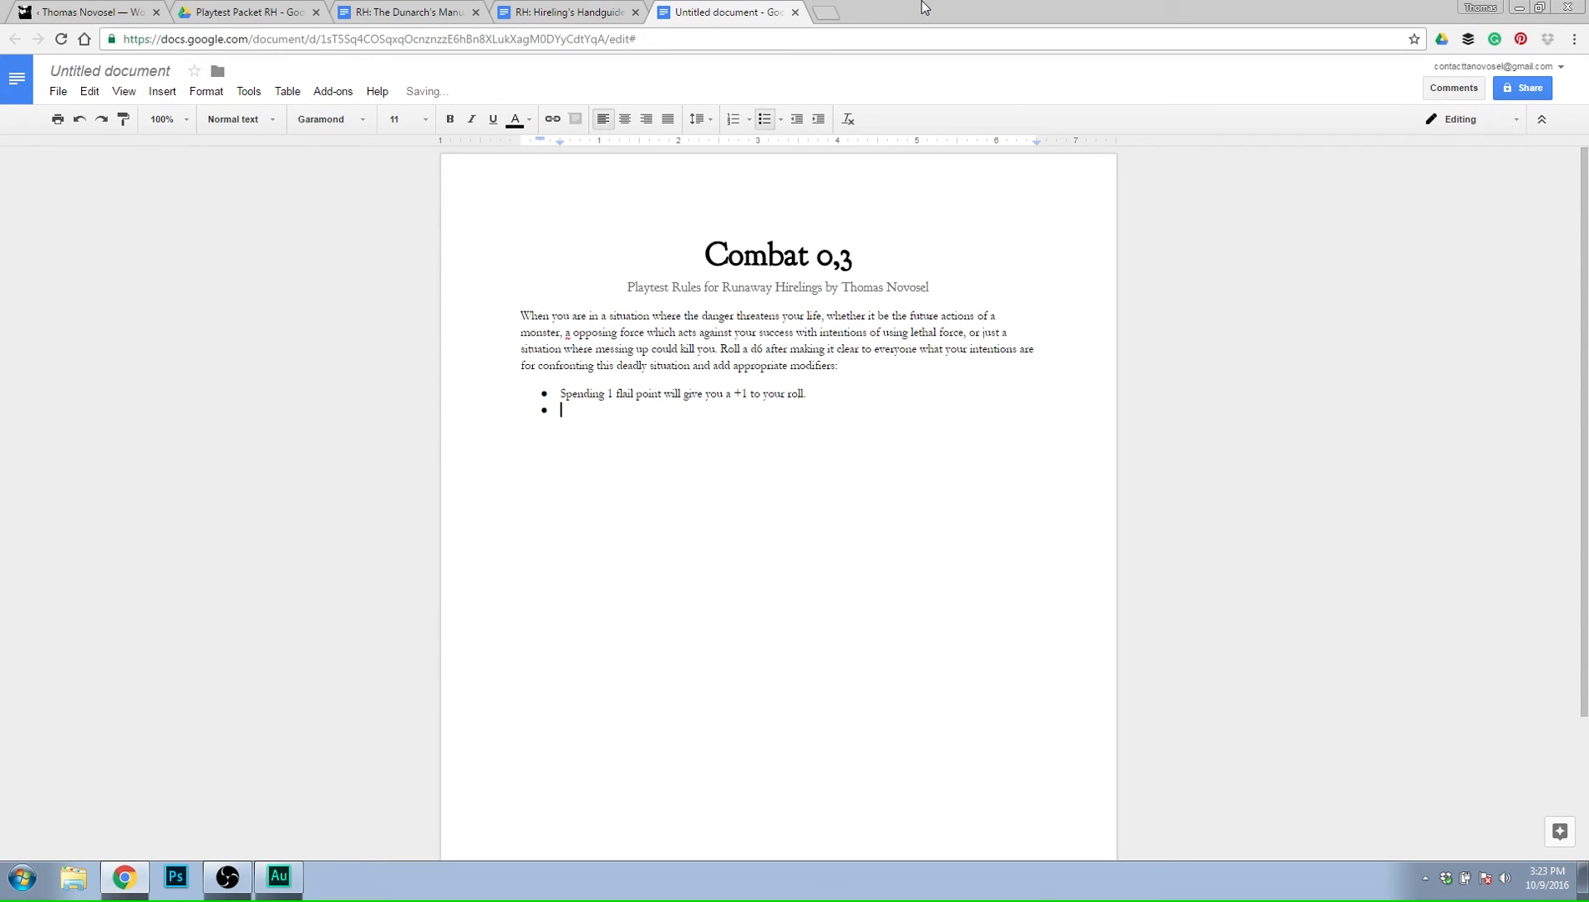
Write the second bullet as "Allies can spend 2 flail points to give you a +1 to your roll.".
text(Allies can spend 2 flail points to give you a _+)
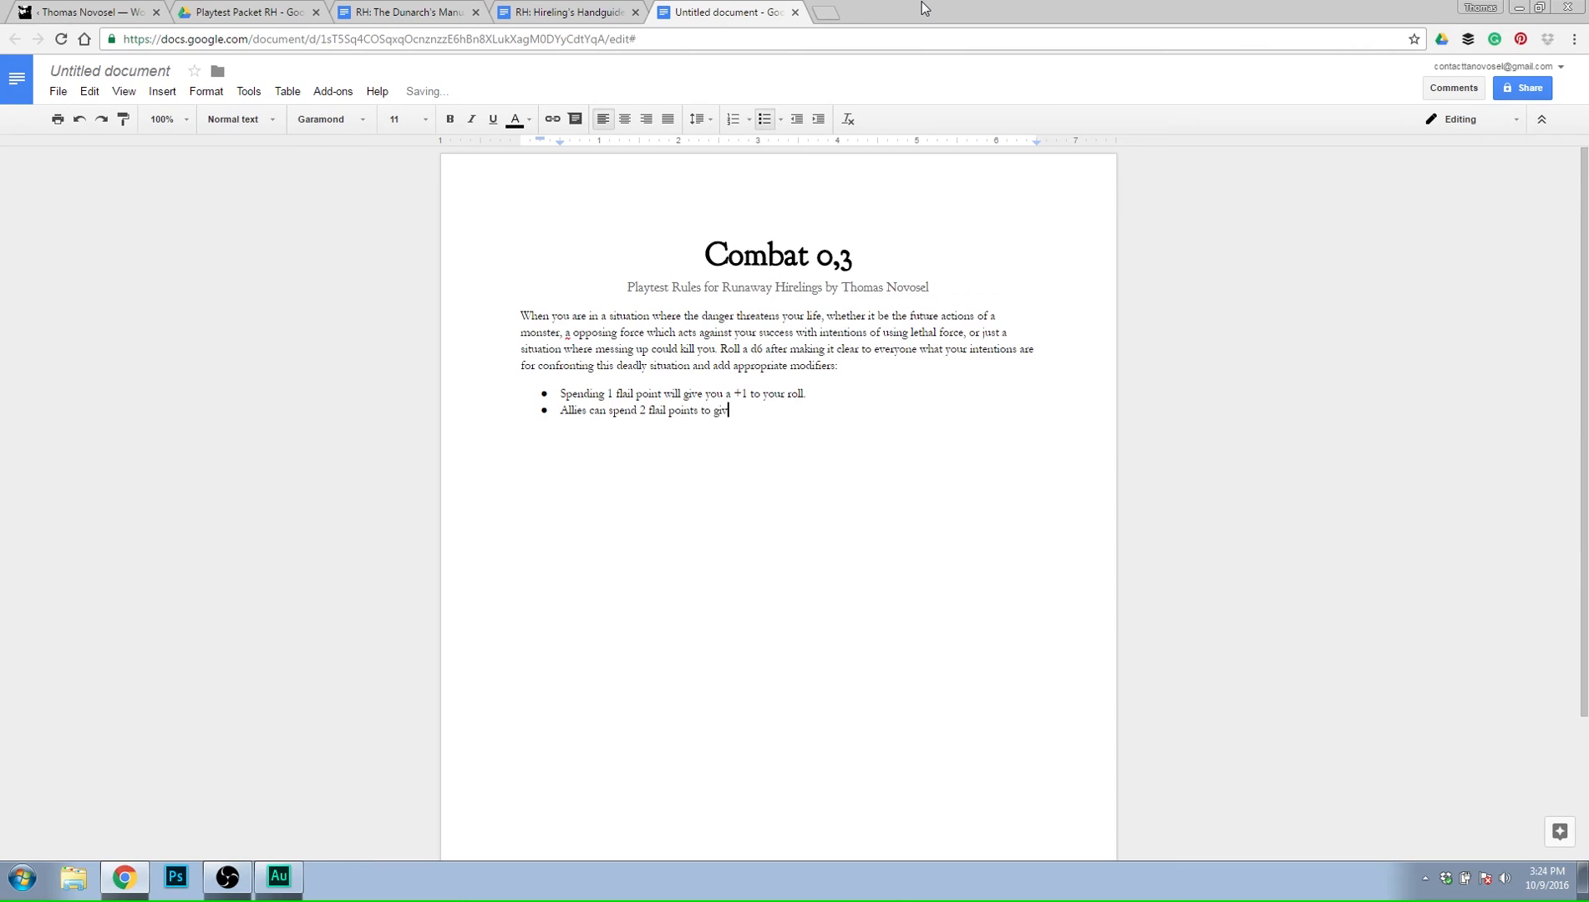
key(BackSpace)
key(BackSpace)
text(+1 to your roll.)
key(Return)
text(IF)
key(BackSpace)
text(f)
key(BackSpace)
key(BackSpace)
key(Return)
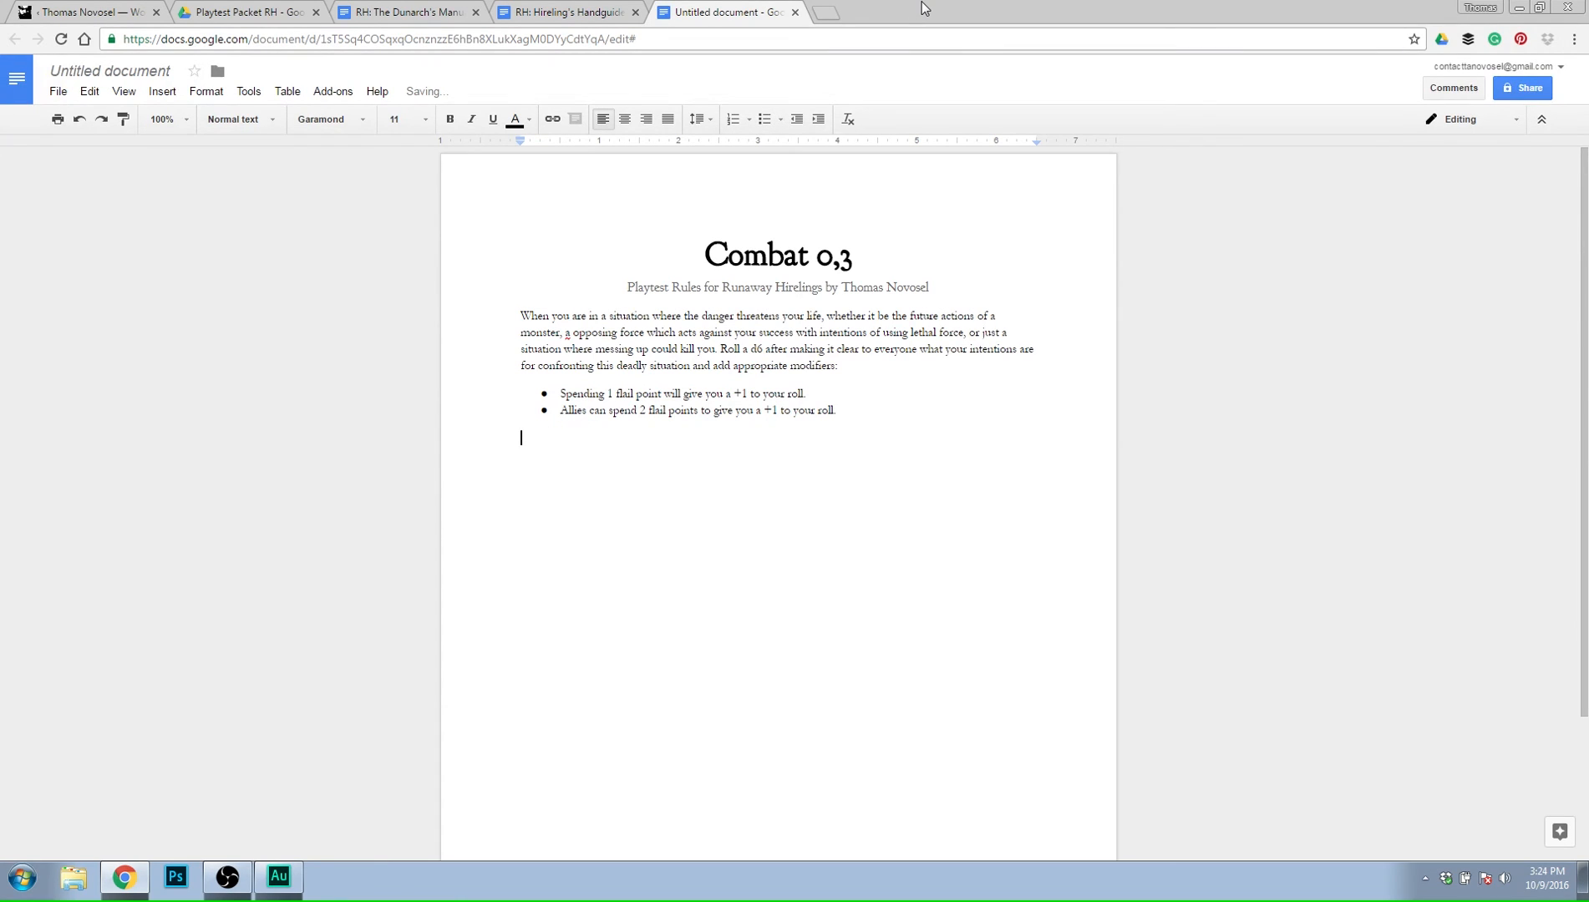
key(ctrl+shift+8)
Begin the third bullet with "If your advantage would make you better off or more qualified".
text(If an Advantage)
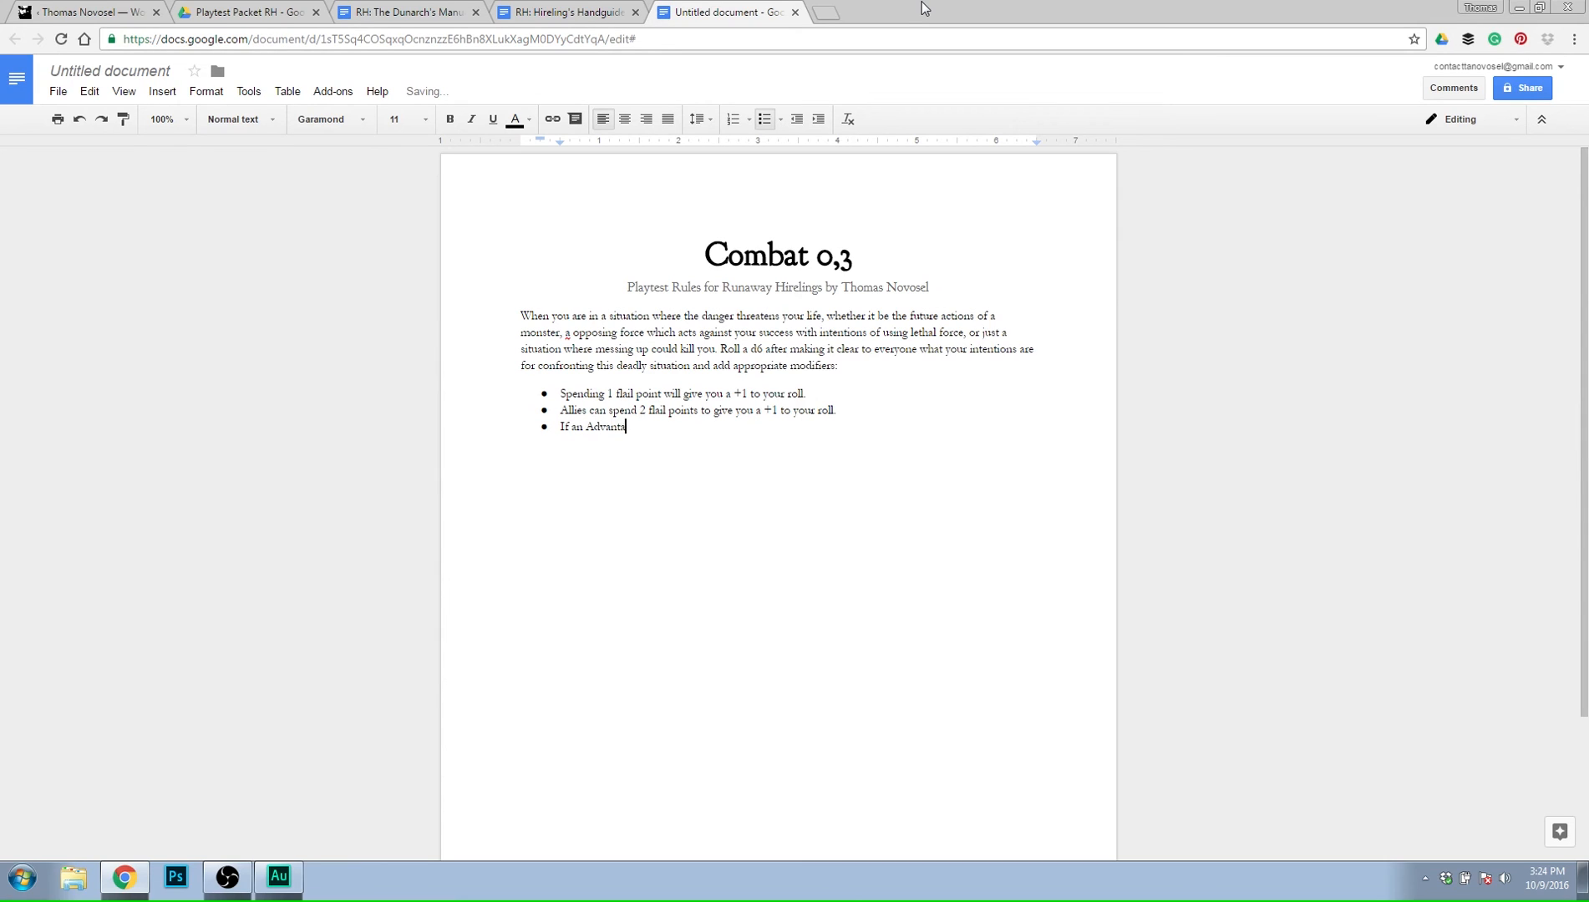
key(BackSpace)
key(BackSpace)
key(BackSpace)
key(BackSpace)
key(BackSpace)
key(BackSpace)
key(BackSpace)
key(BackSpace)
key(BackSpace)
key(BackSpace)
key(BackSpace)
text(your advantage wo)
text(uld give you)
key(BackSpace)
key(BackSpace)
key(BackSpace)
key(BackSpace)
key(BackSpace)
key(BackSpace)
key(BackSpace)
key(BackSpace)
text(make you better off or more )
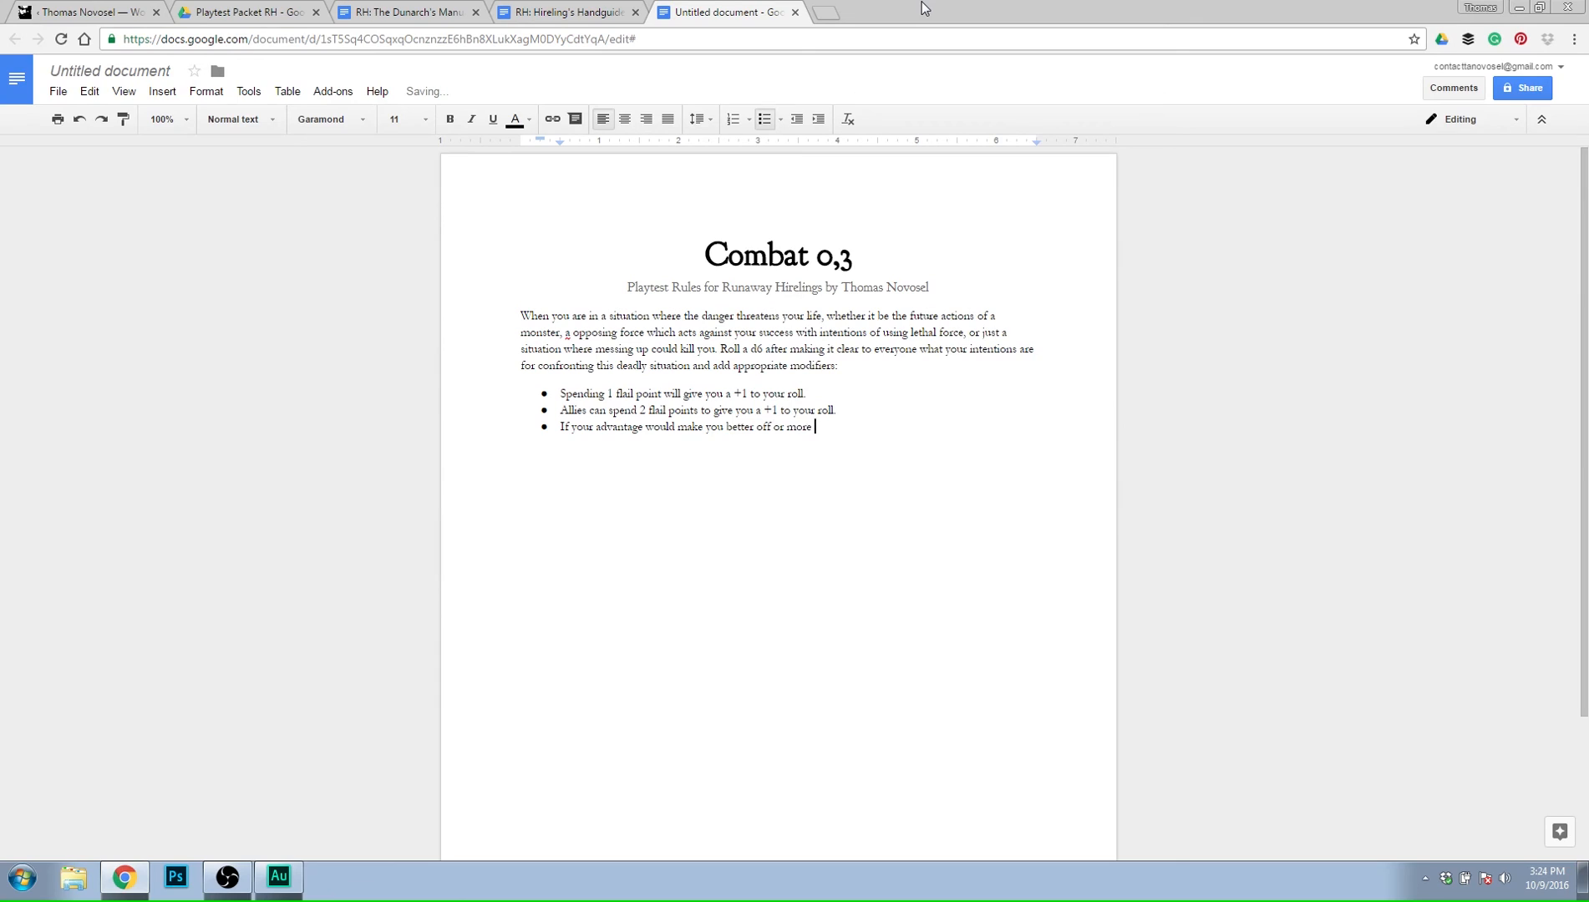
text(qualified in your task, roll two dice and use the )
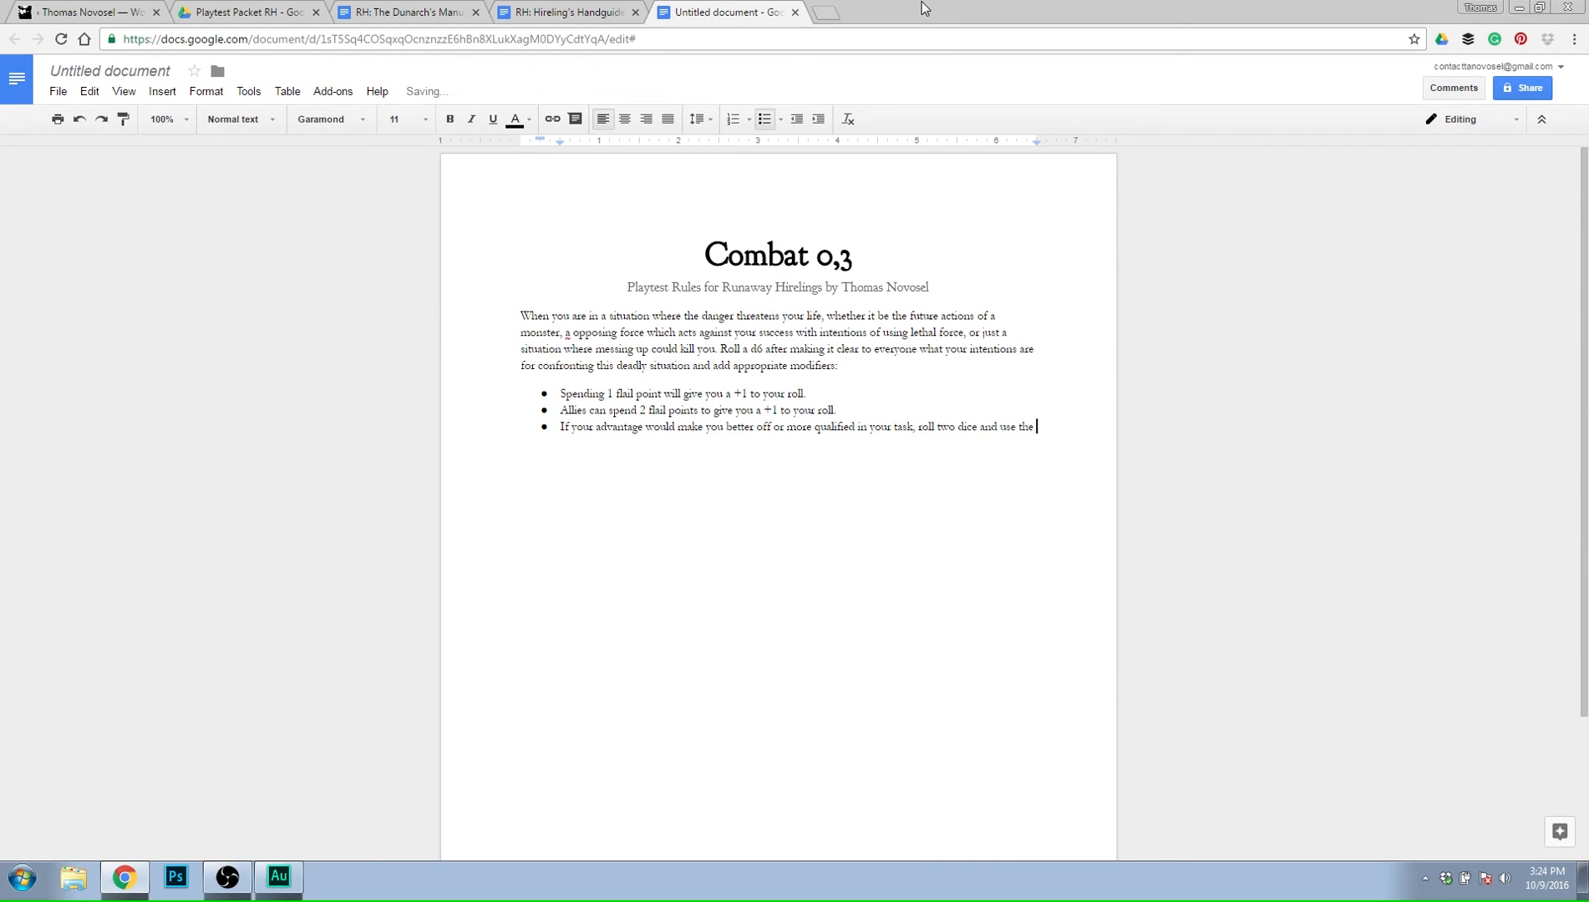
text(higher of the two as you result.)
Finish the advantage bullet with "in your task, roll two dice and use the higher of the two as you result.".
key(Return)
Begin the fourth bullet with "If your disadvantage would make you worse off or less qualified (more likely to fail".
text(If you )
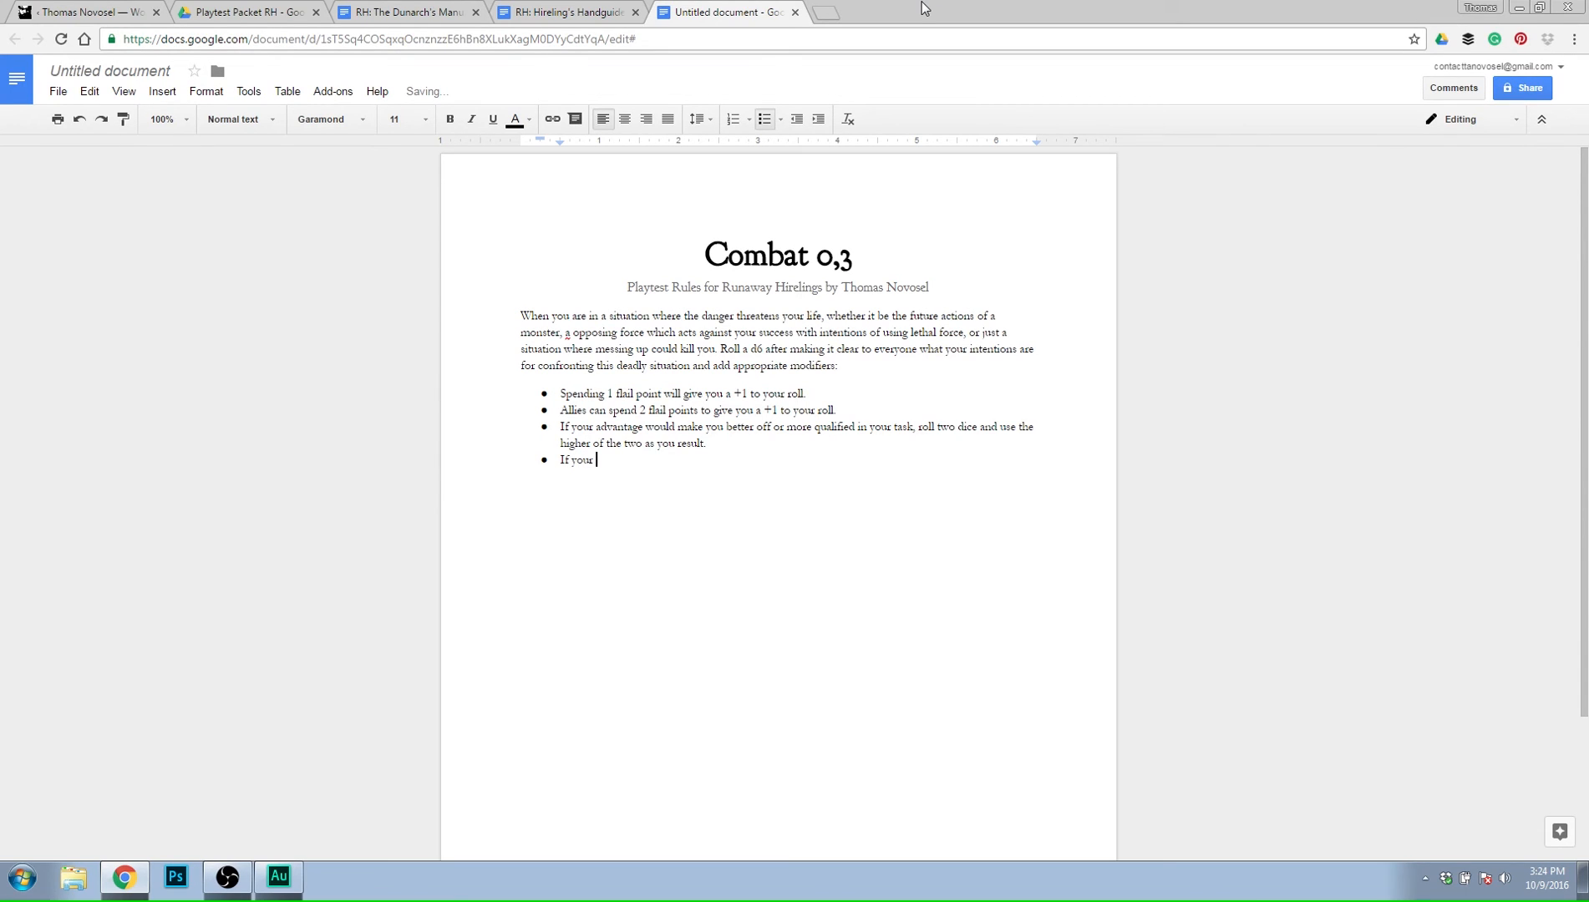
text(disadvantage would make you worse off of )
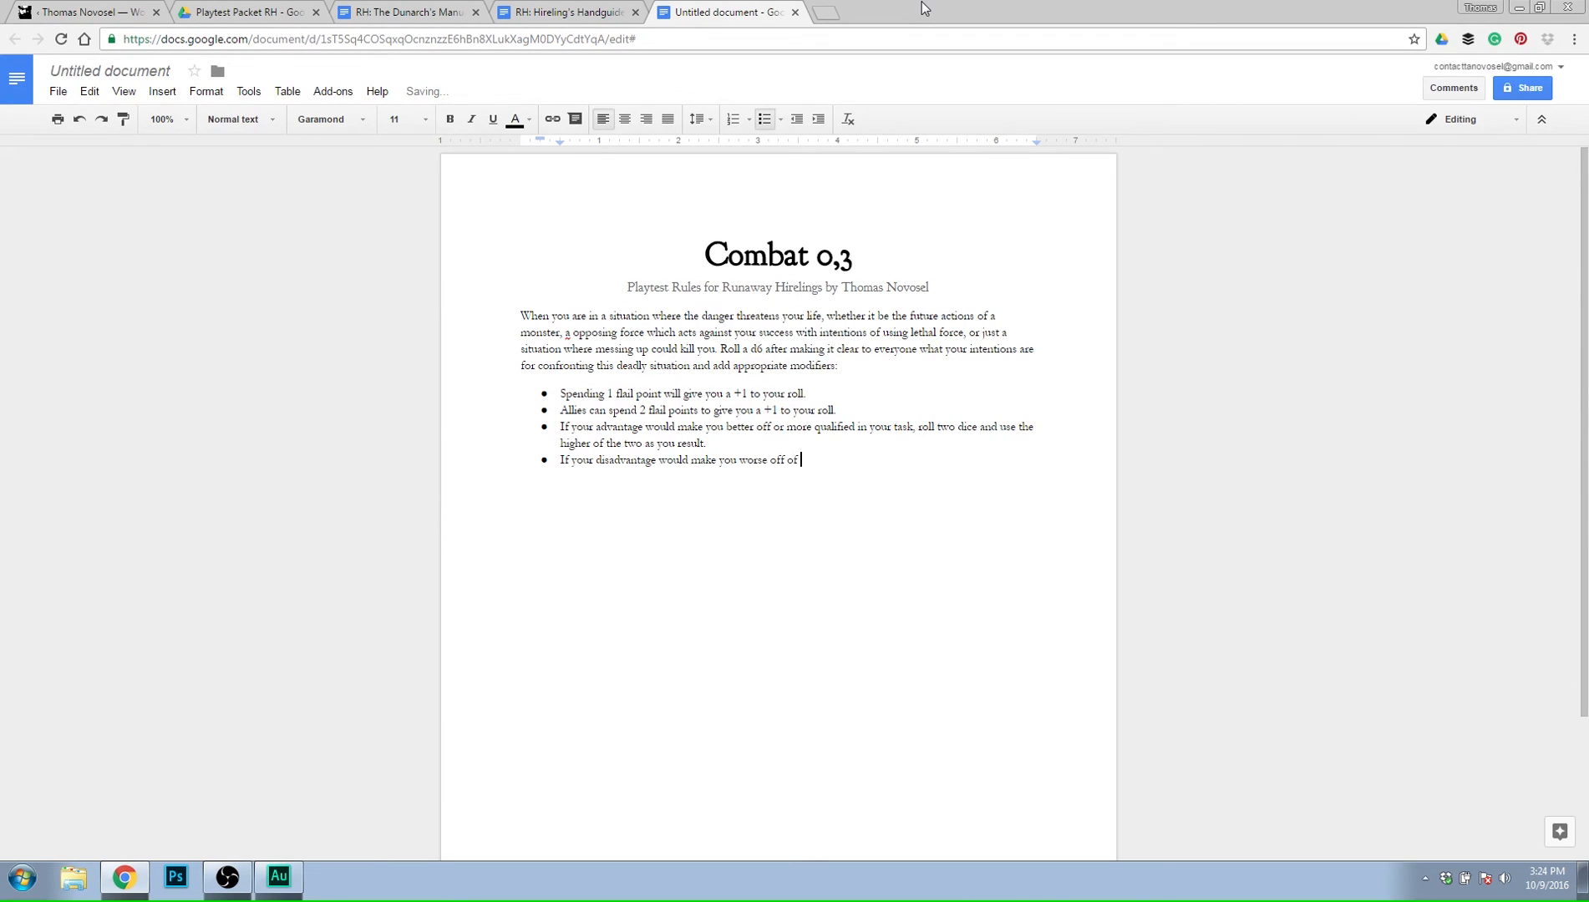
text( m)
text(less qualified (more likely to fail)
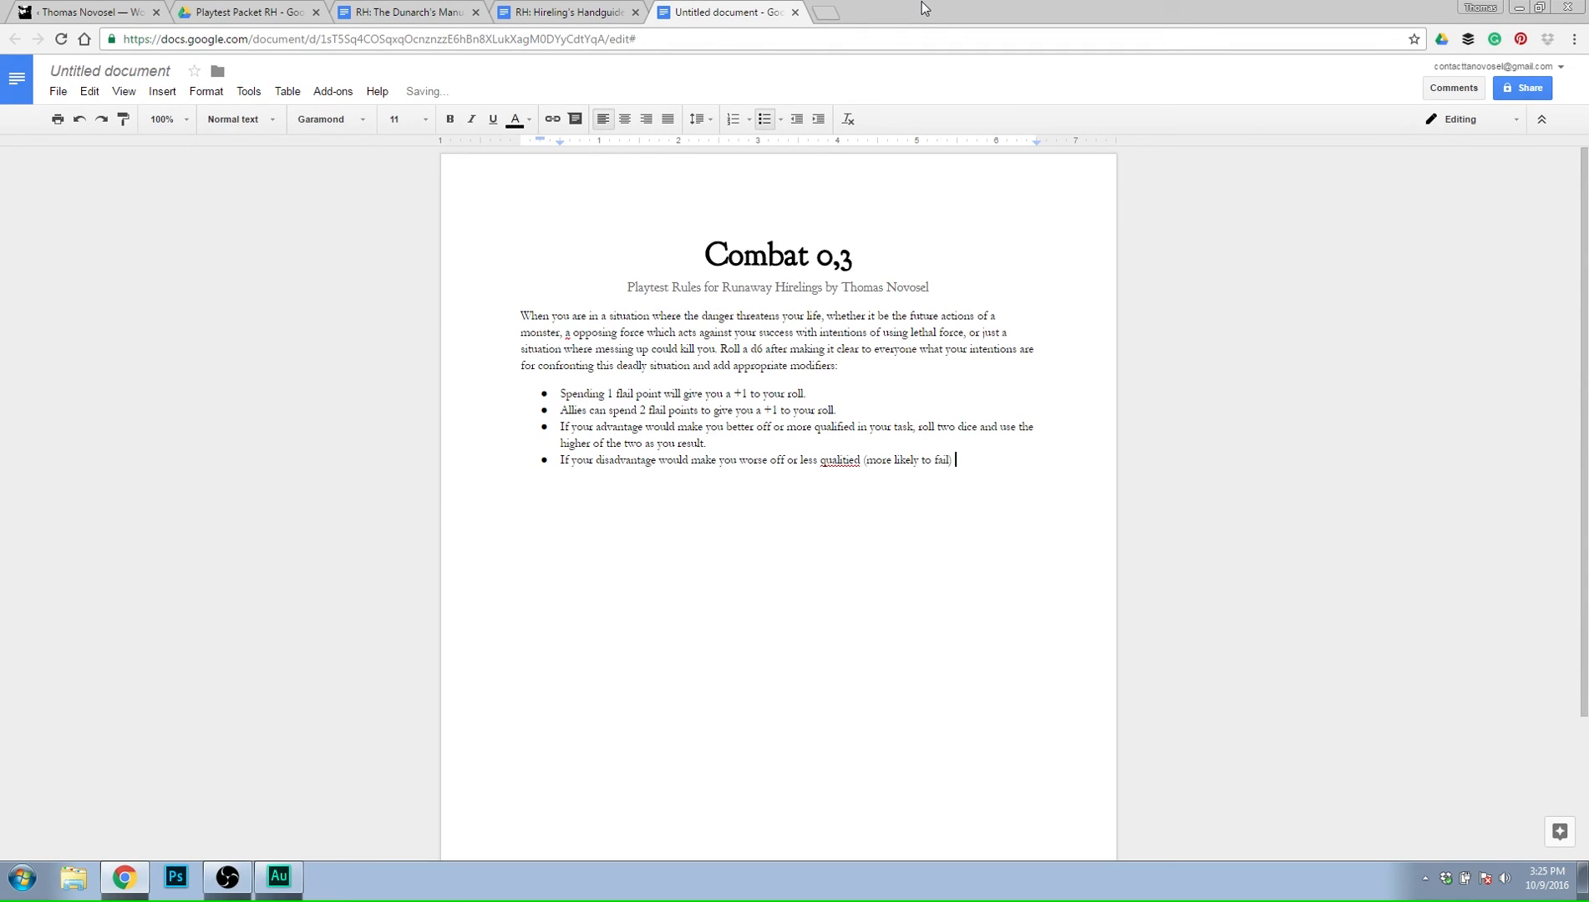
text() at your task, roll two dice and use the lowewr)
Finish the disadvantage bullet with ") at your task, roll two dice and use the lower of the two as your result.".
key(BackSpace)
key(BackSpace)
key(BackSpace)
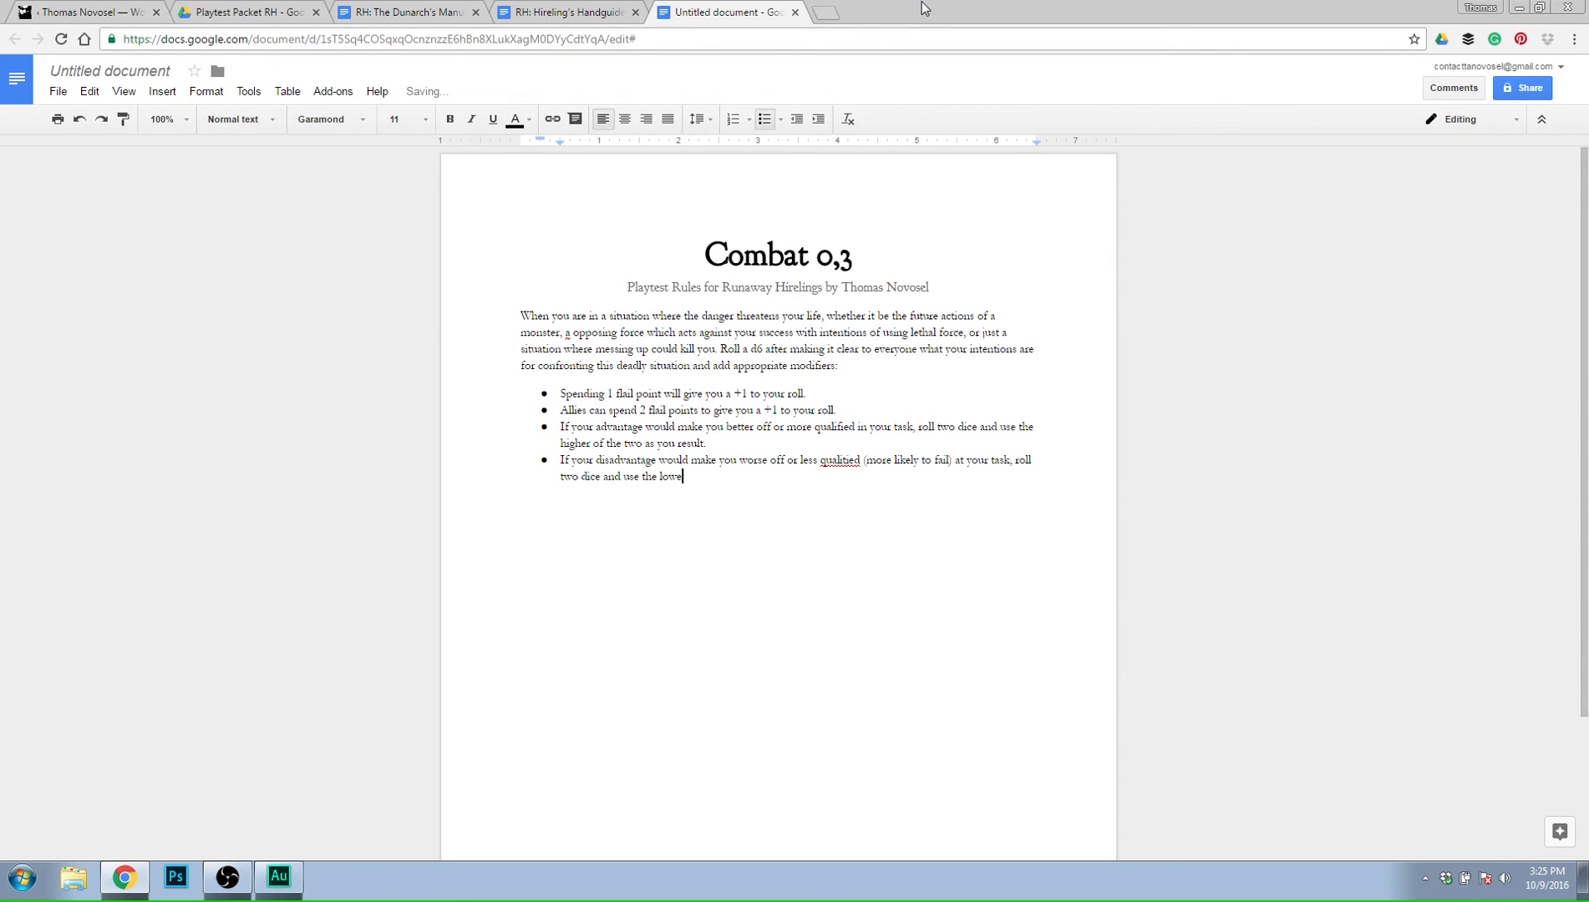
text(r of the two as your result.)
Correct the misspelled "qualified" in the disadvantage bullet and change "as you result" to "as your result" in the advantage bullet.
right_click(843, 462)
click(869, 443)
click(675, 443)
text(r)
End the bulleted list after the disadvantage rule and start a plain paragraph below it.
click(915, 525)
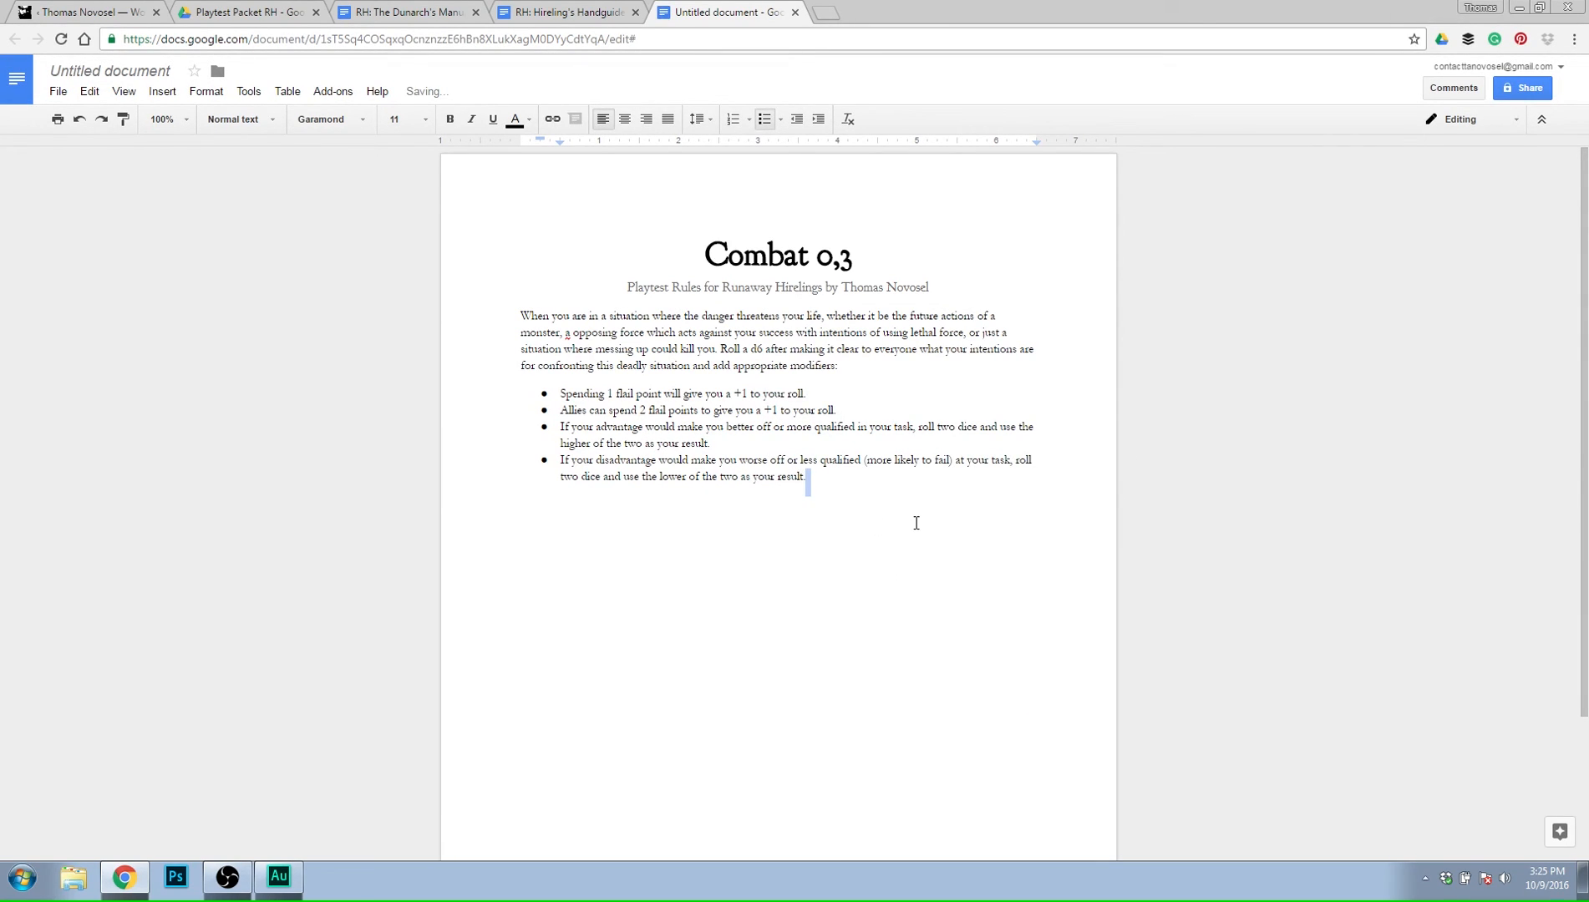
key(Return)
key(Return)
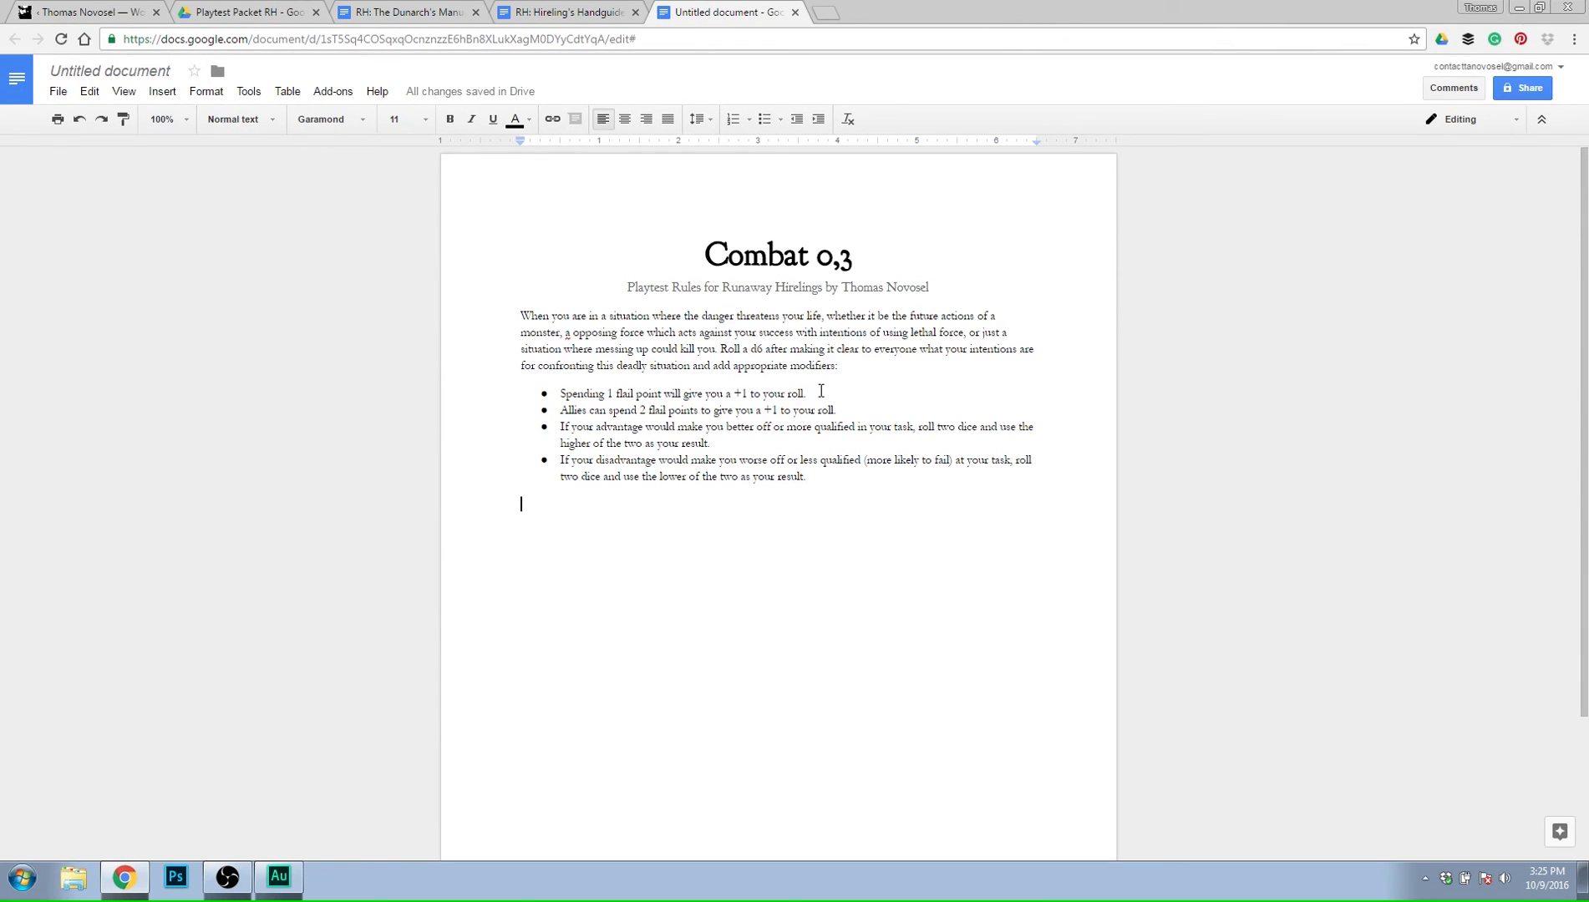
Add "(this is how someone would Give Aid in this situation)" to the allies bullet and return to the empty paragraph below the list.
click(850, 412)
key(BackSpace)
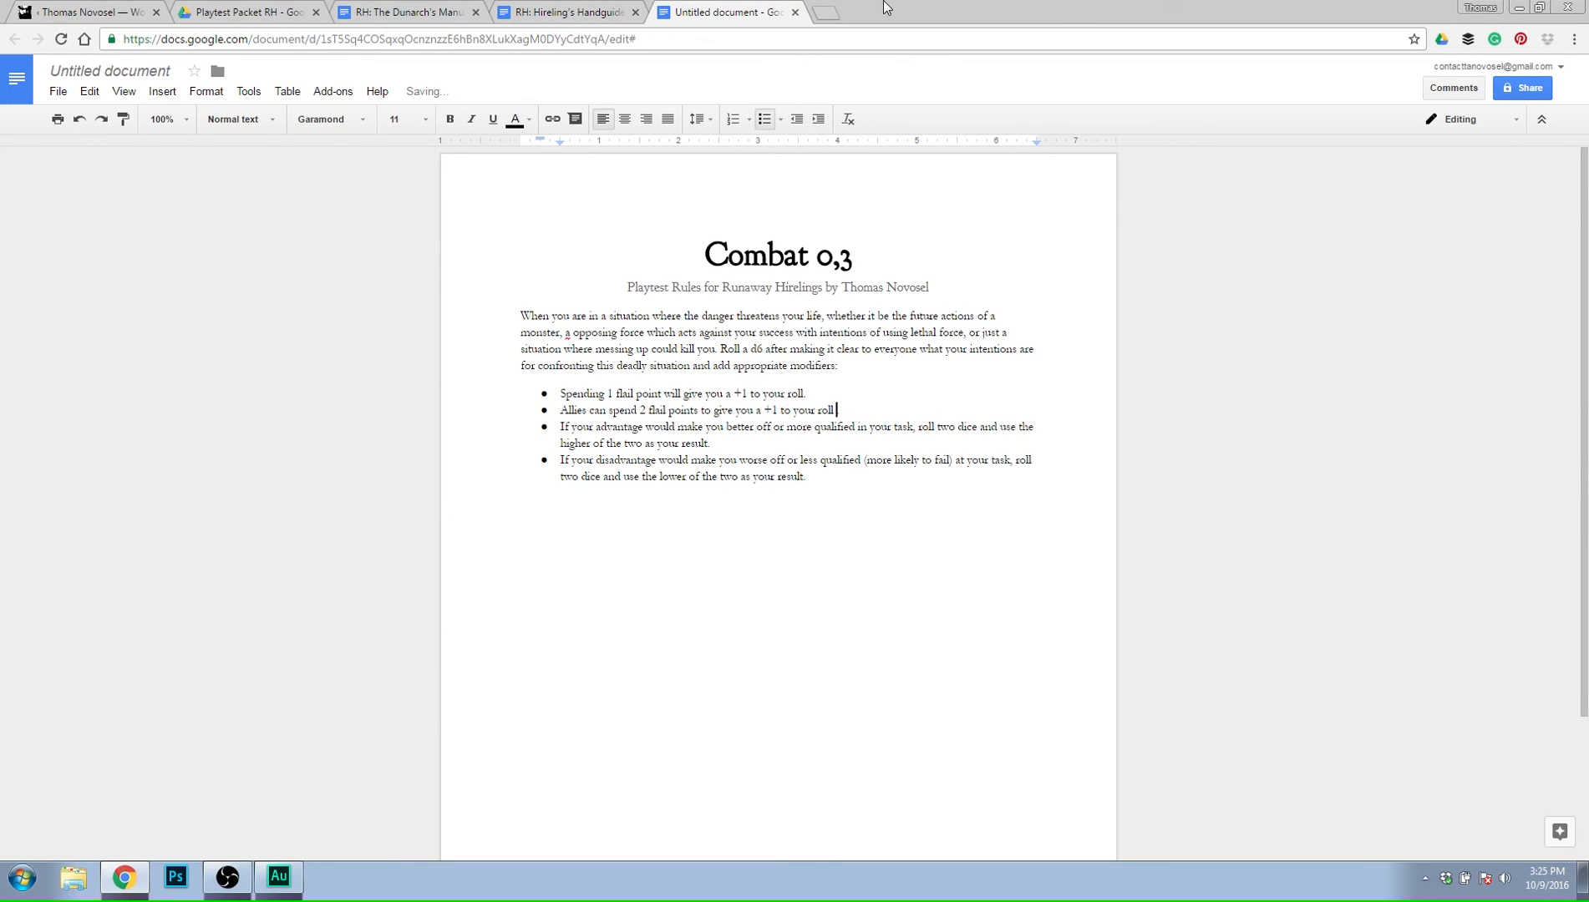
text((this is)
text( how someone wou)
text(ld giv)
text(Give Aid in )
text(this situation).)
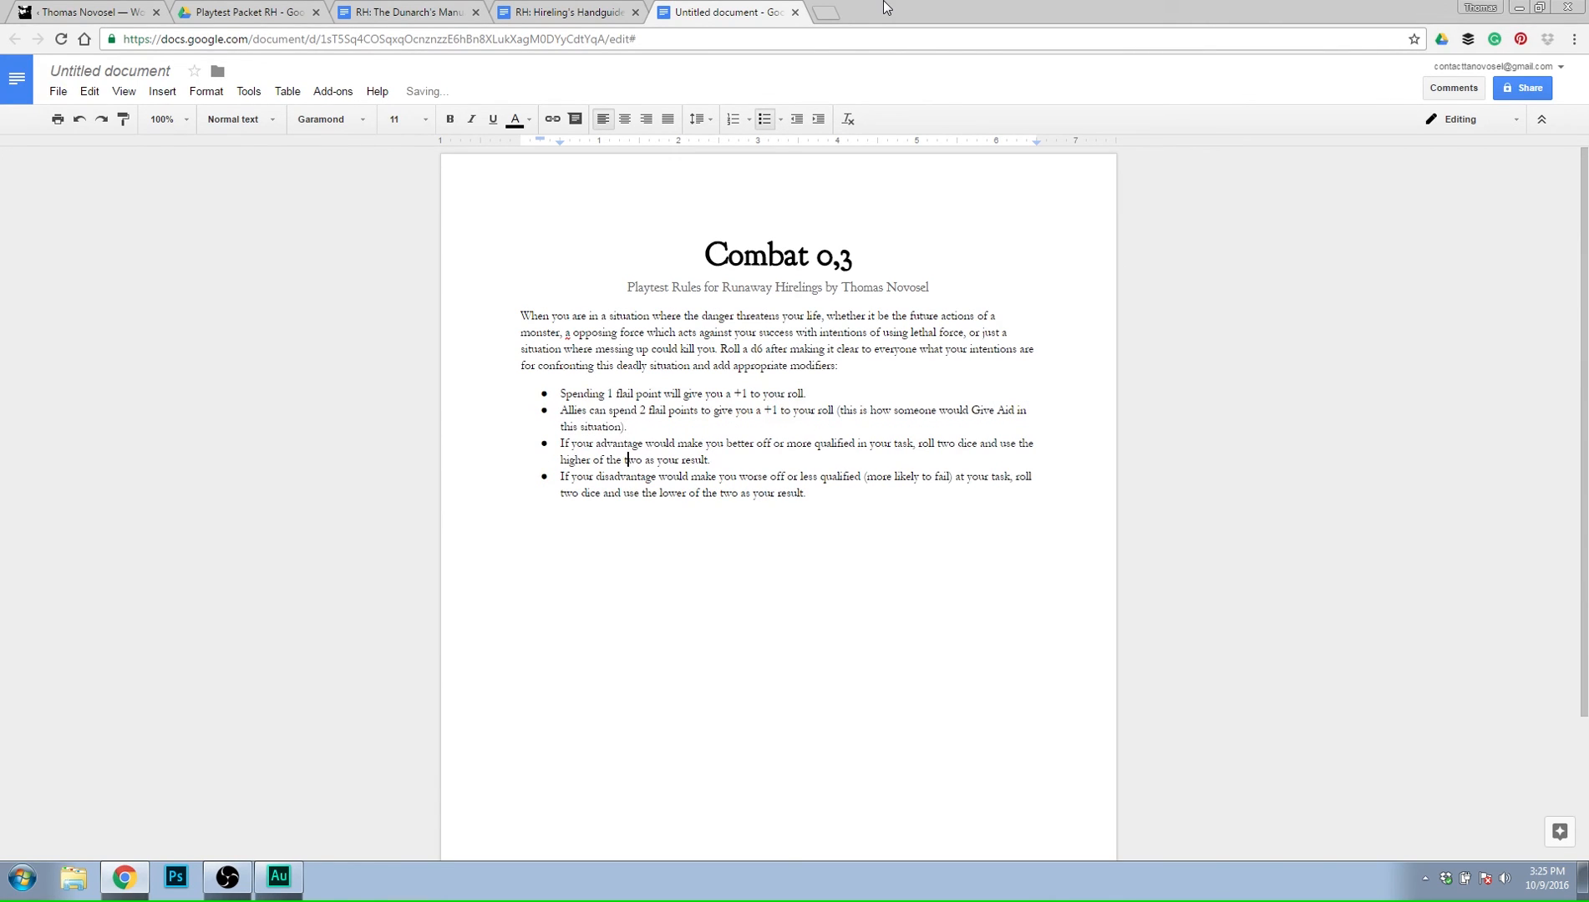
key(Down)
key(Down)
key(Down)
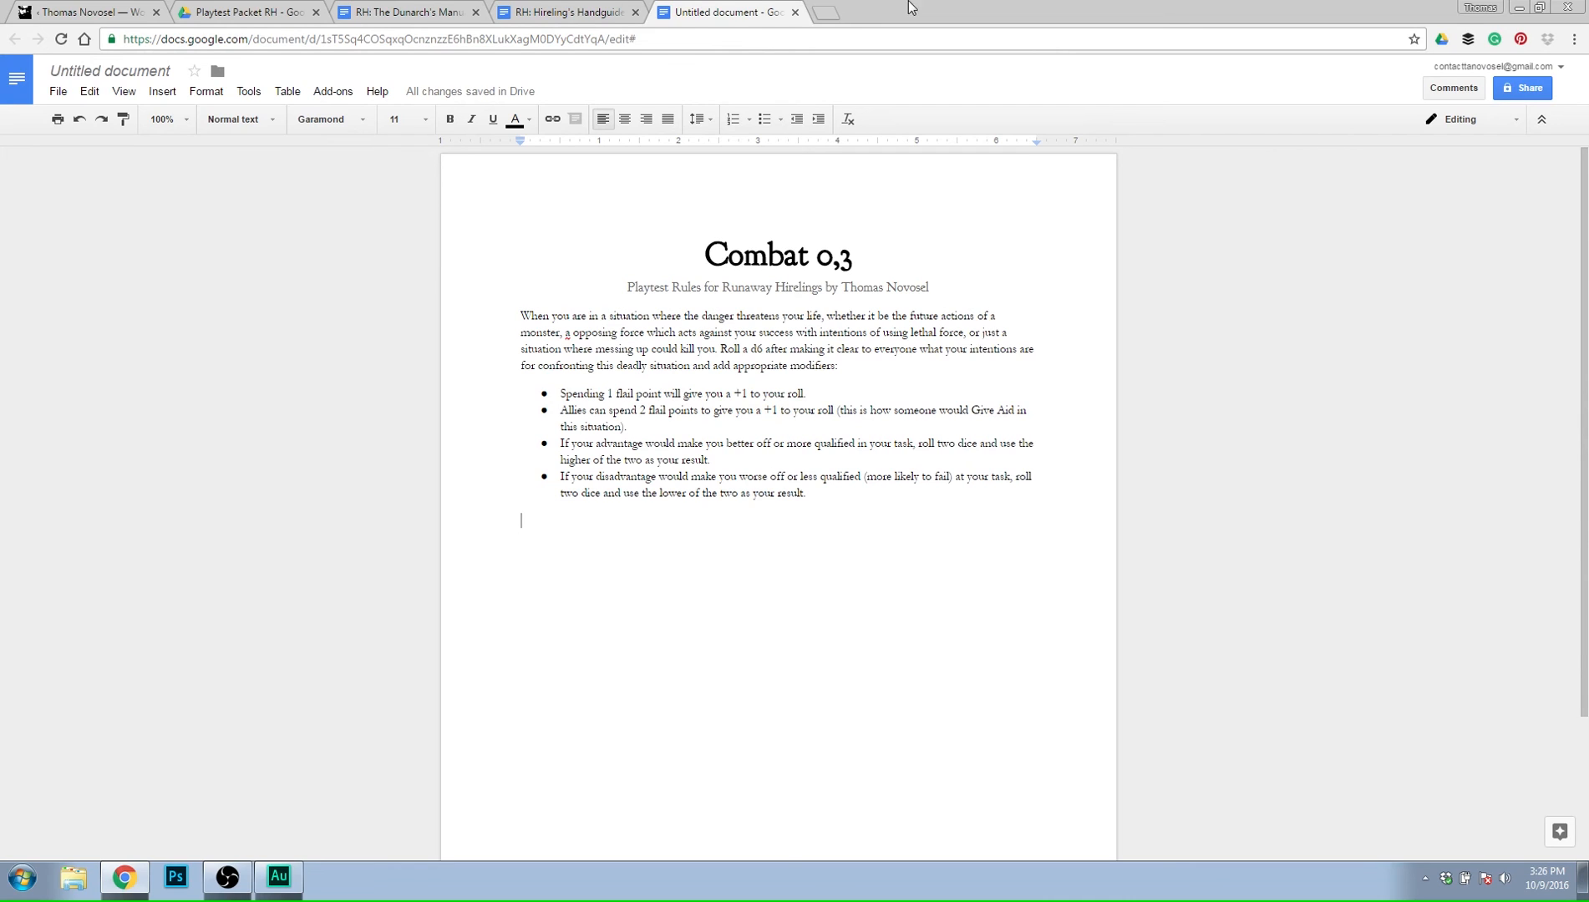
Correct "a opposing force" to "an opposing force" in the opening paragraph and return to the empty paragraph below the bullets.
right_click(569, 329)
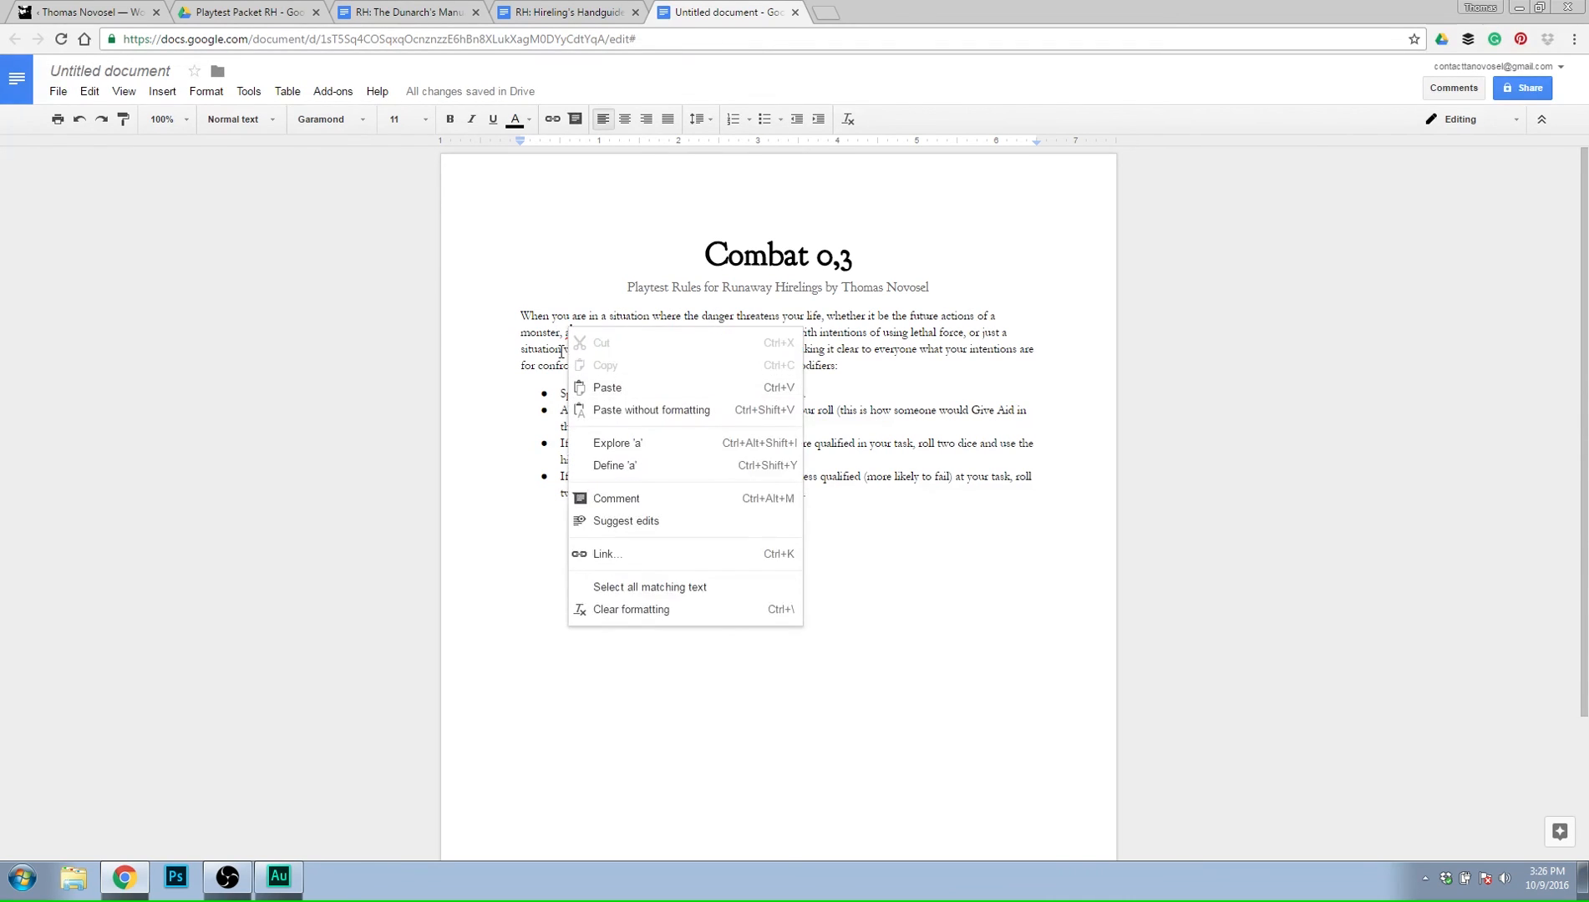
key(Escape)
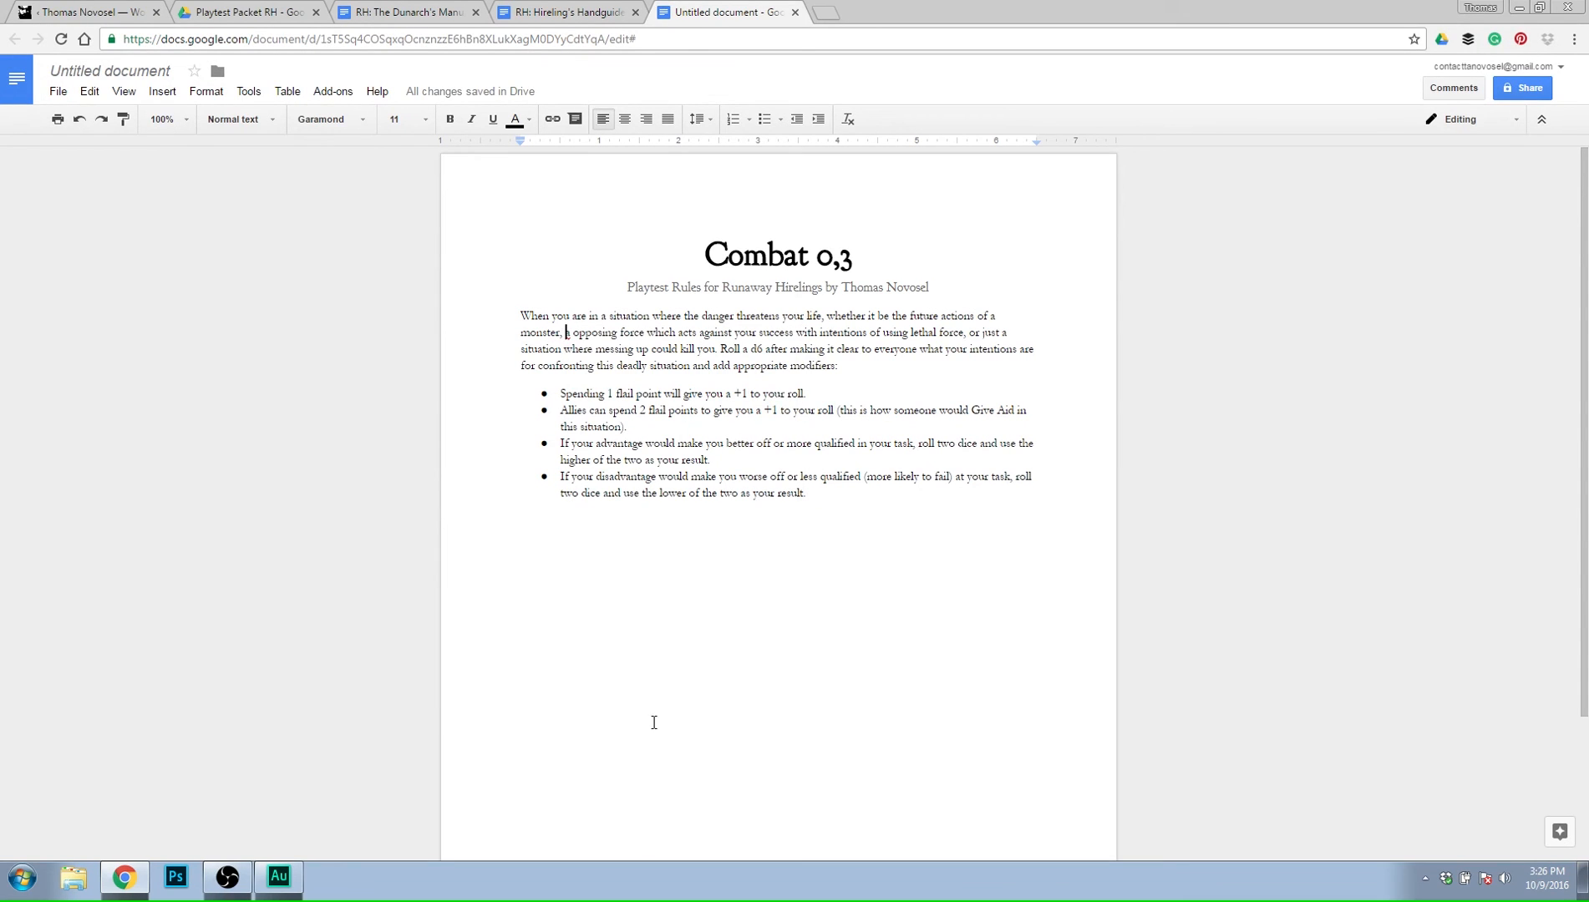
click(619, 724)
click(571, 335)
text(n)
click(740, 717)
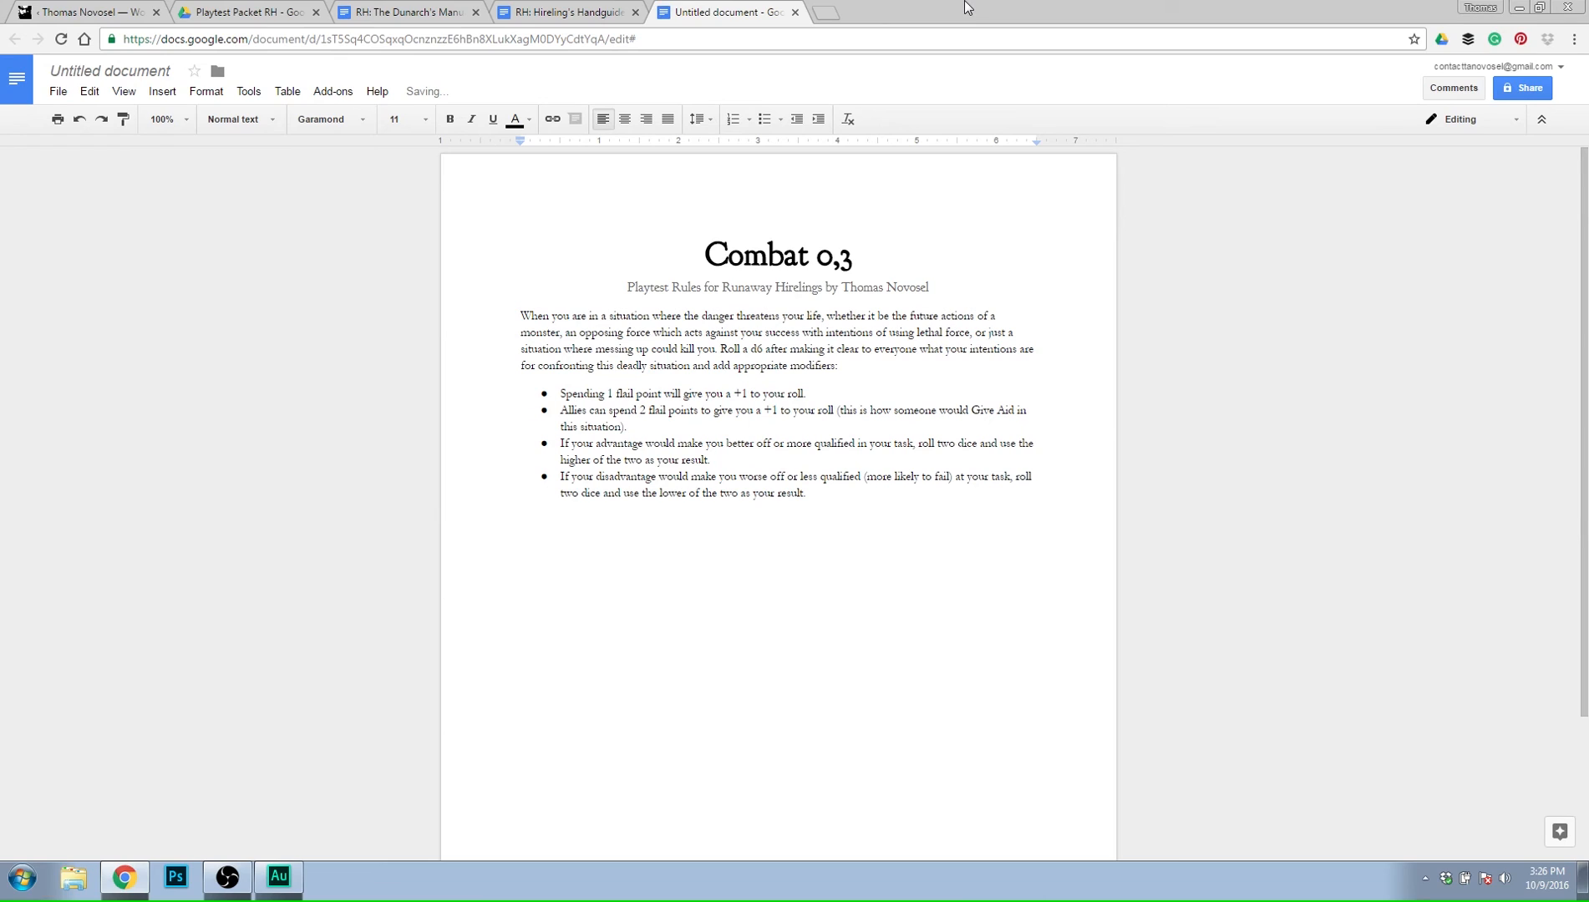
Begin the paragraph below the bullets with "After you roll the die and your result is apparent".
text(After you roll the die and your result is )
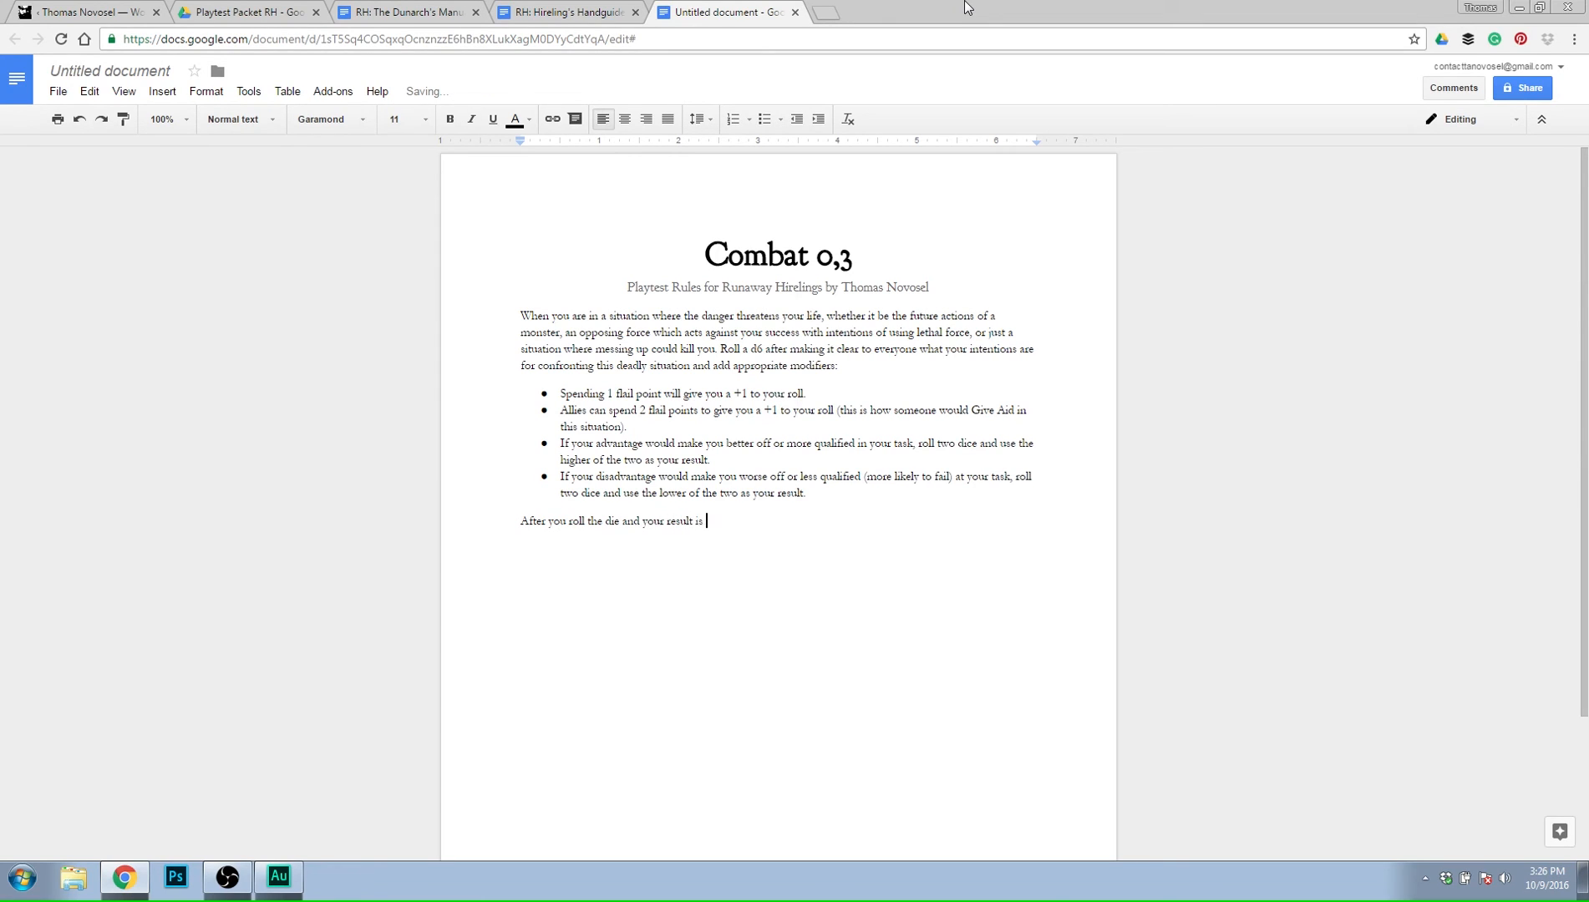
text(apparent )
text(look )
text(below for)
key(BackSpace)
key(BackSpace)
key(BackSpace)
key(BackSpace)
key(BackSpace)
key(BackSpace)
key(BackSpace)
key(BackSpace)
key(BackSpace)
key(BackSpace)
key(BackSpace)
key(BackSpace)
key(BackSpace)
key(BackSpace)
key(BackSpace)
Finish the sentence with "compare your result to the table below to determine how it went and what happens next..." and start a new paragraph.
text(compare your result to the table b)
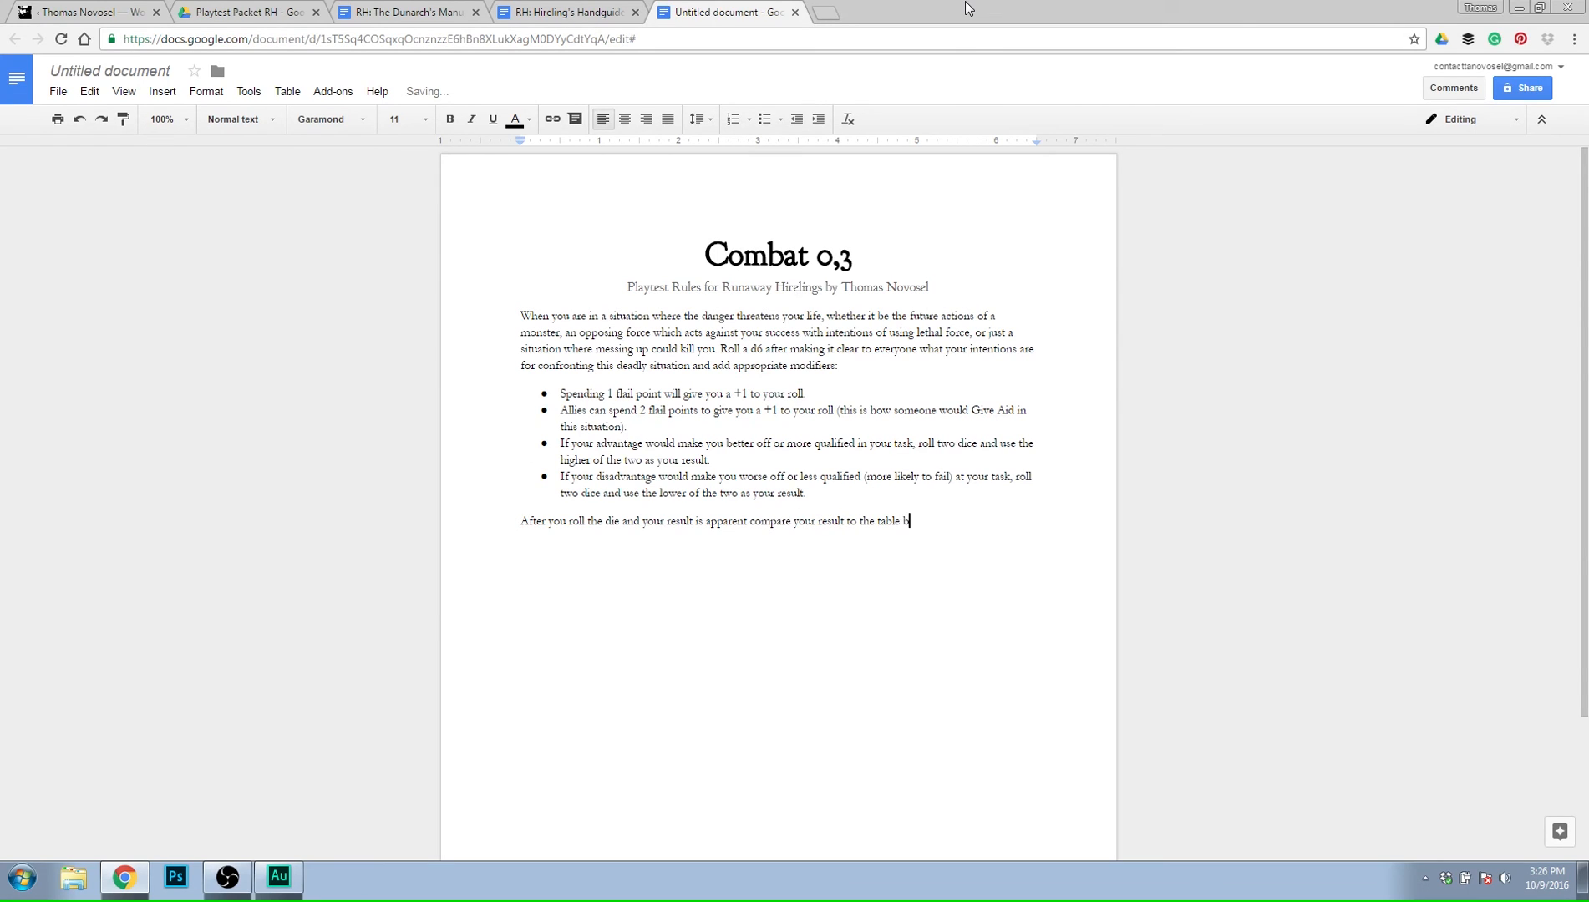
text(elow to determine how it went and what happens next.)
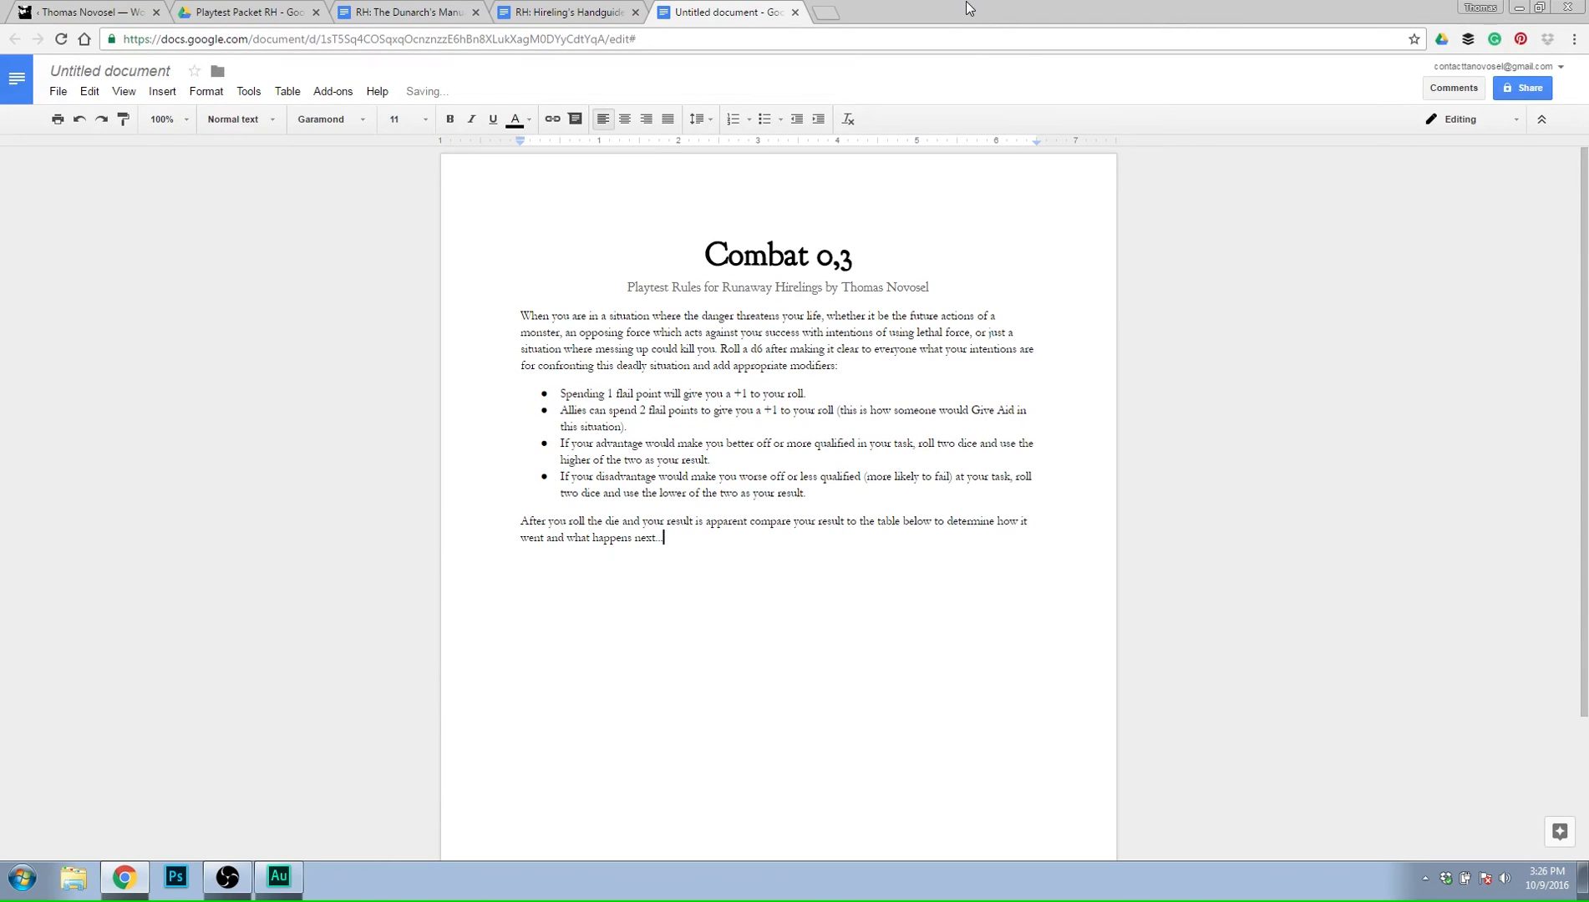
text(..)
key(Return)
key(ctrl+shift+7)
text(.)
key(Return)
text(.)
key(Return)
text(.)
key(Return)
text(.)
key(Return)
text(.)
key(Return)
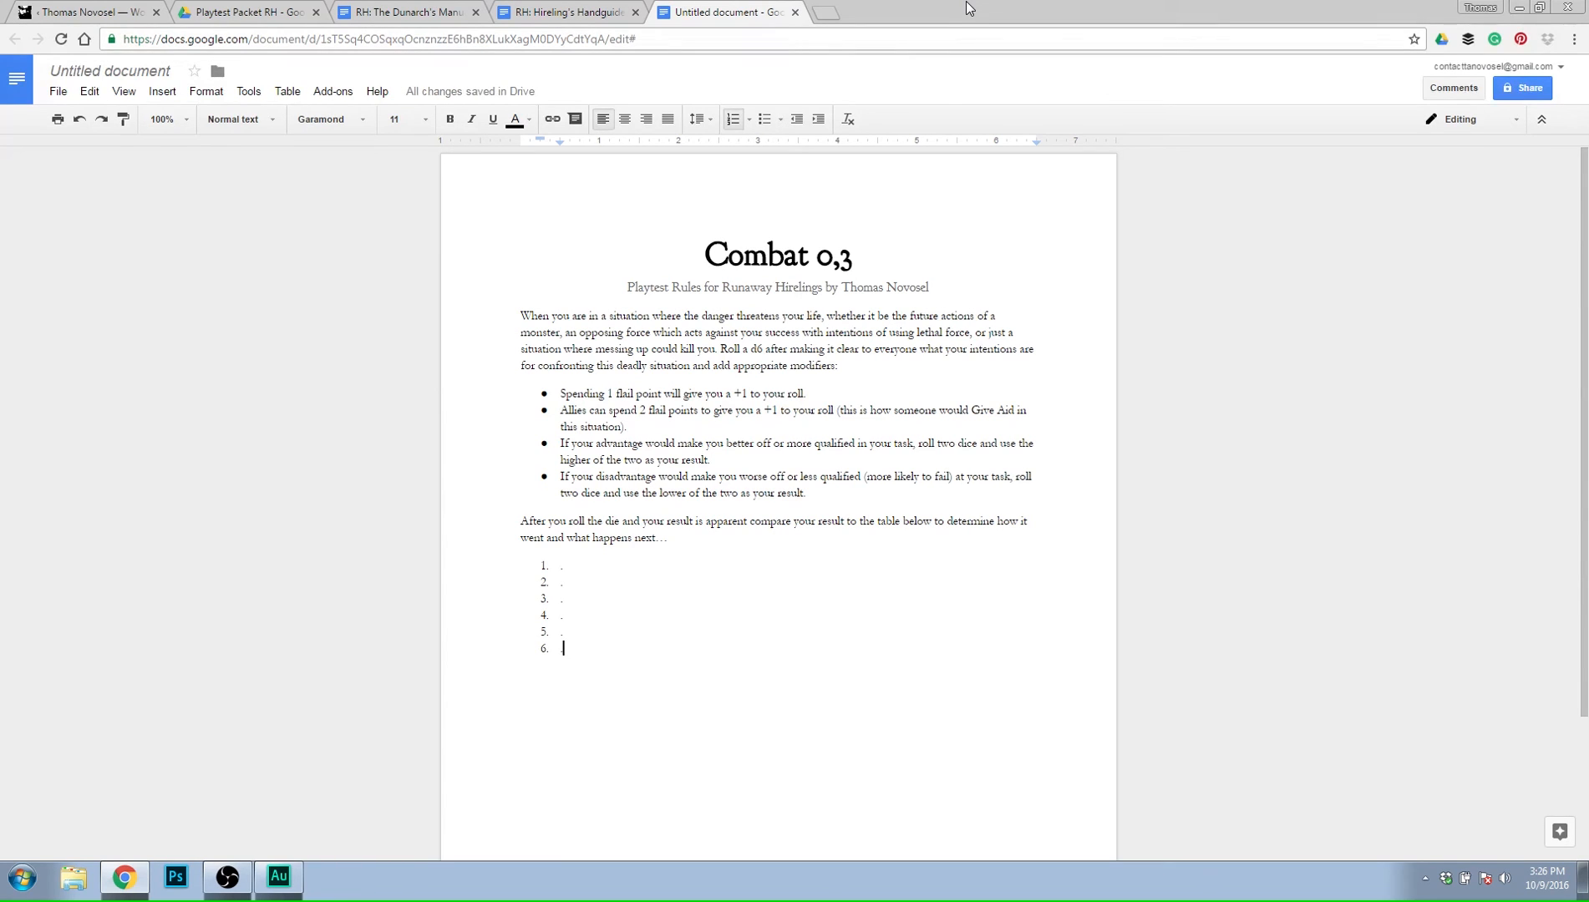
key(Return)
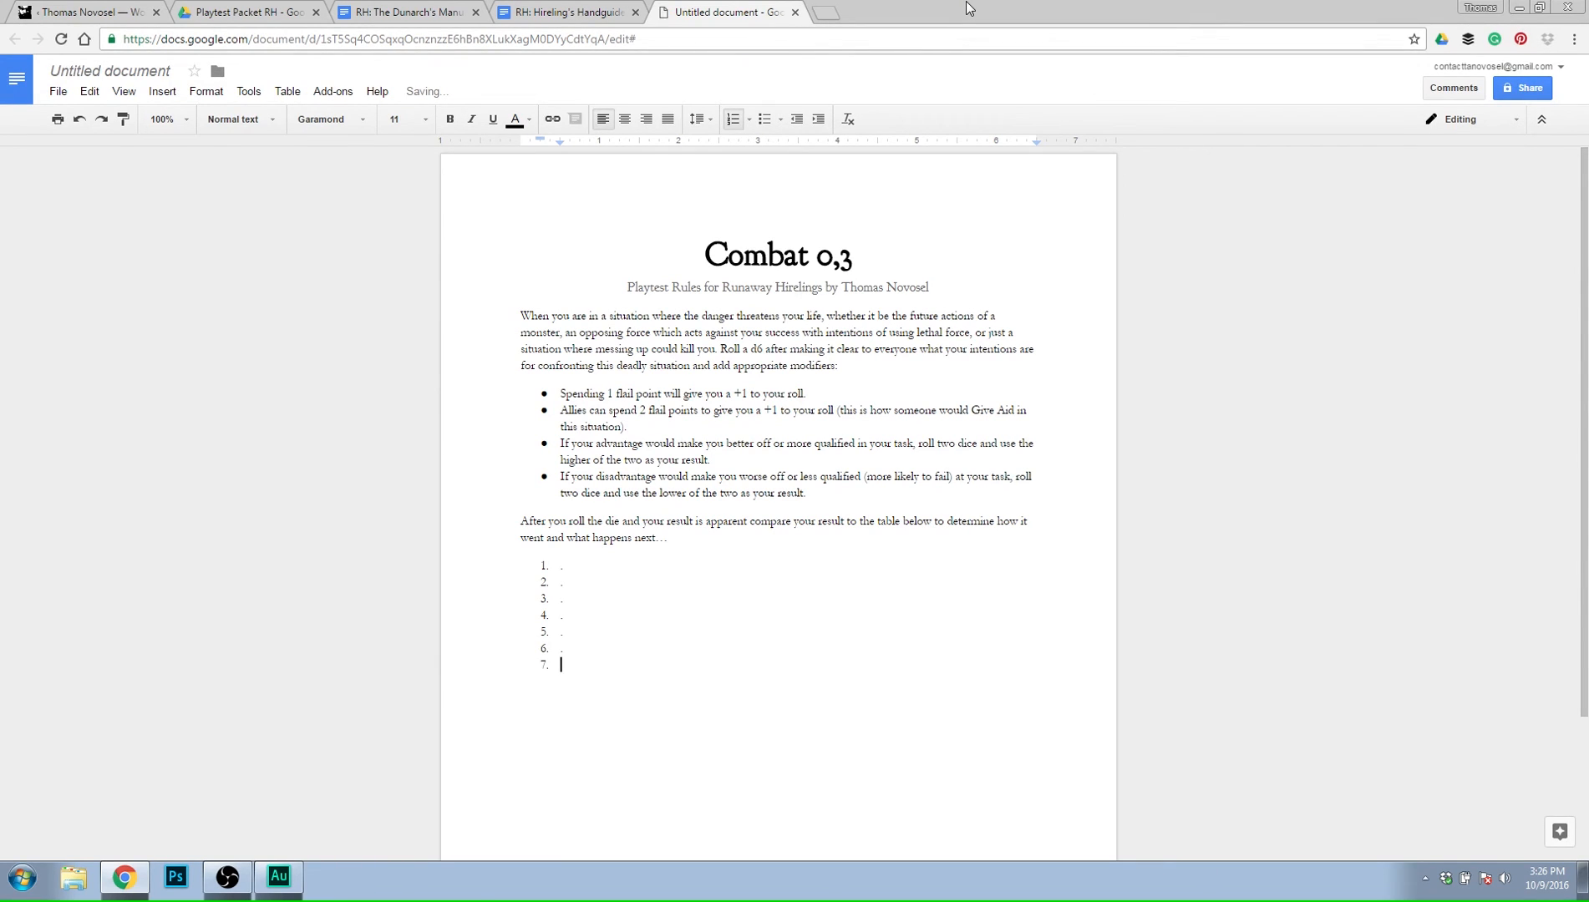
key(Up)
key(Up)
key(Up)
key(Up)
key(Up)
key(Up)
key(Up)
key(Down)
key(Down)
key(Down)
key(Down)
key(Down)
key(Down)
key(Down)
key(BackSpace)
key(BackSpace)
key(BackSpace)
key(BackSpace)
key(BackSpace)
key(BackSpace)
key(BackSpace)
key(BackSpace)
key(BackSpace)
key(BackSpace)
key(BackSpace)
key(BackSpace)
key(BackSpace)
key(BackSpace)
key(BackSpace)
key(BackSpace)
key(BackSpace)
key(BackSpace)
Insert a table of 2 columns and 7 rows below the paragraph and narrow its first column for the roll numbers.
click(288, 92)
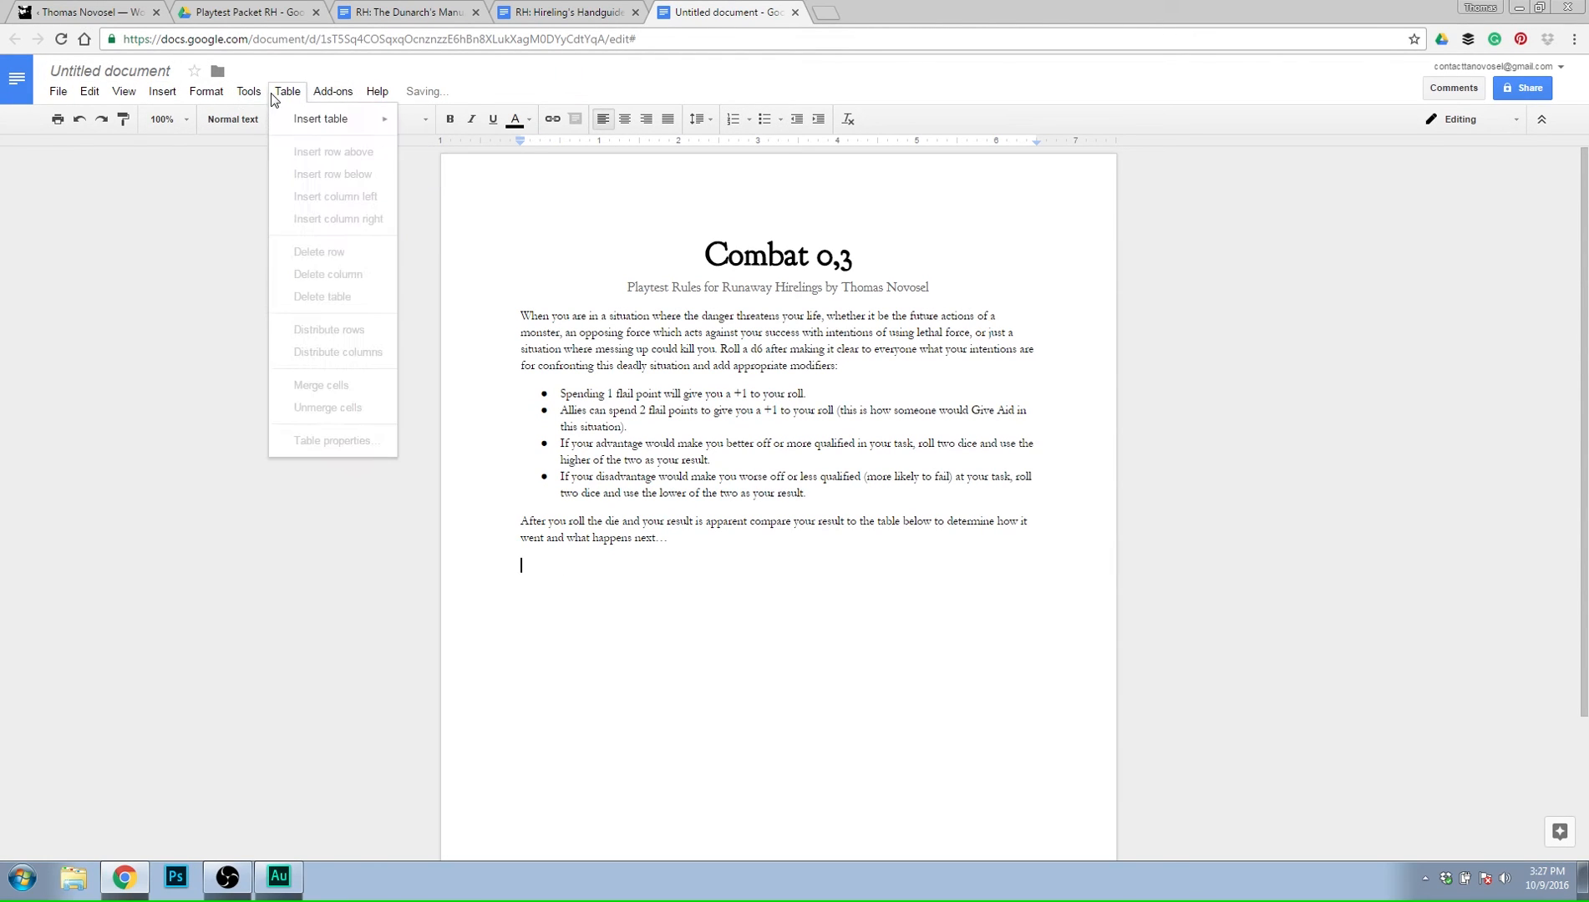
mouse_move(368, 119)
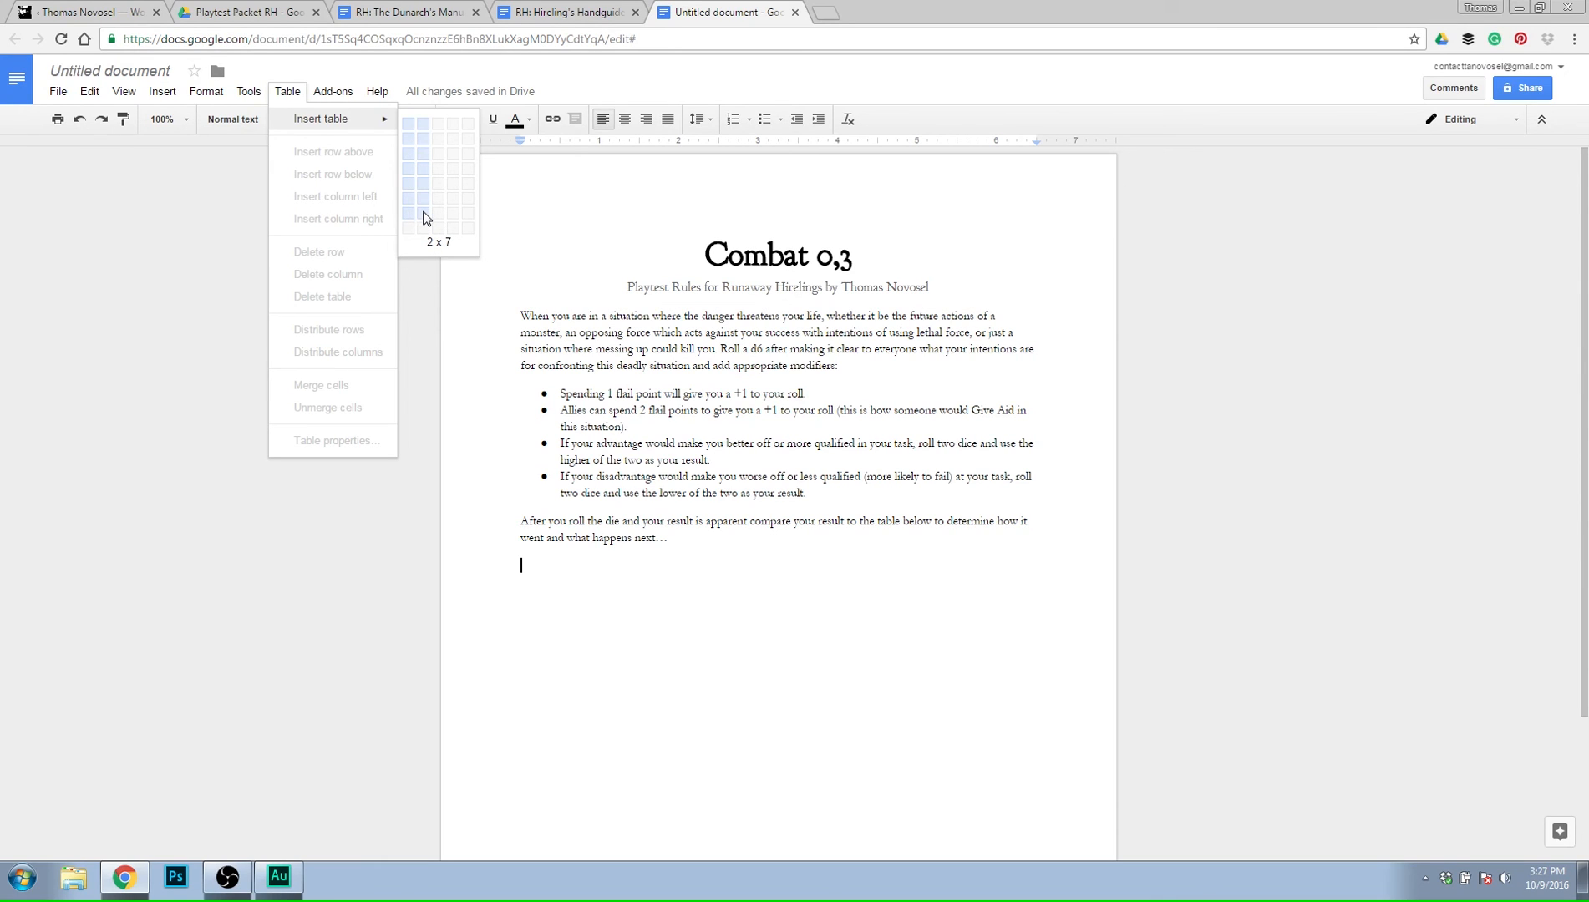
click(424, 218)
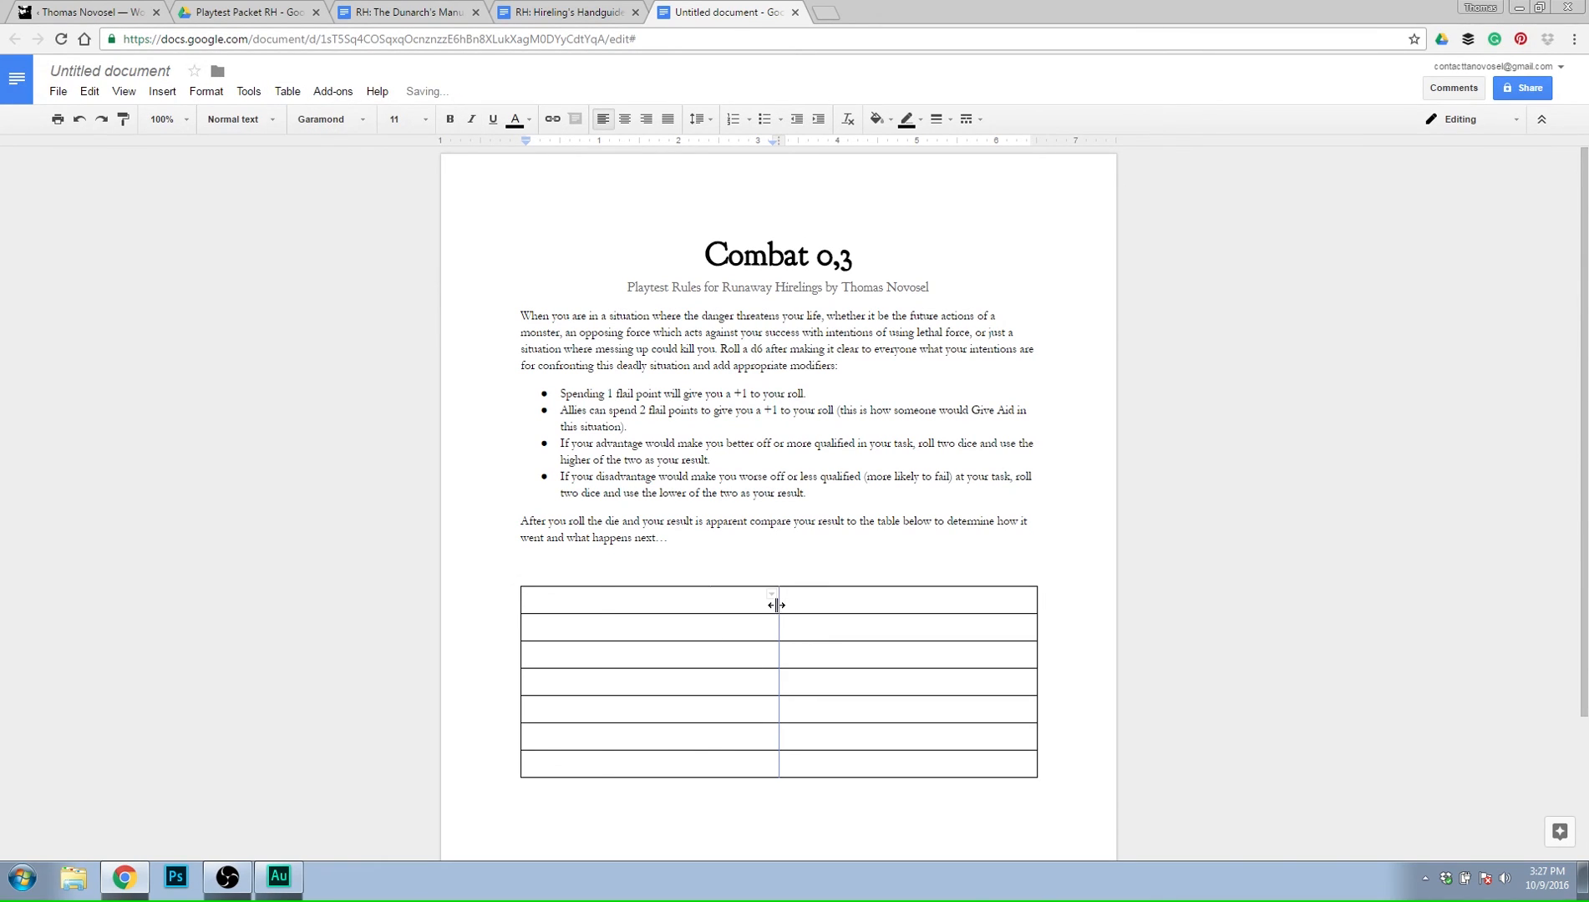
drag(778, 600, 583, 600)
Number the table's first column 1 to 6 down the rows and label the last row "7 or higher".
text(1)
key(Down)
text(2)
key(Down)
text(3)
key(Down)
text(4)
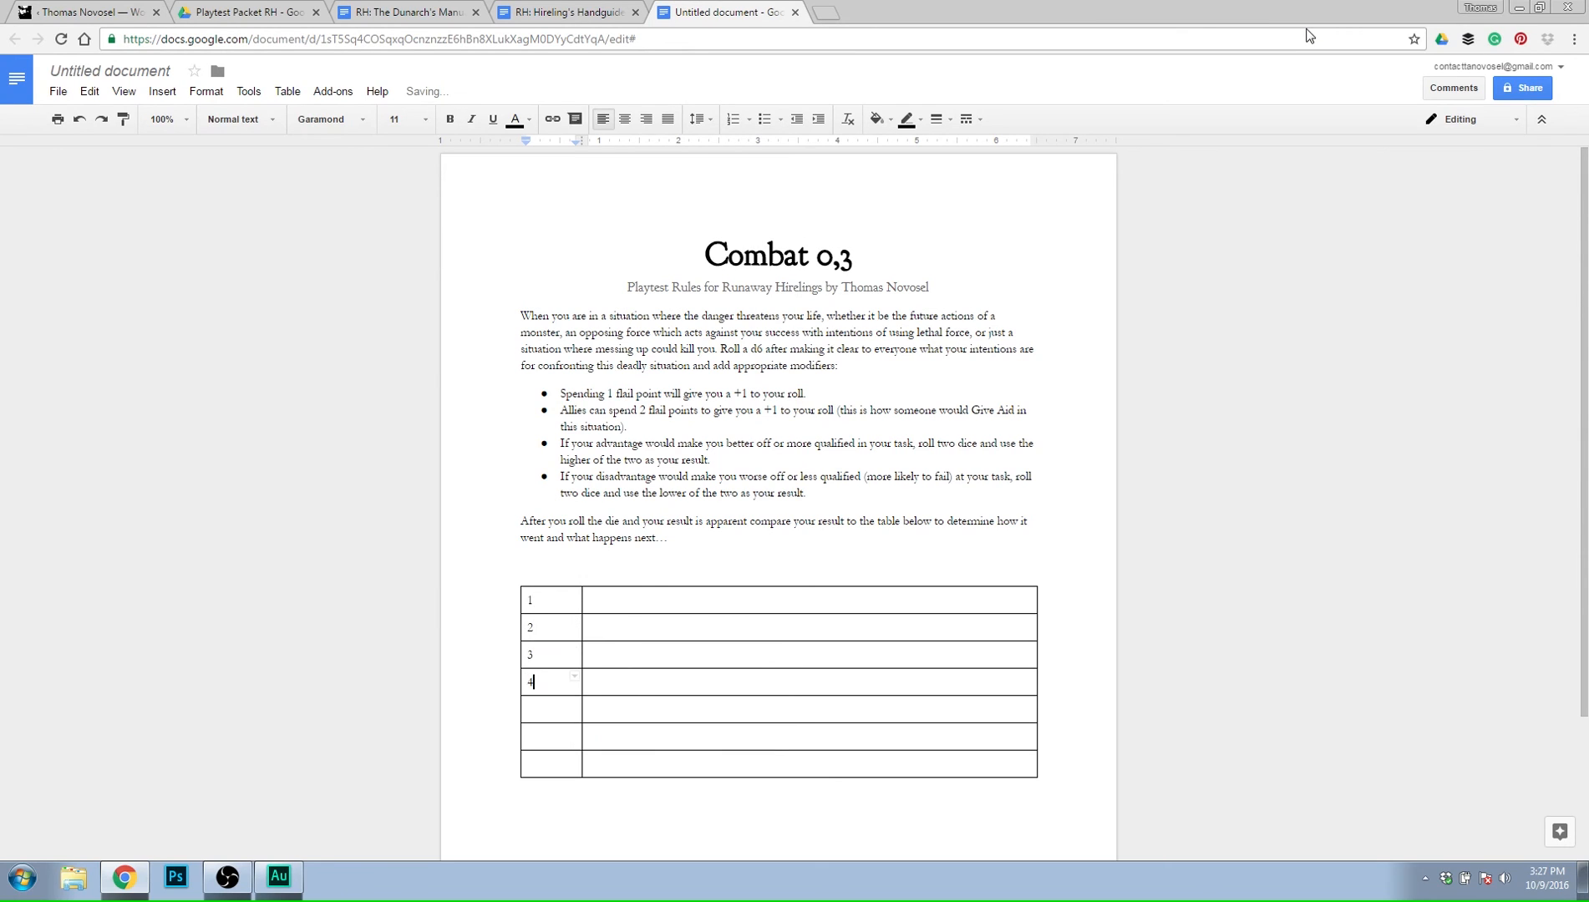
key(Down)
text(6)
key(Down)
text(7)
key(Return)
key(BackSpace)
text(or higher)
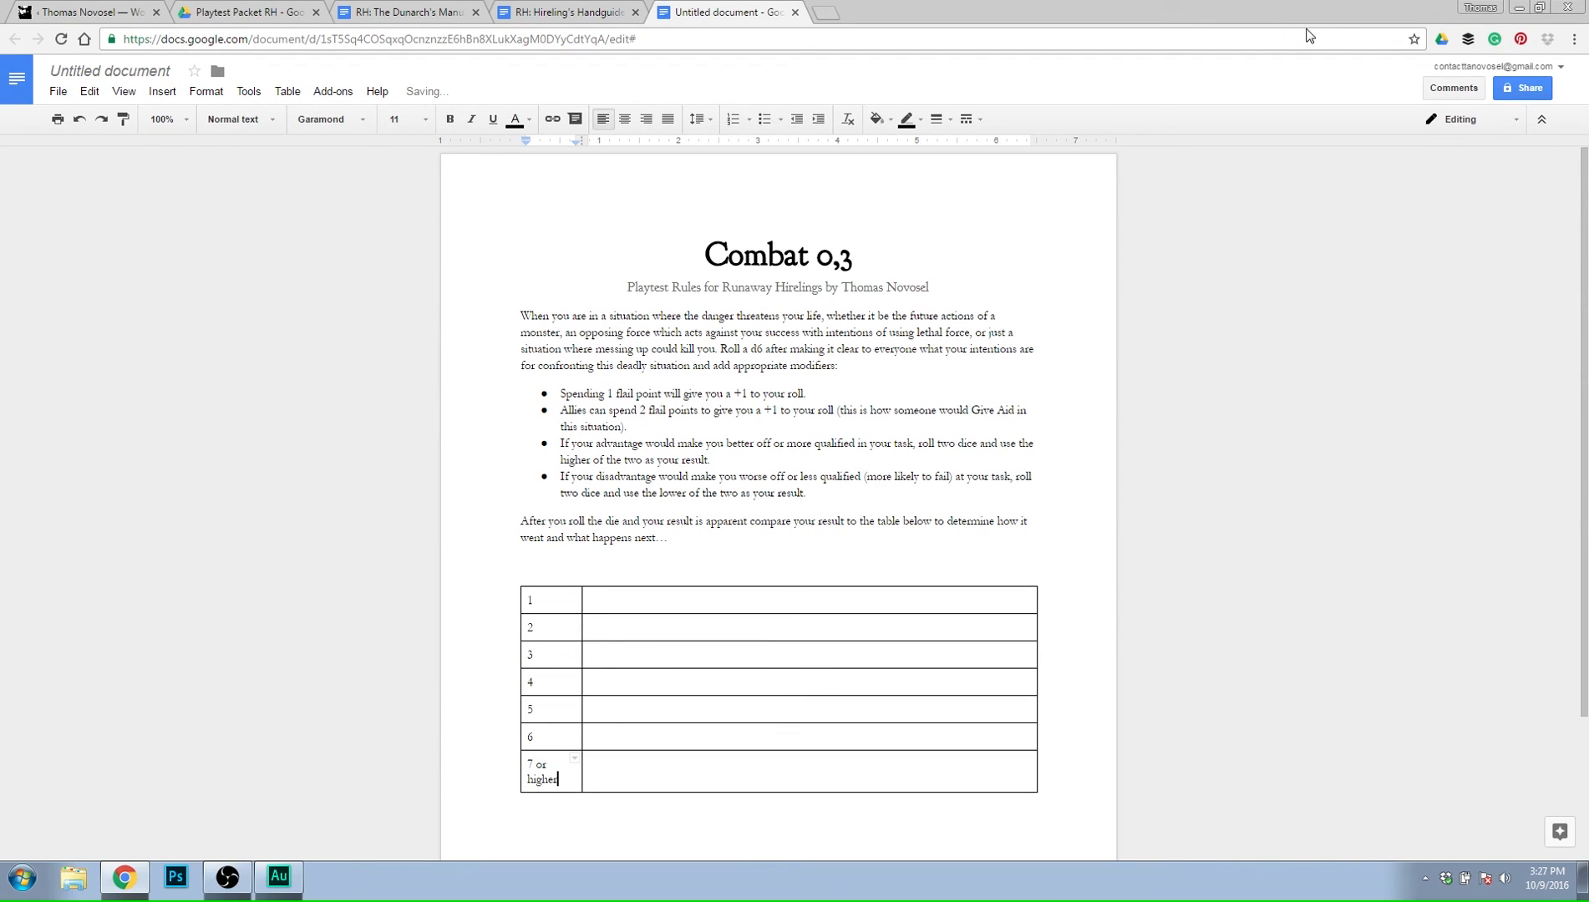
key(Tab)
Open a new comment on the whole bullet about allies spending 2 flail points.
click(951, 424)
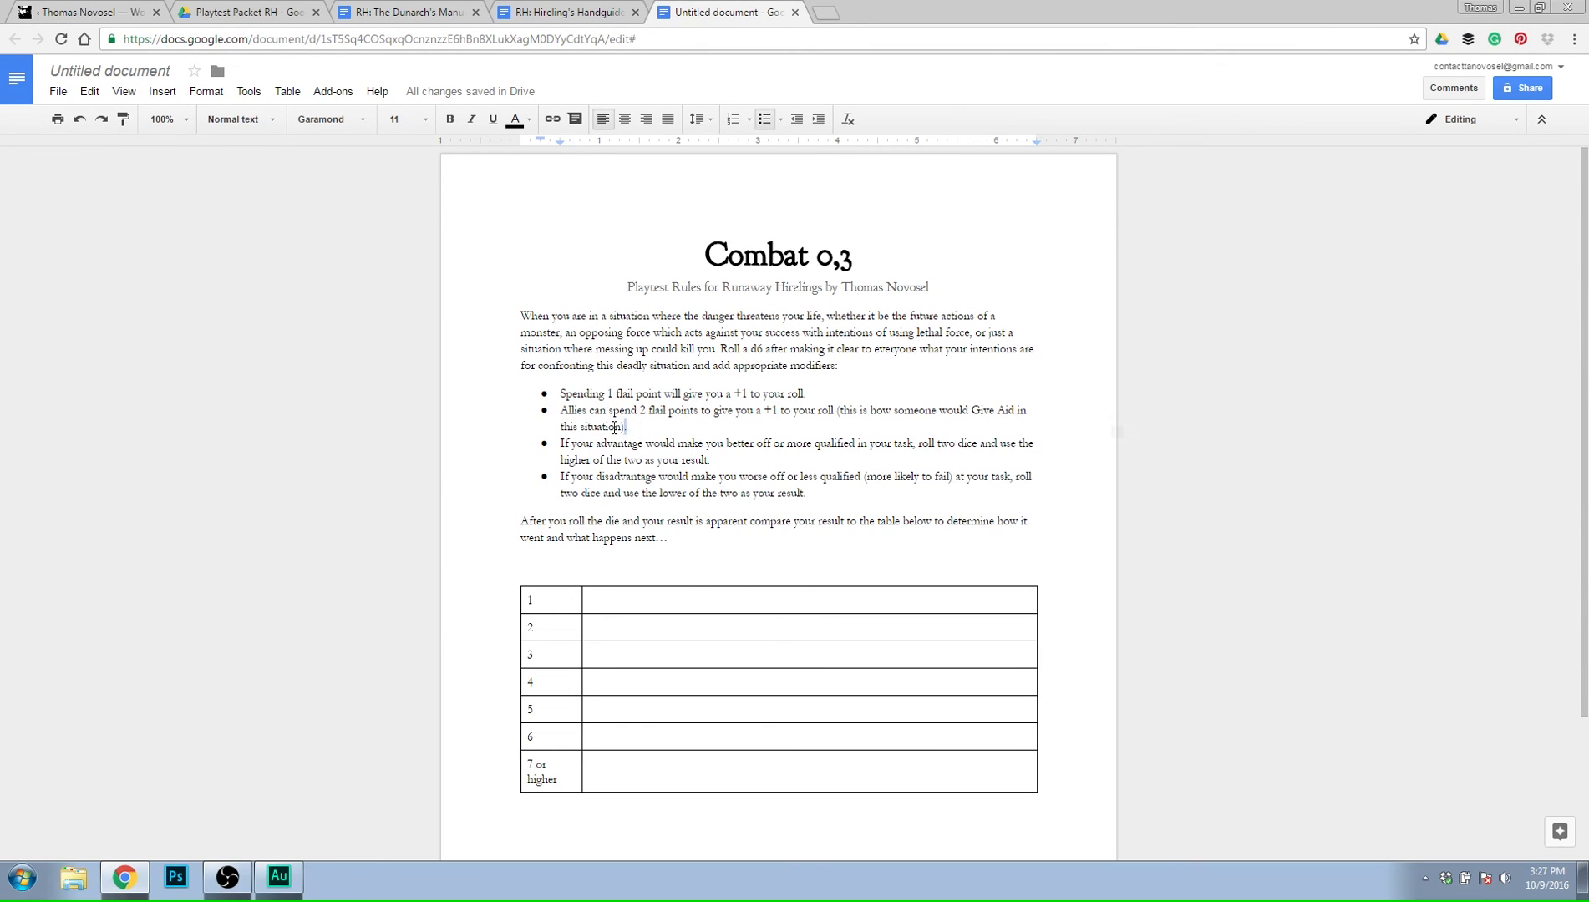
drag(627, 427, 559, 409)
click(1117, 432)
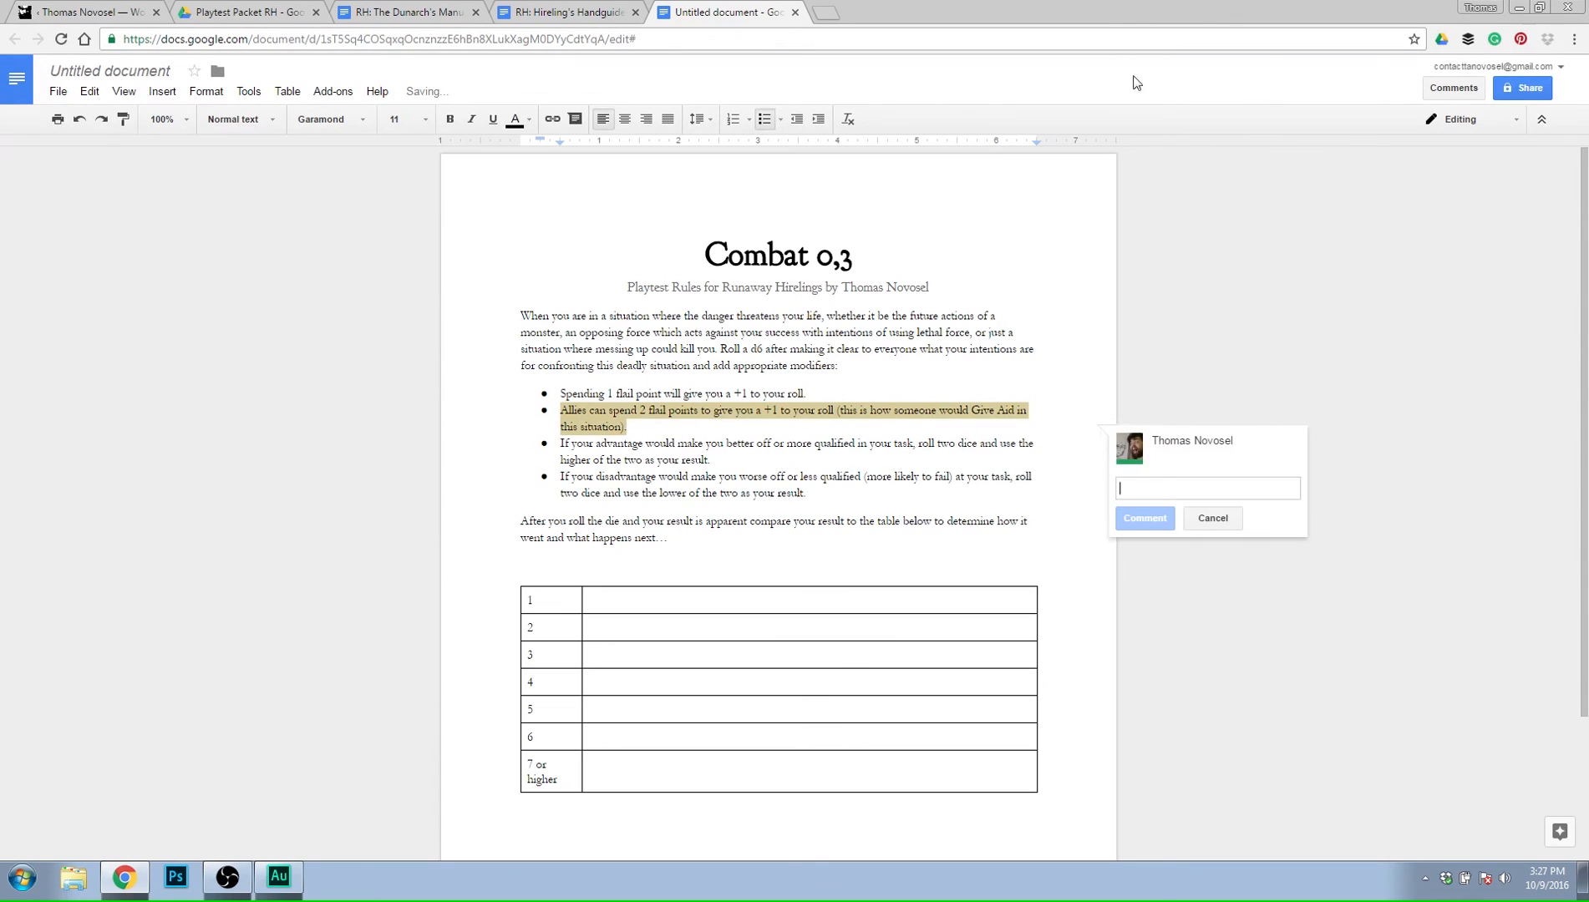
text(maybe)
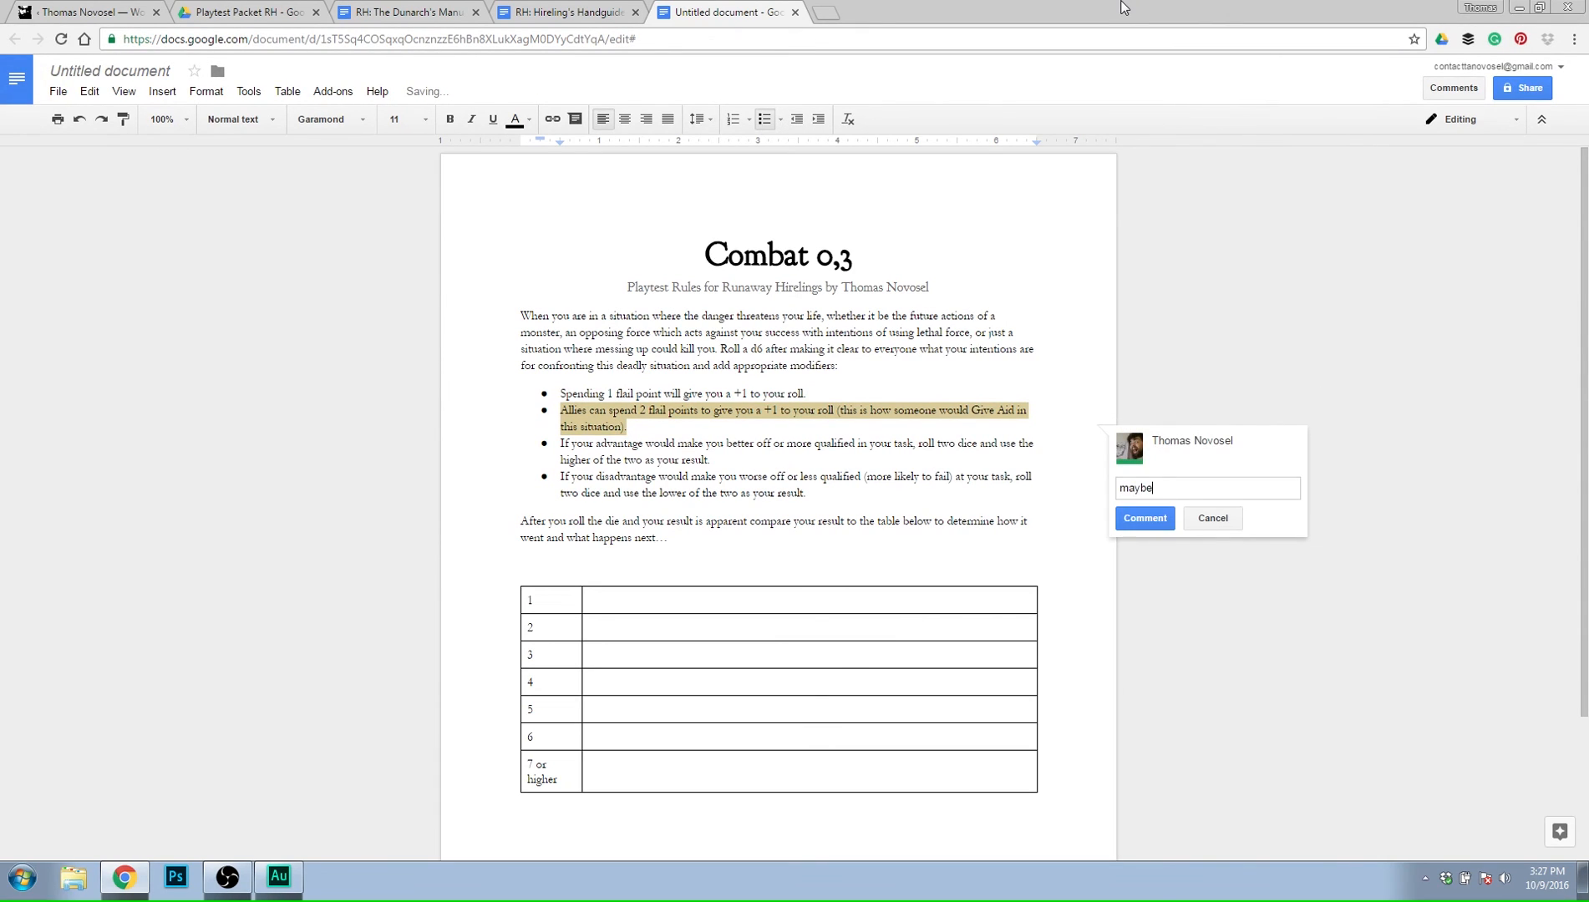
text( consecutive bonuses)
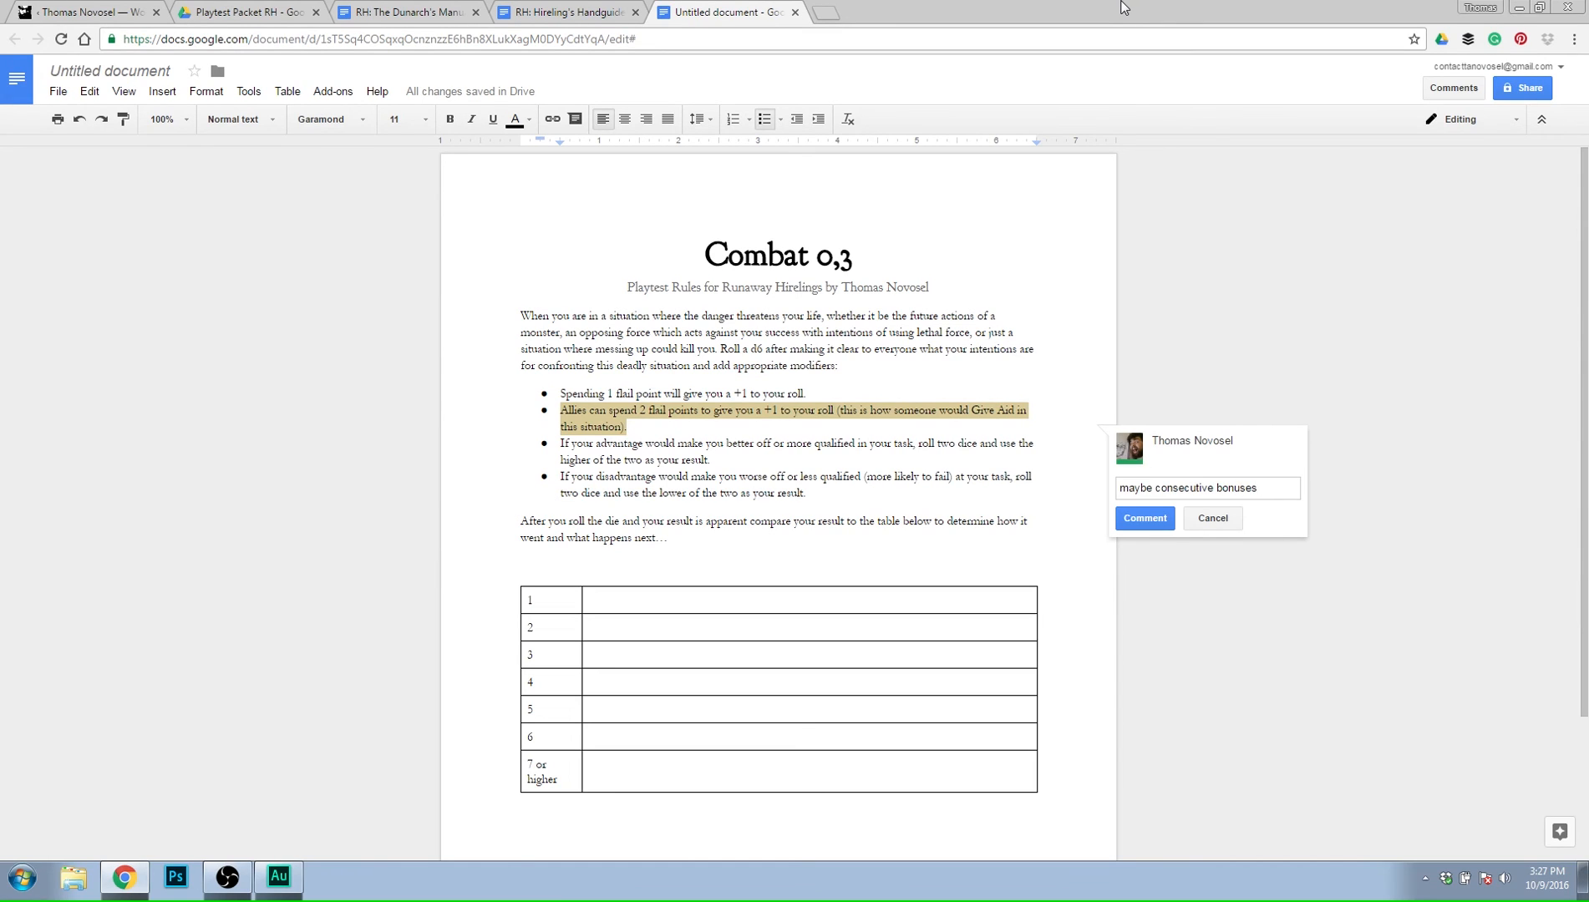
key(BackSpace)
key(BackSpace)
key(BackSpace)
key(BackSpace)
key(BackSpace)
key(BackSpace)
key(BackSpace)
key(BackSpace)
key(BackSpace)
key(BackSpace)
key(BackSpace)
key(BackSpace)
key(BackSpace)
key(BackSpace)
key(BackSpace)
key(BackSpace)
key(BackSpace)
key(BackSpace)
key(BackSpace)
key(BackSpace)
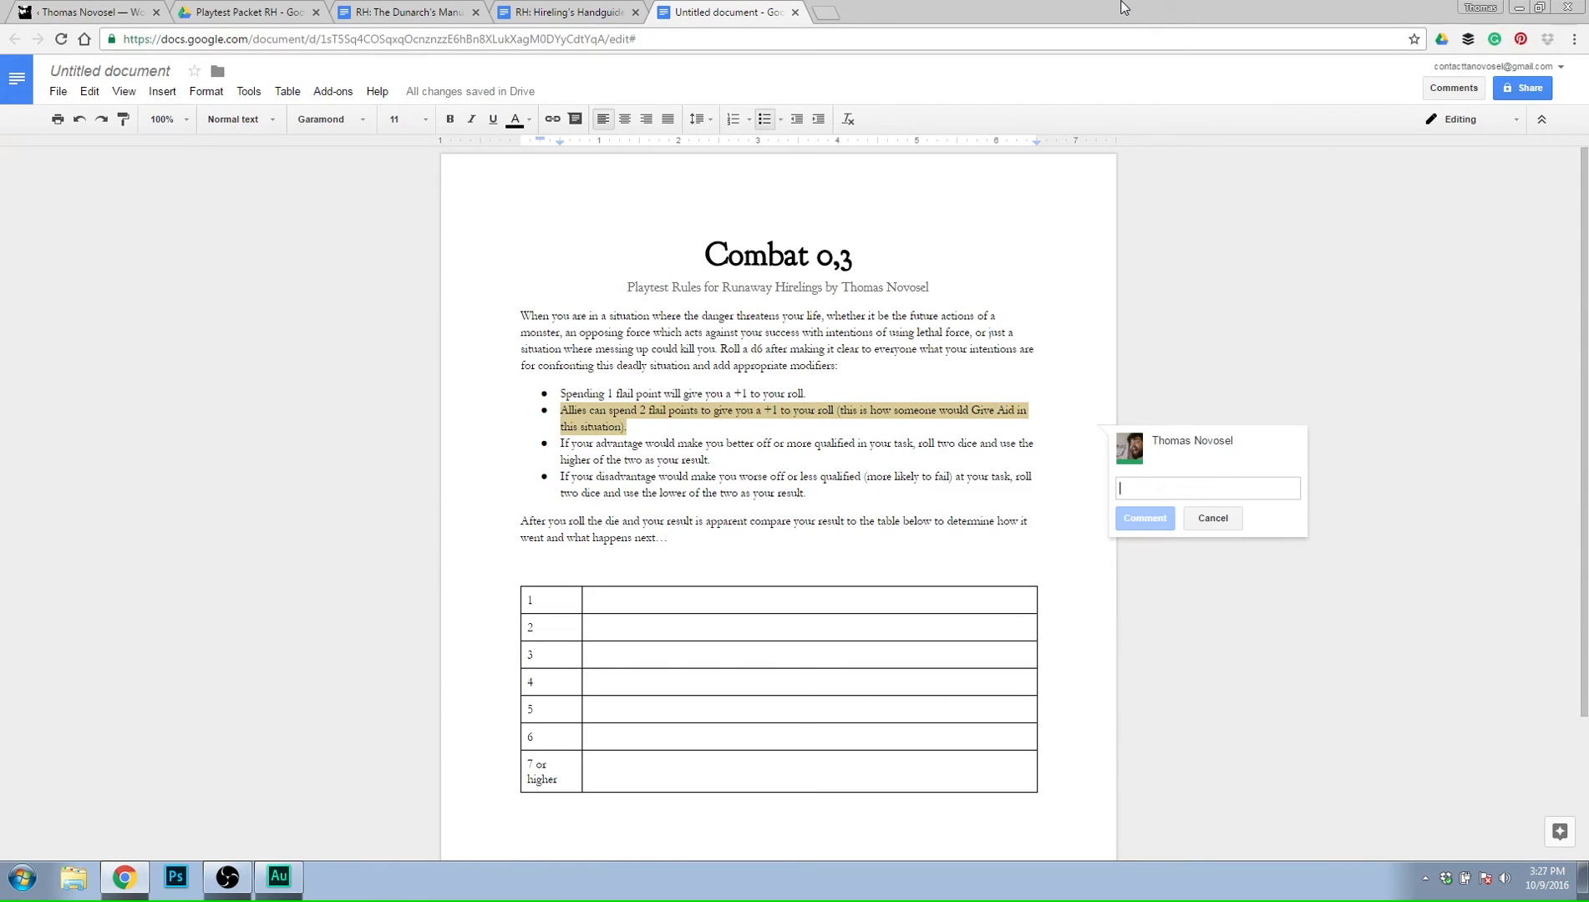
Post the comment "each additional aid after a first, costs one extra flail point" on the allies bullet.
text(each addition)
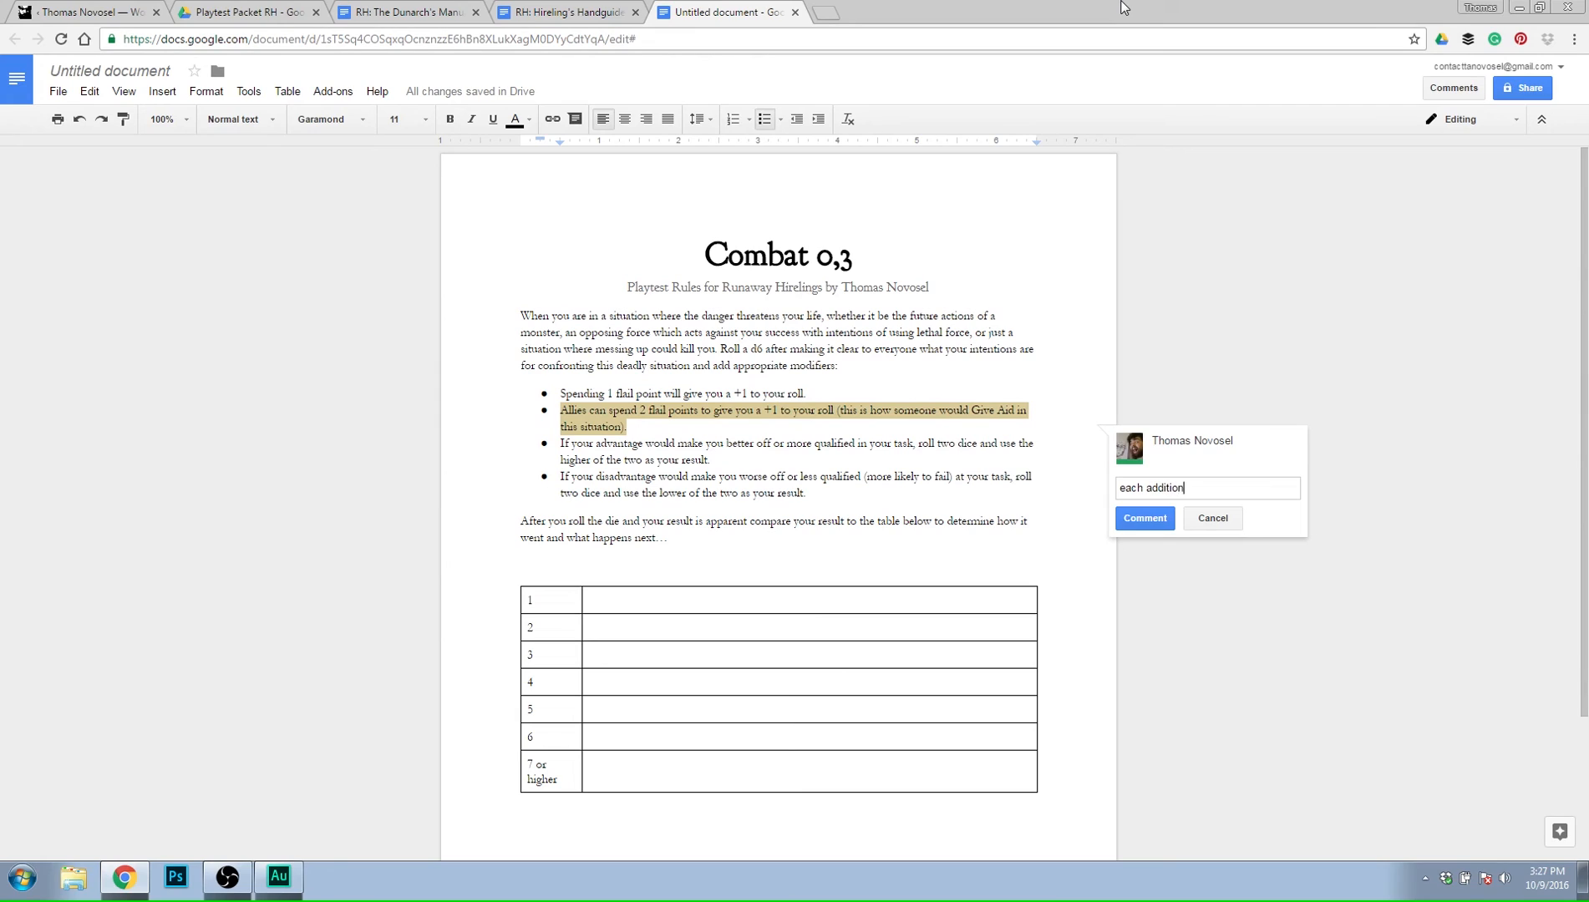
text(al aid after a first, costs one e)
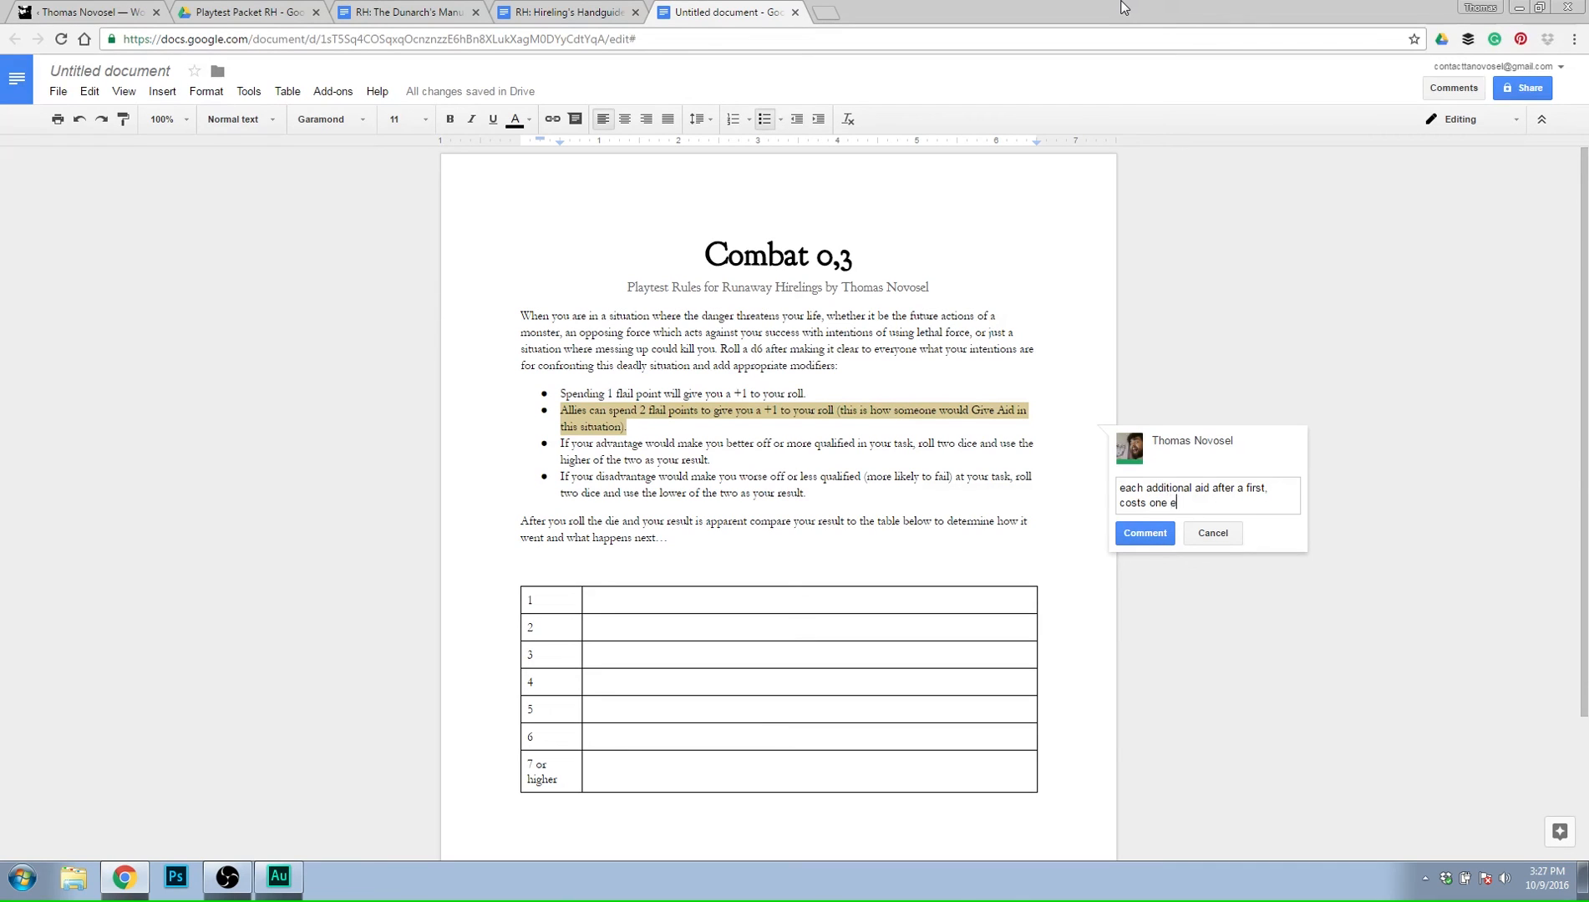
text(xtra flail point)
click(1124, 533)
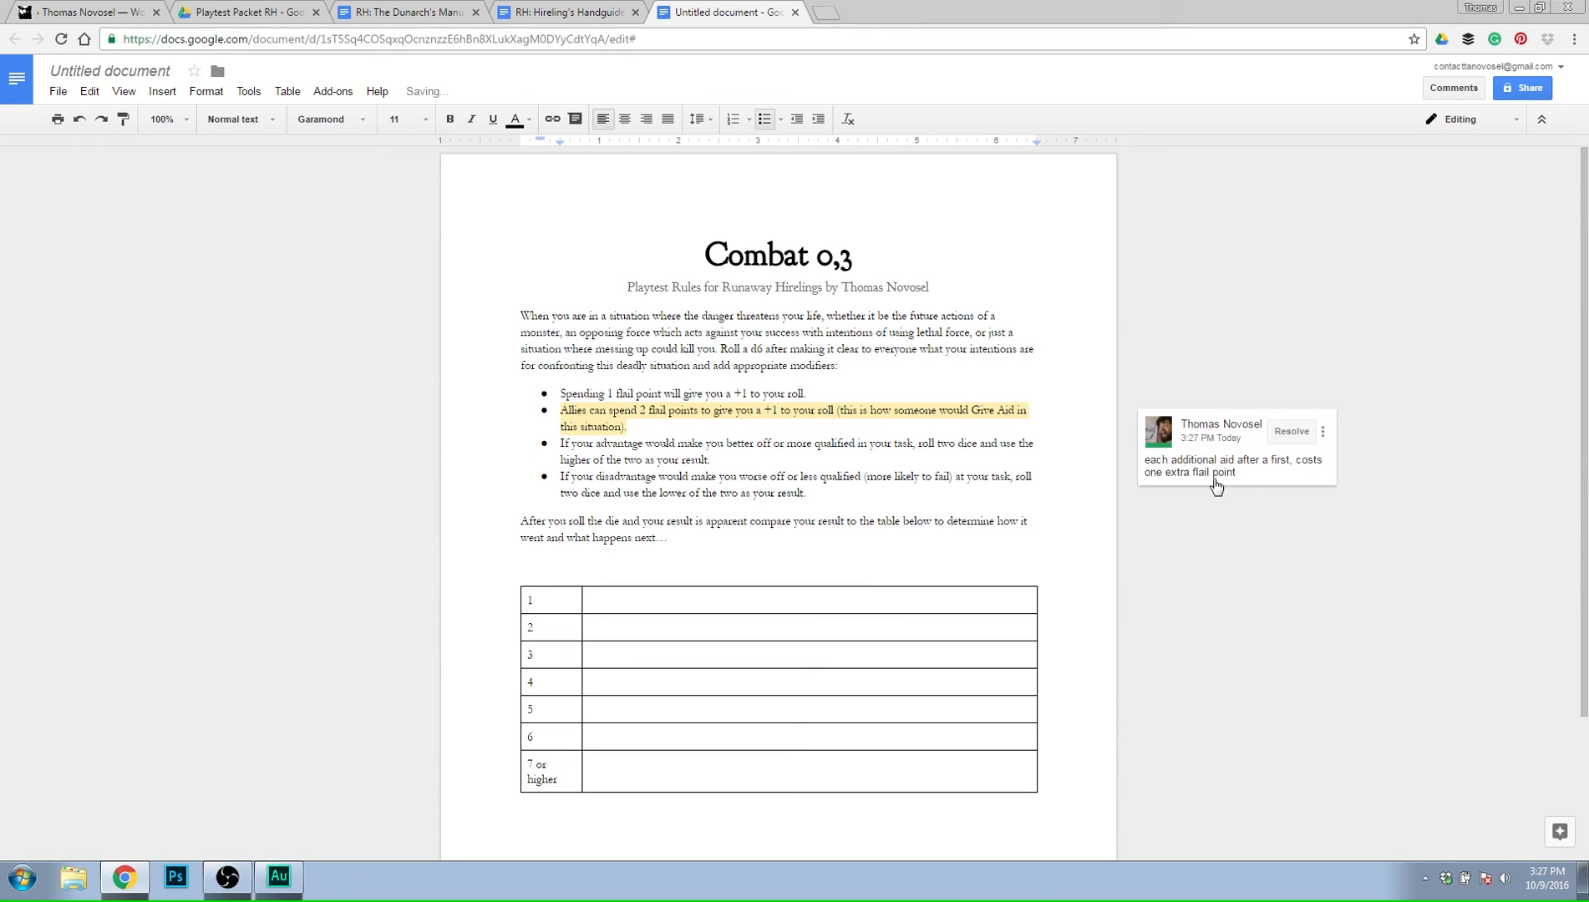
Insert a header row above row 1 of the table and label its columns "Roll" and "Result".
click(611, 604)
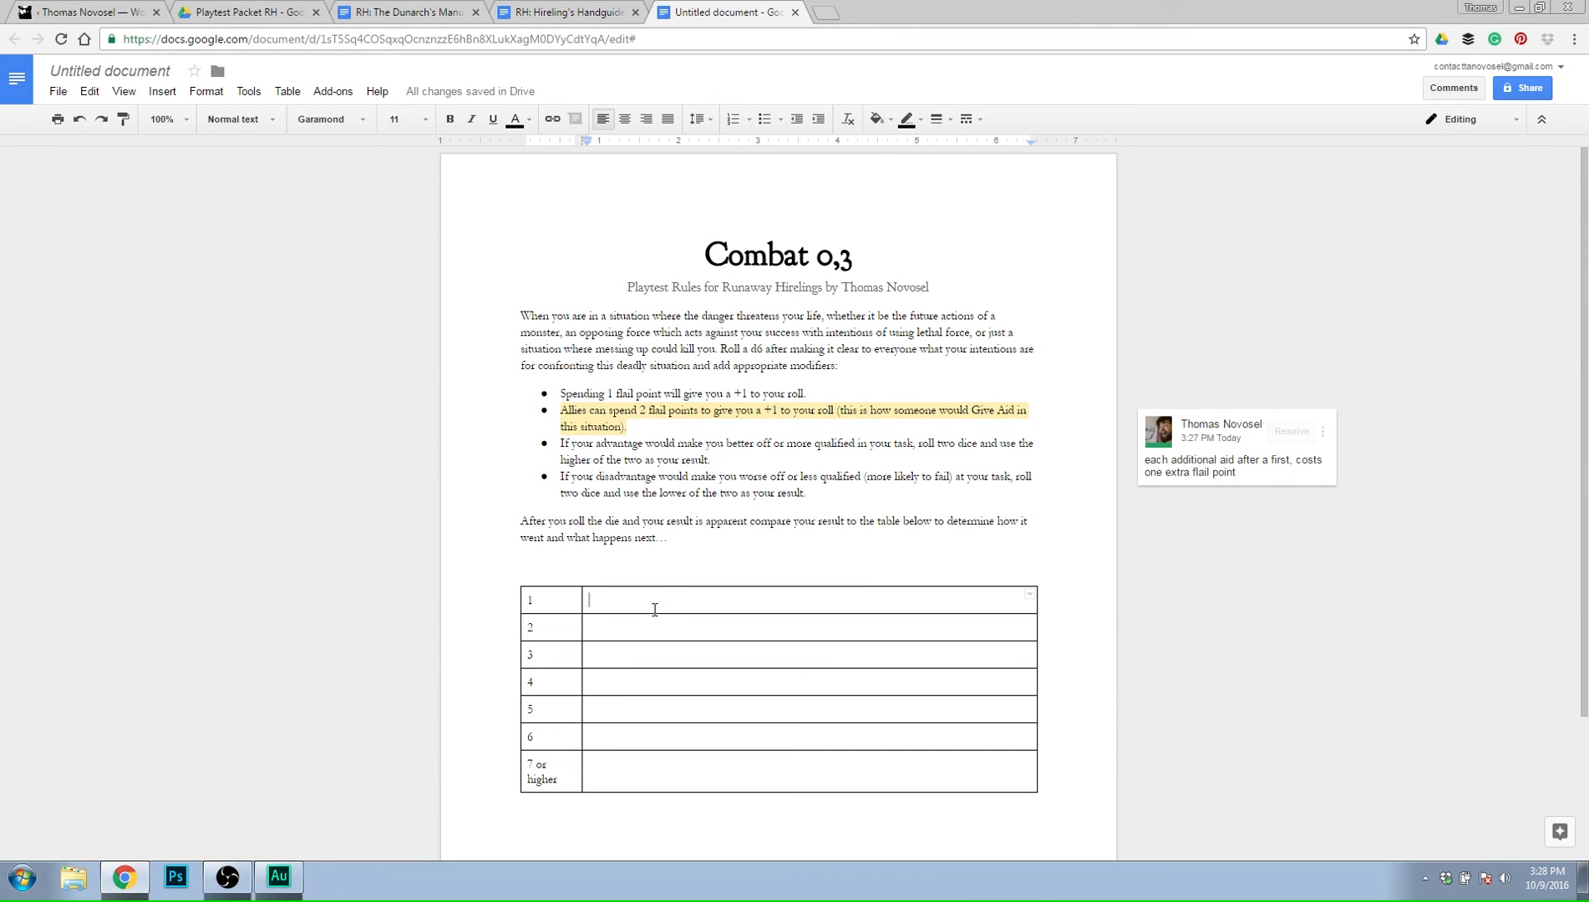
right_click(557, 602)
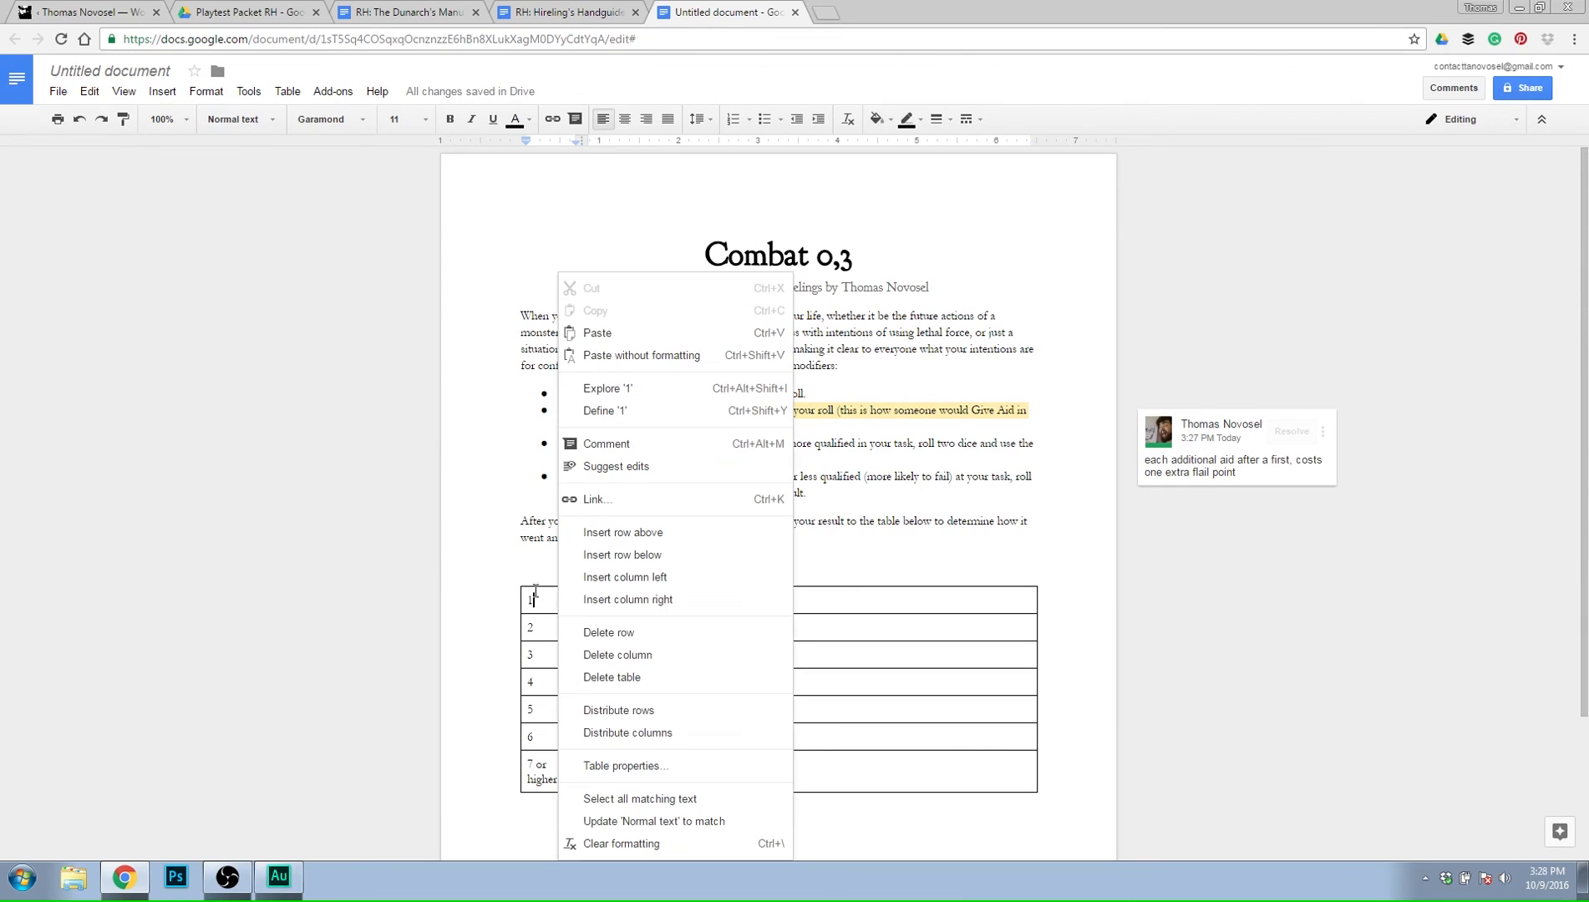
click(623, 533)
text(Result)
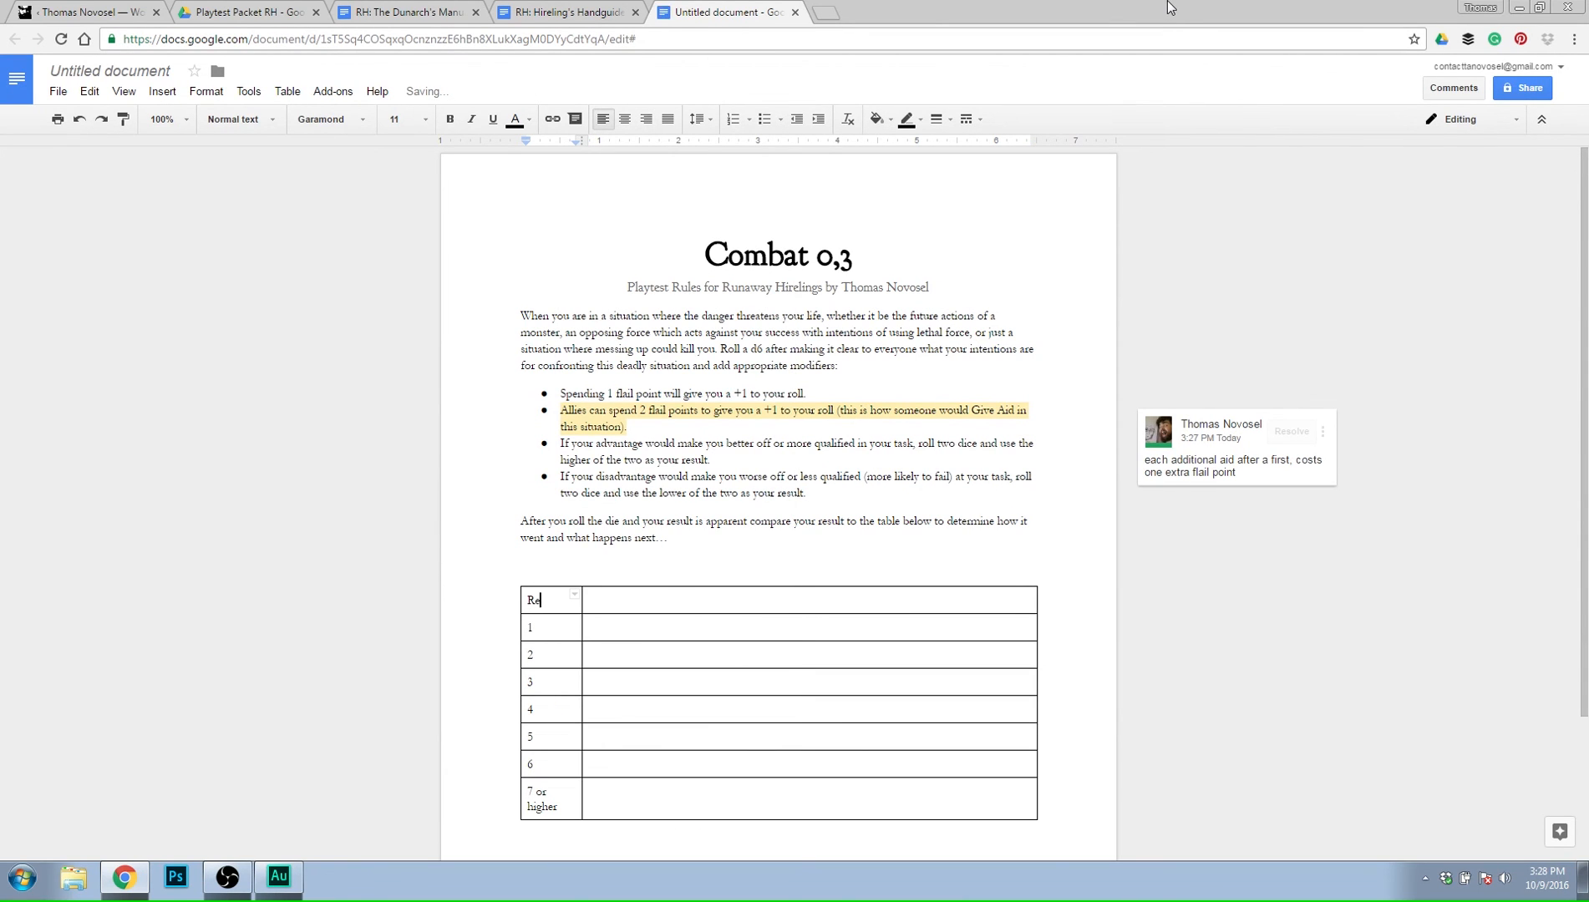
key(Tab)
text(What ha[[e)
key(BackSpace)
key(BackSpace)
key(BackSpace)
key(BackSpace)
key(BackSpace)
key(BackSpace)
key(BackSpace)
key(BackSpace)
key(BackSpace)
key(BackSpace)
Delete the empty line between the "what happens next" paragraph and the table.
key(BackSpace)
key(BackSpace)
key(BackSpace)
key(BackSpace)
key(BackSpace)
key(BackSpace)
text(oll)
key(Tab)
text(Result)
key(Down)
key(Up)
key(Up)
key(Up)
key(Down)
key(BackSpace)
Enter "Crit Fail" as the result for roll 1 and "Fail" for rolls 2, 3 and 4.
key(Down)
key(Down)
key(Down)
key(Down)
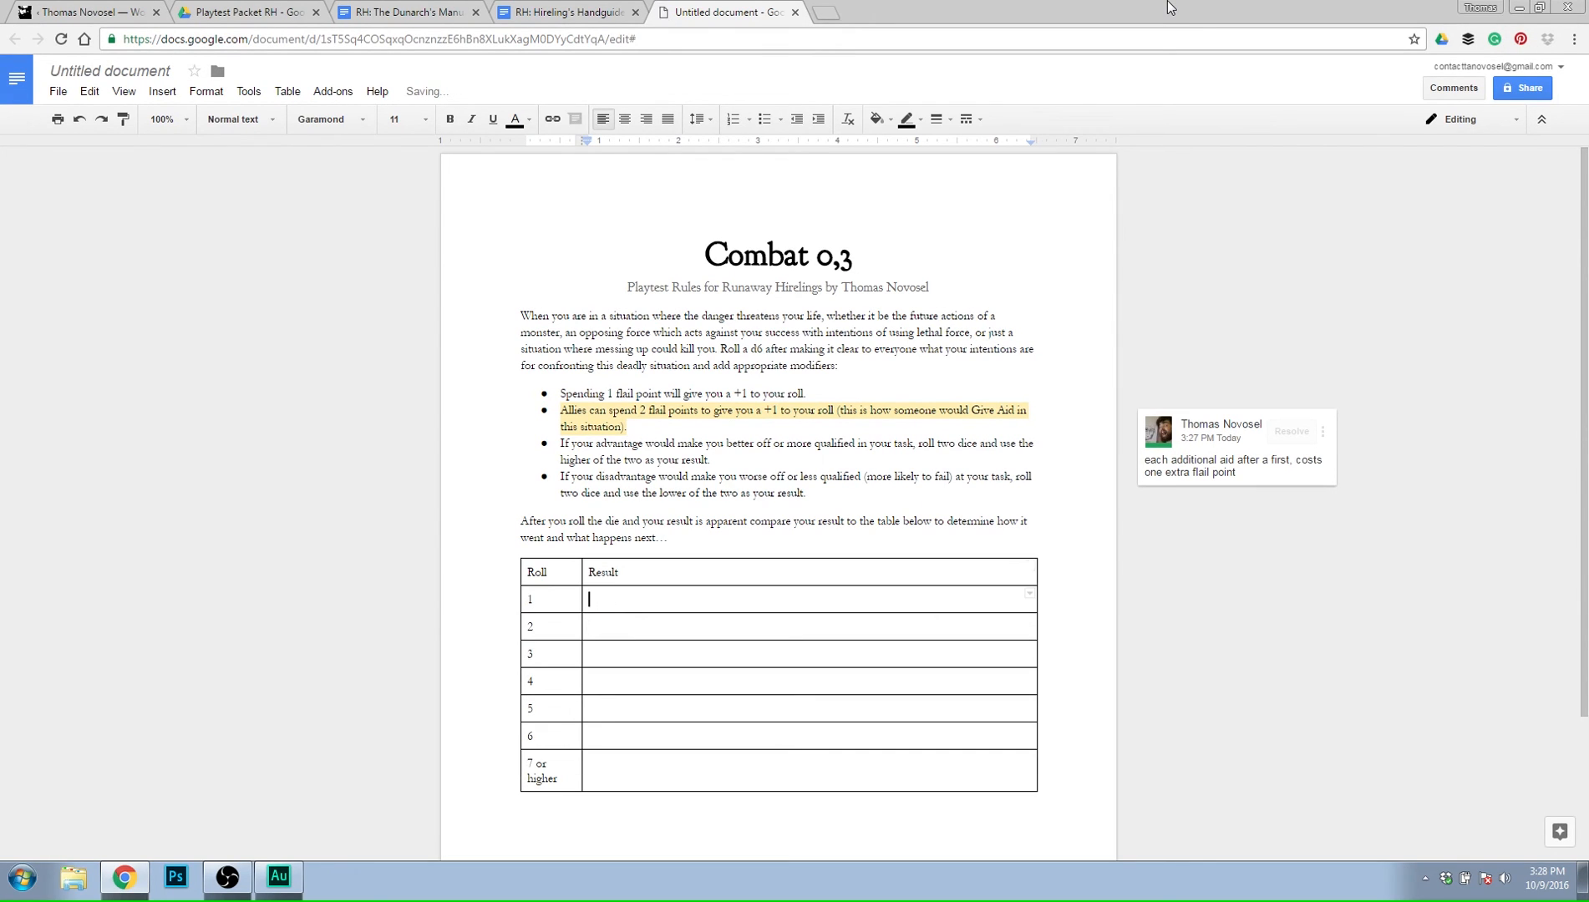
key(Up)
key(Up)
key(Up)
key(Down)
text(Crit Fail)
key(Down)
text(Fail)
key(Down)
text(Fail)
key(Down)
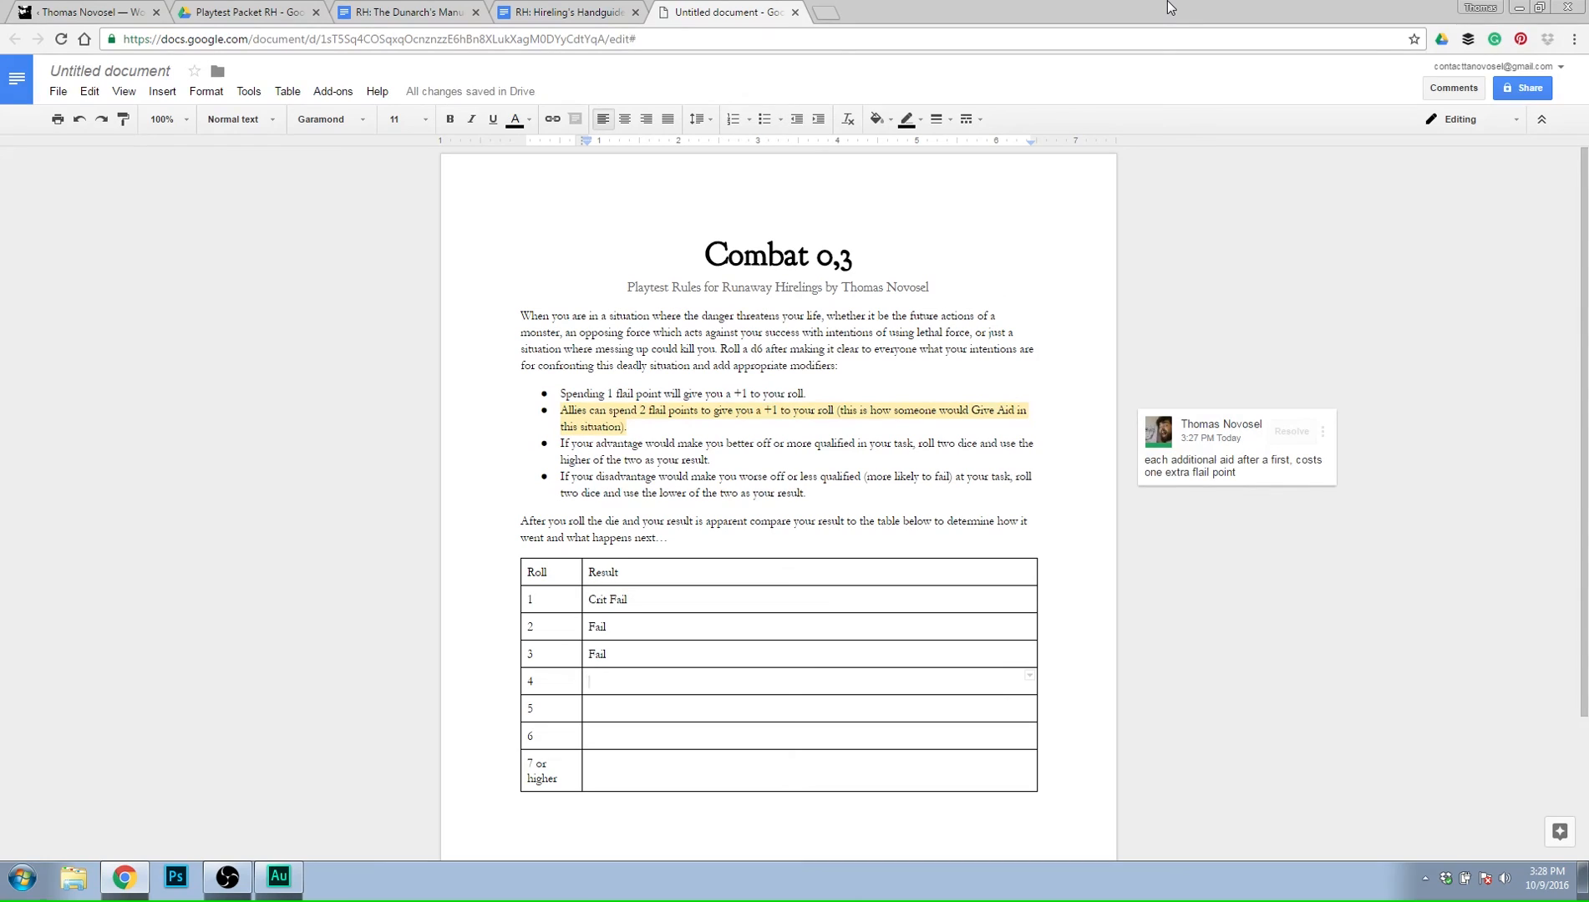
text(A)
key(BackSpace)
text(Fail)
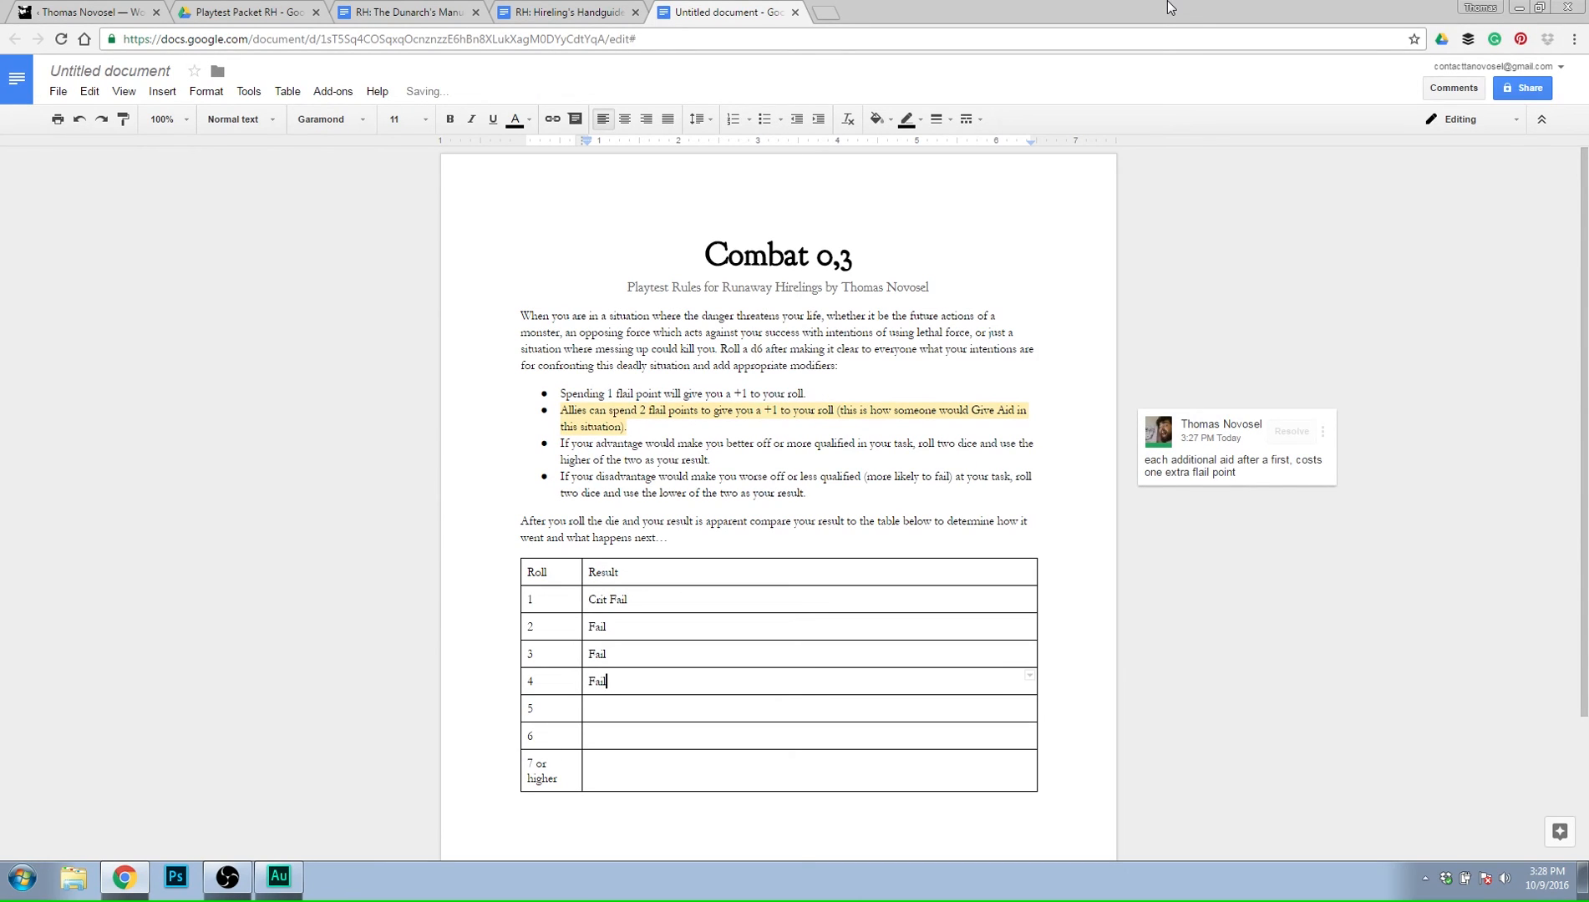
Enter "Good" as the result for roll 5, "Crit" for 6 and "Super Crit" for 7 or higher.
key(Down)
text(Good)
key(Down)
text(Crit)
key(Down)
text(Super Crit)
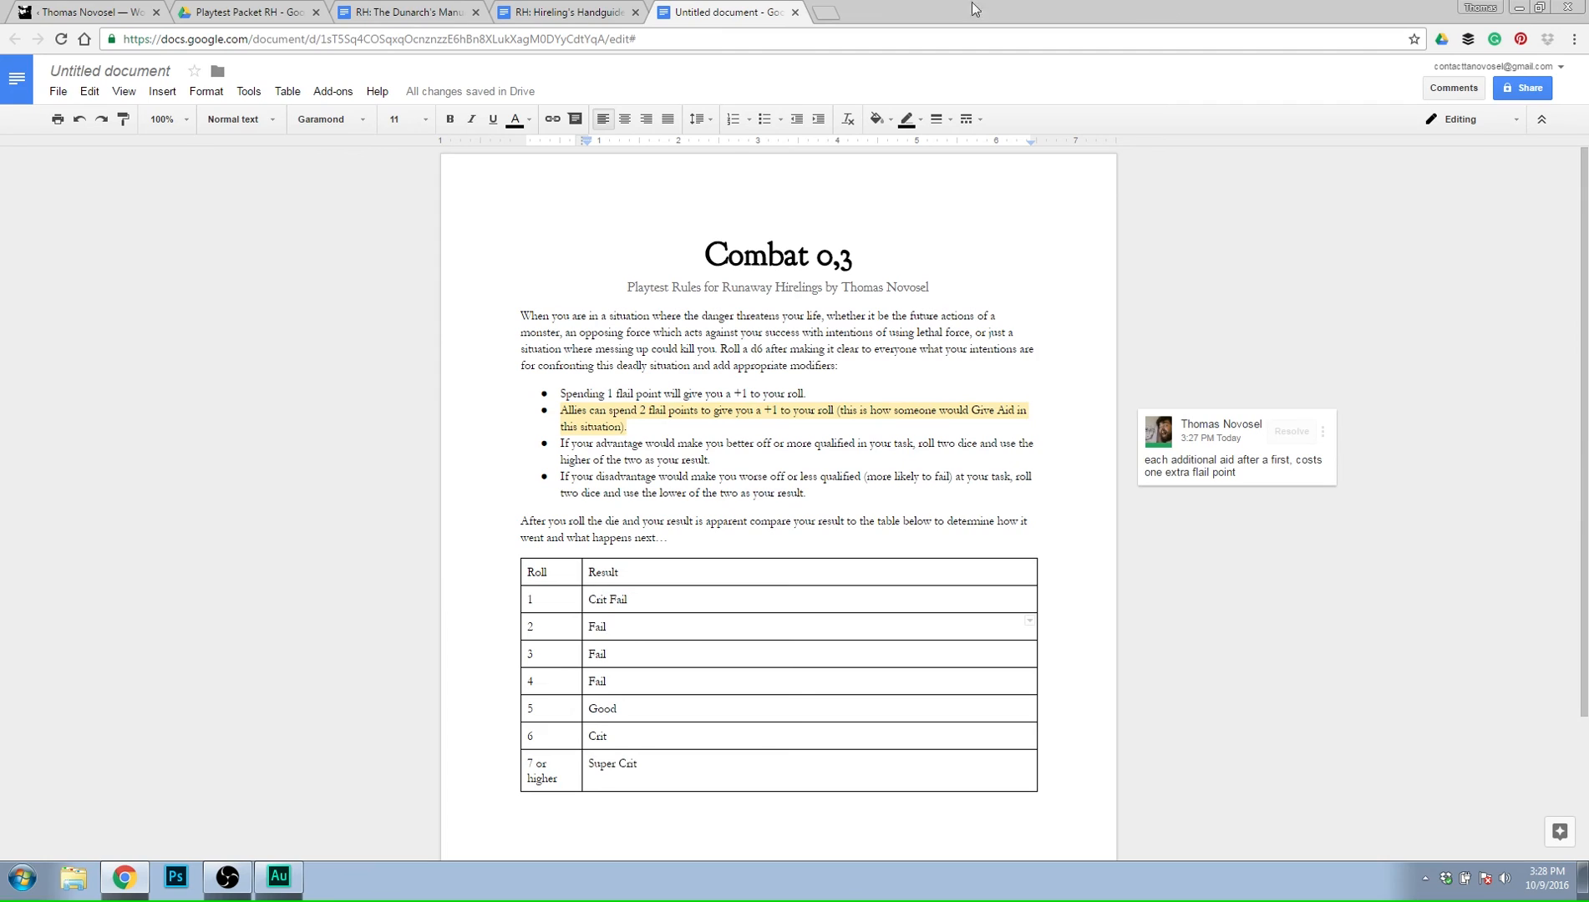
Make the table's Roll and Result header row bold.
drag(559, 577, 608, 573)
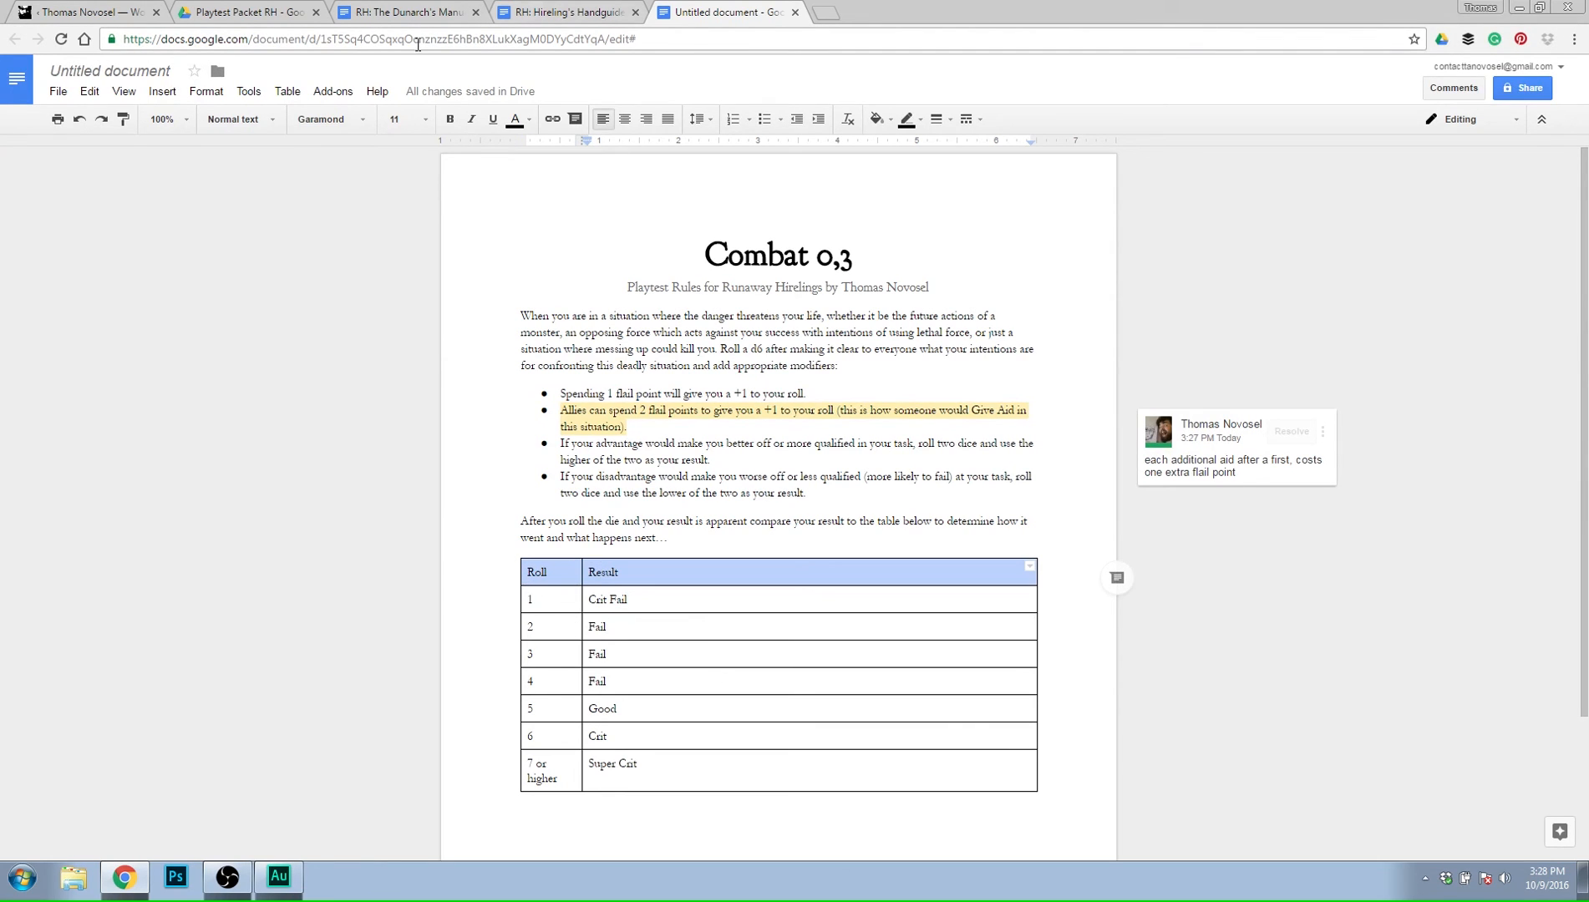
key(ctrl+b)
click(654, 602)
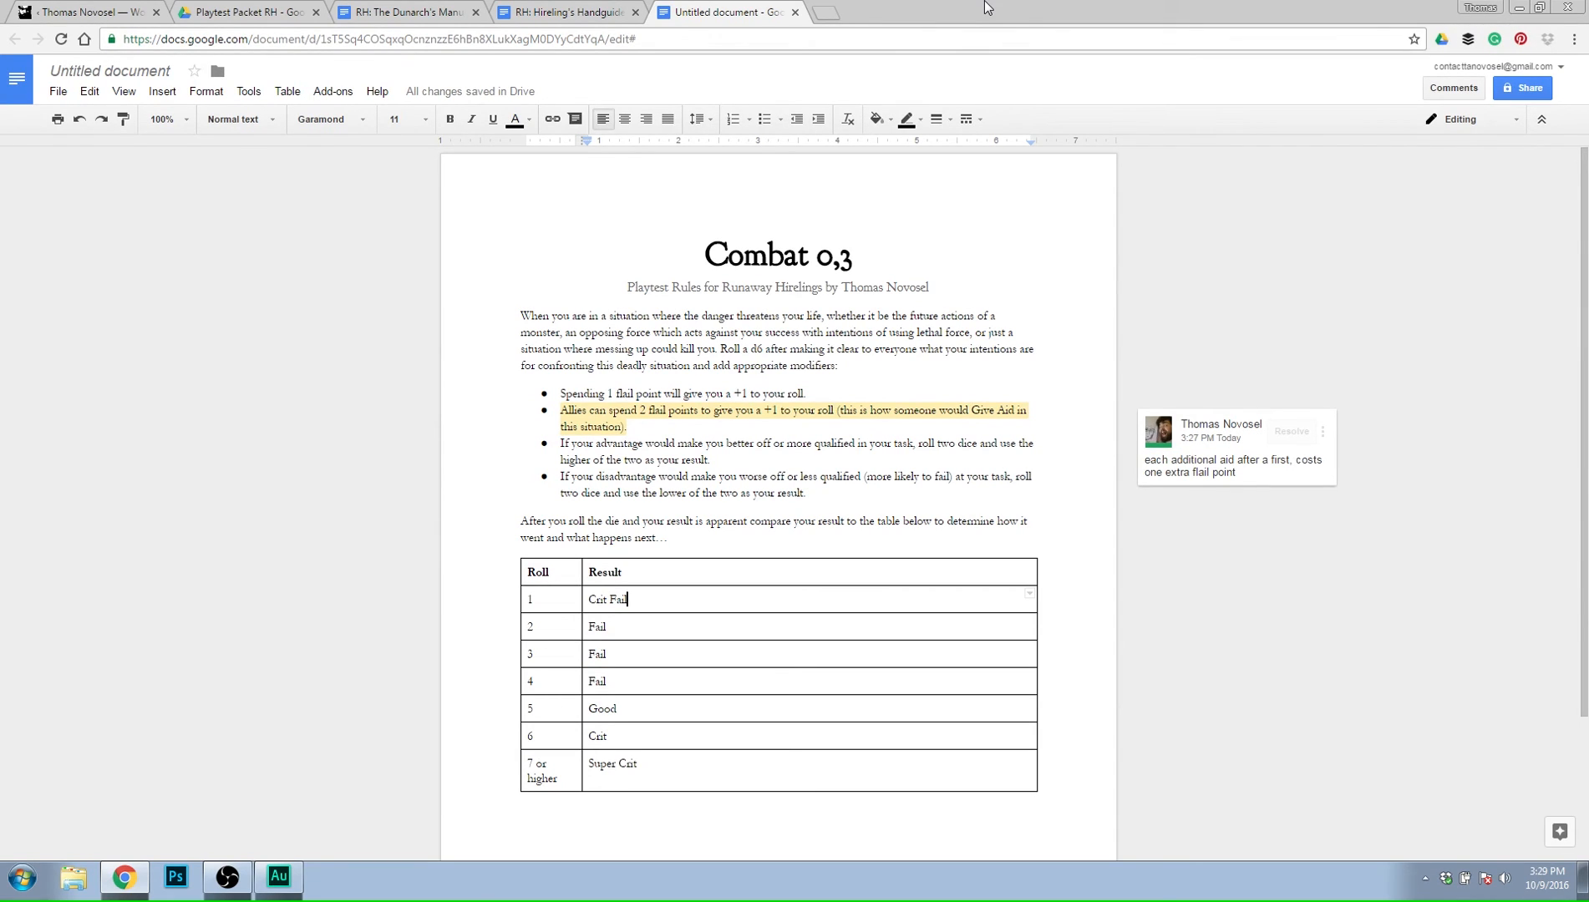
Review the rules on tasks outside your specialty in the Hireling's Handguide (0,2) document, and return to the combat rules draft.
click(559, 12)
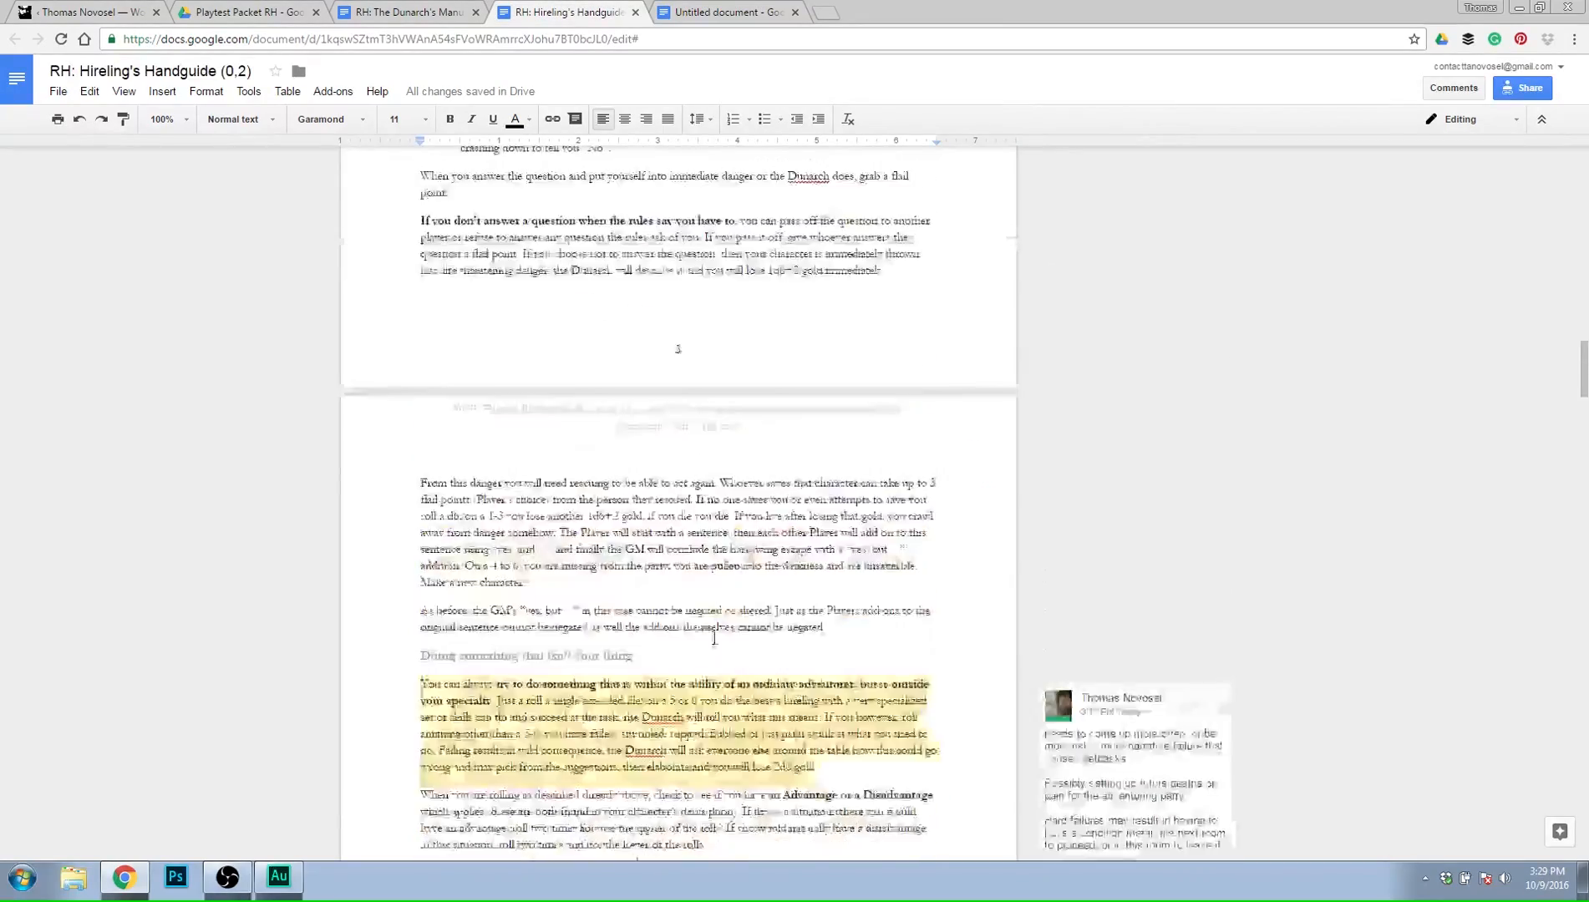
scroll(715, 637, down, 5)
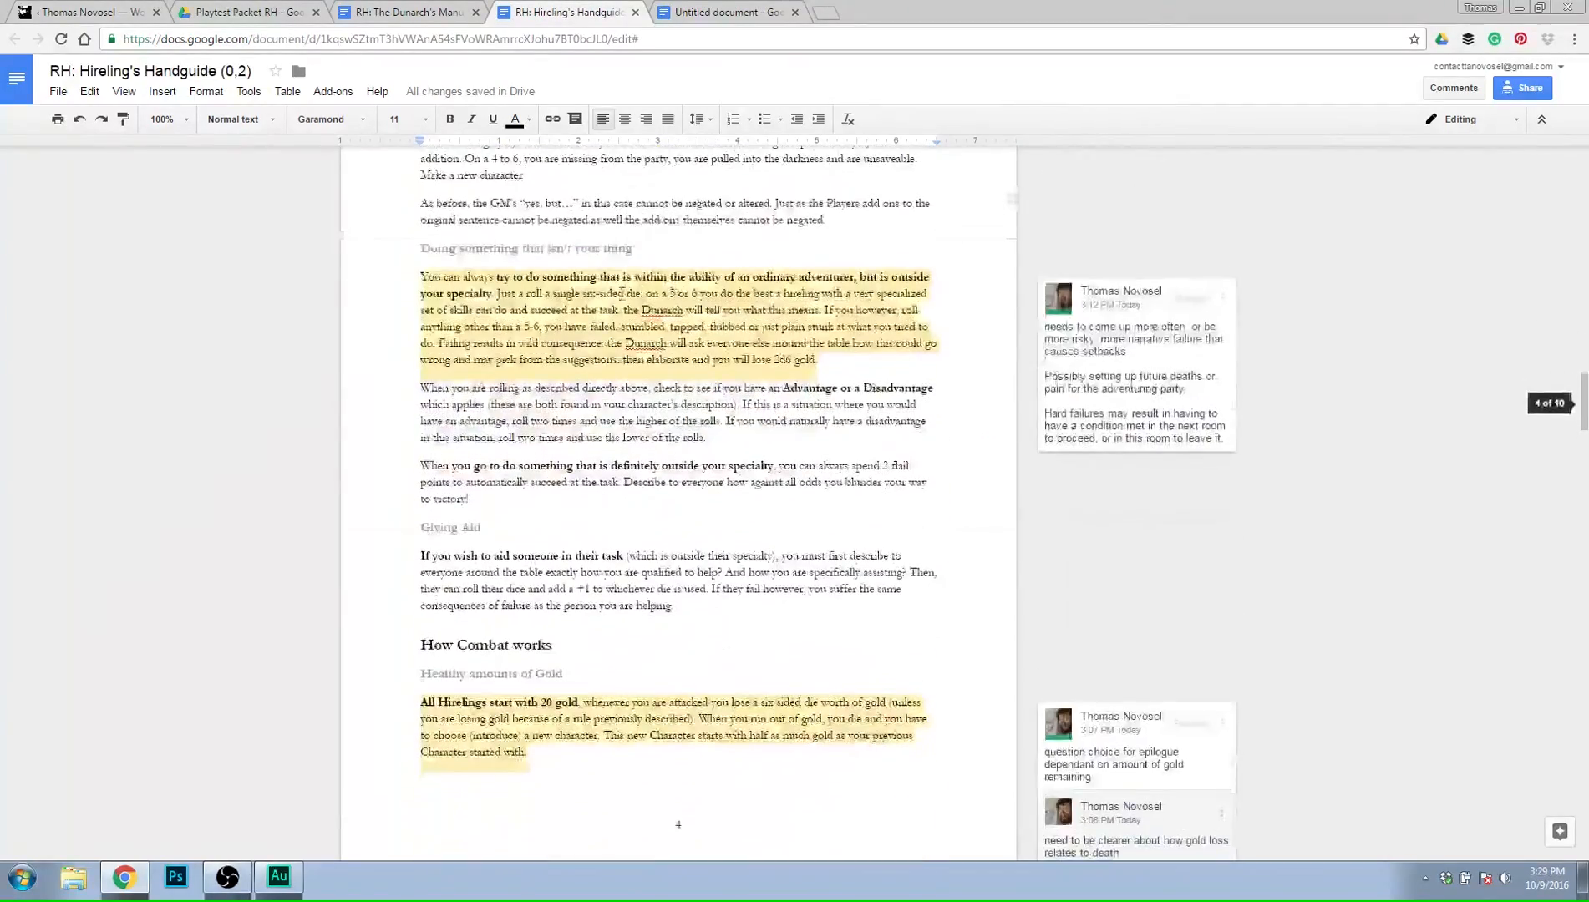
click(732, 12)
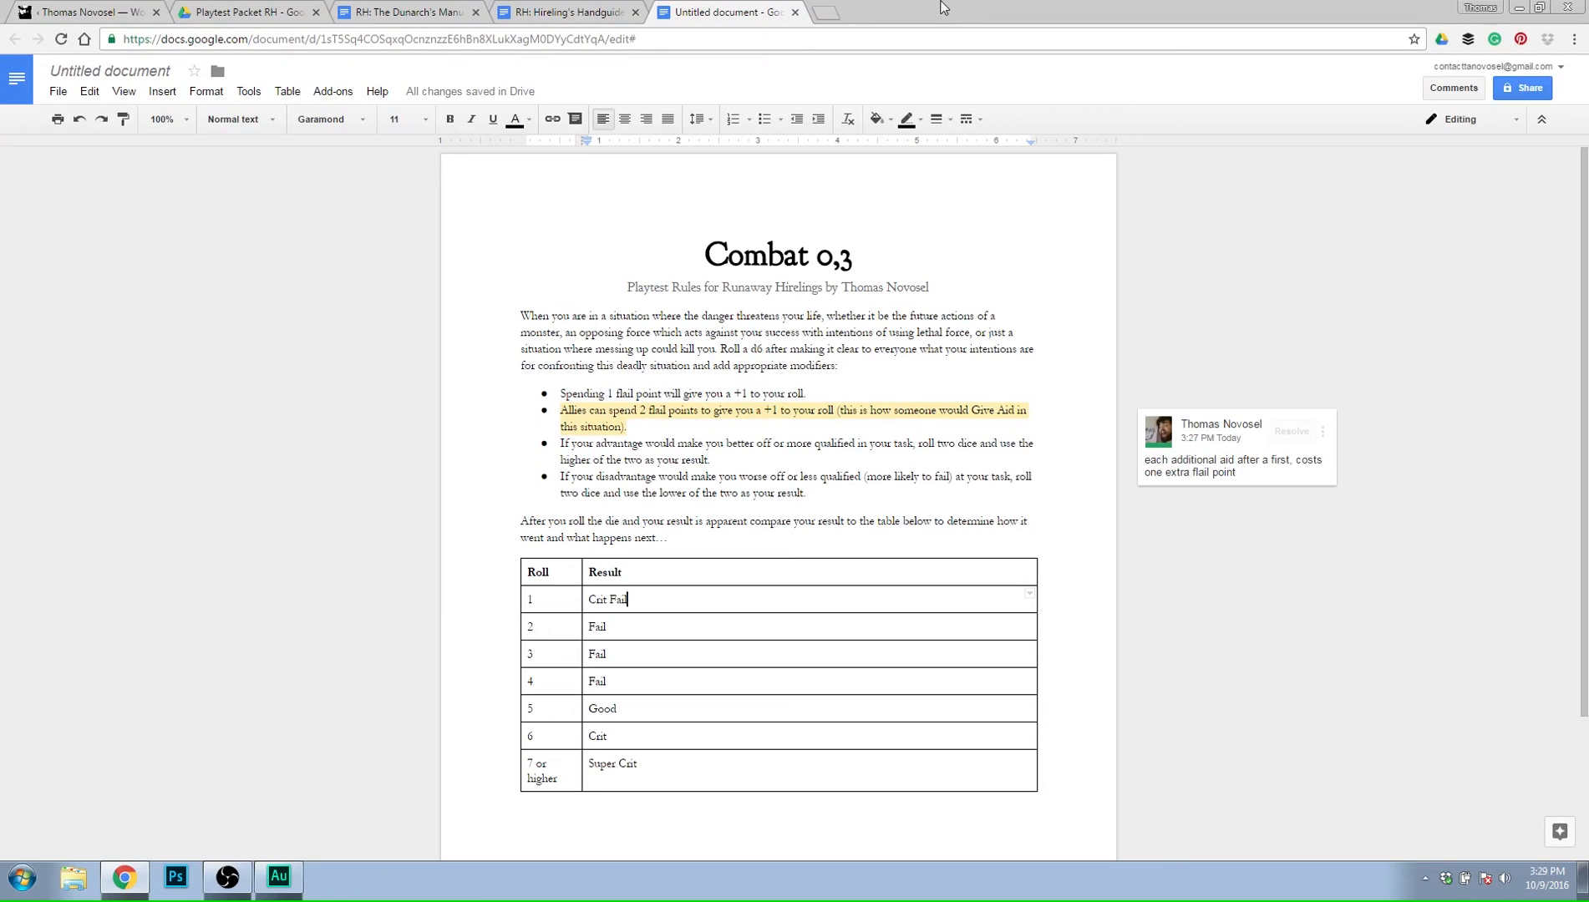
Change the table's first roll label to "Natural 1".
click(528, 602)
text(Natural)
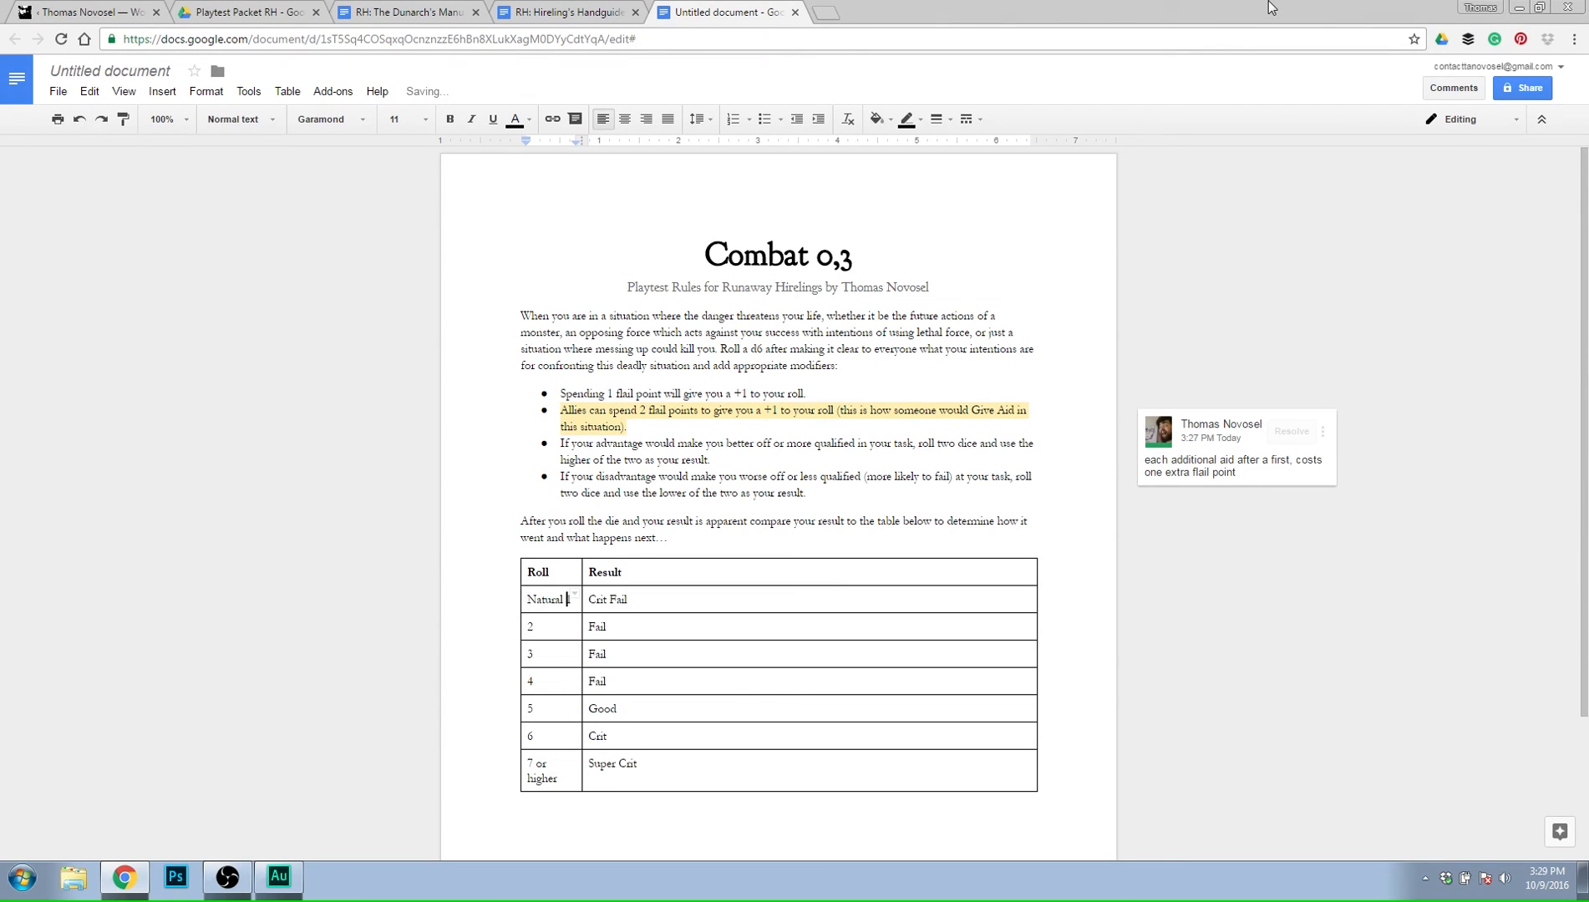
key(Down)
key(Down)
key(Down)
key(Down)
key(Down)
key(Left)
text(Natural)
key(BackSpace)
key(BackSpace)
key(BackSpace)
key(BackSpace)
key(BackSpace)
key(BackSpace)
key(BackSpace)
key(BackSpace)
key(Right)
key(Right)
key(Right)
key(Right)
key(Right)
key(Right)
key(Right)
key(Right)
key(Right)
key(Right)
key(Right)
key(Right)
key(Right)
key(Right)
key(Left)
key(Left)
key(Left)
key(Left)
key(Left)
key(Left)
key(Left)
key(Left)
Add the comment "advantage can negate a nat 1" to the word "advantage" in the third bullet.
click(605, 443)
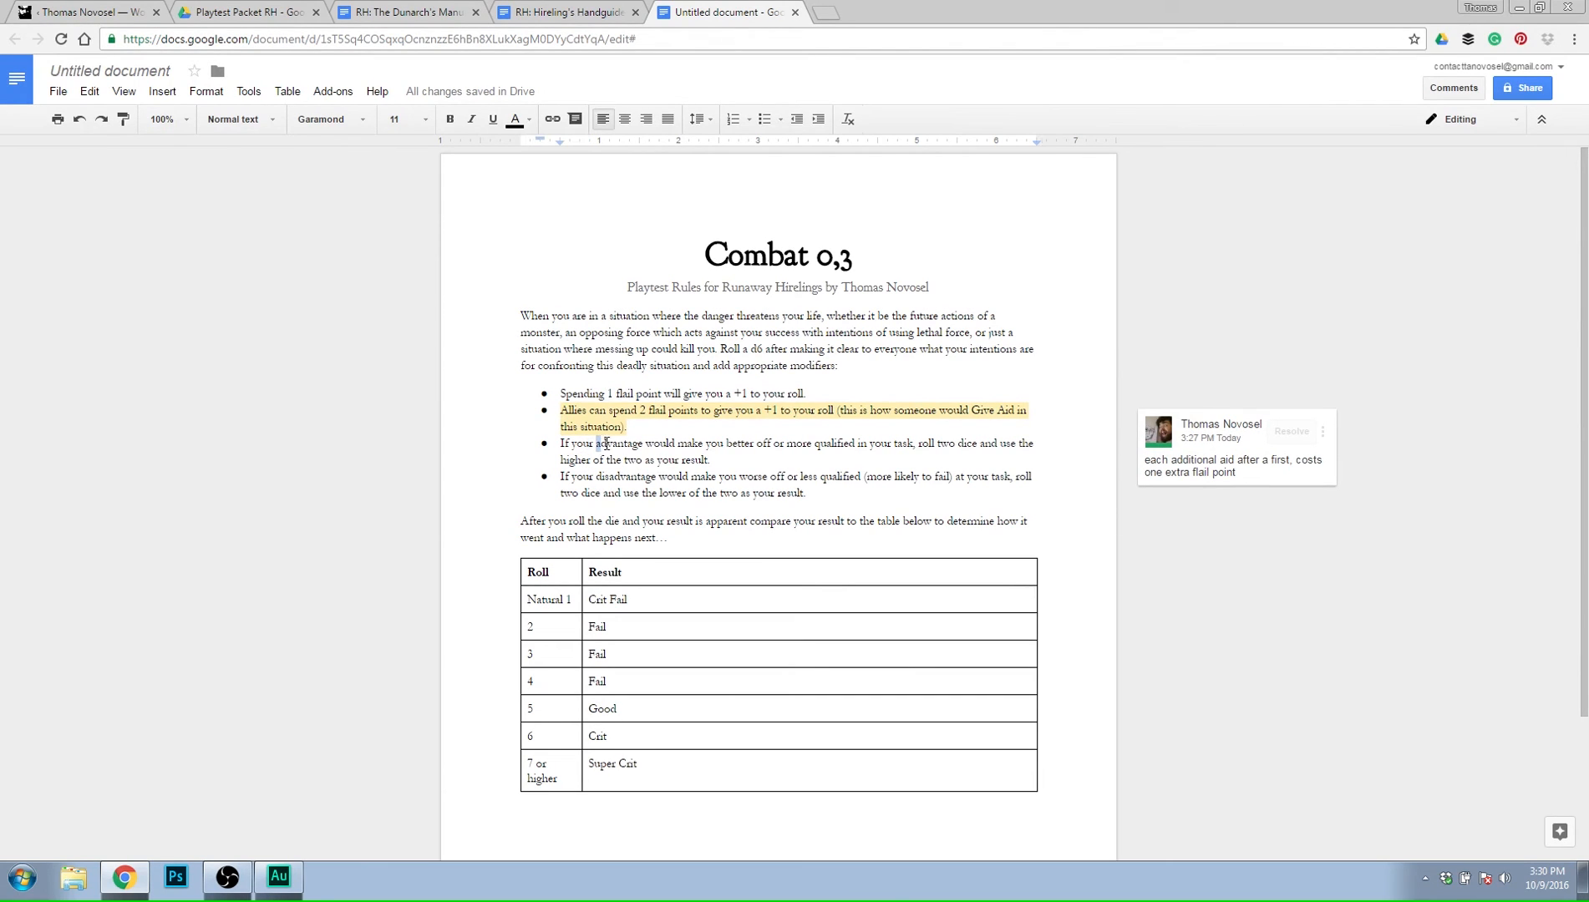
double_click(605, 444)
click(1112, 451)
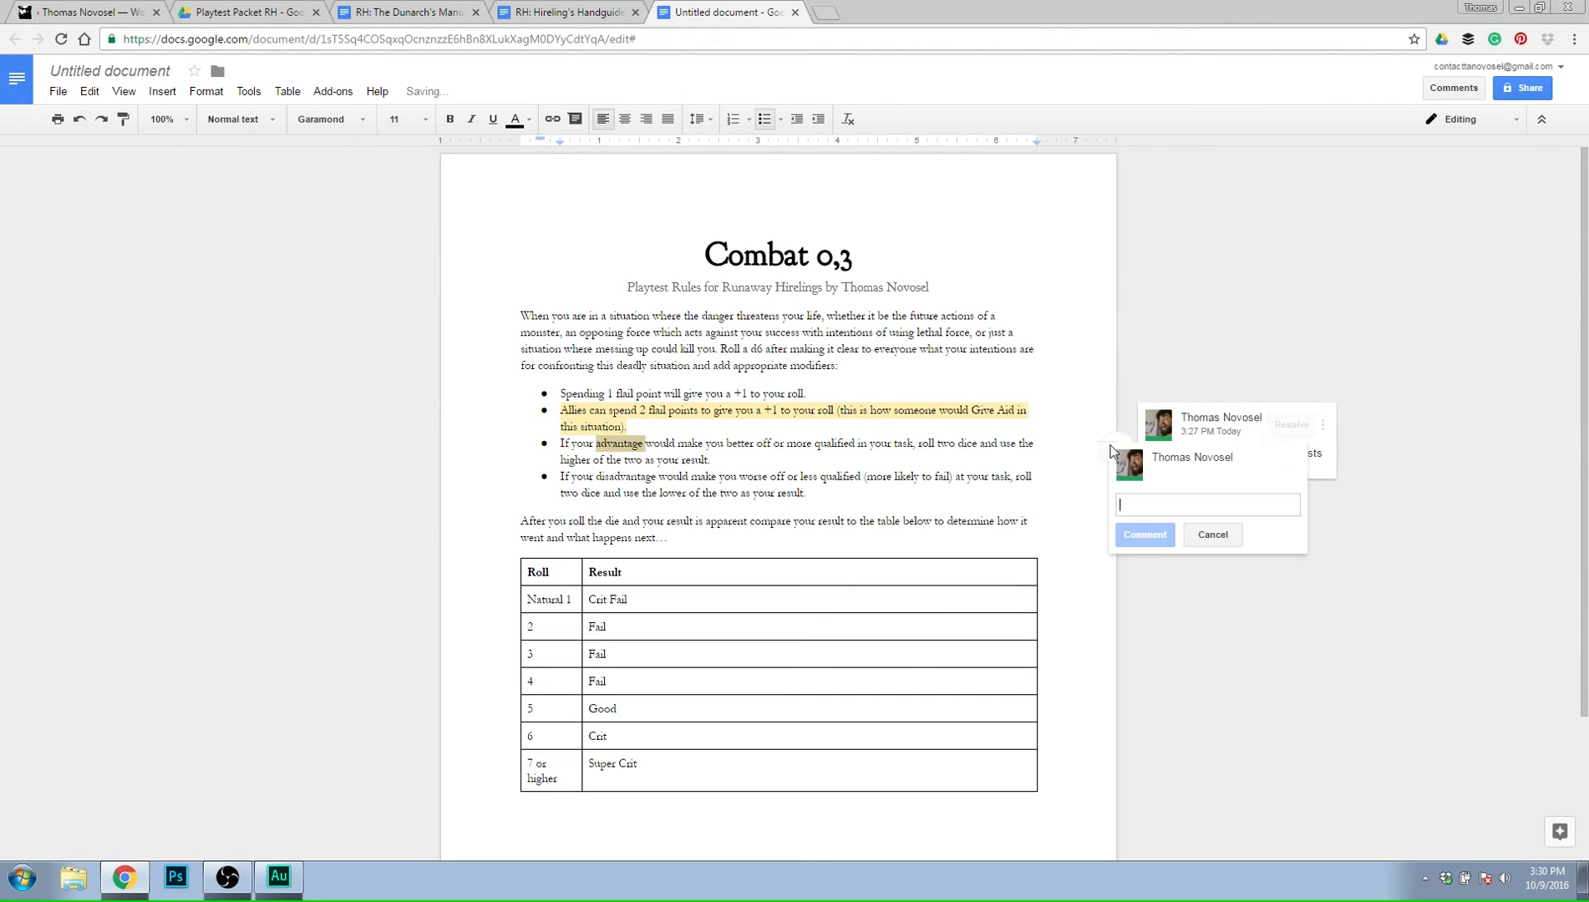
text(advantage)
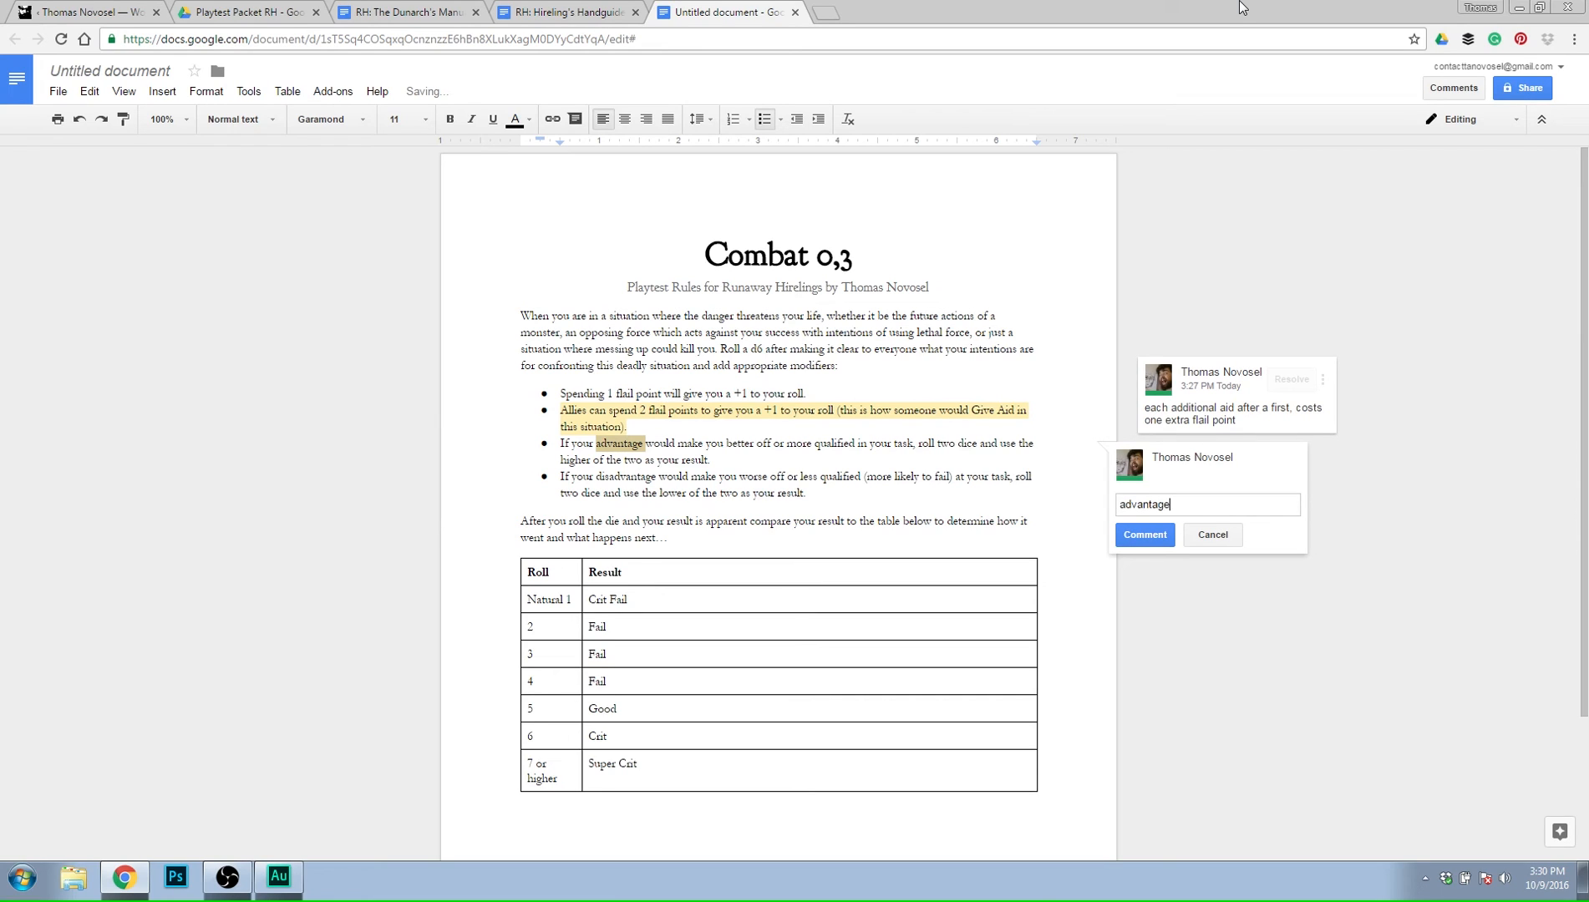
text( can negate a nat 1)
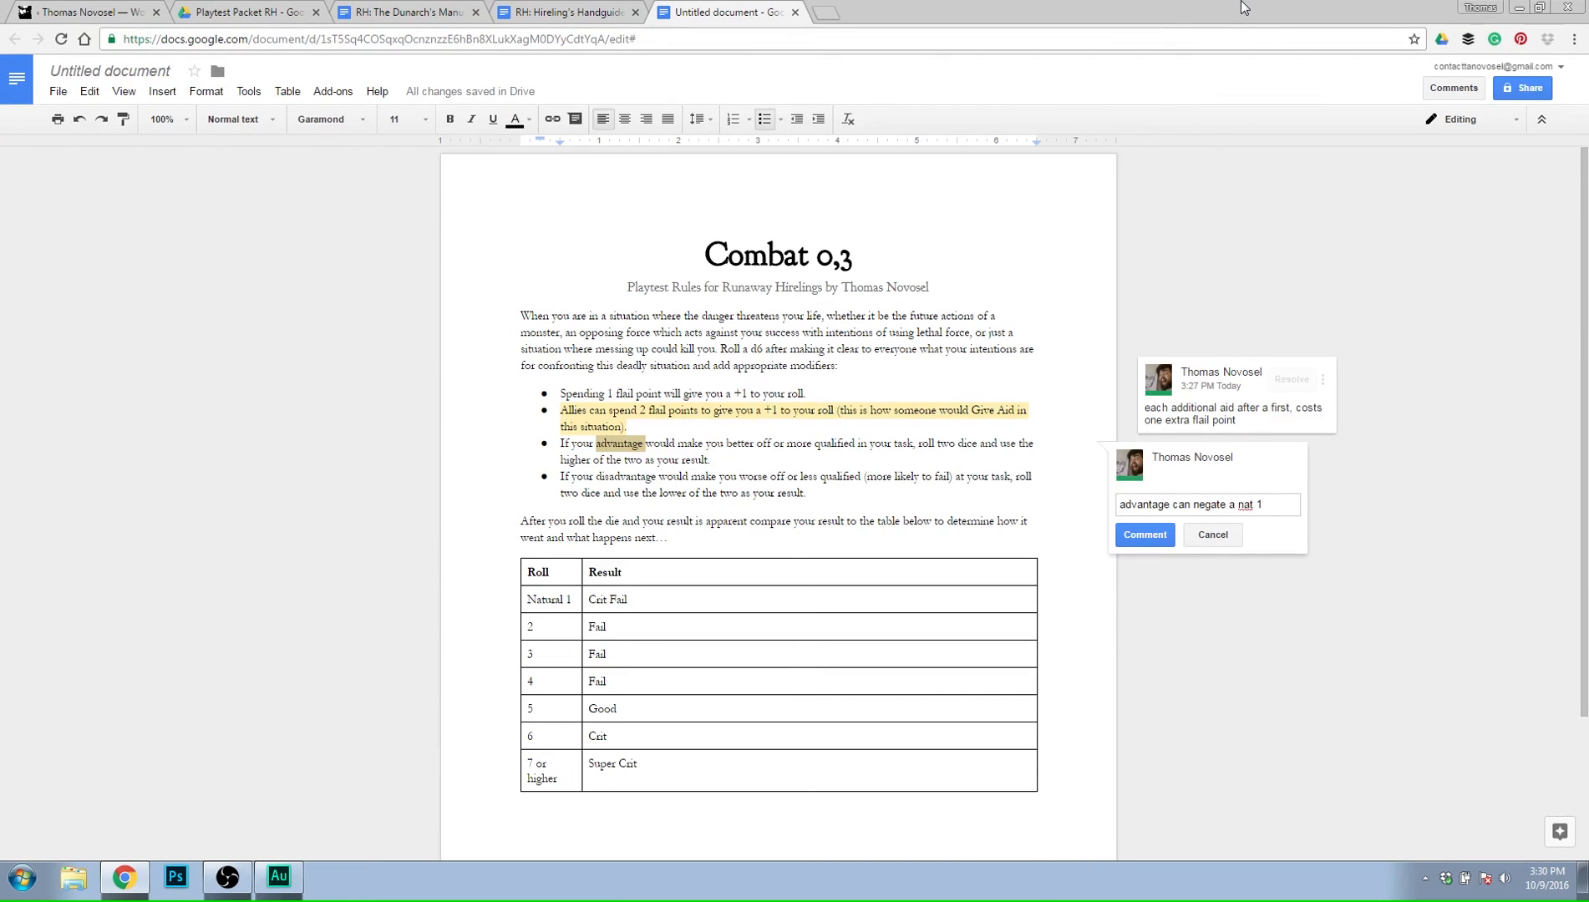
click(1146, 536)
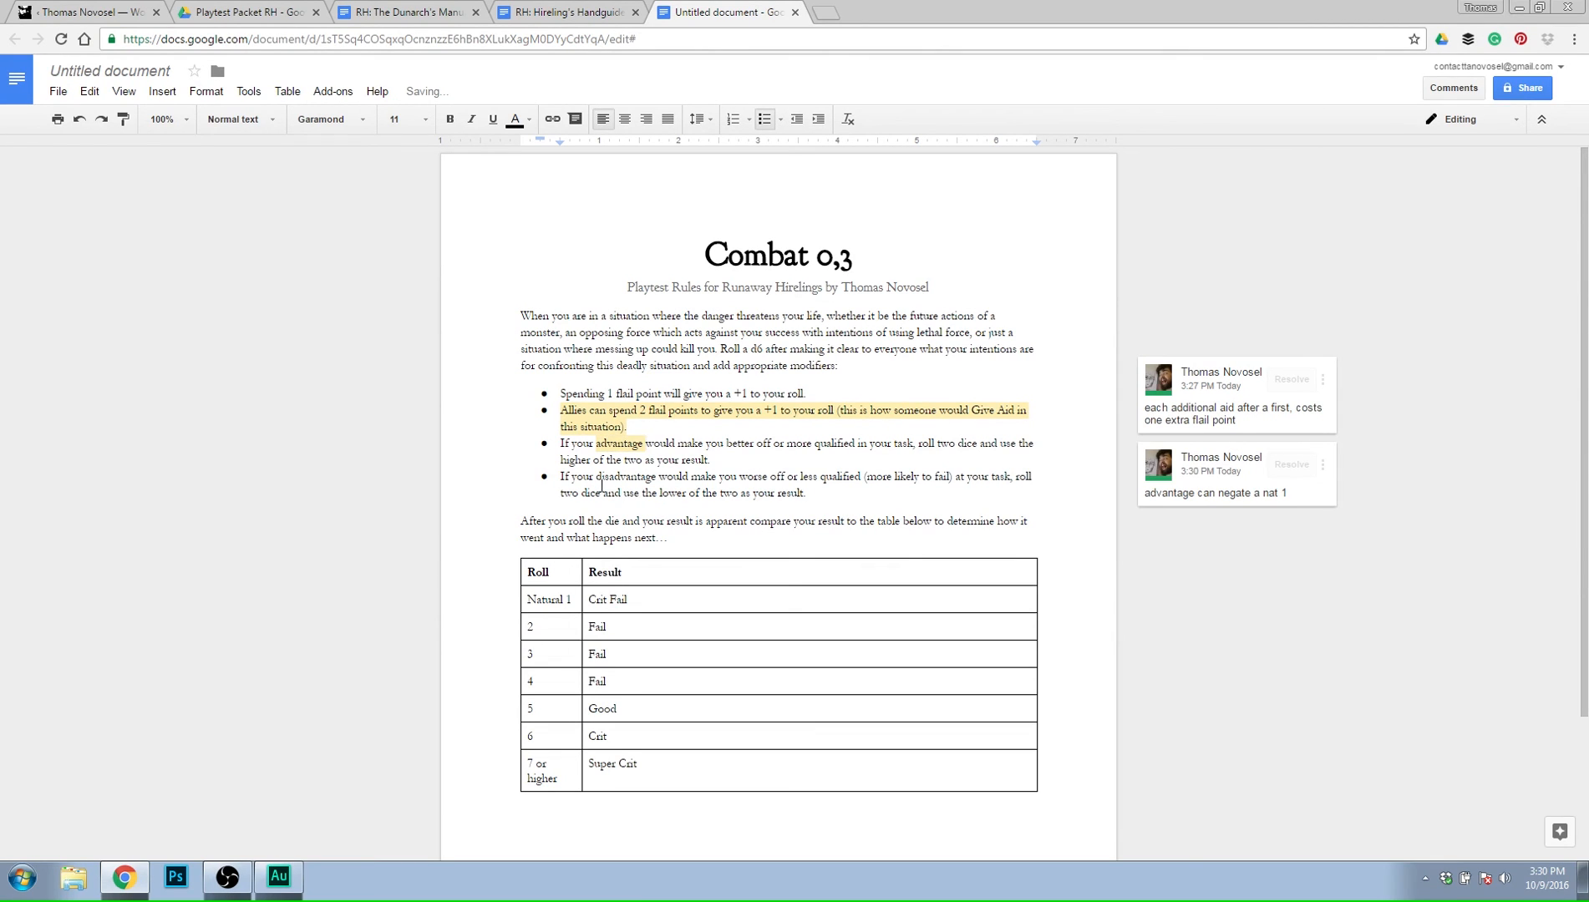
drag(597, 477, 657, 478)
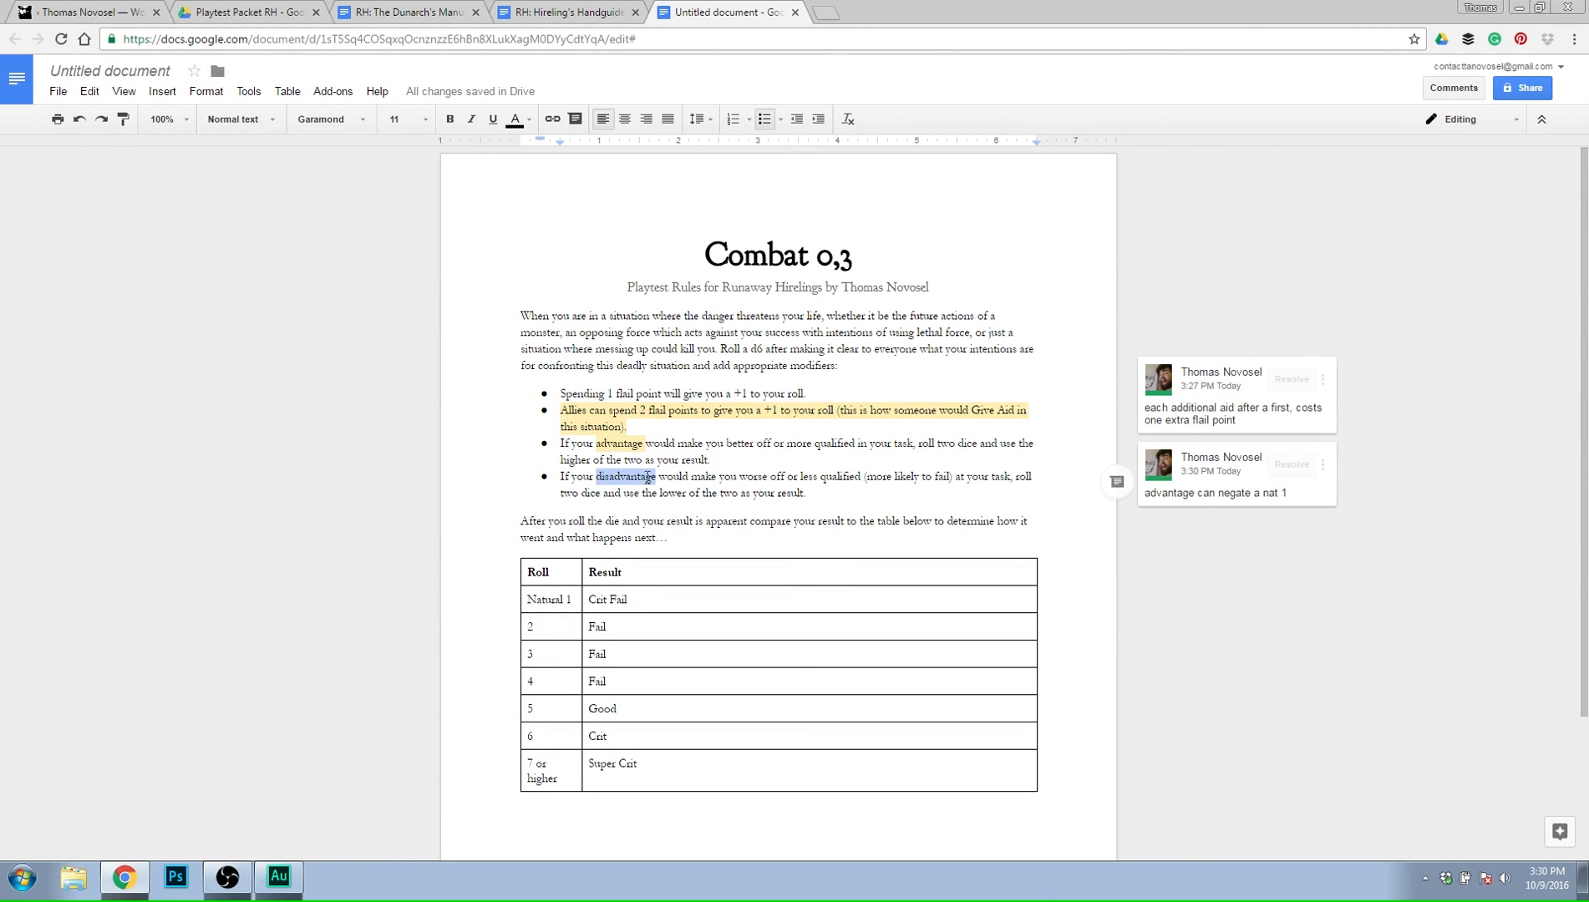
click(648, 478)
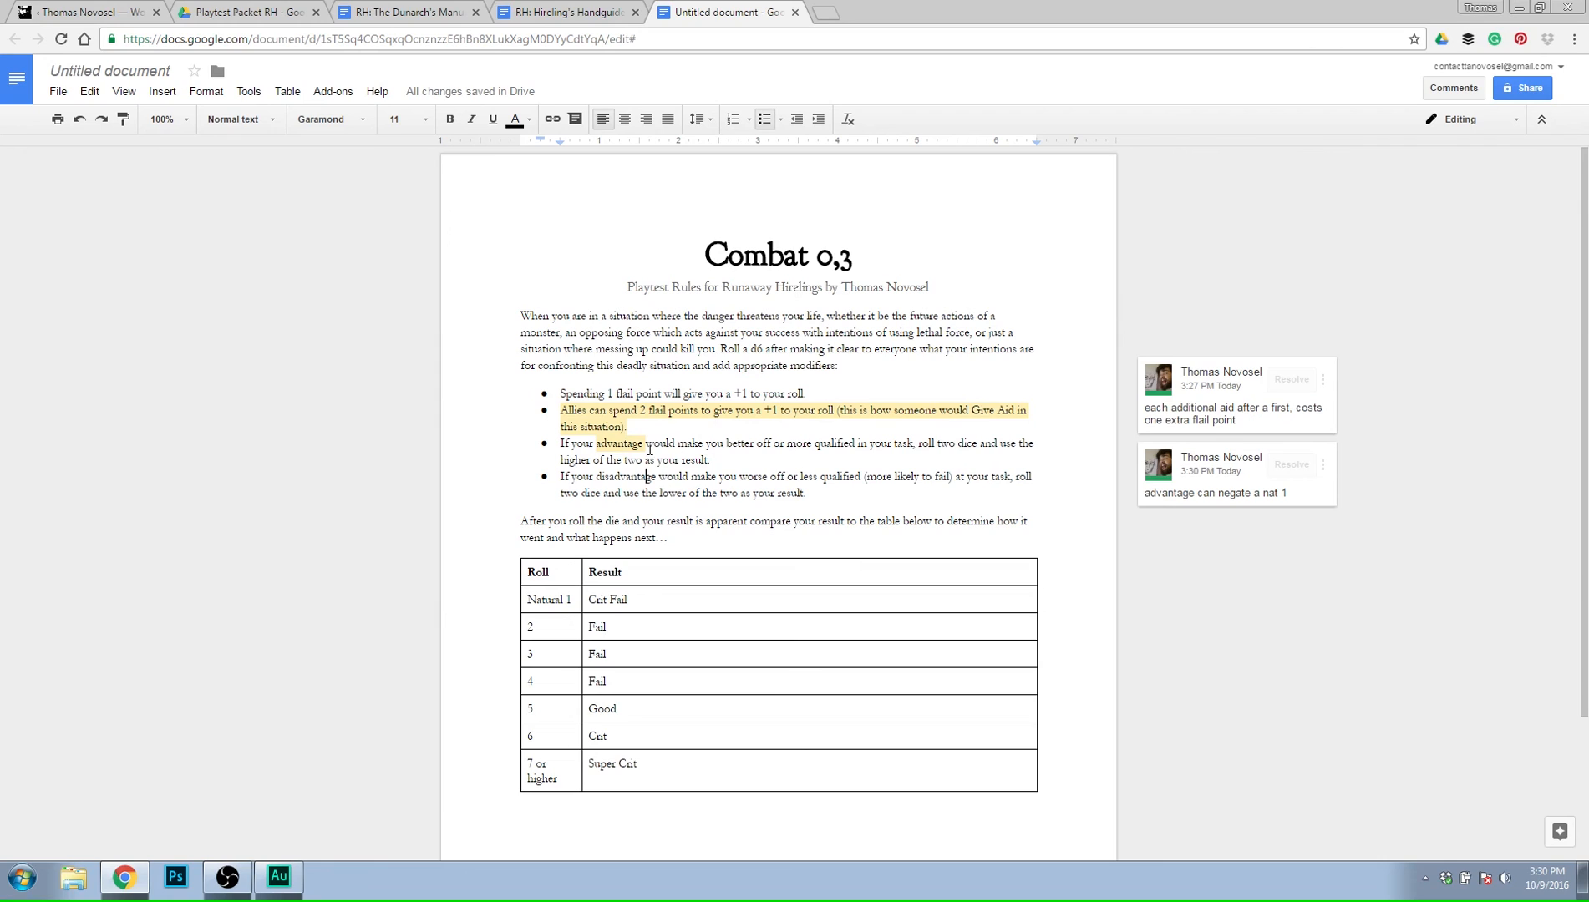
click(637, 442)
click(646, 477)
click(696, 600)
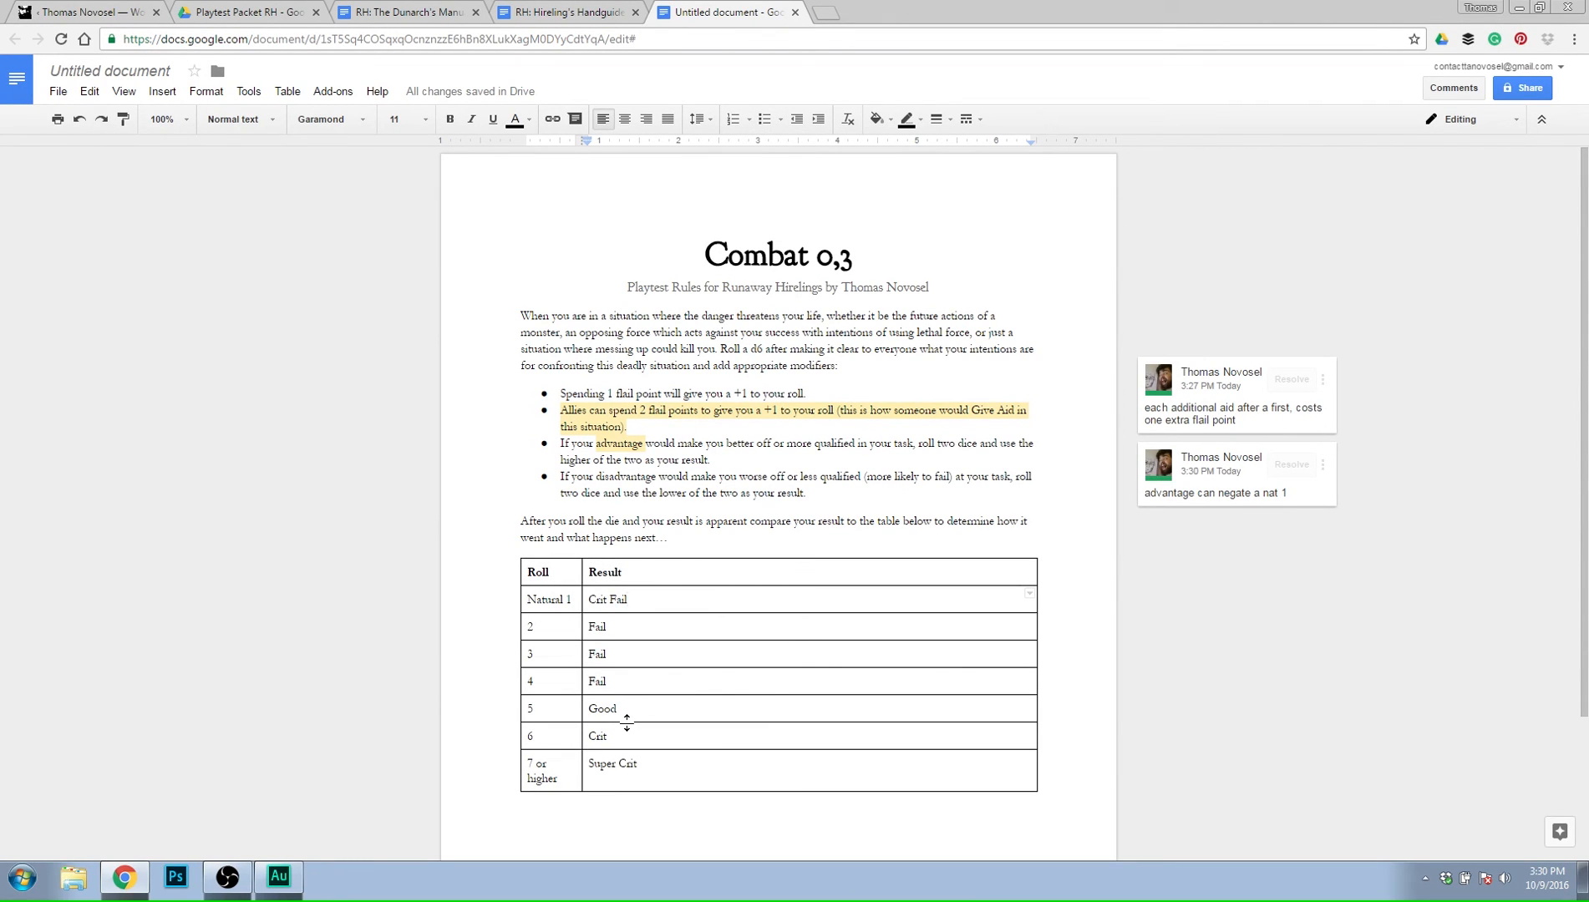
Try replacing the result for roll 5 with "You succeed at your task," and clear that wording.
double_click(593, 707)
text(You succee)
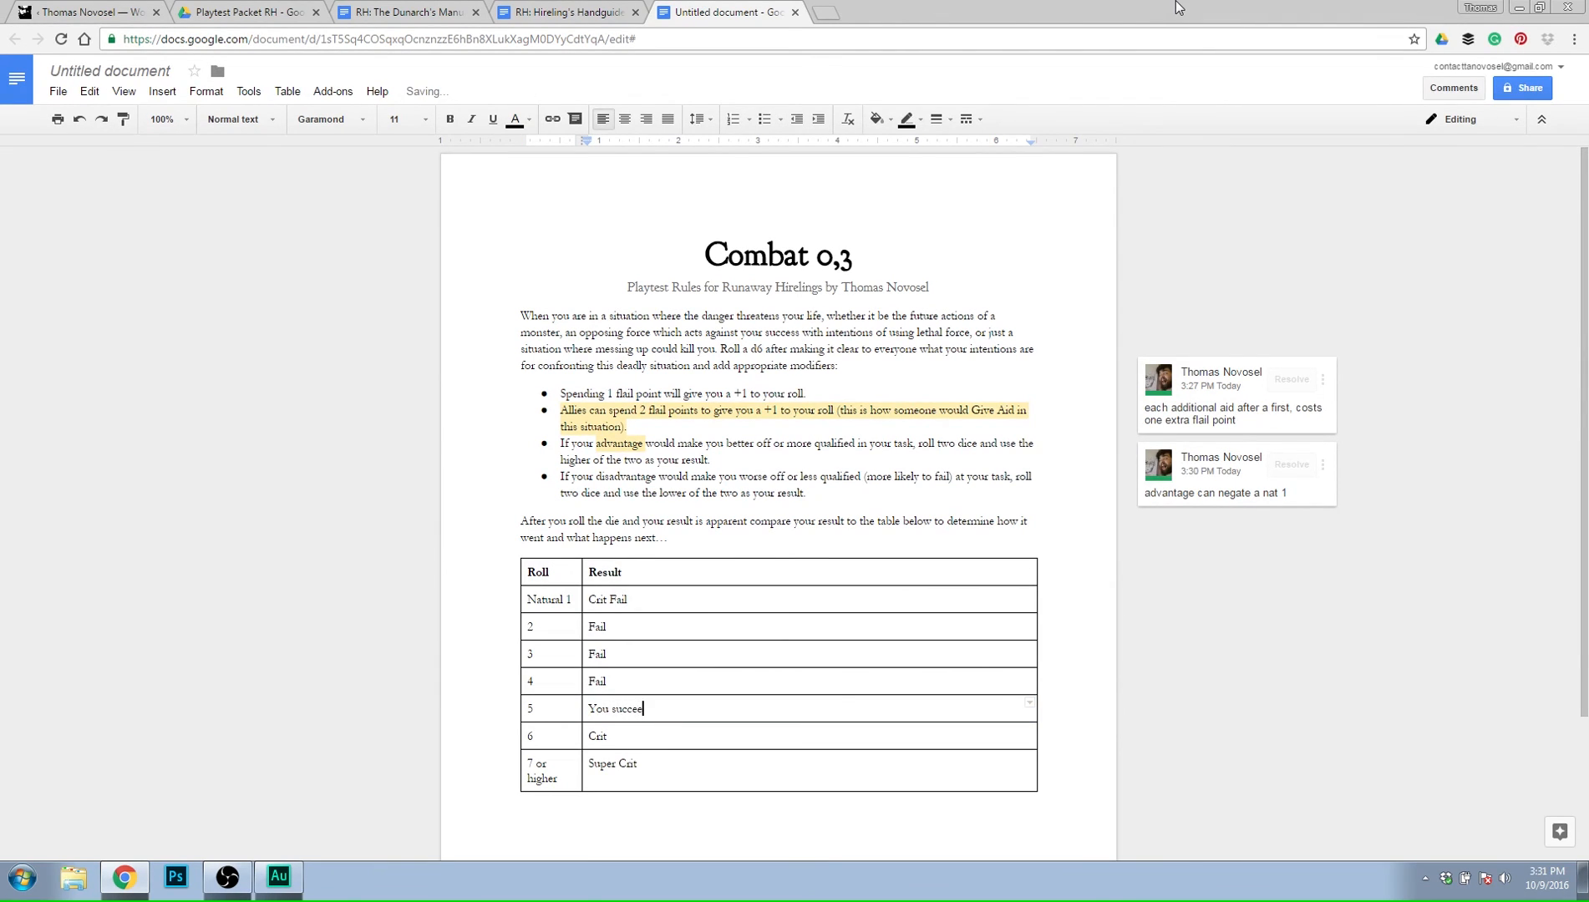
text(d at your task,)
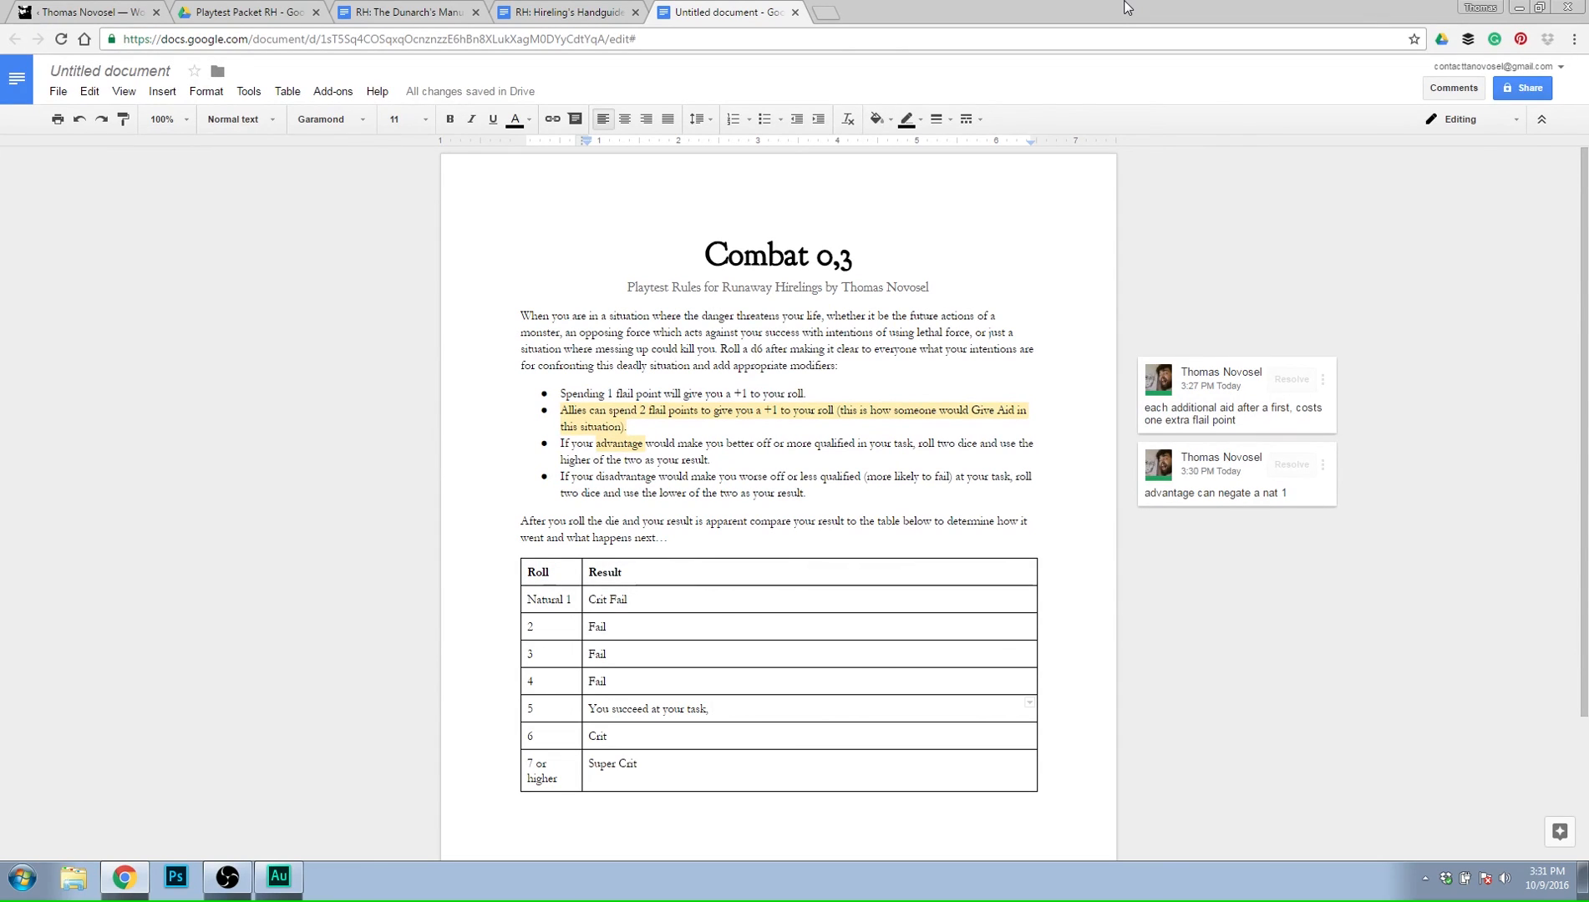
key(BackSpace)
key(BackSpace)
key(BackSpace)
key(BackSpace)
key(BackSpace)
key(BackSpace)
key(BackSpace)
key(BackSpace)
key(BackSpace)
key(BackSpace)
key(BackSpace)
key(BackSpace)
key(BackSpace)
key(BackSpace)
key(BackSpace)
key(BackSpace)
key(BackSpace)
key(BackSpace)
key(BackSpace)
key(BackSpace)
key(BackSpace)
key(BackSpace)
key(BackSpace)
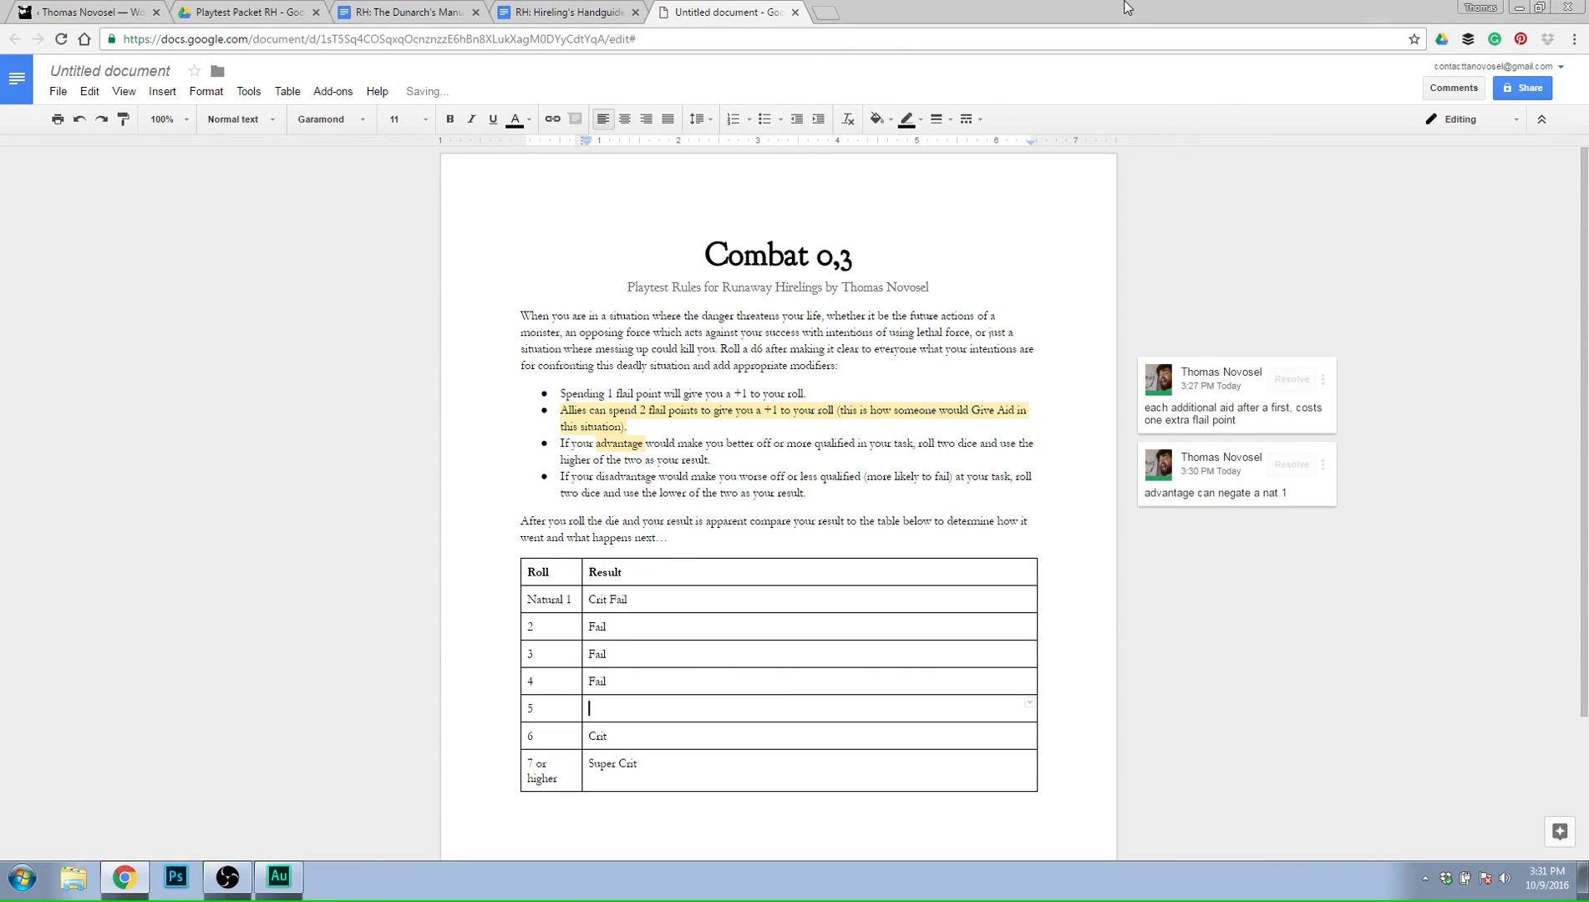
Enter "You succeed despite all odds and considered chances," as the result for roll 5.
text(You succeed despite all odds and )
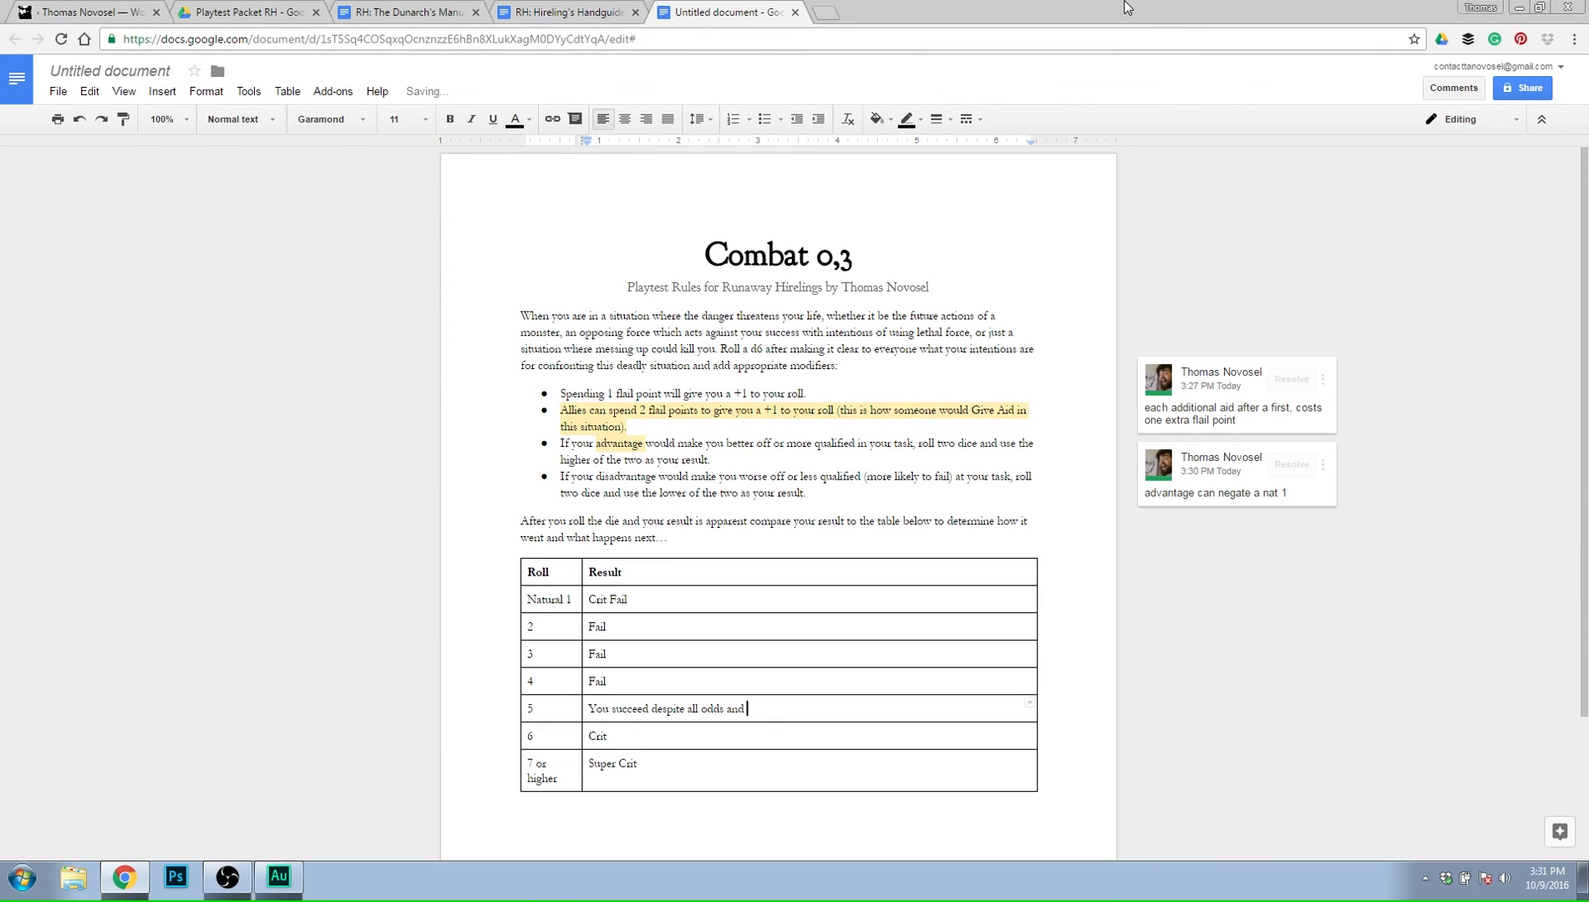
text(considered chances,)
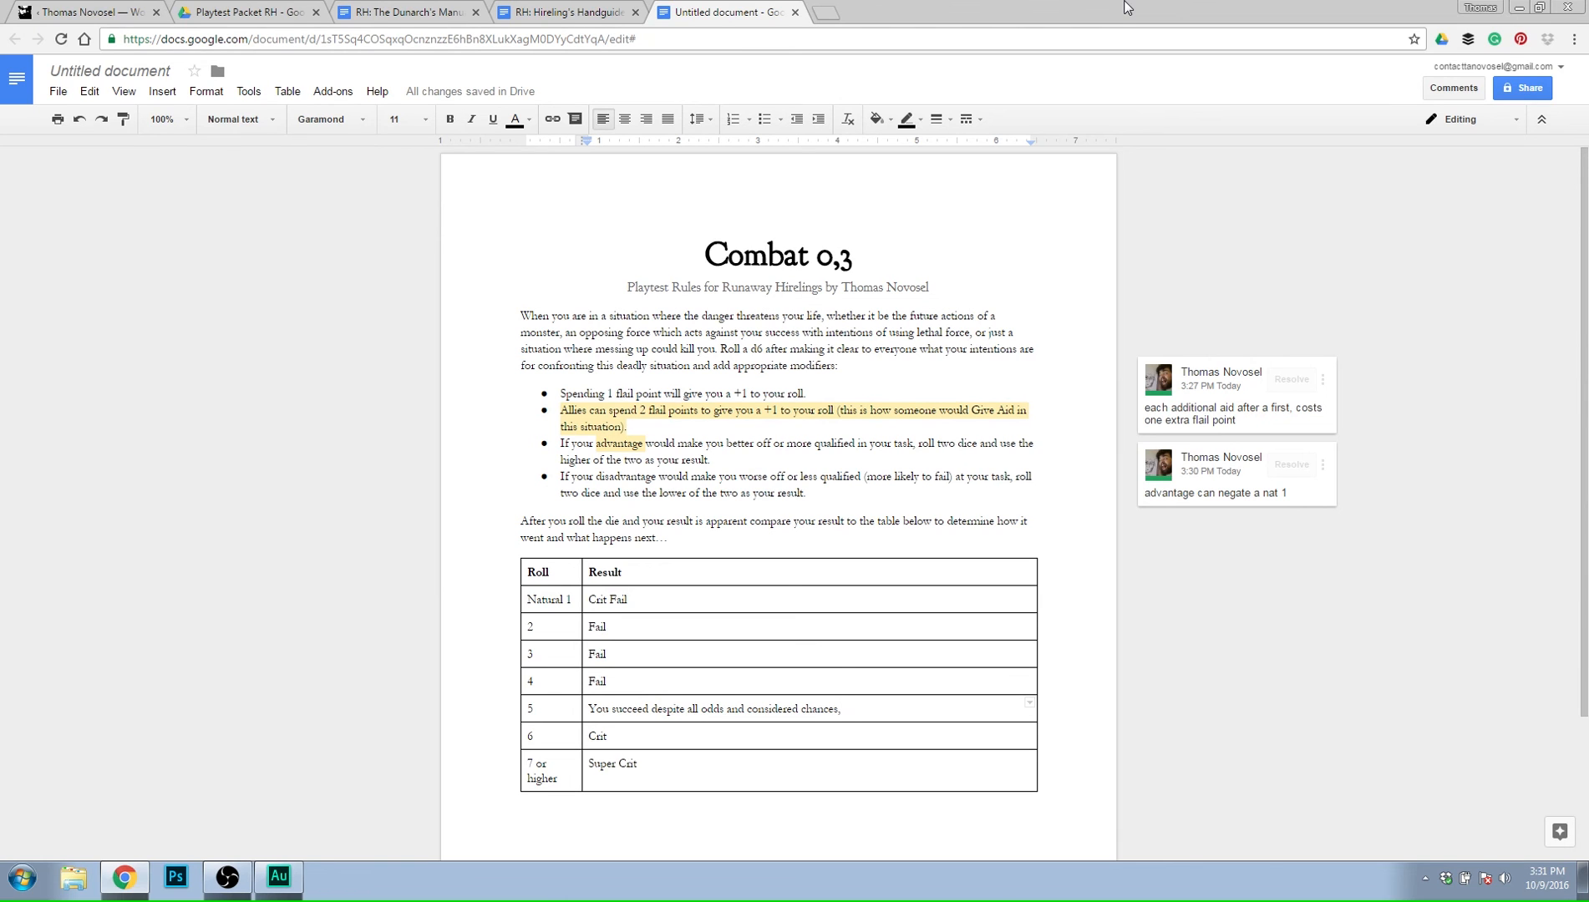
Review the specialty and opt-to-fail questions in the Hireling's Handguide (0,2) document, and return to the combat rules draft.
click(620, 12)
scroll(775, 399, up, 1)
scroll(775, 400, up, 7)
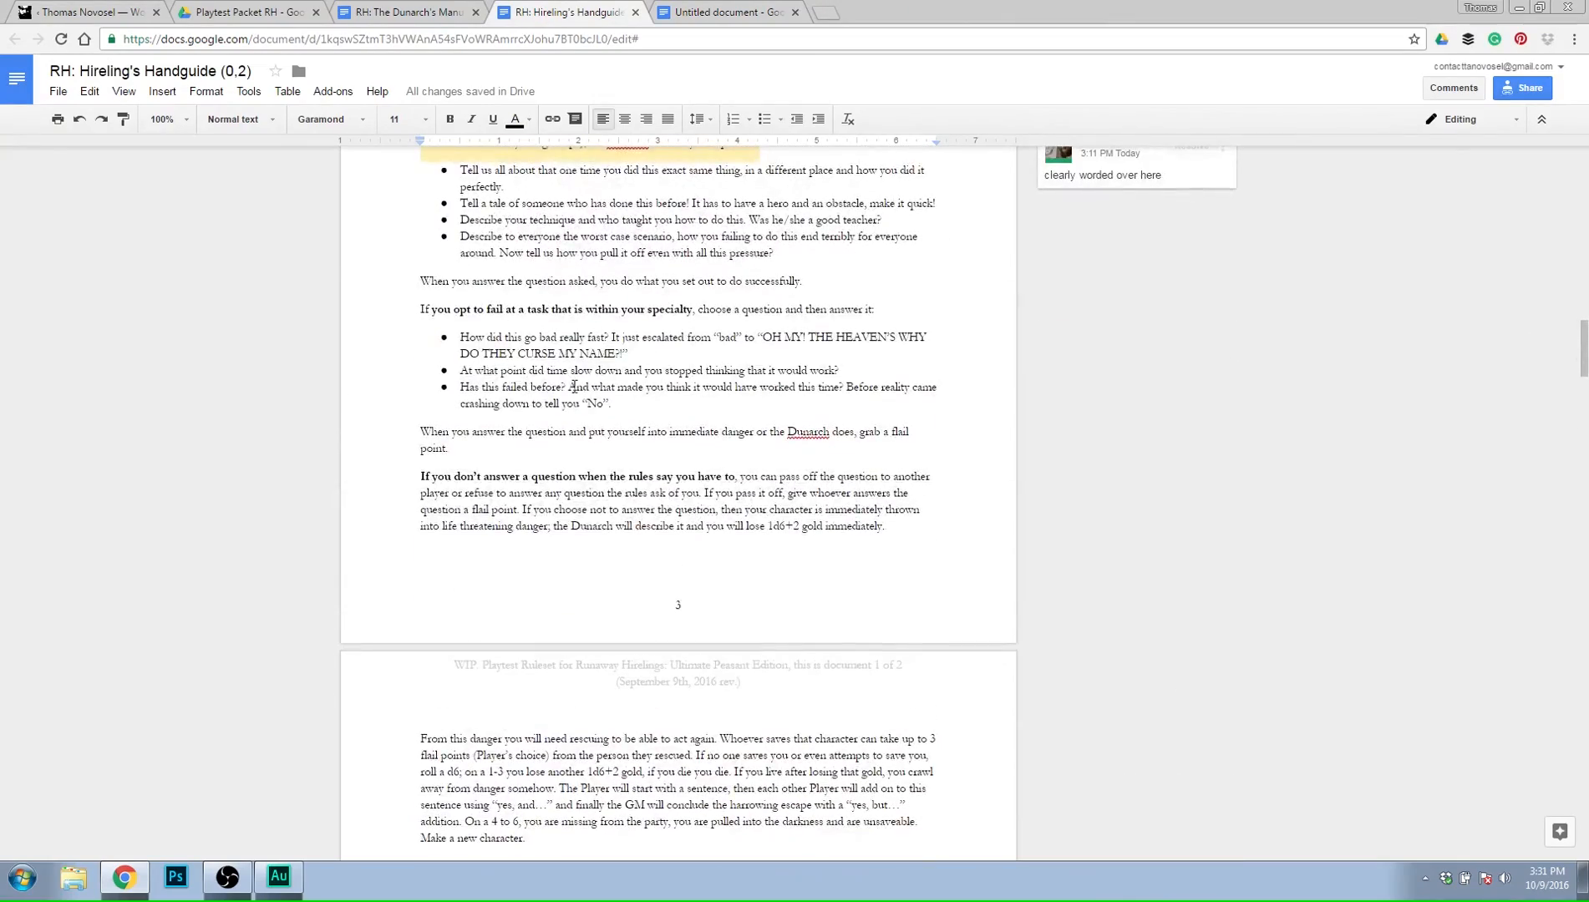
scroll(565, 378, up, 3)
click(520, 429)
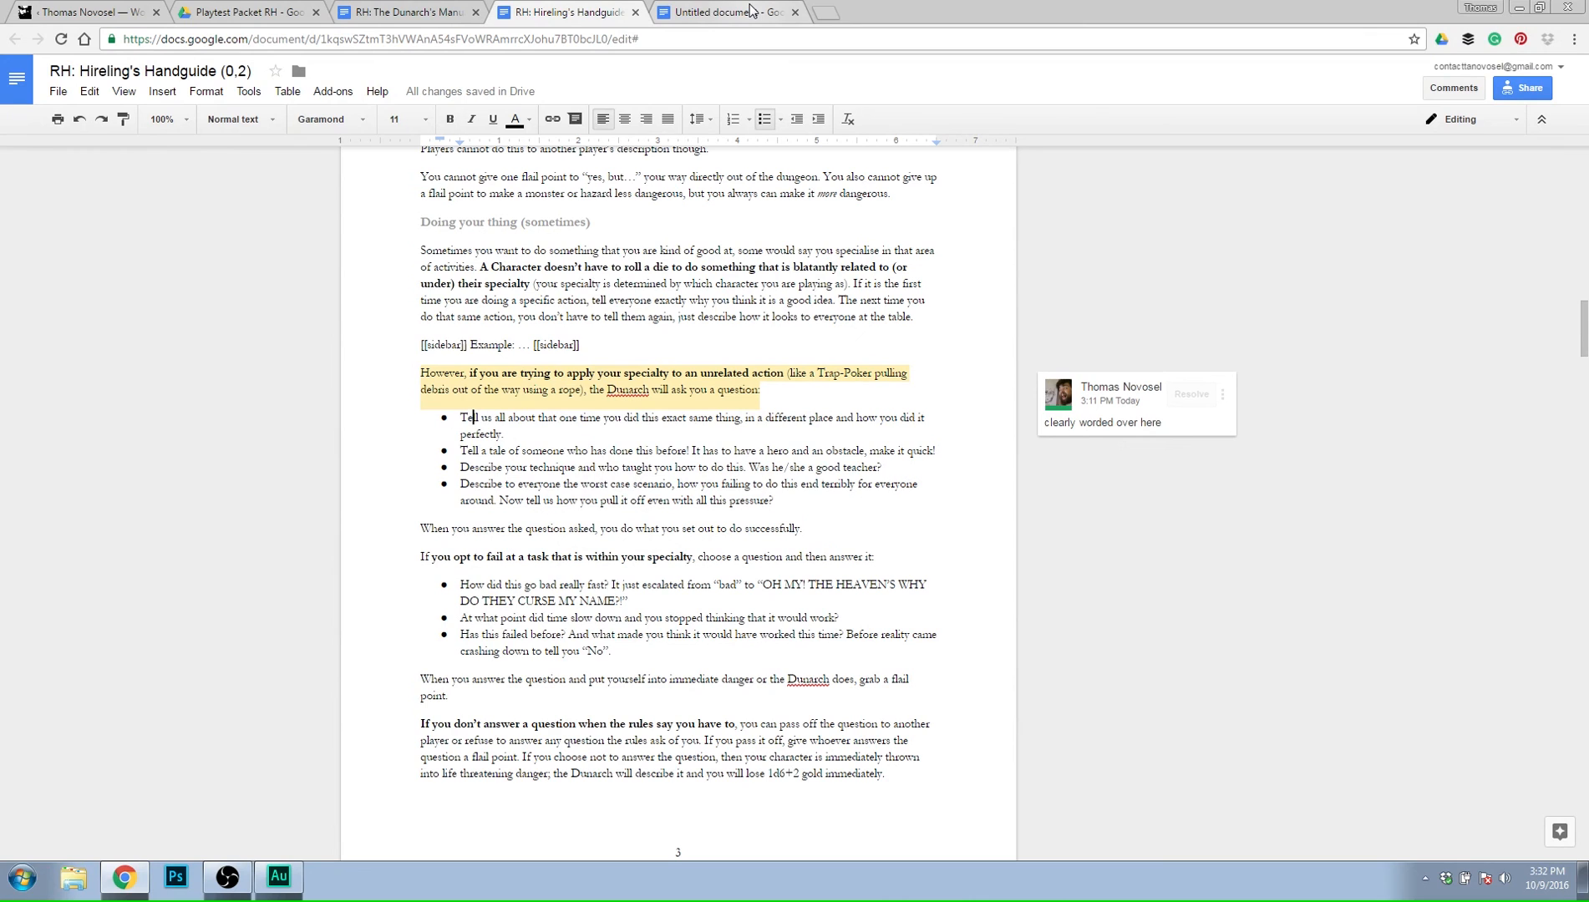
triple_click(596, 585)
click(612, 656)
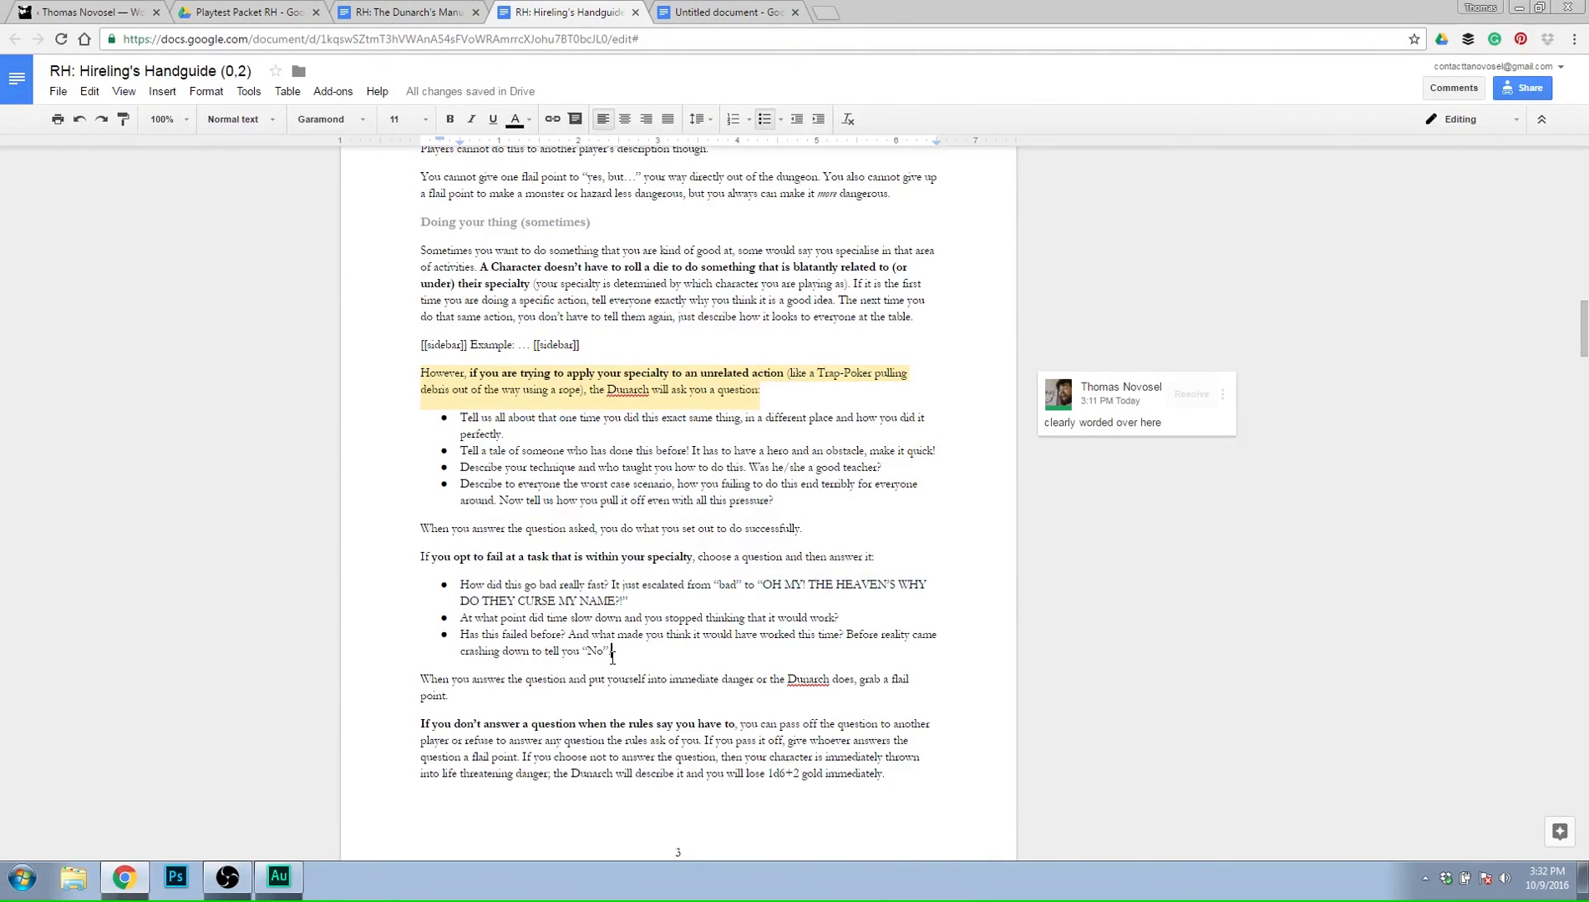
triple_click(612, 656)
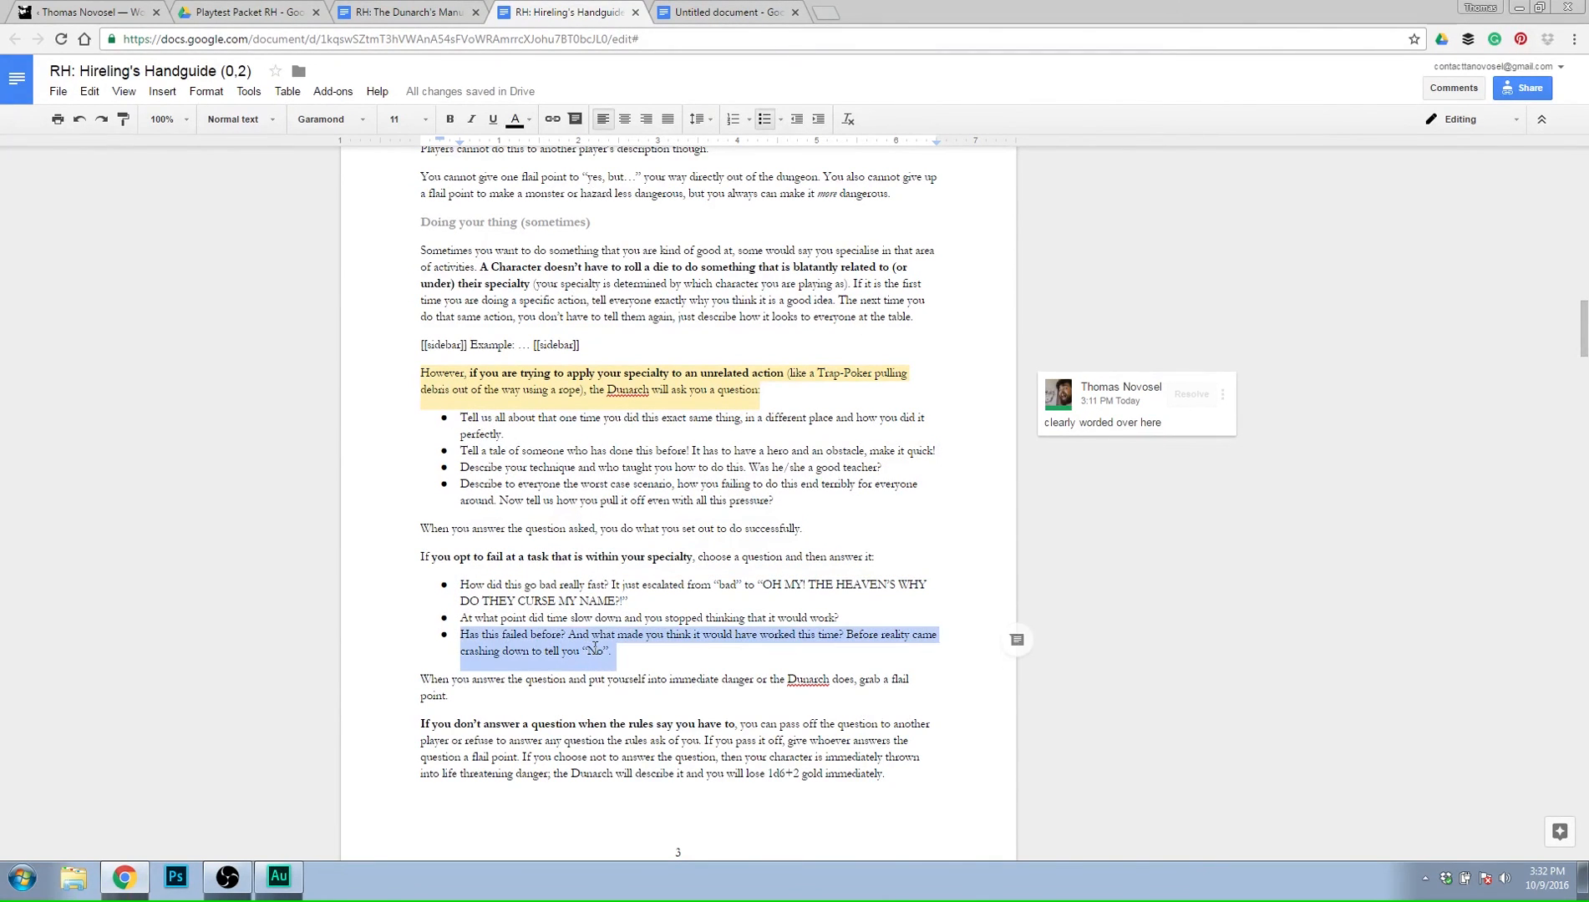
click(803, 8)
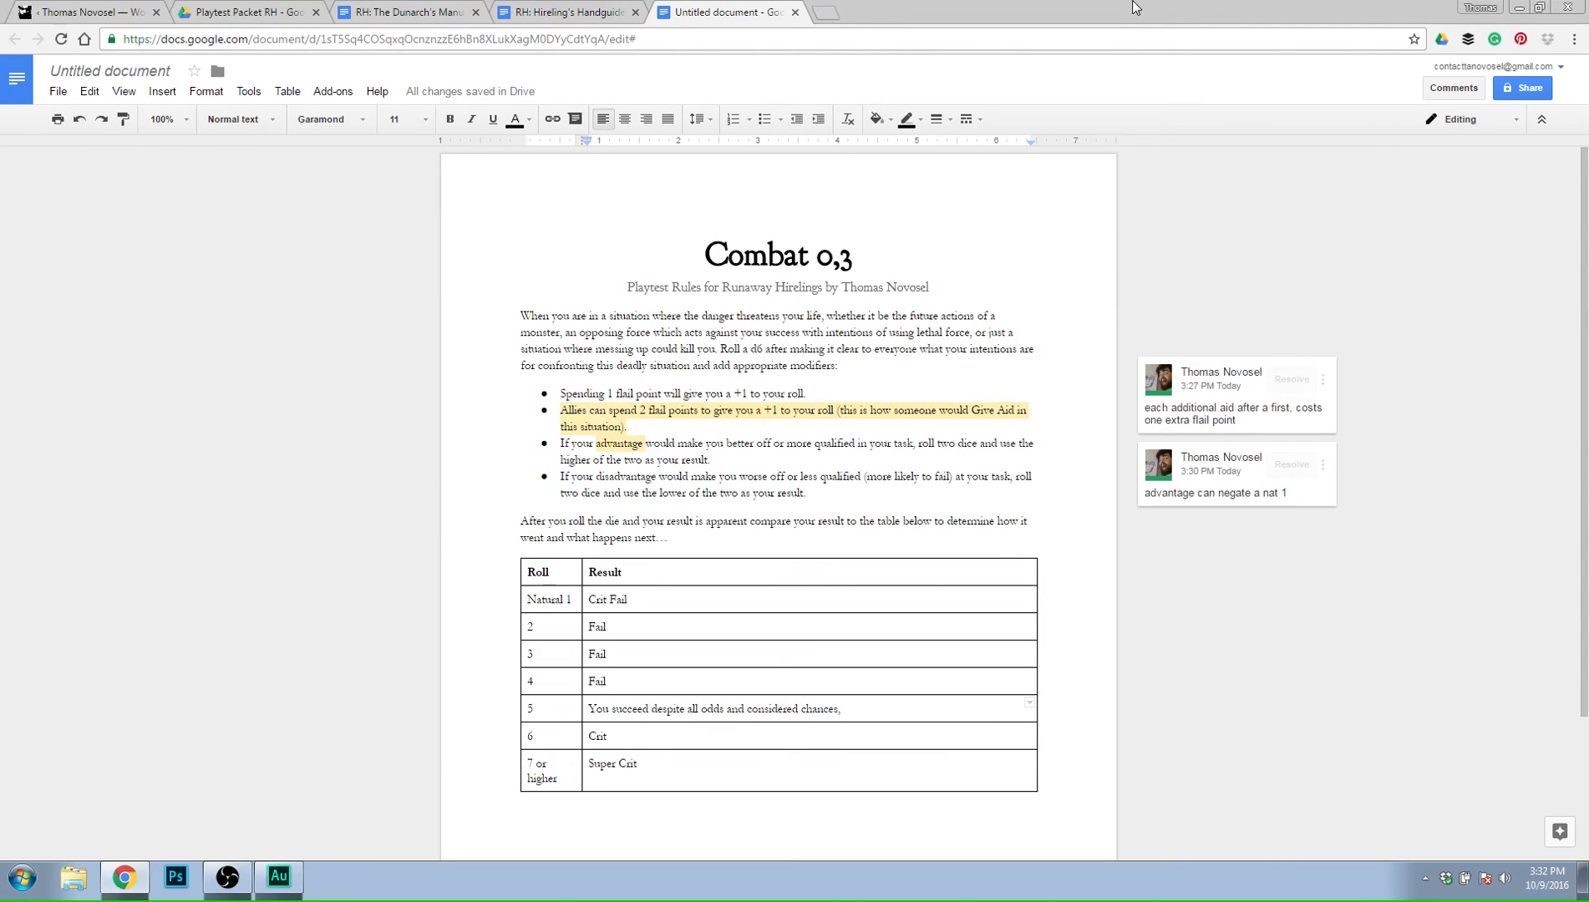
Continue the roll 5 result with "probably because of the…" and start a new line below it.
text(probably because )
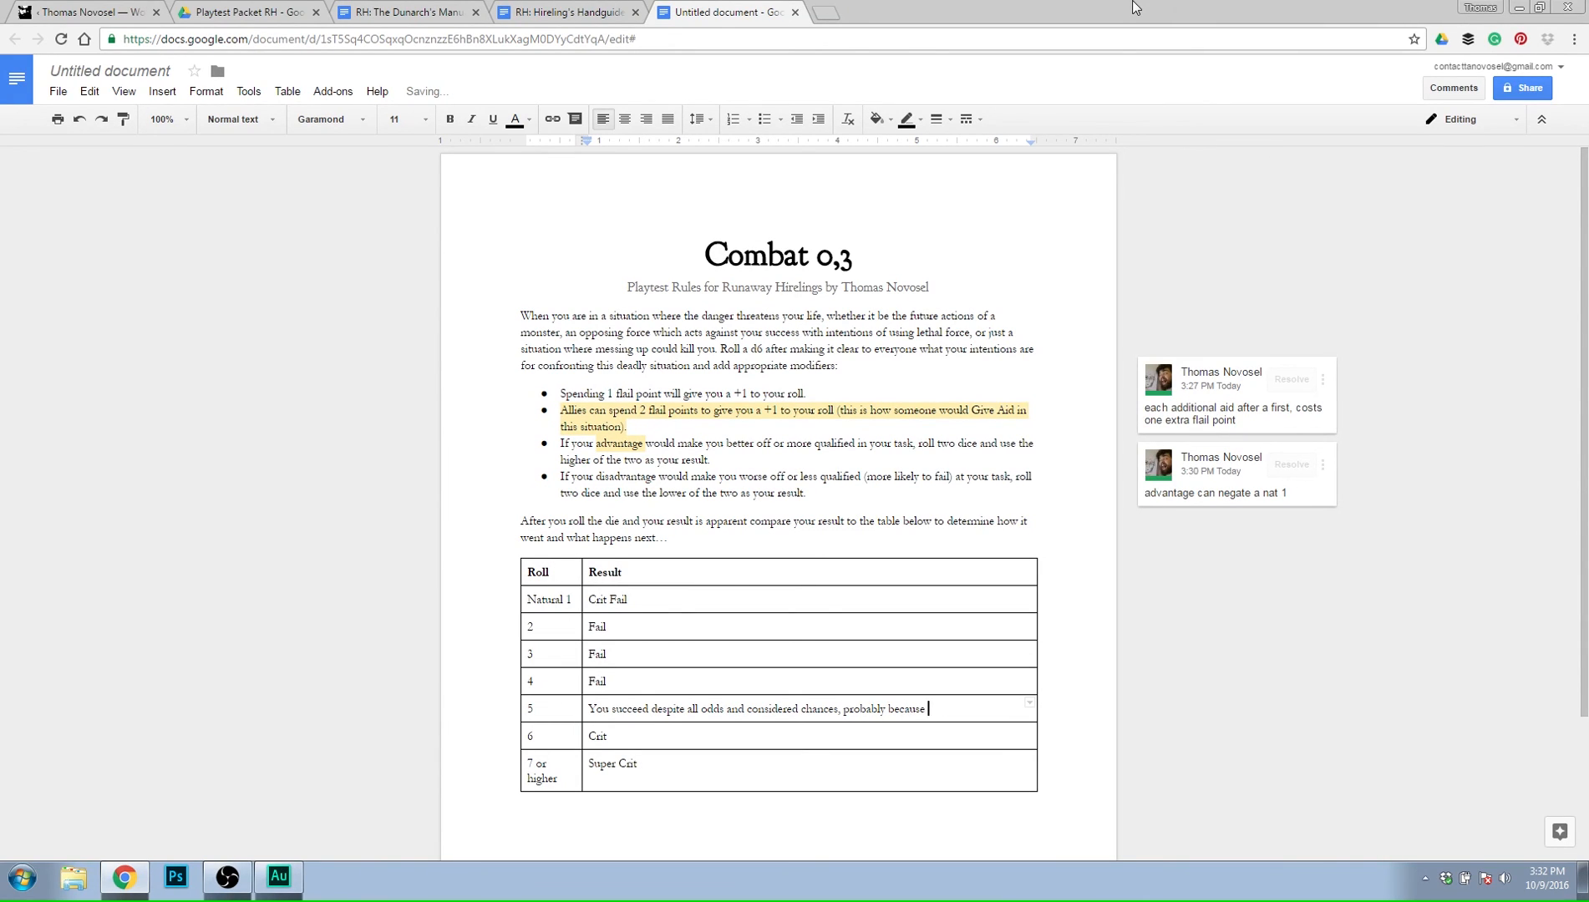
text(of what)
text(you see in the back)
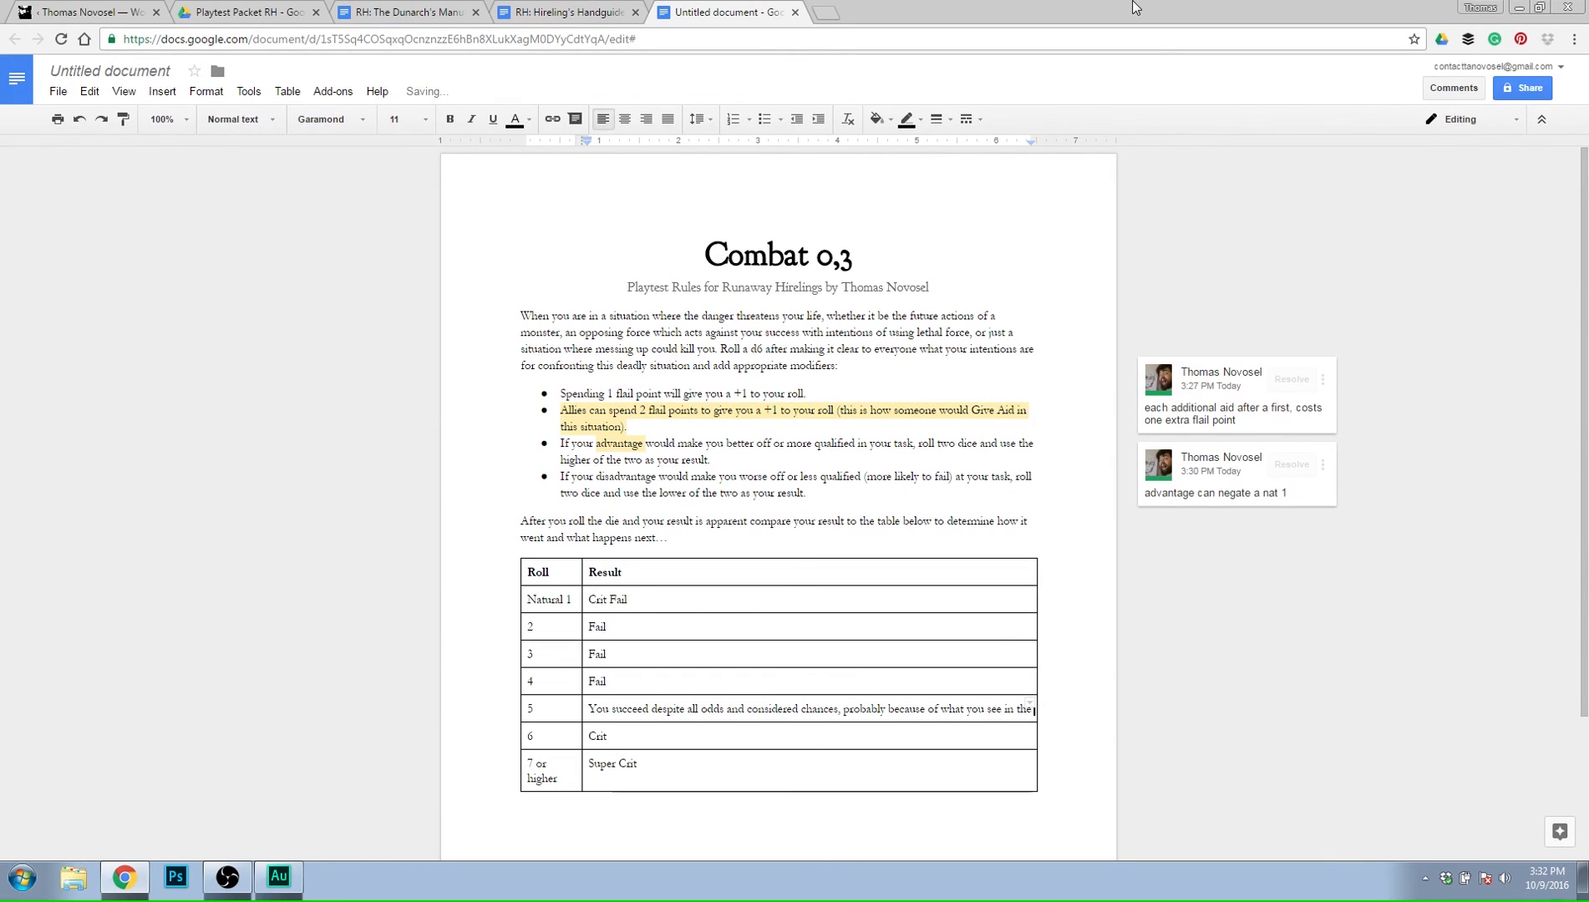
key(BackSpace)
key(BackSpace)
key(BackSpace)
key(BackSpace)
key(BackSpace)
key(BackSpace)
key(BackSpace)
key(BackSpace)
key(BackSpace)
key(BackSpace)
key(BackSpace)
key(BackSpace)
key(BackSpace)
key(BackSpace)
key(BackSpace)
key(BackSpace)
key(BackSpace)
key(BackSpace)
key(BackSpace)
key(BackSpace)
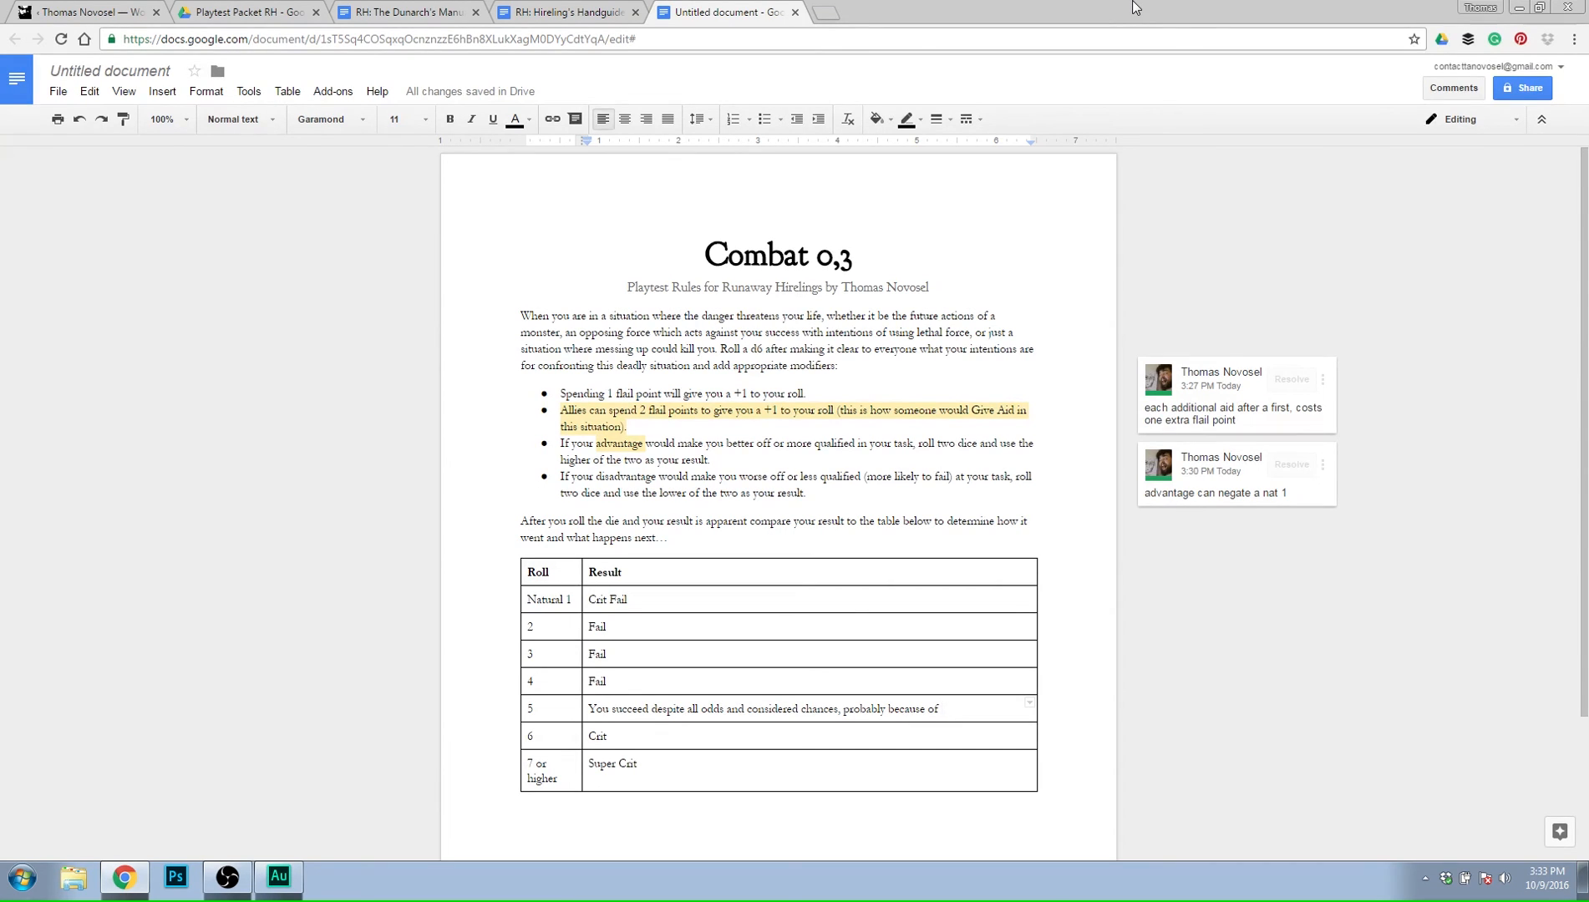
text(the...)
key(Return)
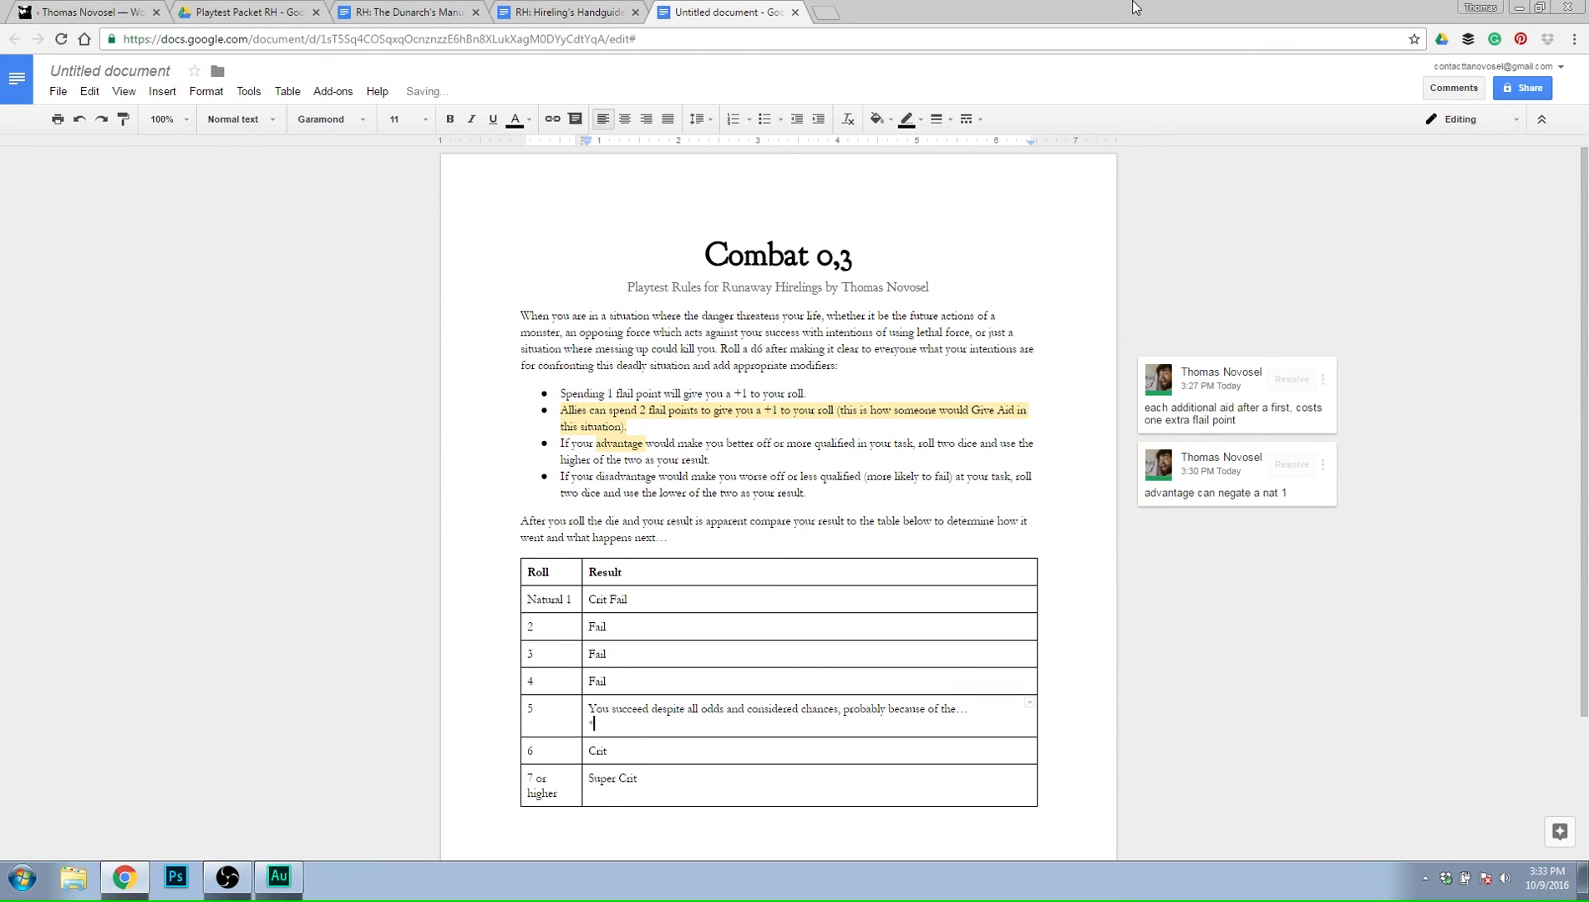
Turn the new line into a bullet, try "Figure in the background who" as its text, and delete those words.
key(ctrl+shift+8)
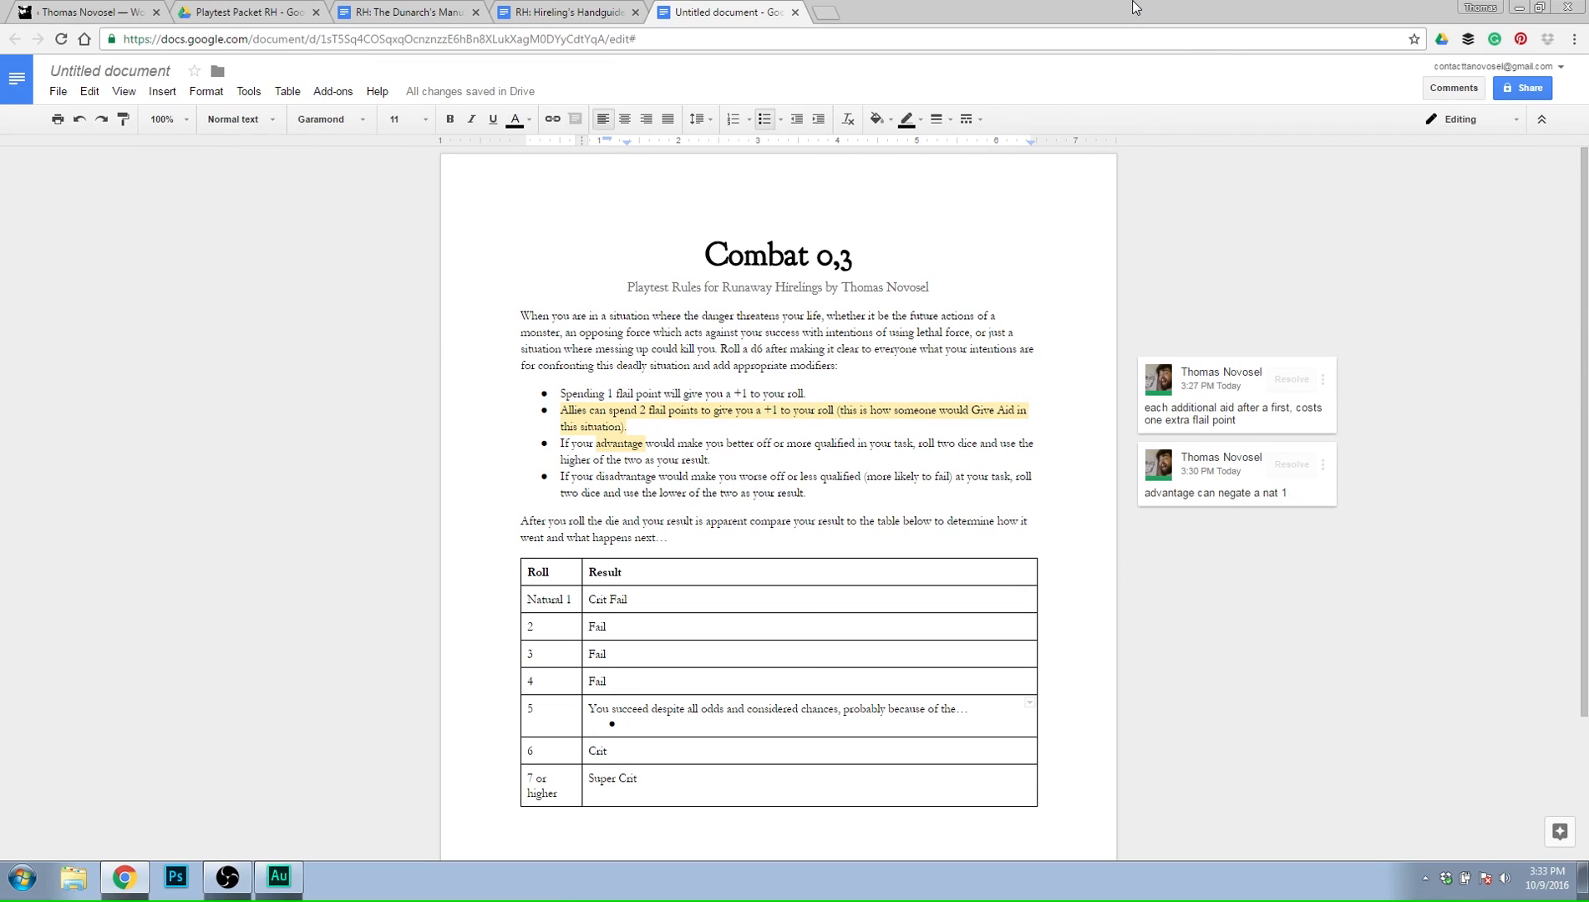
text(Figure in the back)
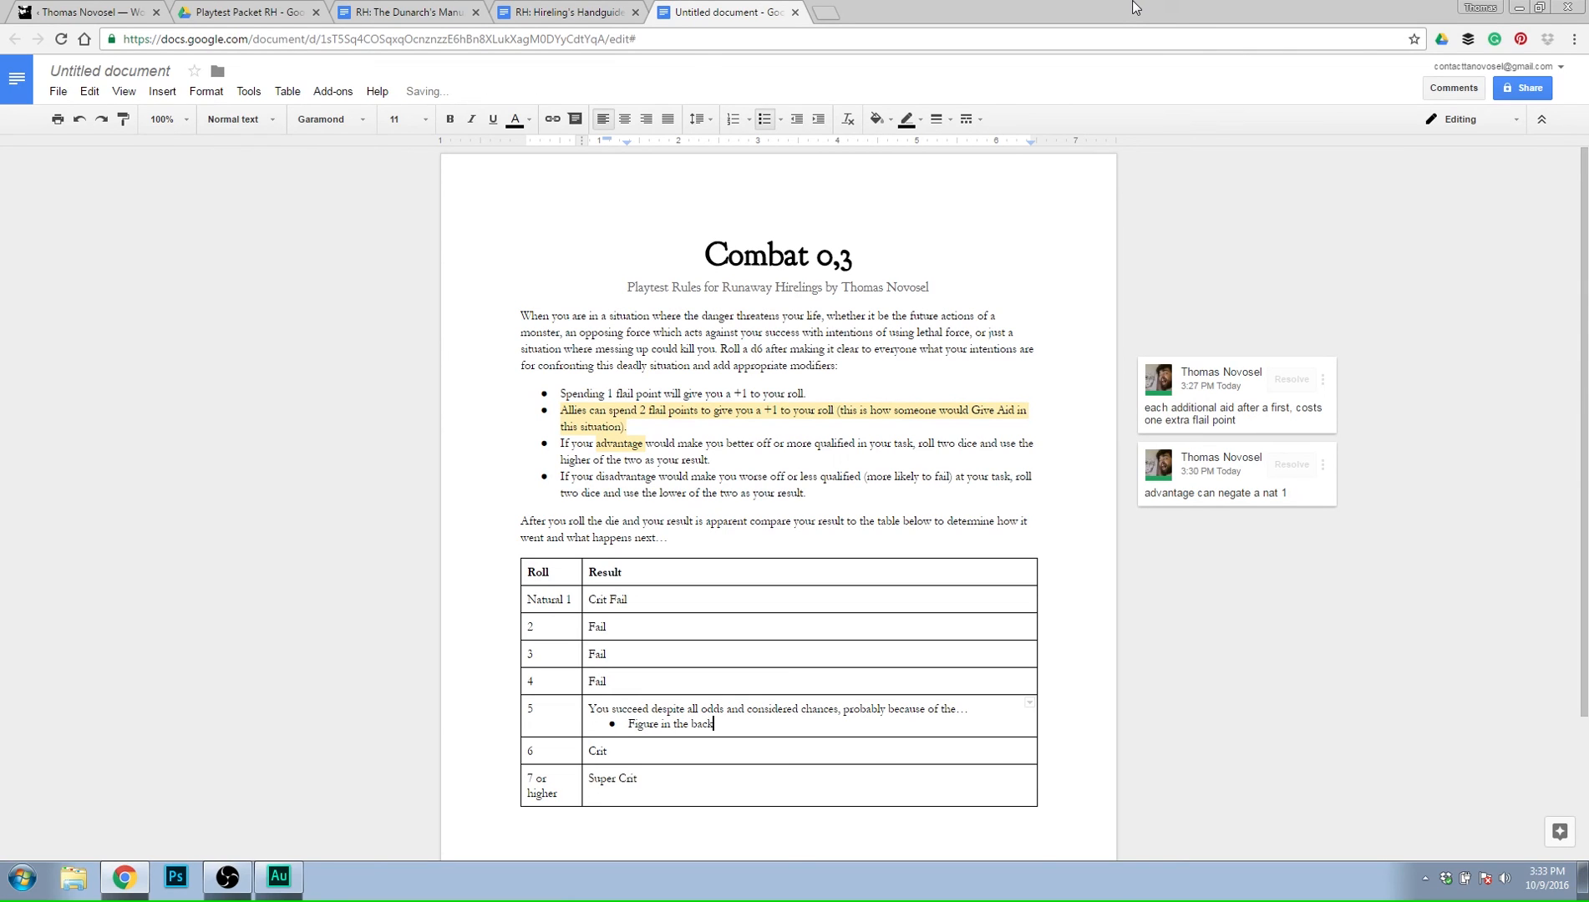
text(ground)
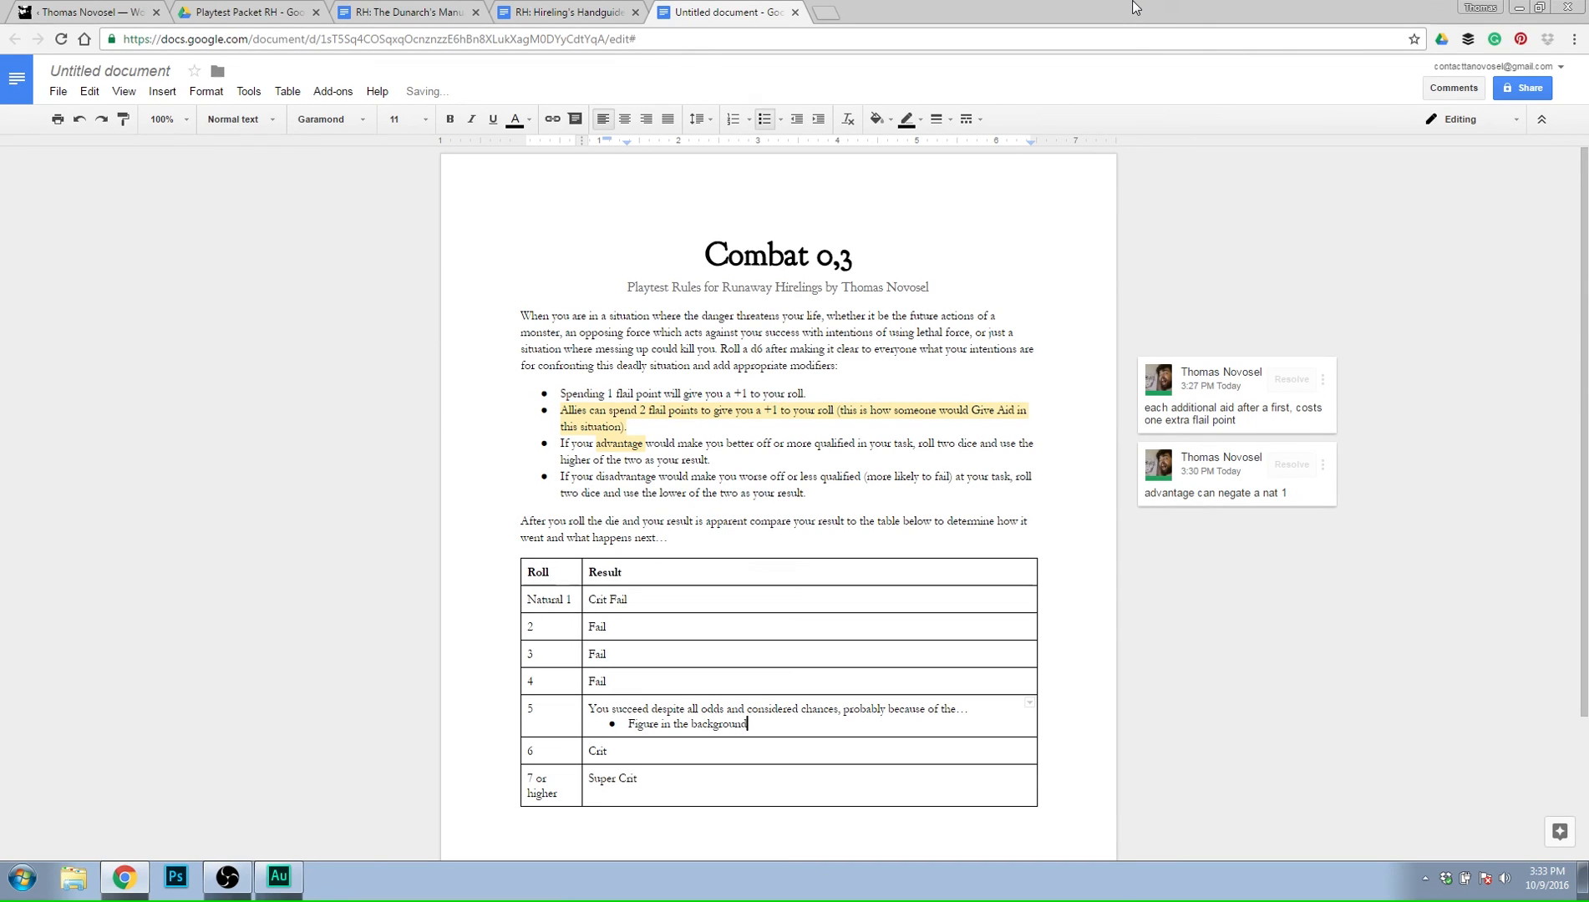
text( who)
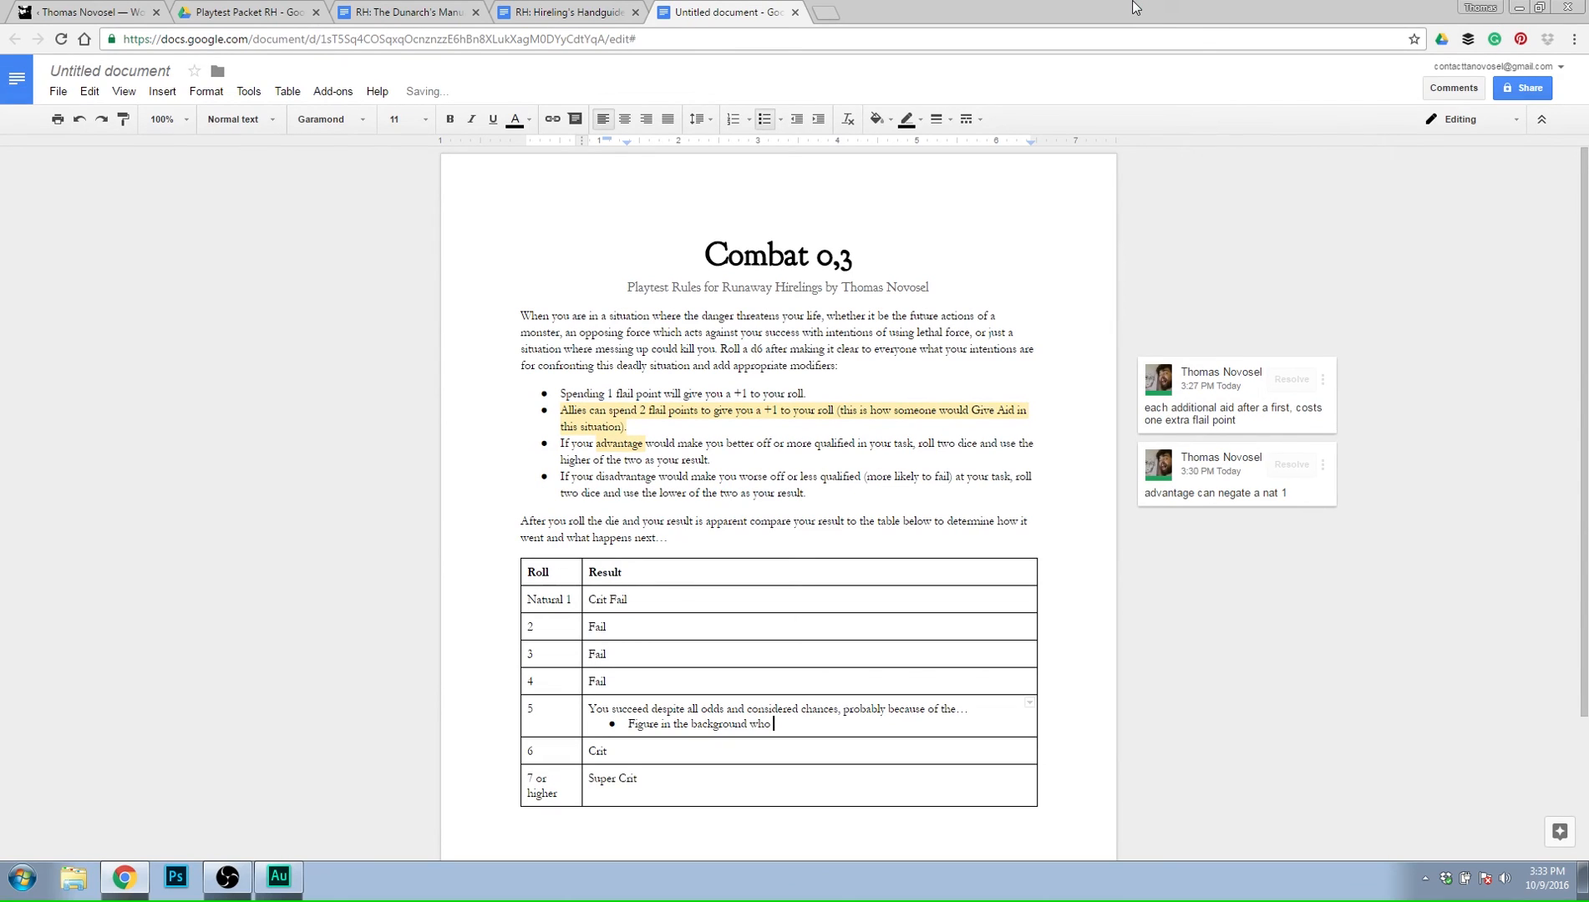
key(BackSpace)
key(BackSpace)
key(BackSpace)
key(BackSpace)
key(BackSpace)
key(BackSpace)
key(BackSpace)
key(BackSpace)
key(BackSpace)
key(BackSpace)
key(BackSpace)
key(BackSpace)
key(BackSpace)
key(BackSpace)
key(BackSpace)
key(BackSpace)
key(BackSpace)
key(BackSpace)
key(BackSpace)
key(BackSpace)
key(BackSpace)
key(BackSpace)
Try "Ridiculous nature and way you attempt this" as the bullet under roll 5, and erase it.
text(Ridiculous natu)
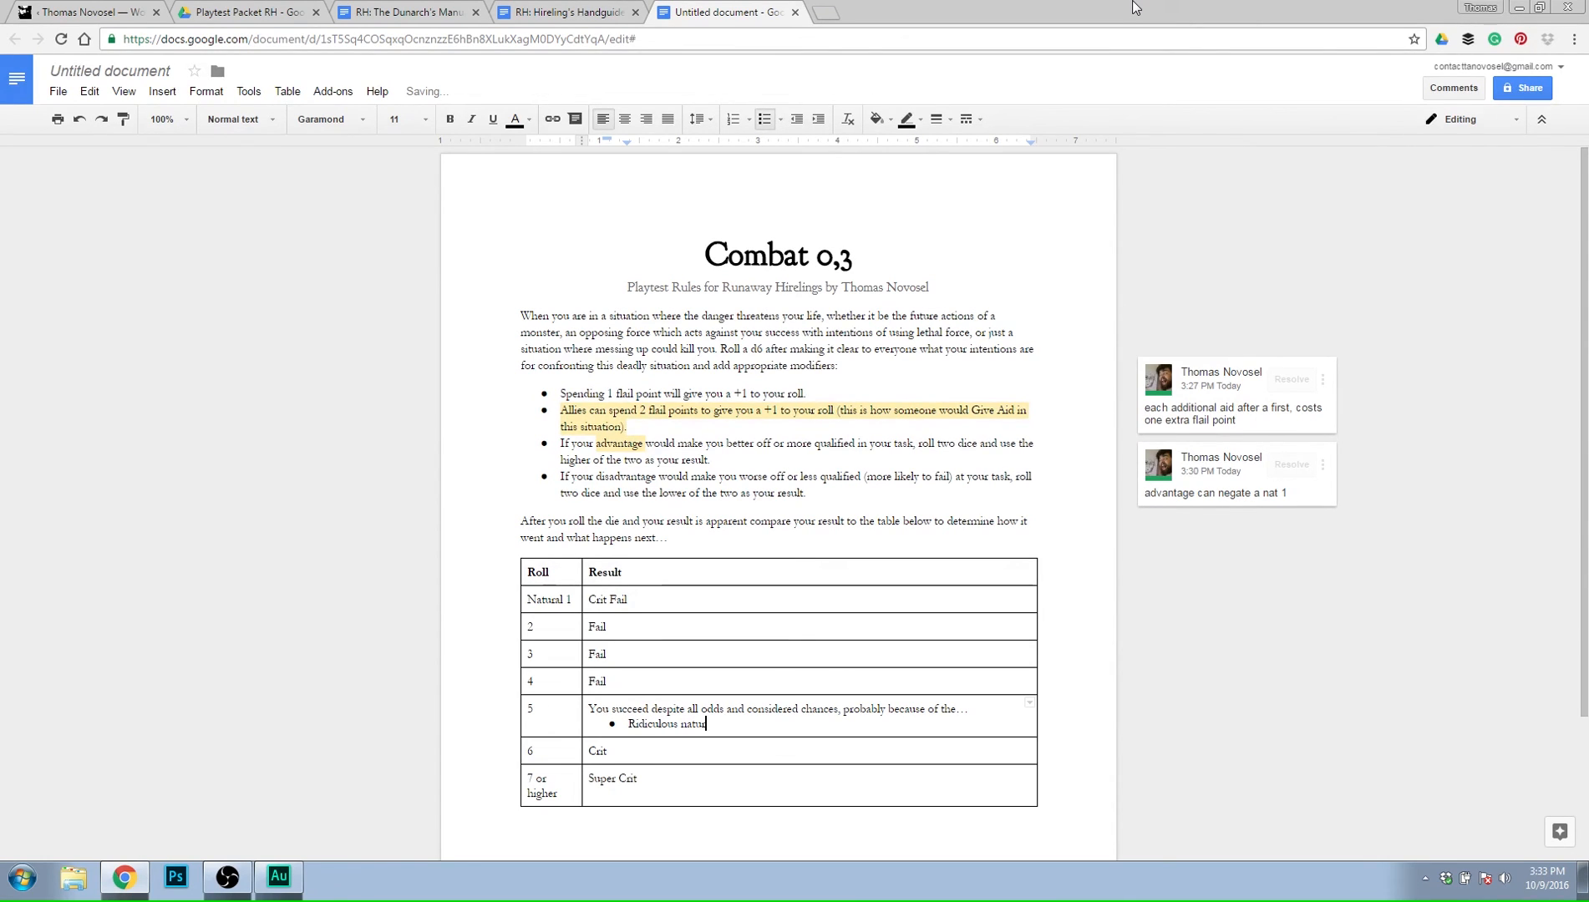
text(re and way you attempt )
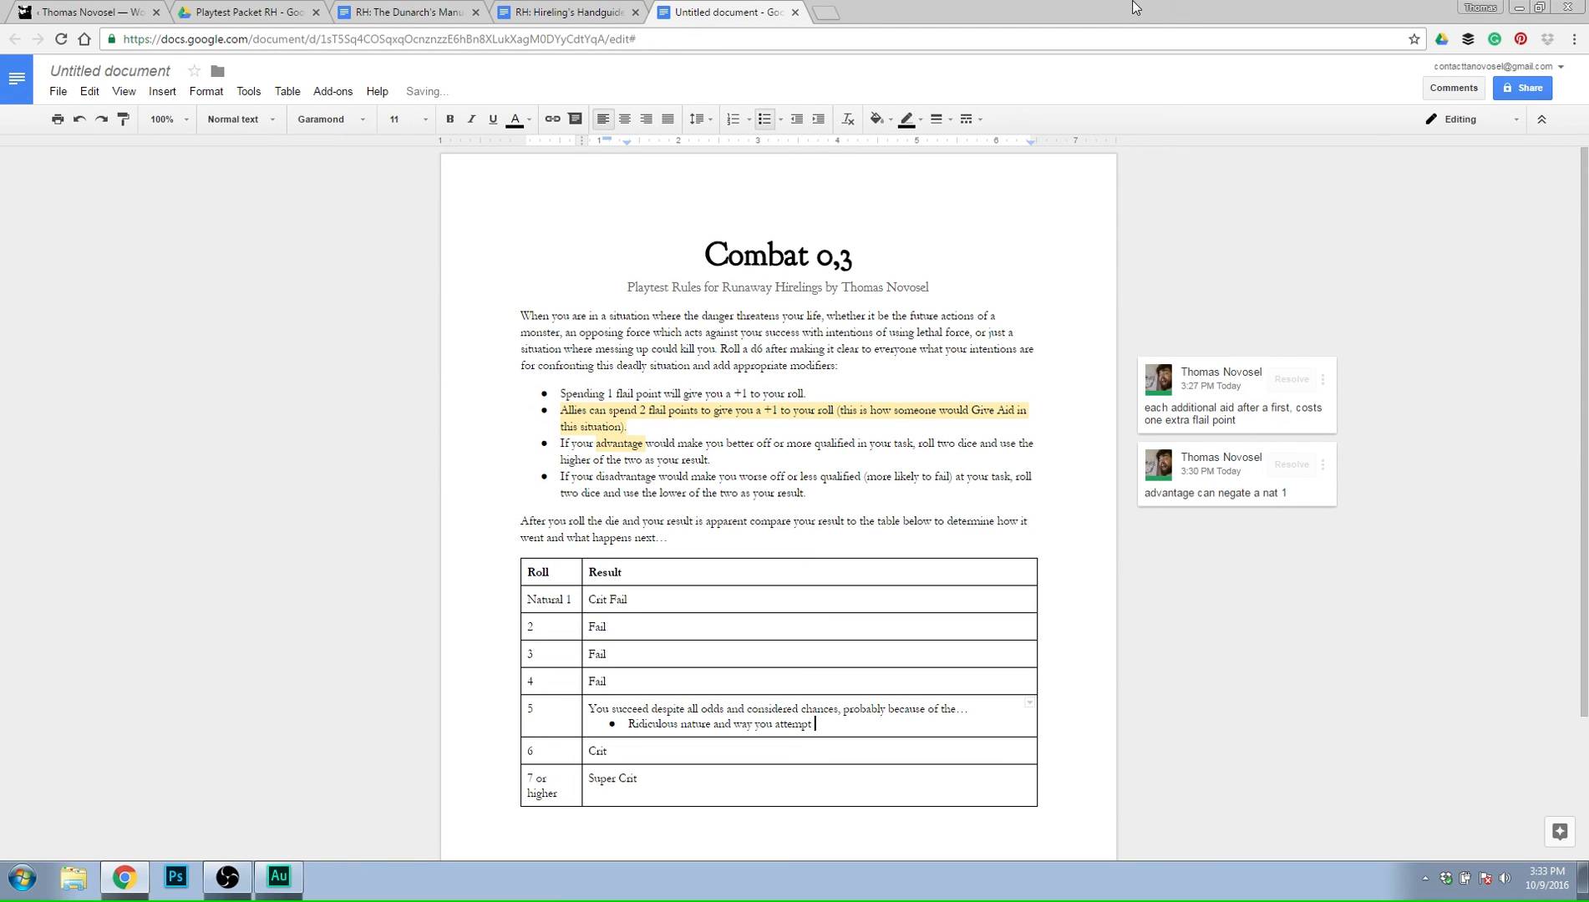
text(this)
key(BackSpace)
key(BackSpace)
key(BackSpace)
key(BackSpace)
key(BackSpace)
key(BackSpace)
key(BackSpace)
key(BackSpace)
key(BackSpace)
key(BackSpace)
key(BackSpace)
key(BackSpace)
key(BackSpace)
key(BackSpace)
key(BackSpace)
key(BackSpace)
key(BackSpace)
key(BackSpace)
key(BackSpace)
key(BackSpace)
key(BackSpace)
key(BackSpace)
key(BackSpace)
key(BackSpace)
key(BackSpace)
key(BackSpace)
Try "Distracting" as the start of the bullet under roll 5, and remove the whole bulleted line.
text(Dist)
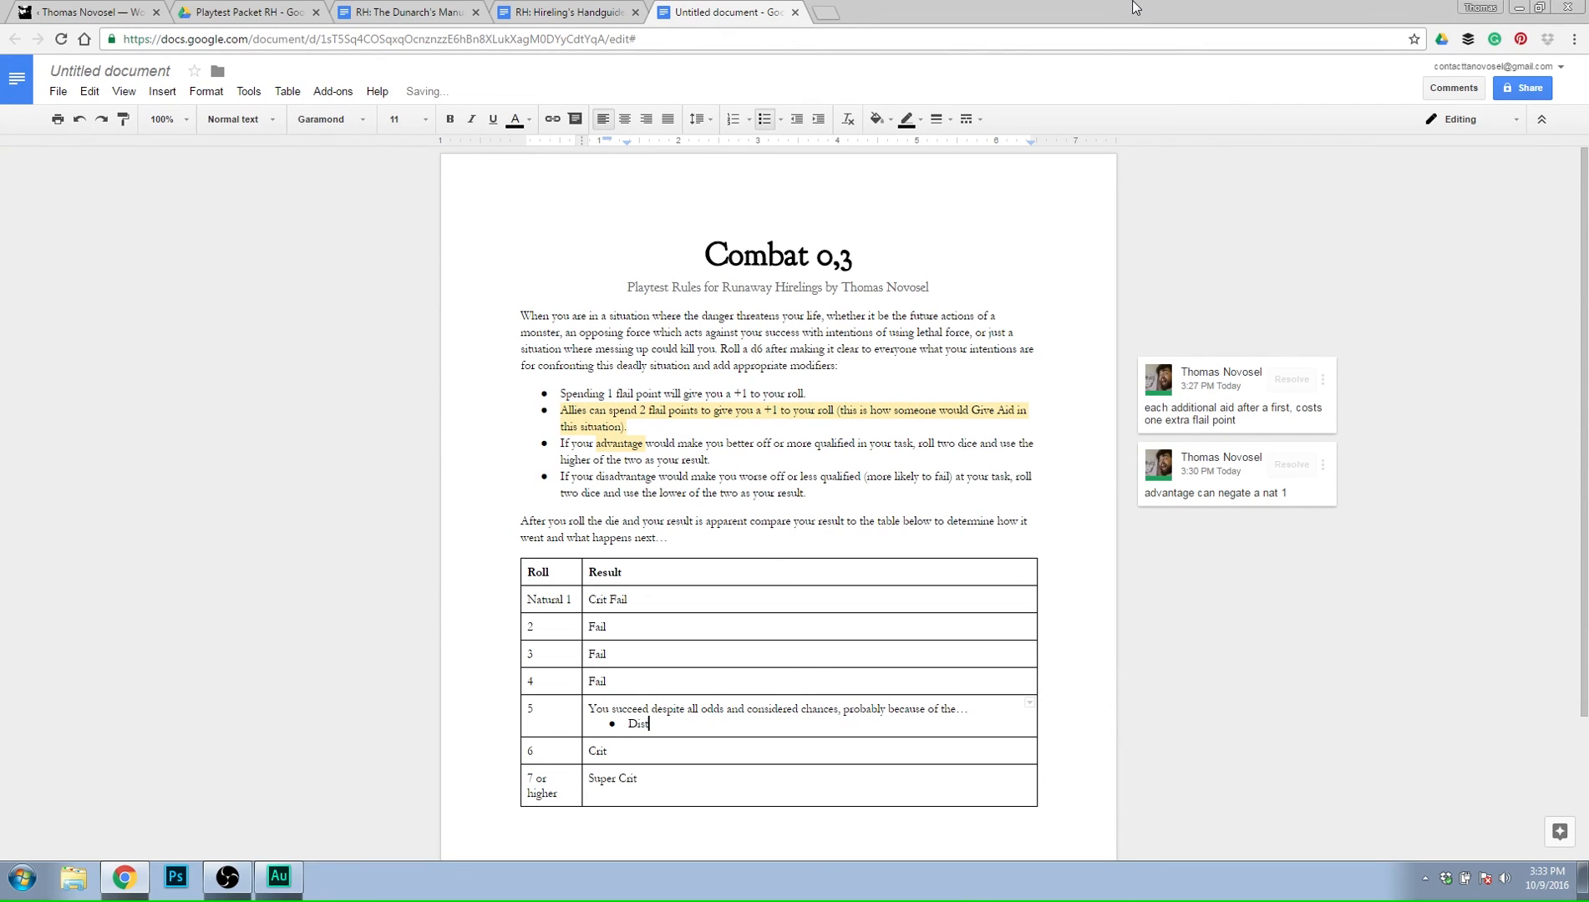
text(racting)
key(BackSpace)
key(BackSpace)
key(BackSpace)
key(BackSpace)
key(BackSpace)
key(BackSpace)
key(BackSpace)
key(BackSpace)
key(BackSpace)
key(BackSpace)
key(BackSpace)
key(BackSpace)
key(BackSpace)
key(BackSpace)
Delete the drafted "You succeed despite all odds" sentence from the result for roll 5.
key(BackSpace)
key(BackSpace)
key(BackSpace)
key(BackSpace)
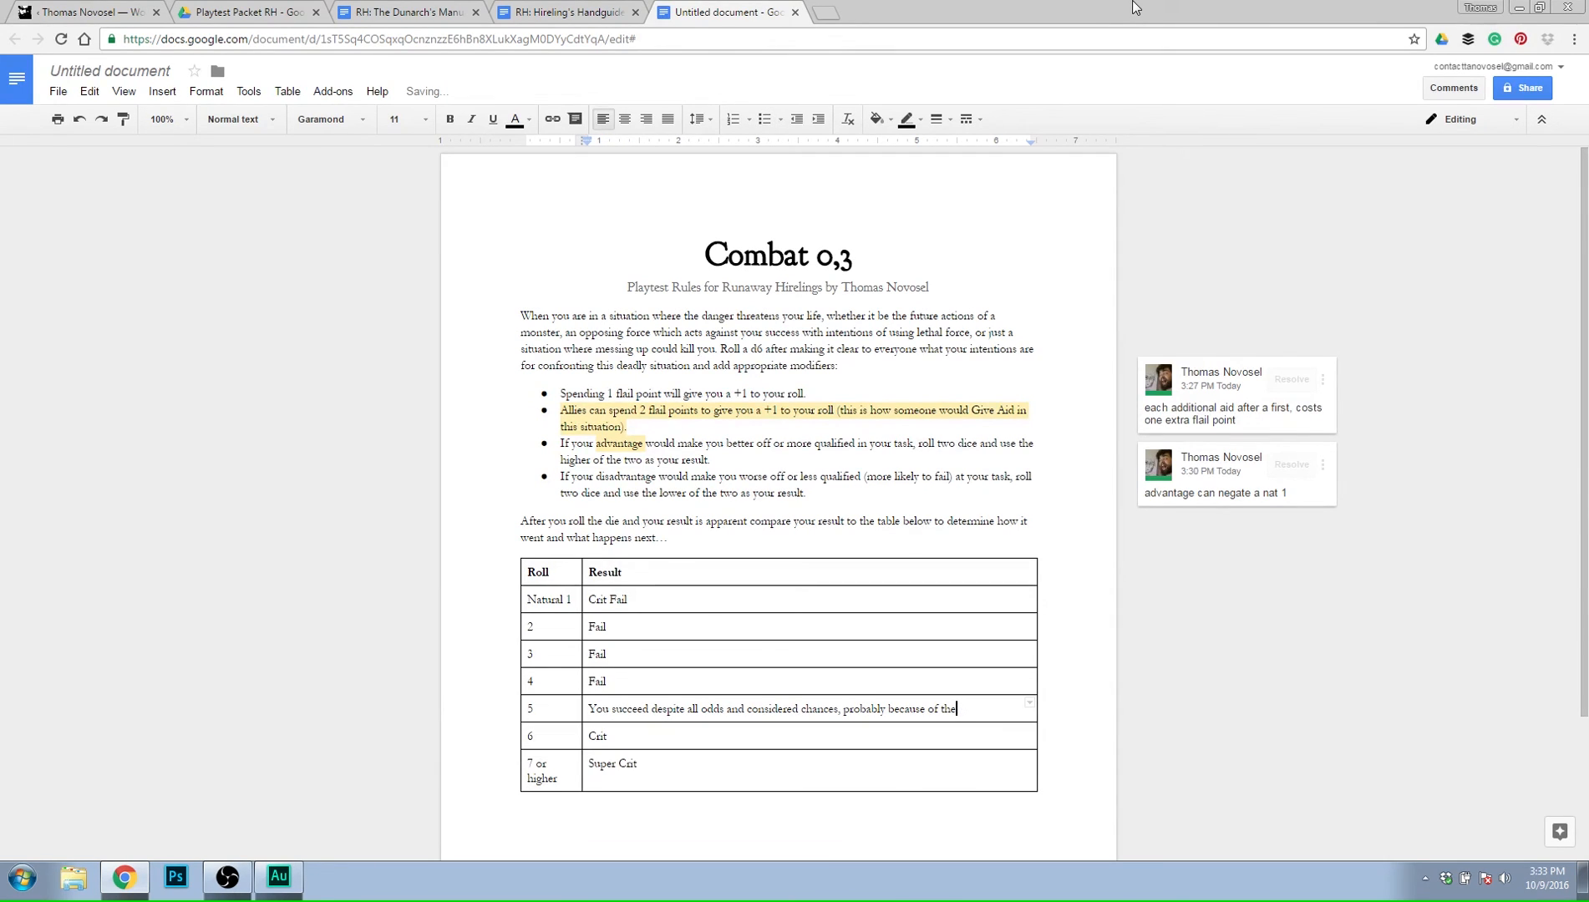
key(BackSpace)
key(BackSpace)
key(BackSpace)
key(BackSpace)
key(BackSpace)
key(BackSpace)
key(BackSpace)
key(BackSpace)
key(BackSpace)
key(BackSpace)
key(BackSpace)
key(BackSpace)
key(BackSpace)
key(BackSpace)
key(BackSpace)
key(BackSpace)
key(BackSpace)
key(BackSpace)
key(BackSpace)
key(BackSpace)
Enter "You have done, you can succeed," as the result for roll 5.
key(BackSpace)
key(BackSpace)
key(BackSpace)
key(BackSpace)
key(BackSpace)
key(BackSpace)
key(BackSpace)
key(BackSpace)
key(BackSpace)
key(BackSpace)
key(BackSpace)
key(BackSpace)
key(BackSpace)
key(BackSpace)
key(BackSpace)
key(BackSpace)
key(BackSpace)
key(BackSpace)
key(BackSpace)
key(BackSpace)
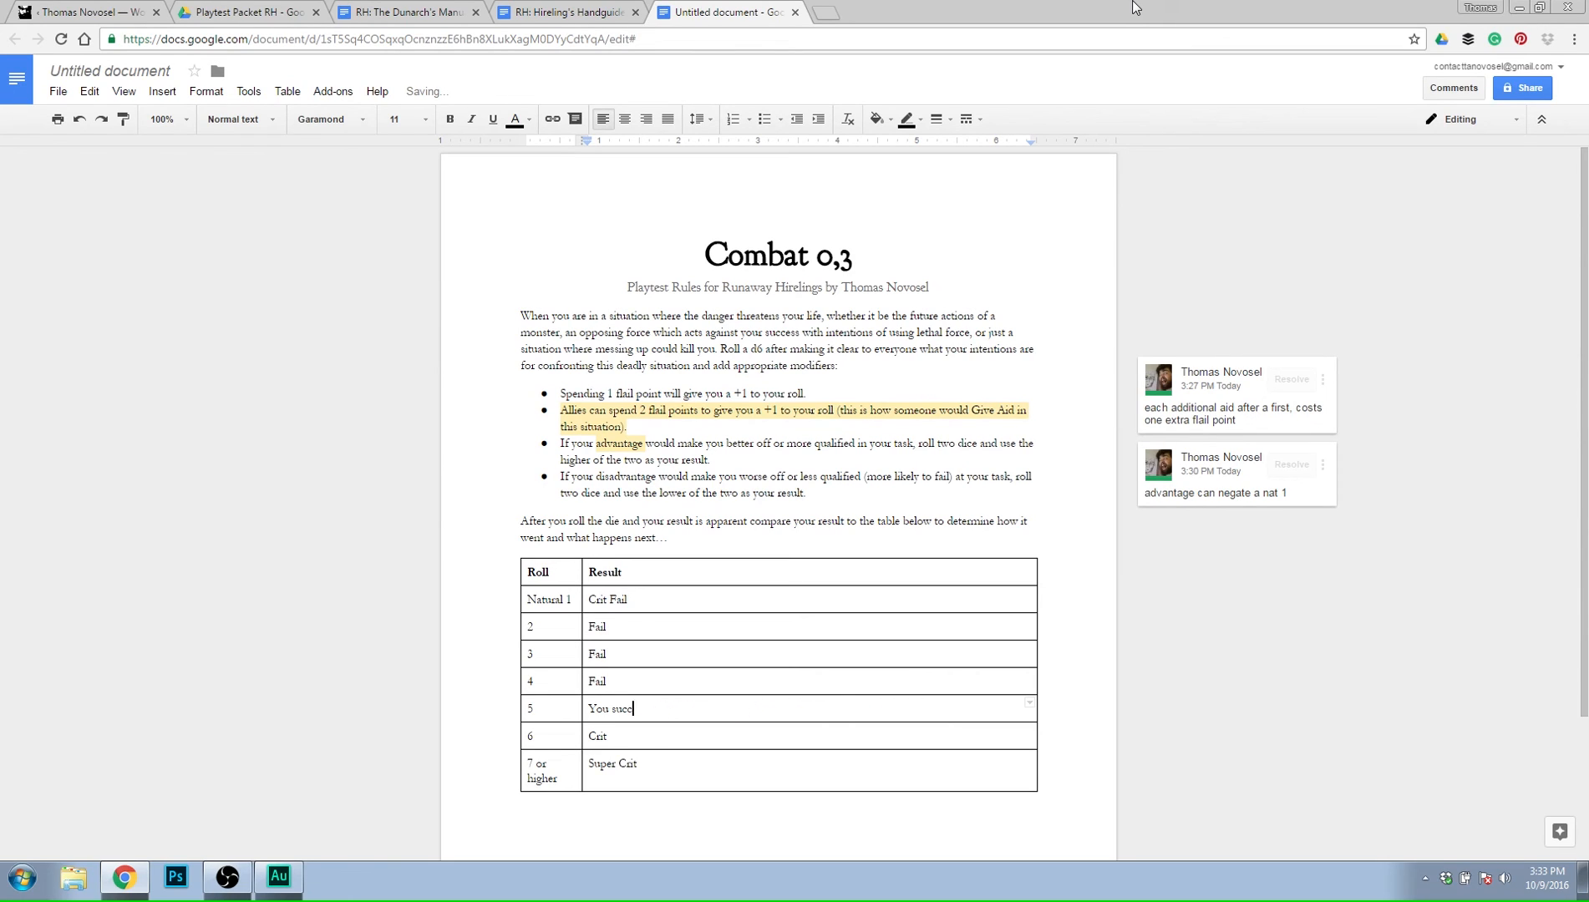
text(YUou)
key(BackSpace)
key(BackSpace)
key(BackSpace)
key(BackSpace)
key(BackSpace)
text(You have d)
text(one,)
text(you can succee)
text(d.)
text( tell every)
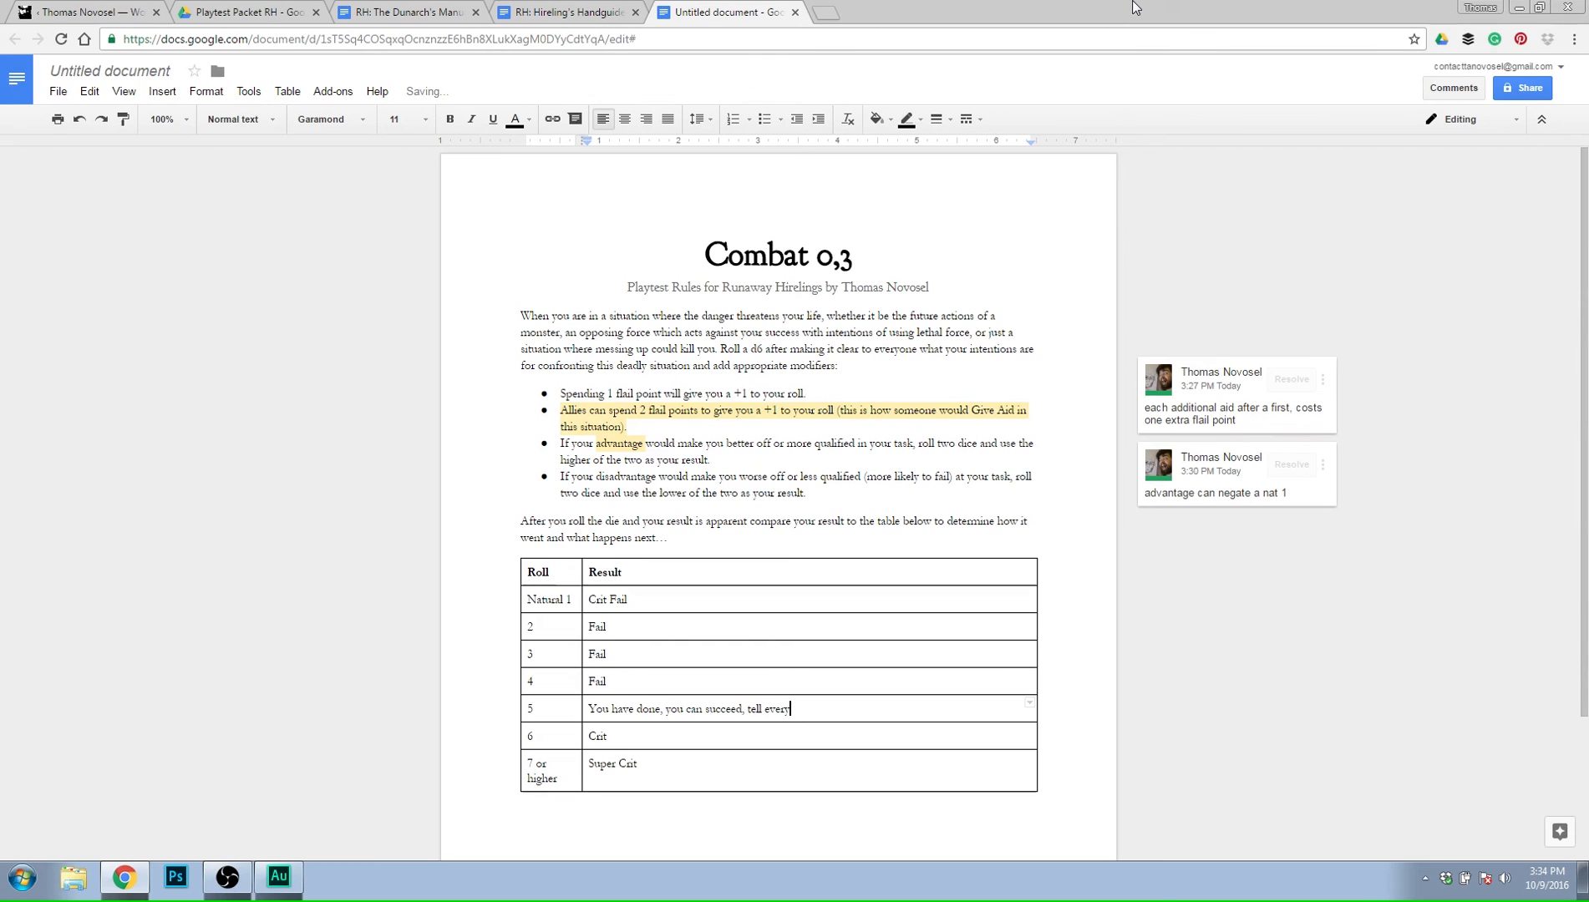
key(BackSpace)
key(BackSpace)
key(BackSpace)
key(BackSpace)
key(BackSpace)
key(BackSpace)
key(BackSpace)
key(BackSpace)
key(BackSpace)
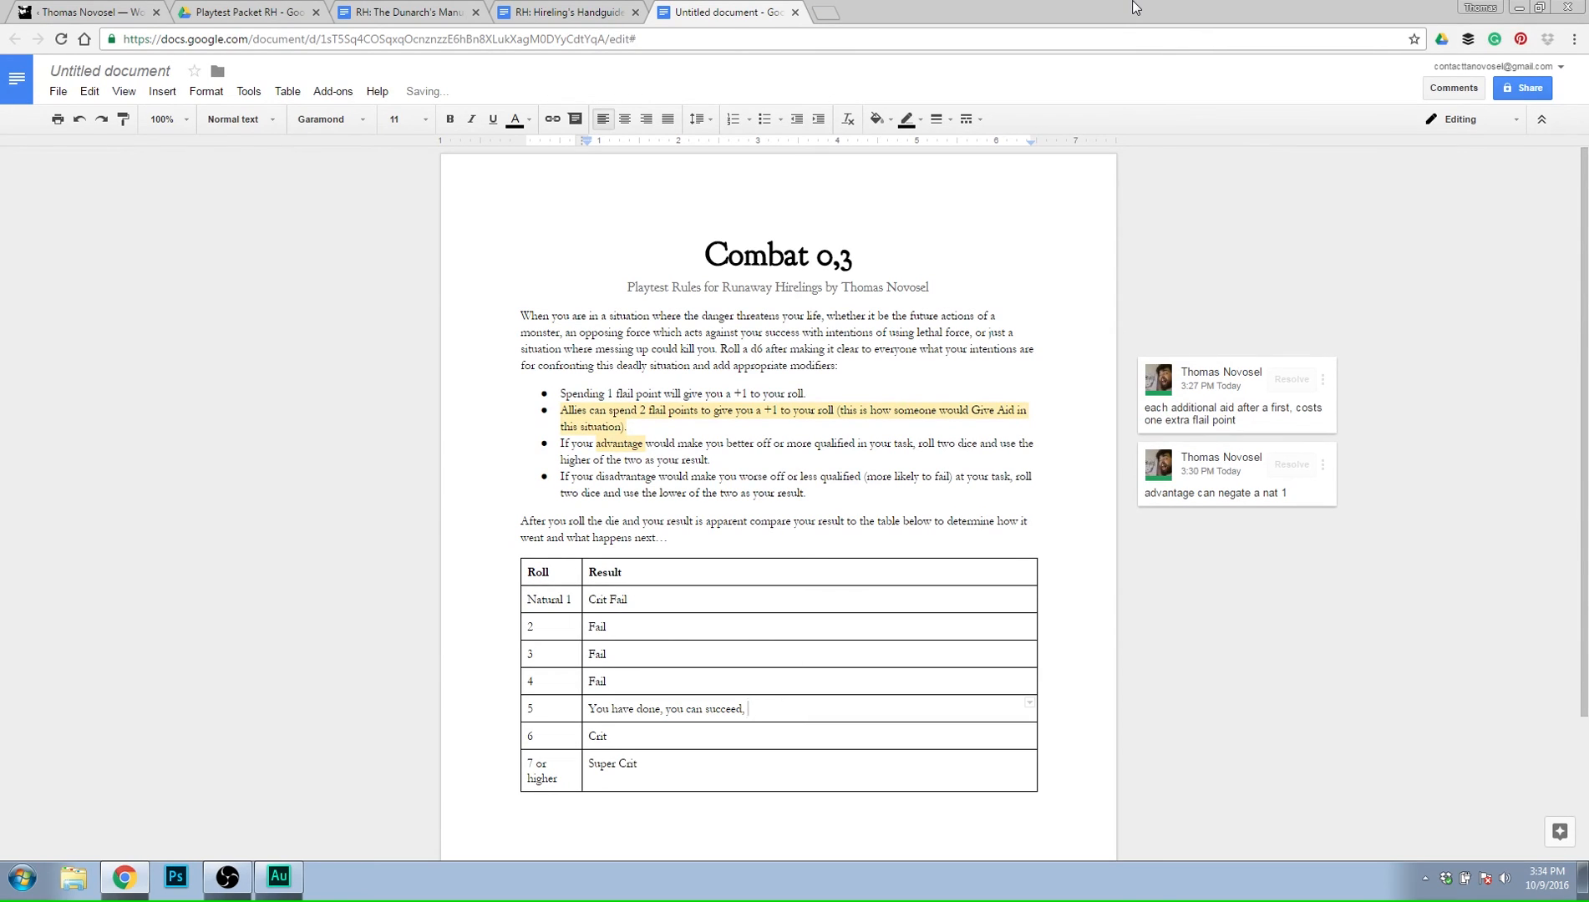
Continue the result for roll 5 with "ask another Player what this looks like from their viewpoint based on your previous description.".
text(still)
key(BackSpace)
key(BackSpace)
key(BackSpace)
key(BackSpace)
key(BackSpace)
text(ask another Player what this looks like from their)
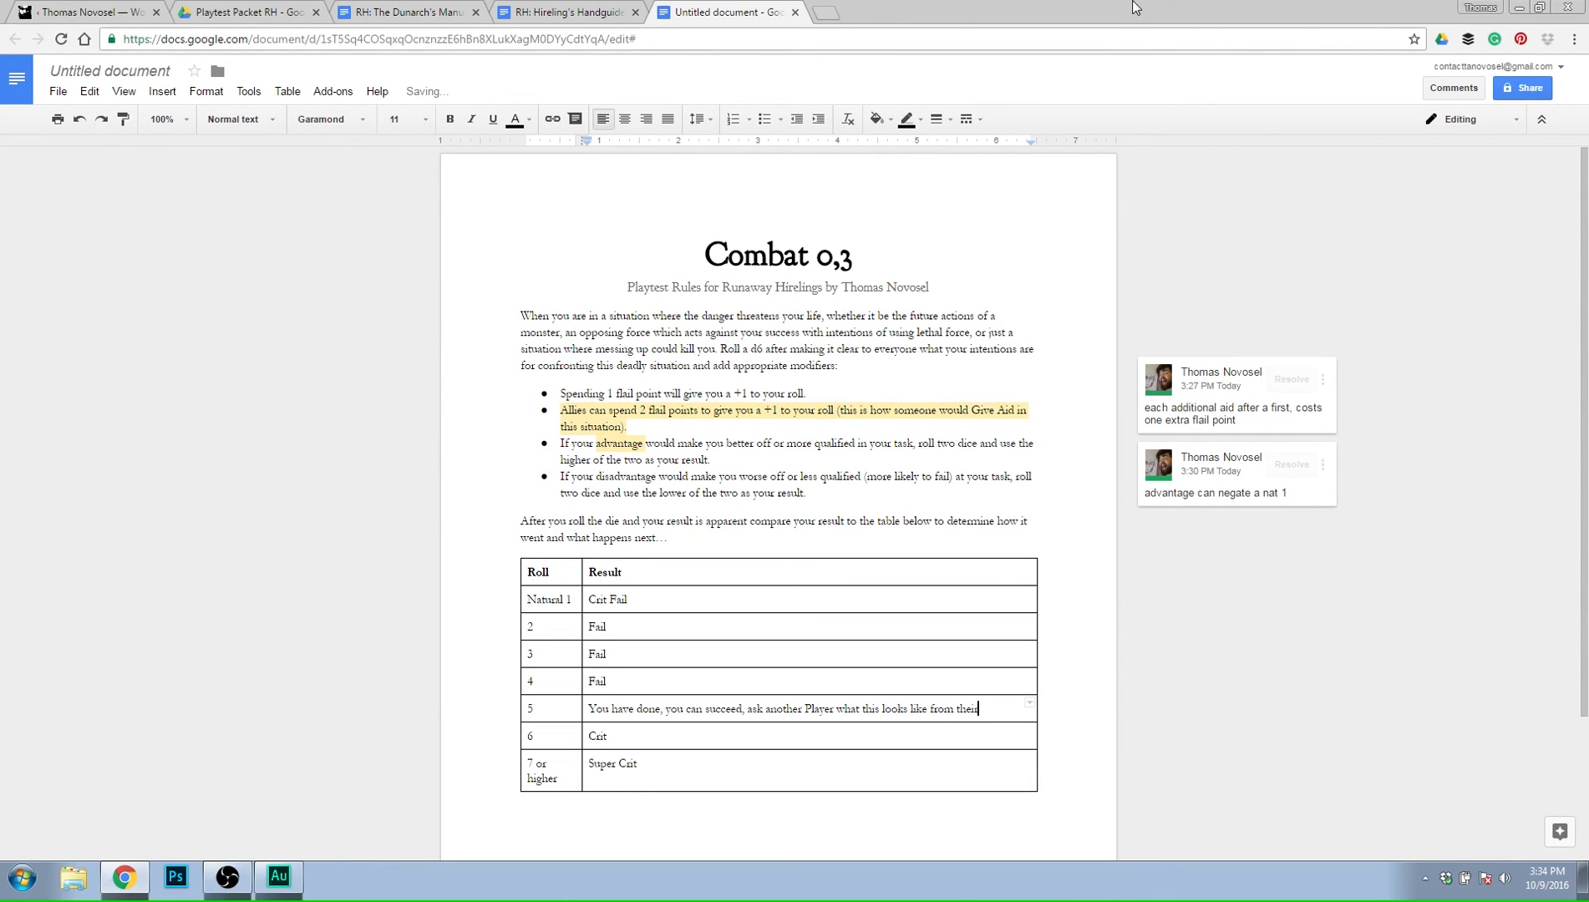
text( viewpoint based on your p)
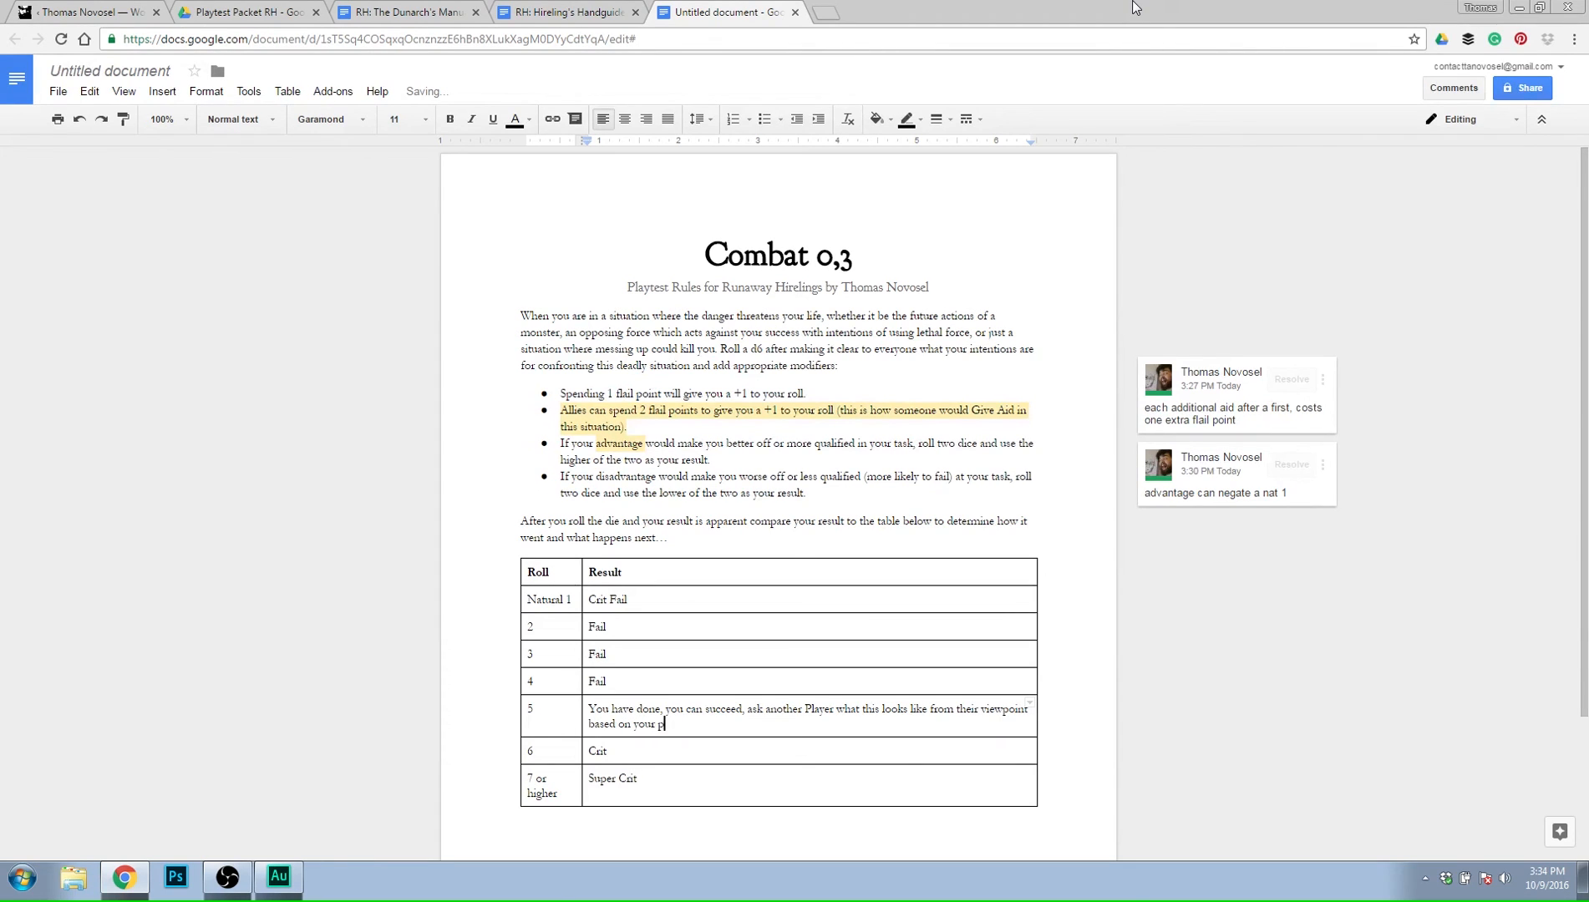
text(revious description. After they describe it t)
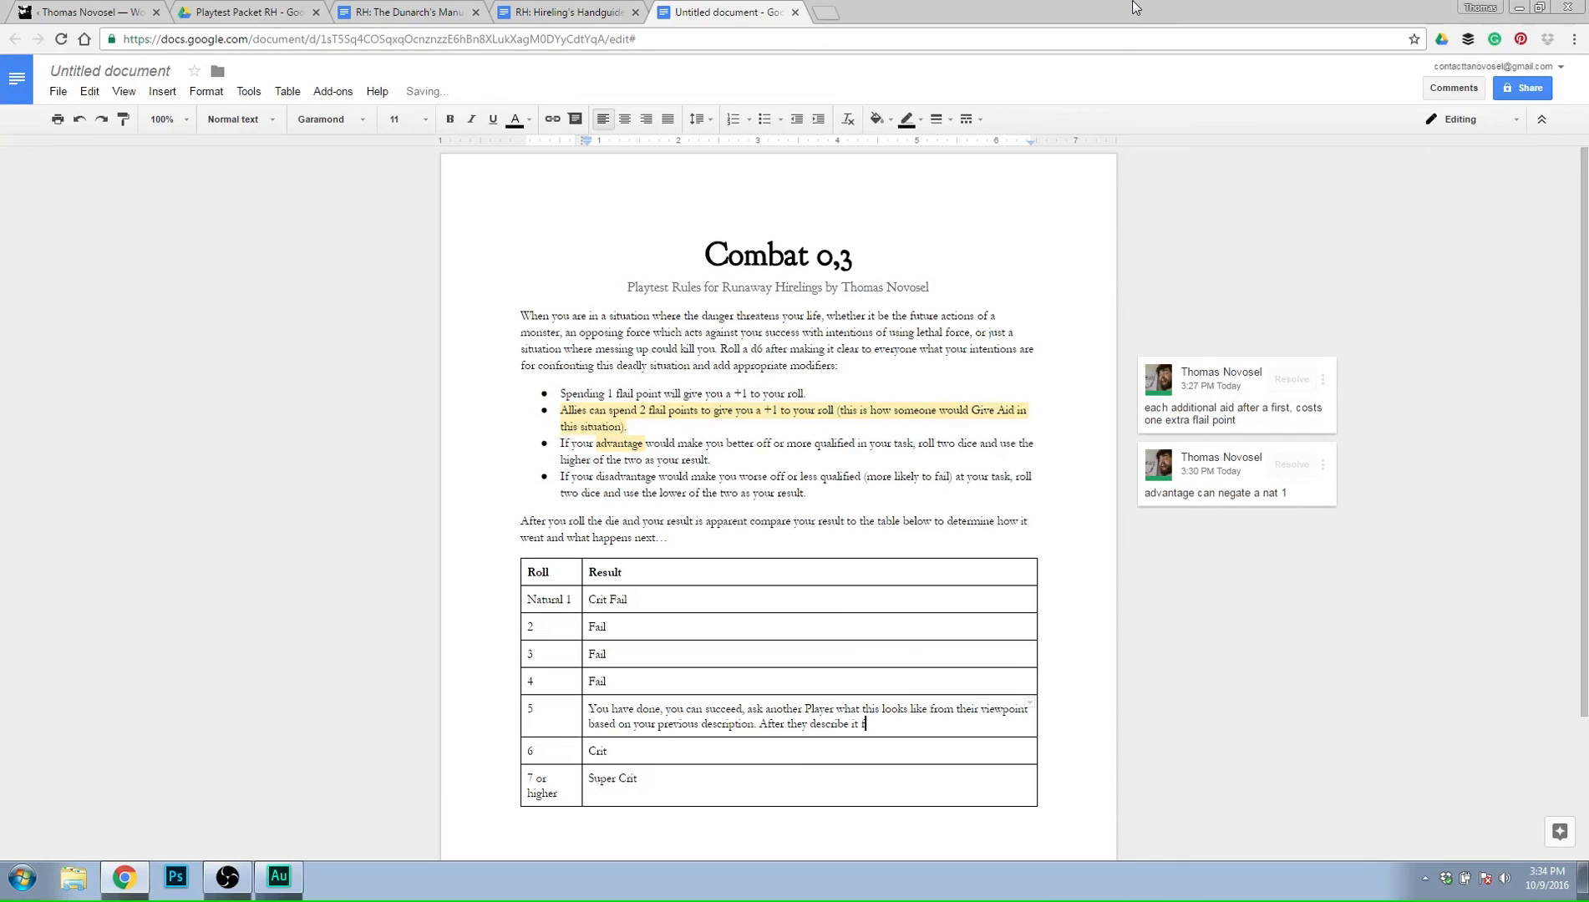
Add "After they describe what they see, tell everyone what your character is thinking in his head at this moment." to roll 5's result.
key(BackSpace)
key(BackSpace)
text(what they se)
text(e, )
text(tell the)
key(BackSpace)
key(BackSpace)
key(BackSpace)
text(everyone what your character i)
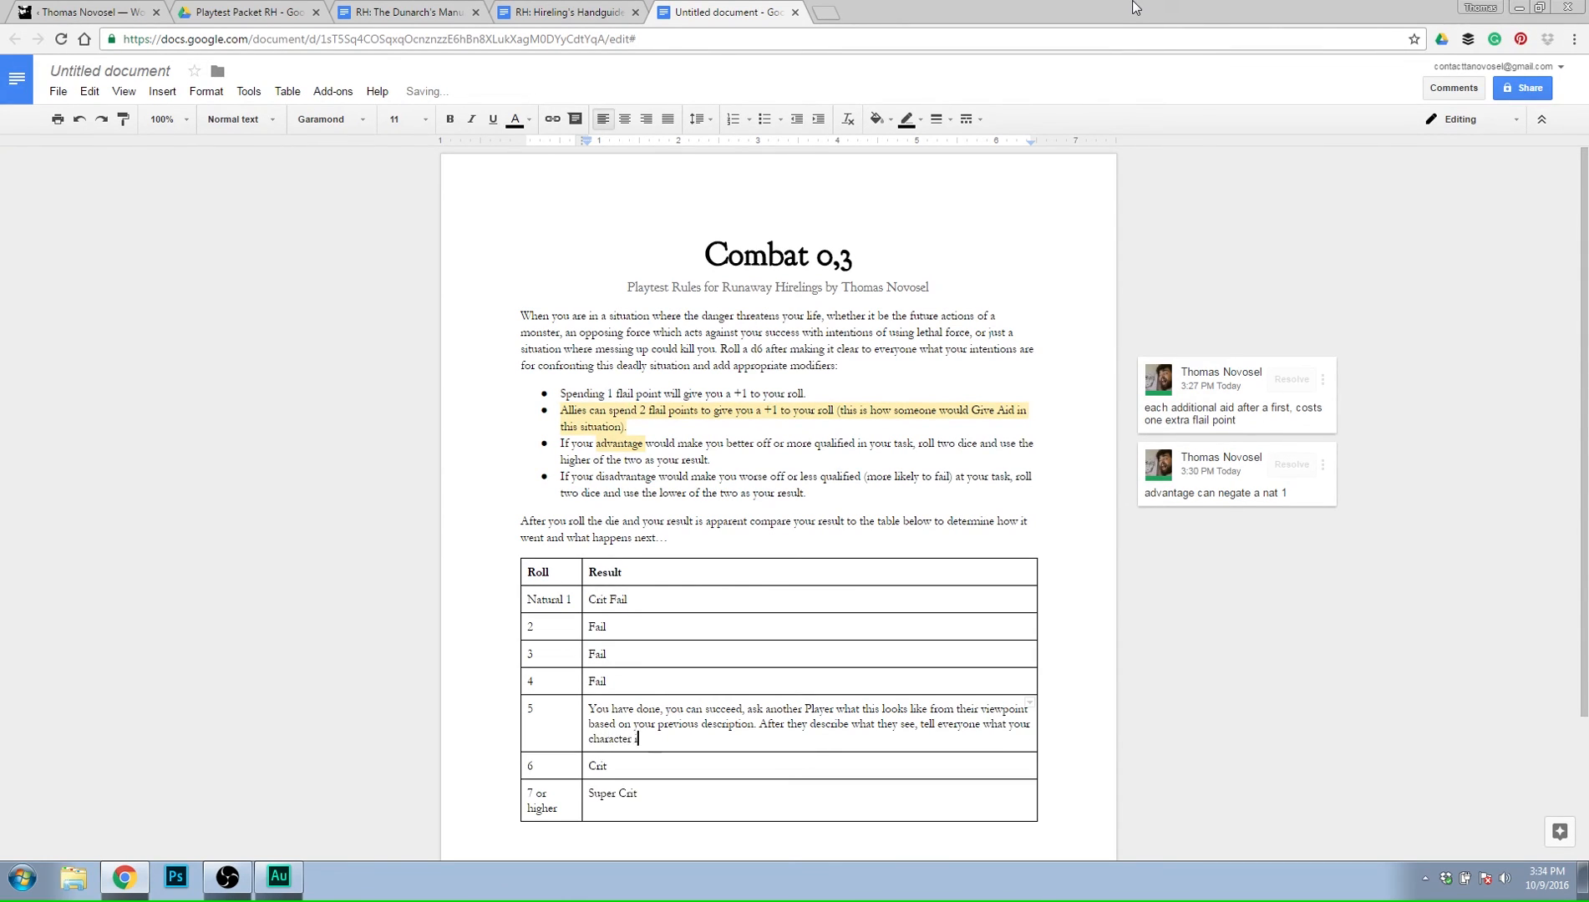
text(s thinking in his head at this moment.)
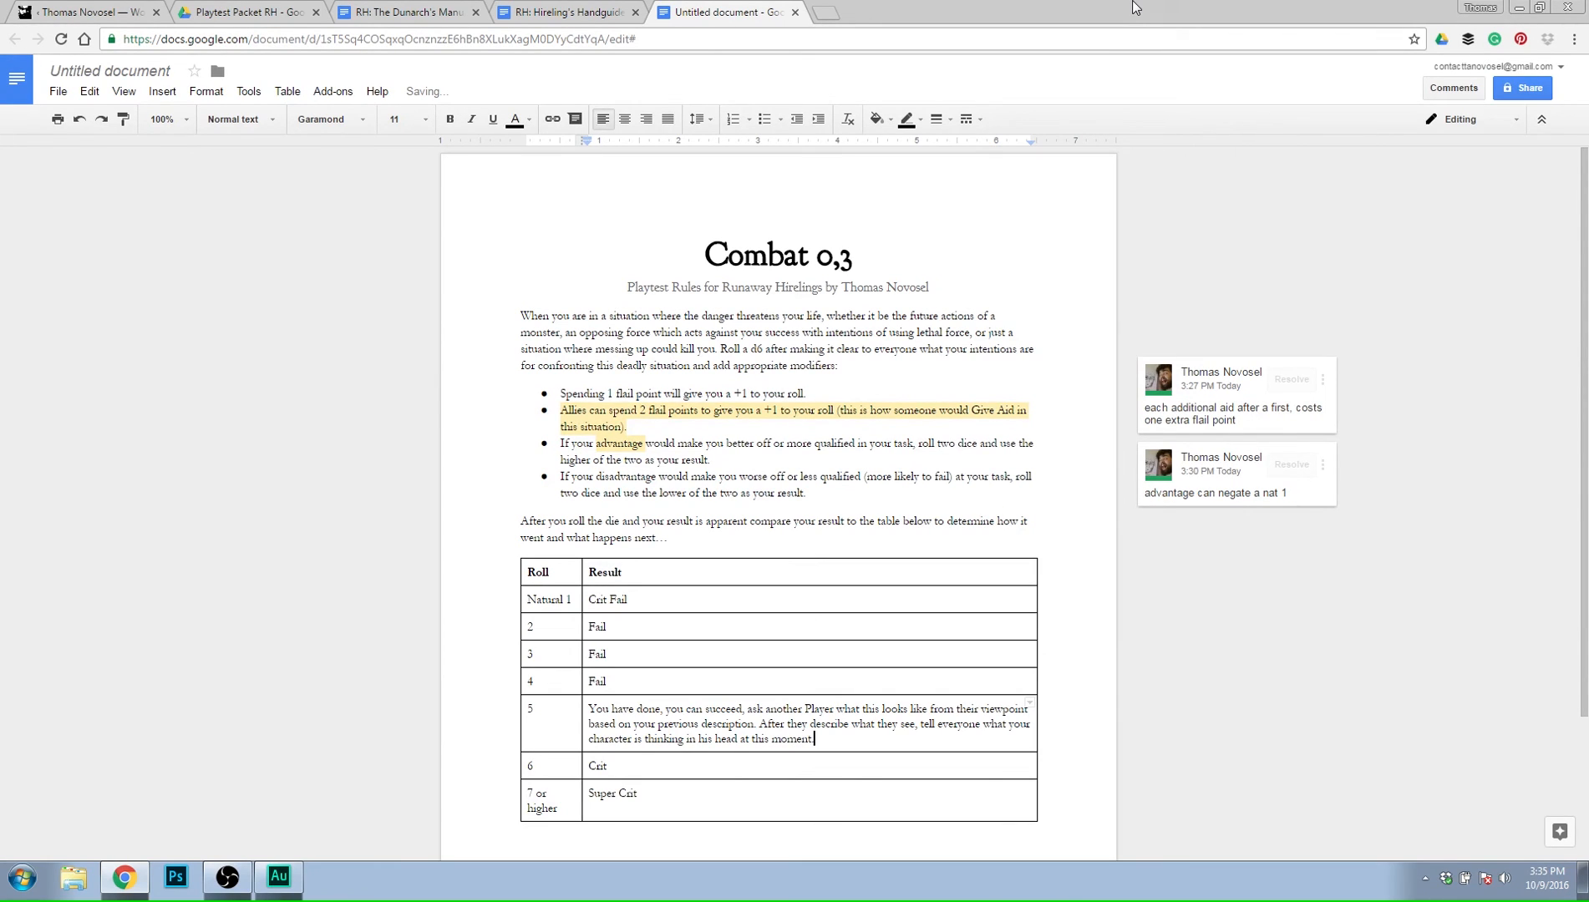
Correct the opening of the result for roll 5 to read "You have done it,".
key(Up)
key(Up)
key(Down)
click(744, 708)
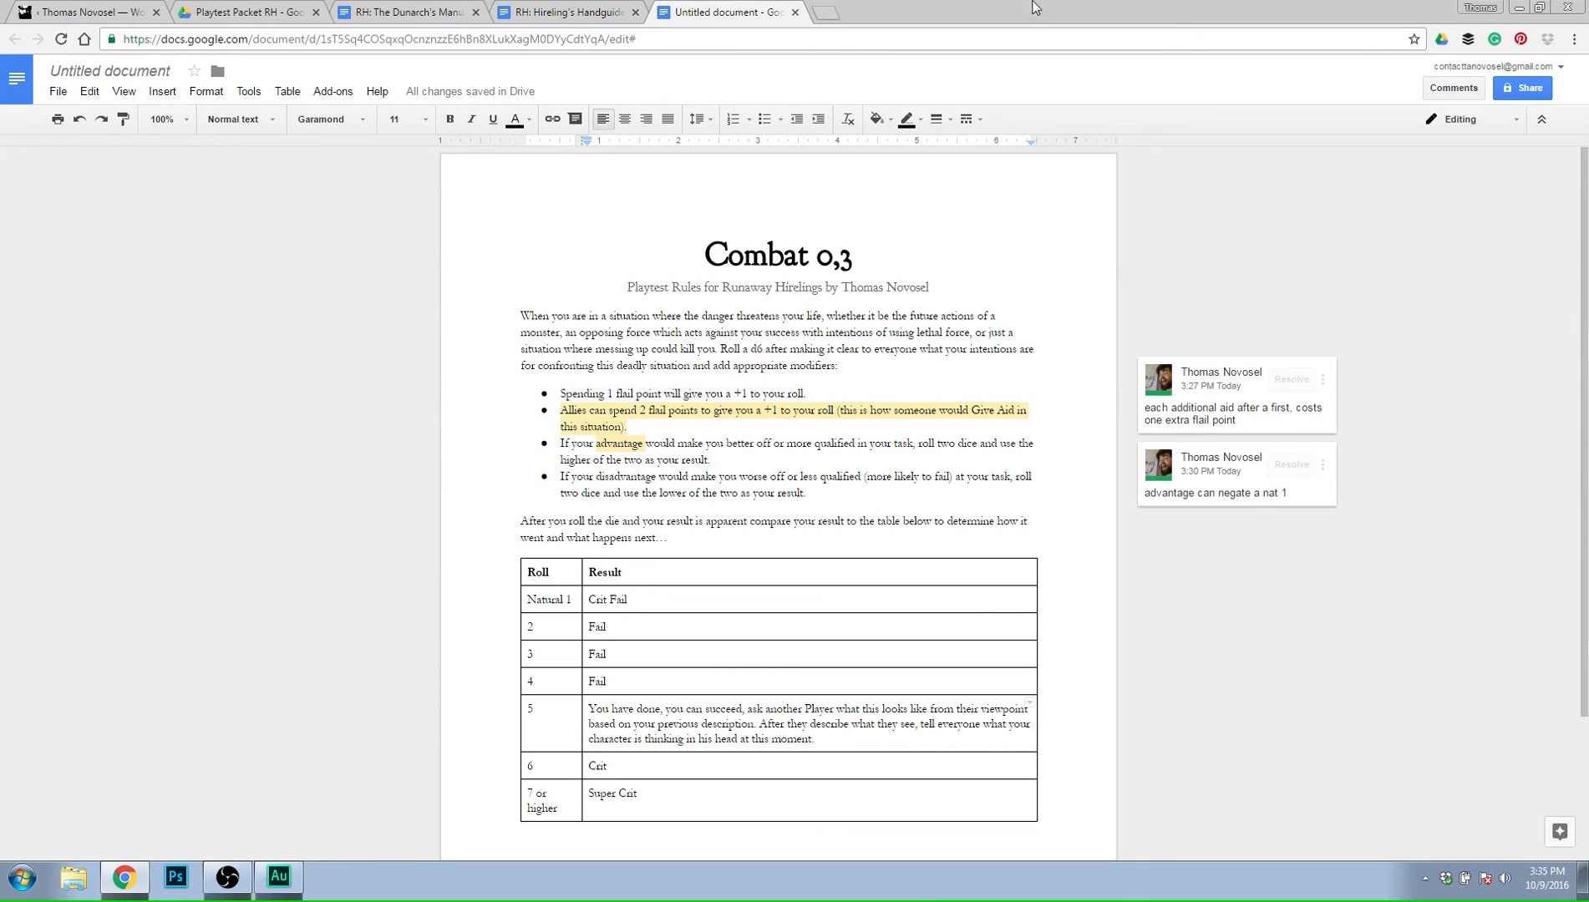
click(660, 709)
key(BackSpace)
text(it)
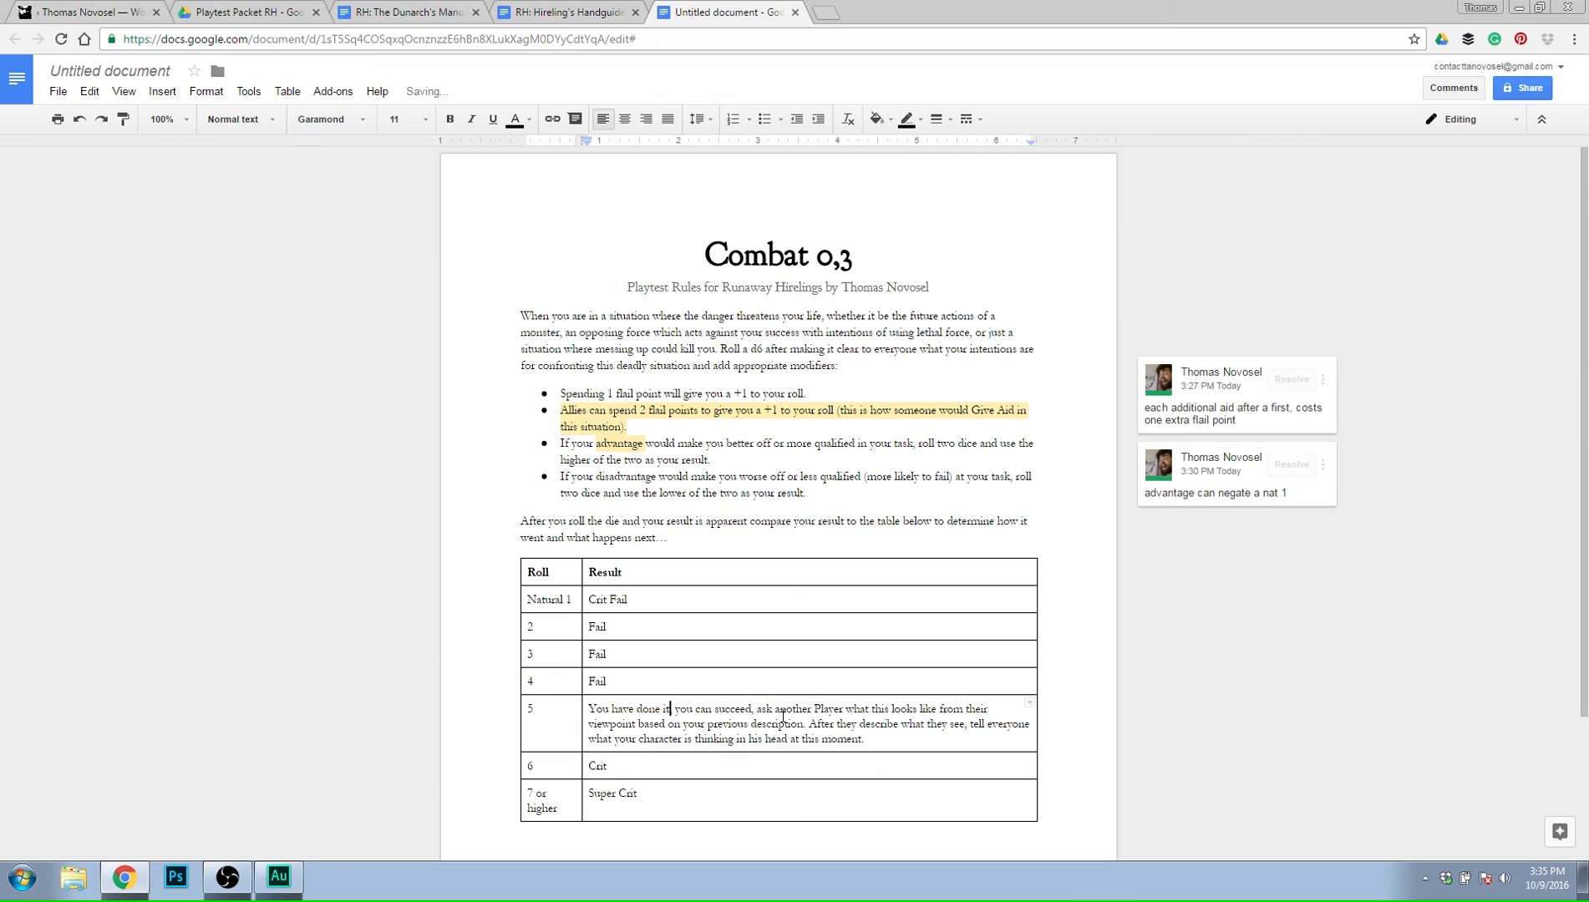
Make the opening phrase "You have done it, you can succeed" in the result for roll 5 bold.
click(945, 742)
drag(588, 709, 754, 702)
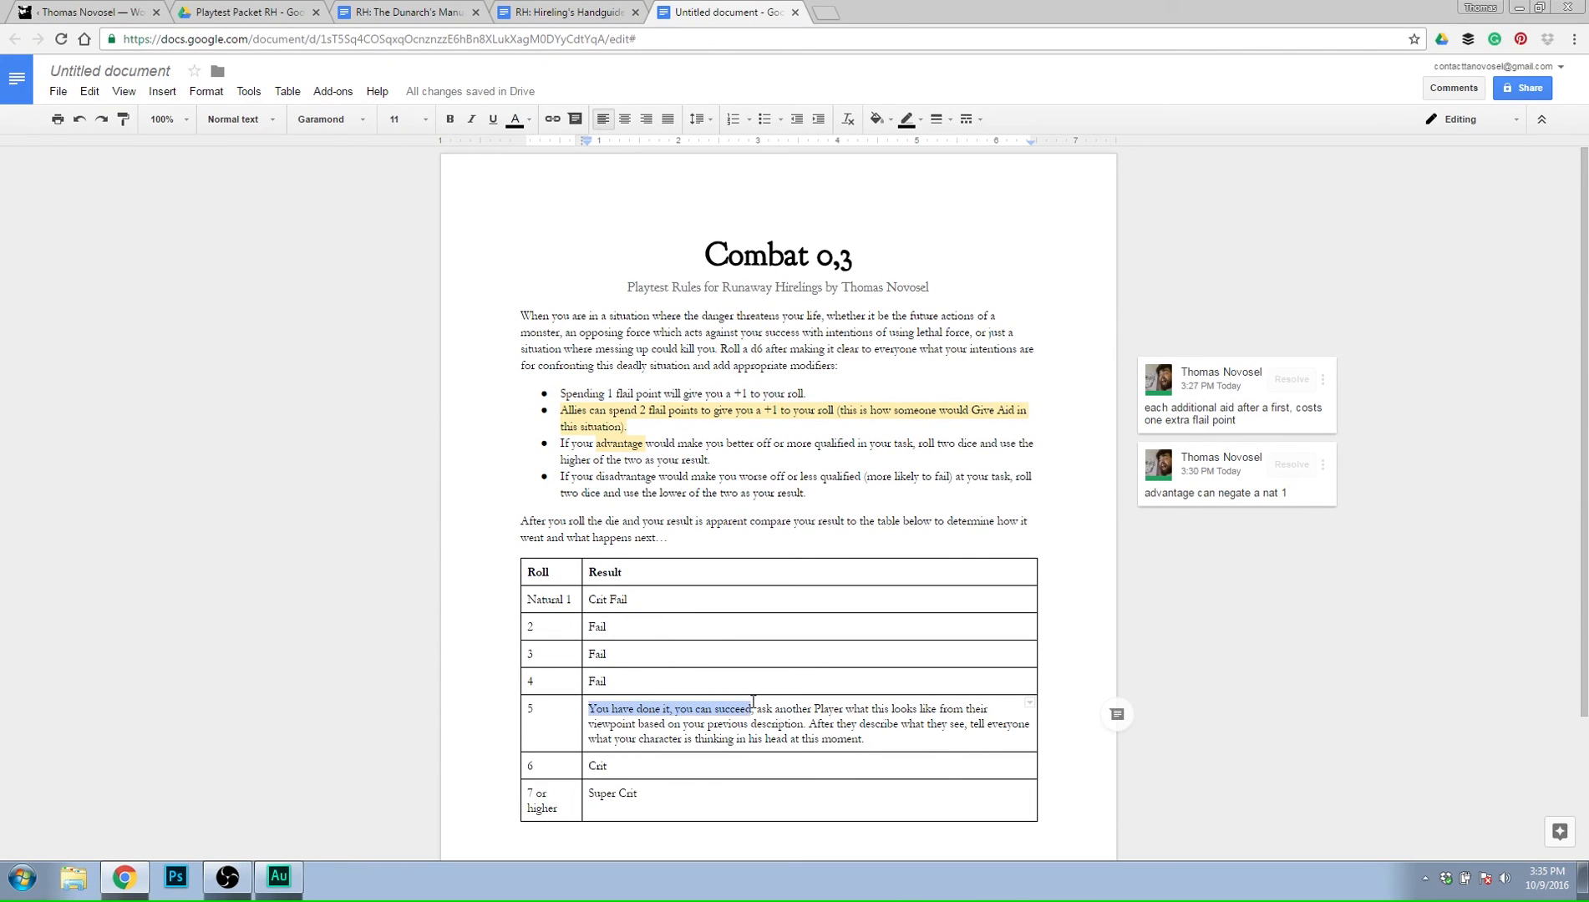
click(449, 120)
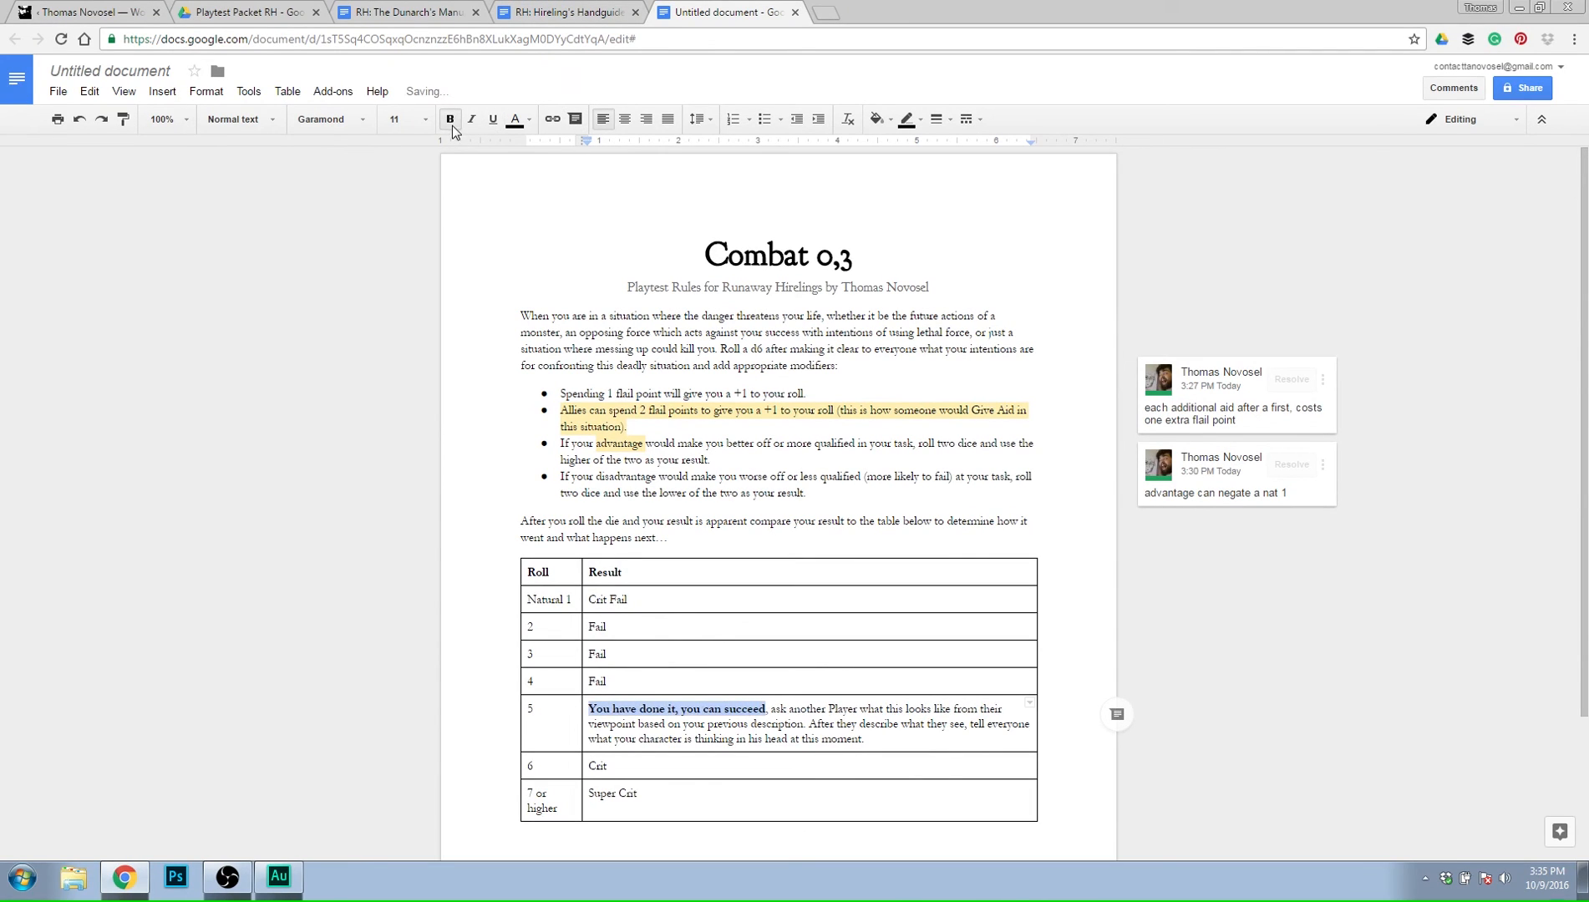
click(730, 708)
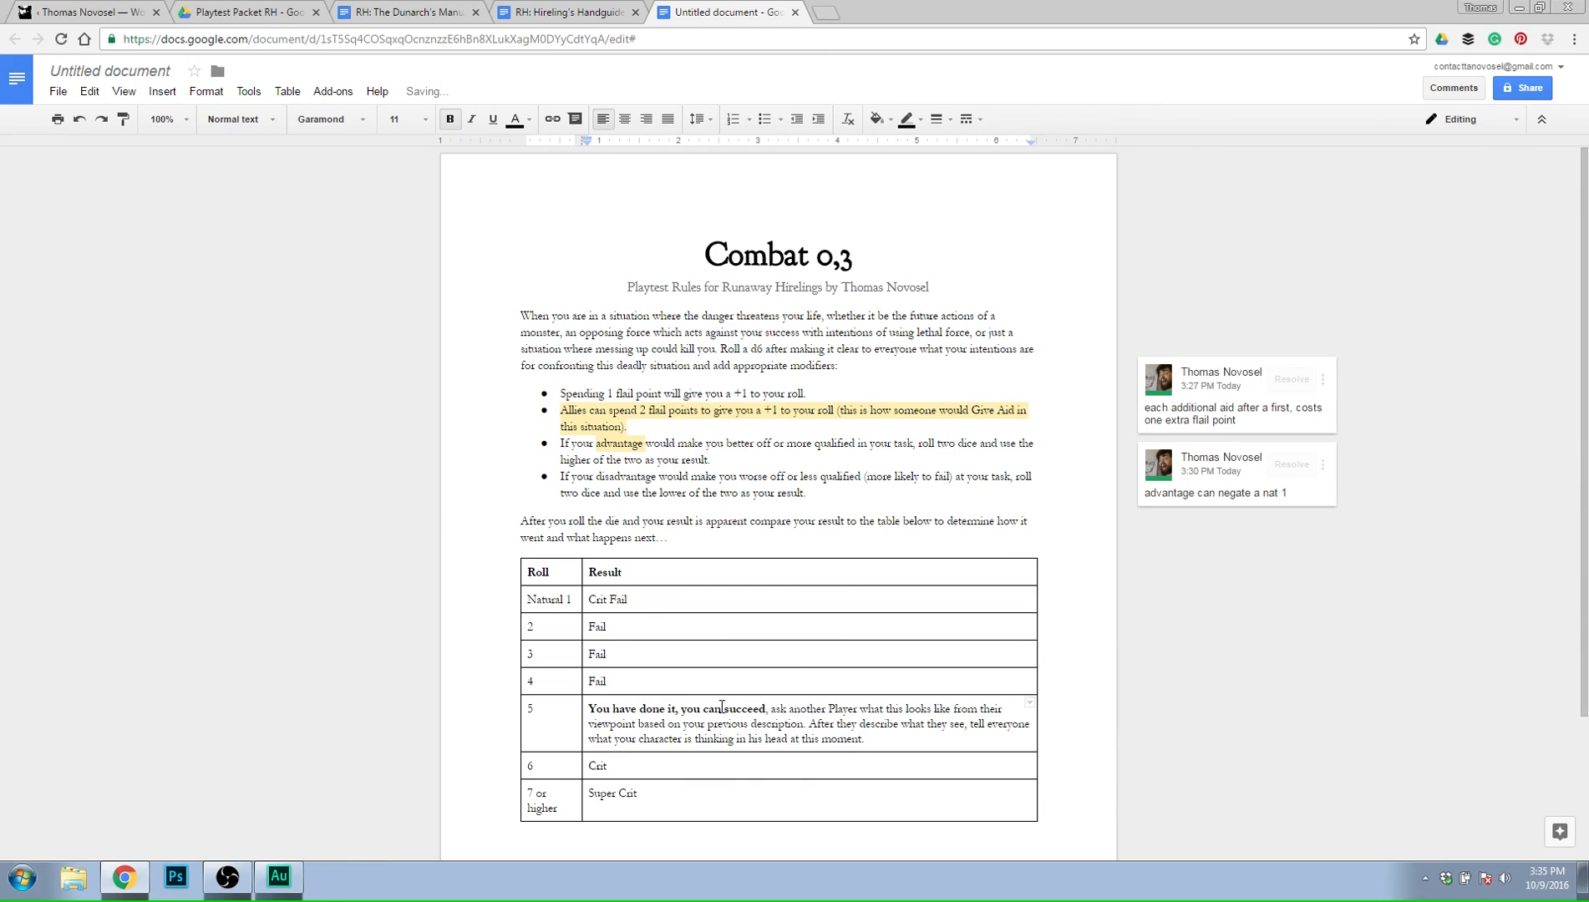
Replace "can" with "will" in roll 5's bold opening phrase, and make the comma after "succeed" bold as well.
double_click(707, 707)
text(wil)
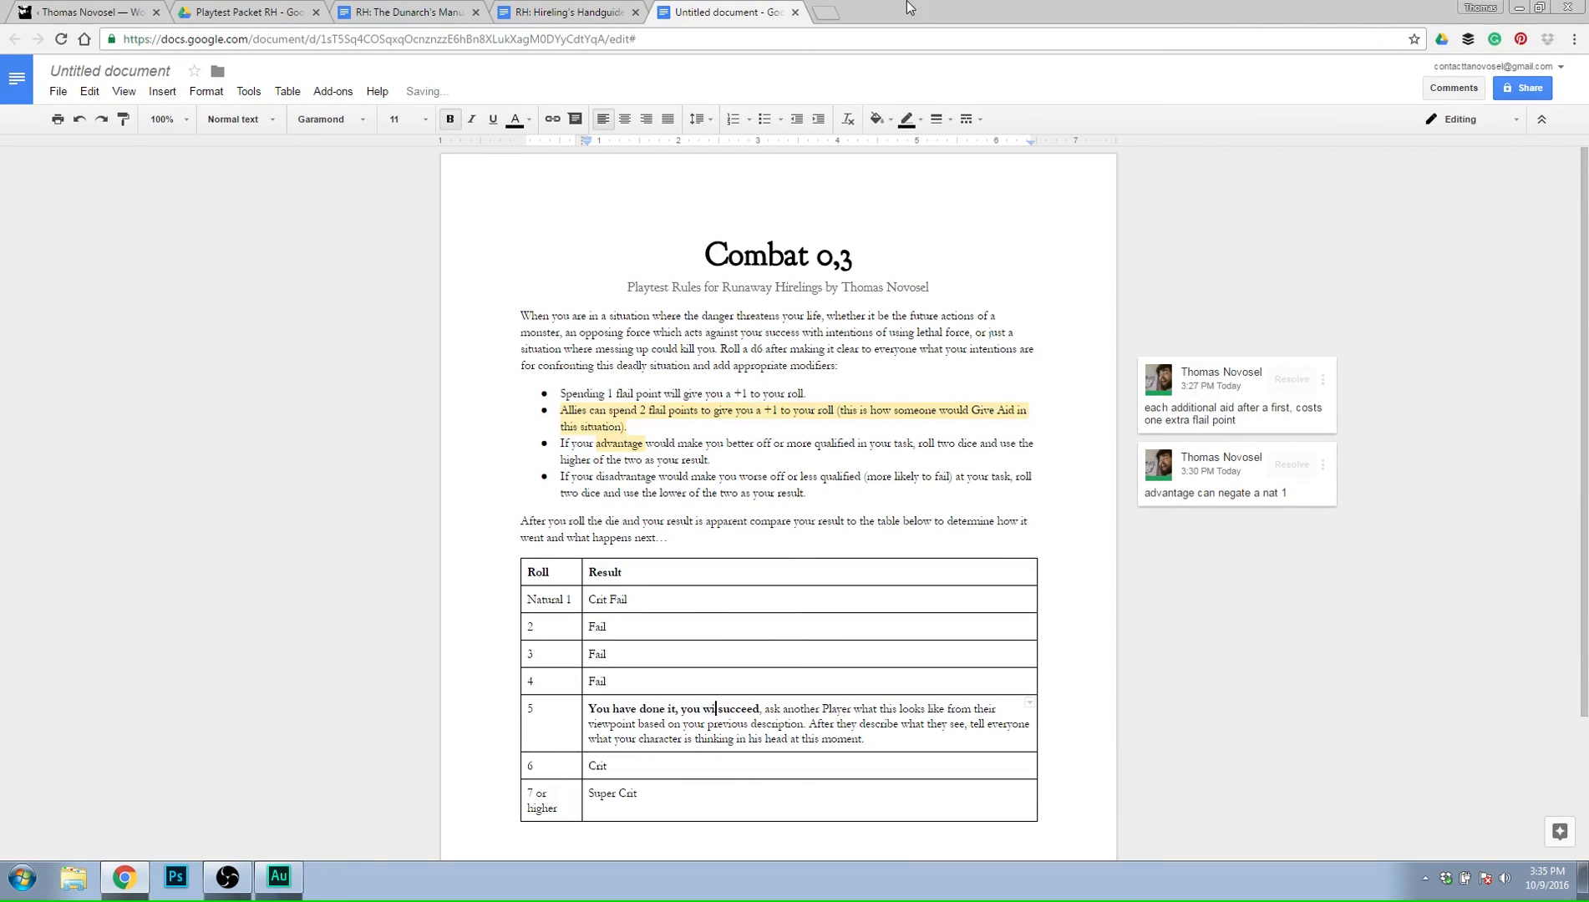
text(l)
key(Right)
key(Right)
key(Right)
key(Right)
key(Right)
key(Right)
key(Right)
key(Right)
key(Right)
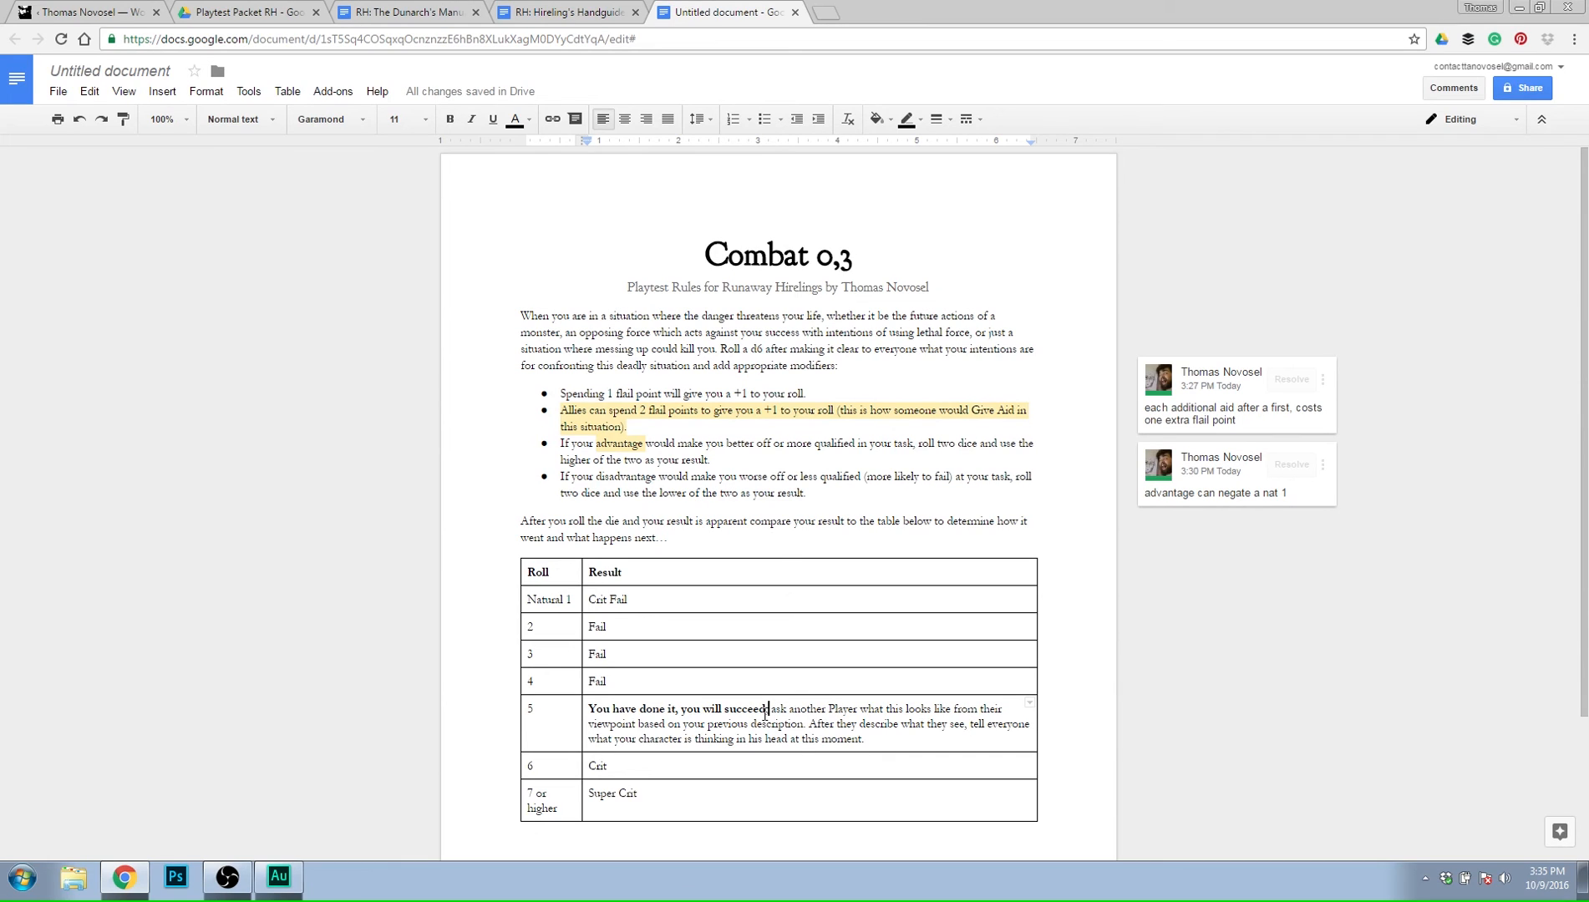
drag(770, 708, 764, 708)
key(ctrl+b)
triple_click(911, 745)
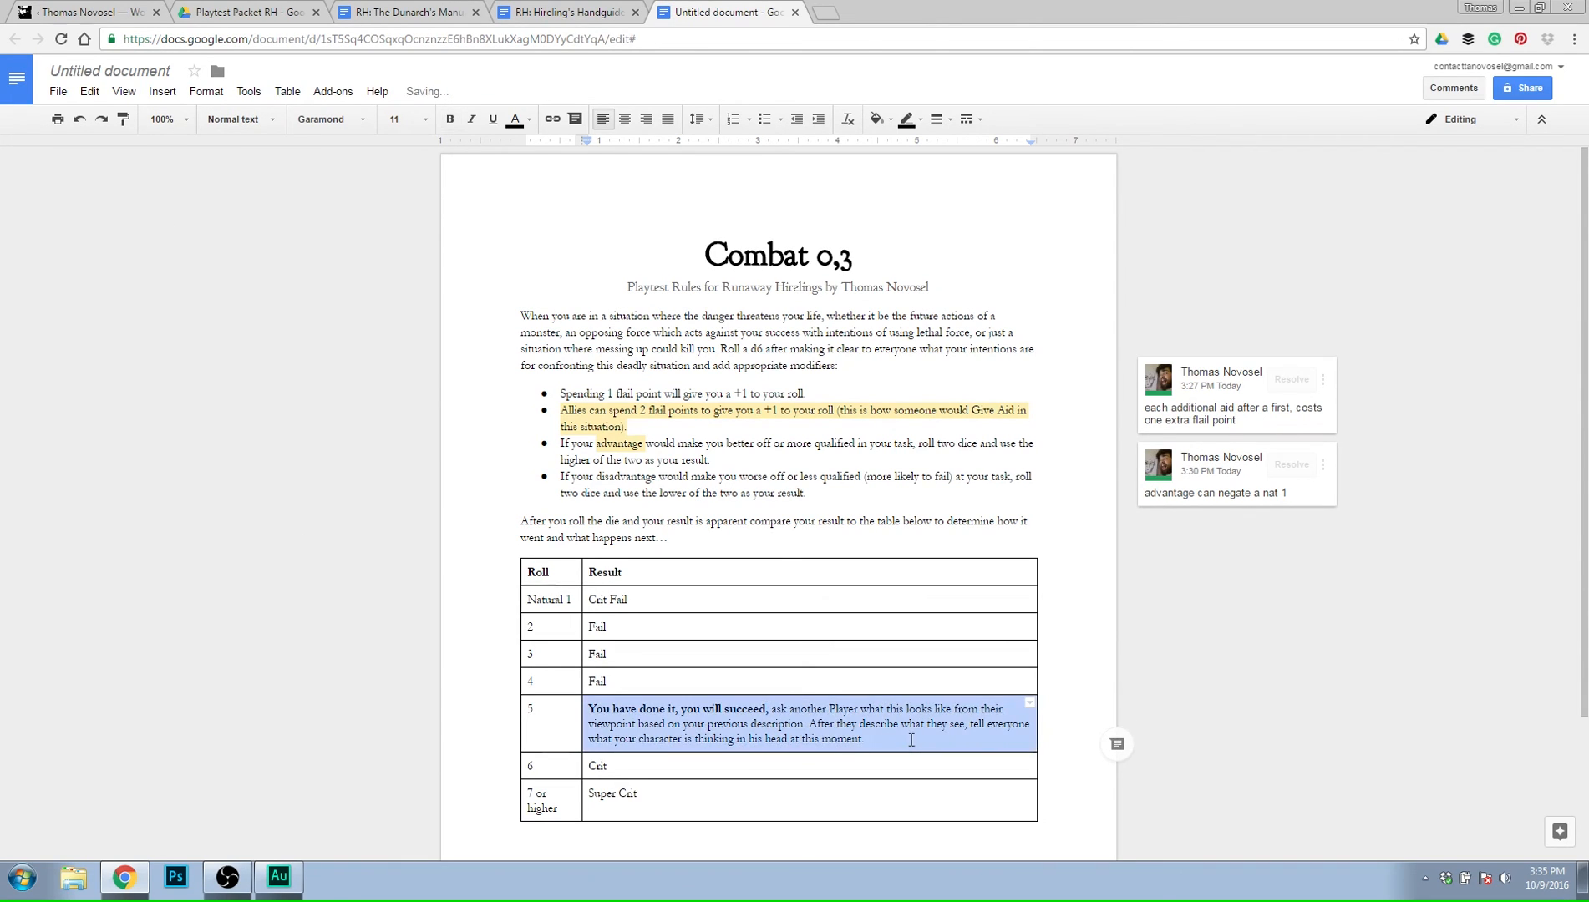
click(908, 744)
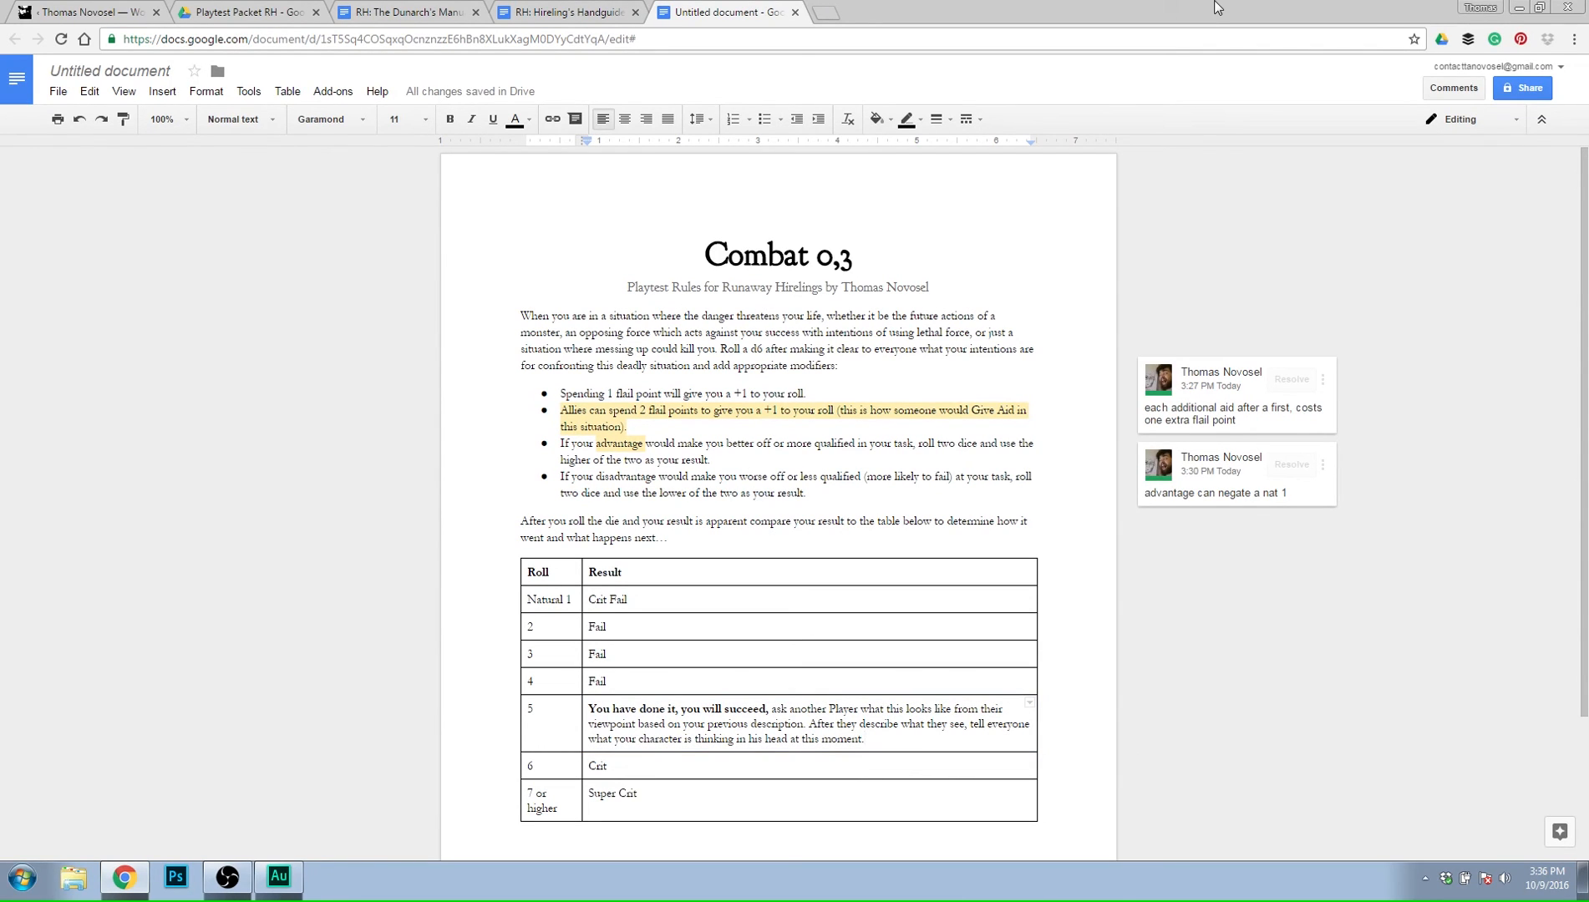
Replace the result for roll 6 with "You are the greatest. Probably in the most literal sense at this moment.".
key(BackSpace)
key(BackSpace)
key(BackSpace)
key(BackSpace)
text(You are the greatest. )
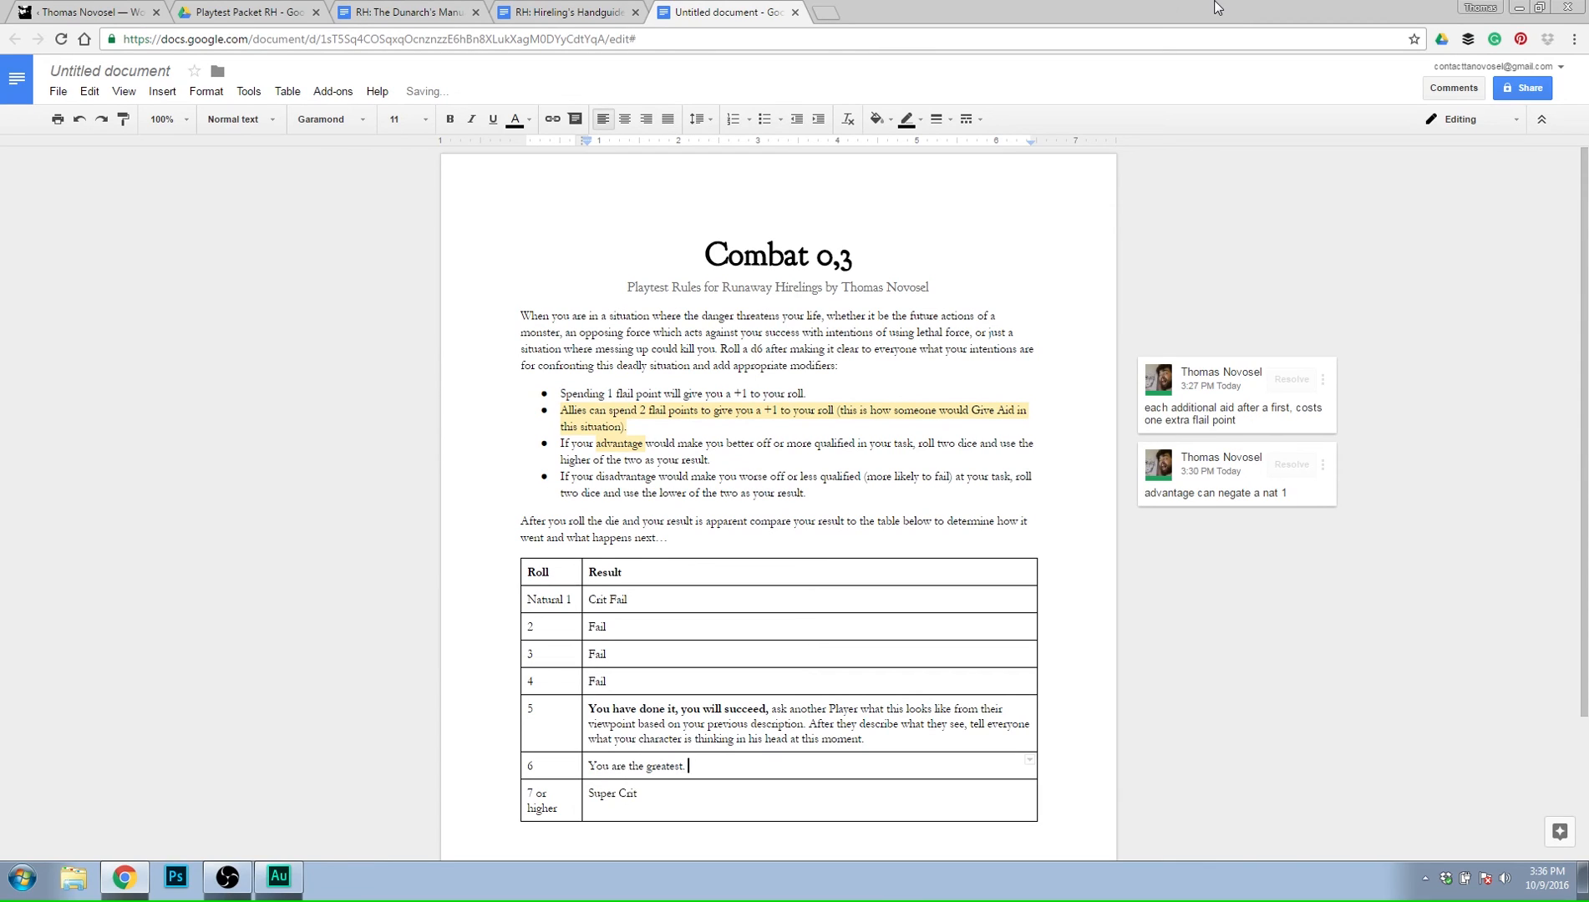
text(Probably in the most literal sense at this moment)
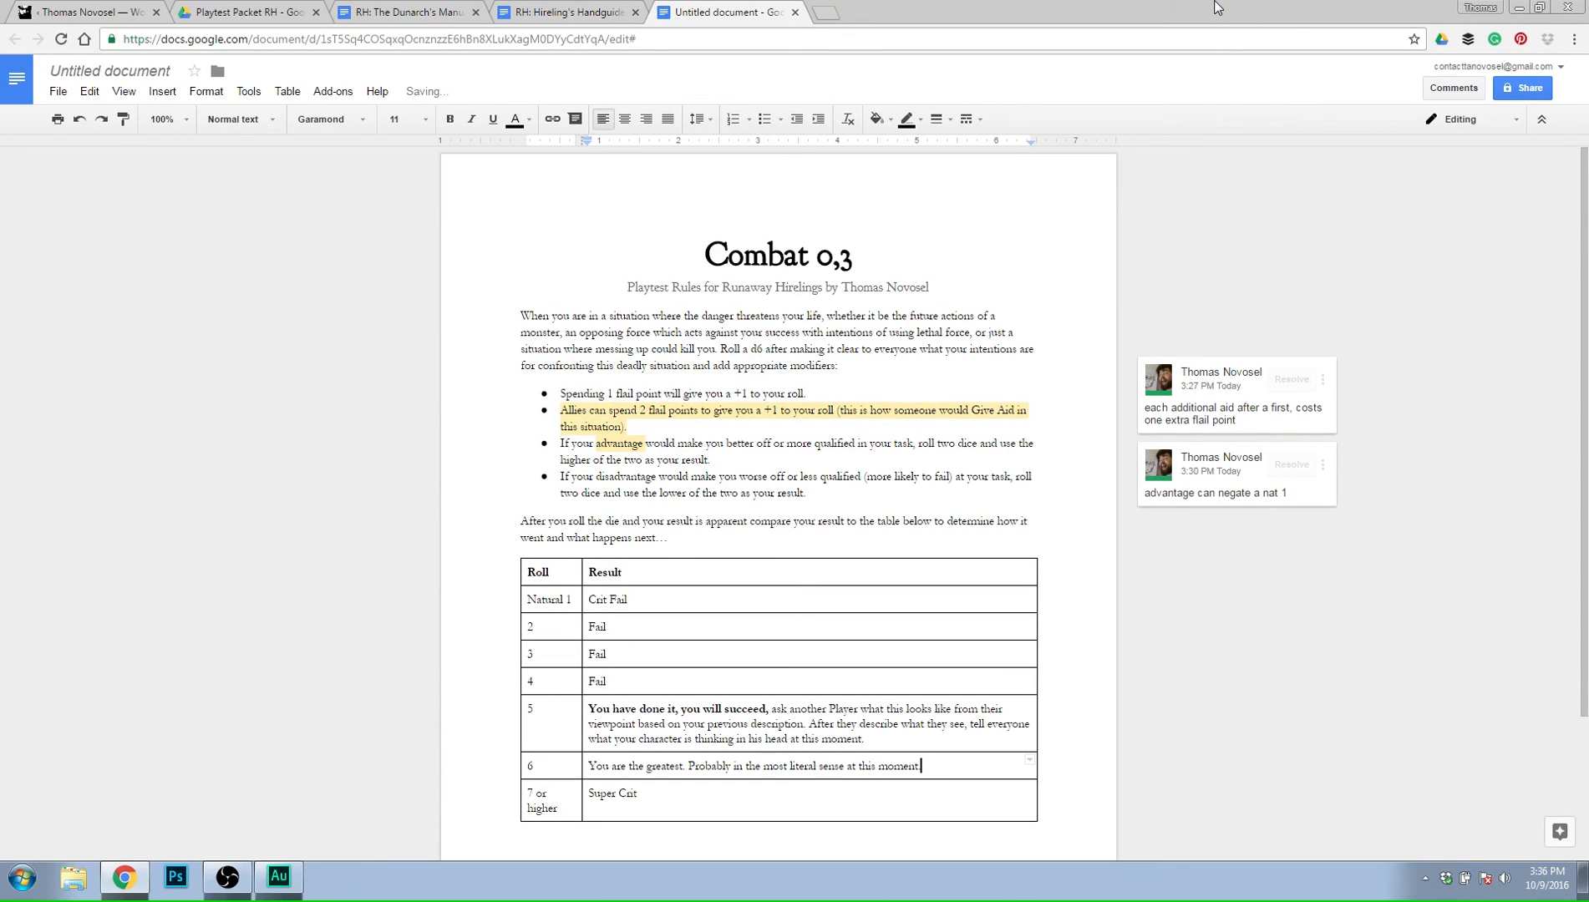
text(. Watever force was in your path, )
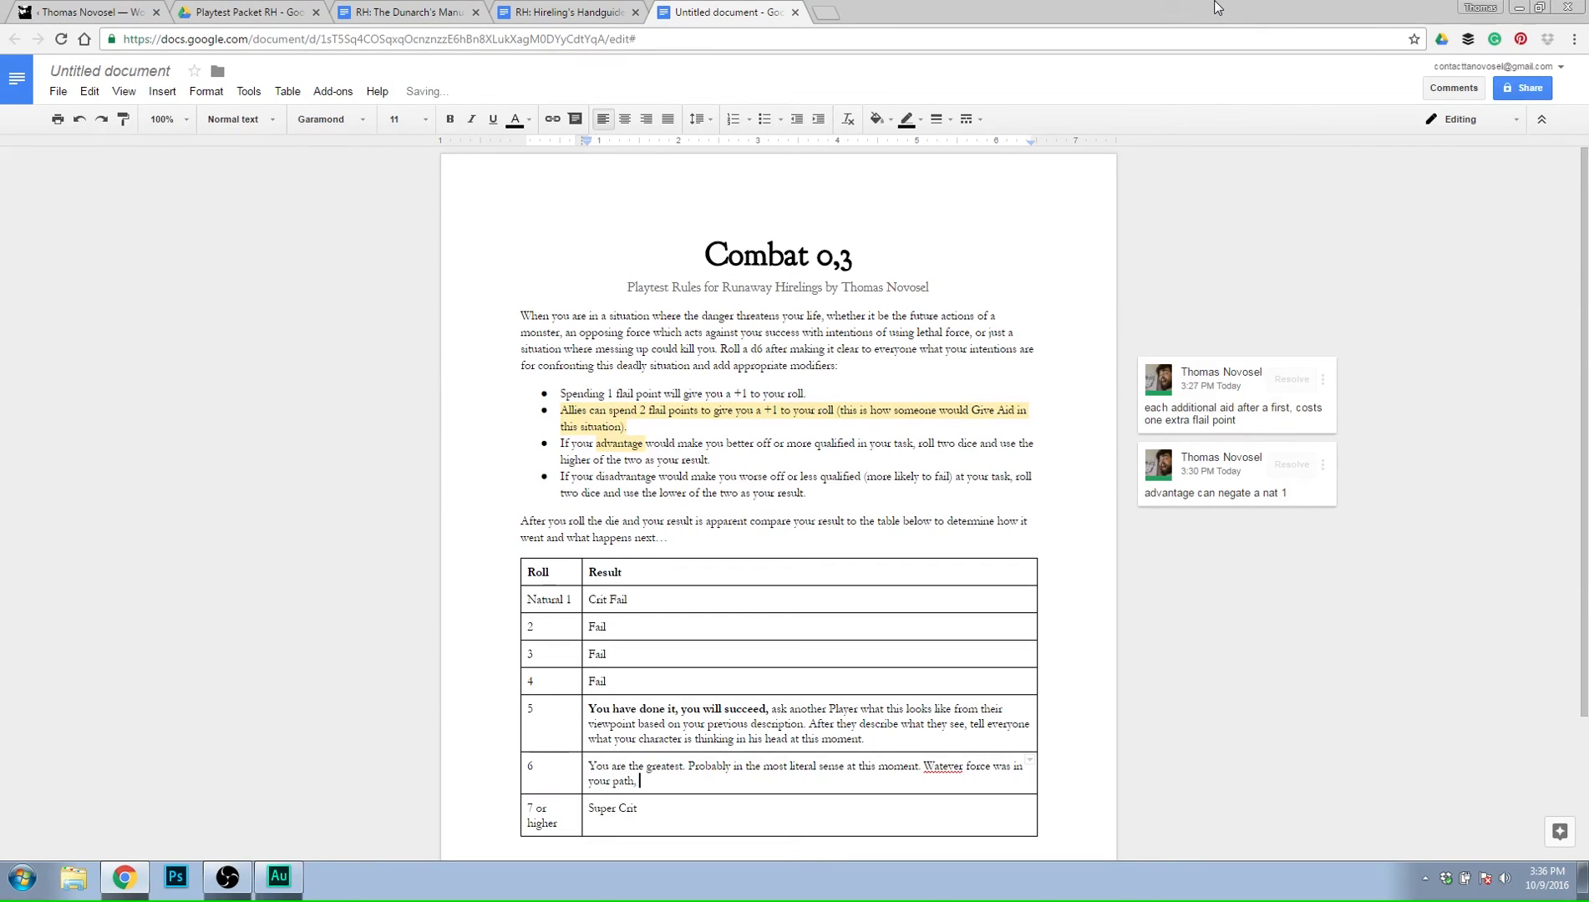
text(you have expertly )
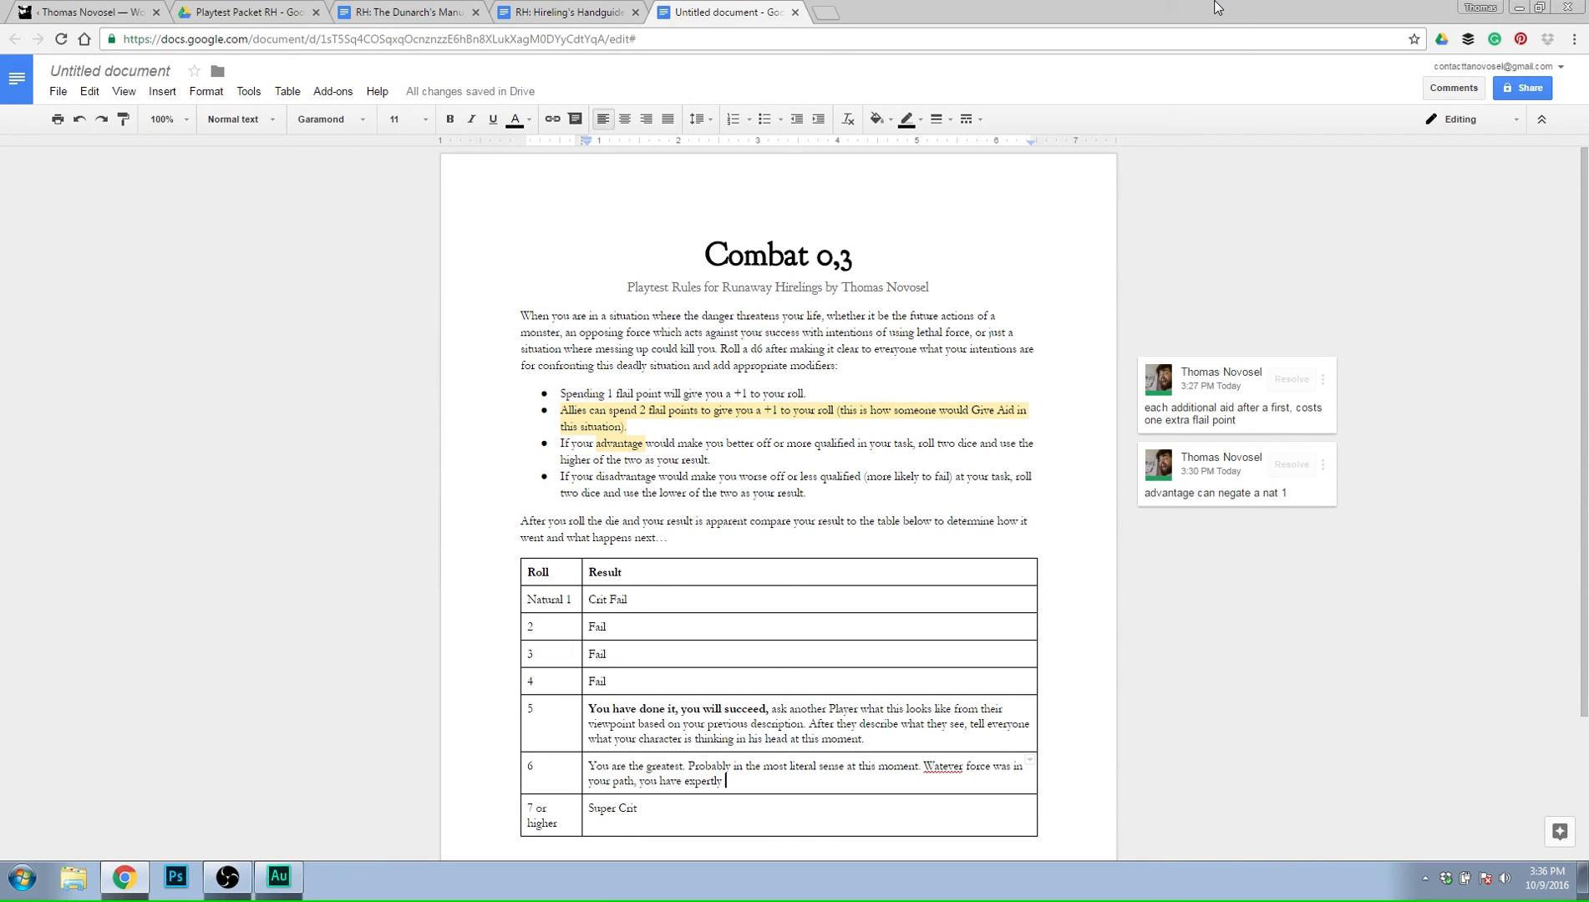
text(accomplished ty)
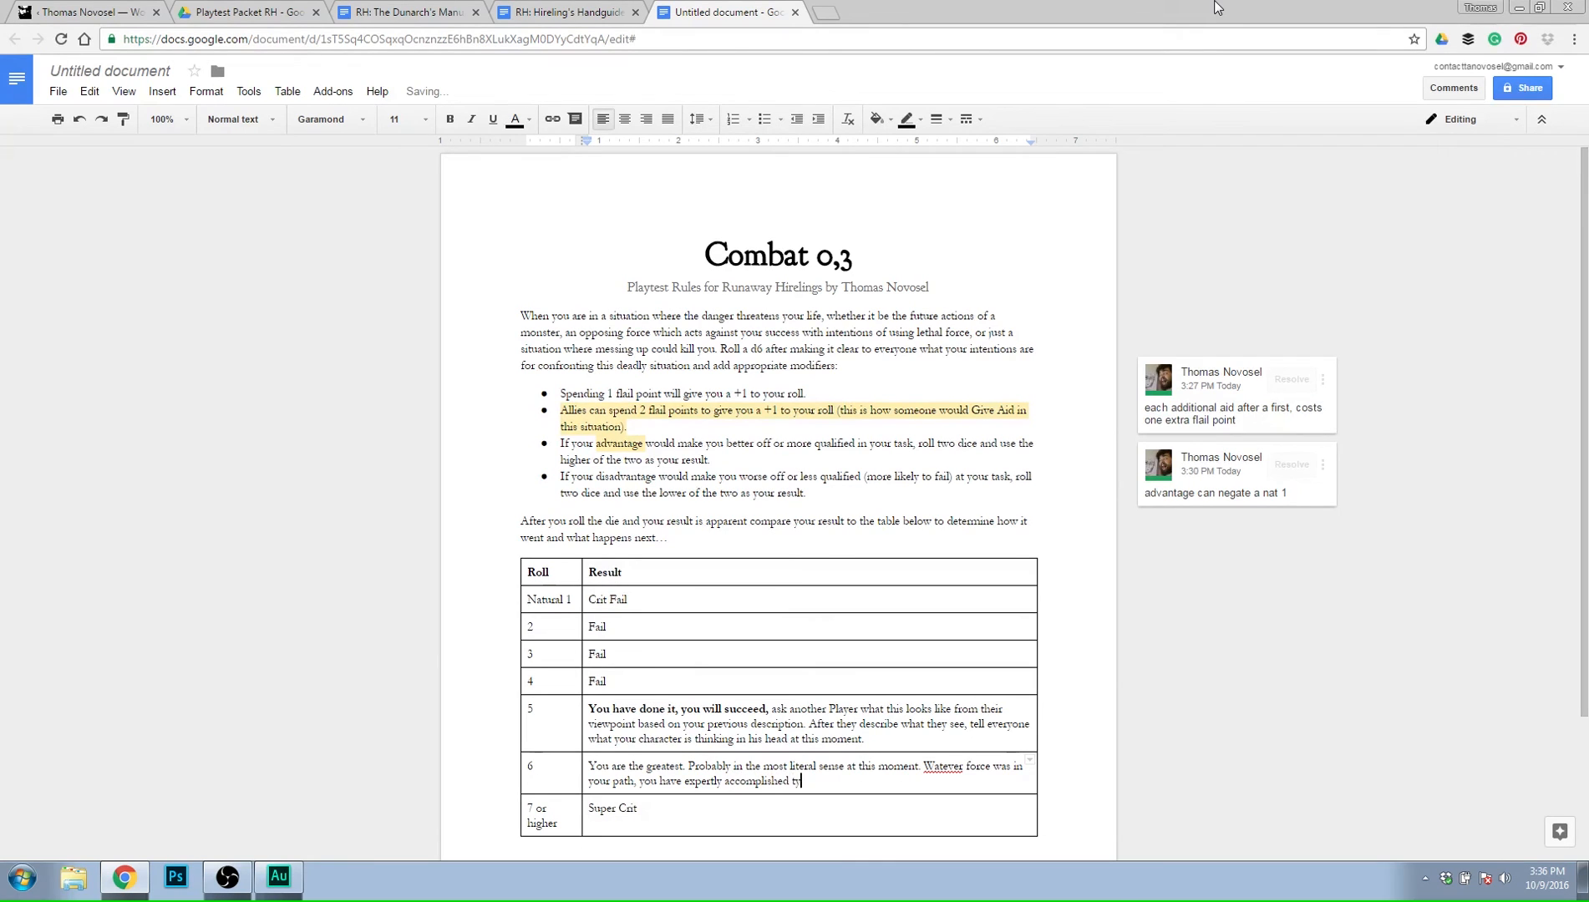
text(your goal and removedthe danger that could)
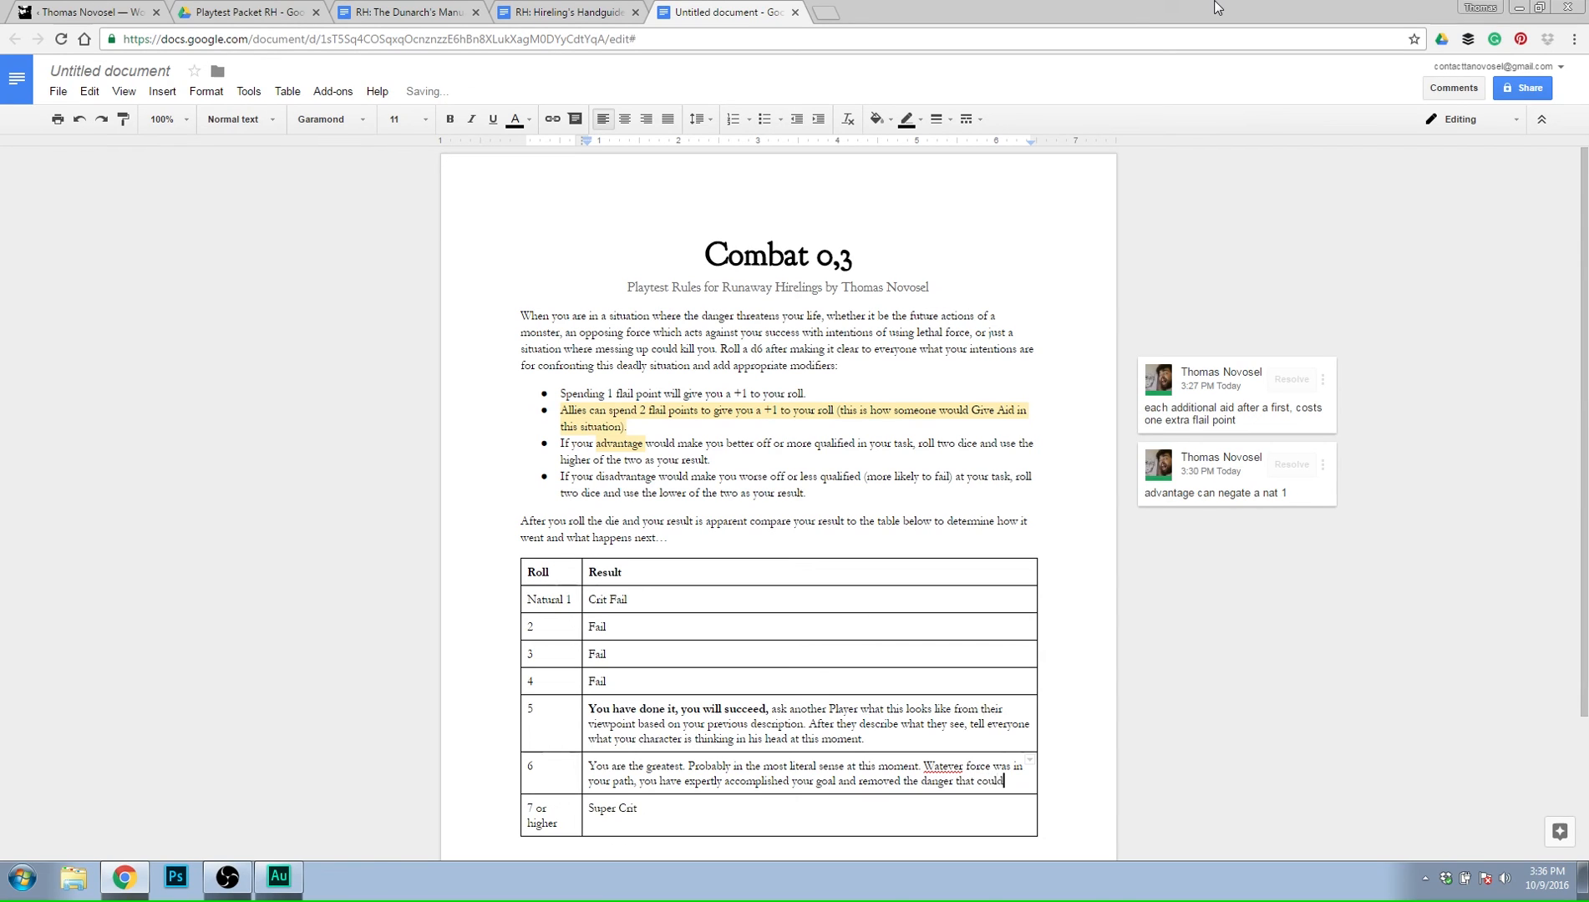
Continue the roll 6 sentence after "goal" with "and removed the possible that you could be".
key(BackSpace)
key(BackSpace)
key(BackSpace)
key(BackSpace)
key(BackSpace)
key(BackSpace)
key(BackSpace)
key(BackSpace)
key(BackSpace)
key(BackSpace)
key(BackSpace)
key(BackSpace)
key(BackSpace)
key(BackSpace)
key(BackSpace)
text(possible that you could be h)
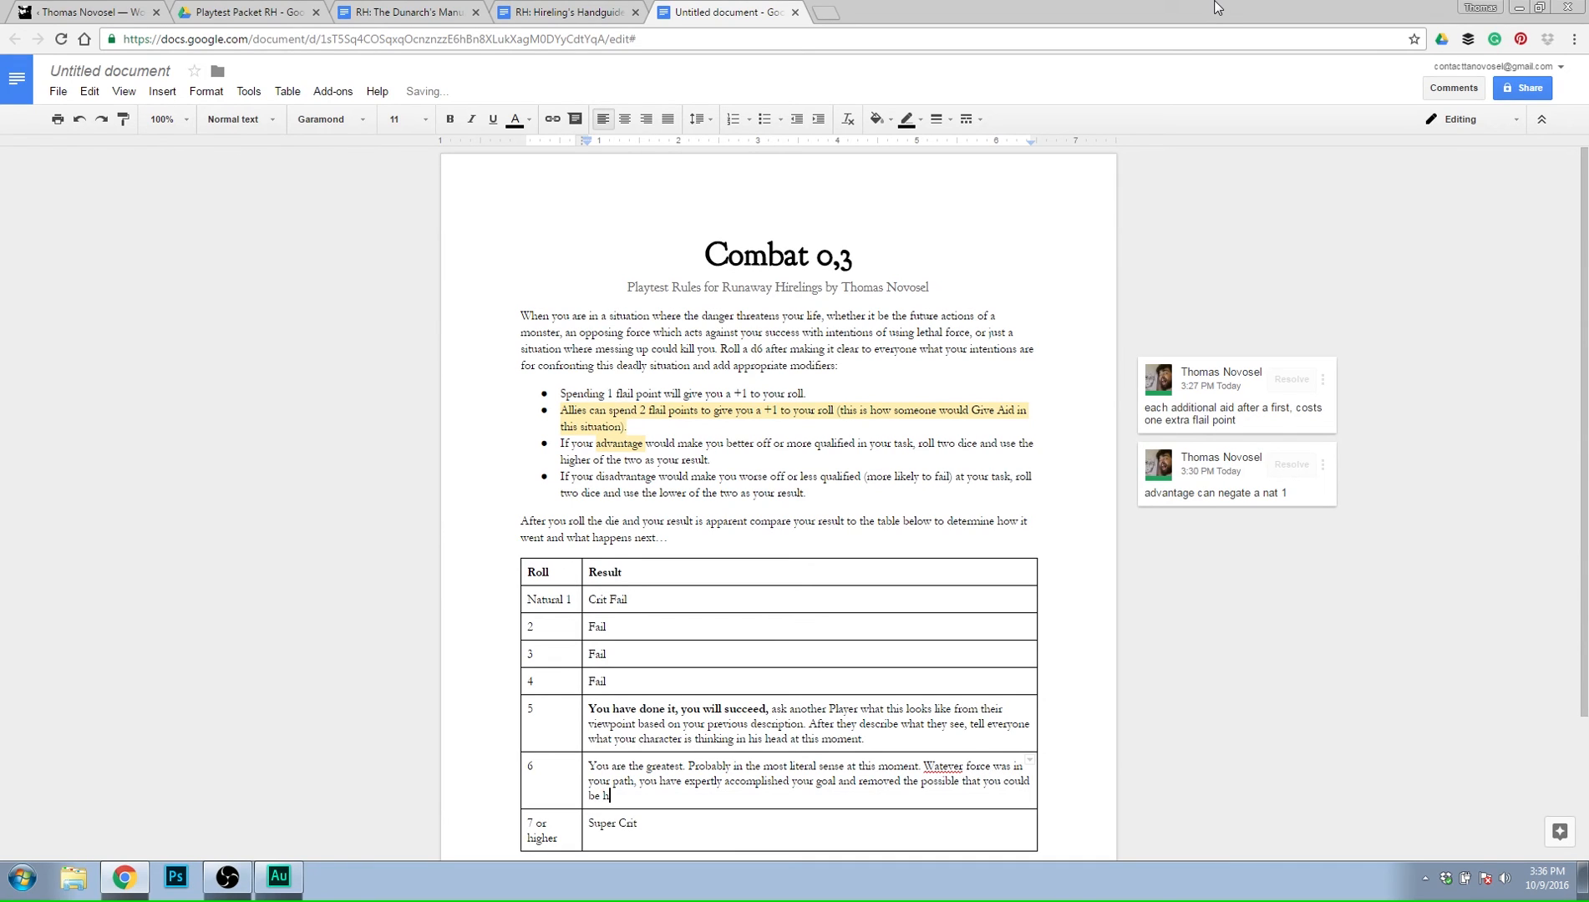
text(urt. But you also have assisted someone else)
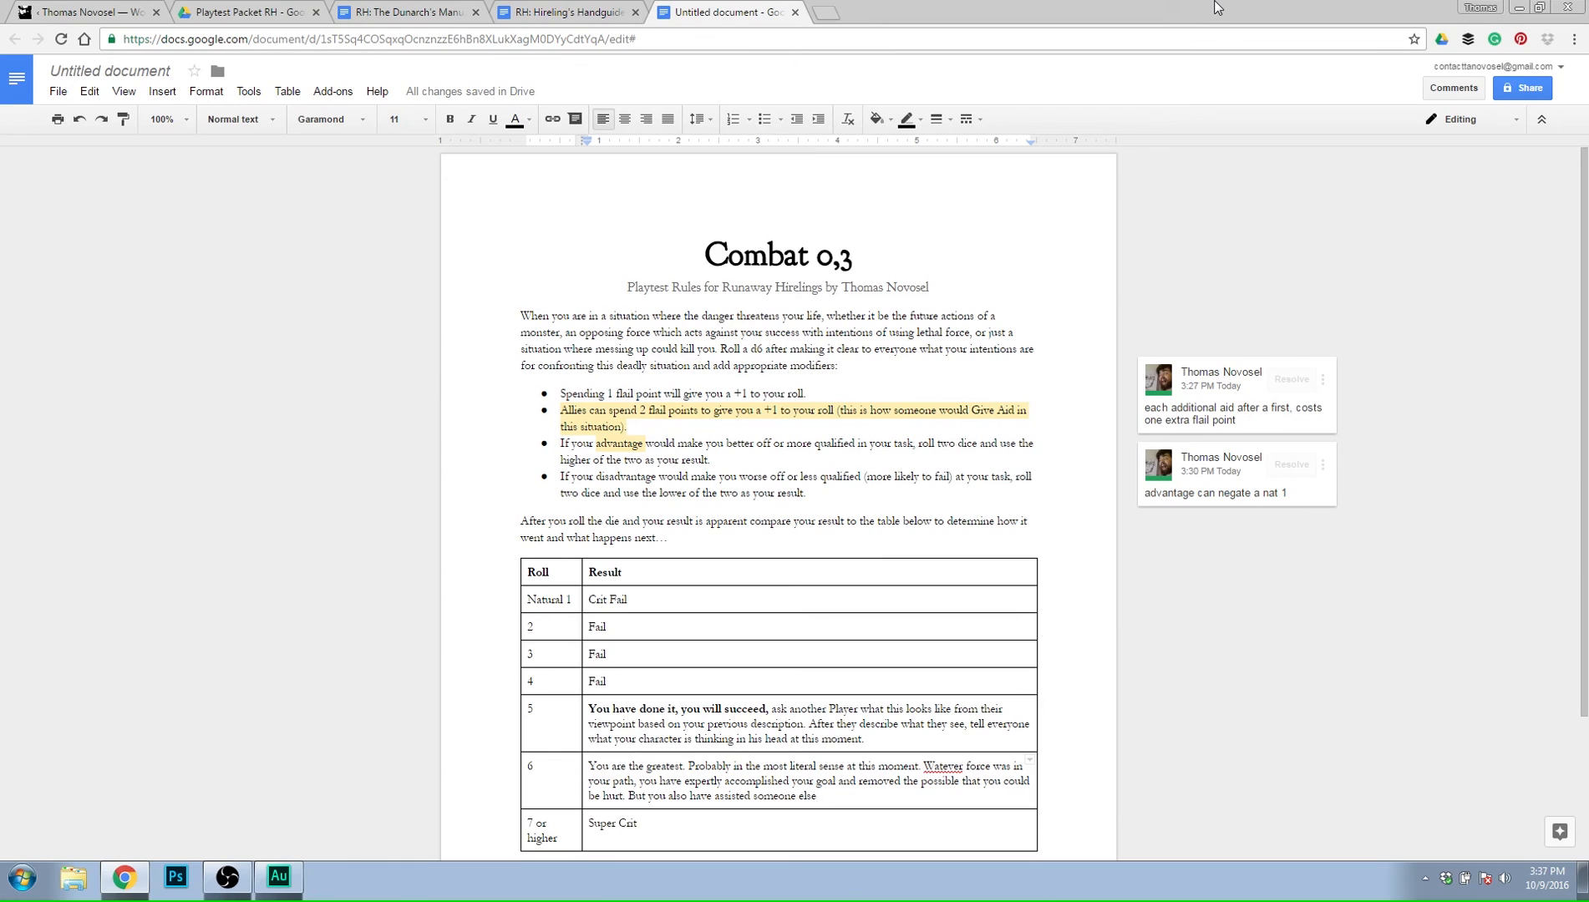
End the roll 6 sentence with "hurt." and add "But you also have assisted someone else so that they may not come to harm.".
text(so tak)
key(BackSpace)
key(BackSpace)
key(BackSpace)
text(that they may not come to)
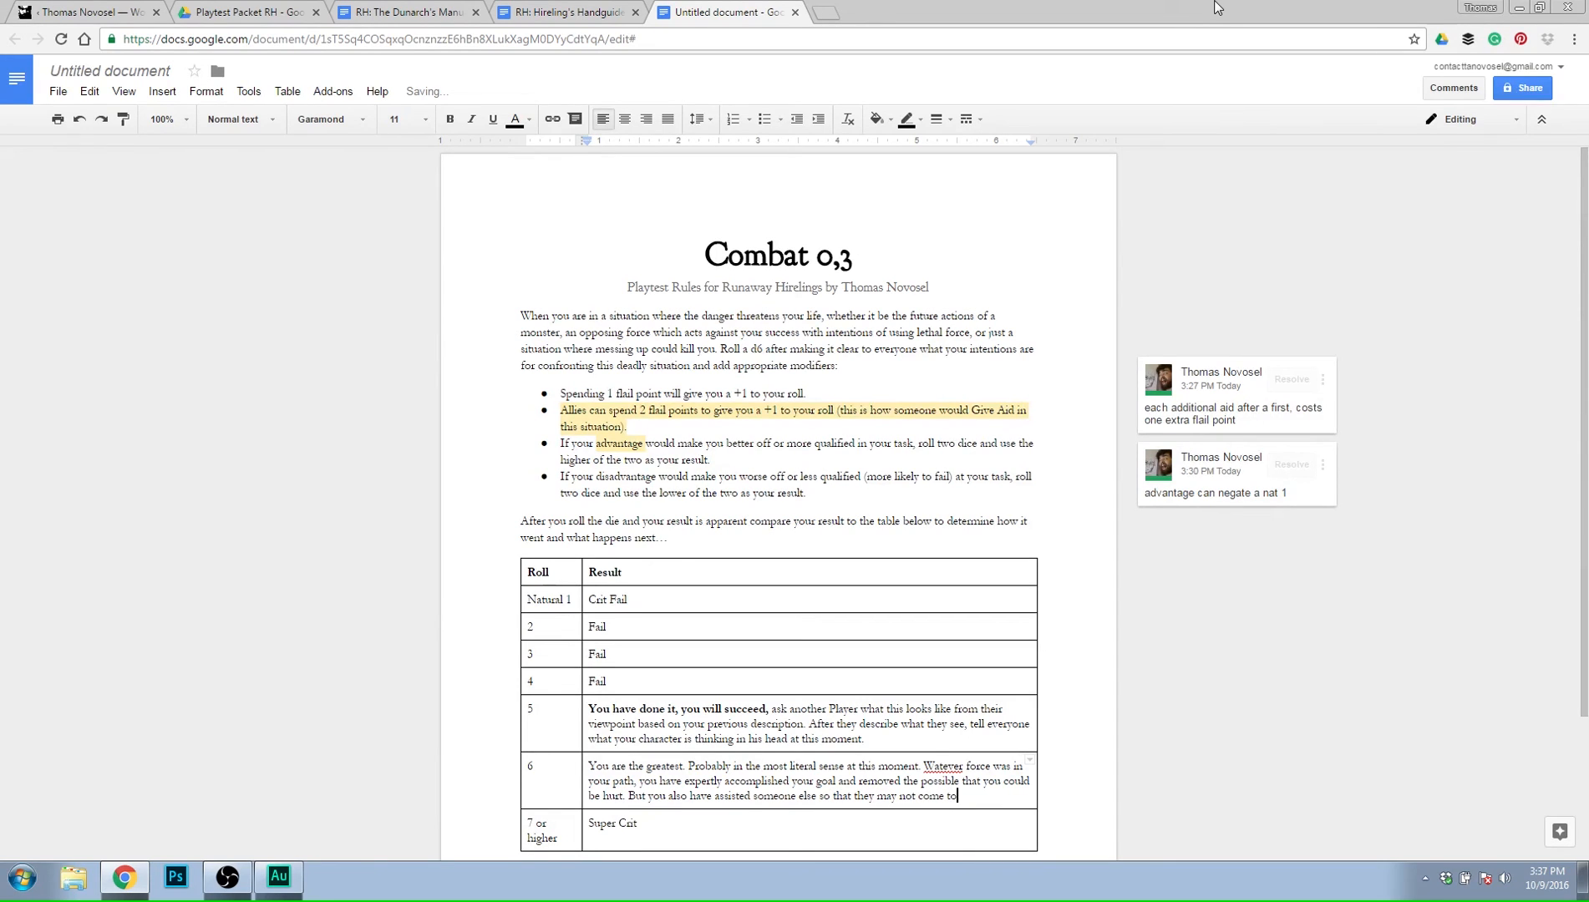
text( harm.)
Correct the misspelled "Watever" in the result for roll 6 to "Whatever" using the spelling suggestion.
right_click(947, 765)
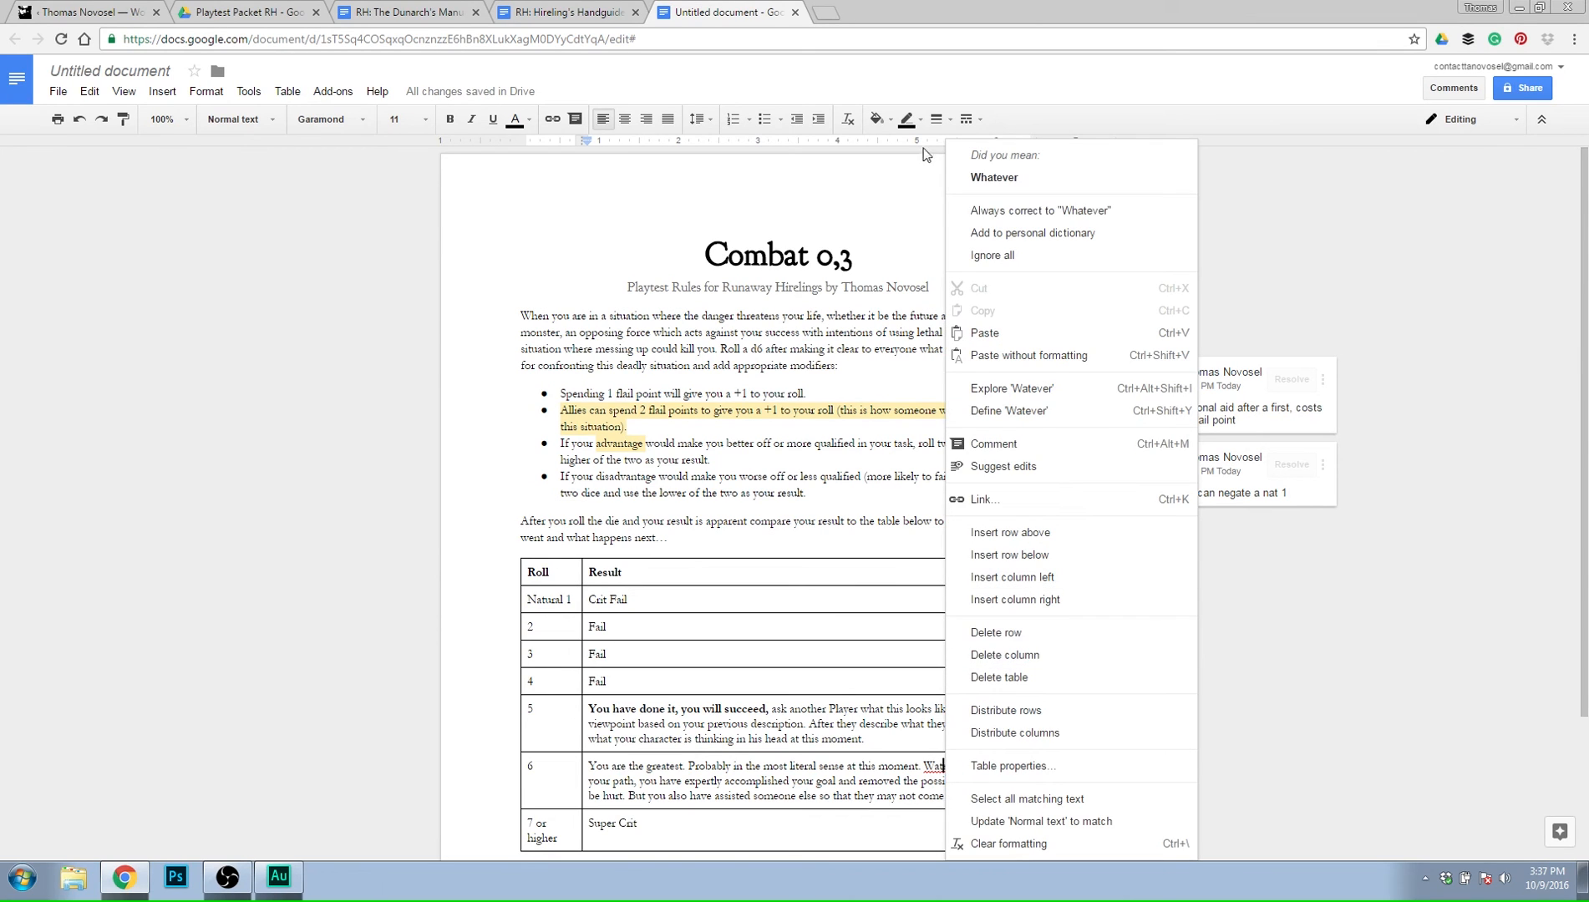
click(986, 177)
drag(987, 796, 959, 797)
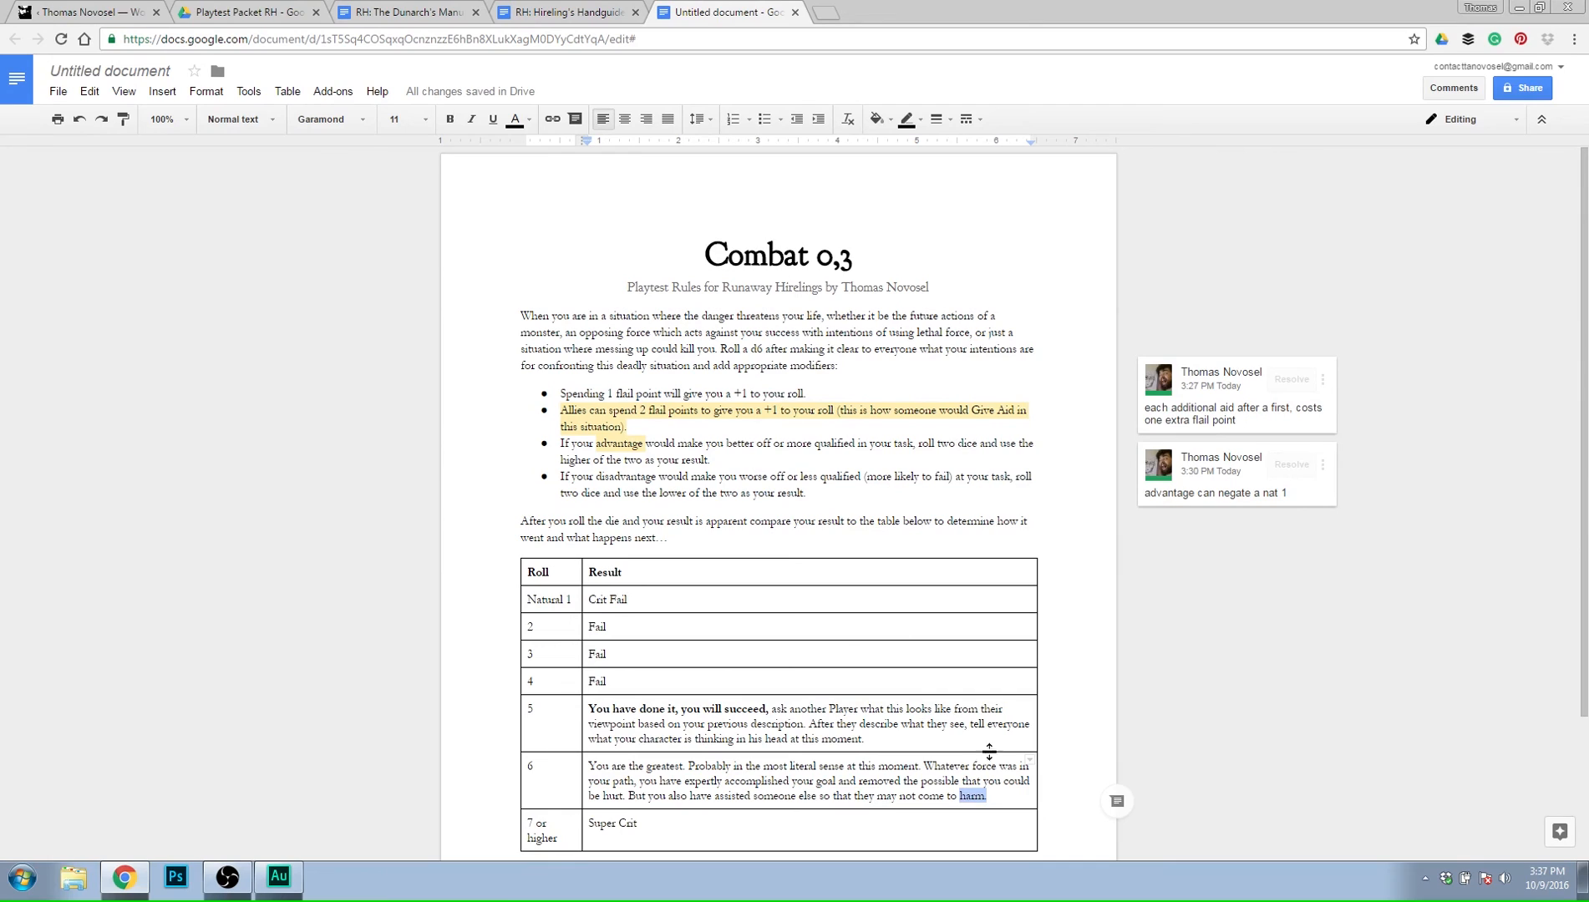
click(993, 796)
Replace the end of roll 6's result, from "possible" onward, with "possibility that you could be harmed.", correcting the spelling of "possibility".
drag(1001, 794, 954, 783)
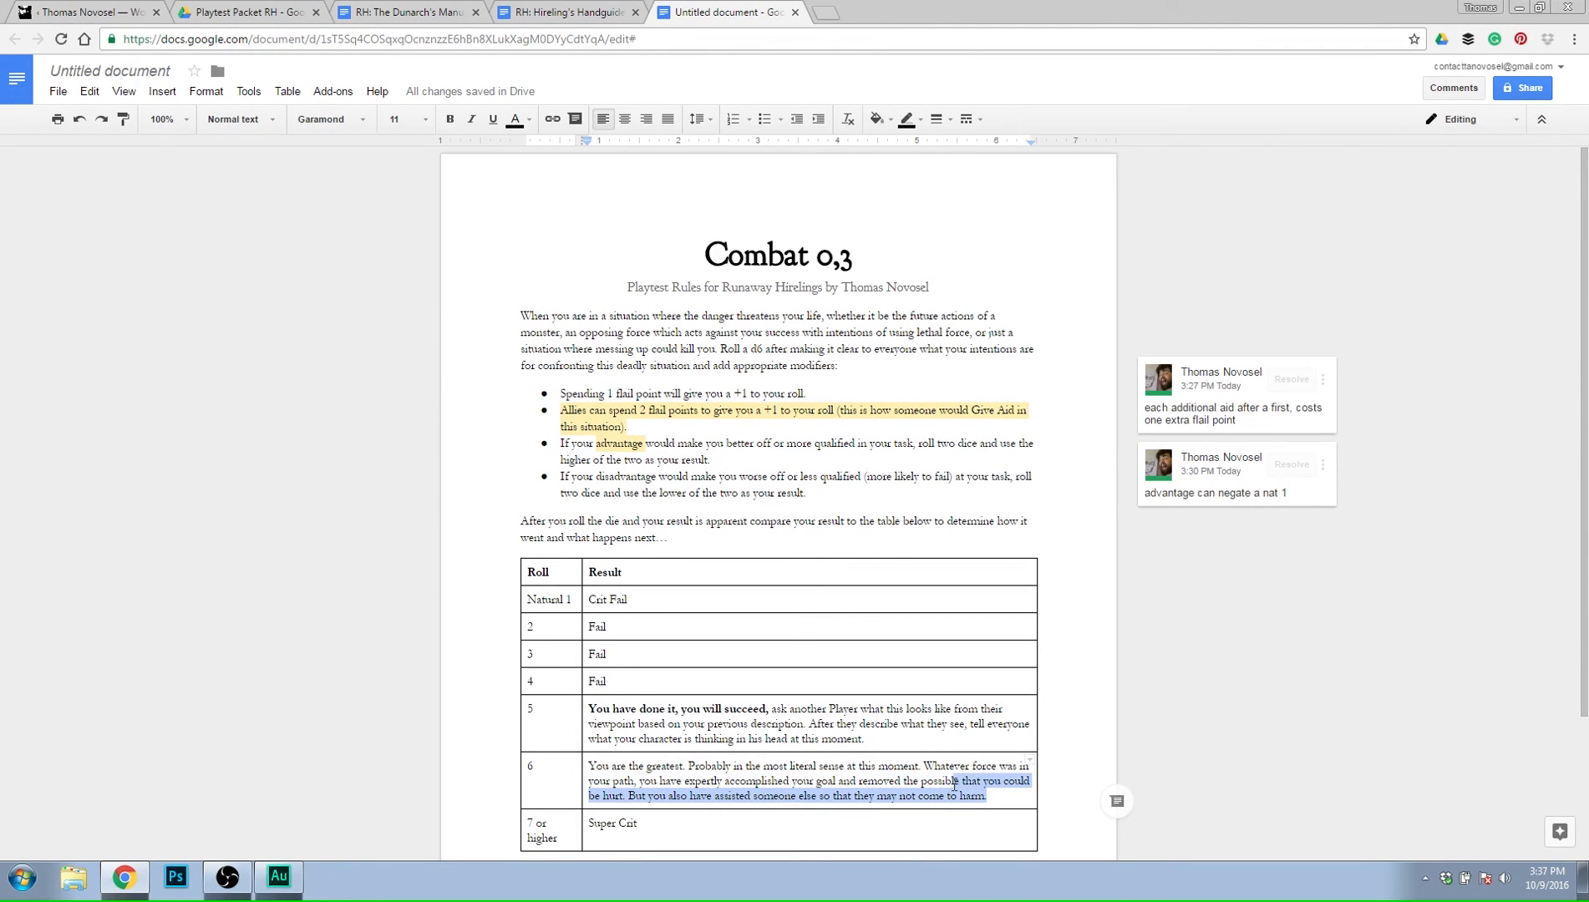
text(lility rtha)
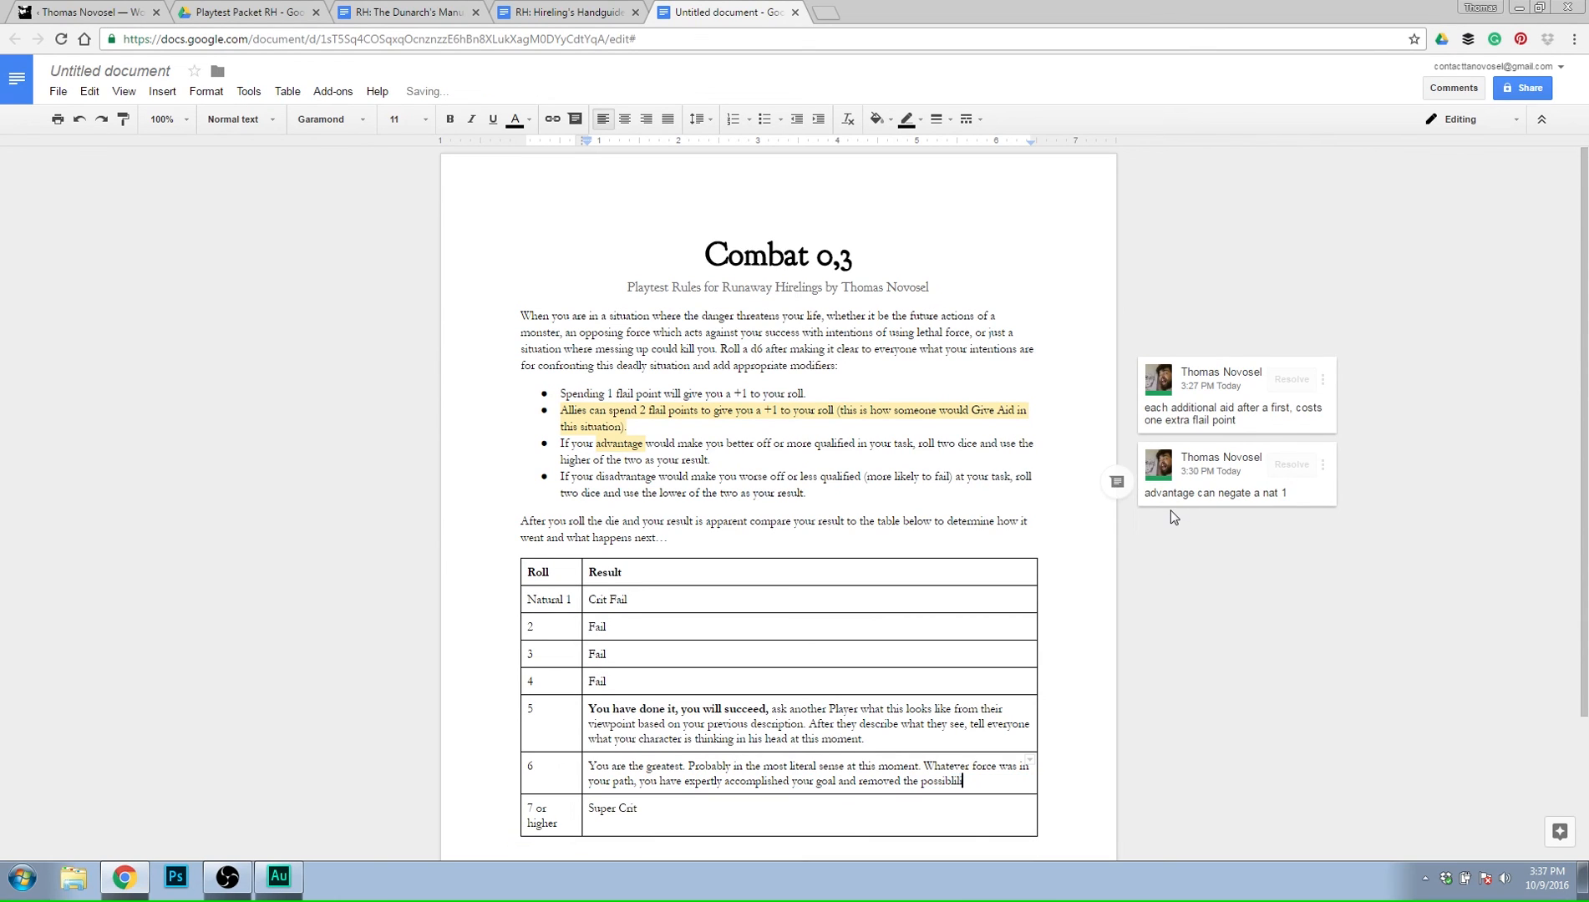
key(BackSpace)
key(BackSpace)
key(BackSpace)
key(BackSpace)
text(that you could be harmed.)
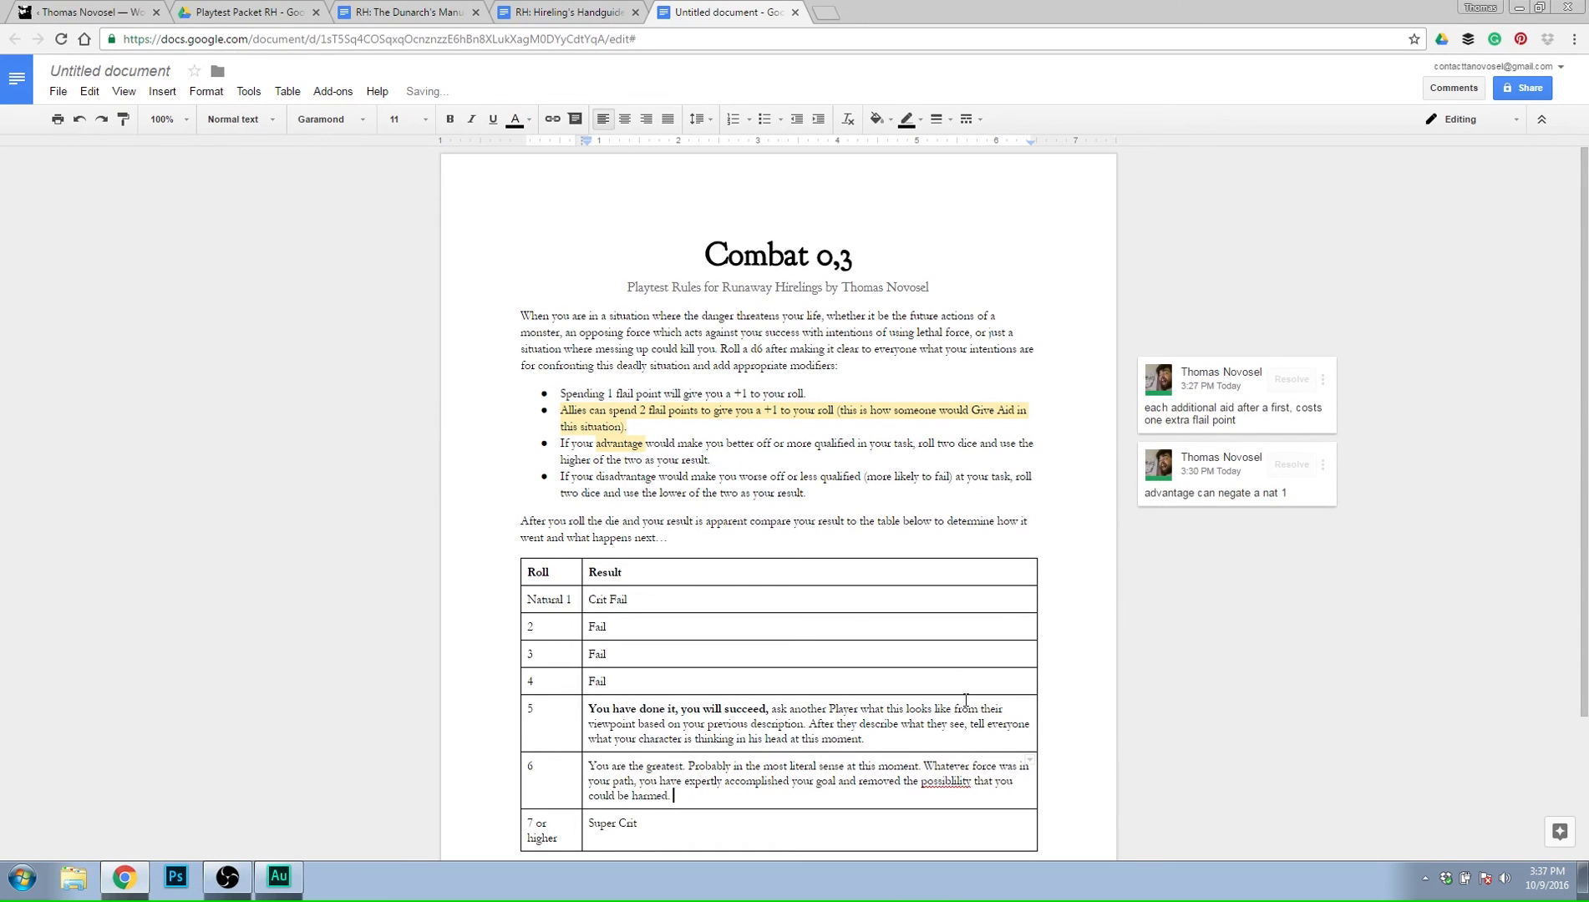
right_click(945, 781)
click(1003, 98)
key(Down)
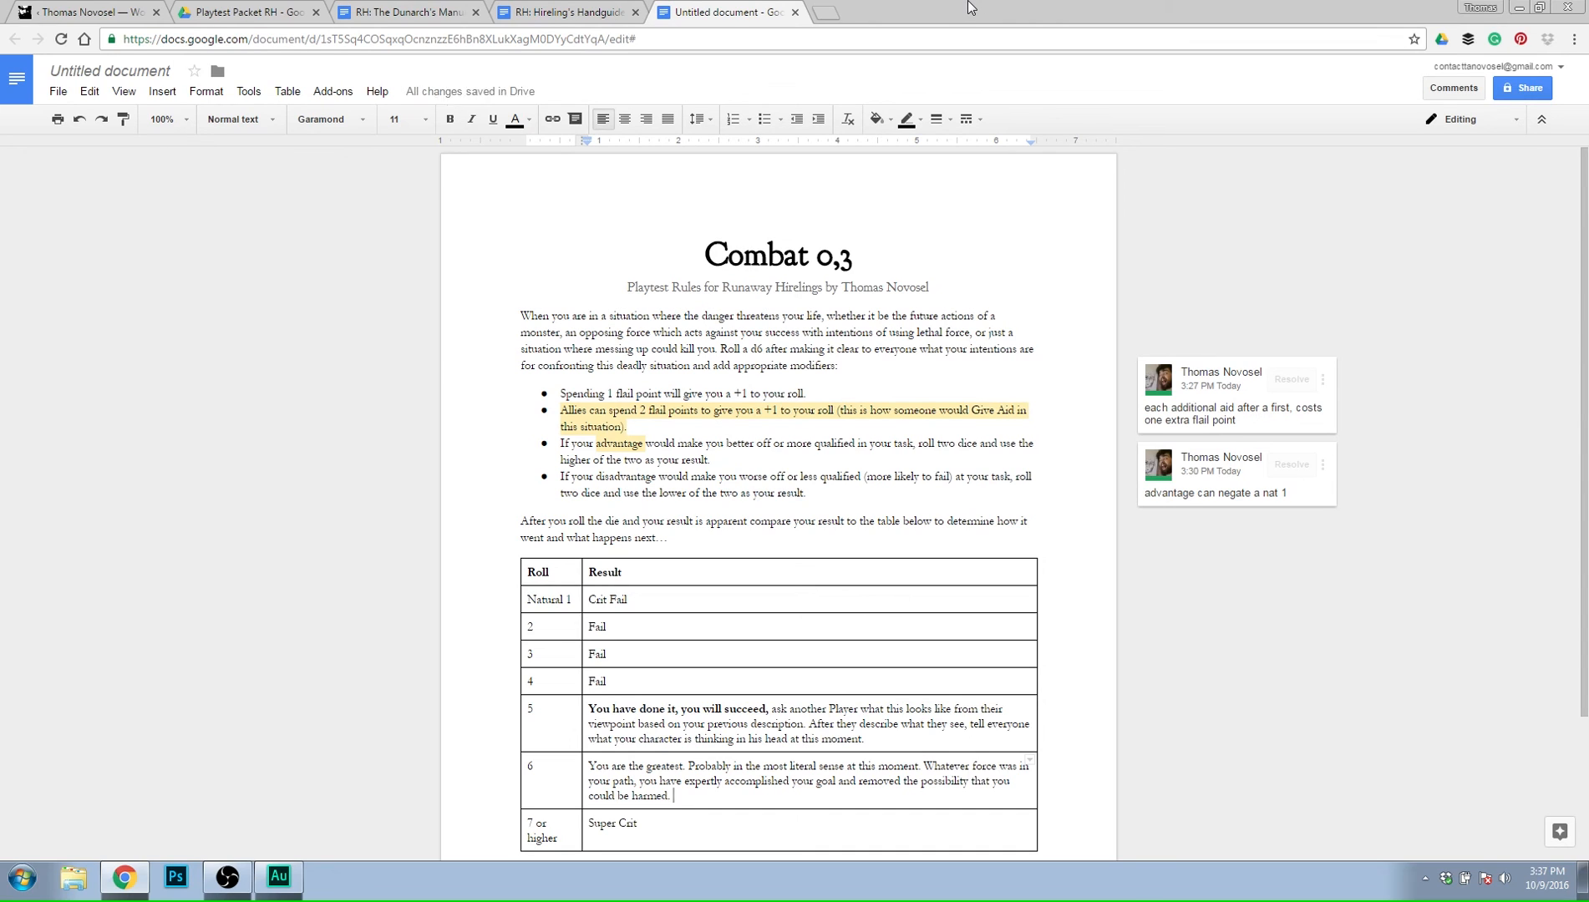
Start a new sentence in the result for roll 6 with "Have everyone around the table make a quick comment on this".
text(Tell every)
key(BackSpace)
key(BackSpace)
key(BackSpace)
key(BackSpace)
key(BackSpace)
key(BackSpace)
key(BackSpace)
key(BackSpace)
key(BackSpace)
key(BackSpace)
text(Have everyone )
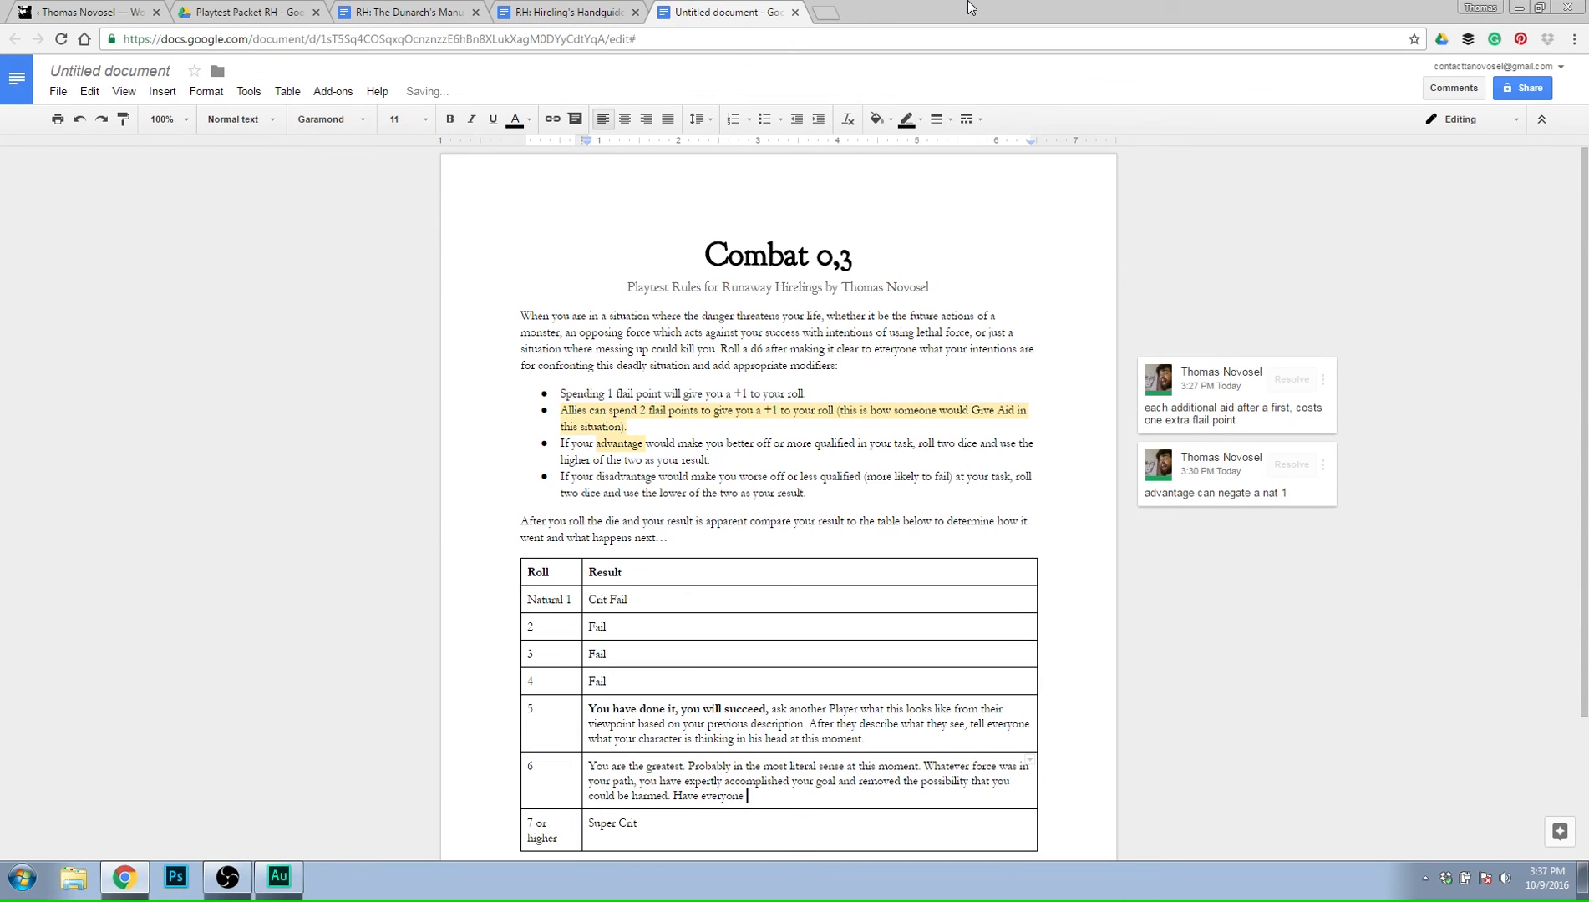
text(around the table make a quick comment on th)
key(Menu)
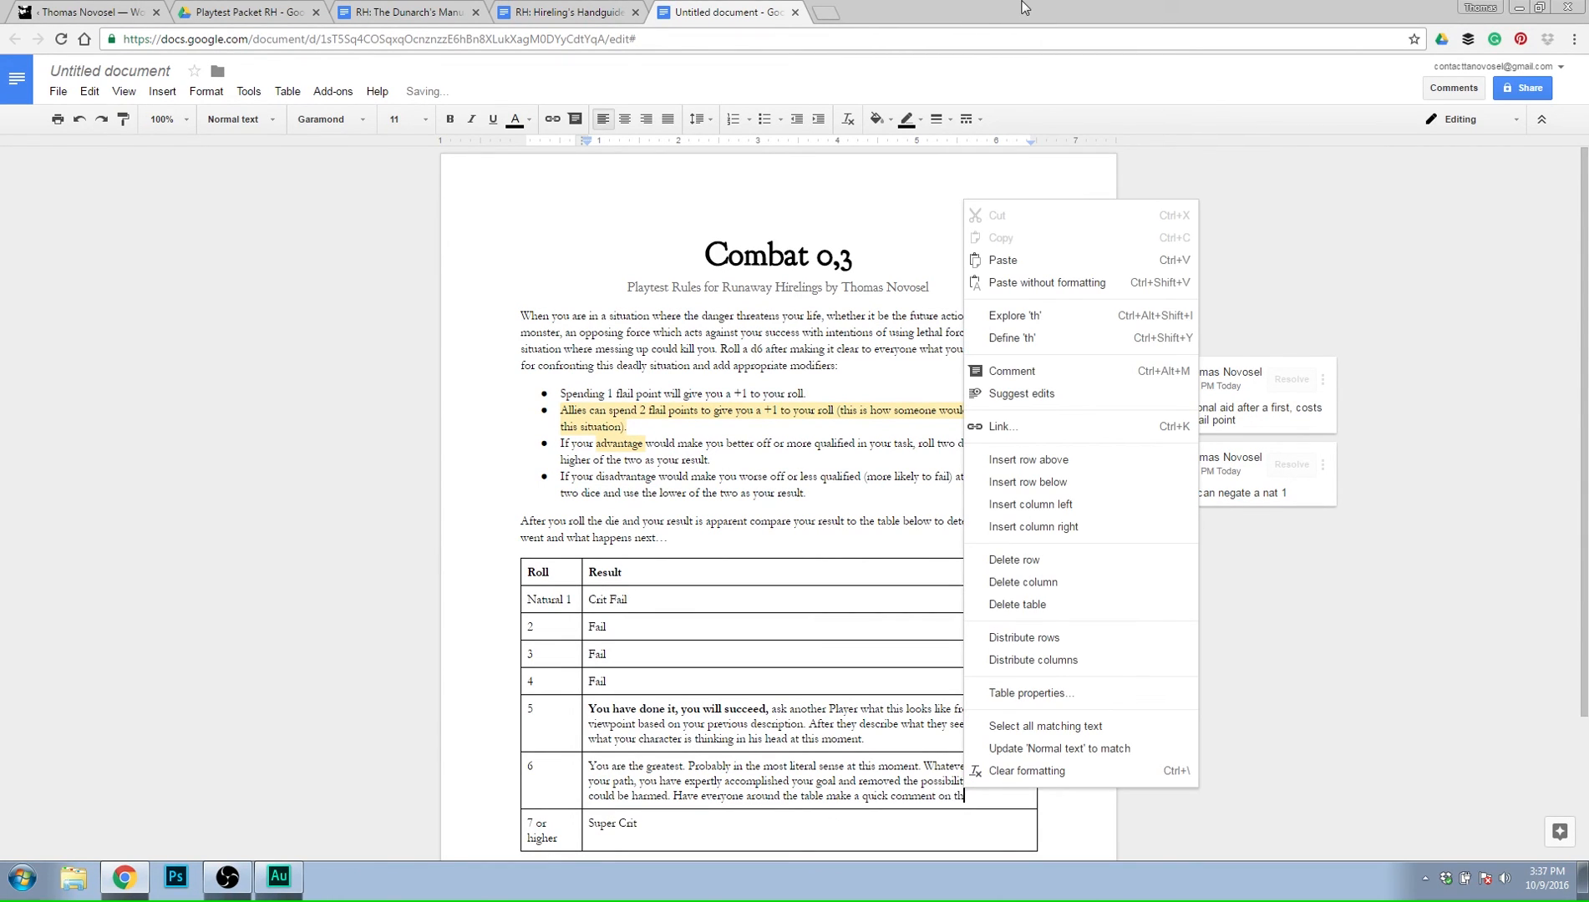
click(991, 799)
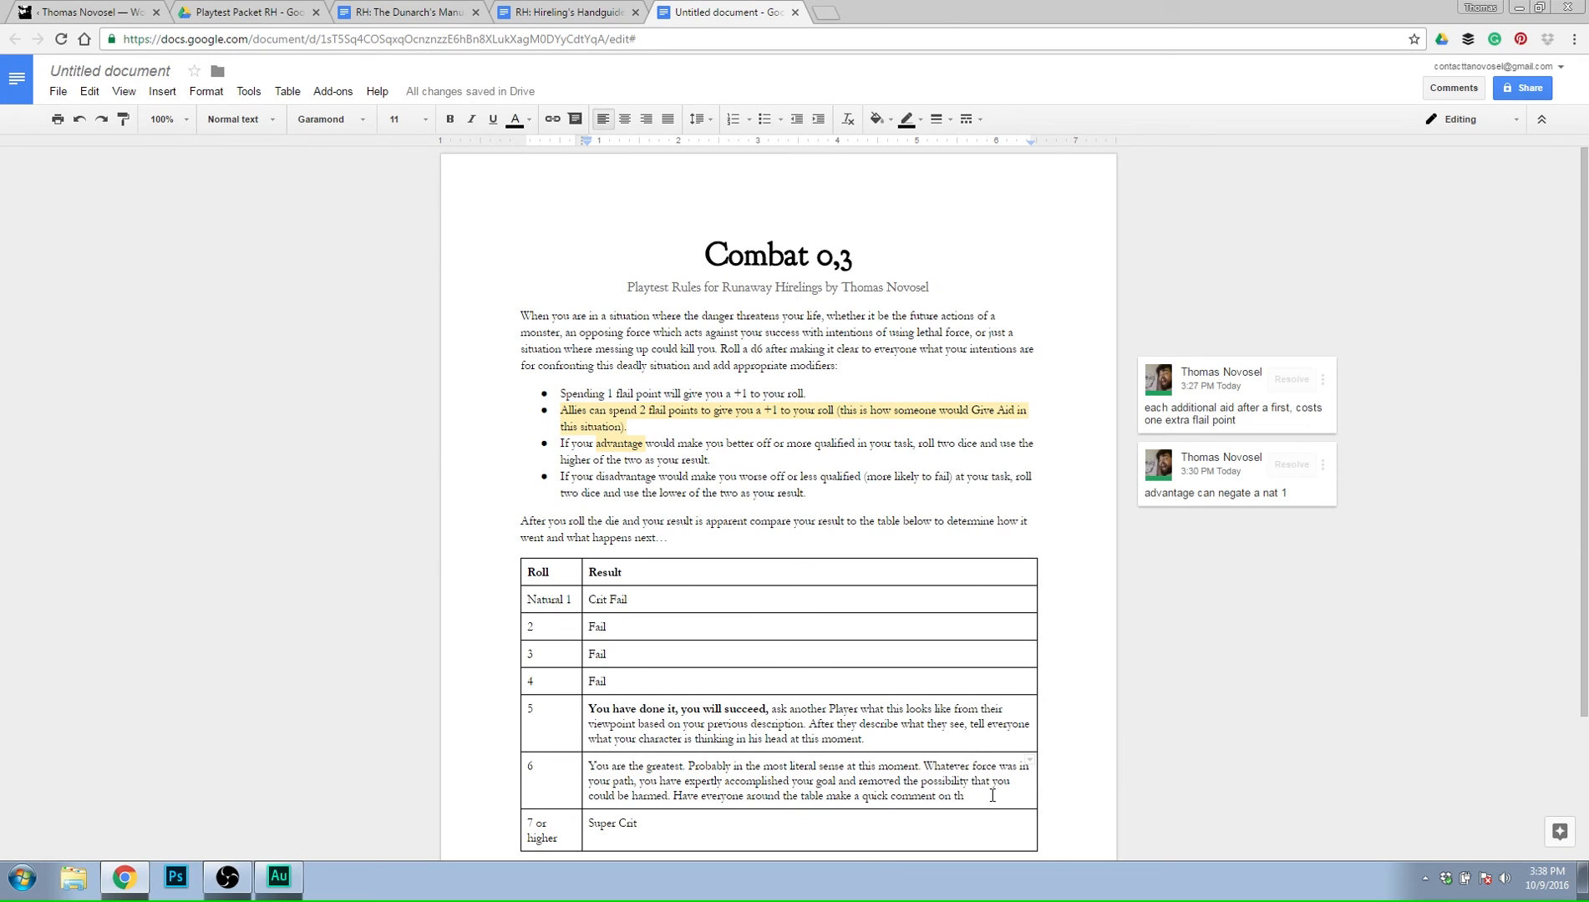
text(is)
text( spectab)
text(le, almost)
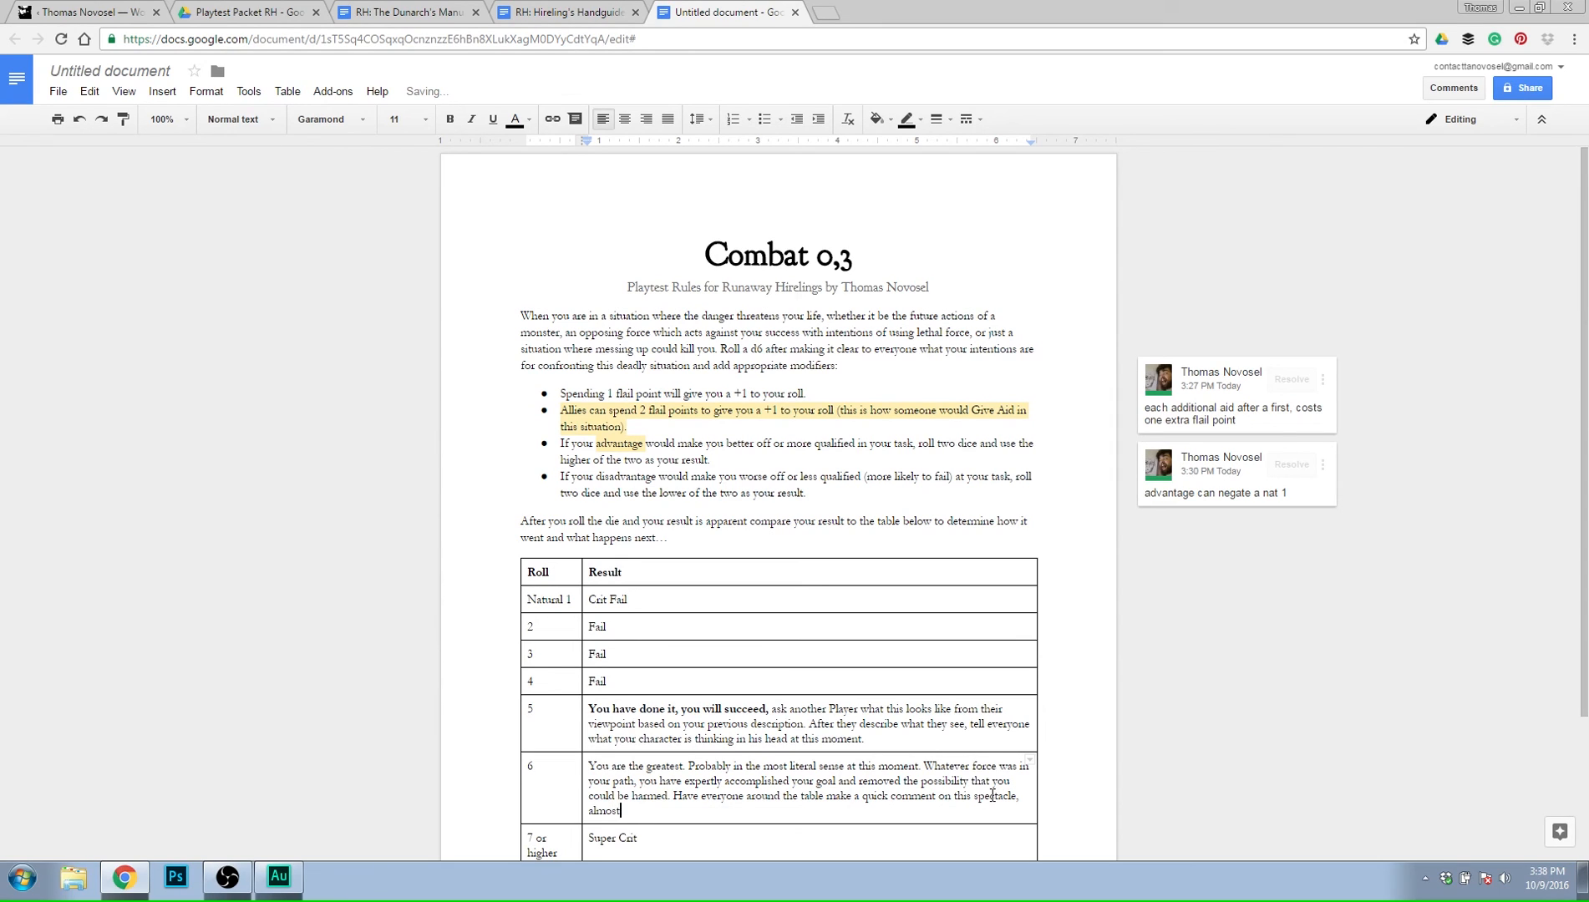
text( like a)
Try continuing the roll 6 sentence with "spectacle, almost like a", and erase the part after "spectacle".
text(r)
key(BackSpace)
key(BackSpace)
key(BackSpace)
key(BackSpace)
key(BackSpace)
key(BackSpace)
key(BackSpace)
key(BackSpace)
key(BackSpace)
key(BackSpace)
key(BackSpace)
key(BackSpace)
key(BackSpace)
key(BackSpace)
key(BackSpace)
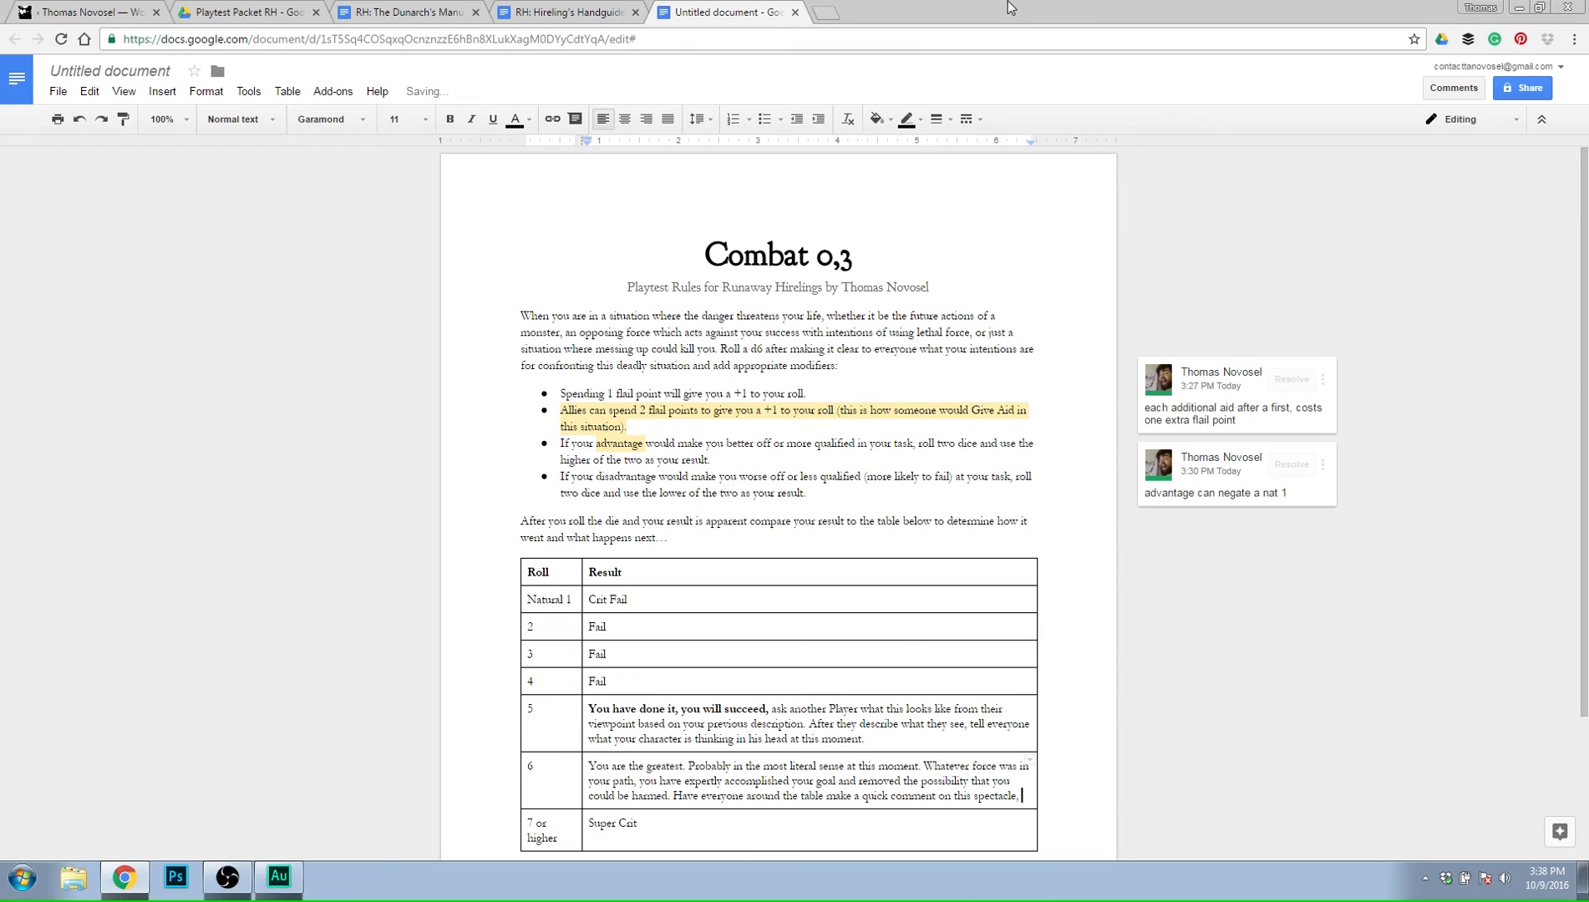
key(BackSpace)
key(BackSpace)
Try "as if they were in private and after the dungeon is" after "spectacle", and erase the sentence back to "this".
text(as if the)
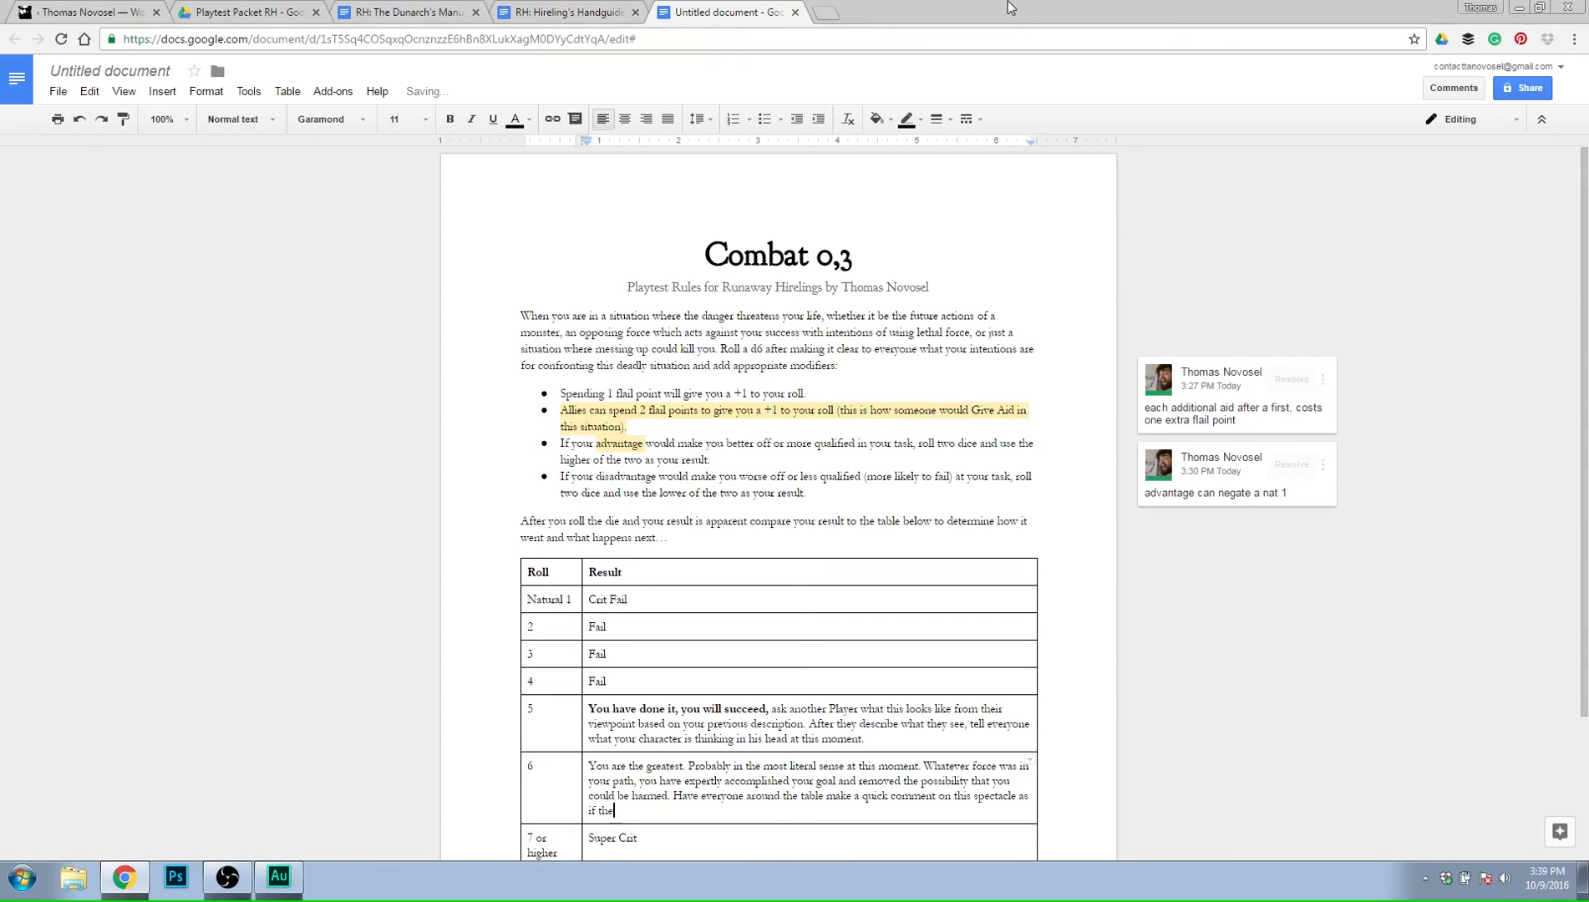
text(y were in private and after the dungeon is)
key(BackSpace)
key(BackSpace)
key(BackSpace)
key(BackSpace)
key(BackSpace)
key(BackSpace)
key(BackSpace)
key(BackSpace)
key(BackSpace)
key(BackSpace)
key(BackSpace)
key(BackSpace)
key(BackSpace)
key(BackSpace)
key(BackSpace)
key(BackSpace)
key(BackSpace)
key(BackSpace)
key(BackSpace)
key(BackSpace)
key(BackSpace)
key(BackSpace)
key(BackSpace)
key(BackSpace)
key(BackSpace)
key(BackSpace)
key(BackSpace)
key(BackSpace)
key(BackSpace)
key(BackSpace)
key(BackSpace)
key(BackSpace)
key(BackSpace)
key(BackSpace)
key(BackSpace)
key(BackSpace)
key(BackSpace)
key(BackSpace)
key(BackSpace)
key(BackSpace)
key(BackSpace)
key(BackSpace)
key(BackSpace)
key(BackSpace)
key(BackSpace)
key(BackSpace)
key(BackSpace)
key(BackSpace)
key(BackSpace)
key(BackSpace)
key(BackSpace)
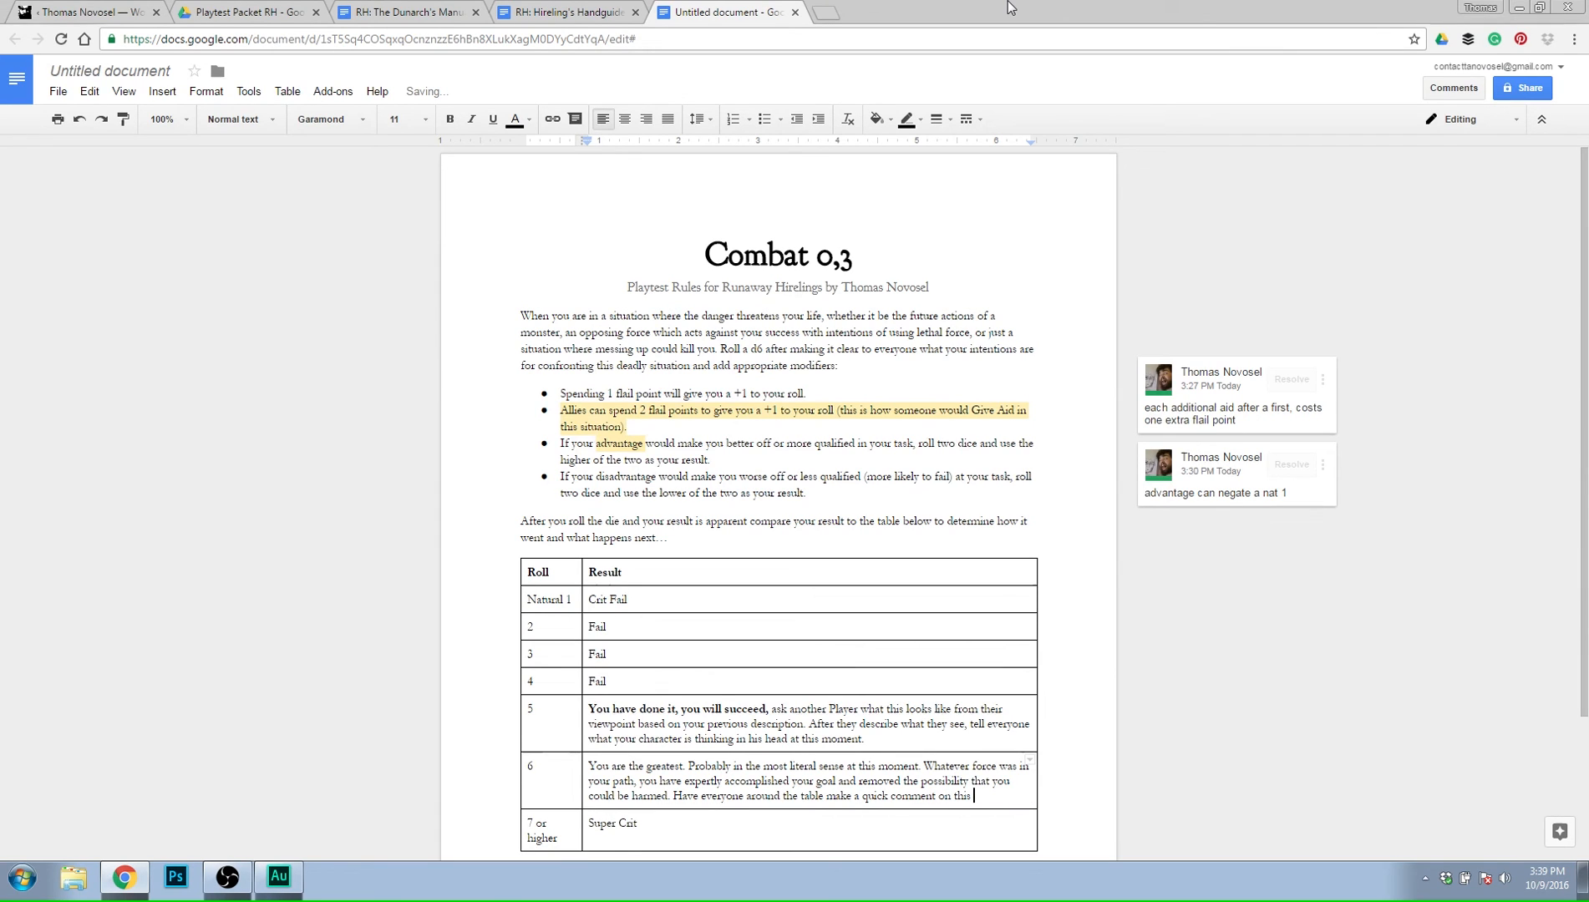
Continue the roll 6 sentence after "quick comment on this" with "series of events".
text(eries of events)
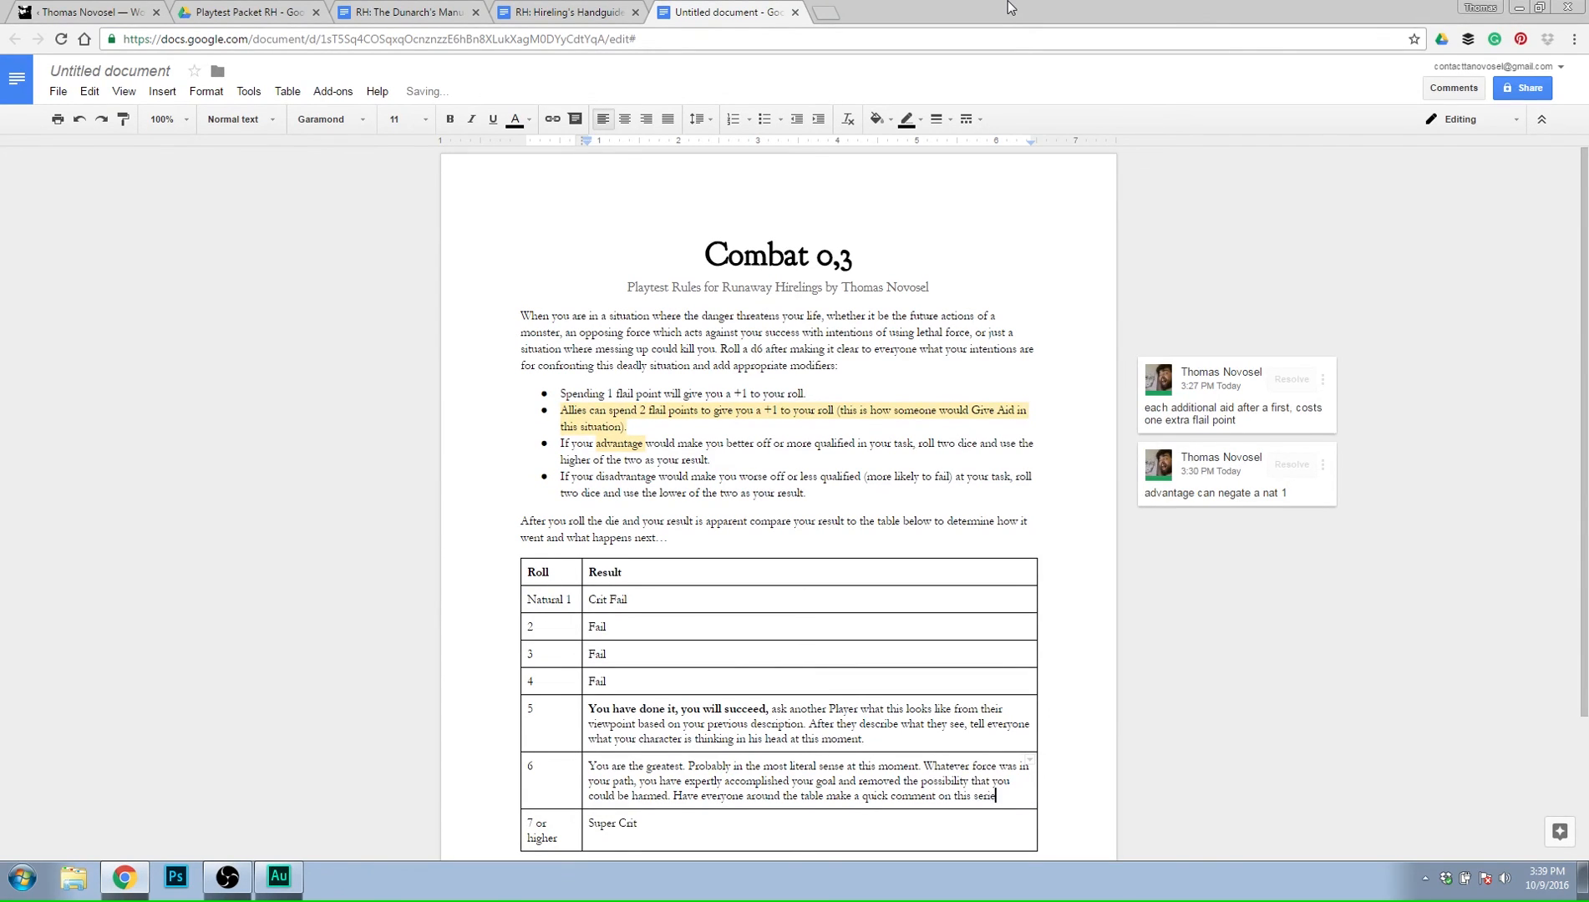
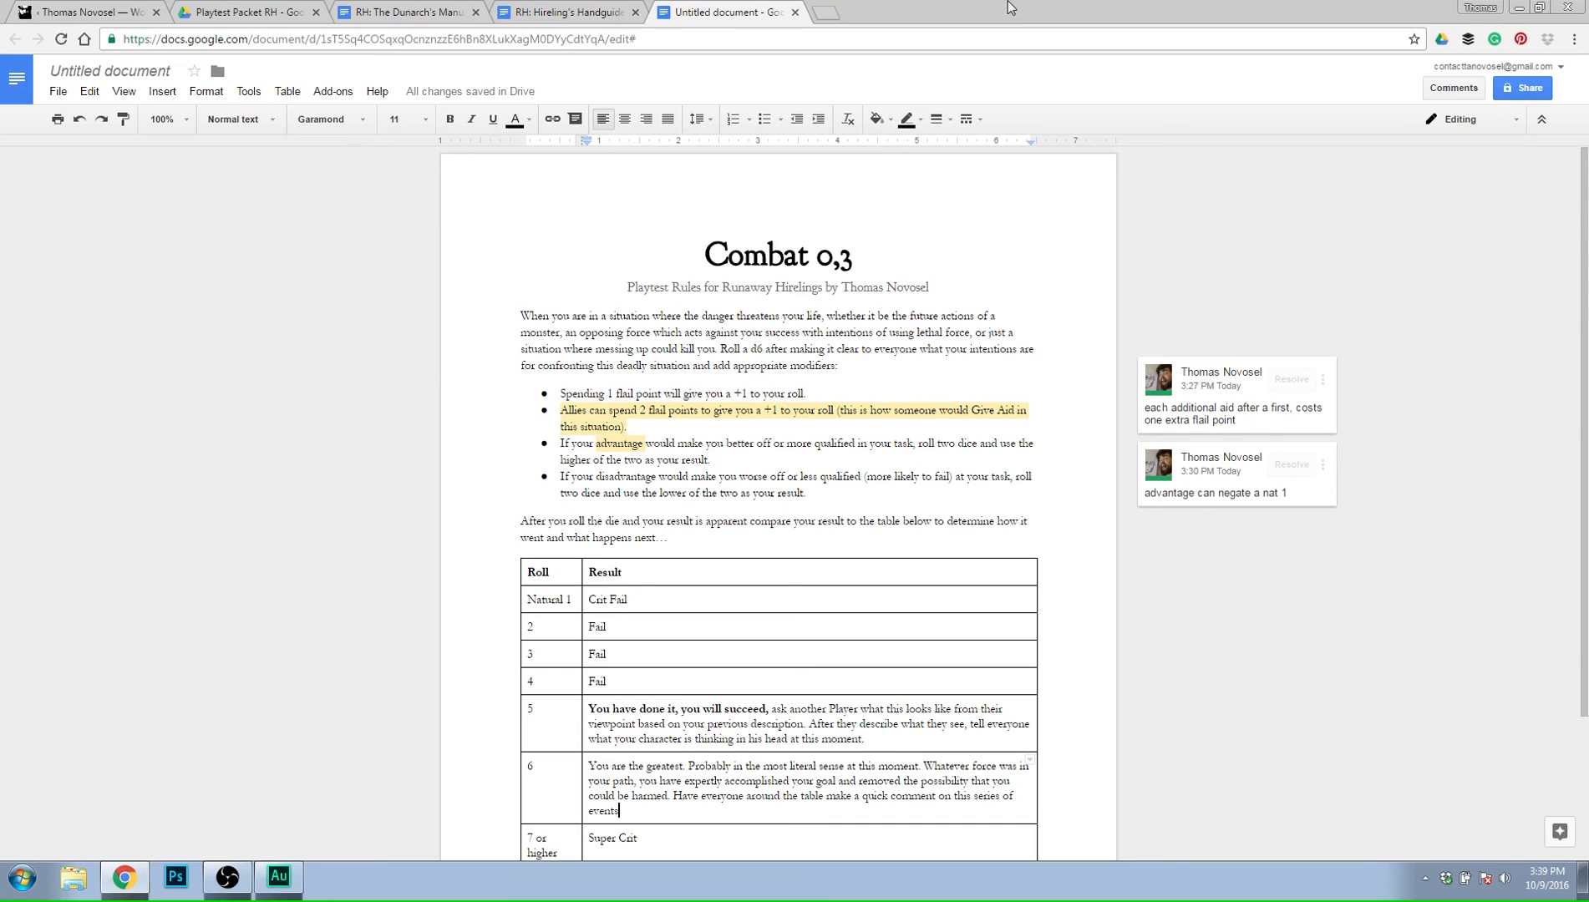
Complete the roll 6 sentence with "as if they were alone and after the adventure was over.".
text(as if they were)
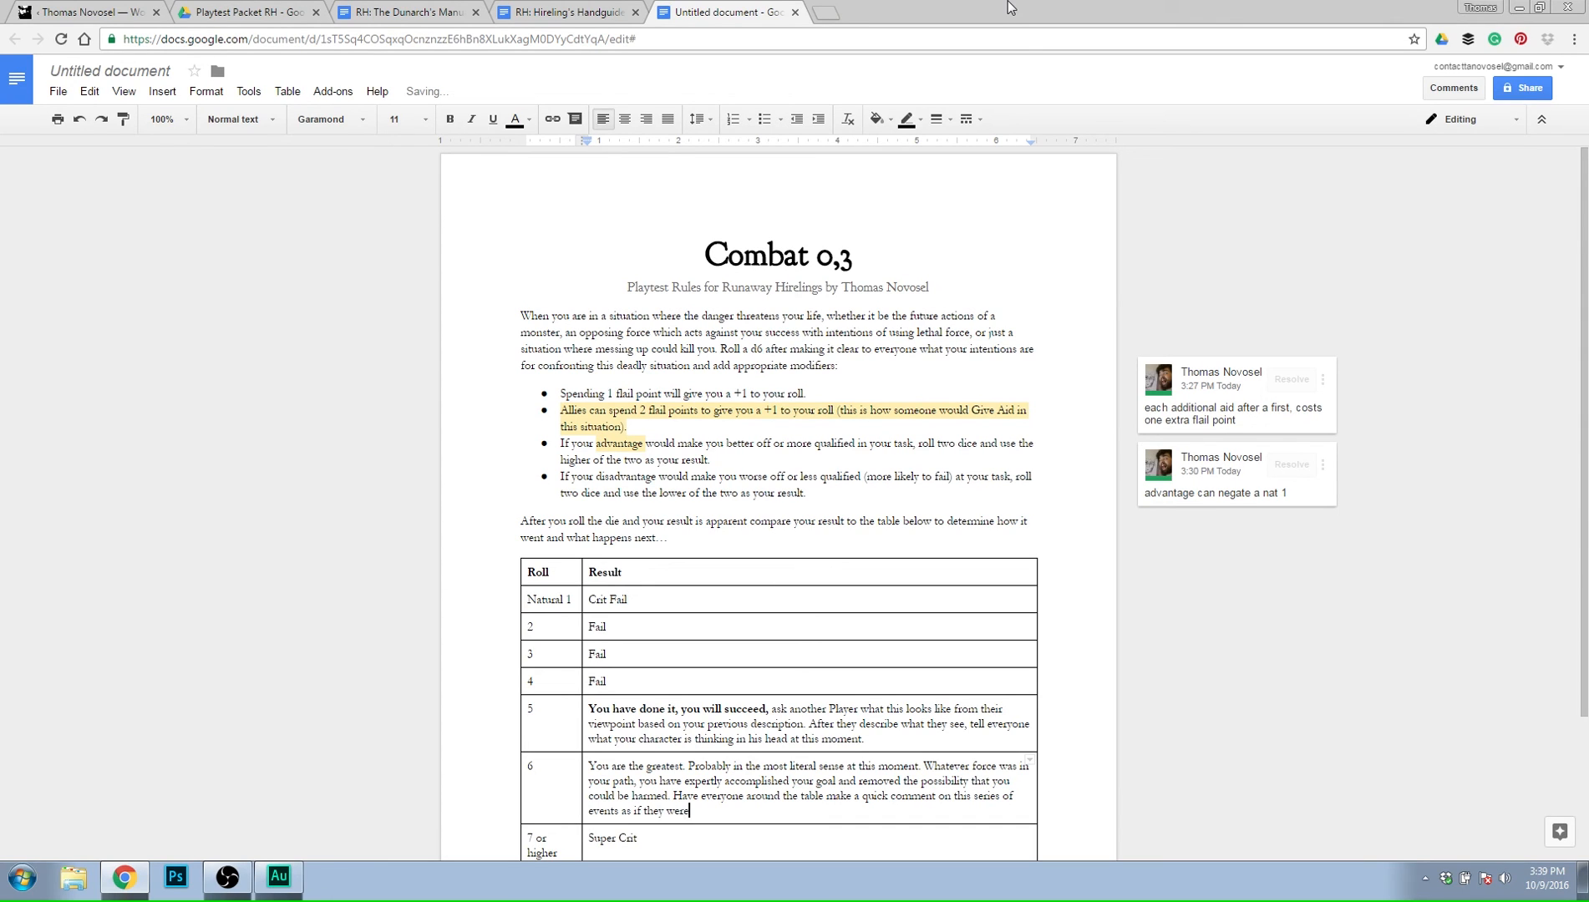
text( alone and)
key(BackSpace)
key(BackSpace)
key(BackSpace)
key(BackSpace)
text(remarking on it)
key(BackSpace)
key(BackSpace)
key(BackSpace)
key(BackSpace)
key(BackSpace)
key(BackSpace)
key(BackSpace)
key(BackSpace)
key(BackSpace)
key(BackSpace)
key(BackSpace)
key(BackSpace)
key(BackSpace)
key(BackSpace)
key(BackSpace)
text(and after the adventure was over.)
Replace "everyone" with "every Players Characters" before "around the table" in the roll 6 result.
key(Up)
key(Left)
key(Left)
key(Left)
key(Left)
key(Left)
key(Left)
key(Left)
key(Left)
key(Left)
key(Left)
key(Left)
key(Left)
key(Left)
key(Left)
key(Left)
key(Left)
key(Left)
key(Left)
key(Left)
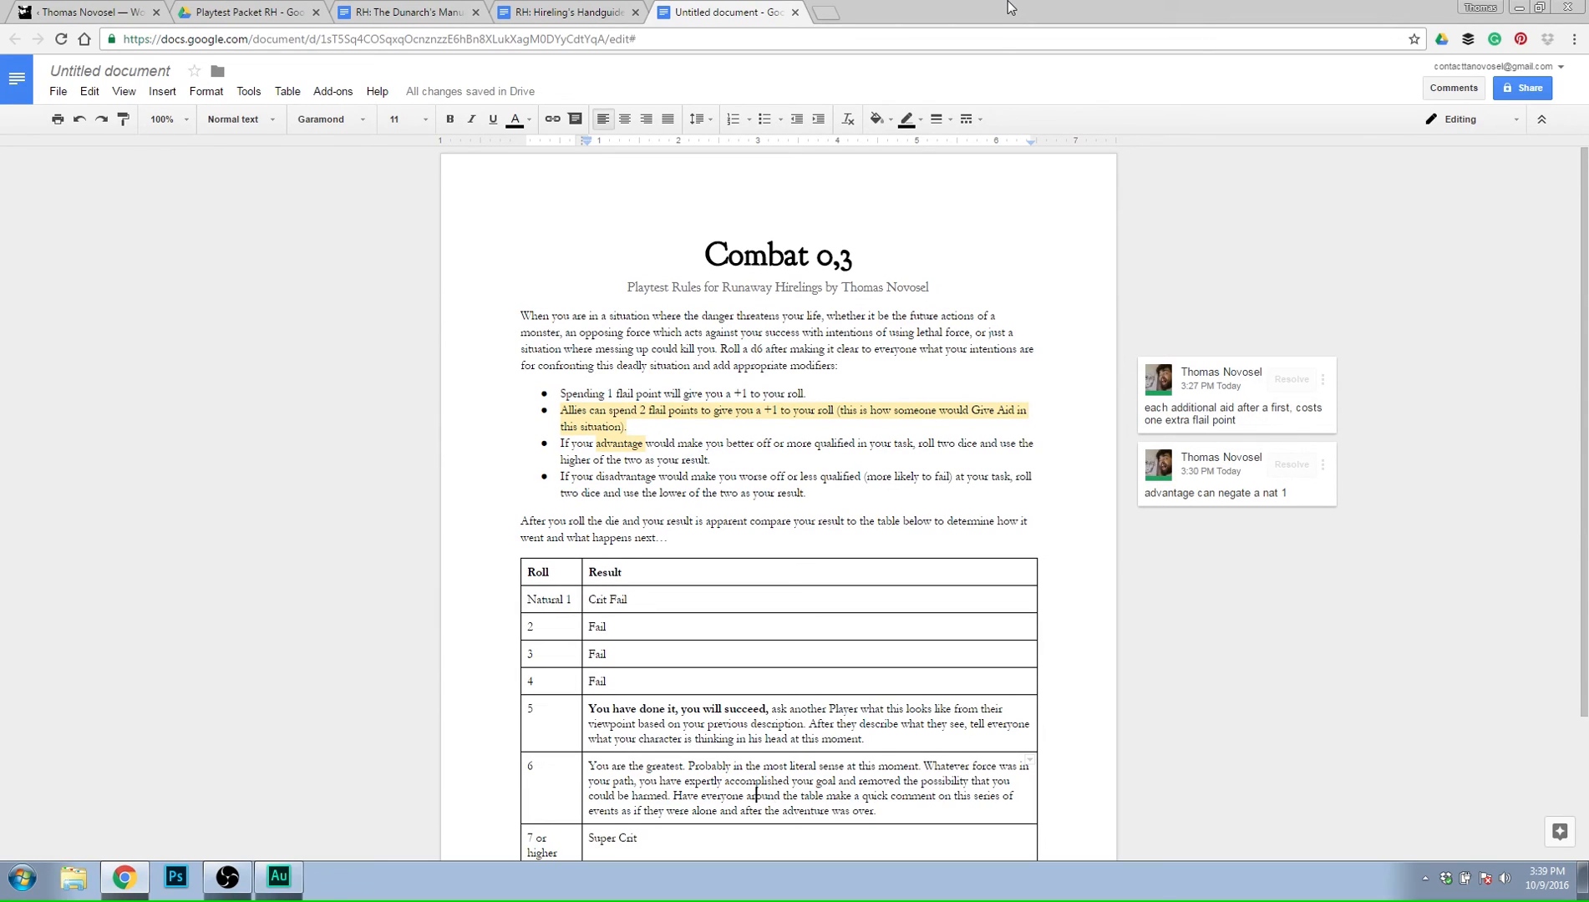
text(s characters)
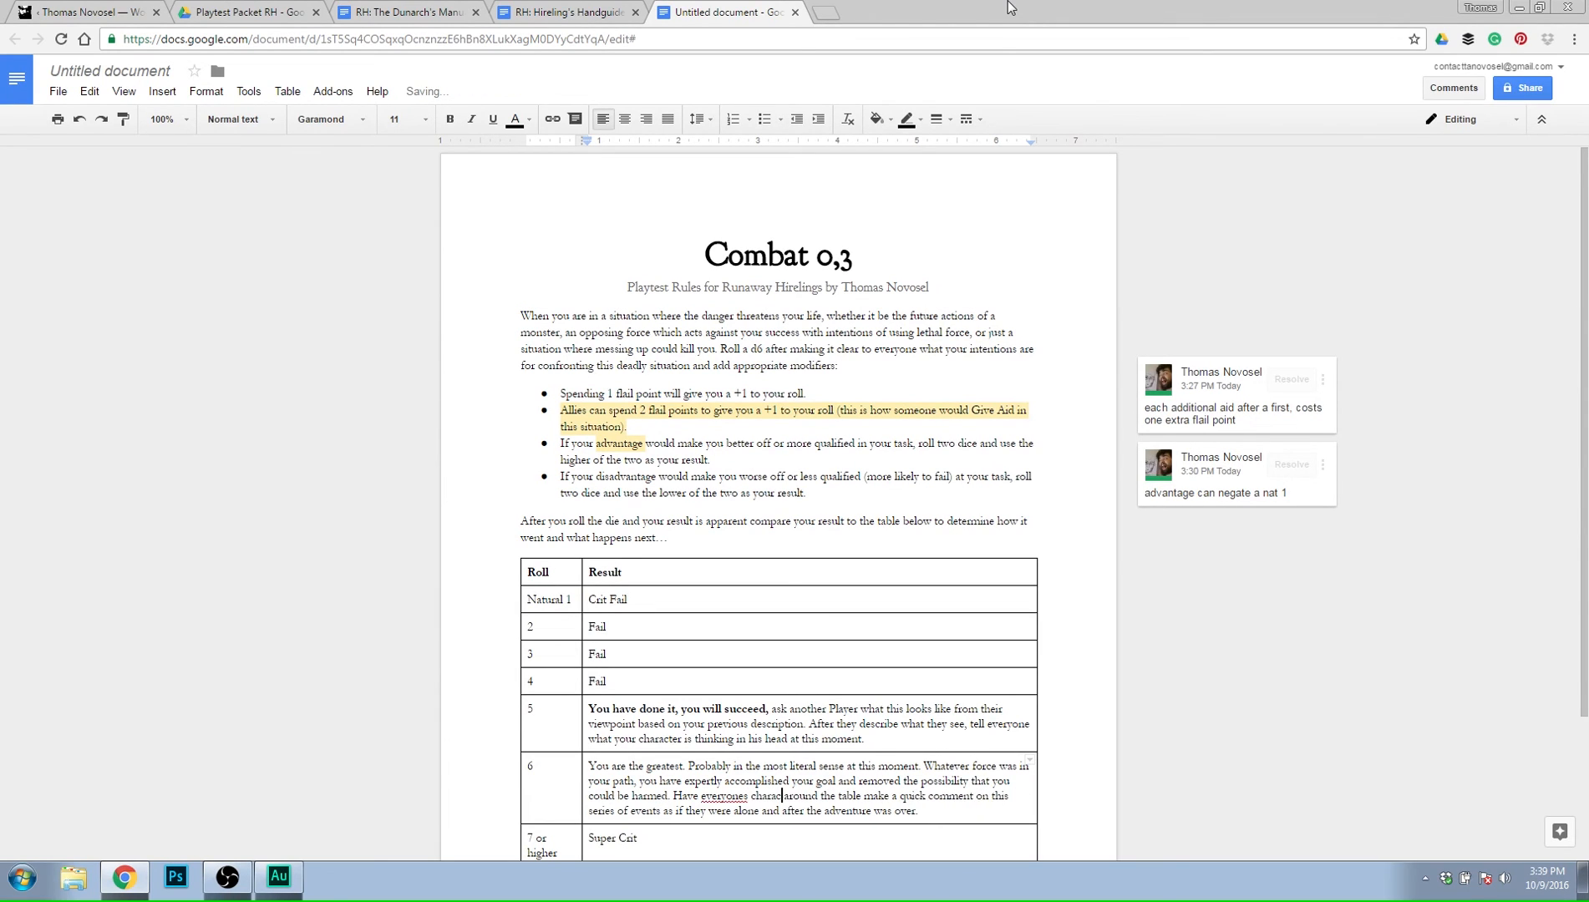
key(BackSpace)
key(BackSpace)
key(BackSpace)
key(BackSpace)
key(BackSpace)
key(BackSpace)
key(BackSpace)
key(BackSpace)
key(BackSpace)
key(BackSpace)
key(BackSpace)
key(BackSpace)
key(BackSpace)
key(BackSpace)
key(BackSpace)
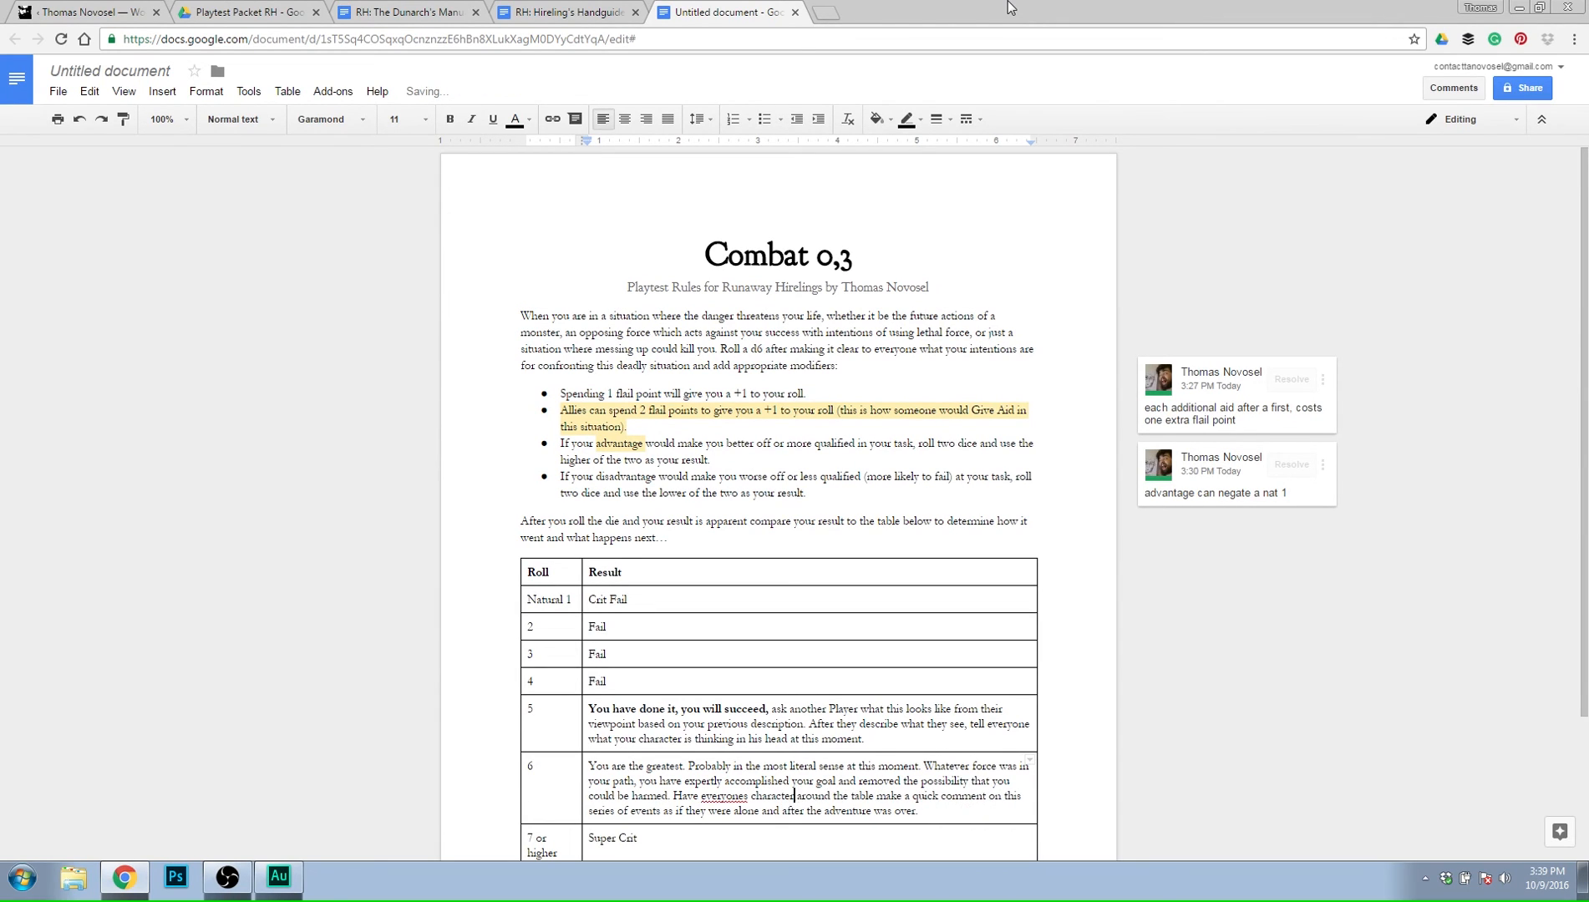
text(Players Cha)
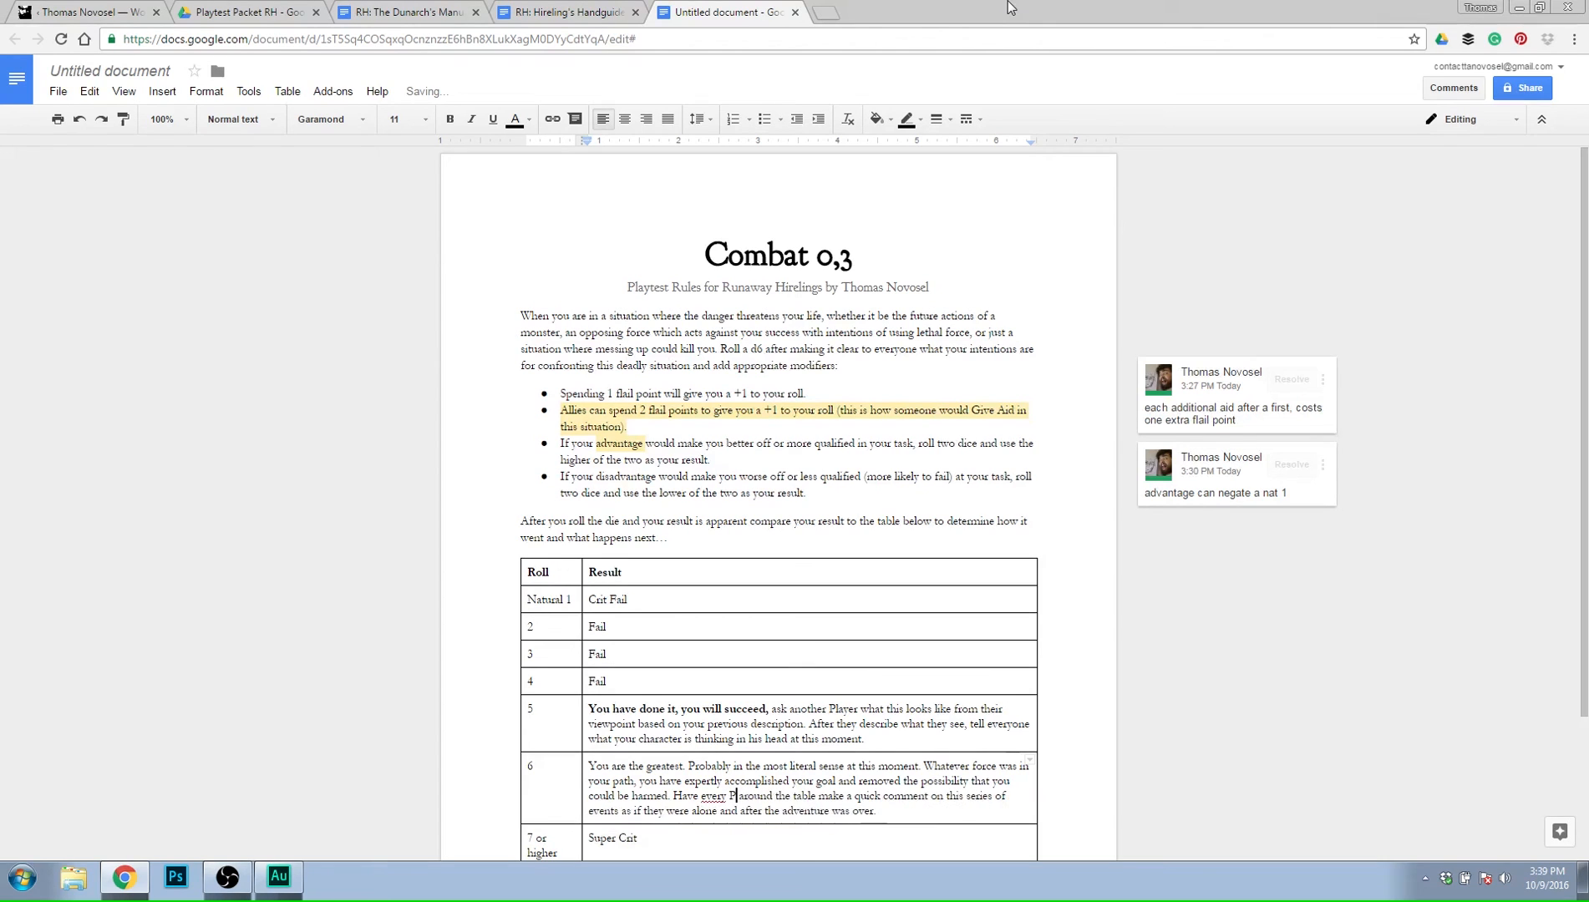
text(racters)
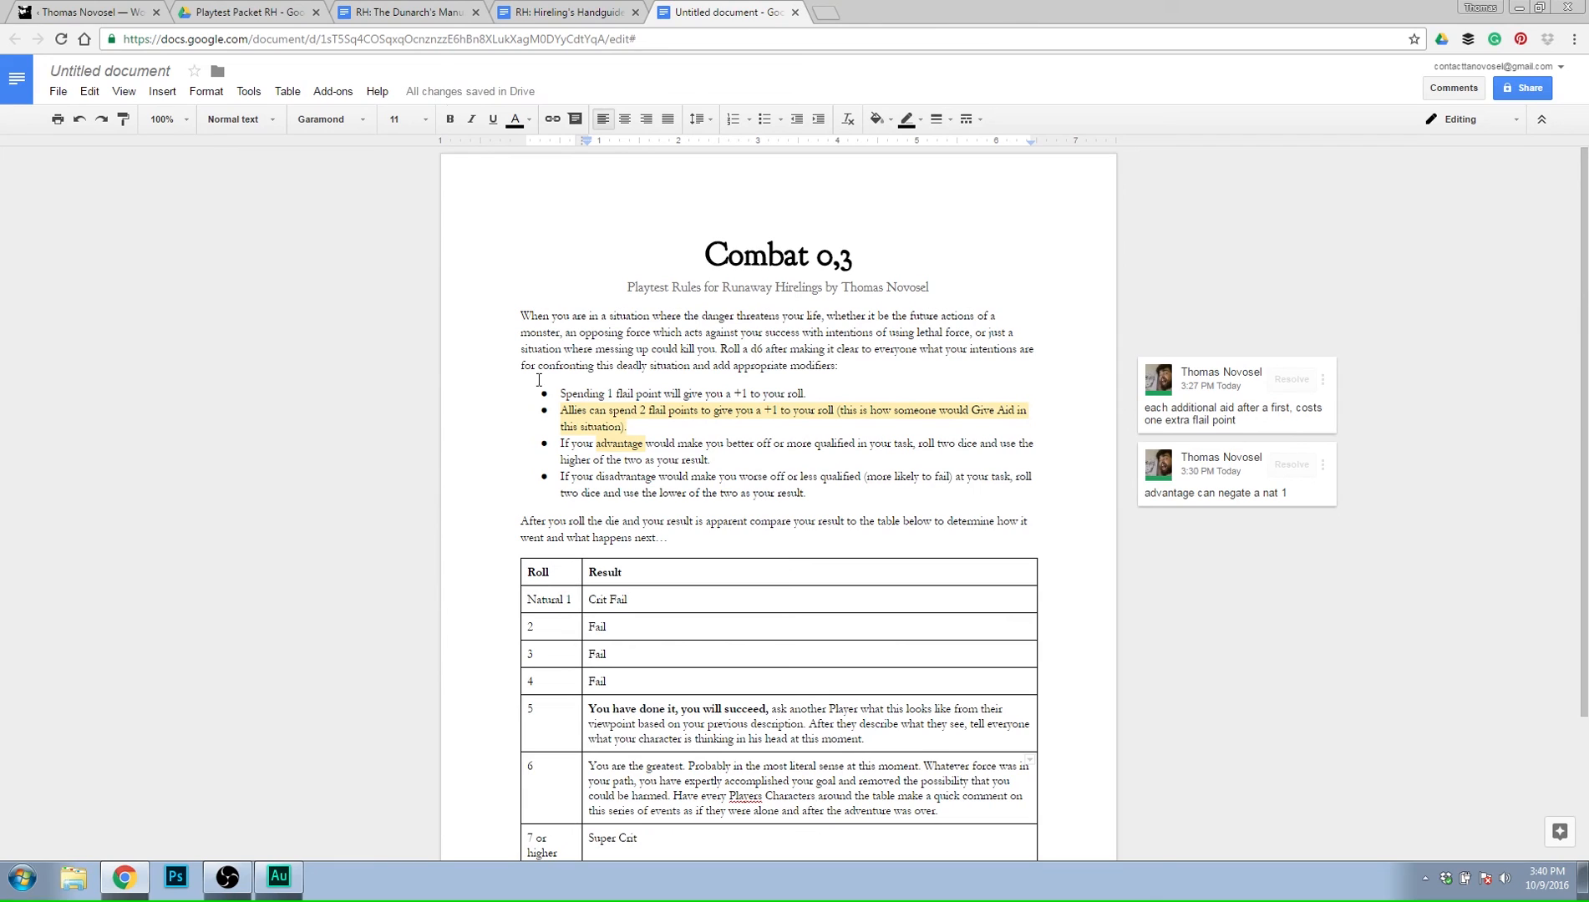
Correct "Players" to the suggested spelling "Player's" in the roll 6 result.
right_click(733, 795)
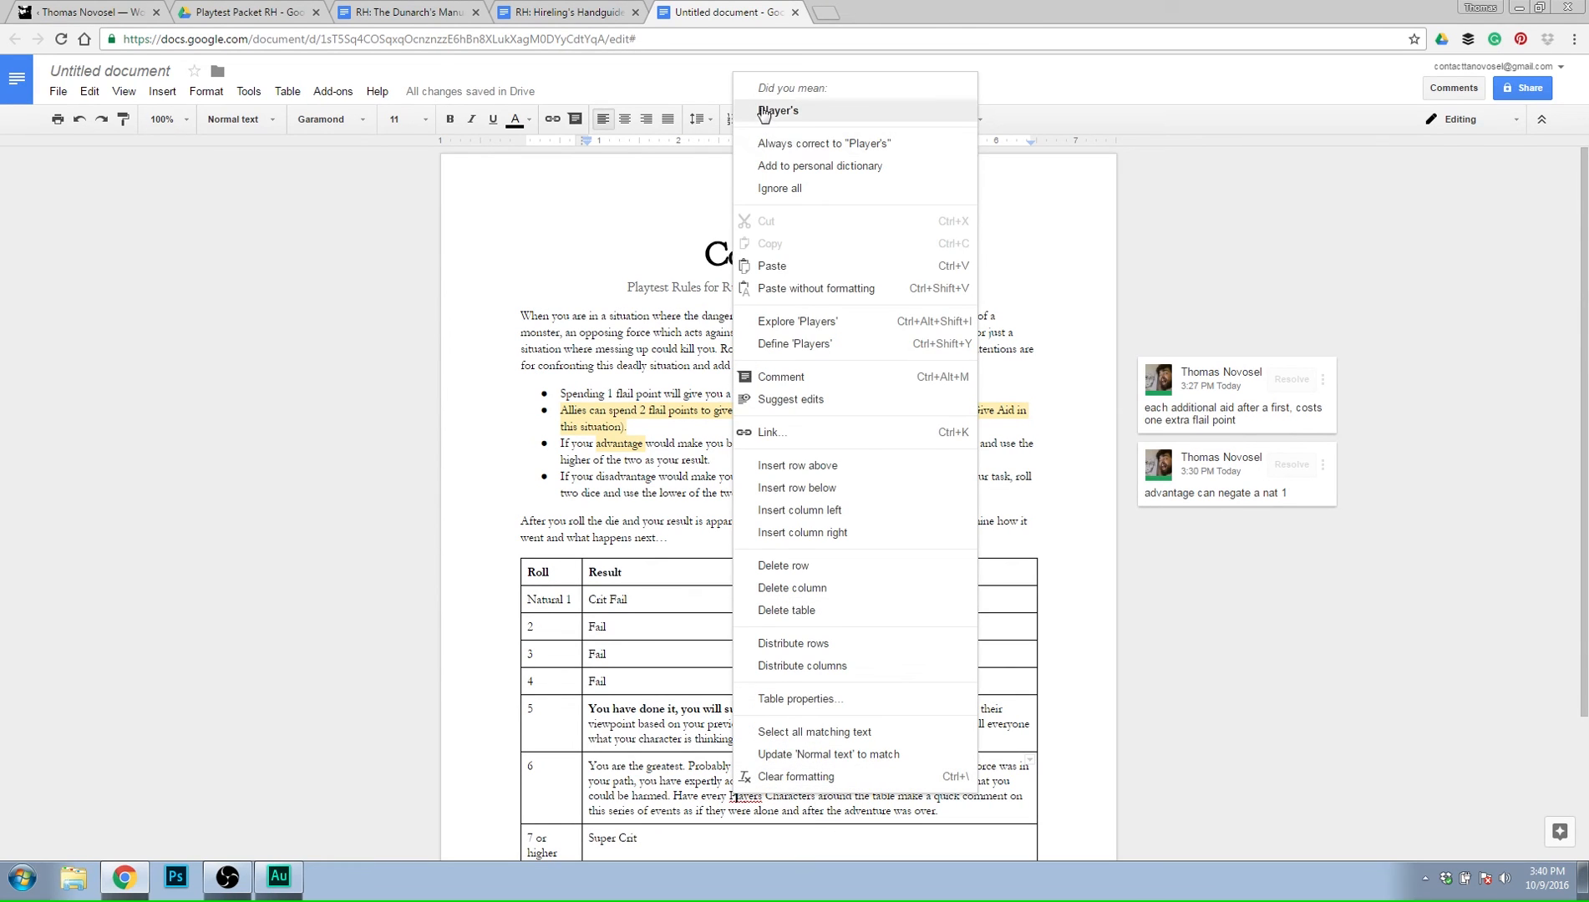
click(750, 113)
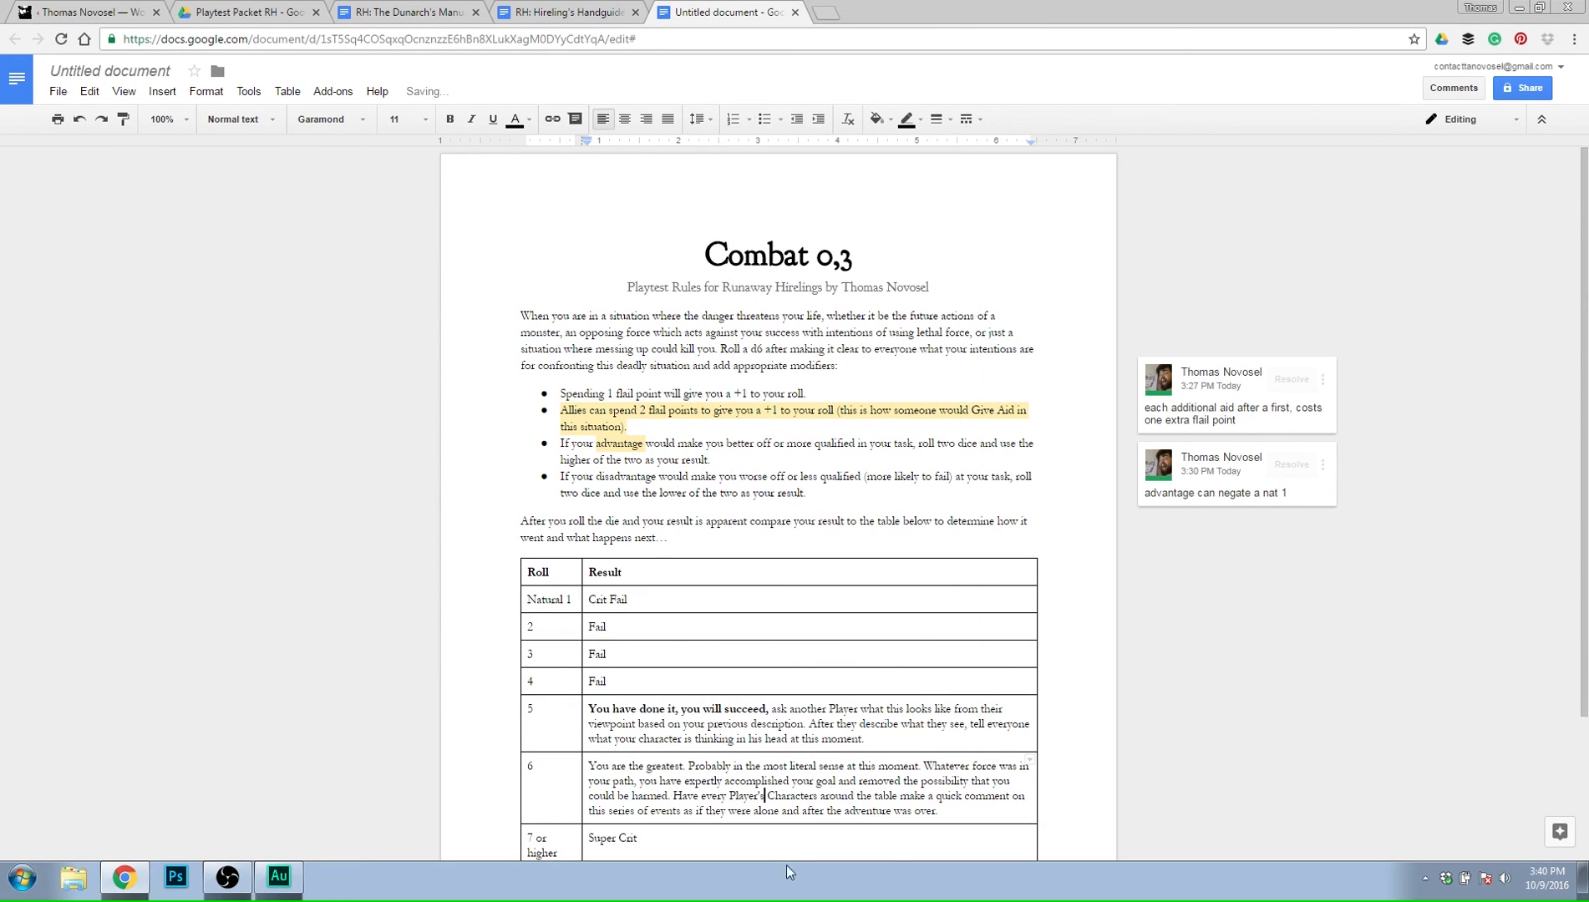
click(998, 811)
Make "You are the greatest. Probably in the most literal sense at this moment." bold in the roll 6 result.
scroll(844, 720, down, 2)
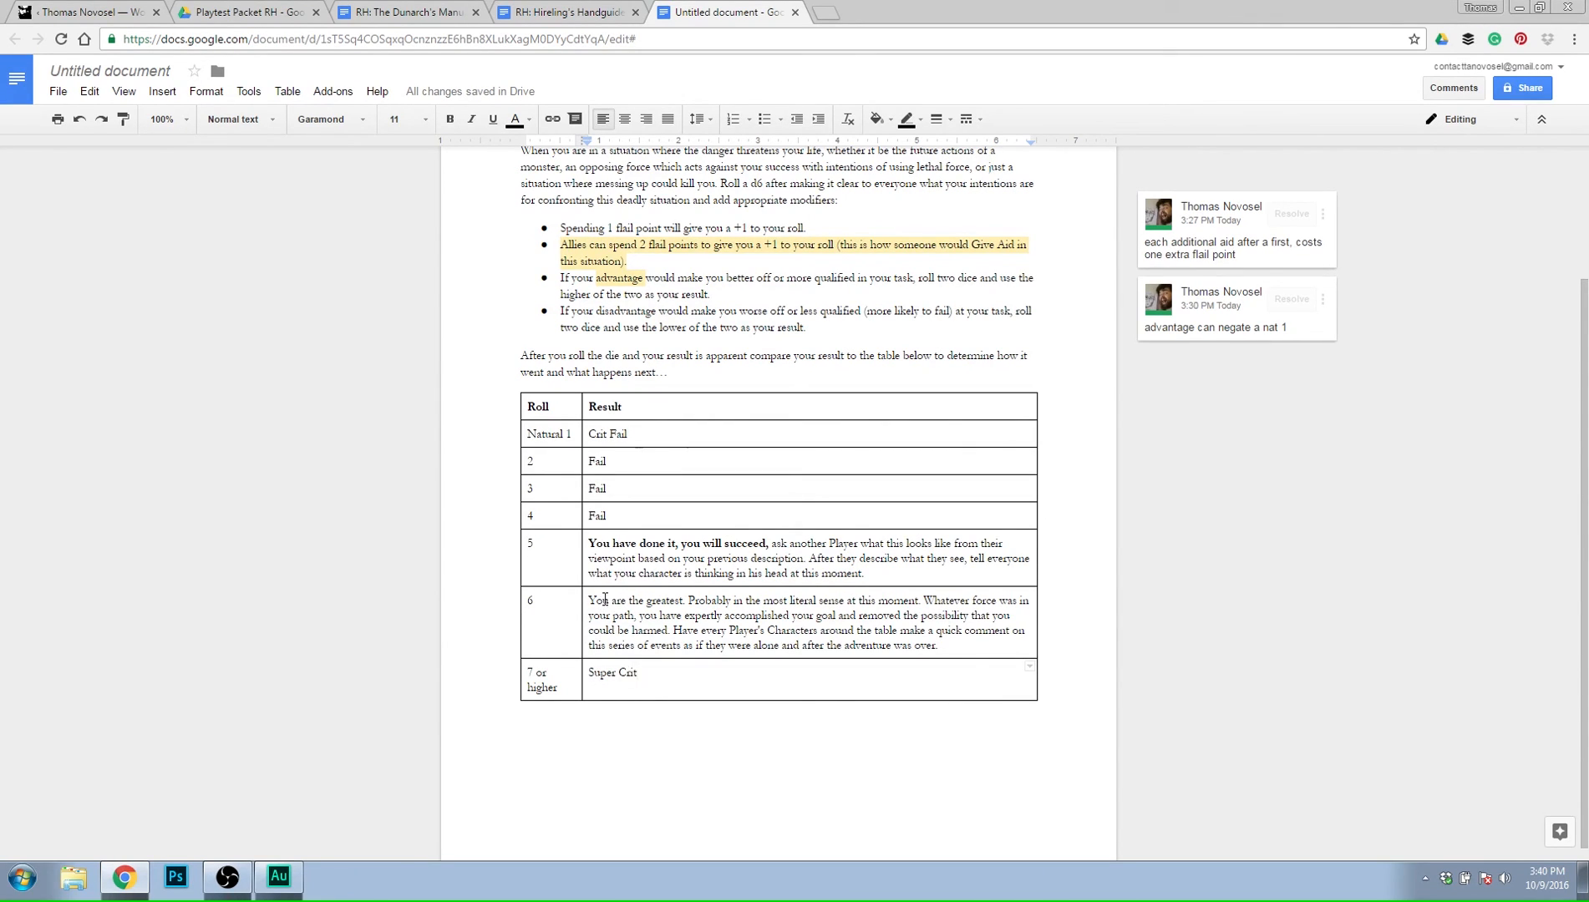
drag(588, 600, 921, 598)
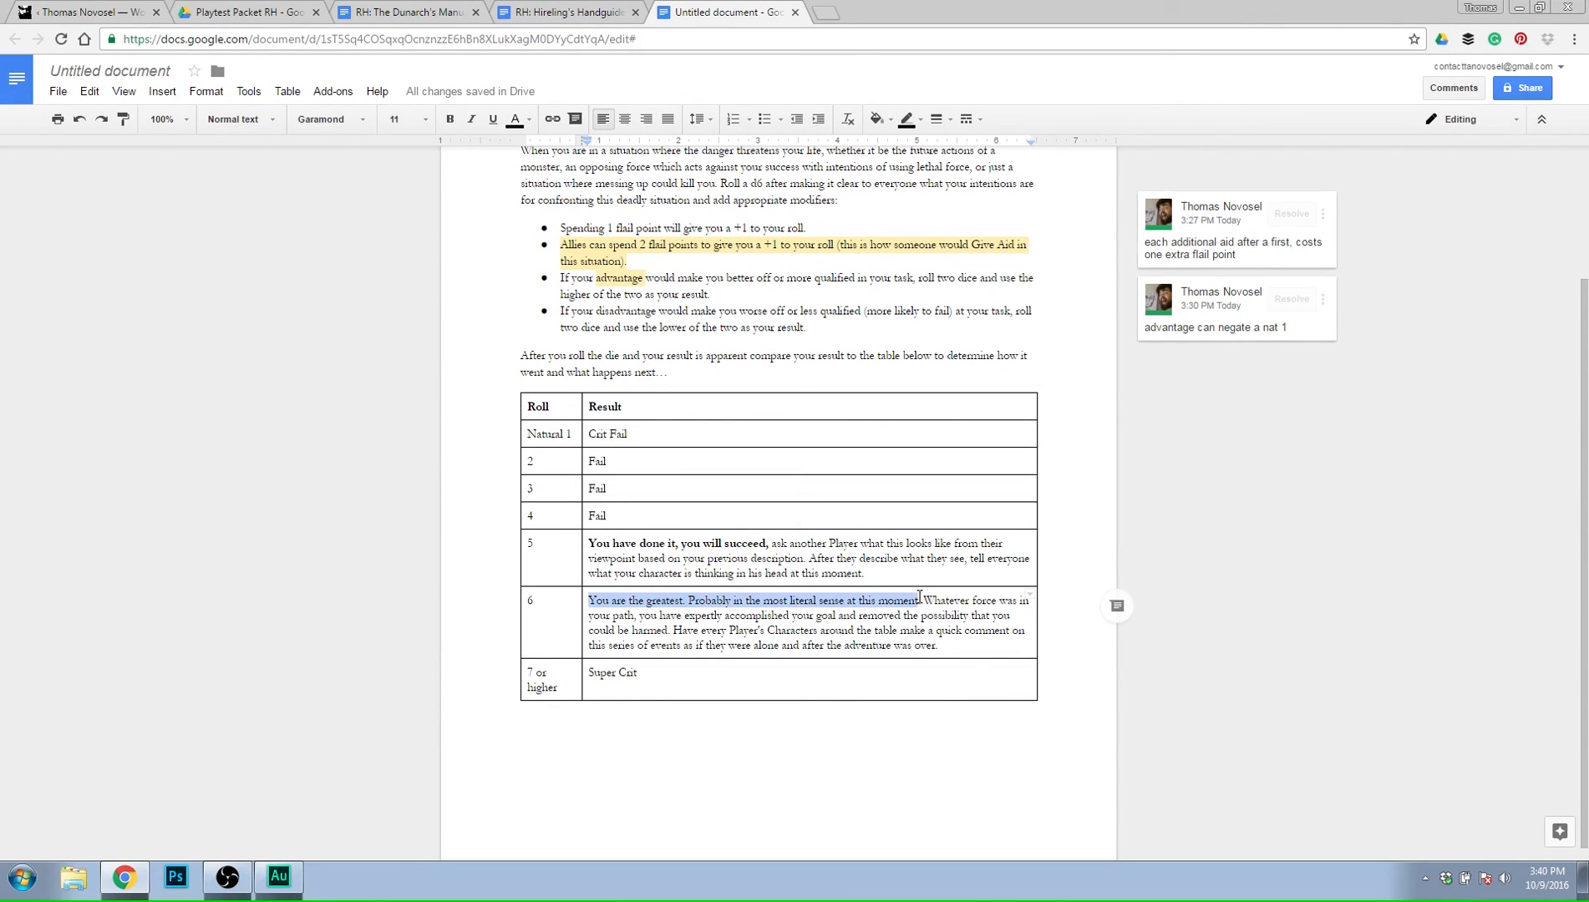
click(457, 126)
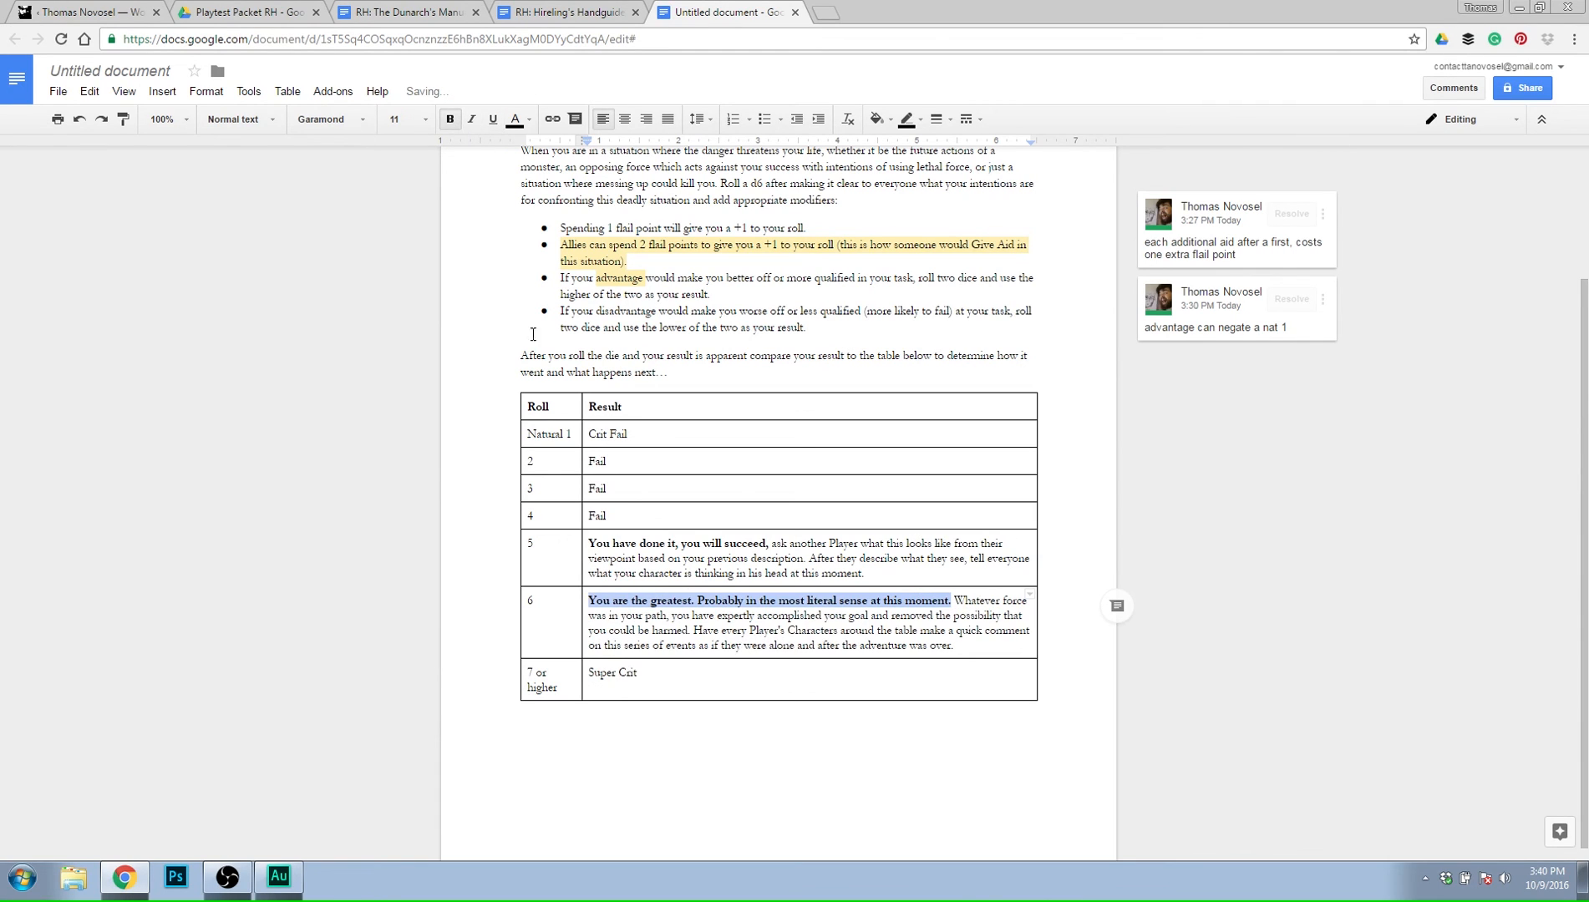
click(834, 681)
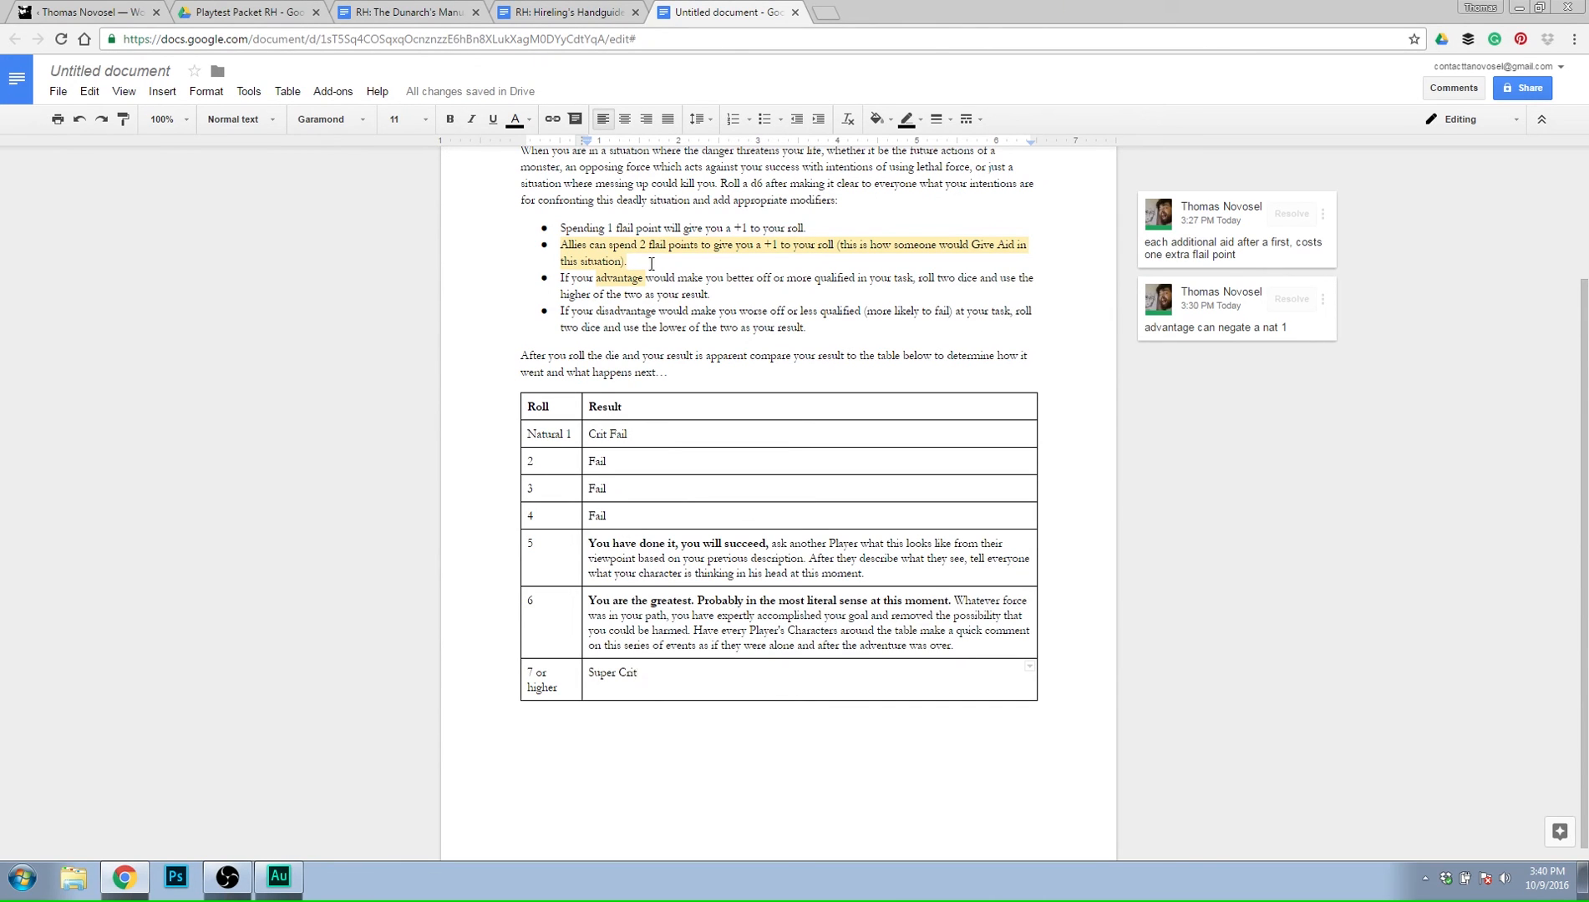
scroll(651, 264, up, 1)
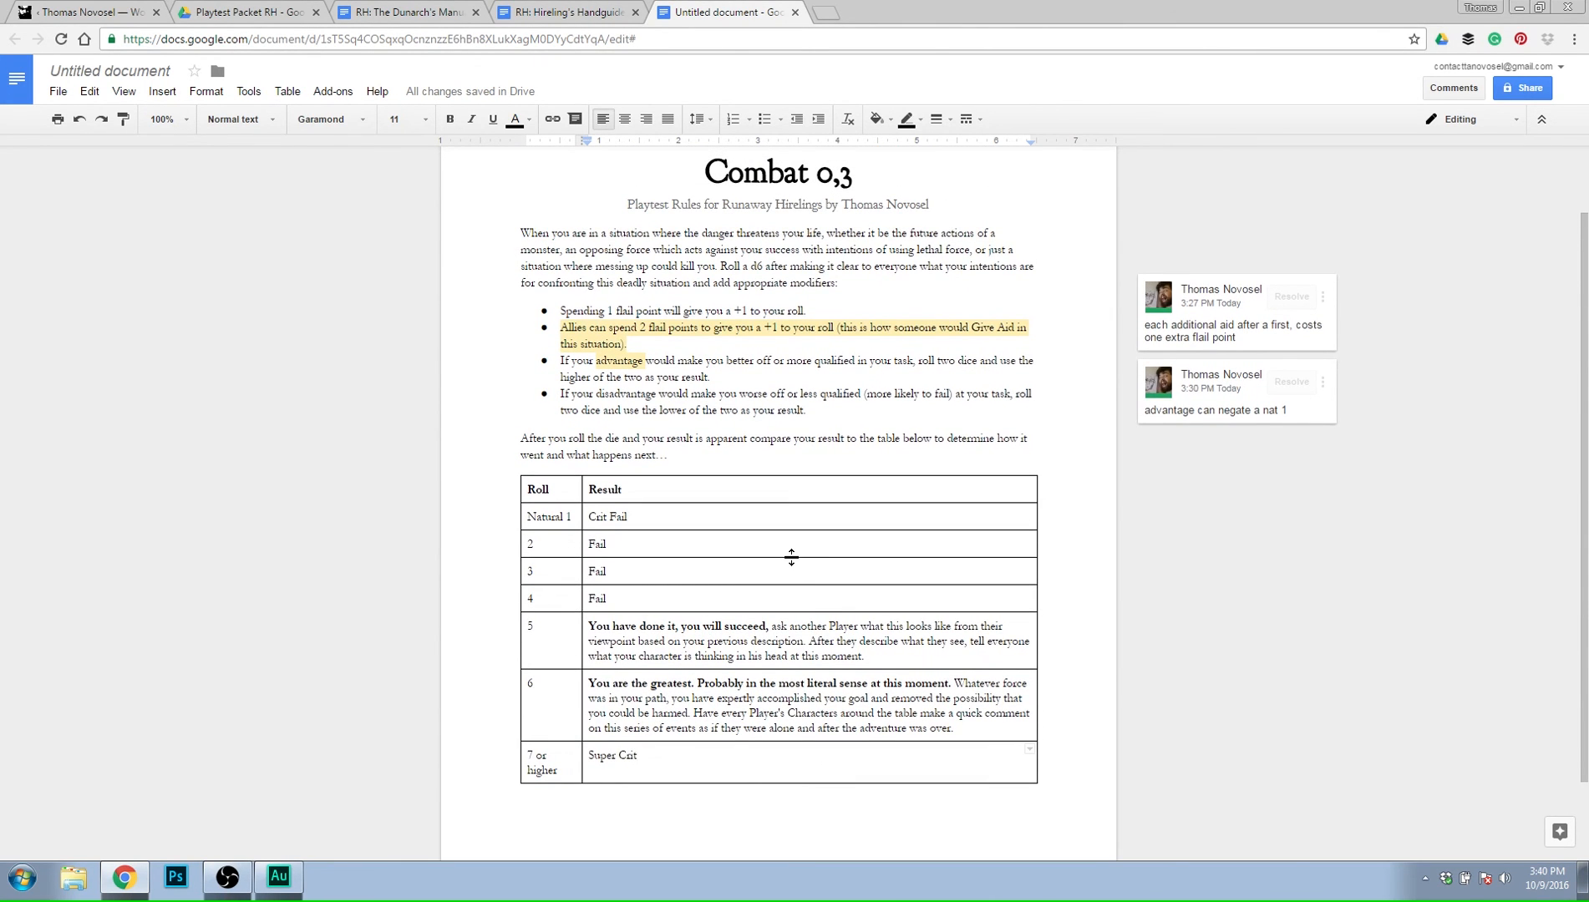
scroll(792, 558, up, 1)
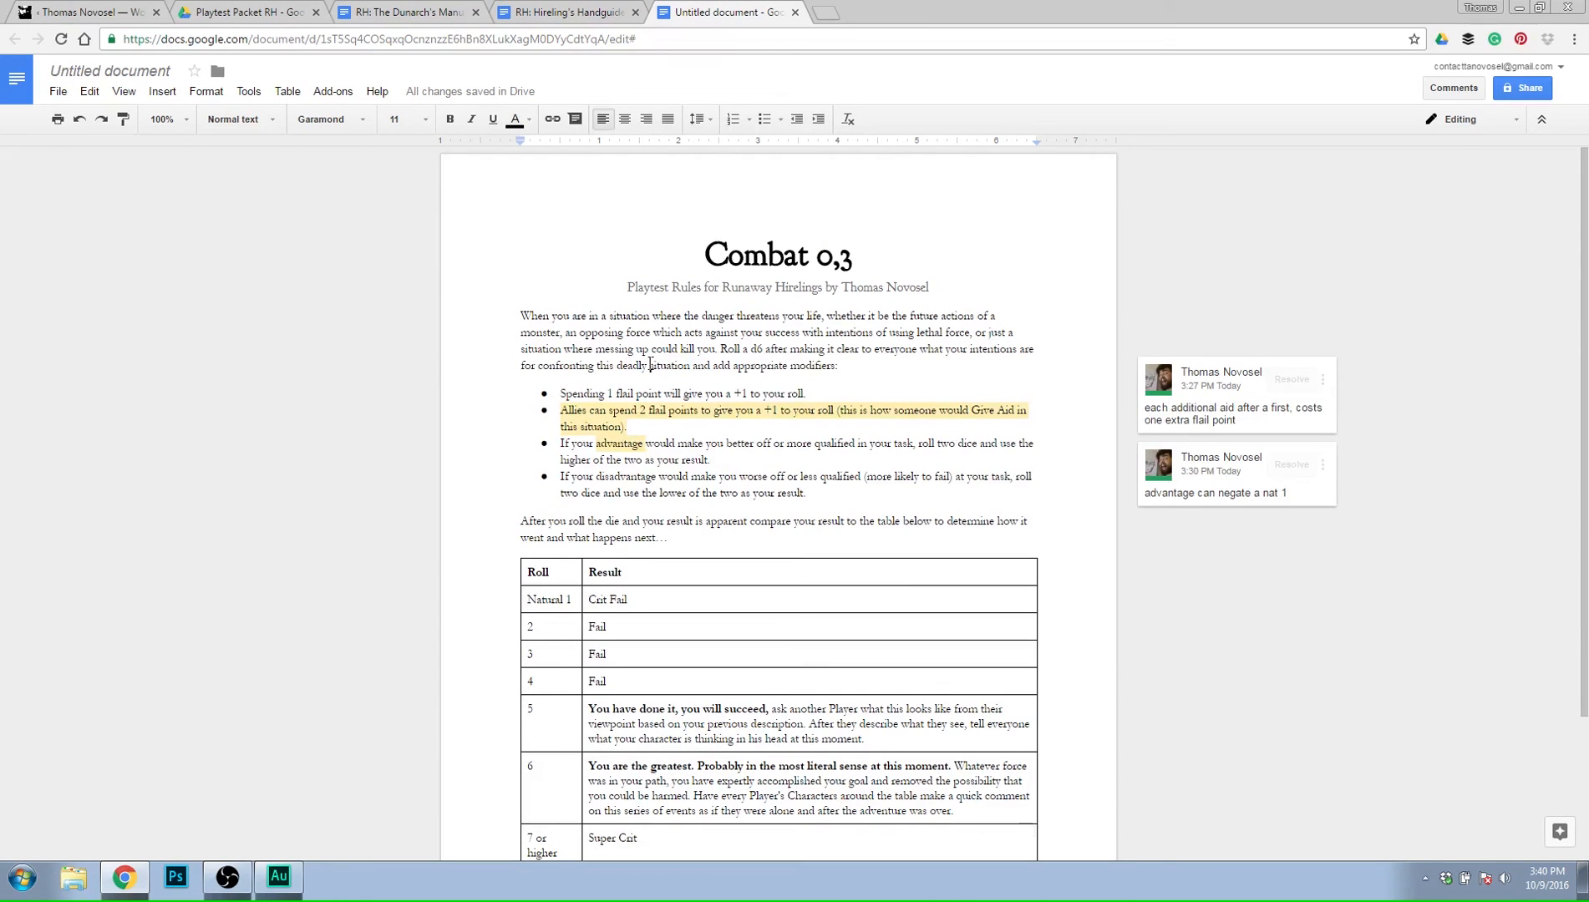
click(576, 10)
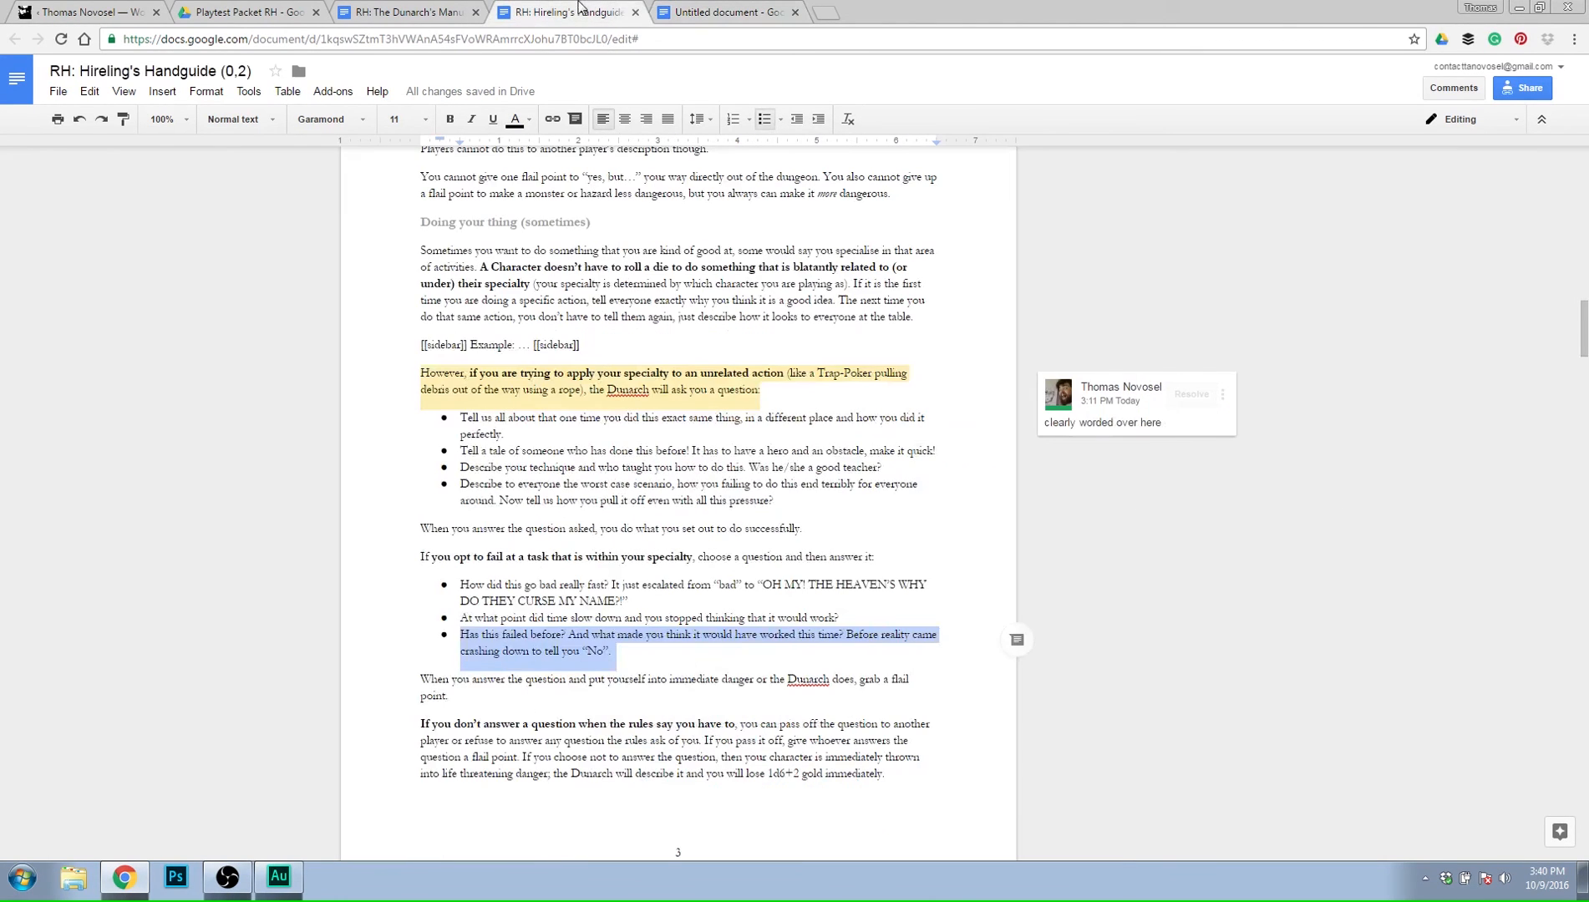
click(719, 11)
scroll(784, 664, down, 2)
triple_click(744, 675)
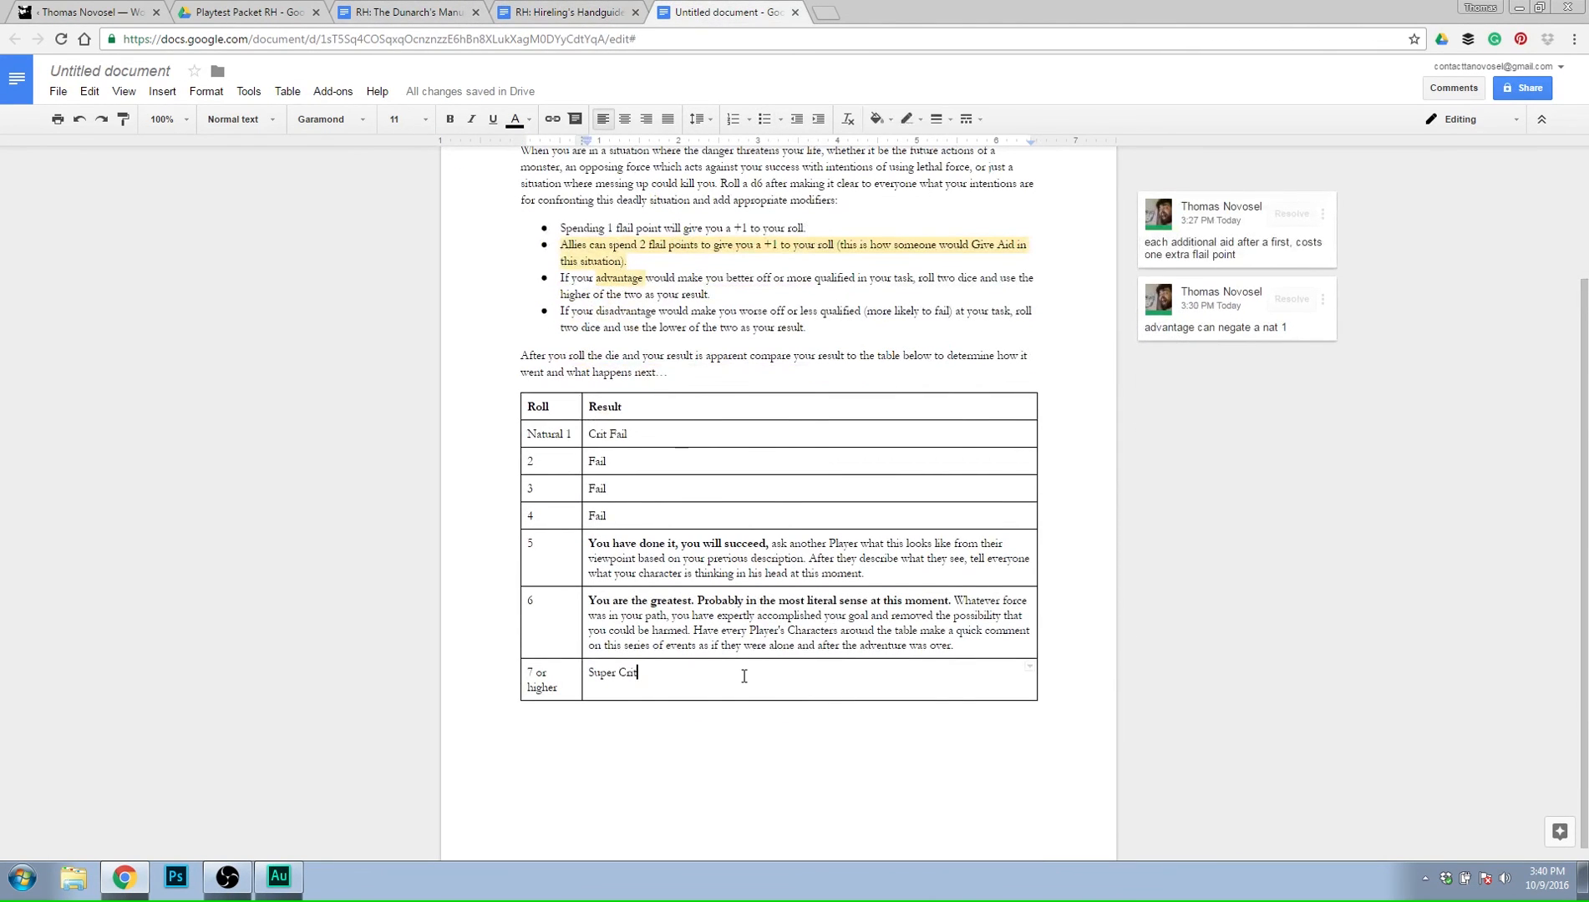
click(644, 456)
double_click(595, 459)
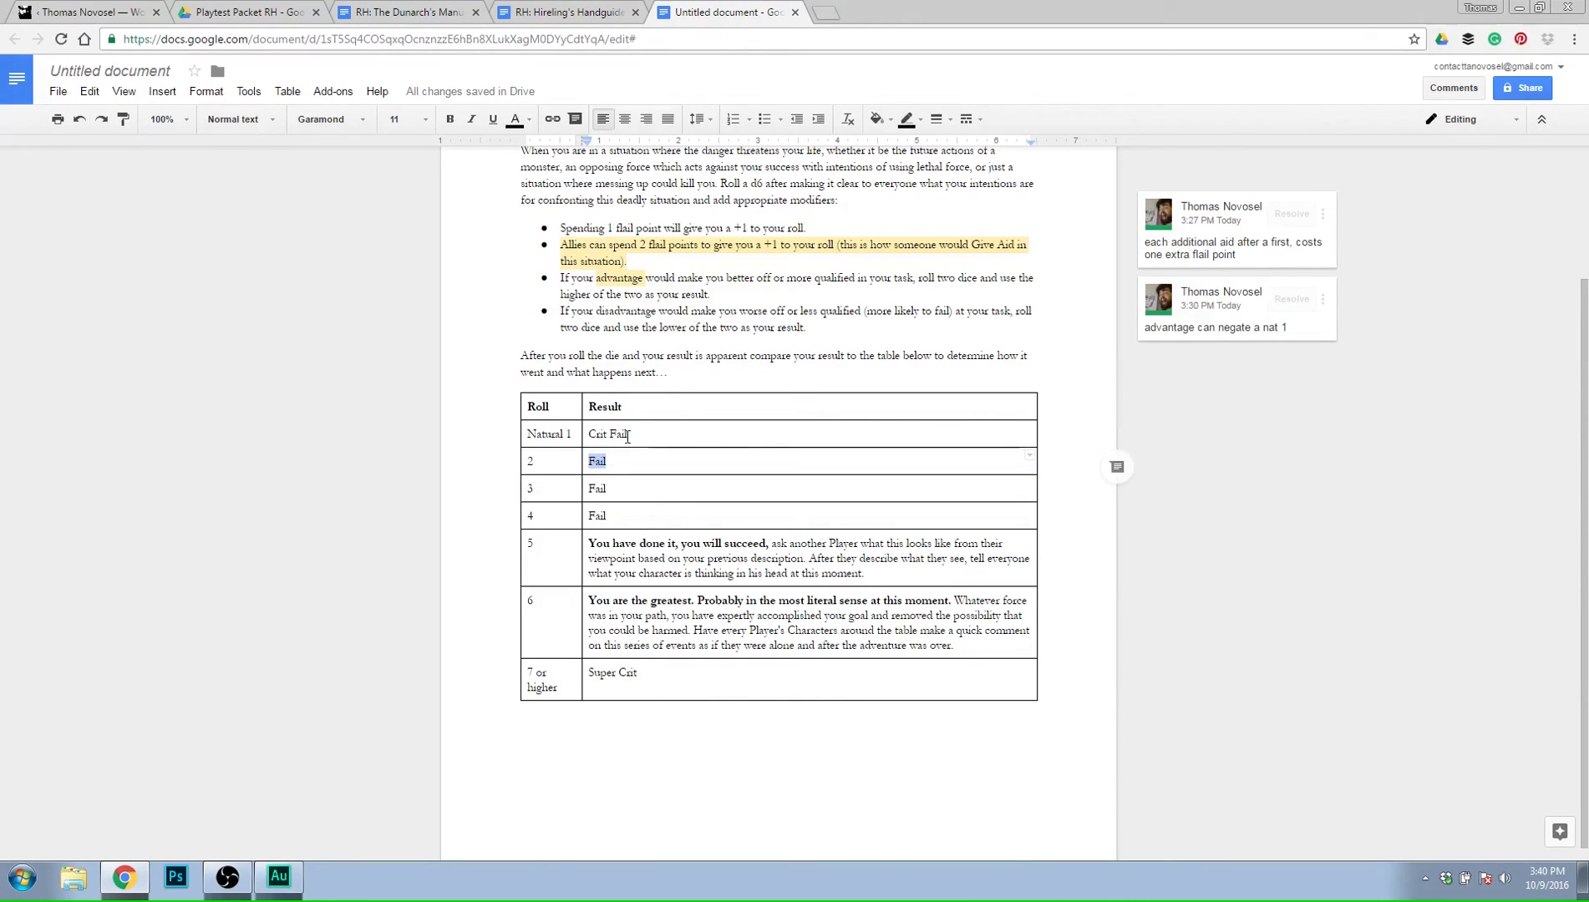
triple_click(627, 435)
click(625, 434)
Replace "Fail" in the result for roll 2 with "Not doing great today,".
double_click(595, 459)
text(N)
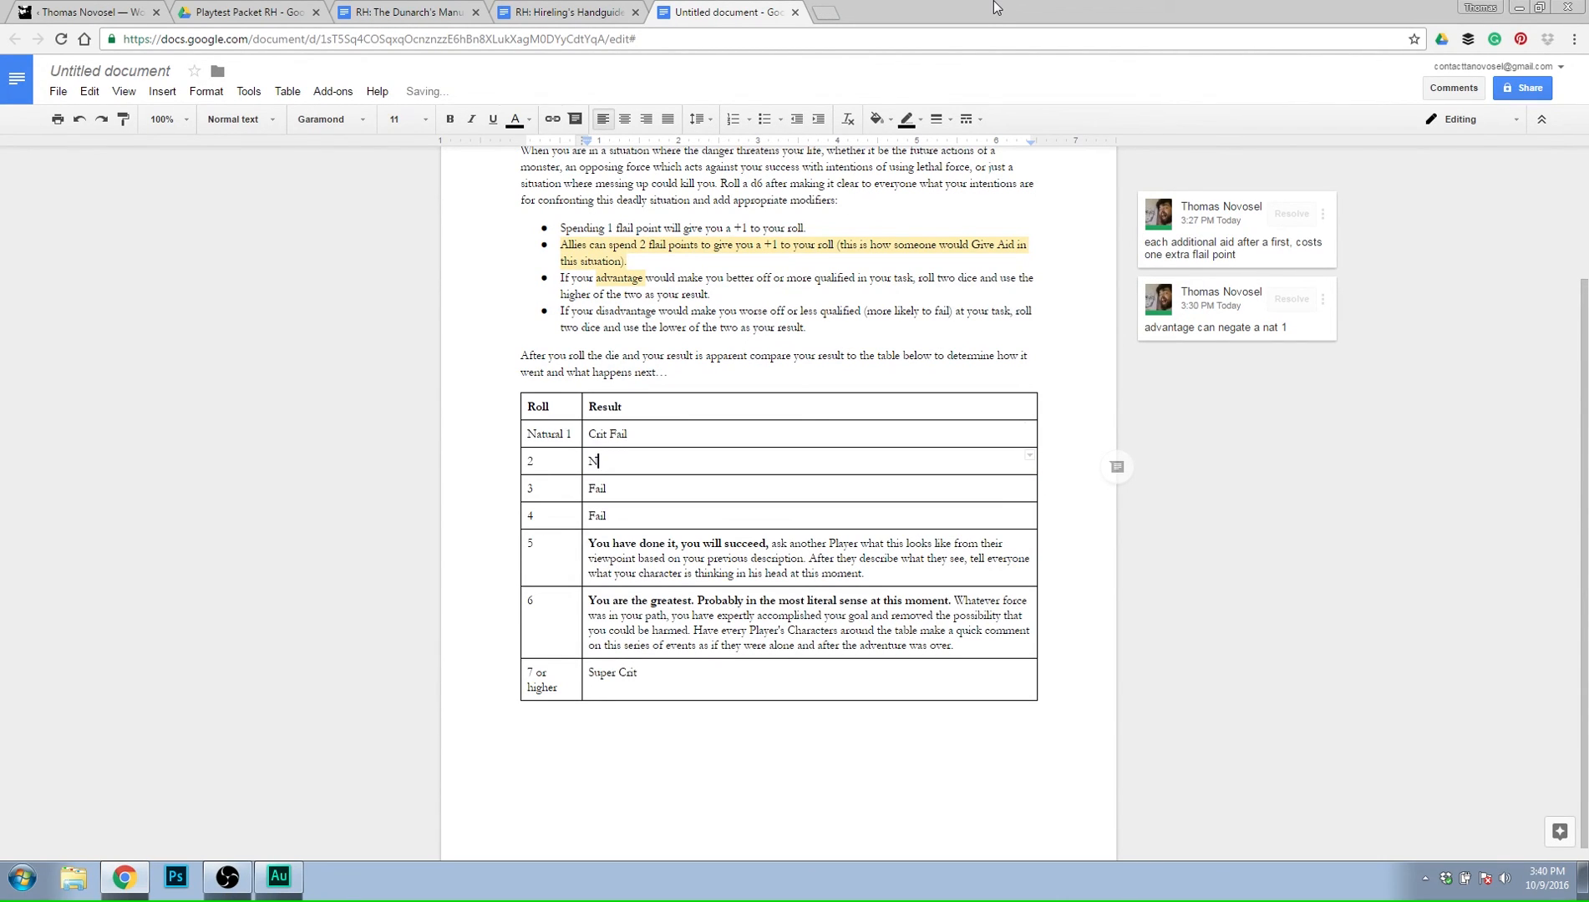
text(ot hot)
key(BackSpace)
key(BackSpace)
key(BackSpace)
text(too hot today)
key(BackSpace)
key(BackSpace)
key(BackSpace)
key(BackSpace)
key(BackSpace)
key(BackSpace)
key(BackSpace)
key(BackSpace)
key(BackSpace)
key(BackSpace)
key(BackSpace)
key(BackSpace)
key(BackSpace)
text(doing great today, )
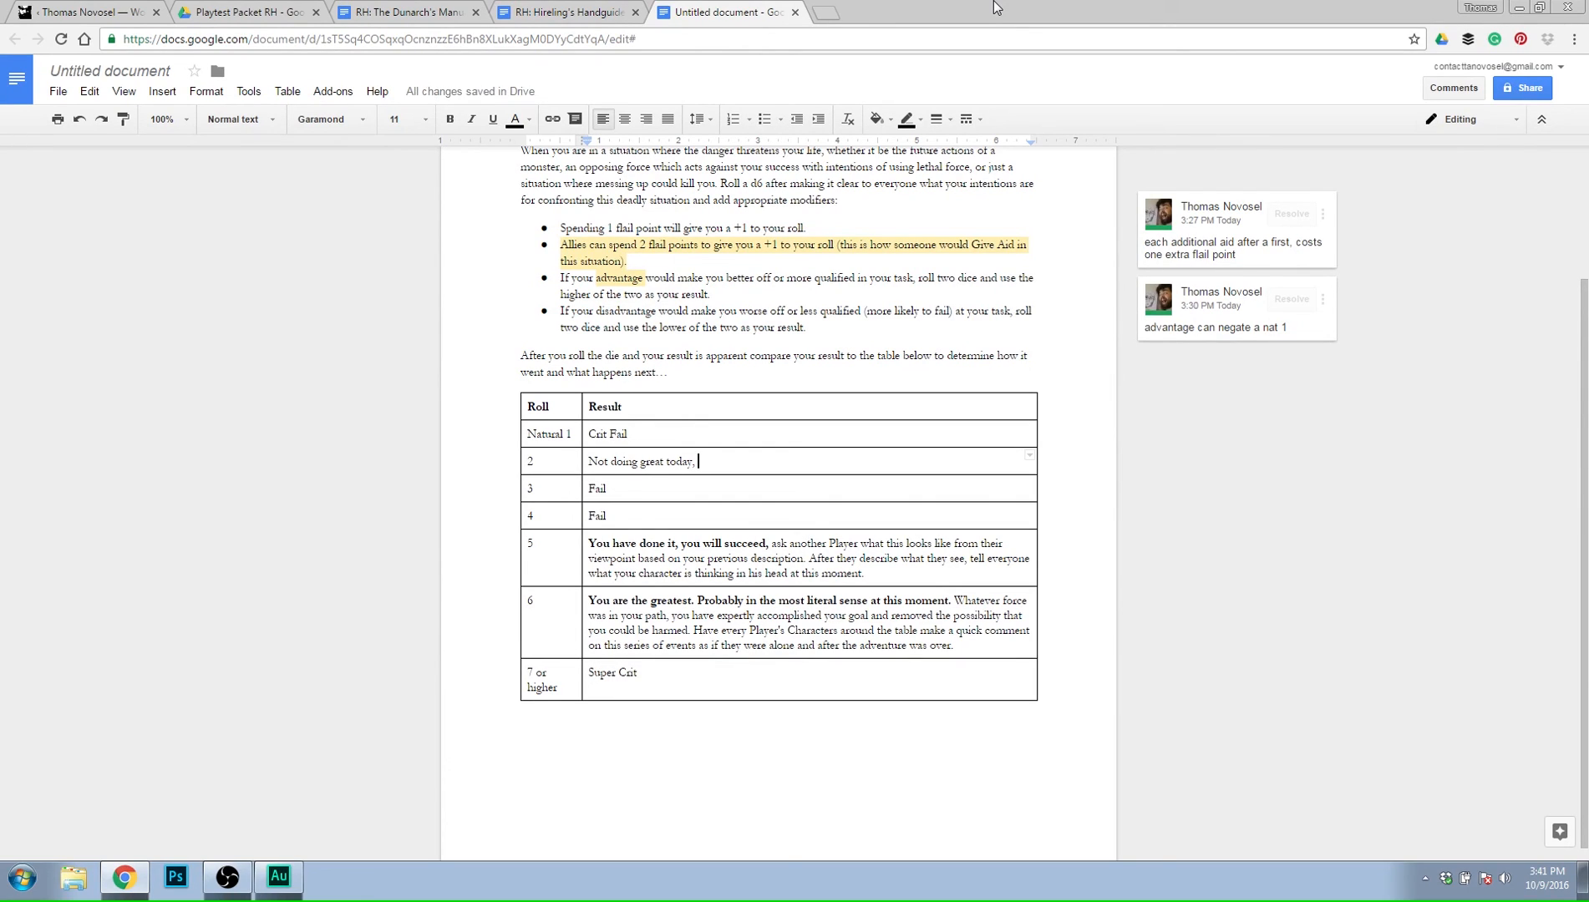
text(watever danger was)
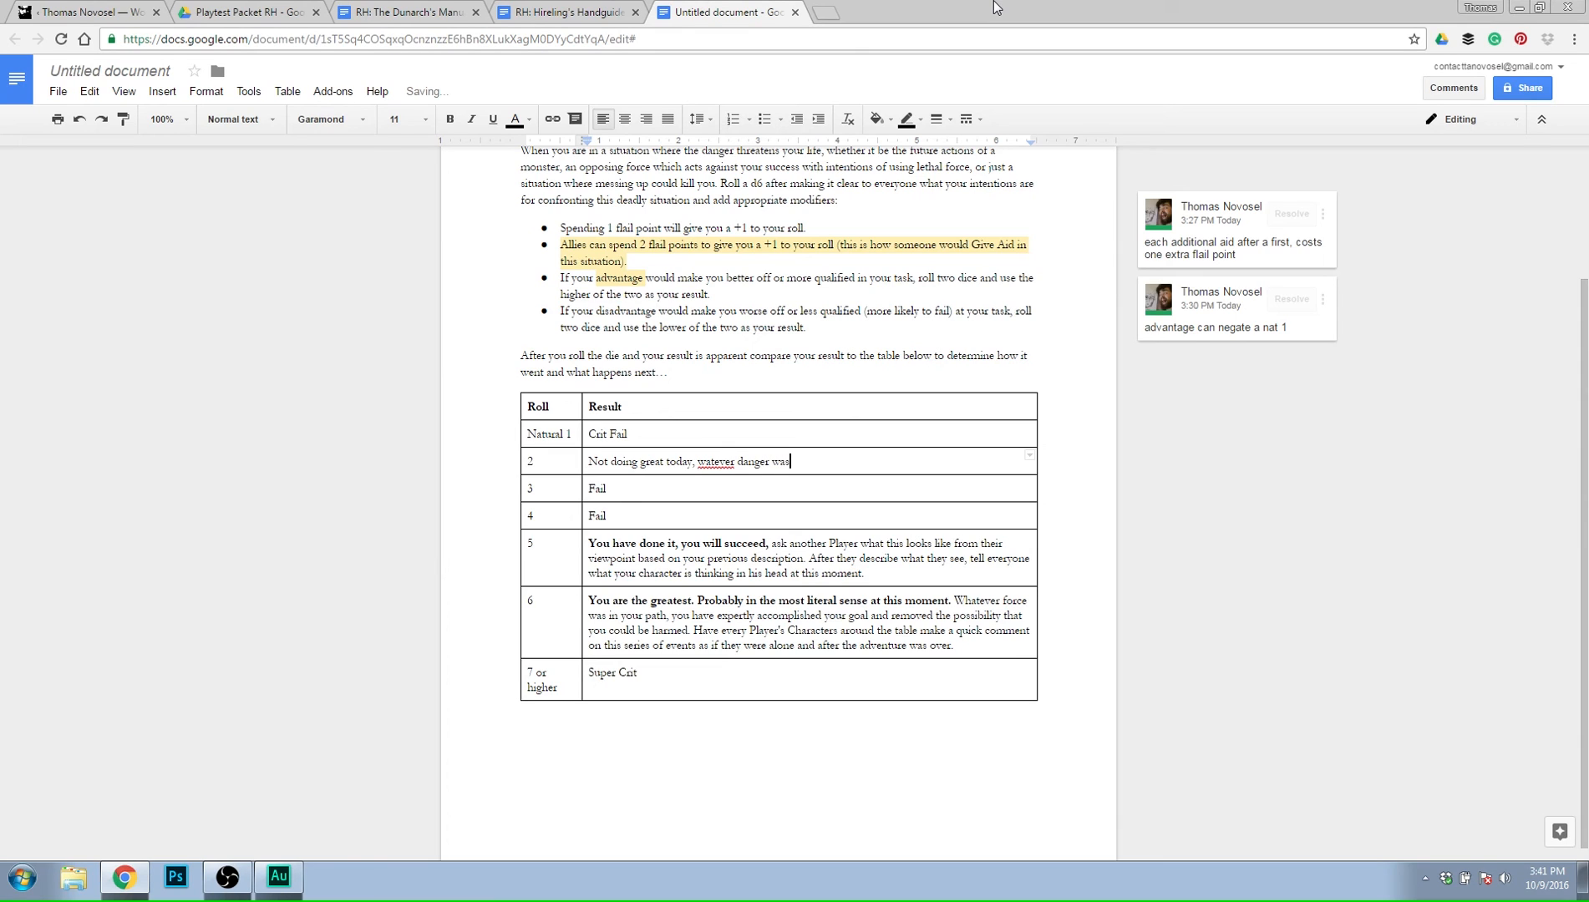
Continue the roll 2 sentence with "watever danger you were attempting to avoid, mitigate or".
key(BackSpace)
key(BackSpace)
key(BackSpace)
key(BackSpace)
text(you were attempting to avoid, mitigate or)
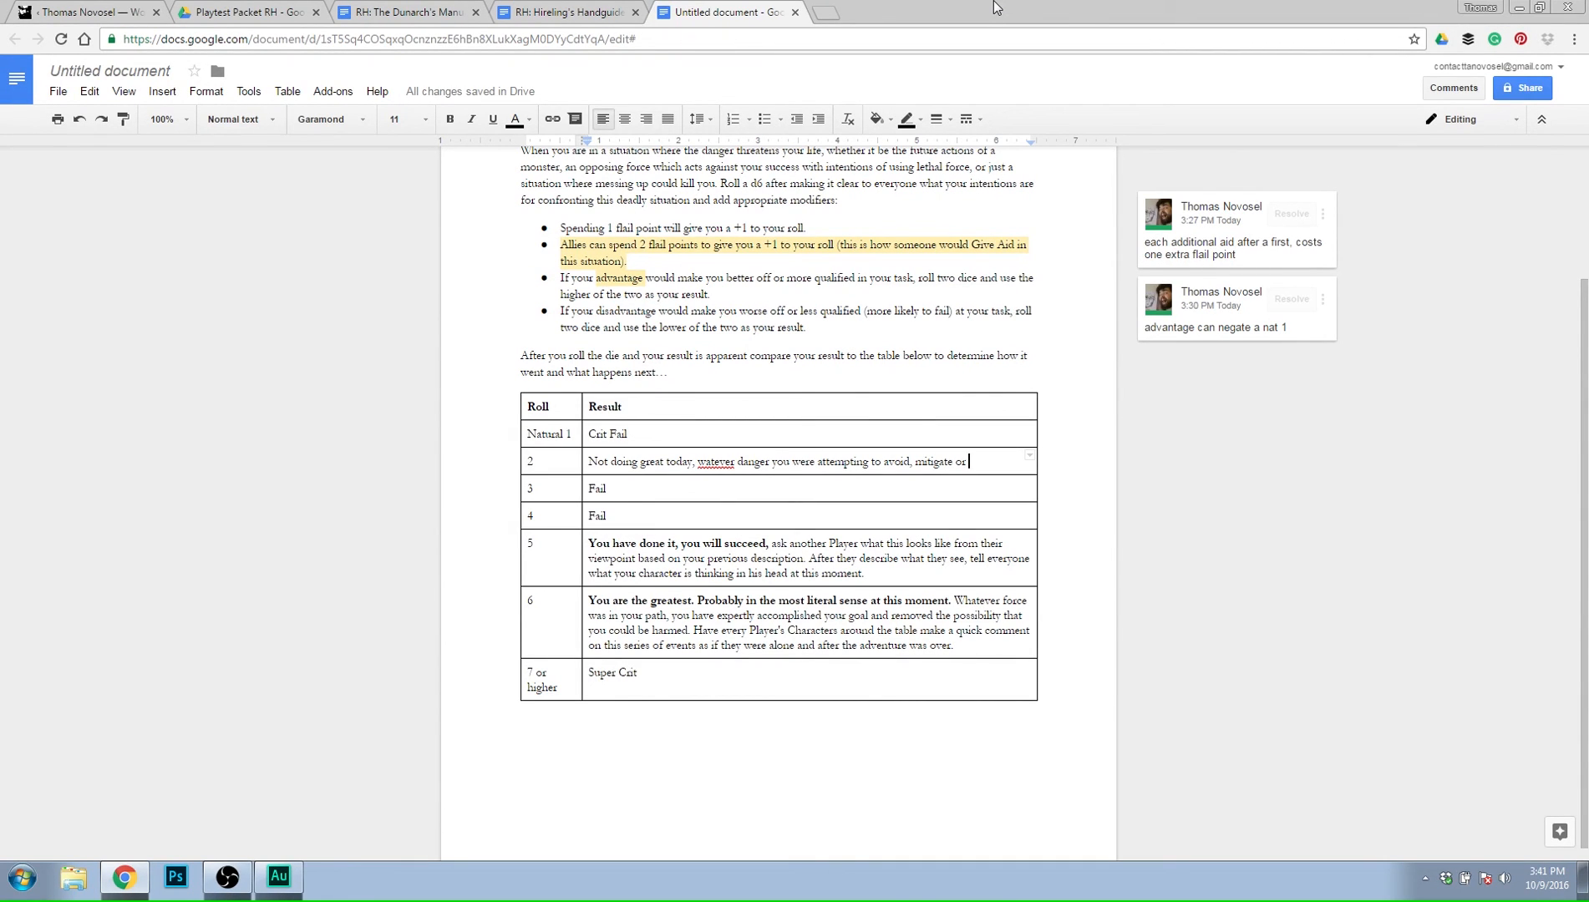
Extend the roll 2 sentence with "just run from has come and caused great harm to you".
text(just run from)
text(ha)
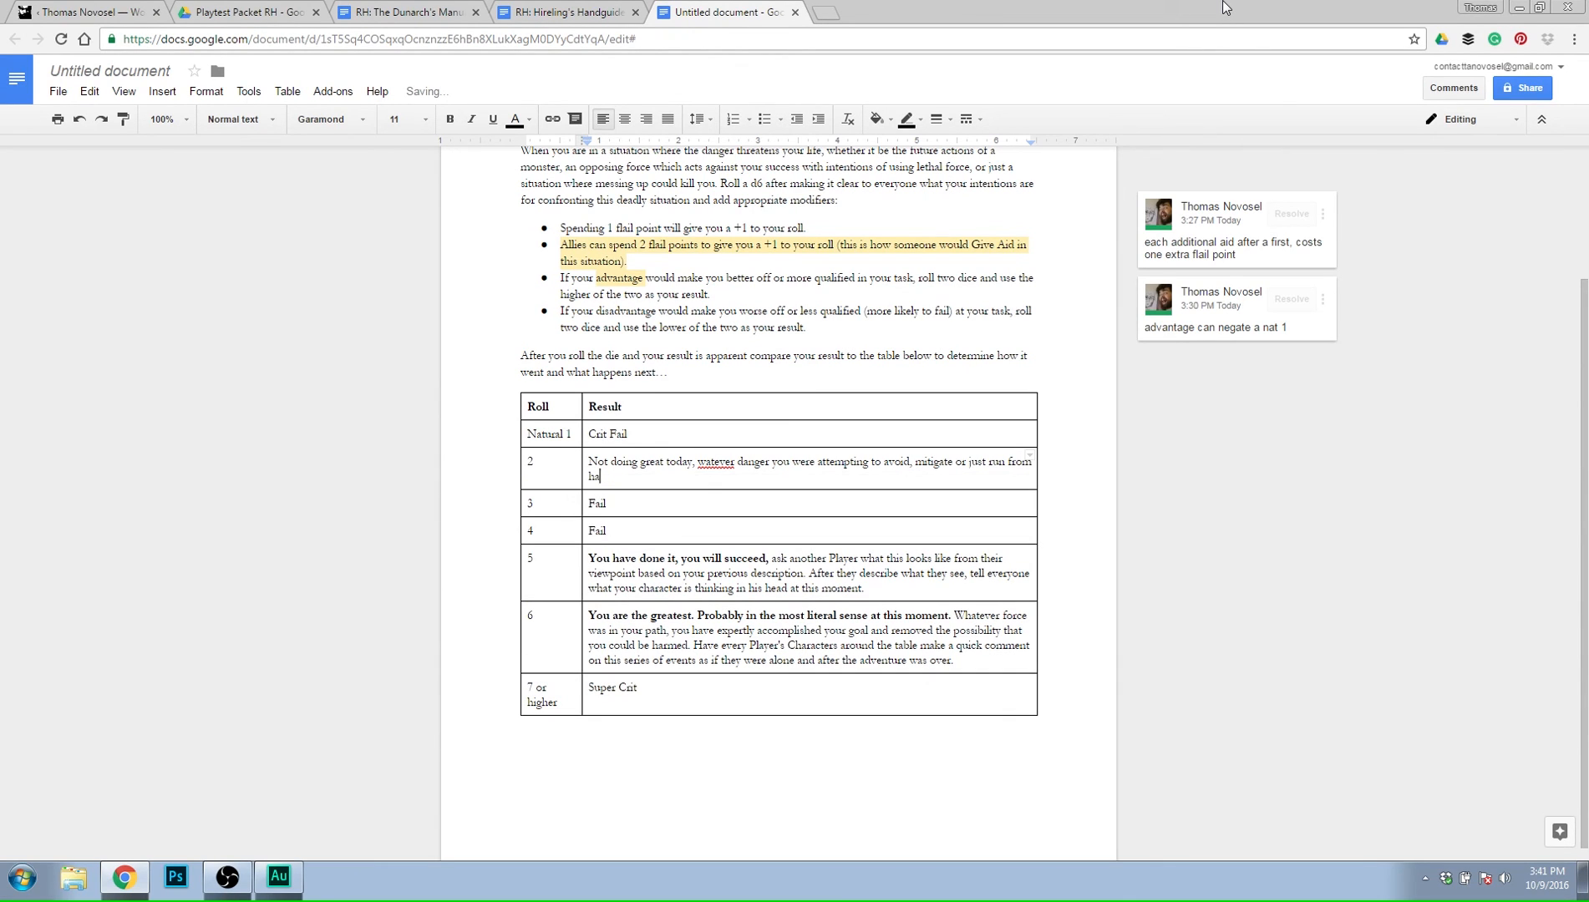
text(s come and)
text(caused great harm to you)
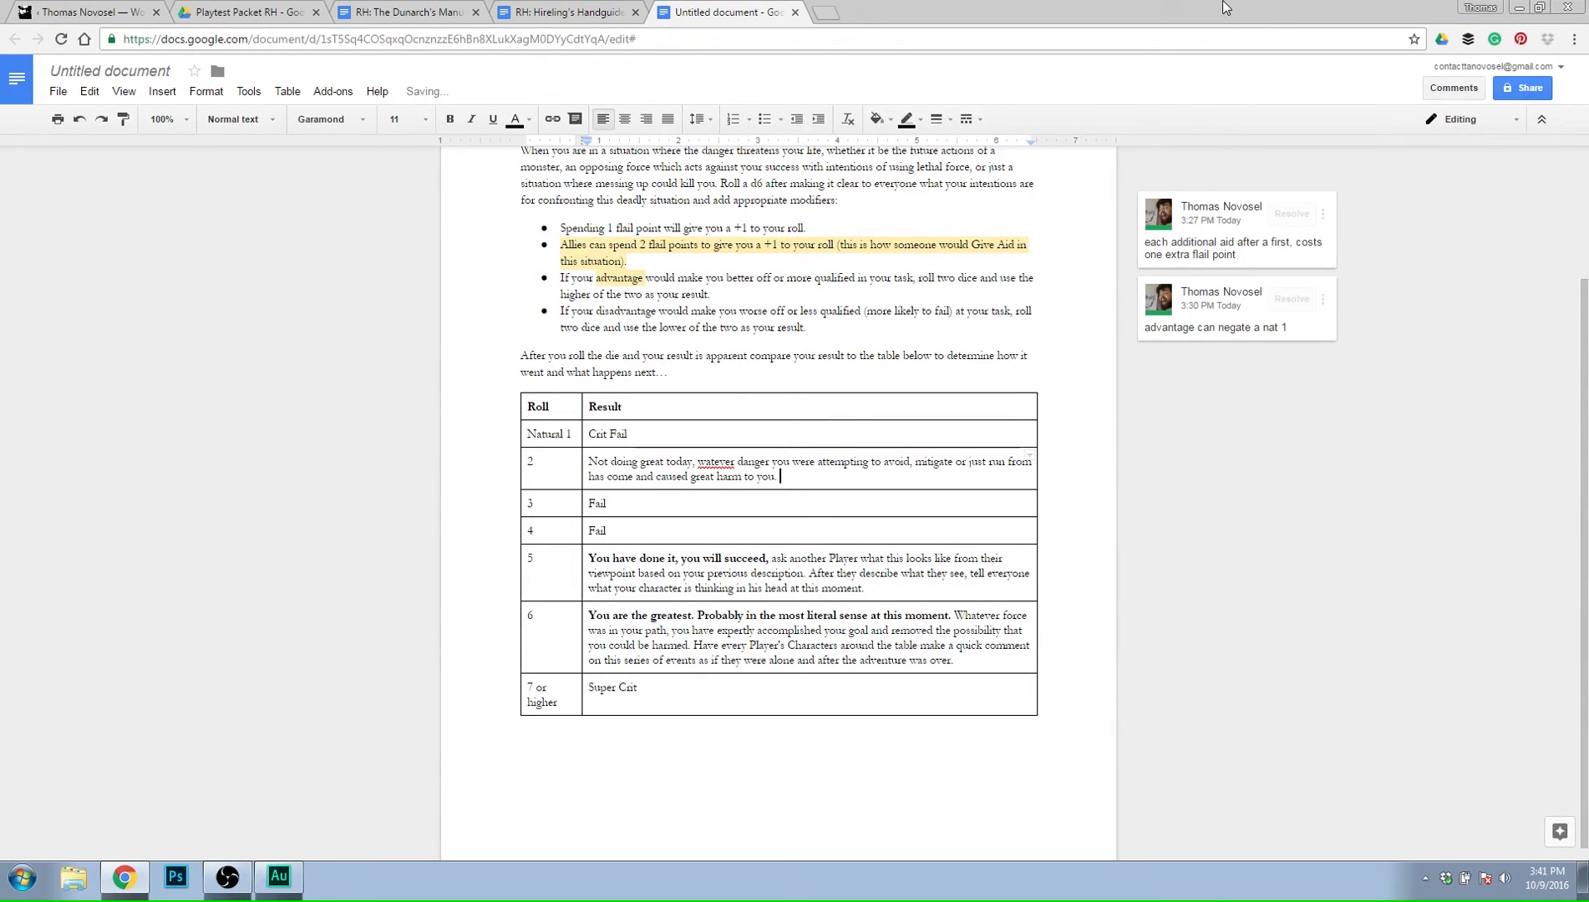
text(. Lose 2d6+)
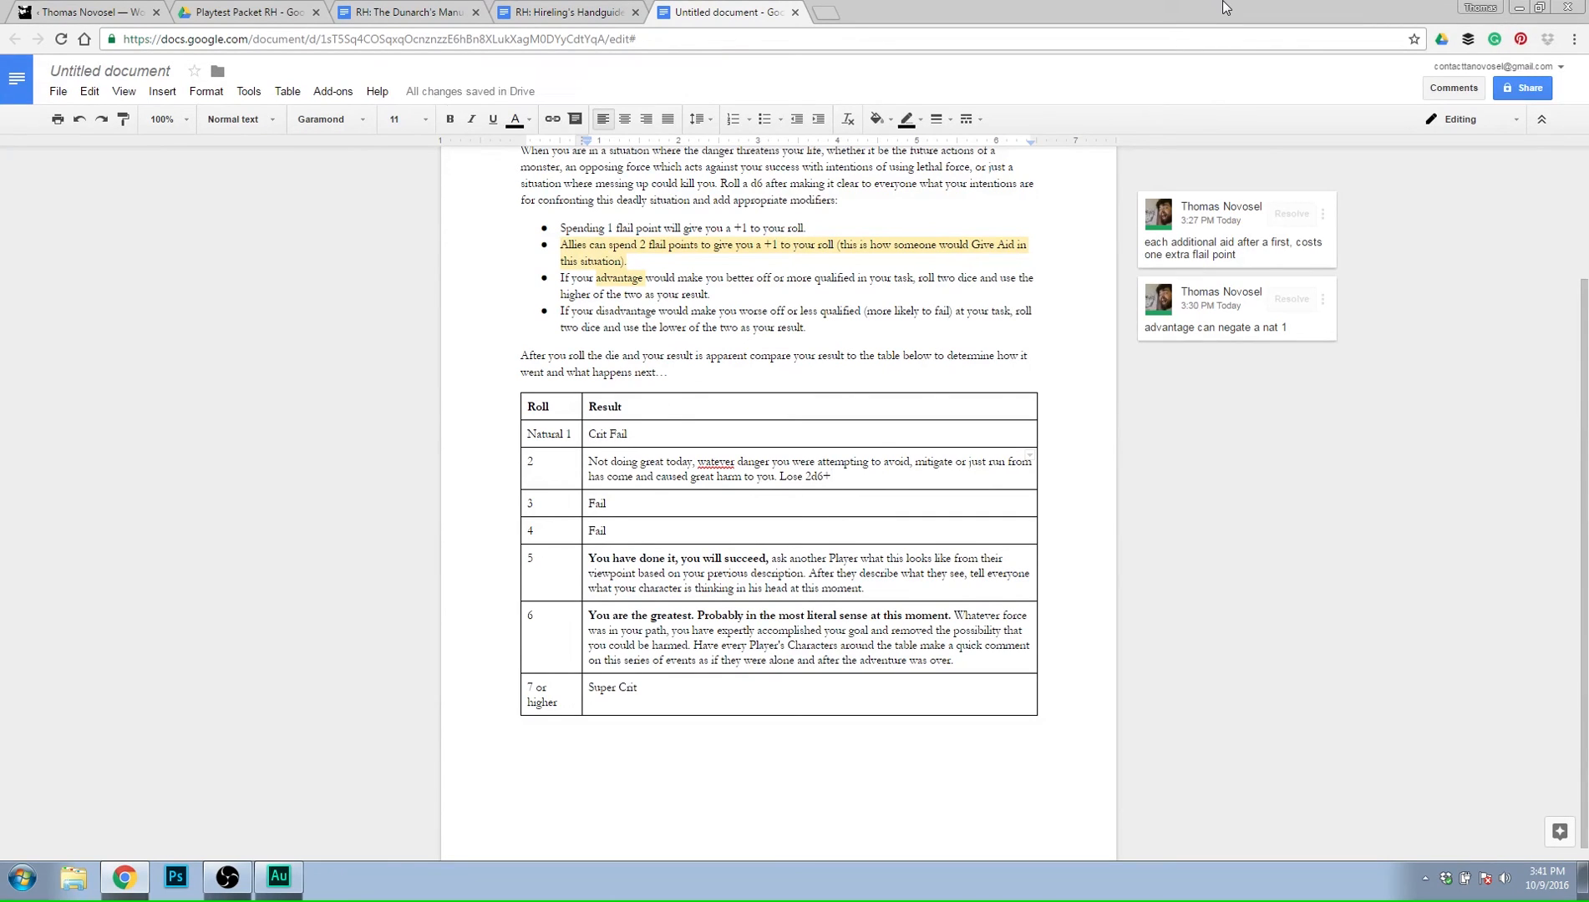
text(4)
End the roll 2 sentence with a period and start the penalty as "Lose 2d6+", leaving the modifier open.
key(BackSpace)
Open anydice.com in a new browser tab and calculate the probabilities of 2d6+4.
click(827, 12)
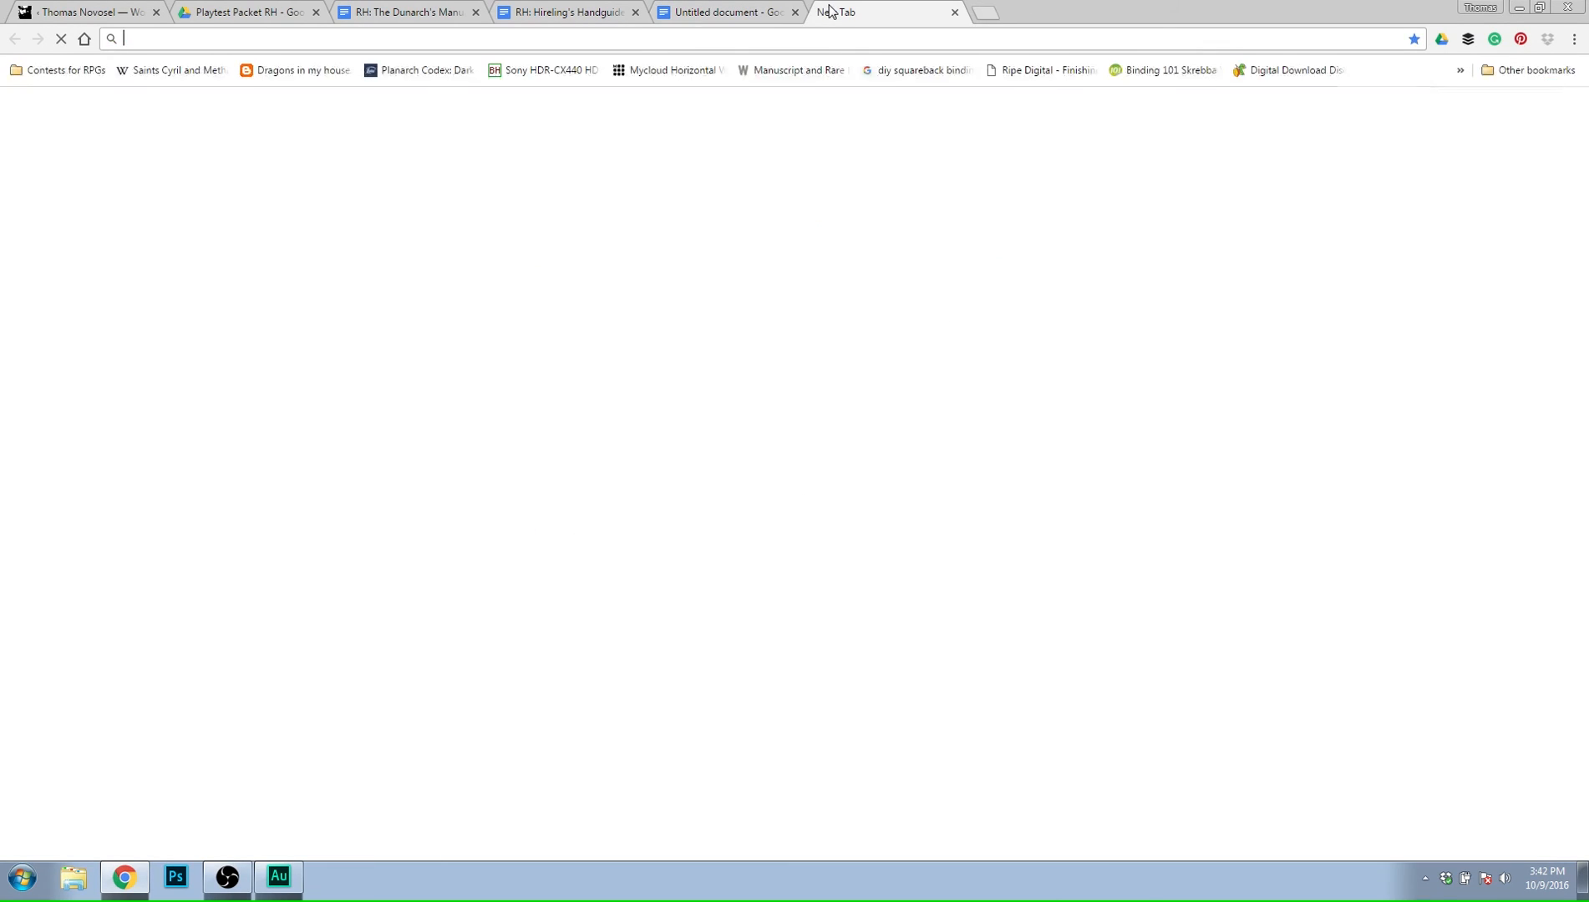
text(anydice.com)
key(Return)
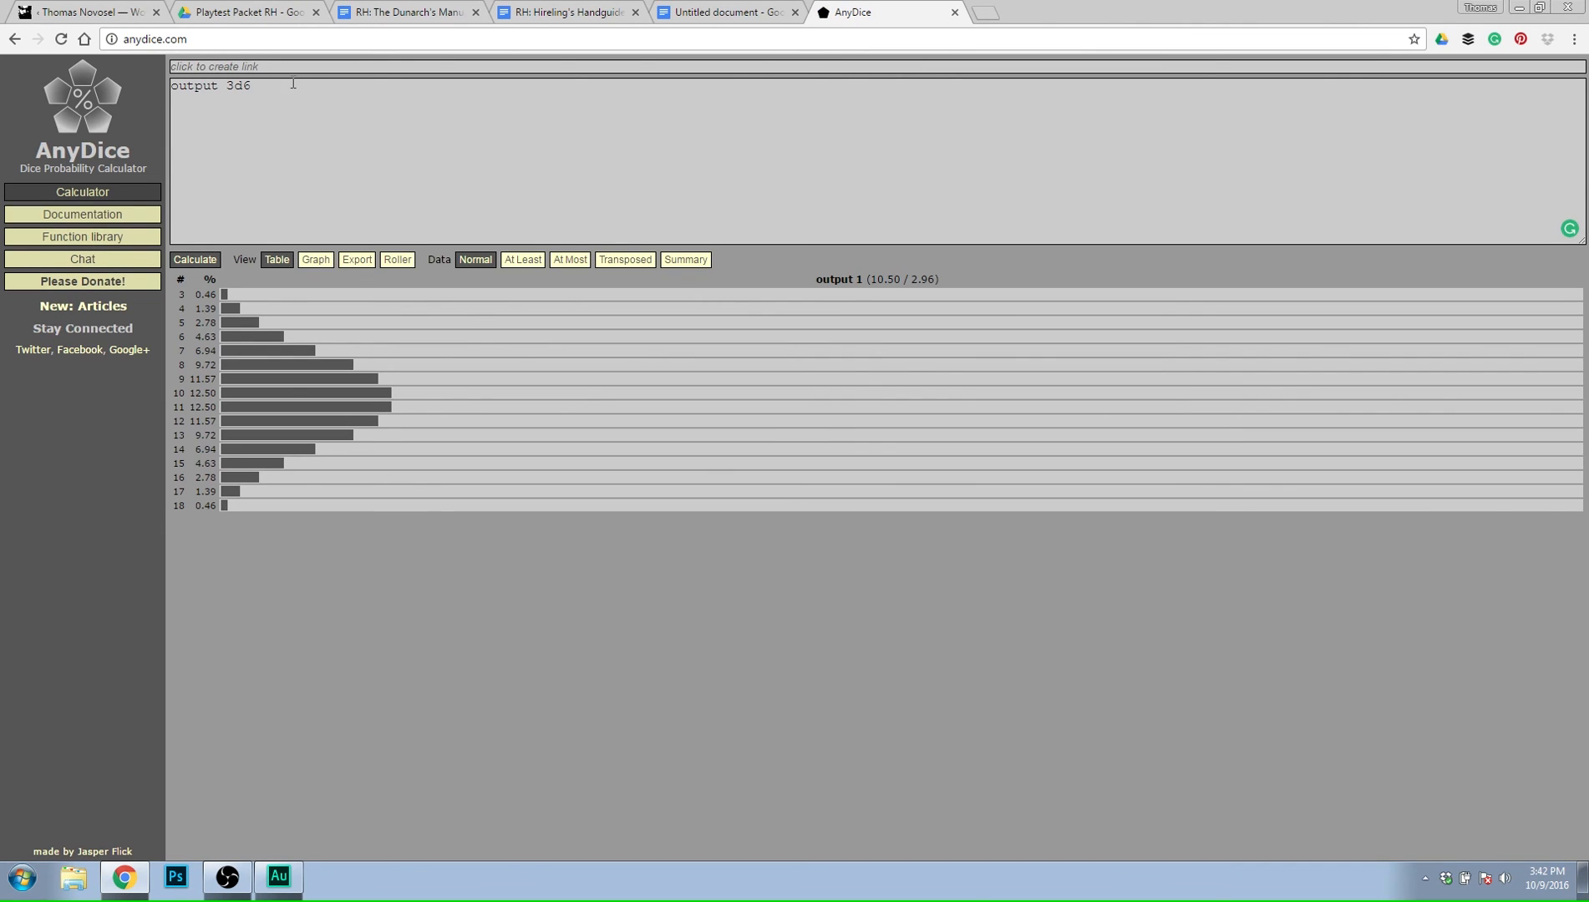
double_click(238, 85)
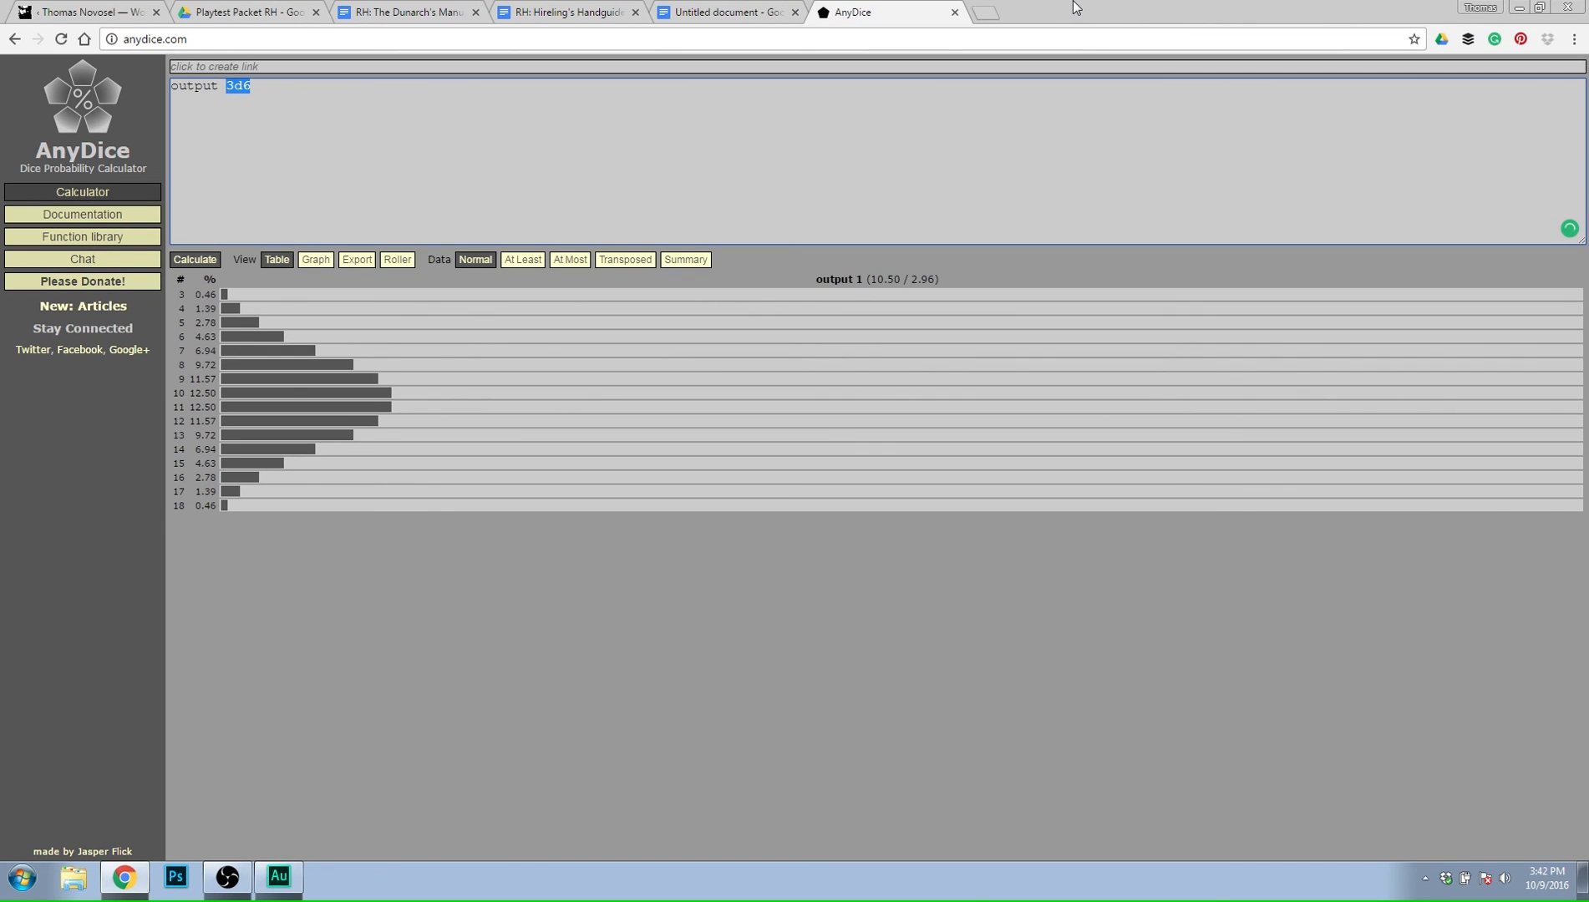
text(2d6+4)
click(179, 260)
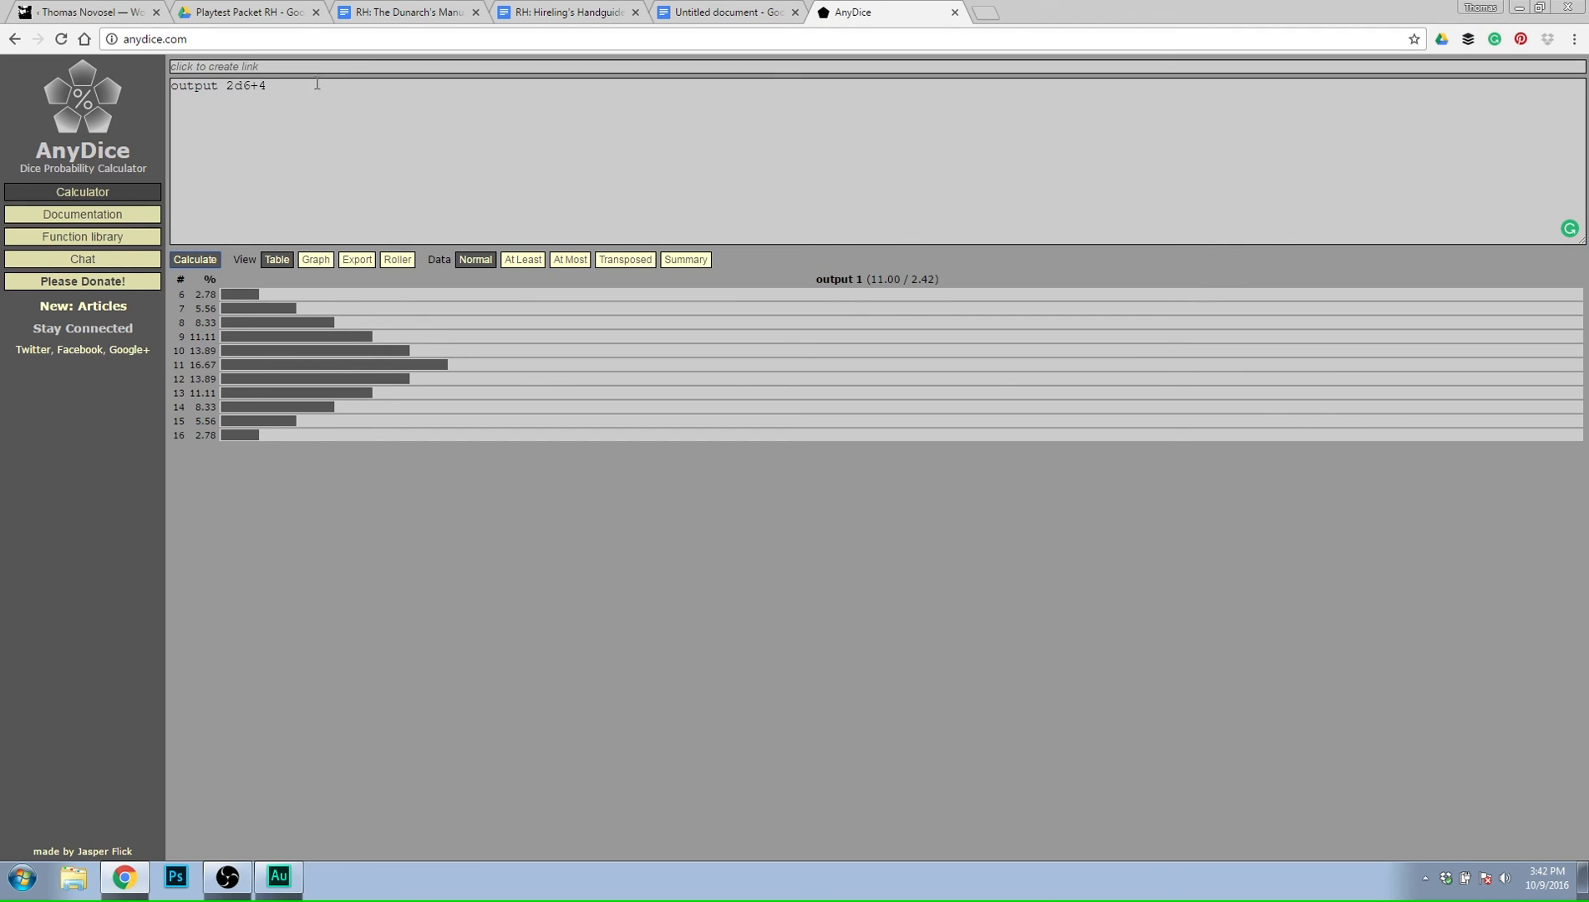
Remove the +4 from the dice expression and calculate the probabilities of plain 2d6.
drag(317, 85, 257, 86)
key(BackSpace)
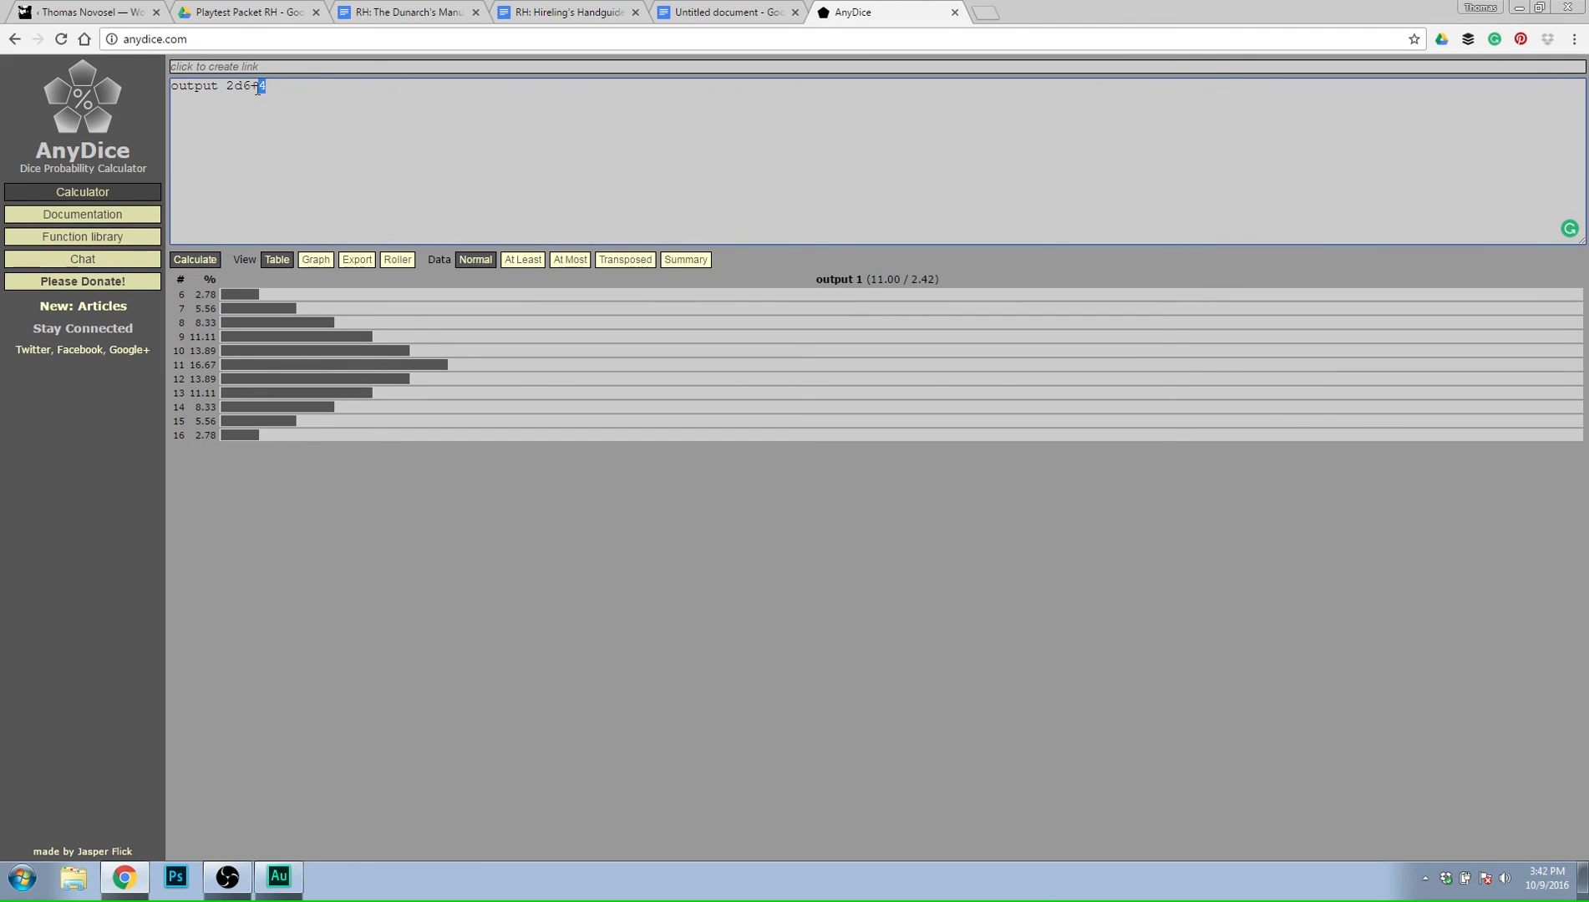
key(BackSpace)
click(204, 260)
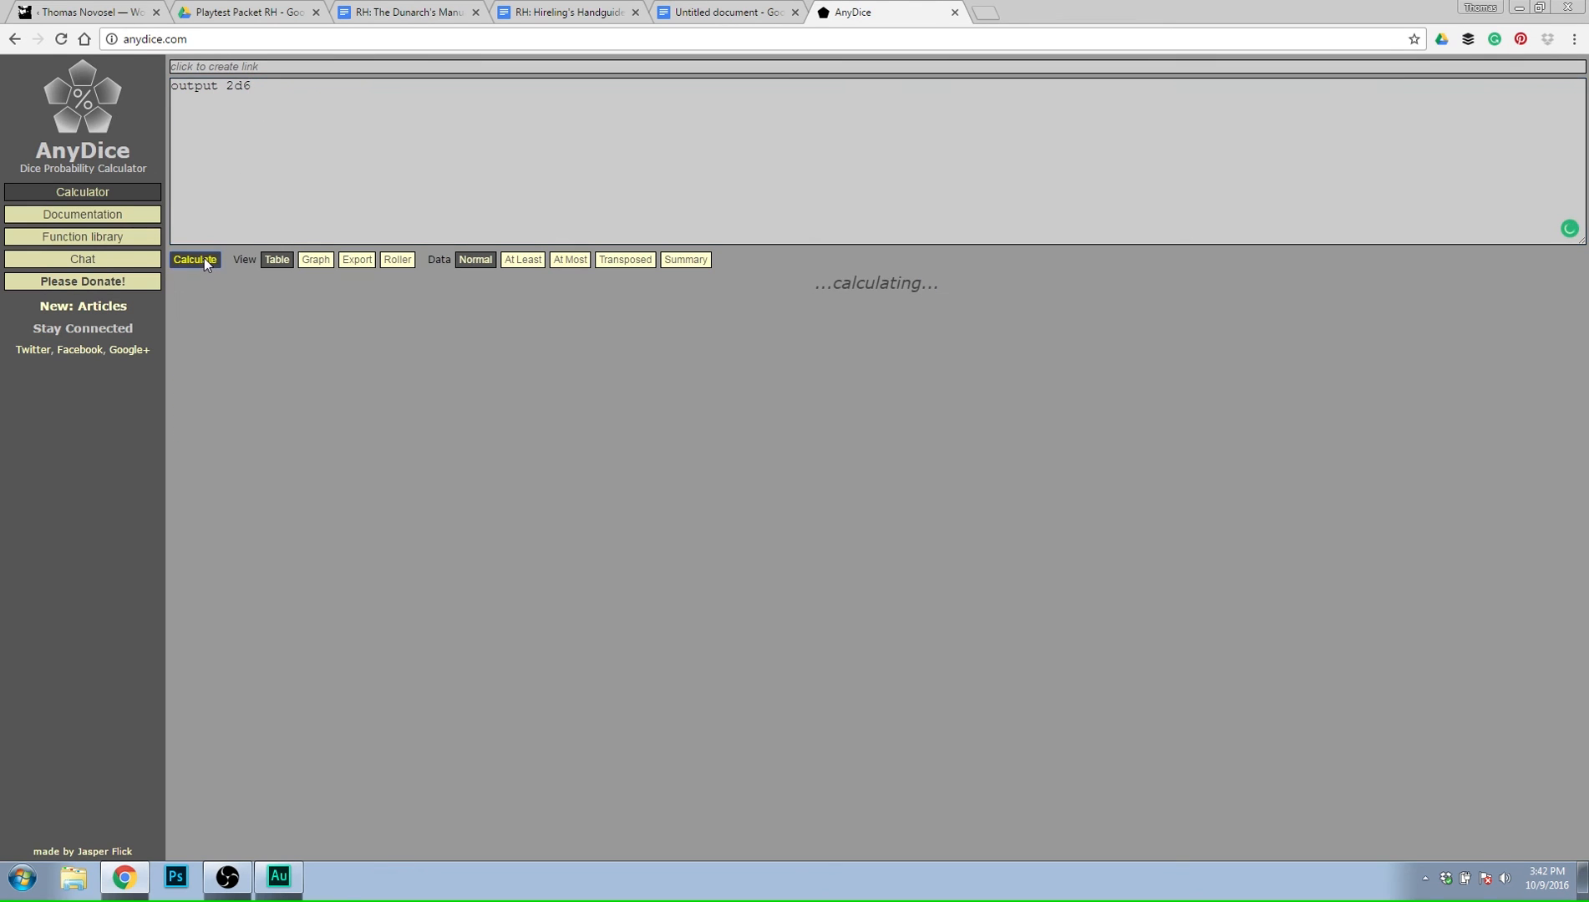
Add +4 to the expression again, recalculate, and compare the distribution with the unfinished roll 2 penalty in the rules document.
click(288, 83)
text(+4)
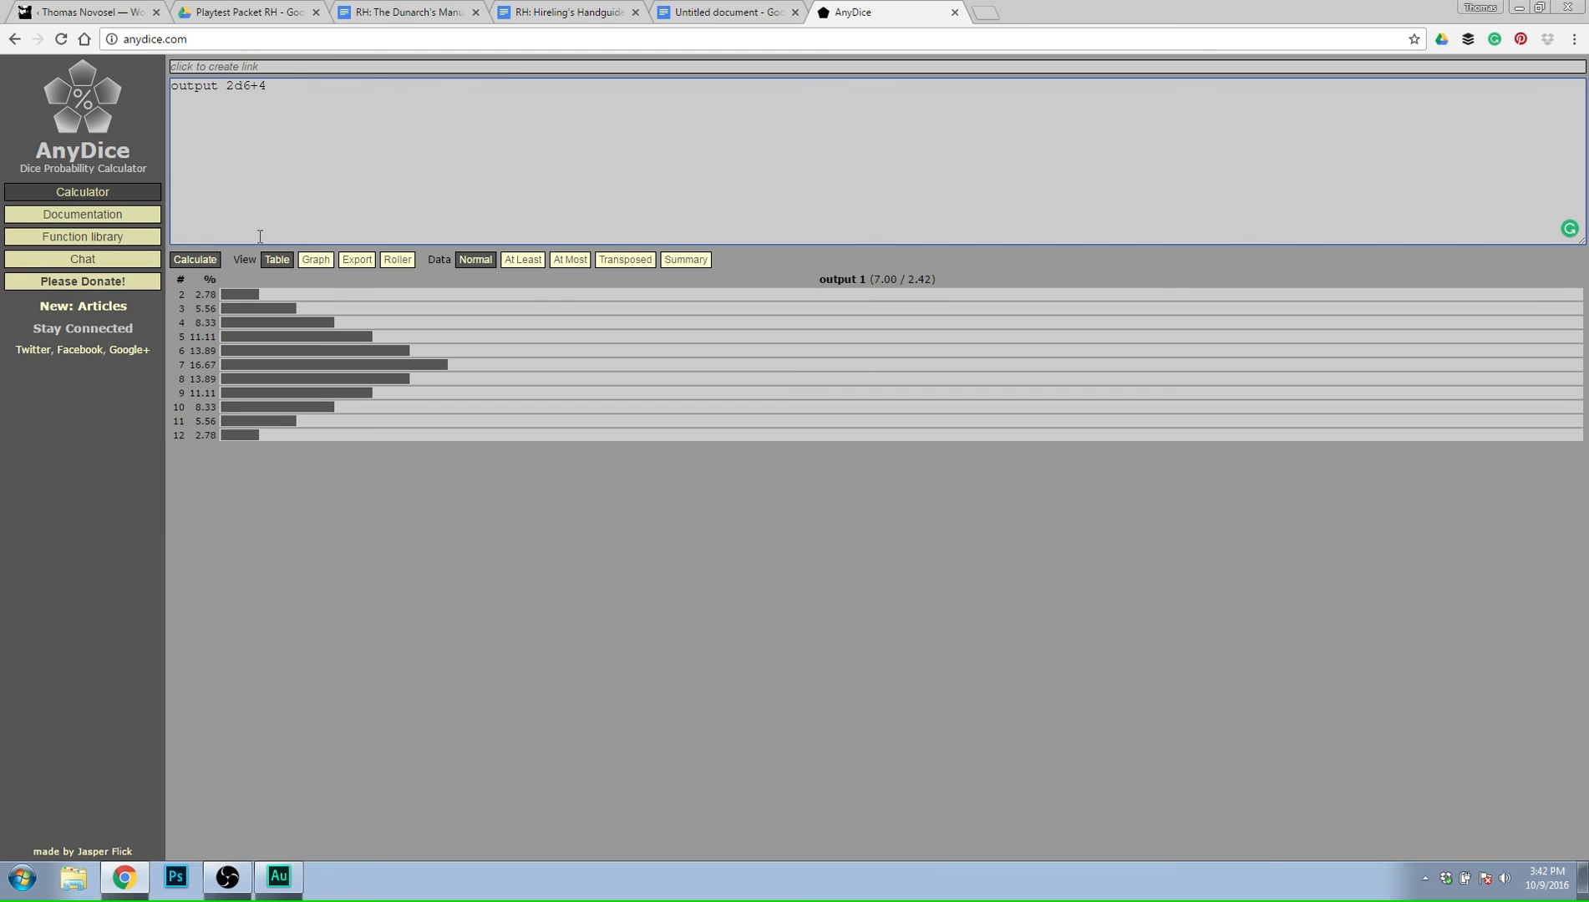
click(179, 262)
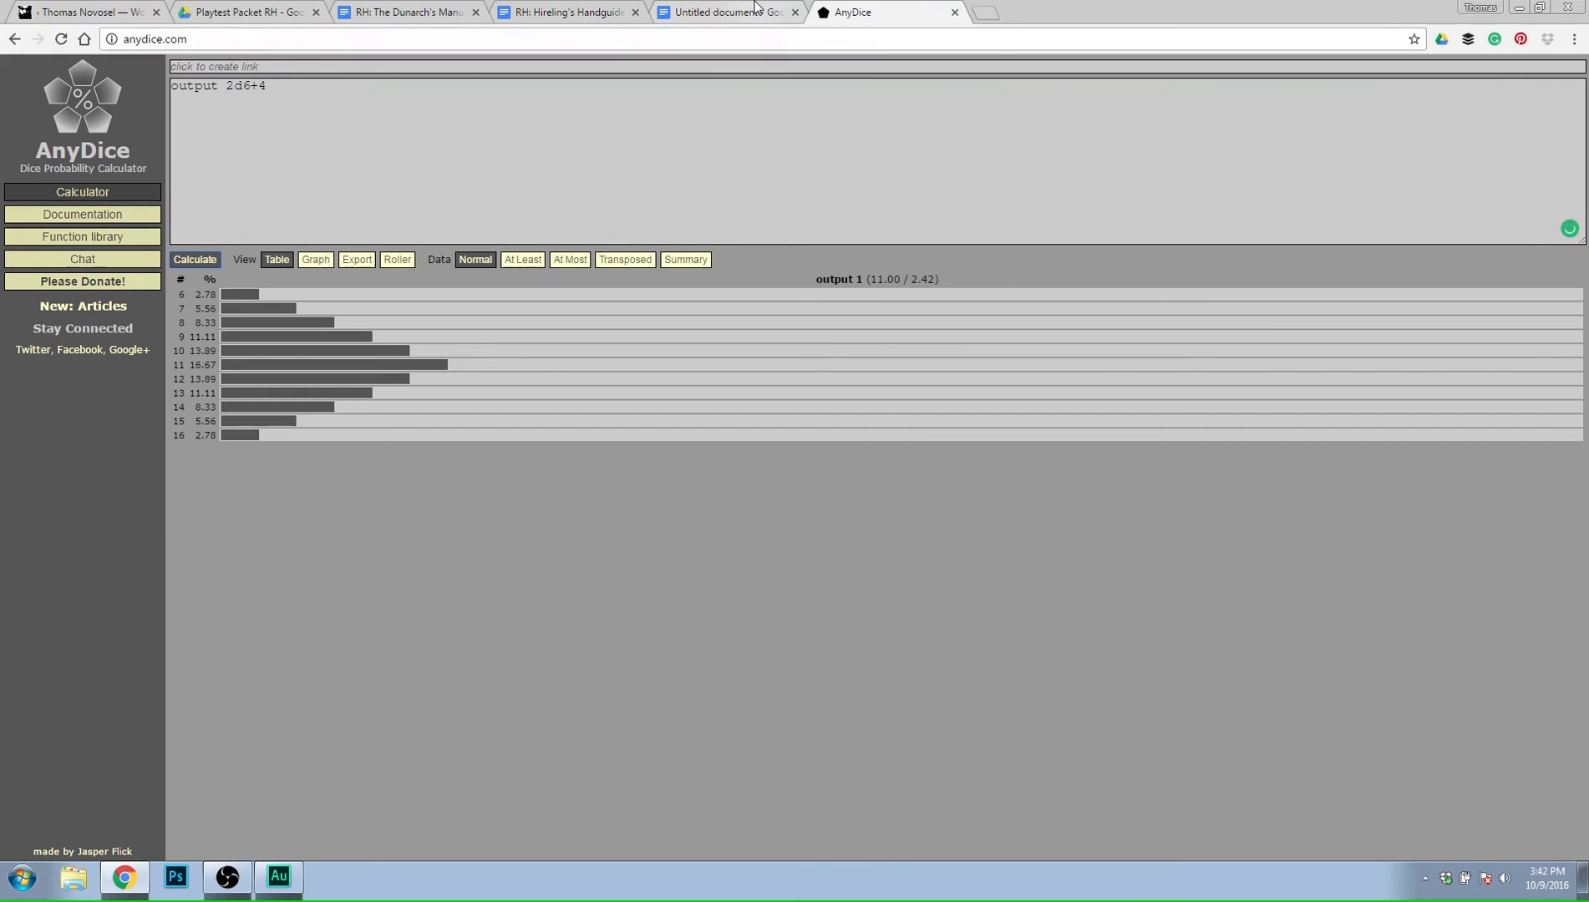
click(566, 12)
click(715, 11)
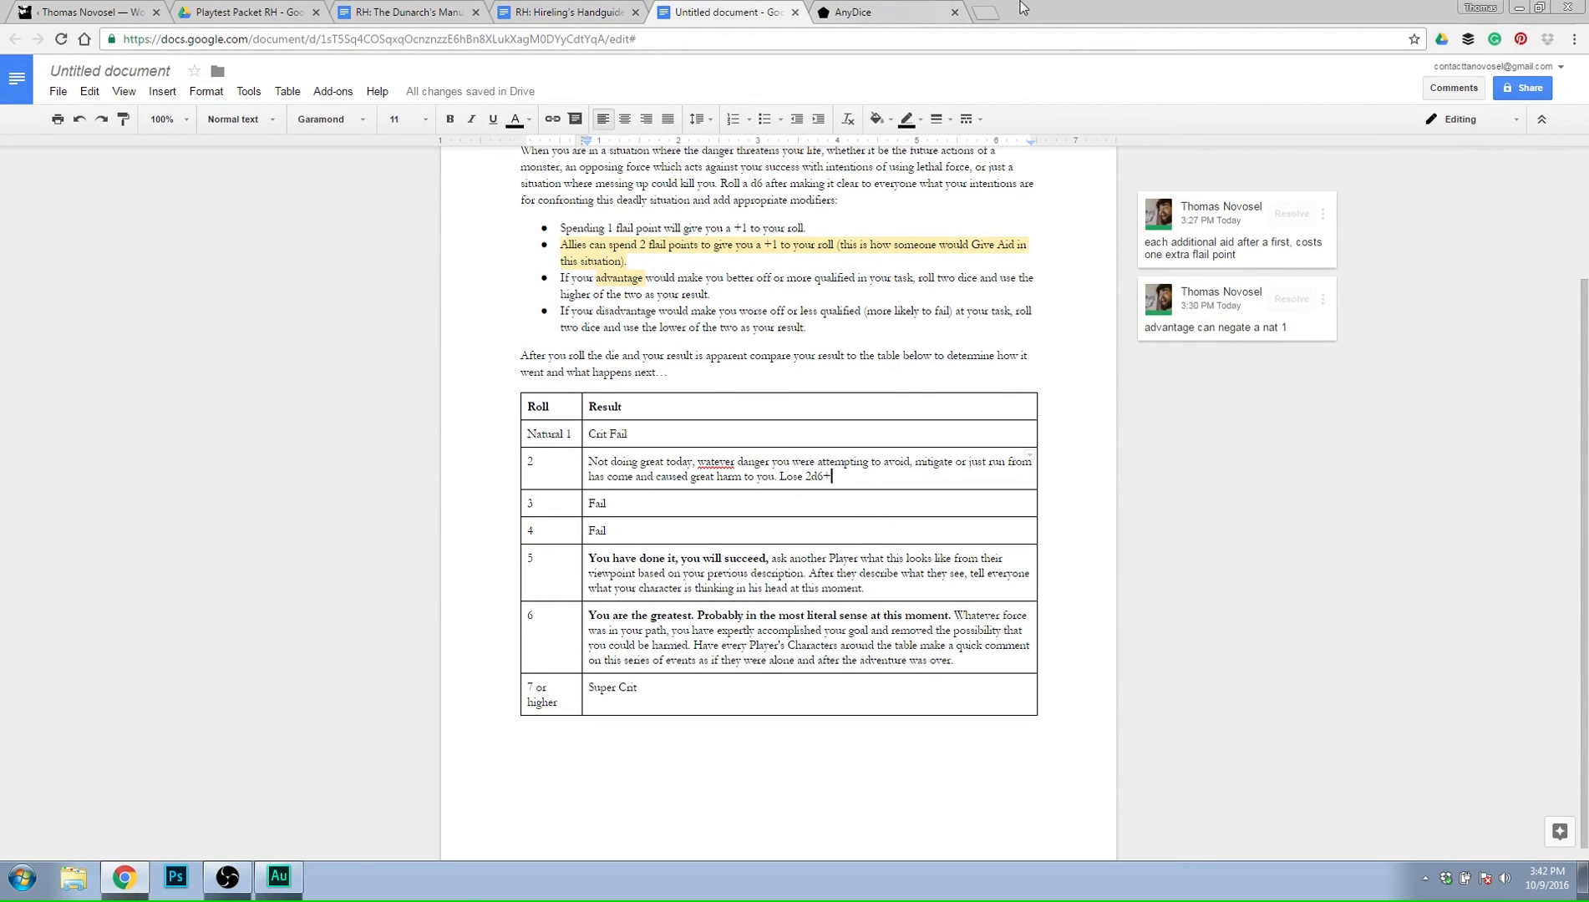
click(827, 10)
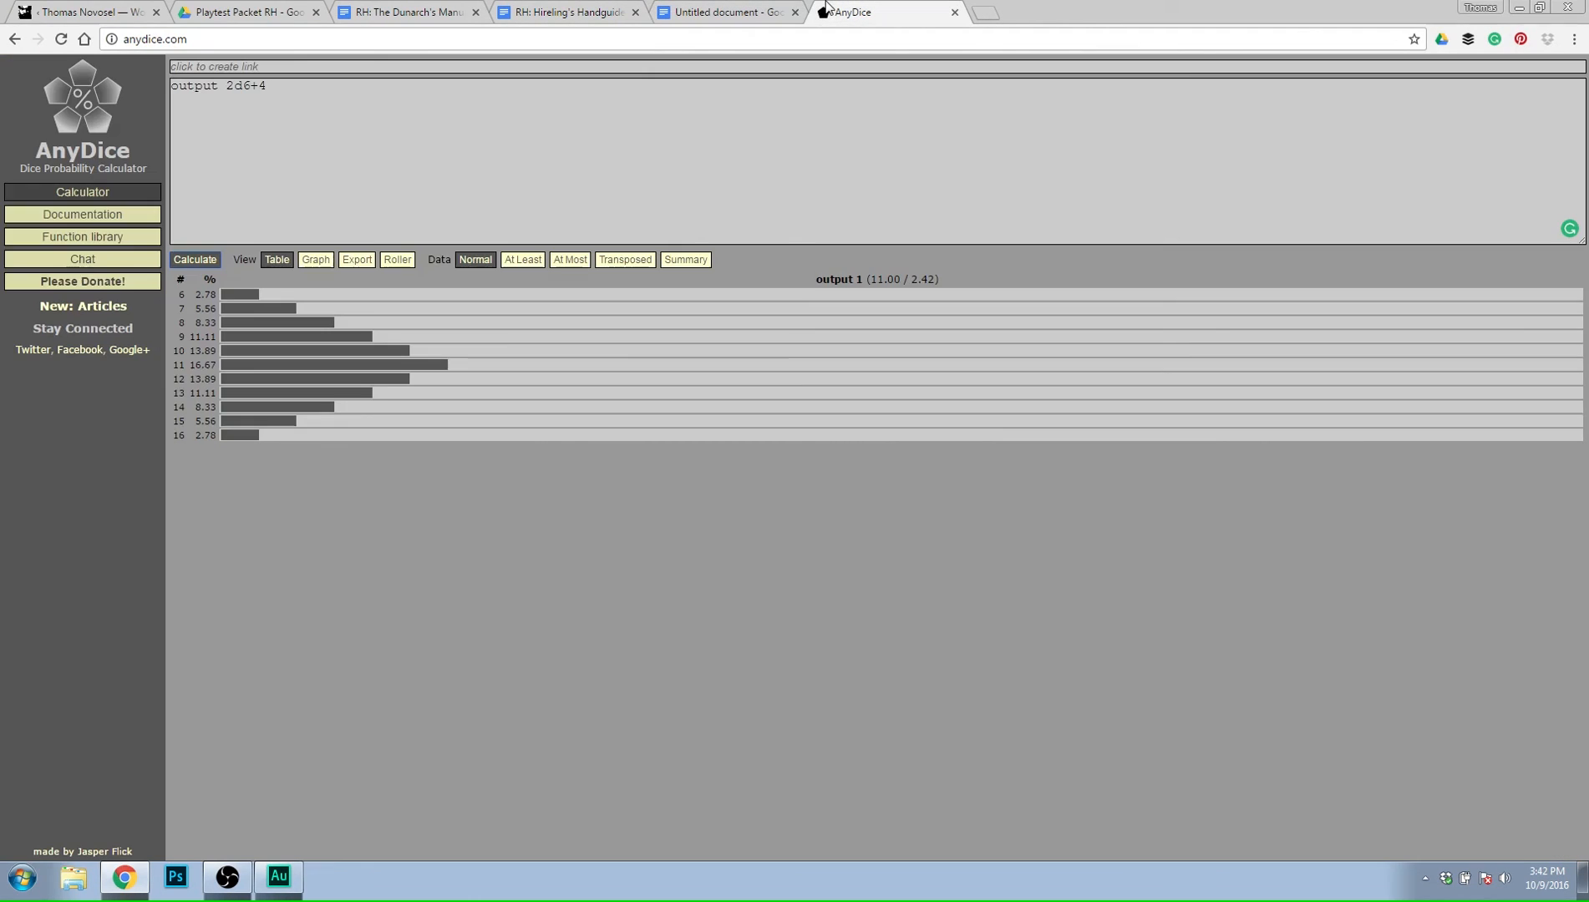
Return to the rules document and extend the roll 2 penalty to "Lose 2d6+3 gold and describe to everyone how each coin rolls away".
click(699, 11)
text(3)
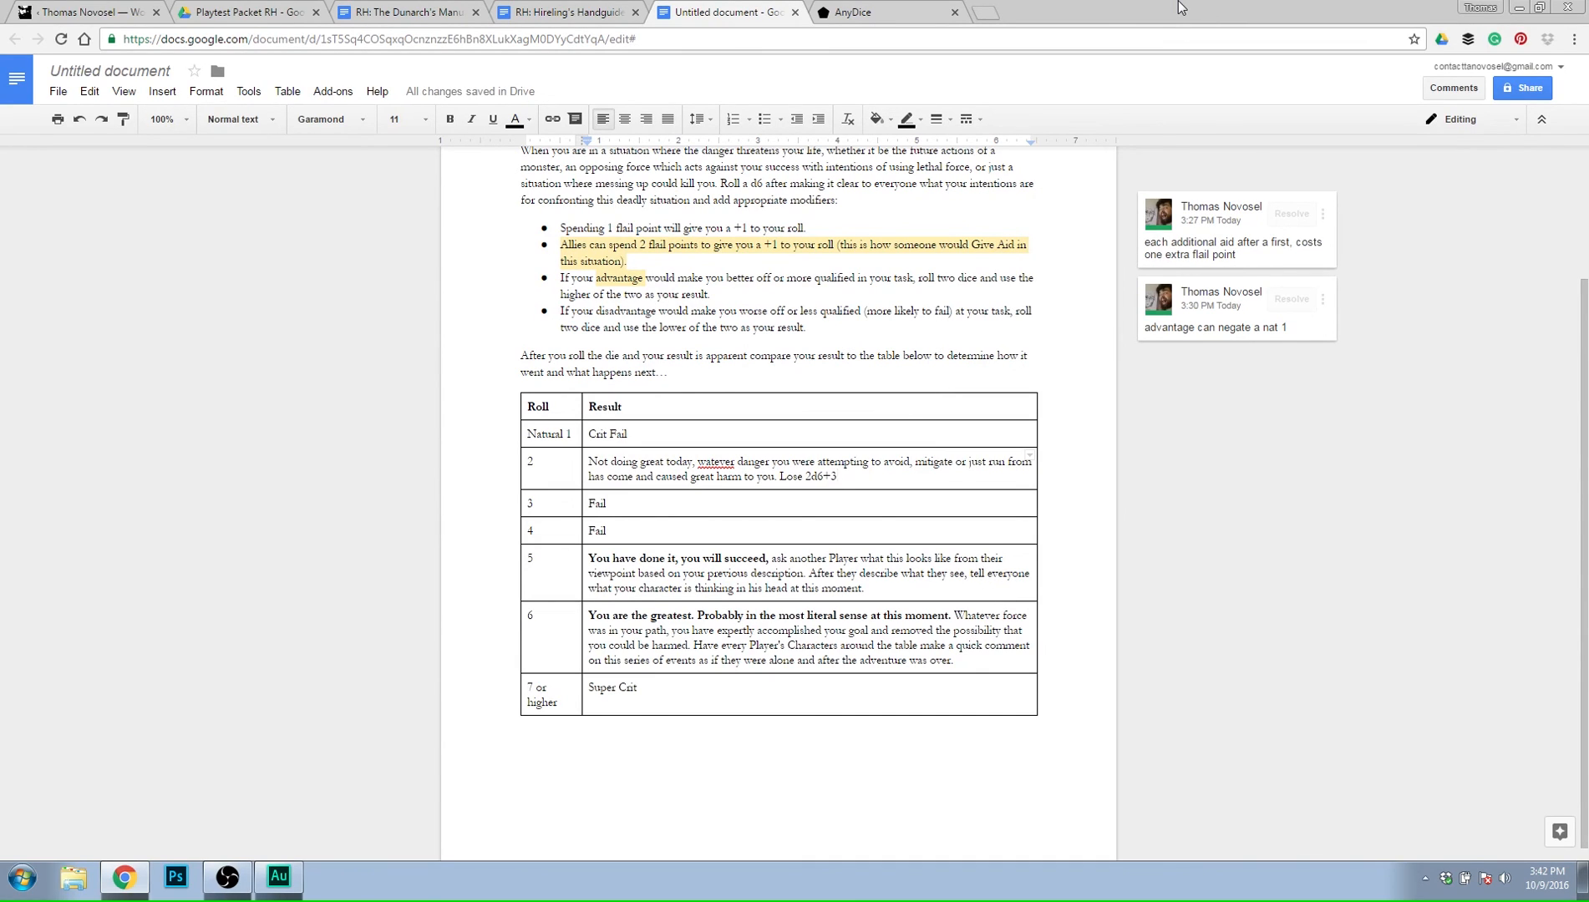
text( gold and descr)
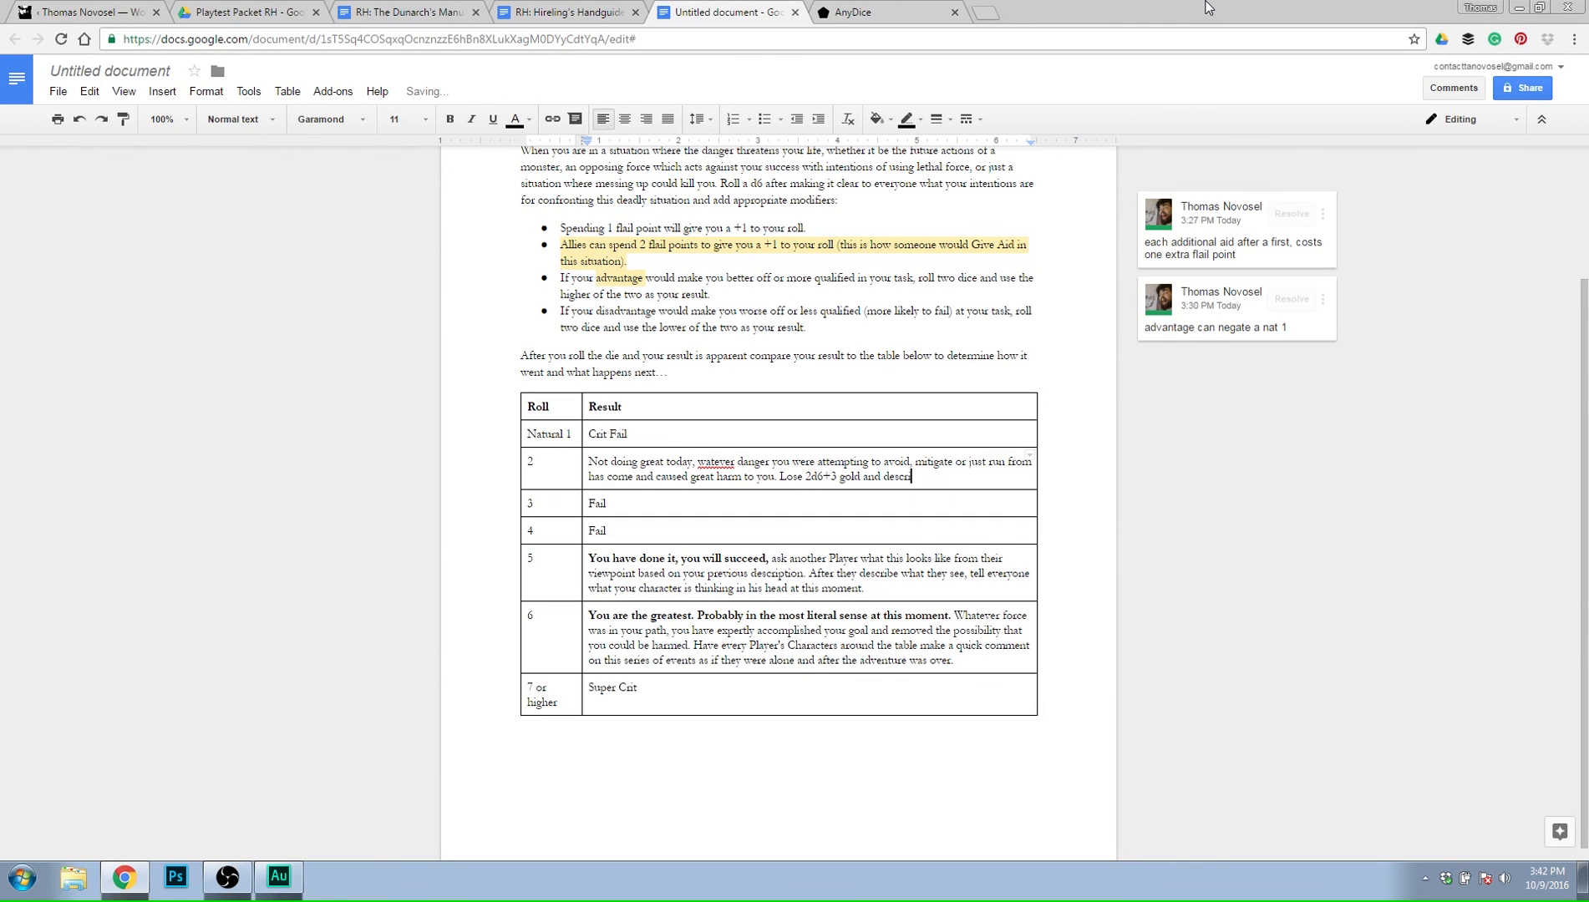
text(ibe to everyone how each coin rolls away)
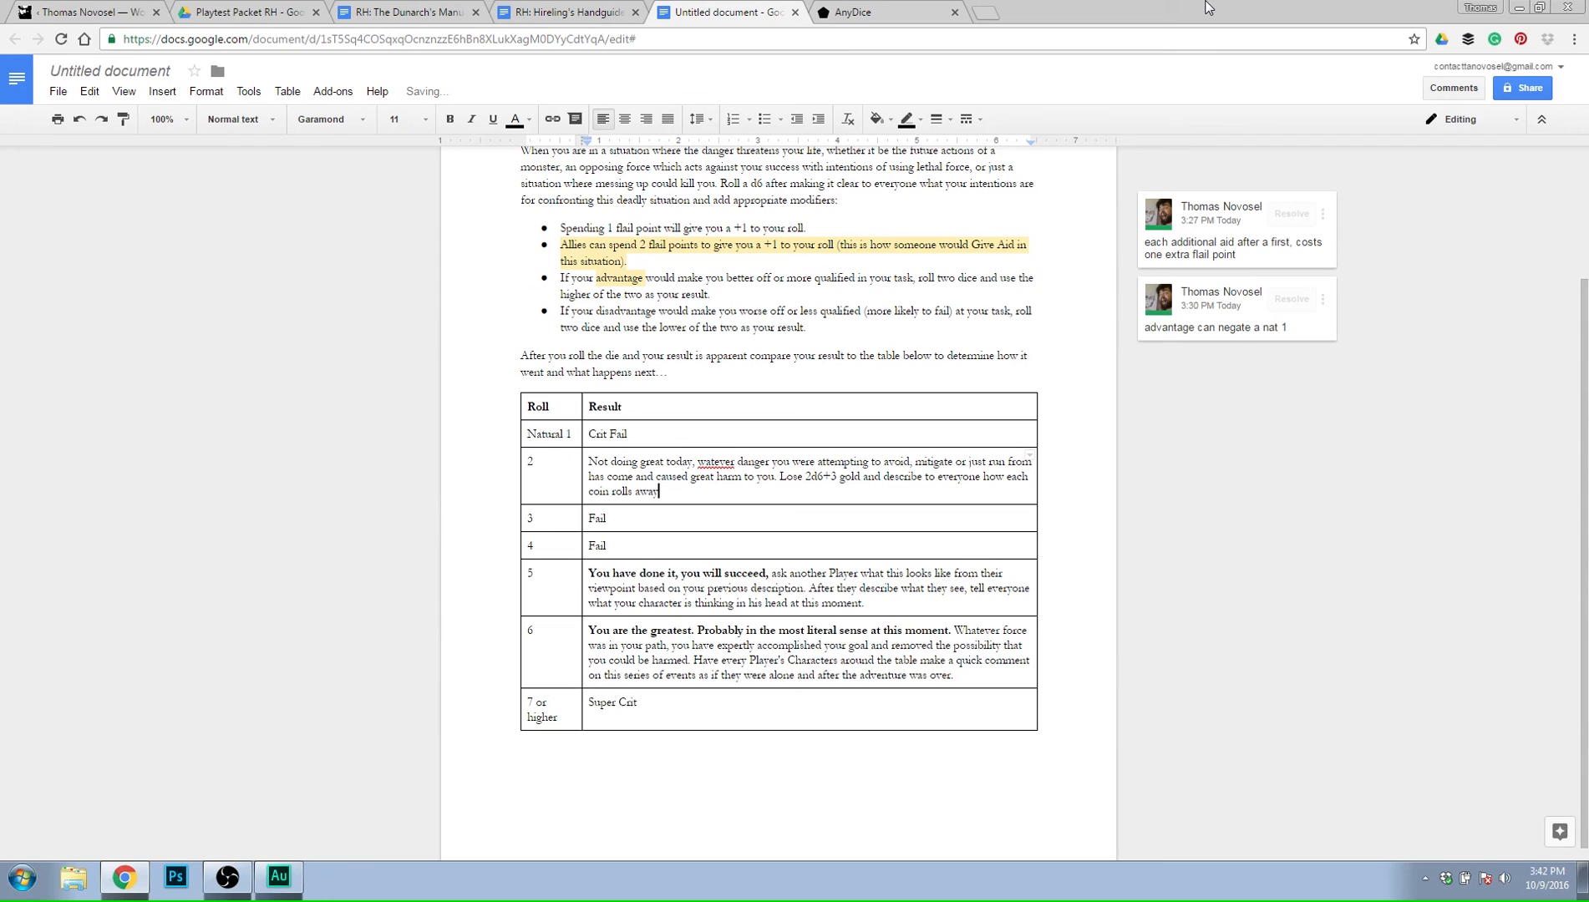
text( or goes to a place where it could not ever )
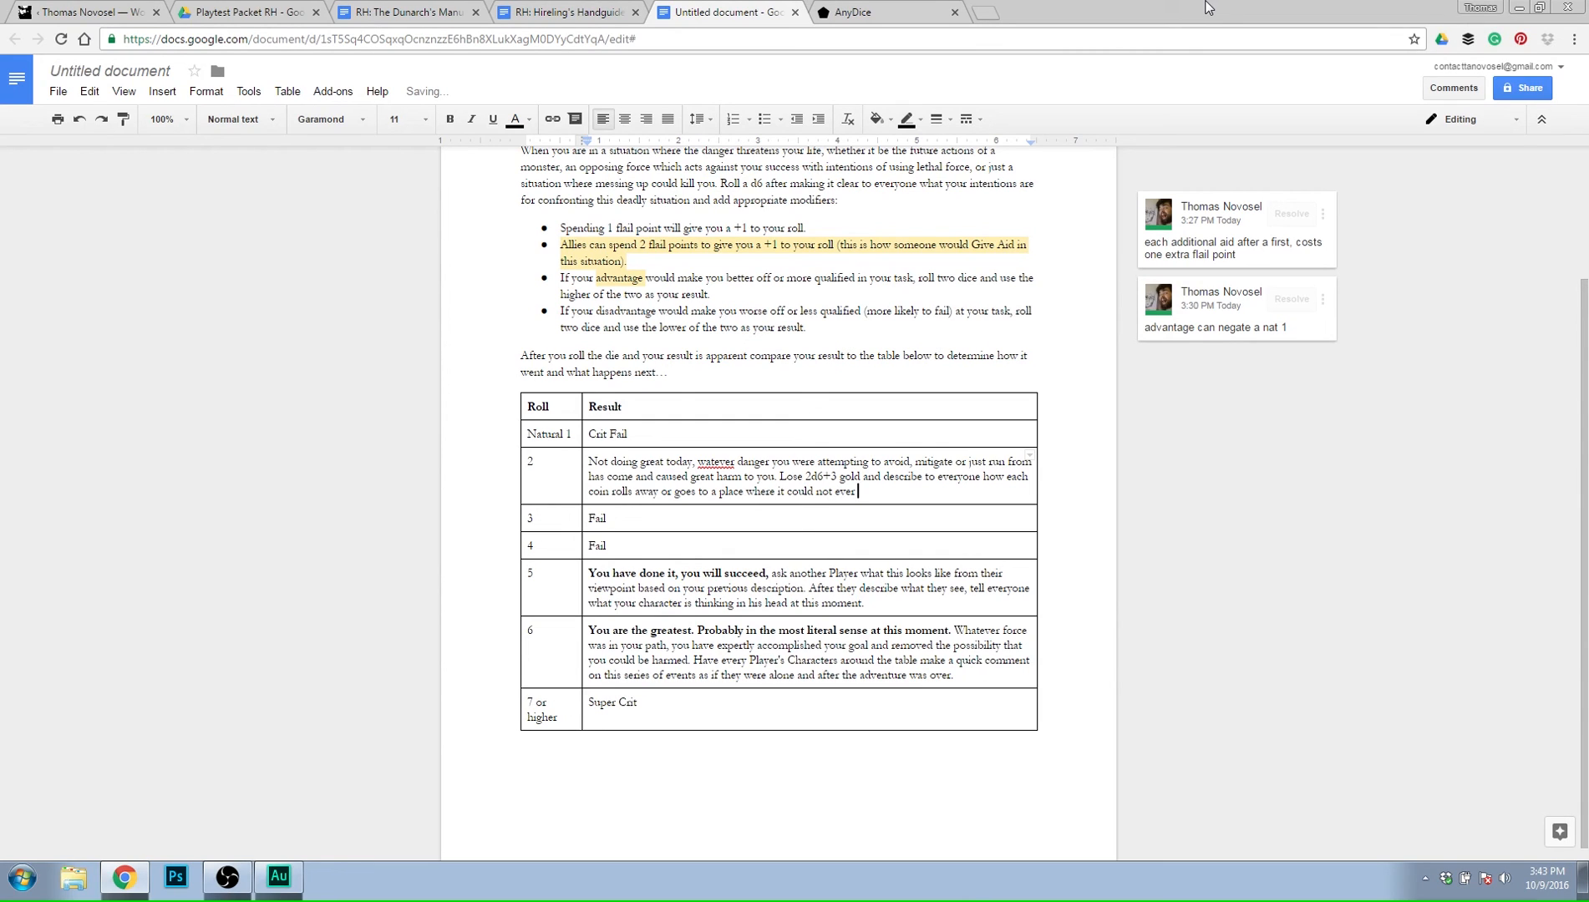
text(be recovered, there is no hope in reclaiming th)
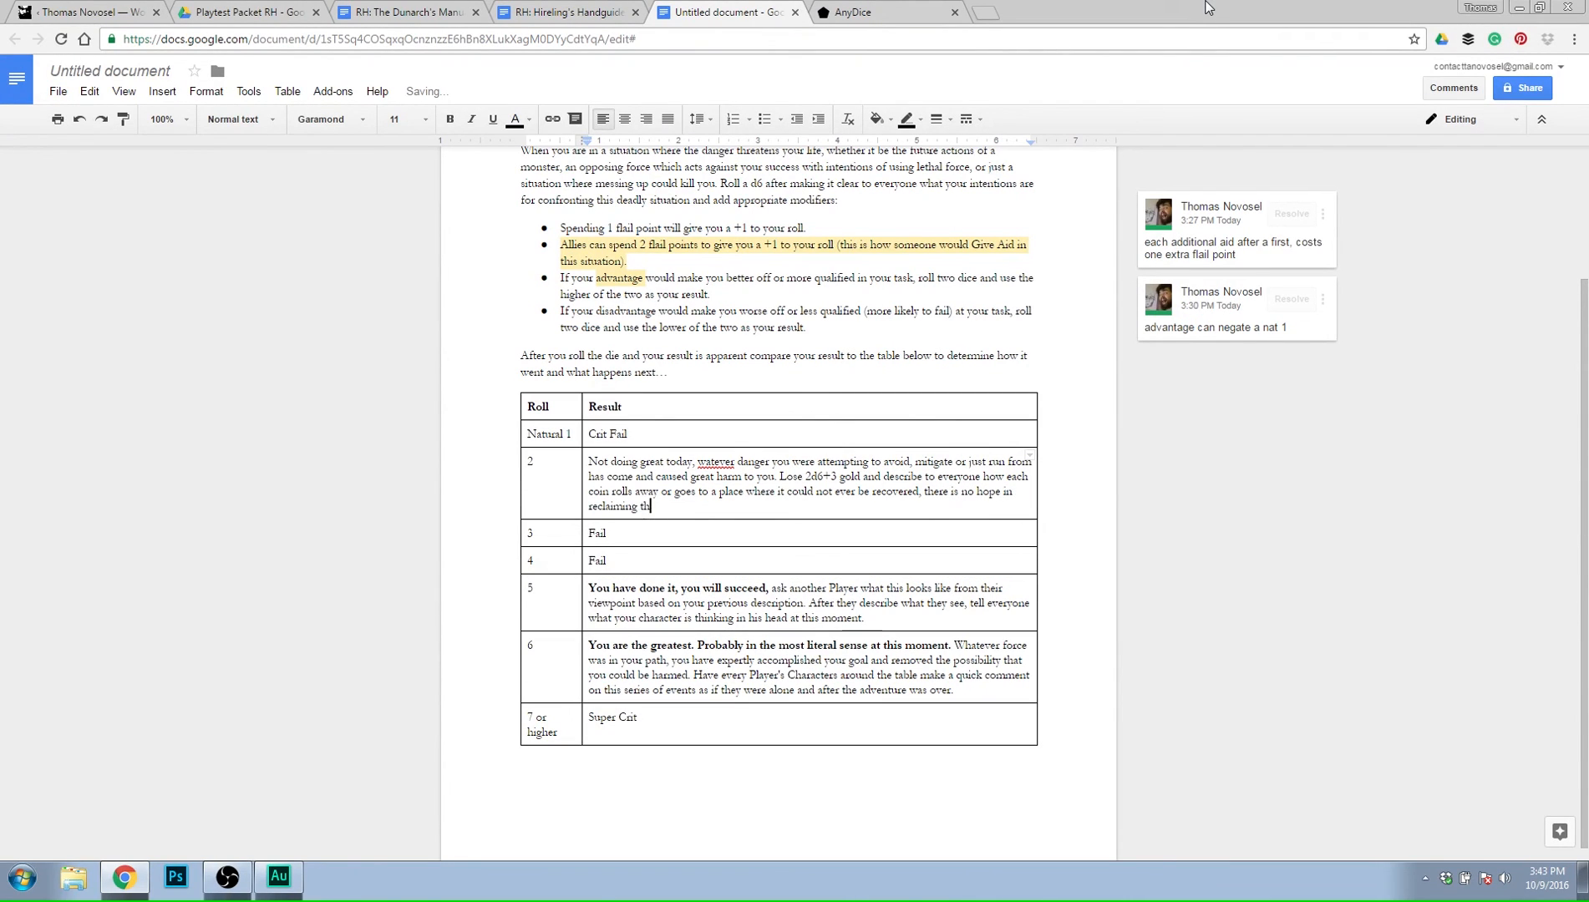
text(ose lost riches as they t)
text(et)
Finish the roll 2 sentence with "riches as they are lost from your pouches, bags and pockets.".
key(BackSpace)
key(BackSpace)
key(BackSpace)
key(BackSpace)
key(BackSpace)
key(BackSpace)
text(are lost from yo)
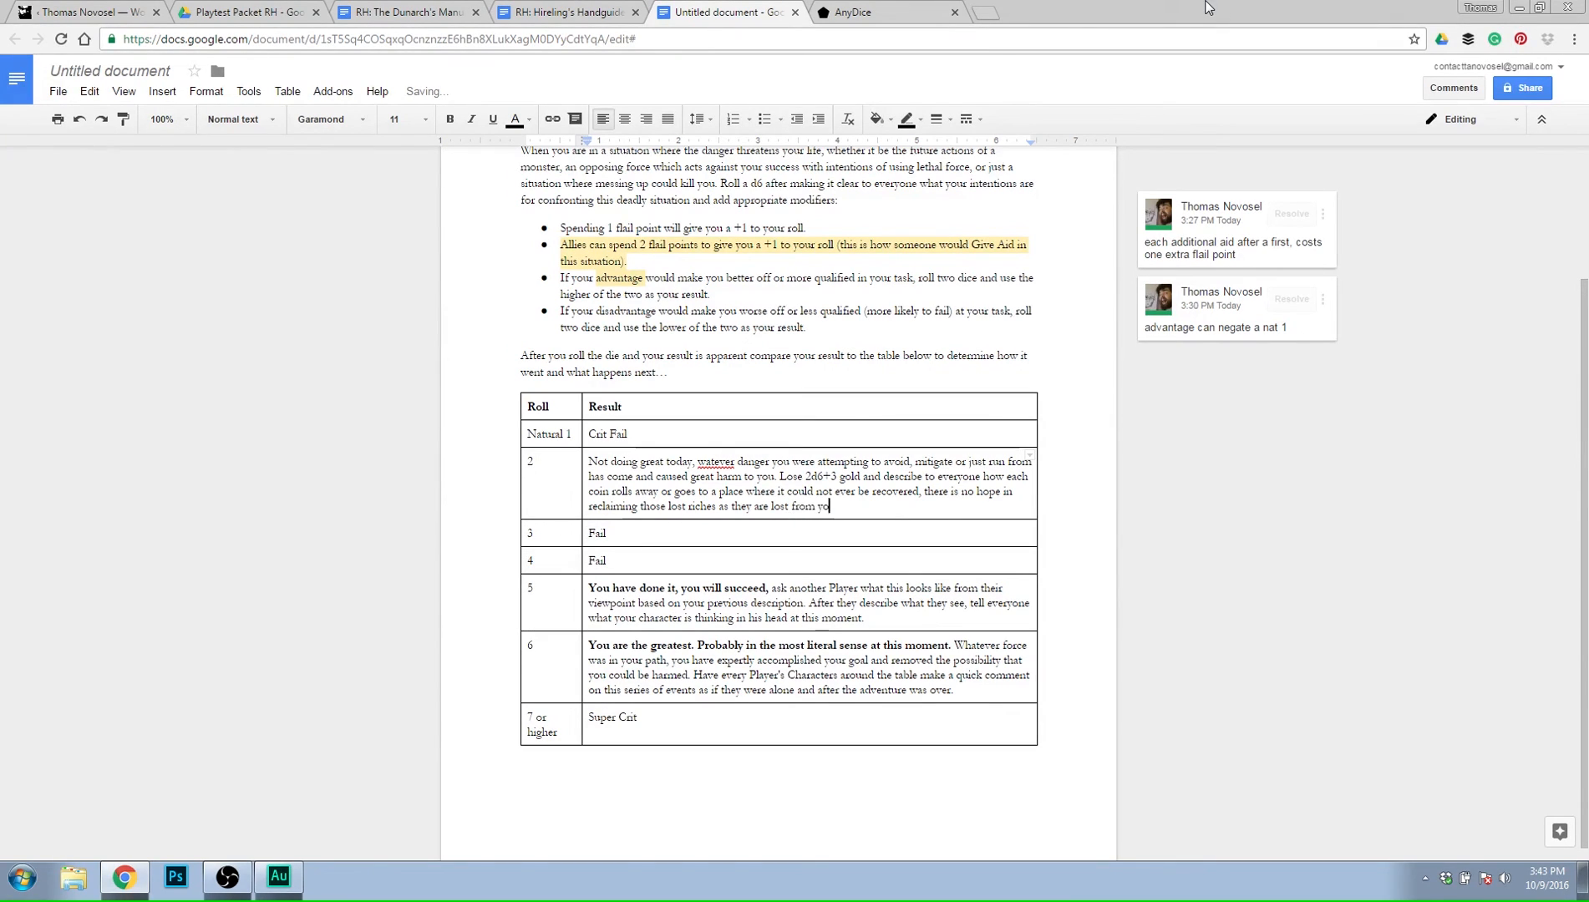
text(ur p)
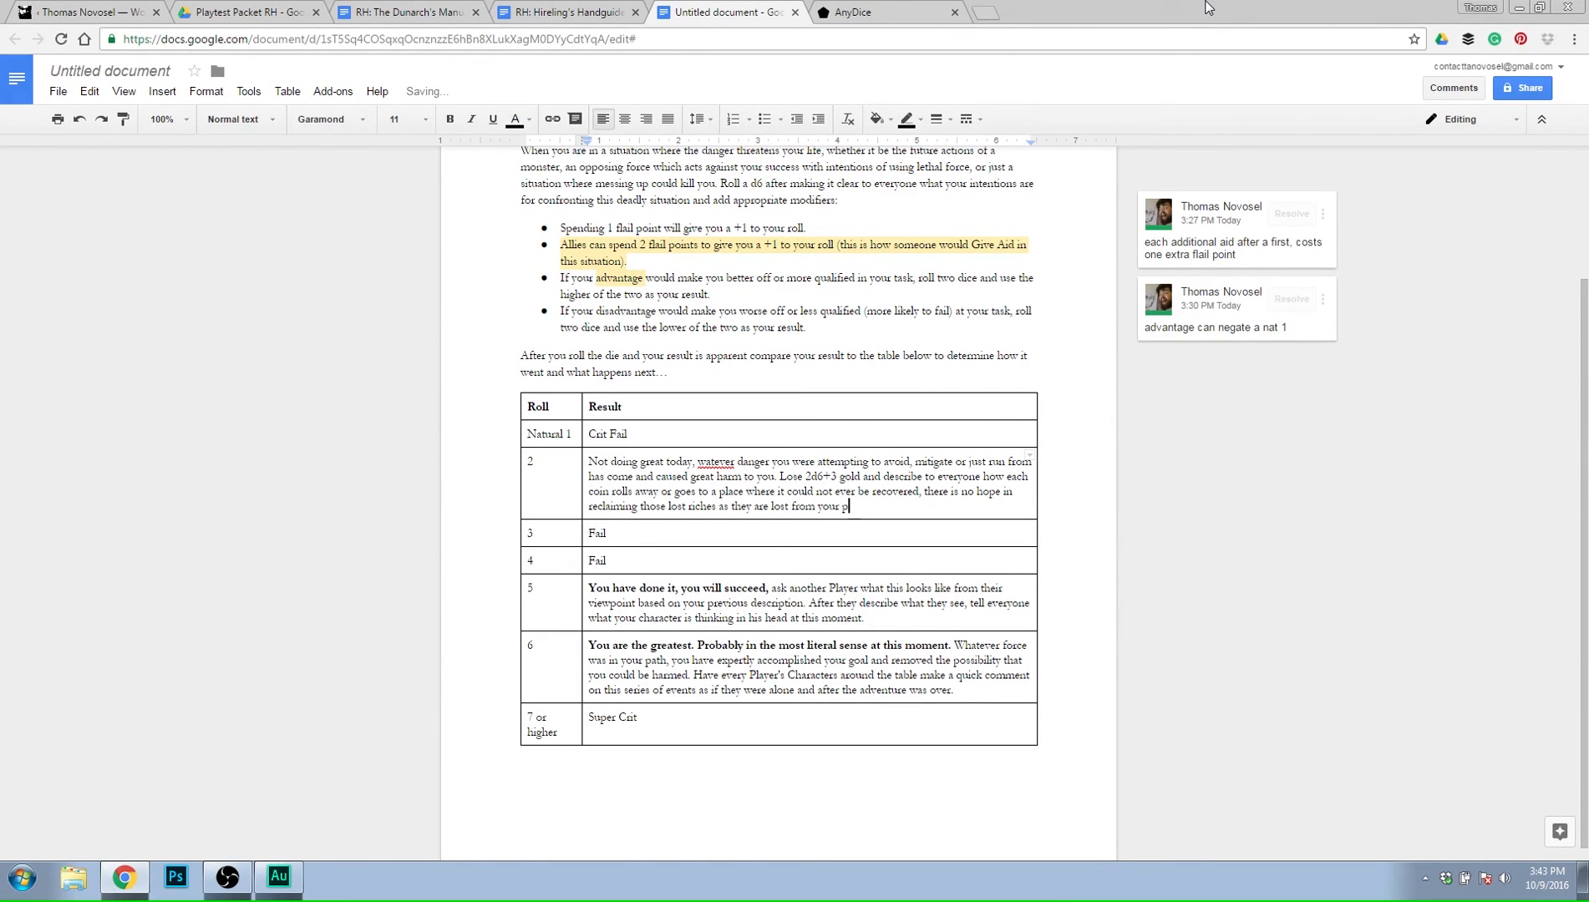
text(ouches, bags and pockets.)
Reword the end of the roll 2 sentence as "bags, pockets or other places.".
drag(970, 506, 912, 506)
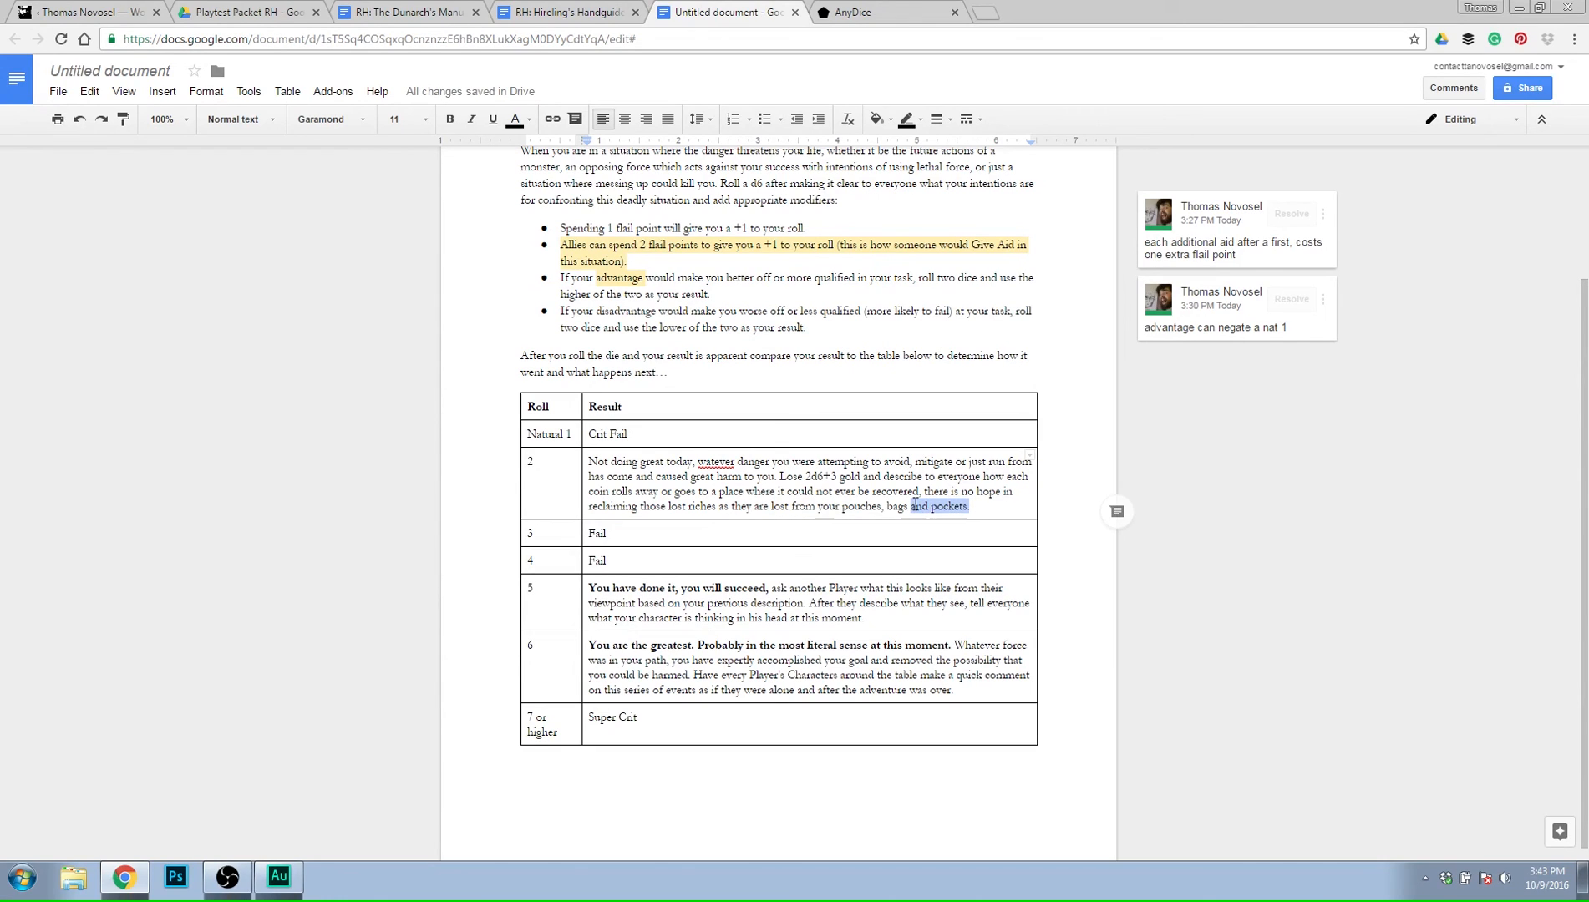
key(BackSpace)
key(BackSpace)
text(, poc)
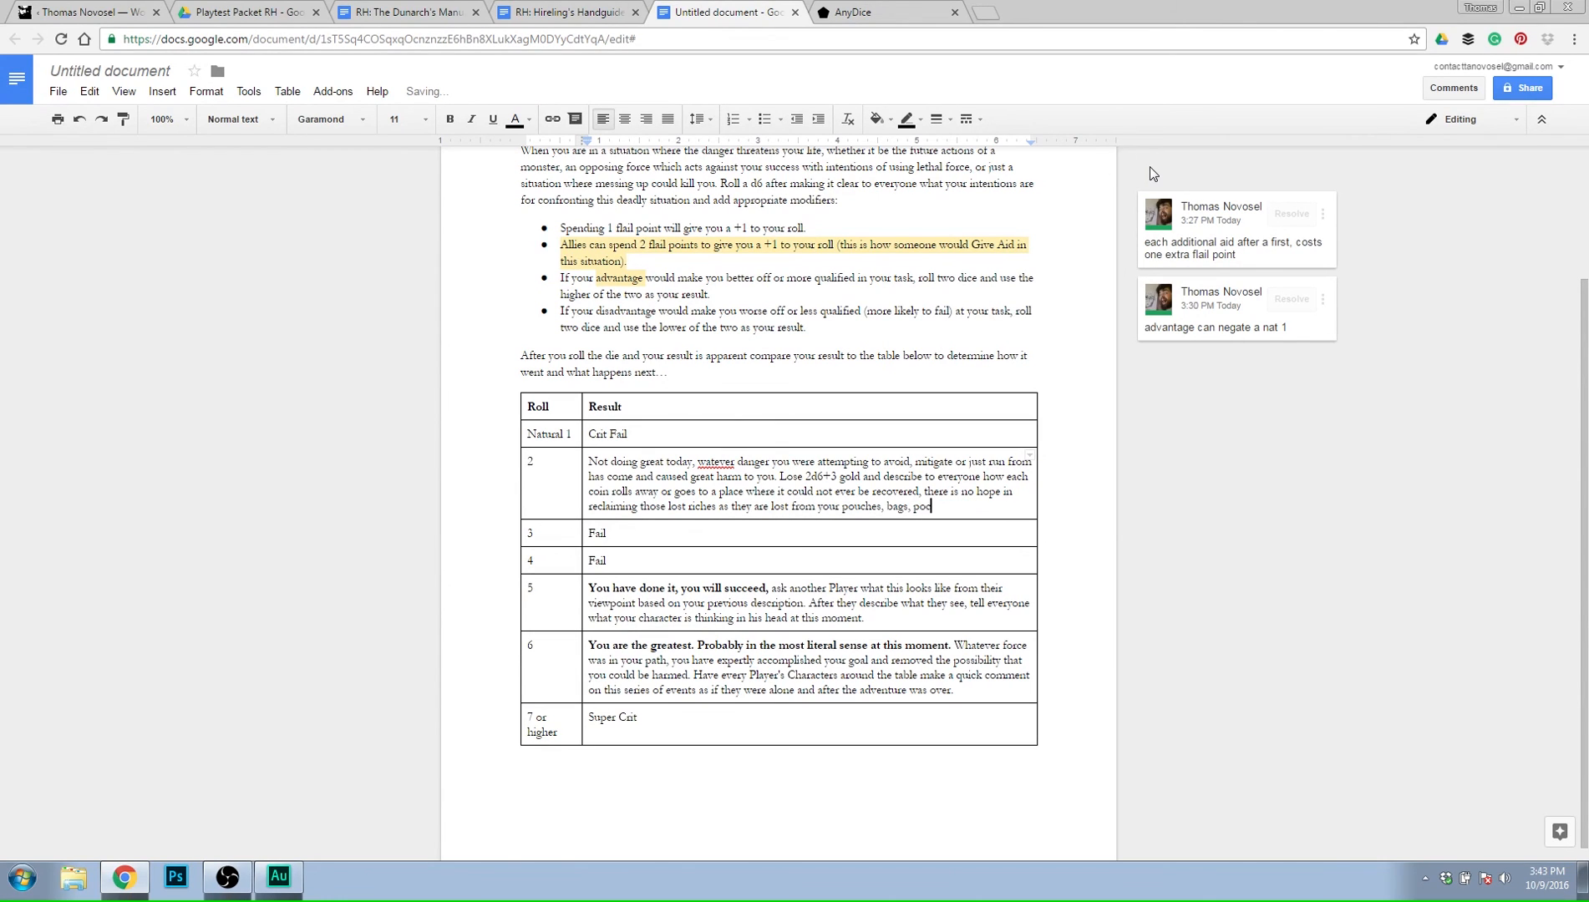
text(kets or)
key(BackSpace)
text(other places.)
Correct "watever" to "whatever" in the roll 2 result and replace everything after "as they are" with "gone forever.".
right_click(715, 465)
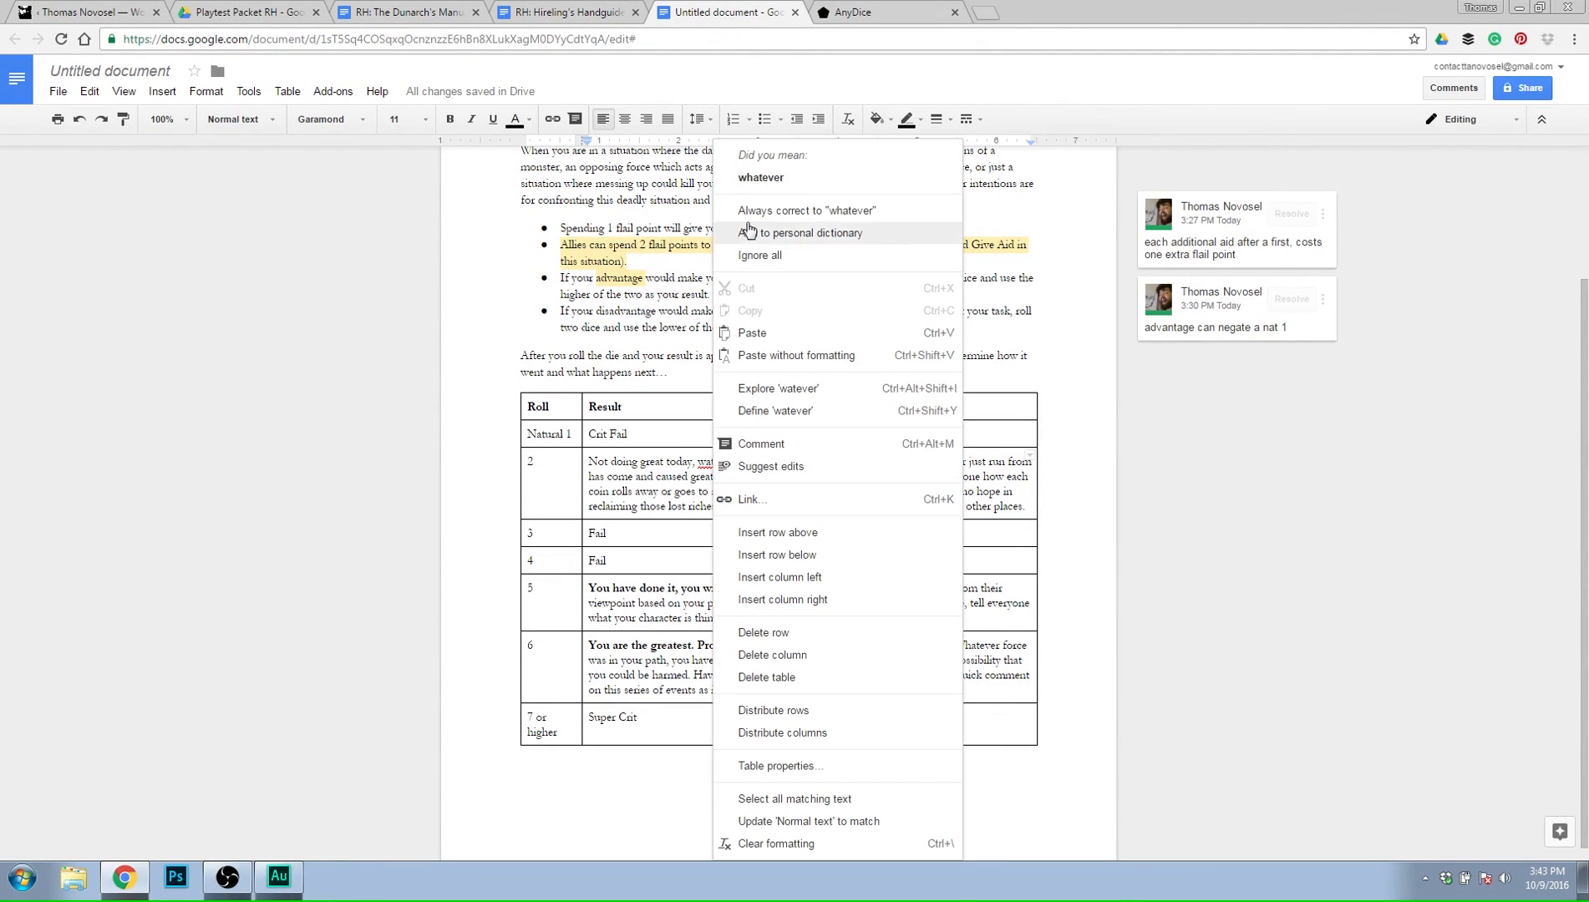
click(782, 177)
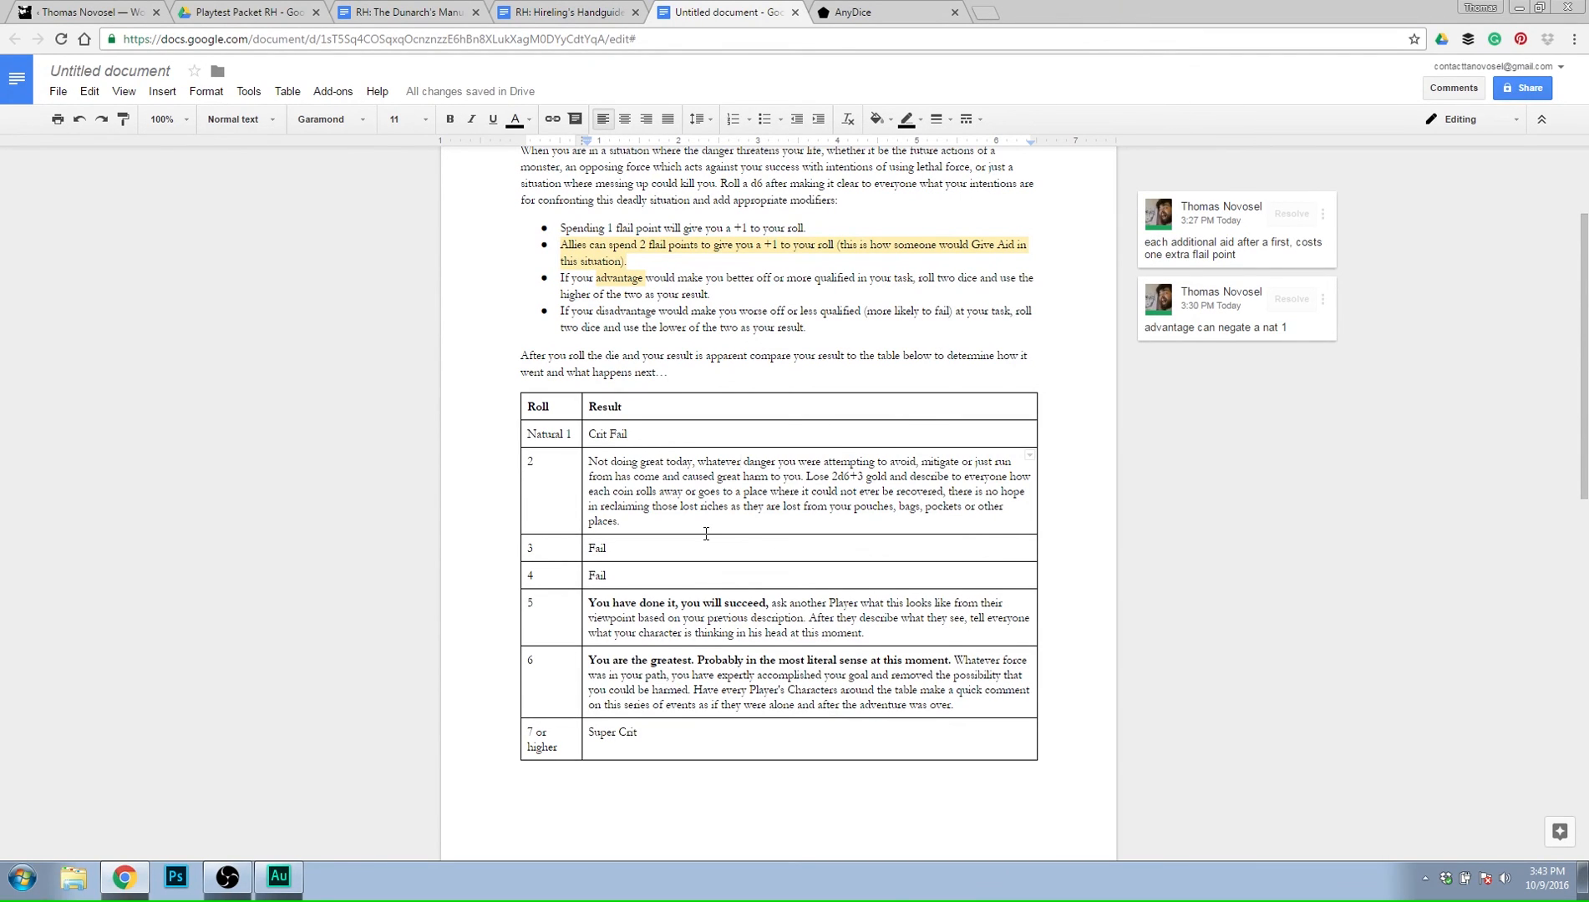
triple_click(673, 523)
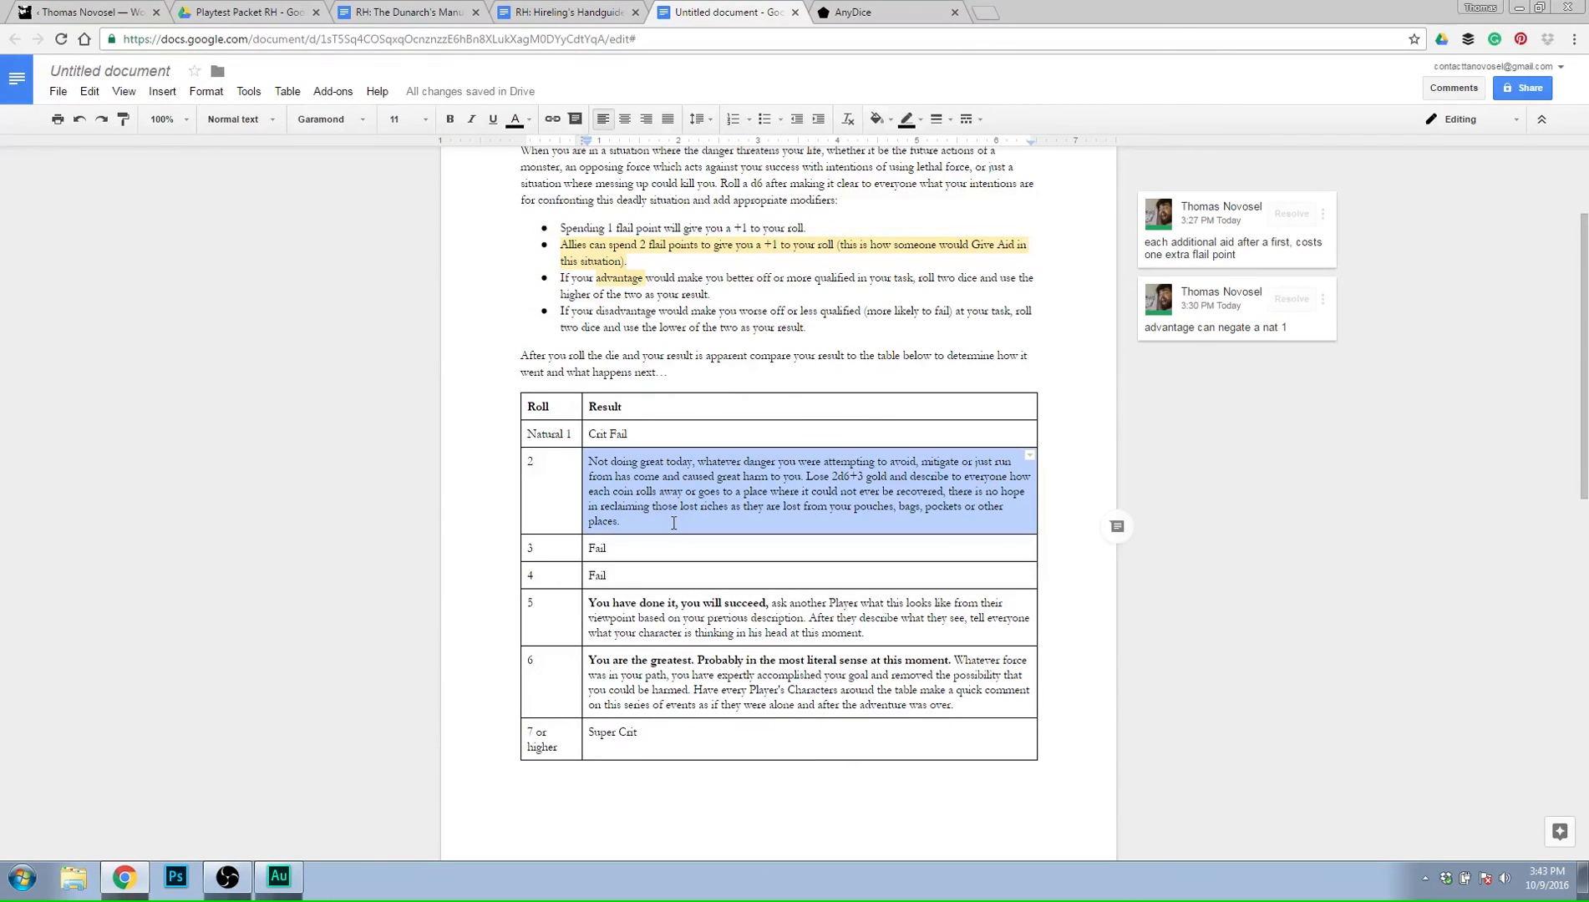
drag(777, 502, 627, 522)
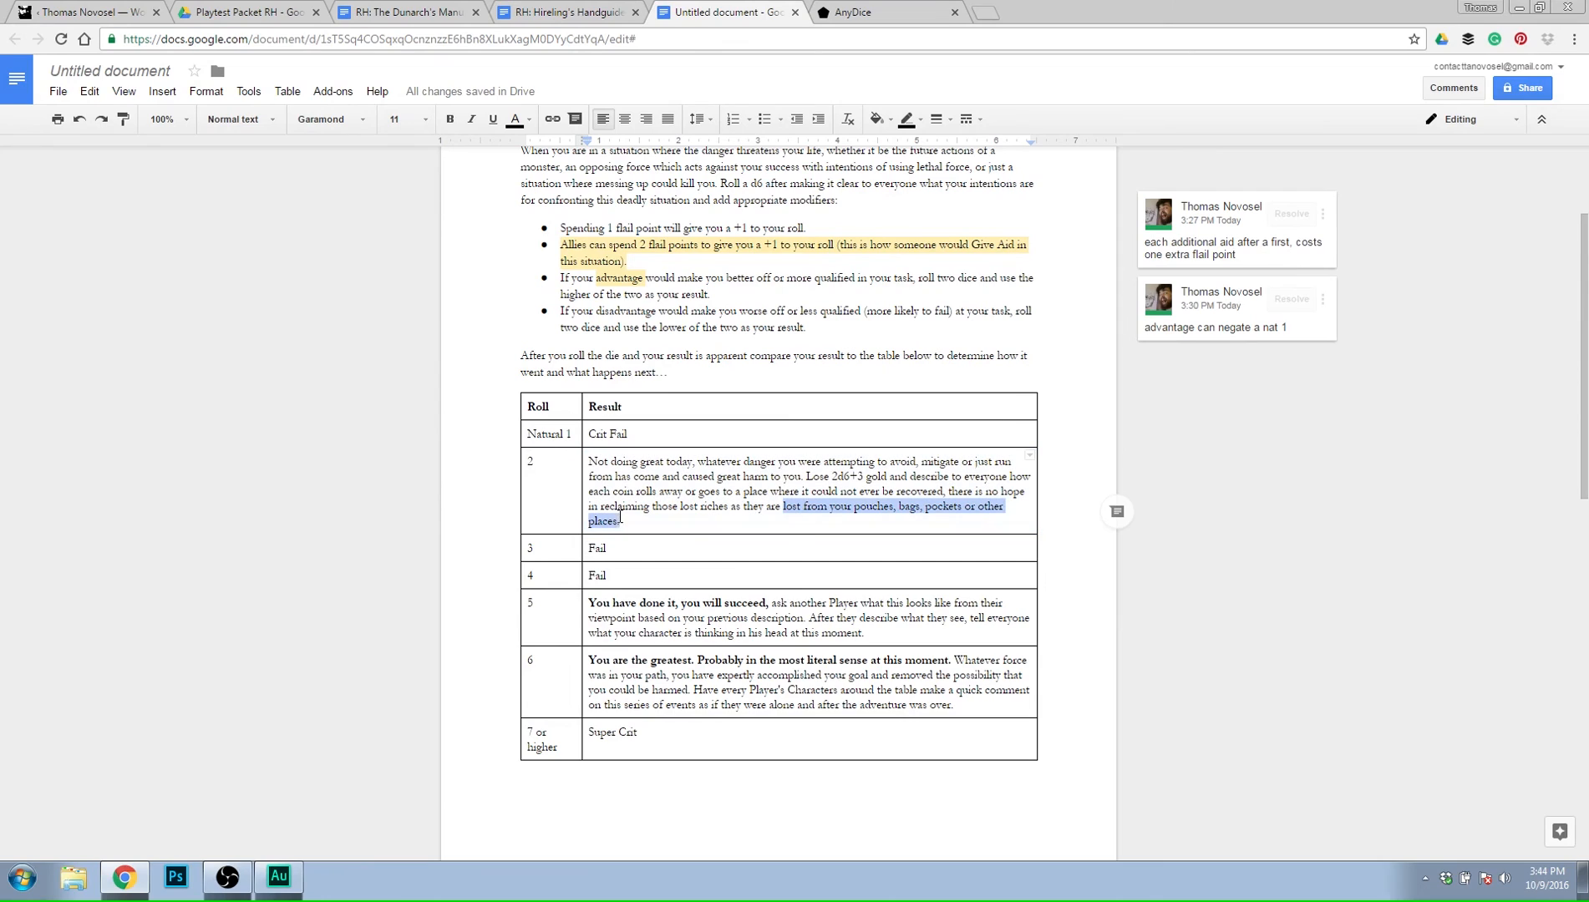
key(BackSpace)
text(go)
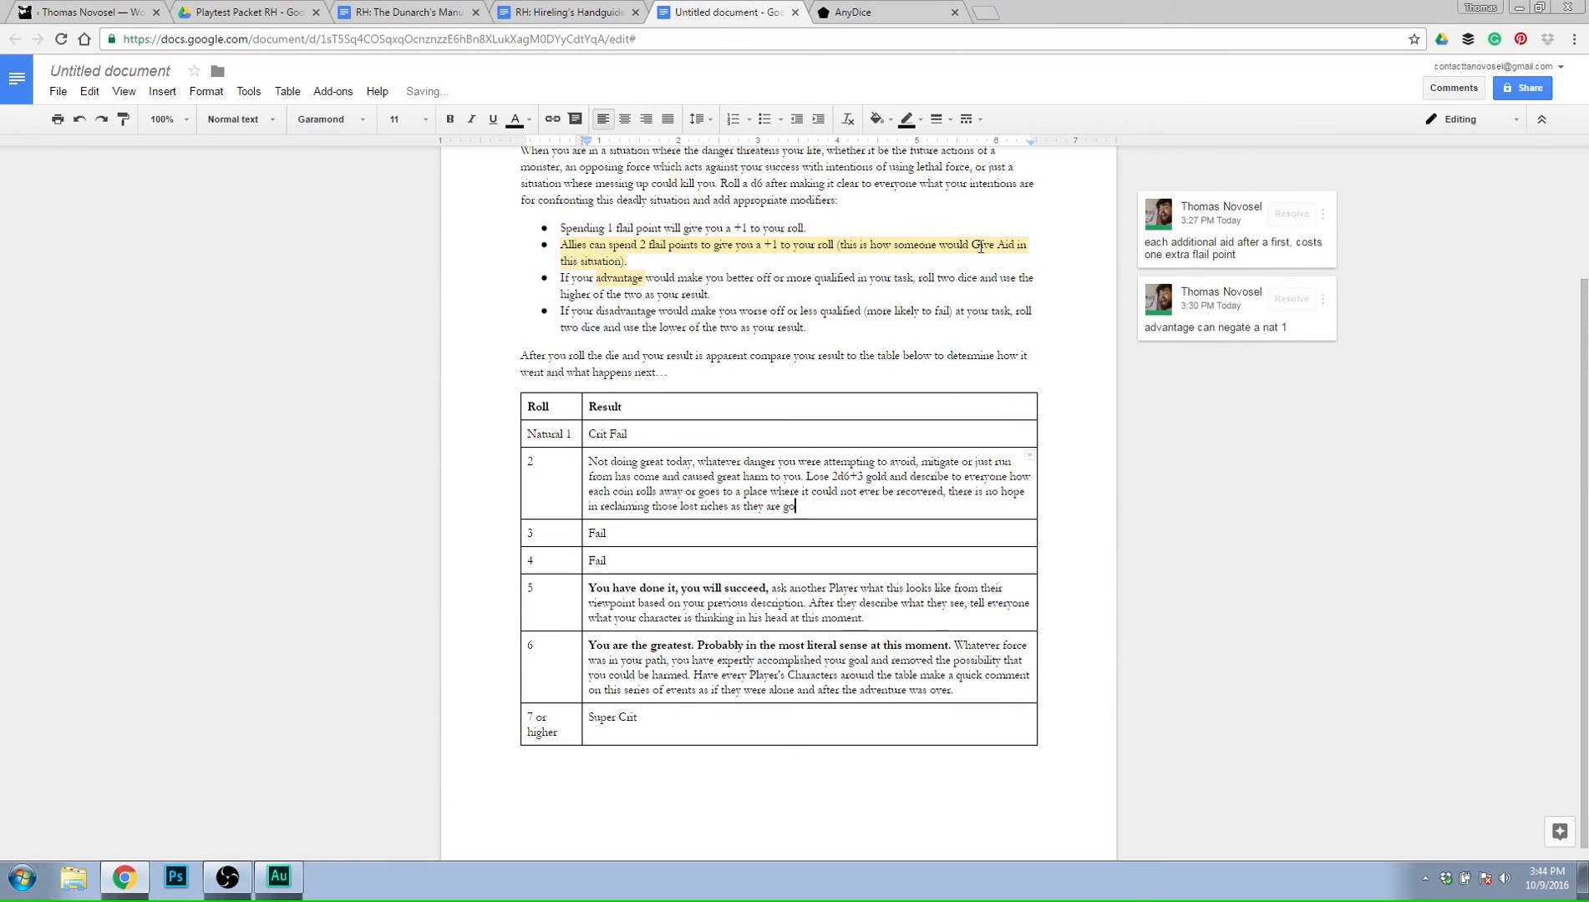
text(ne forever.)
triple_click(830, 536)
click(875, 504)
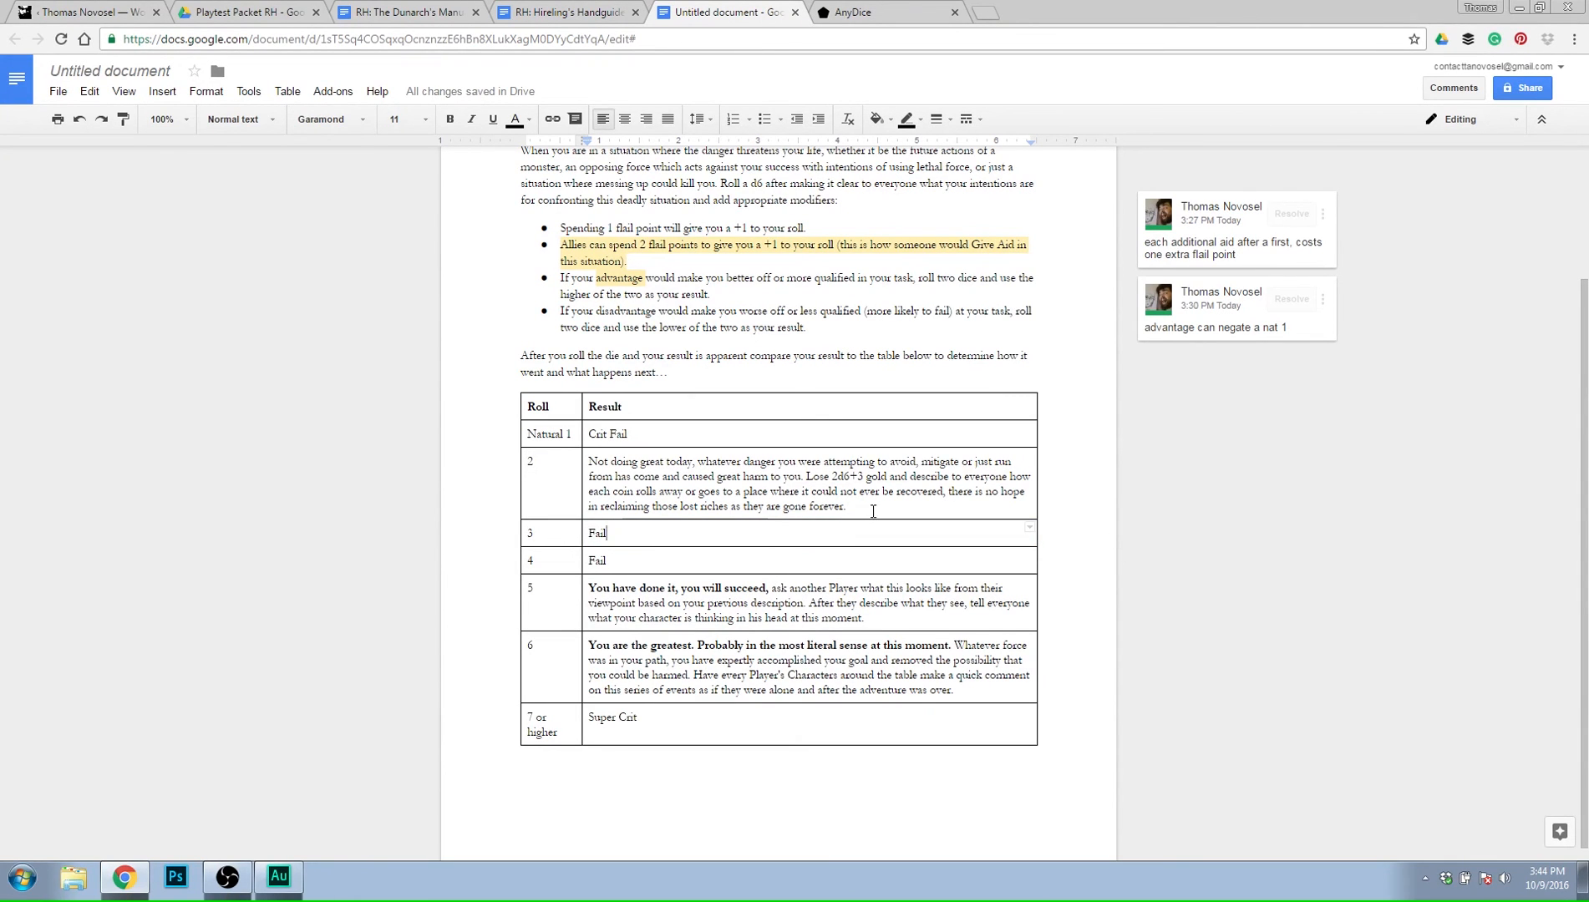
Make the opening sentence of the roll 2 result bold, from "Not doing great today" through "great harm to you.".
scroll(879, 503, up, 1)
scroll(886, 493, down, 1)
drag(588, 462, 802, 477)
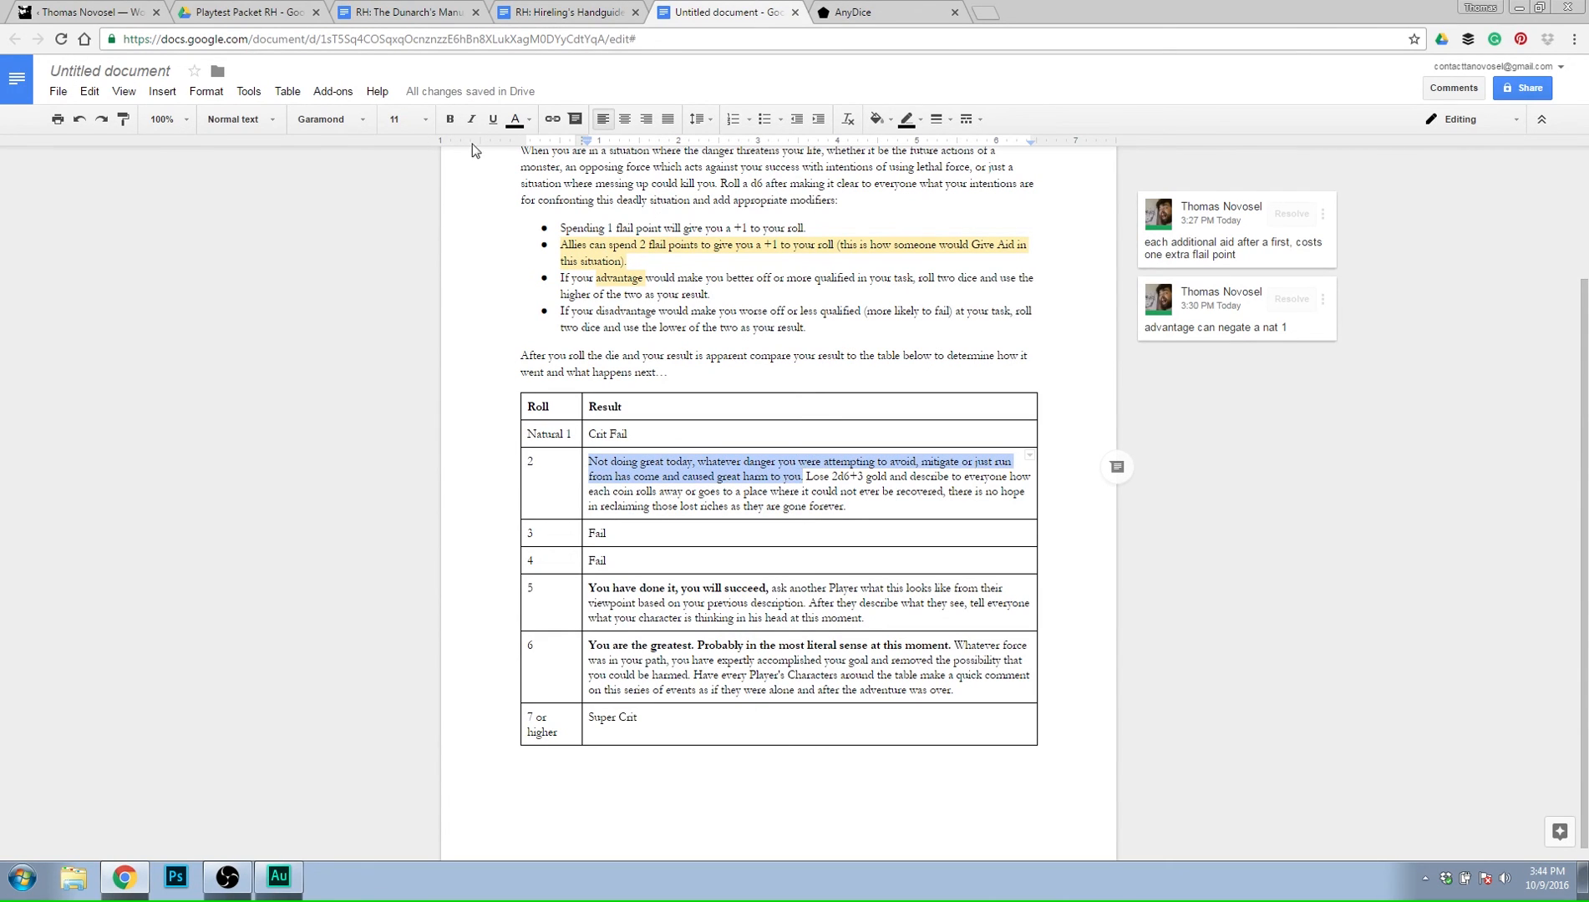
click(449, 119)
click(948, 514)
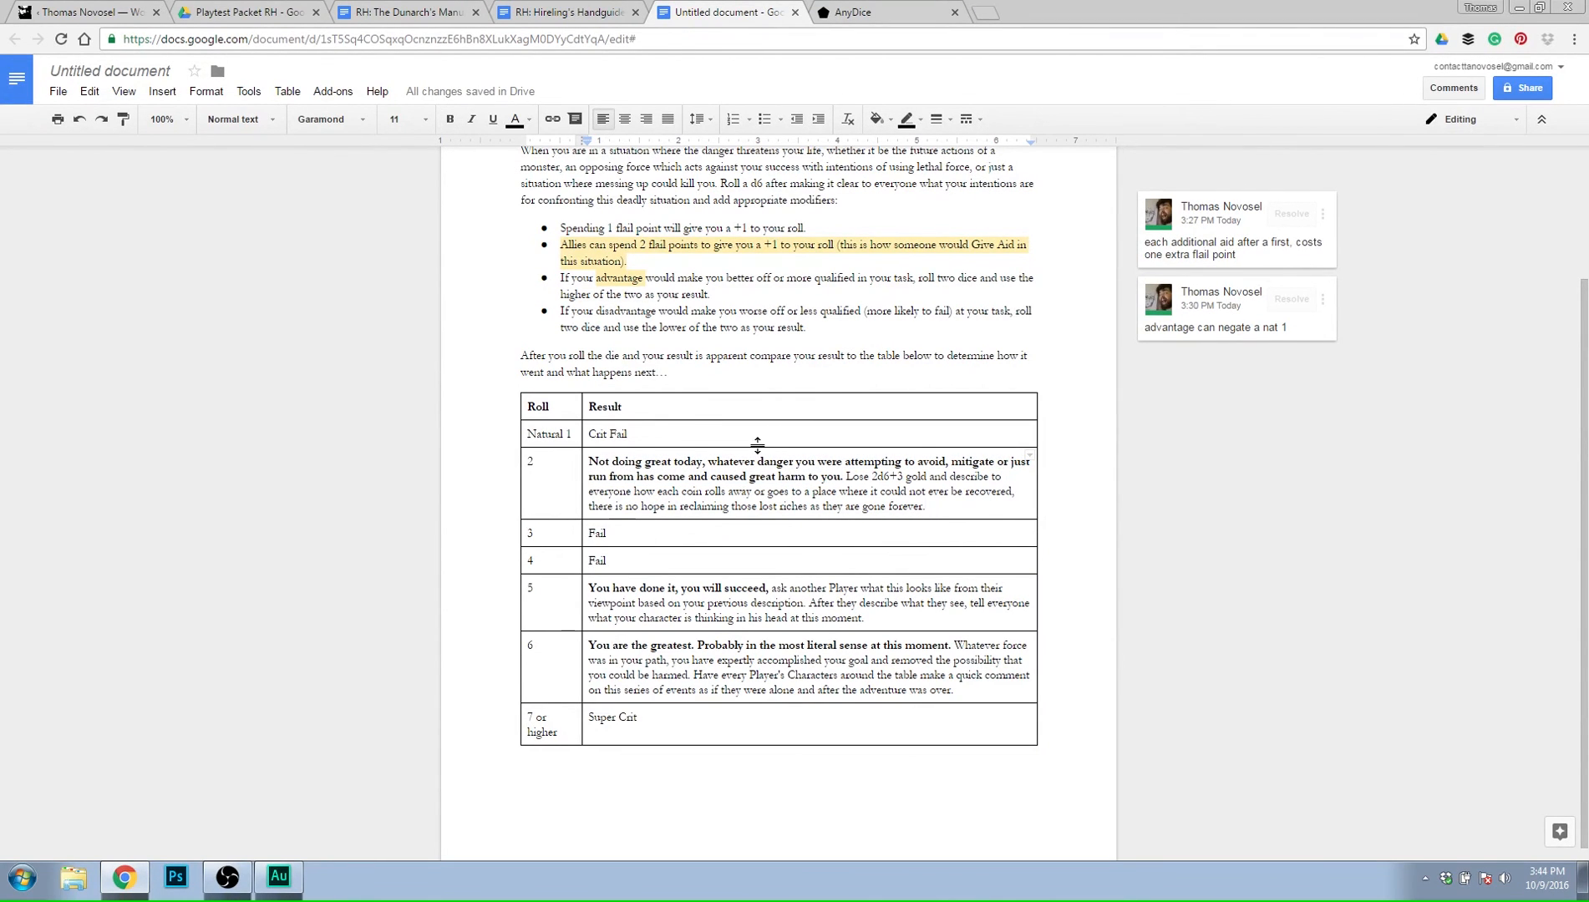
Change the gold loss in the roll 2 result to 2d6+4.
click(744, 537)
click(642, 561)
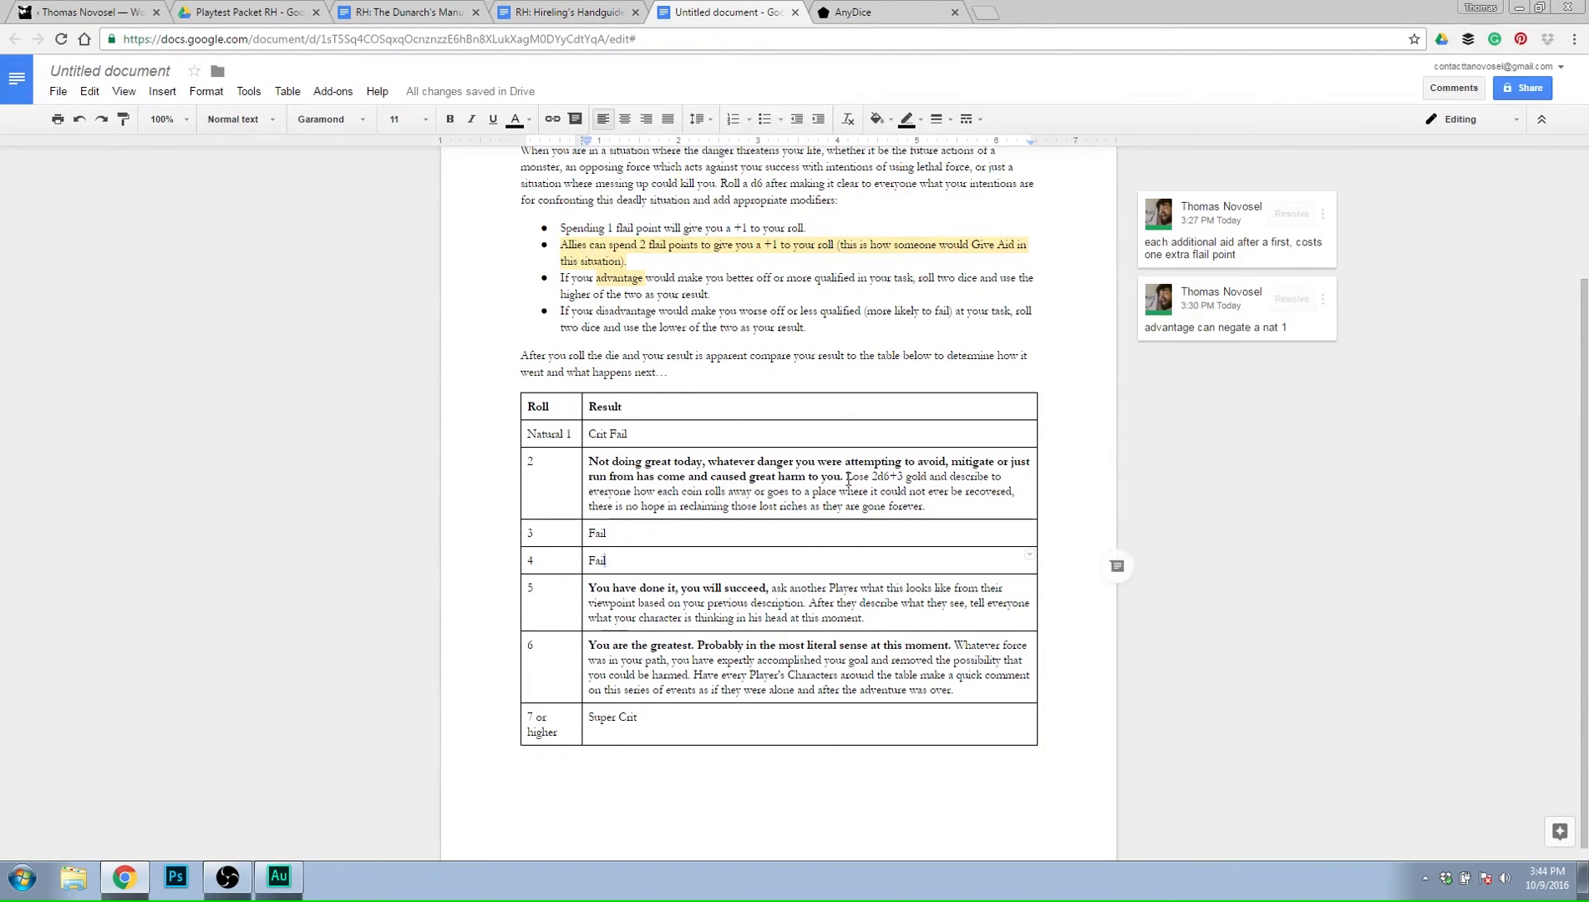
click(885, 477)
triple_click(877, 477)
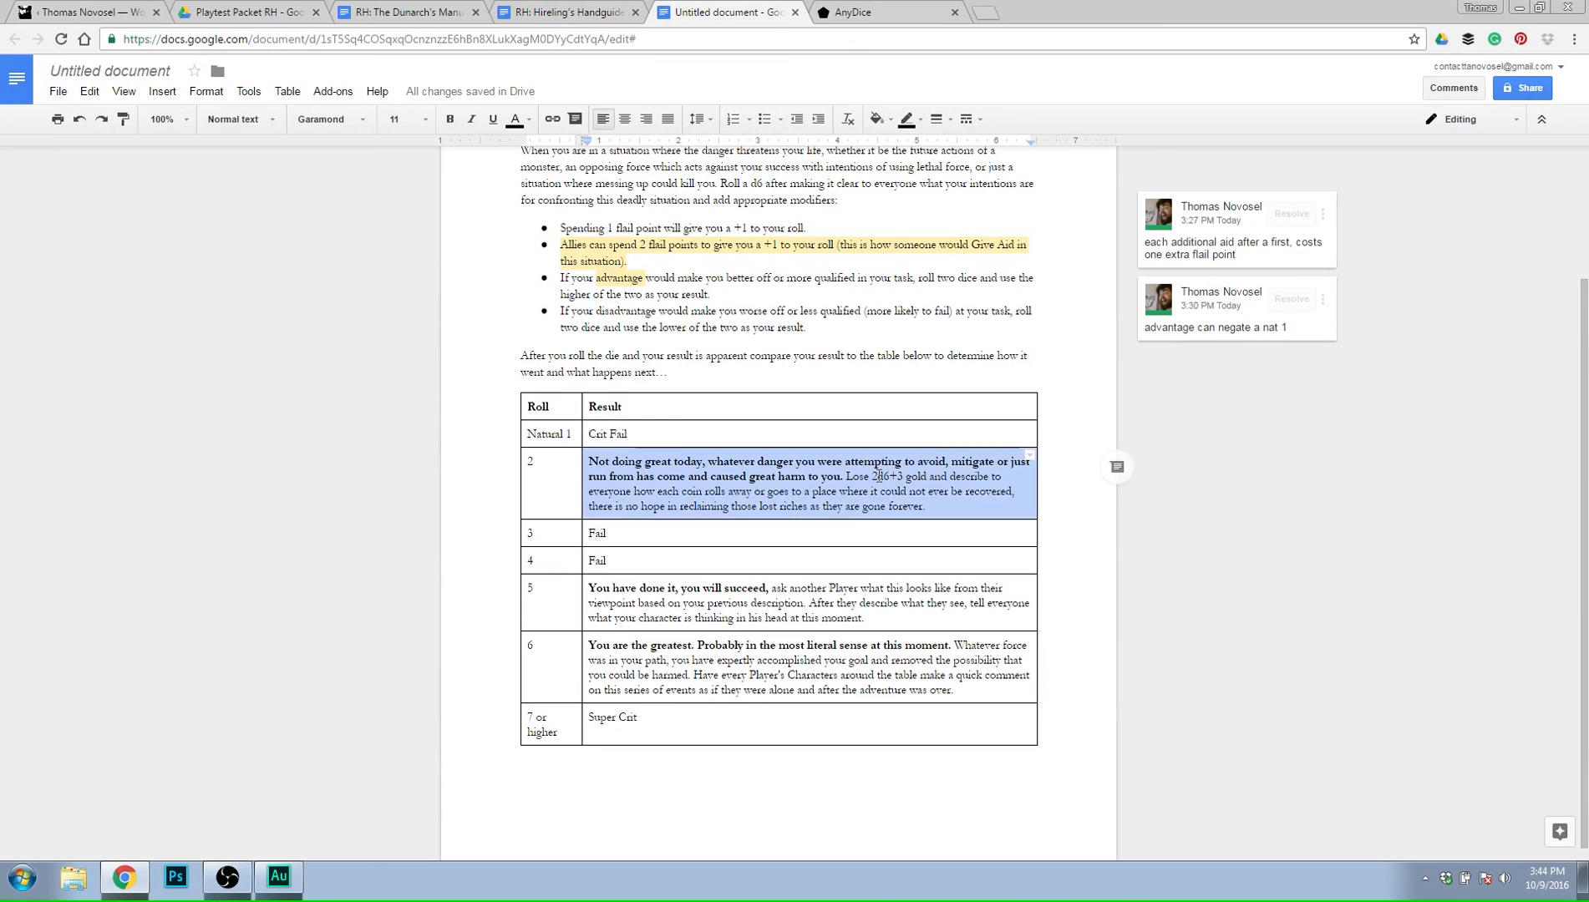
click(878, 477)
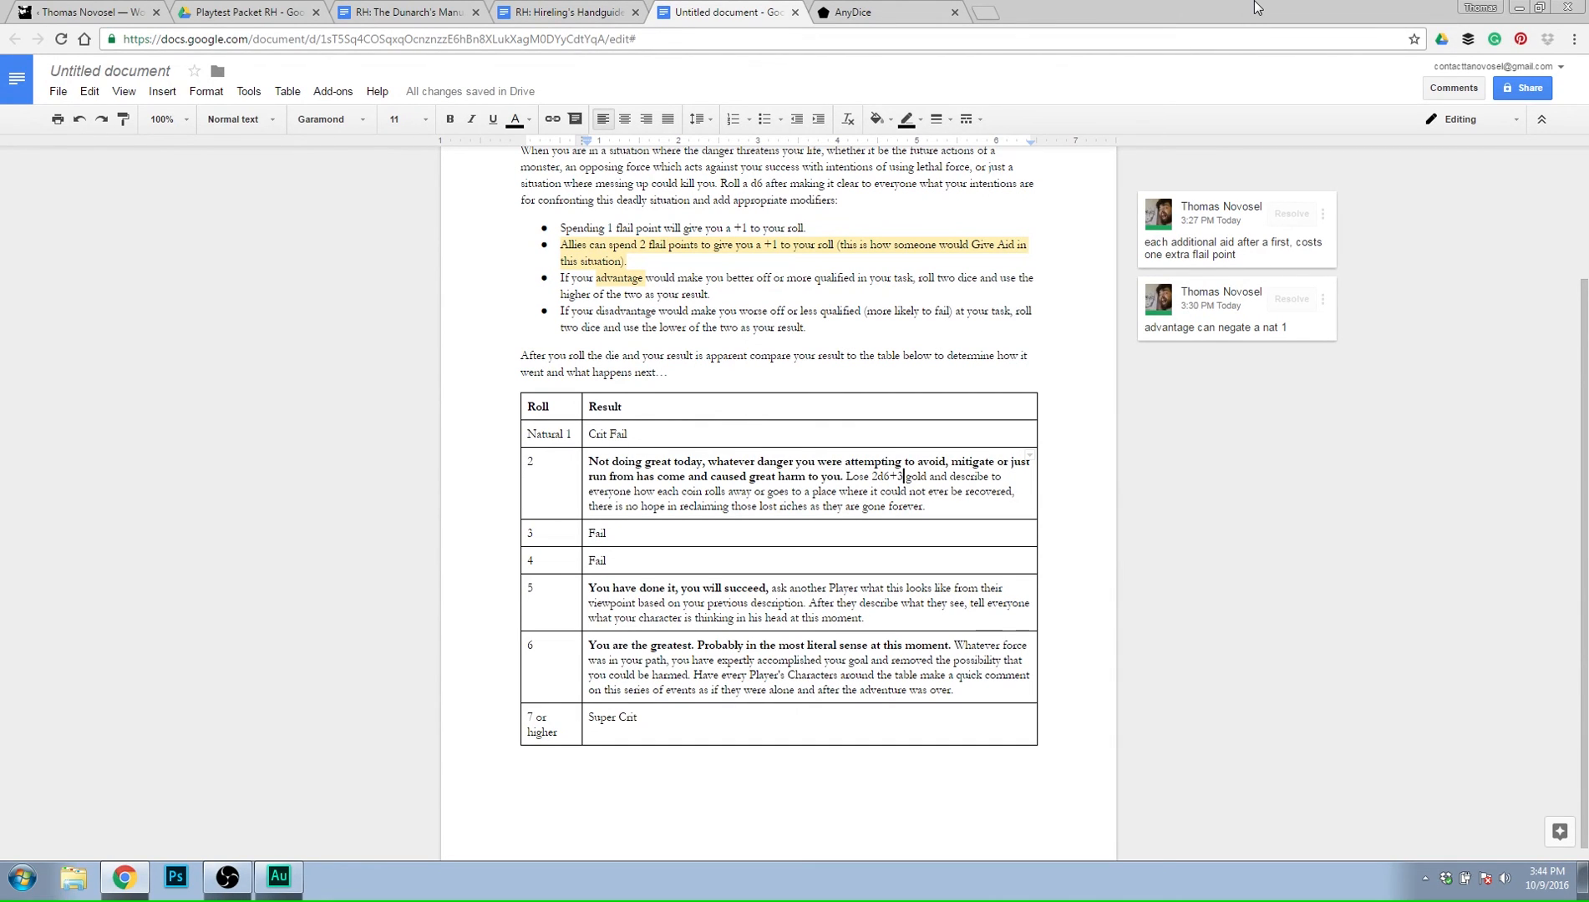
key(BackSpace)
text(4)
Replace "Fail" in the roll 3 result with "Lose flail points".
click(803, 536)
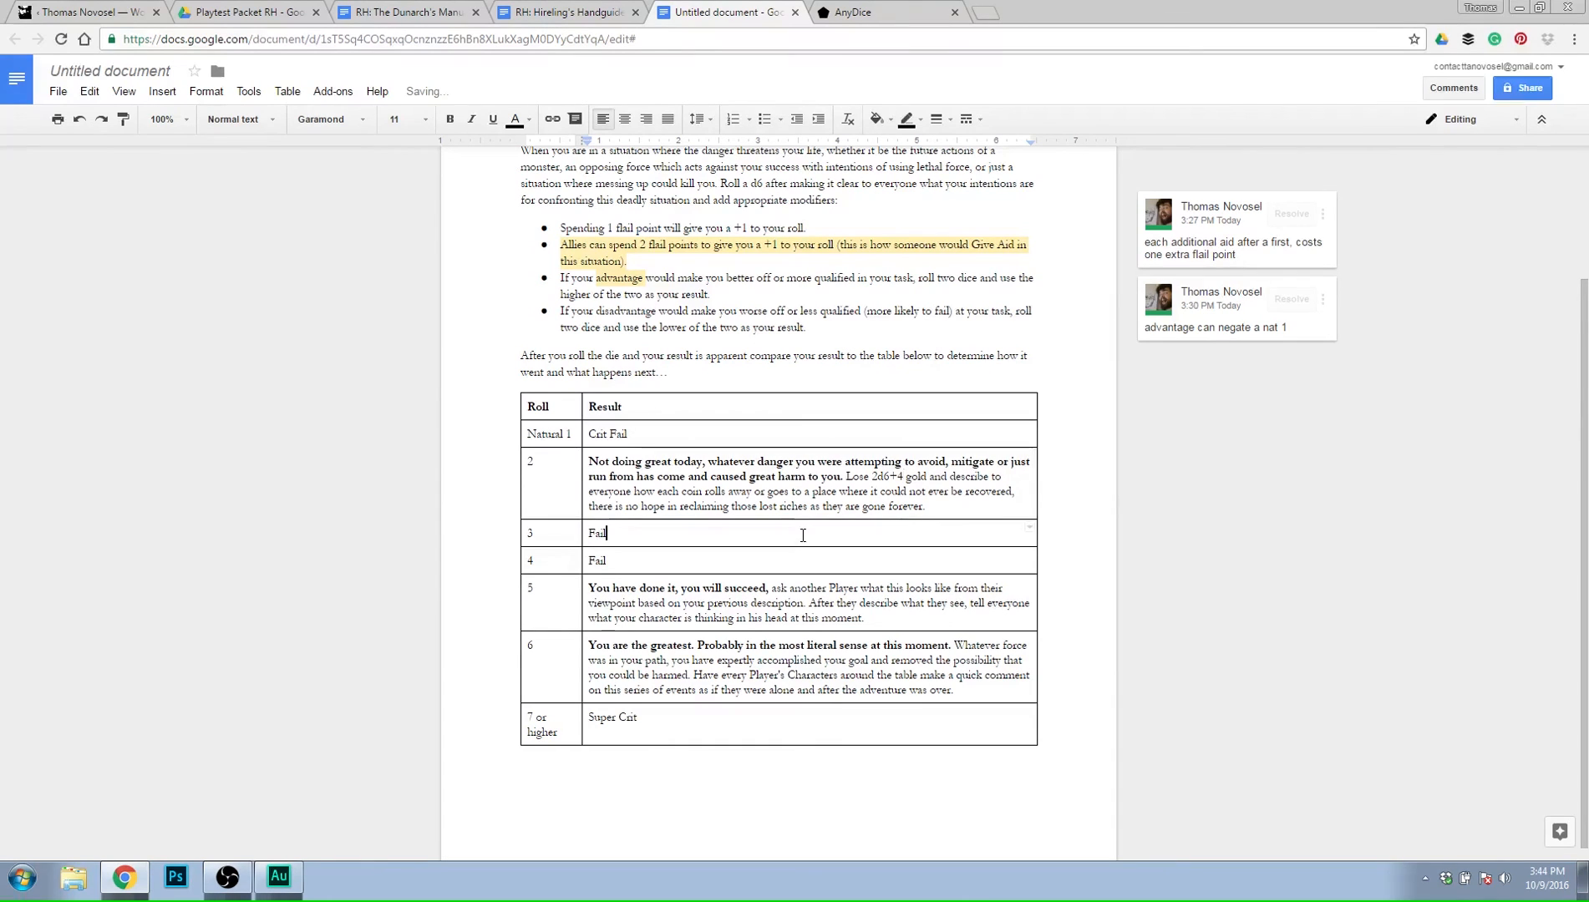
double_click(800, 533)
click(719, 538)
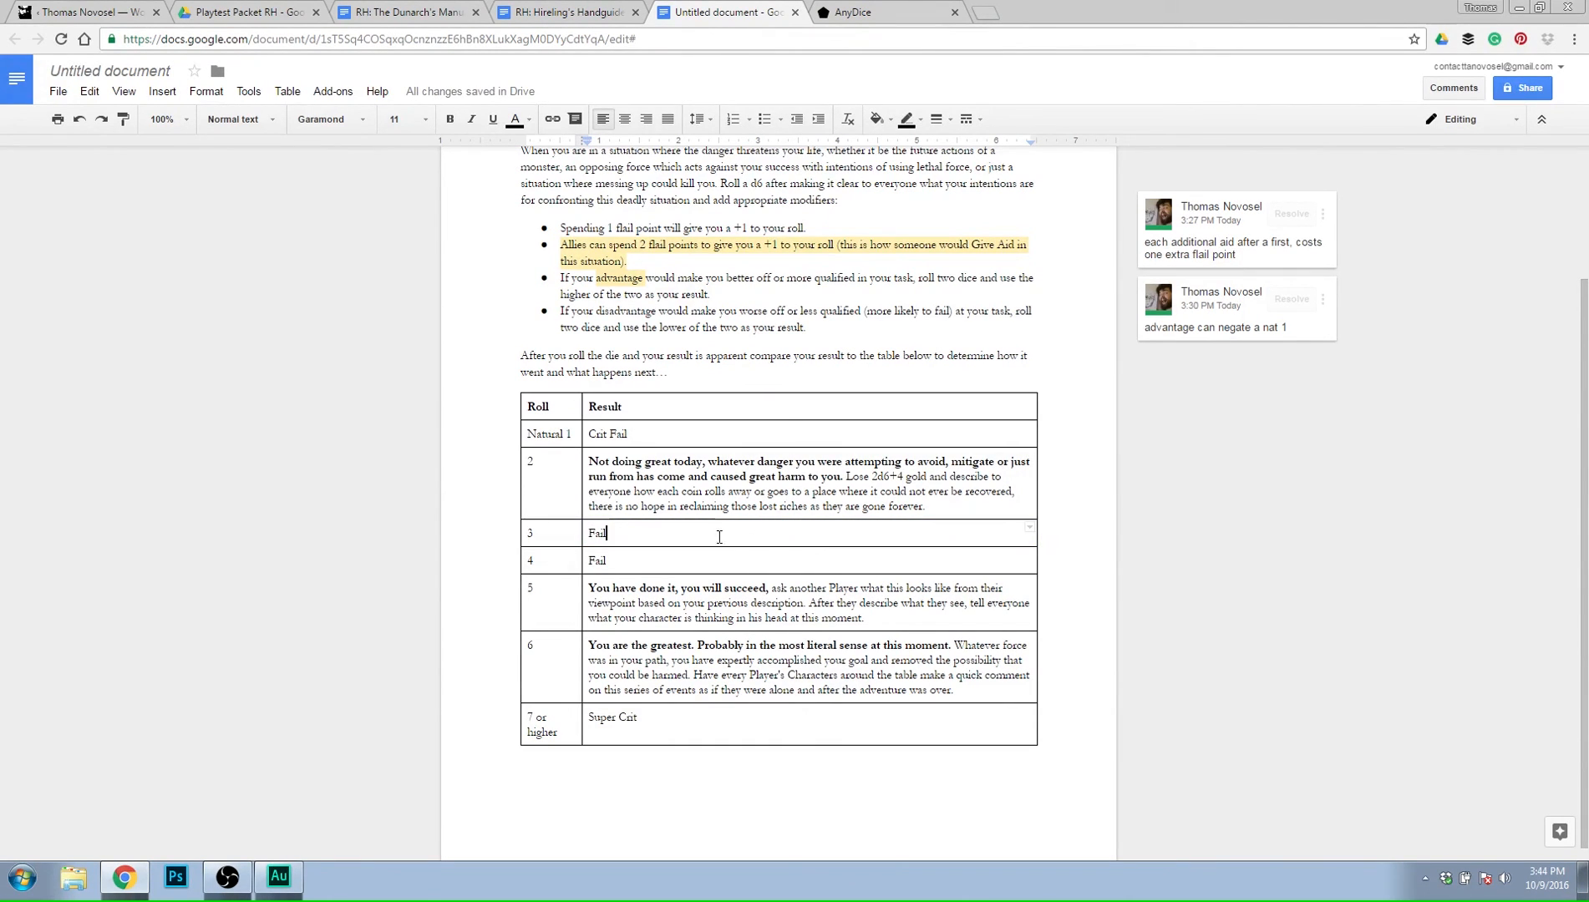
double_click(641, 533)
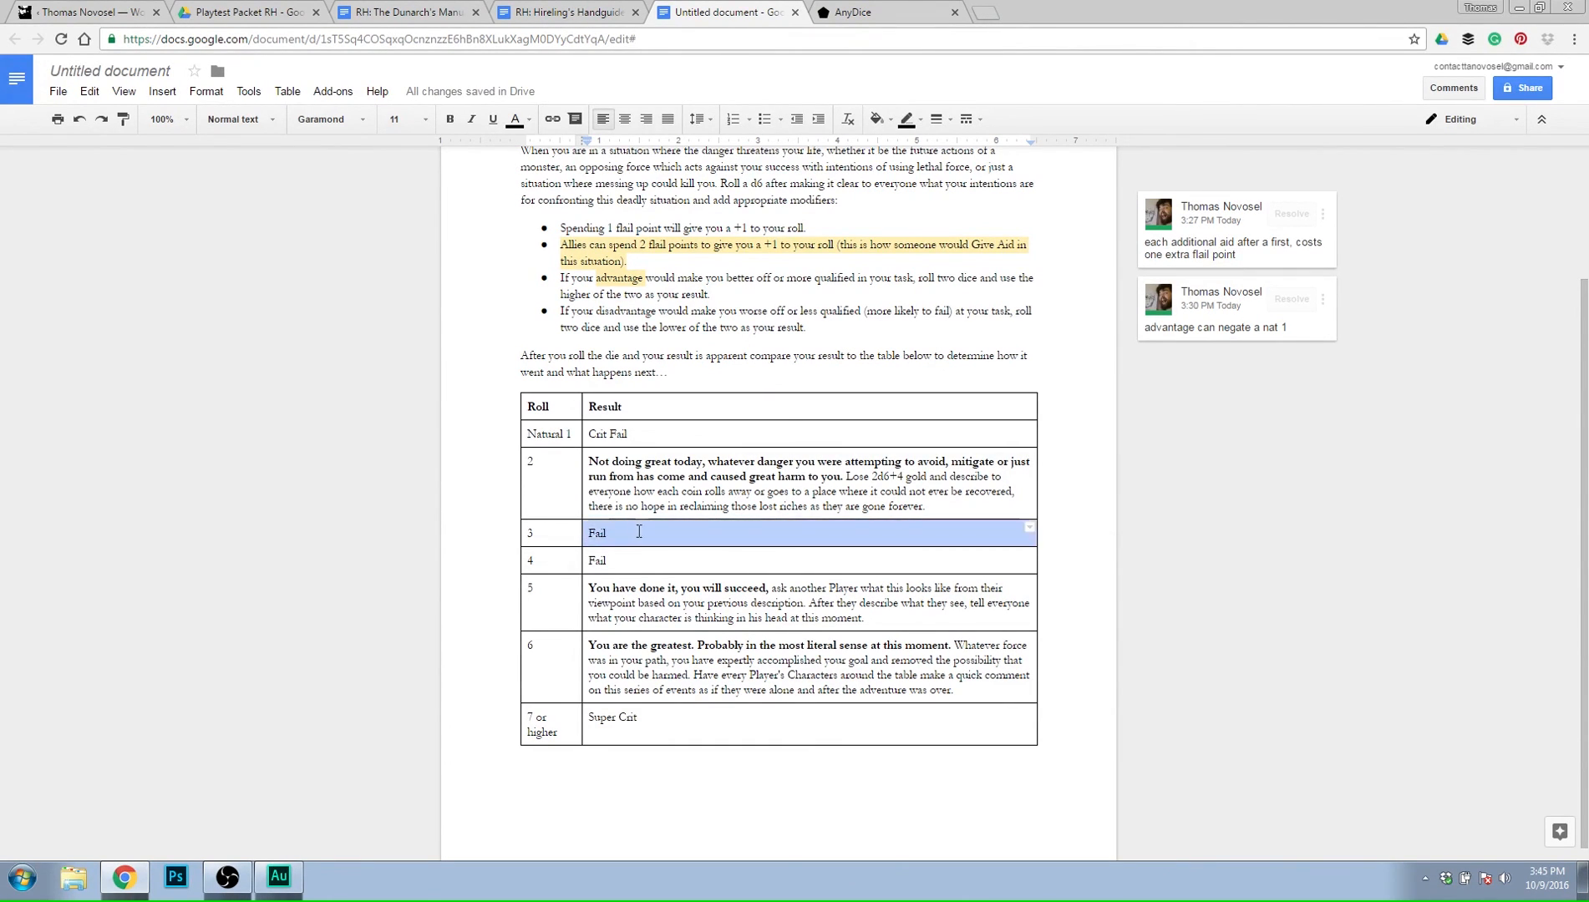
drag(610, 533, 588, 531)
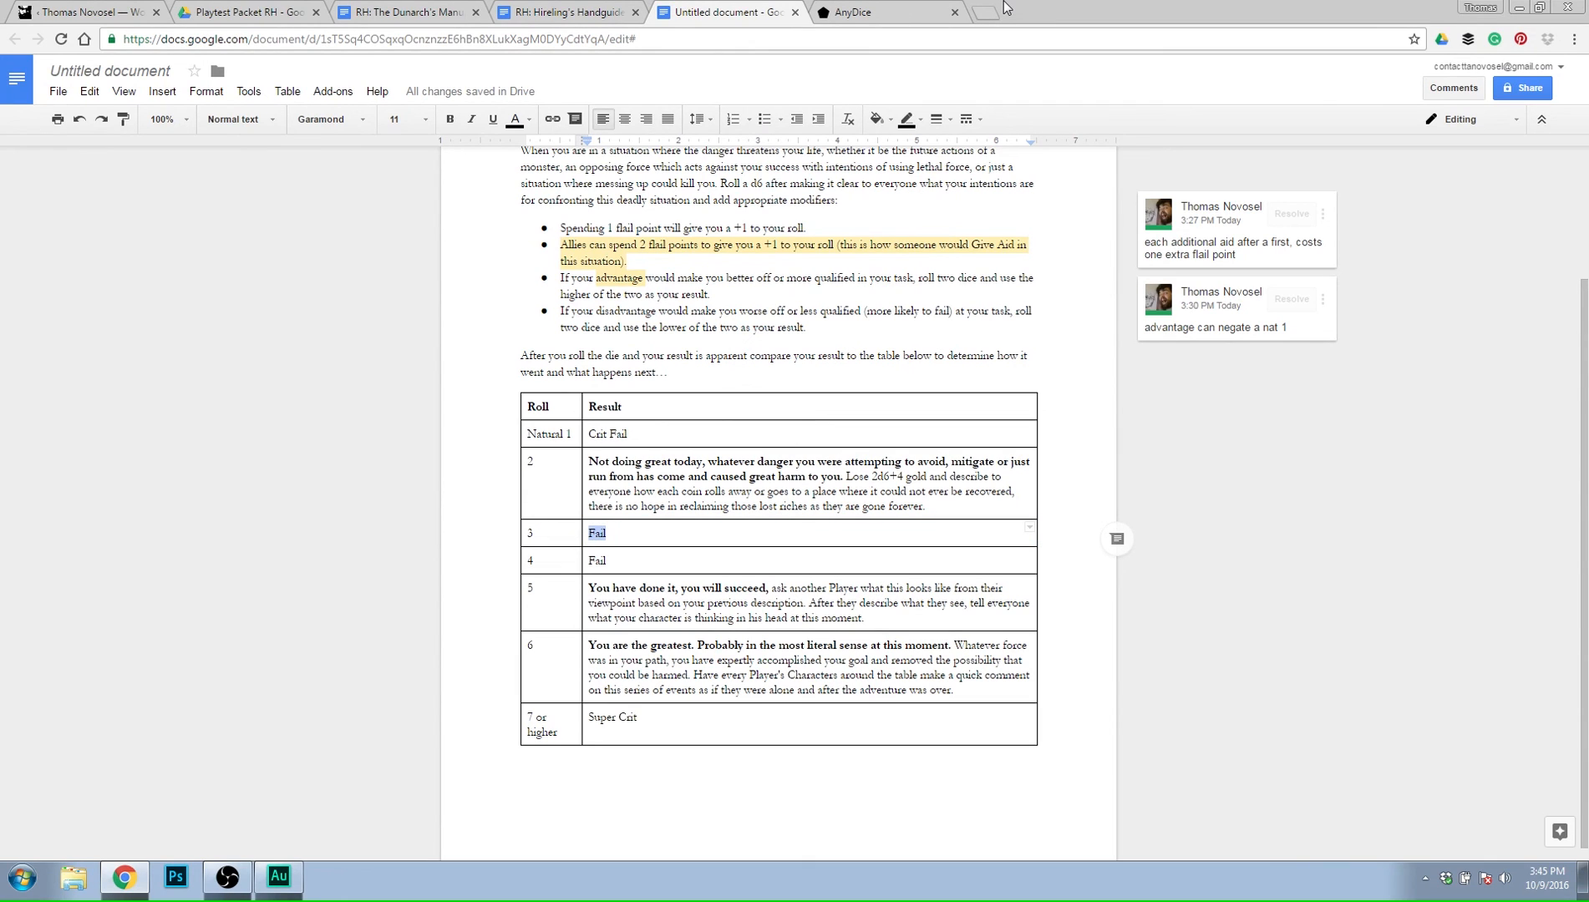
text(Lose flail point)
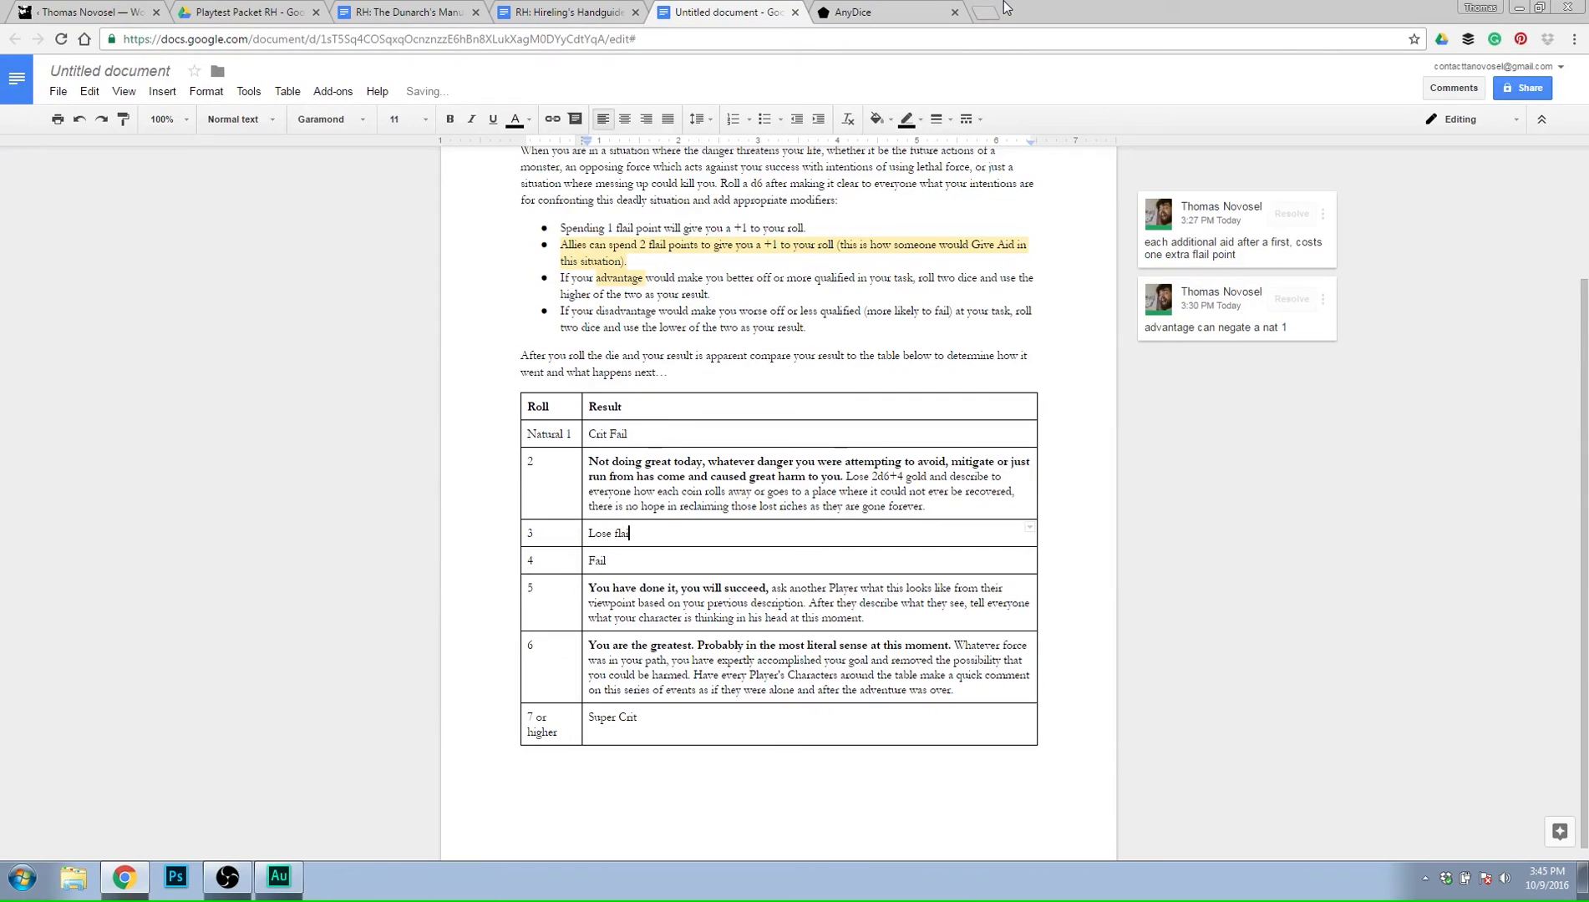
text(s, and if you don't have any to lo)
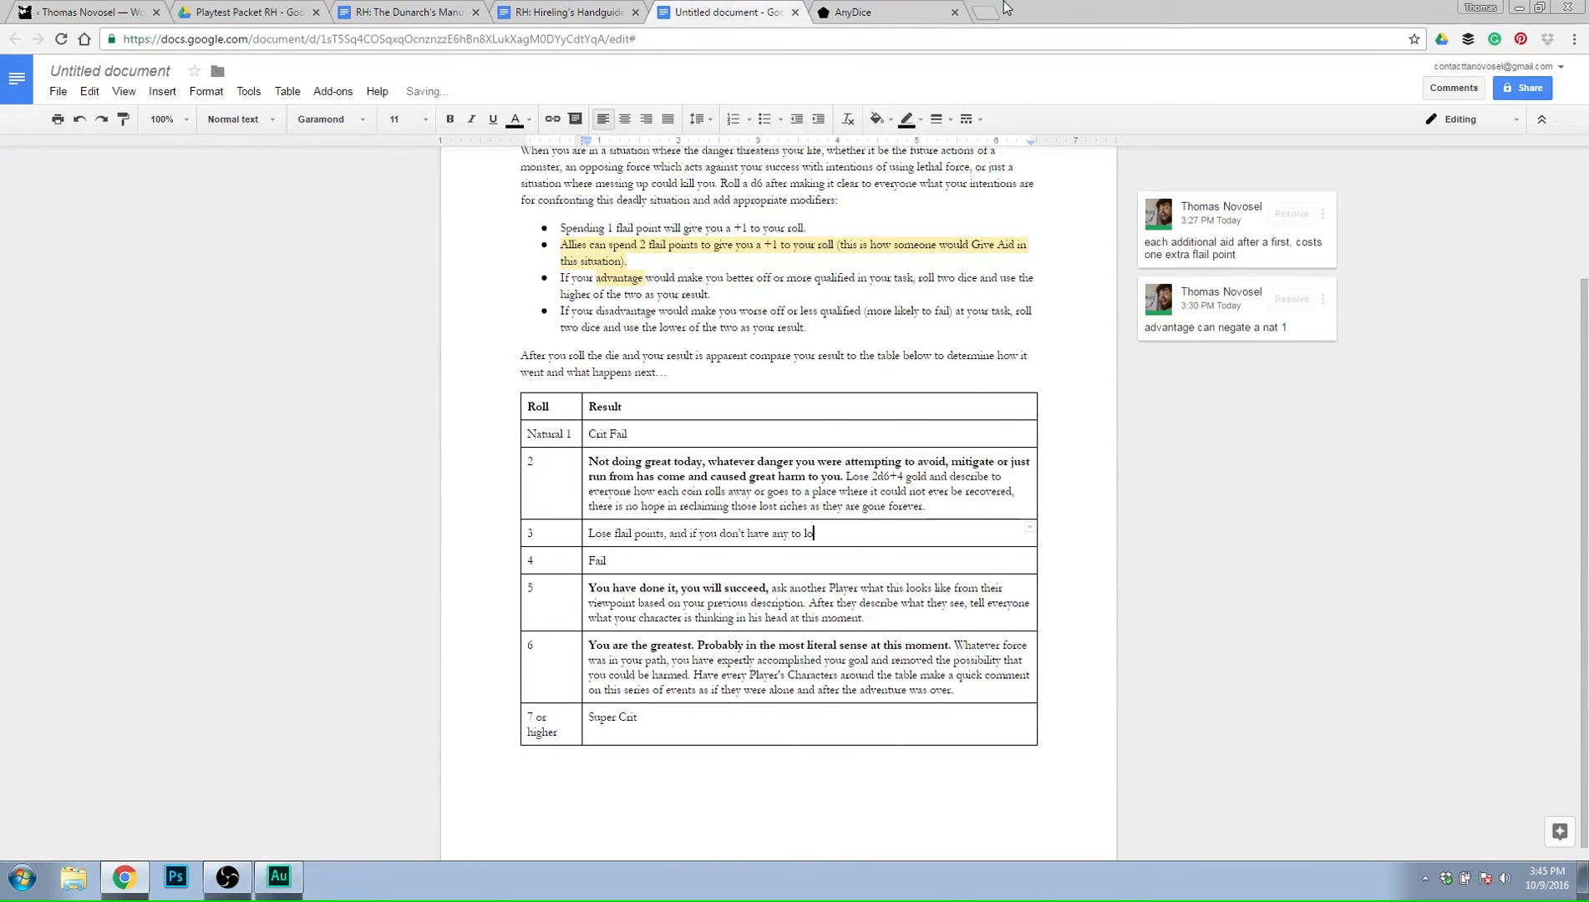
text(se, you)
Check the Hireling's Handguide document for its rules on specialties, flail points and opting to fail.
click(562, 10)
click(738, 412)
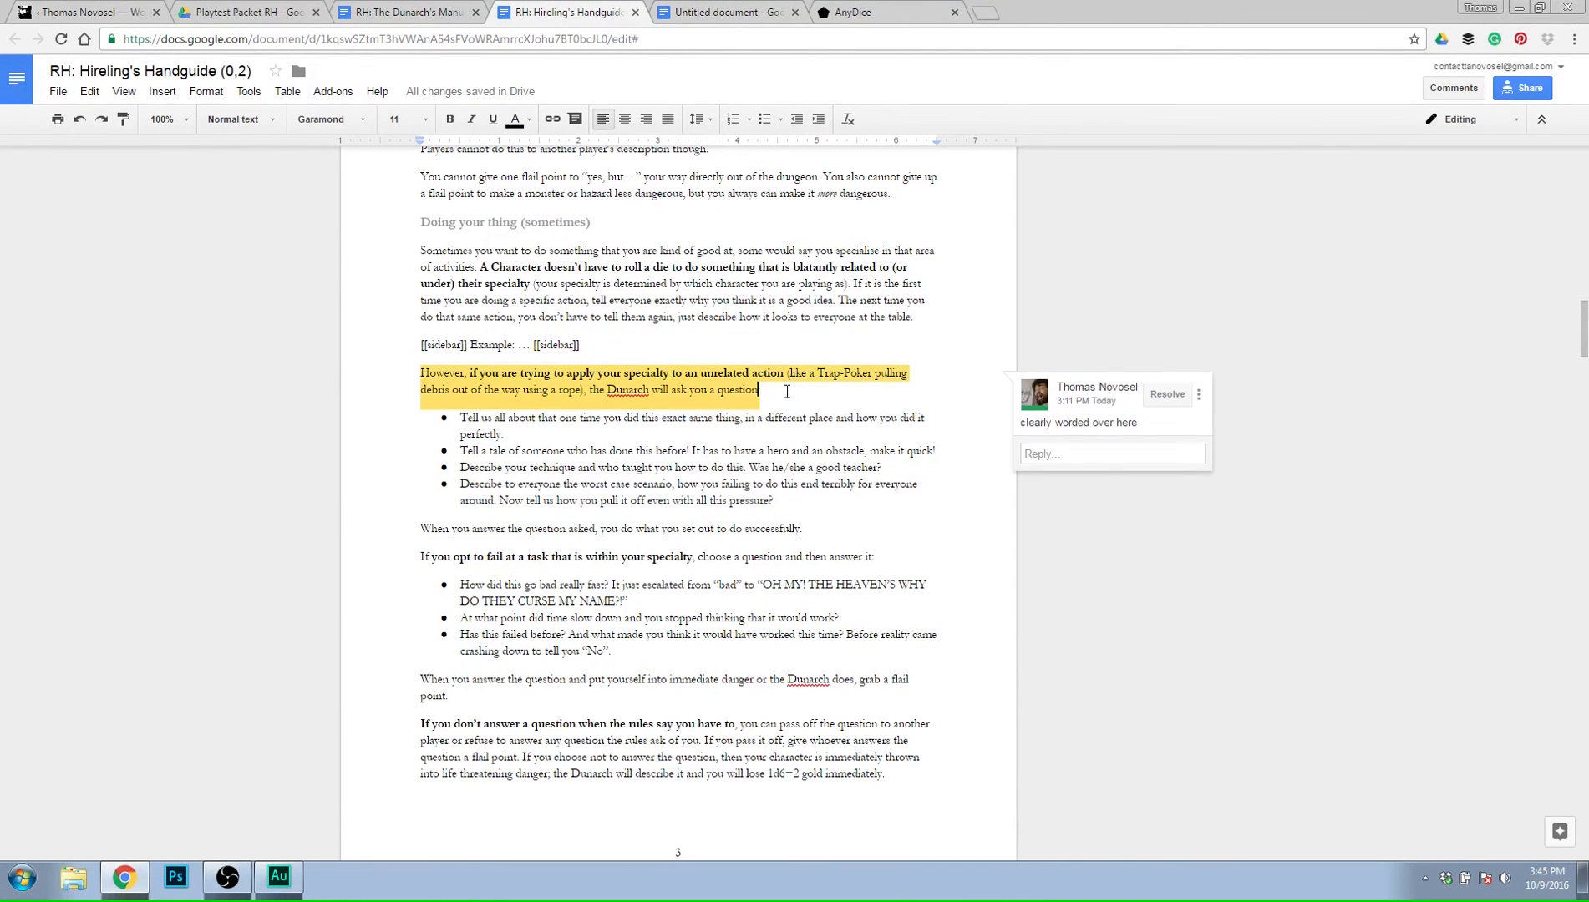
scroll(810, 393, up, 1)
scroll(811, 393, up, 10)
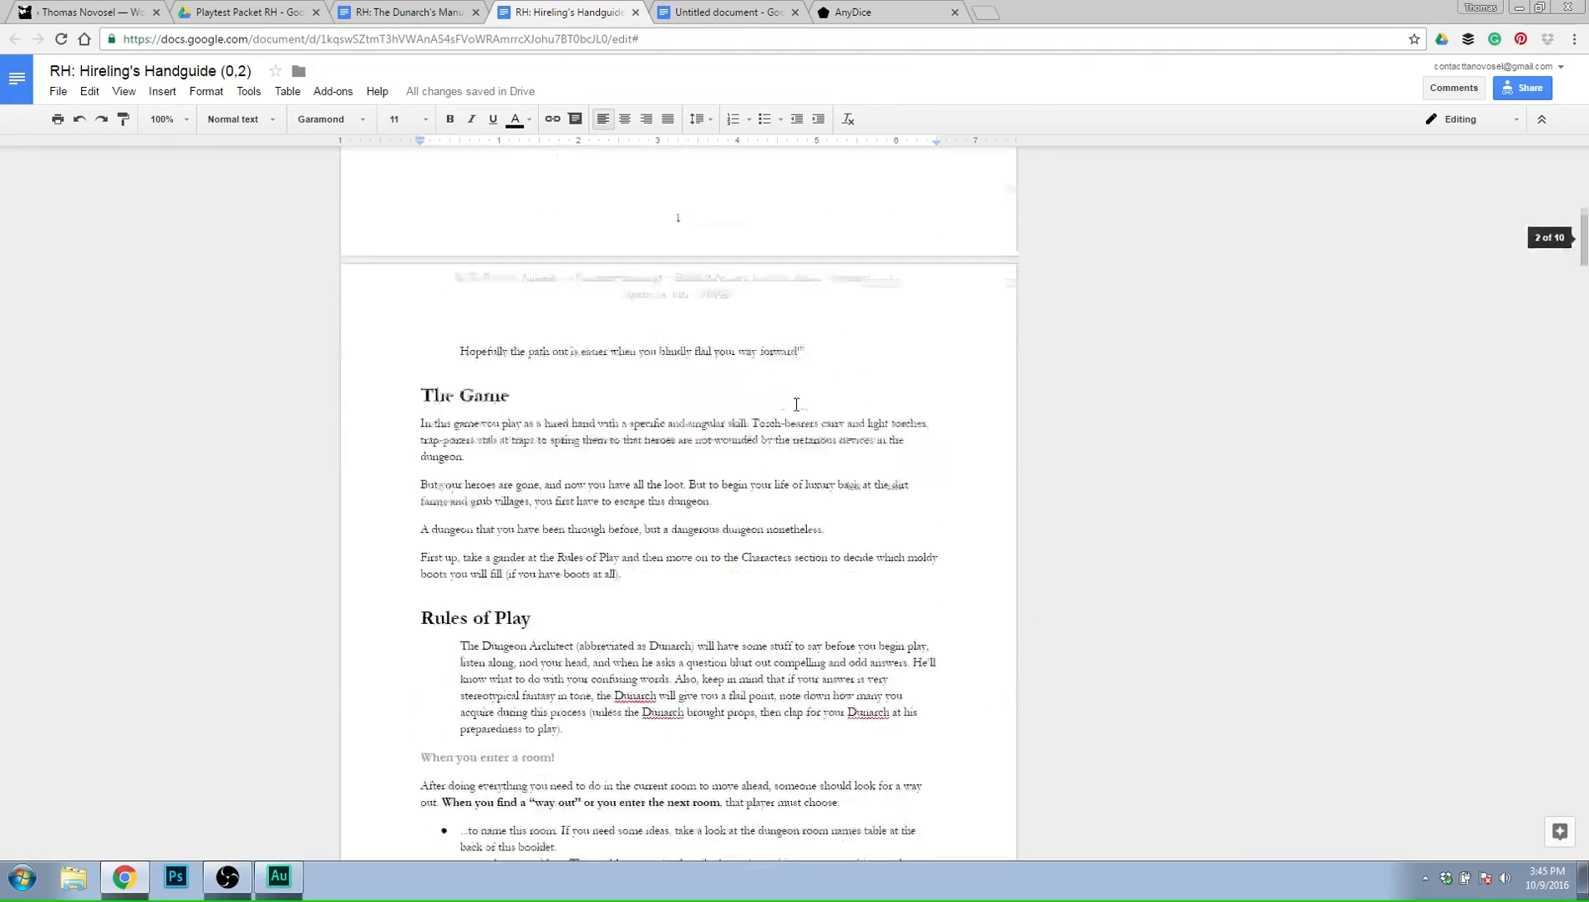
scroll(797, 405, down, 8)
scroll(796, 405, down, 8)
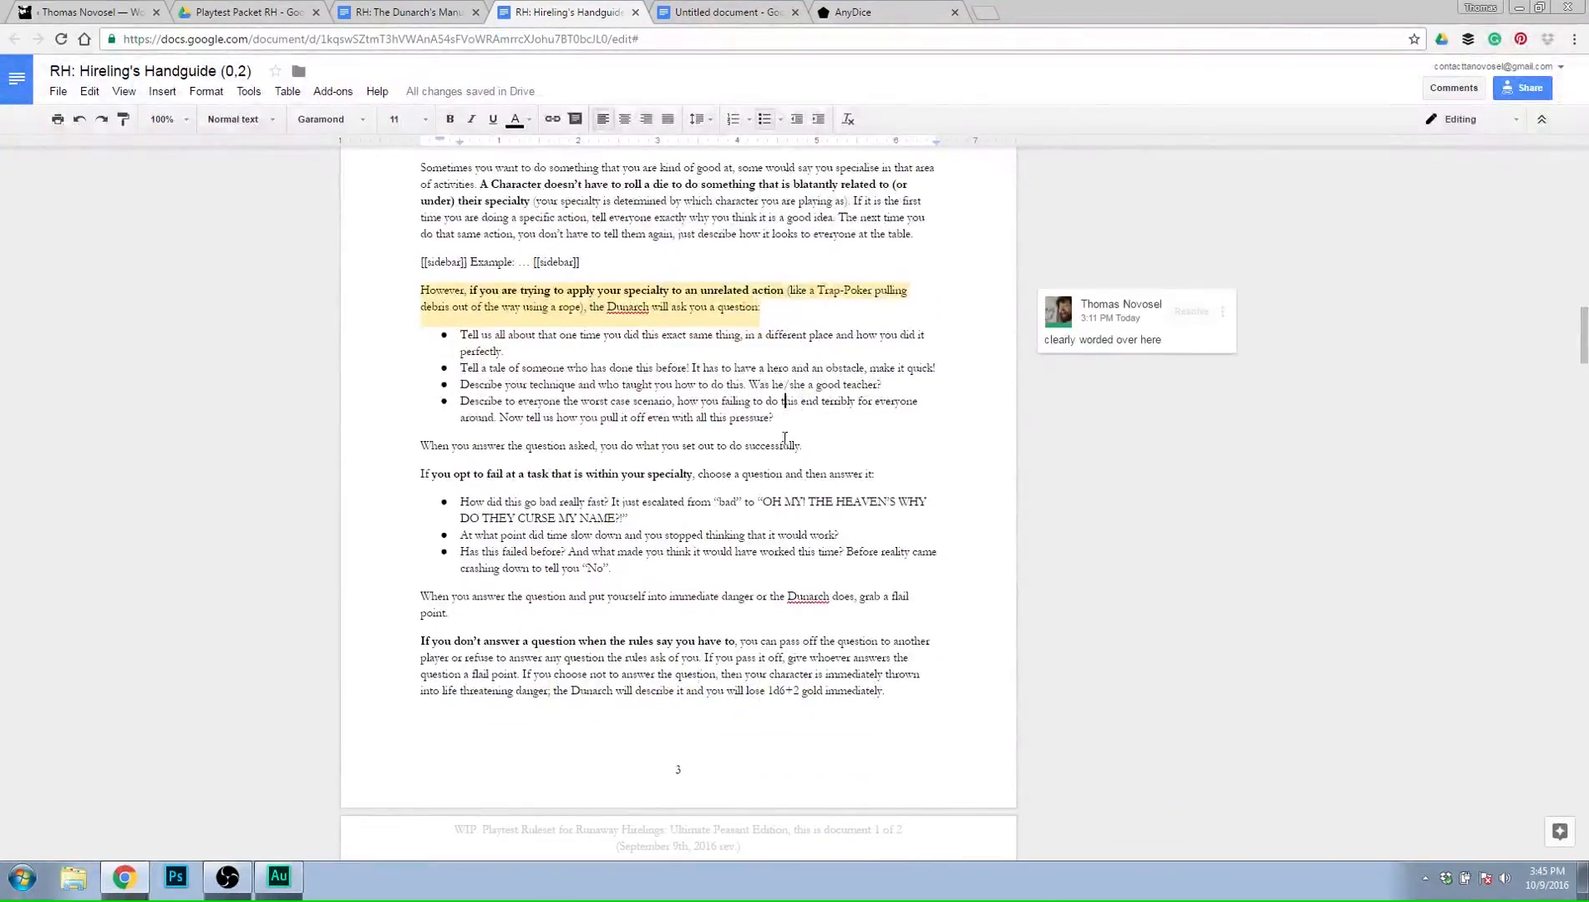
scroll(770, 425, up, 1)
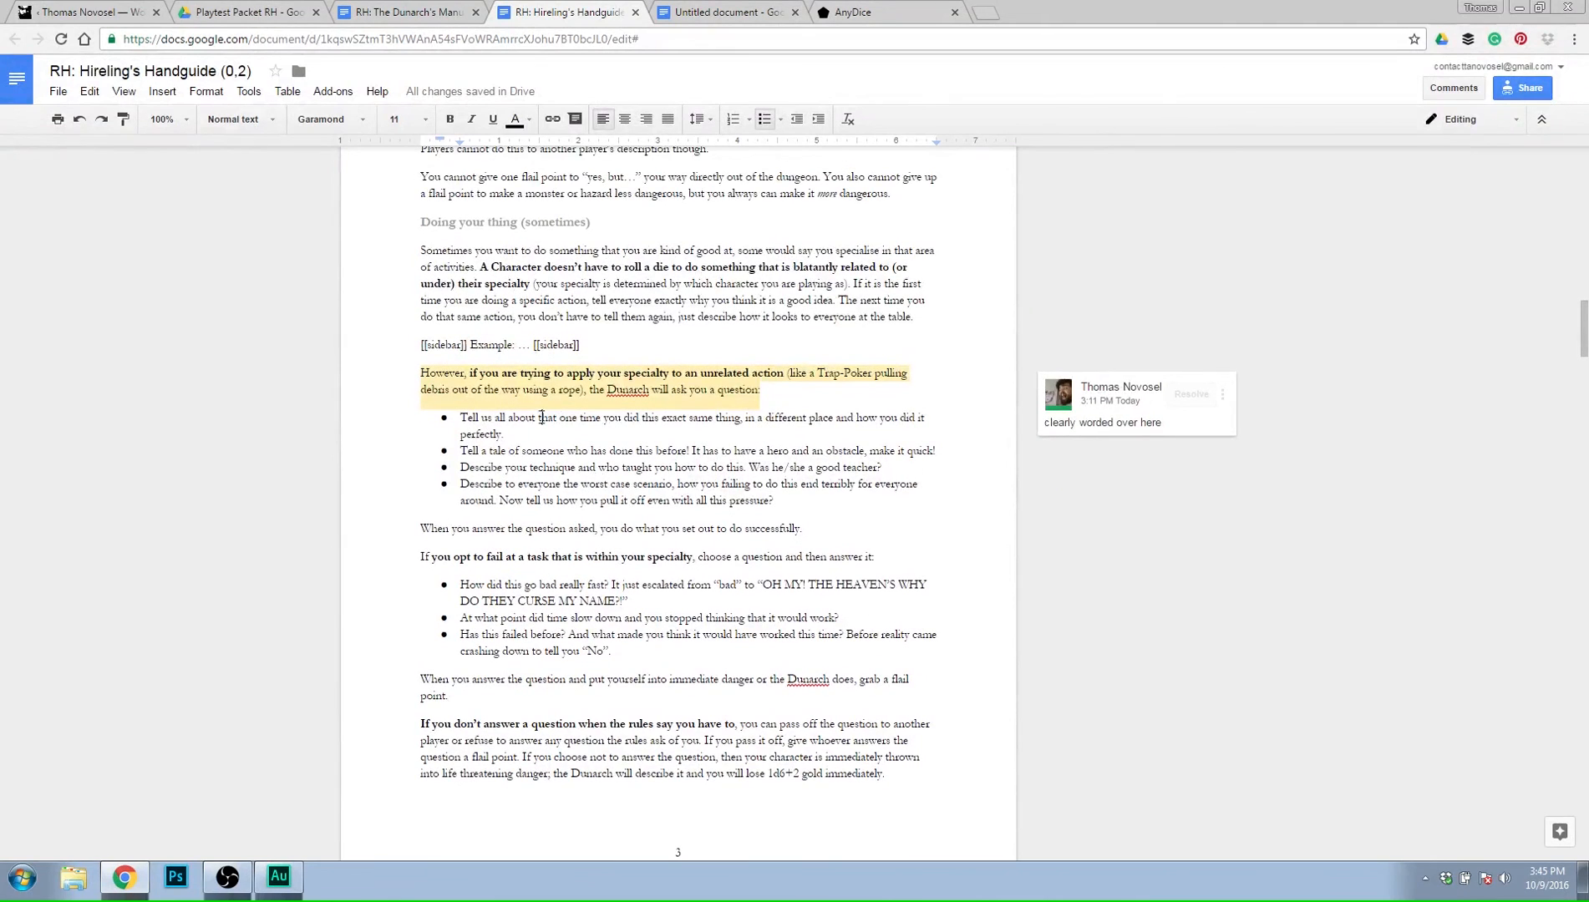
click(826, 528)
scroll(831, 551, up, 5)
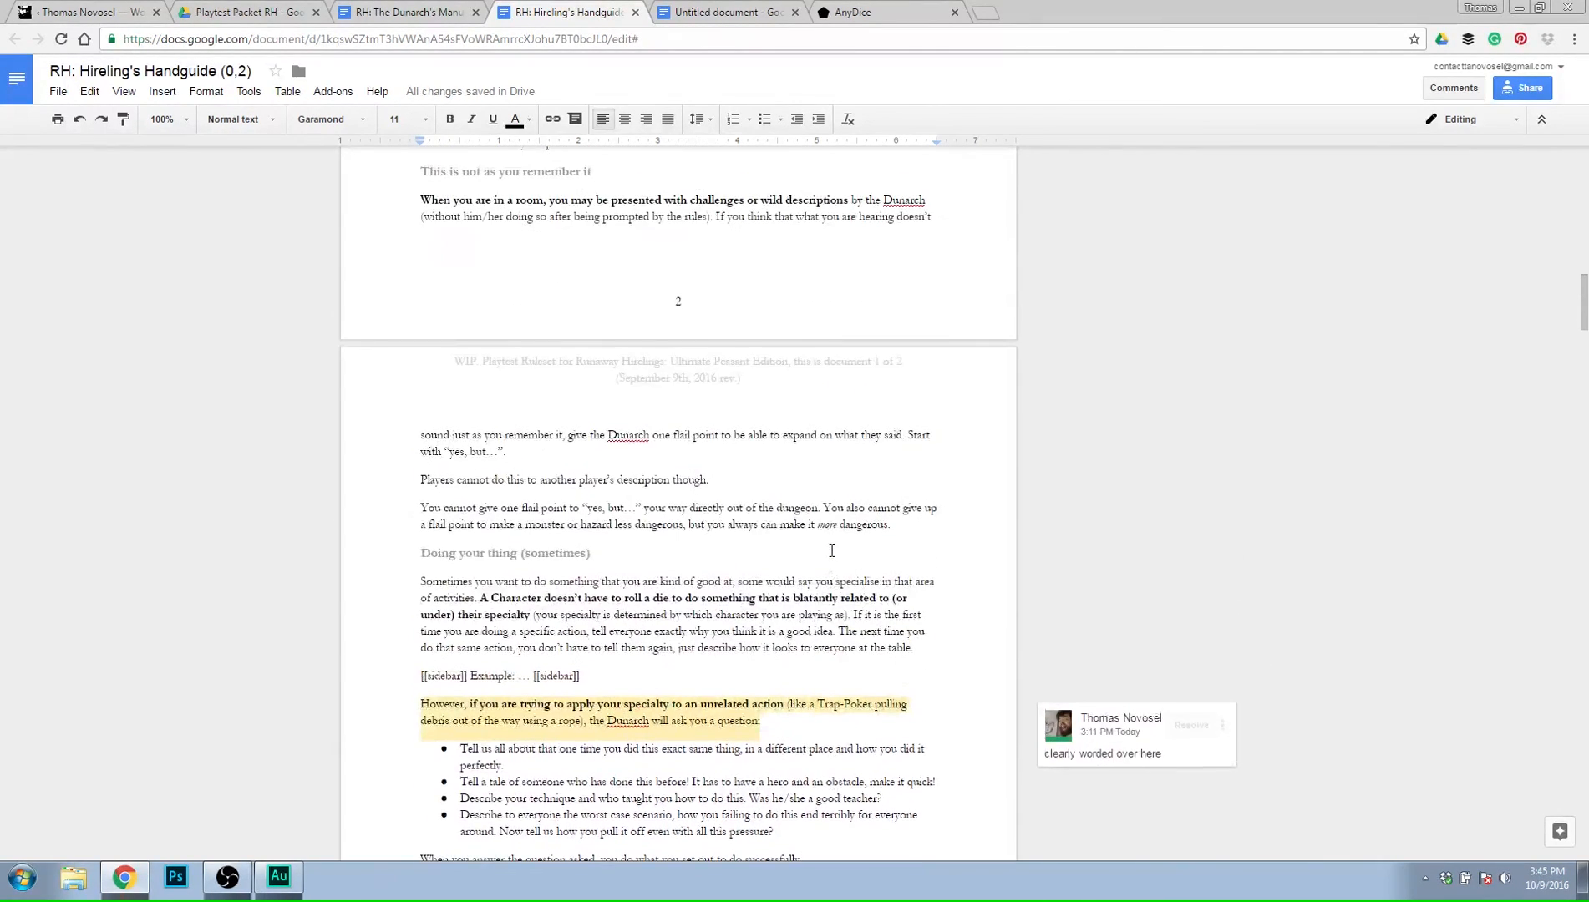
scroll(840, 392, down, 4)
Return to the draft and finish the roll 3 sentence with "must opt to fail whenever your specialty is supposed to be used until you have made up the difference.".
click(786, 8)
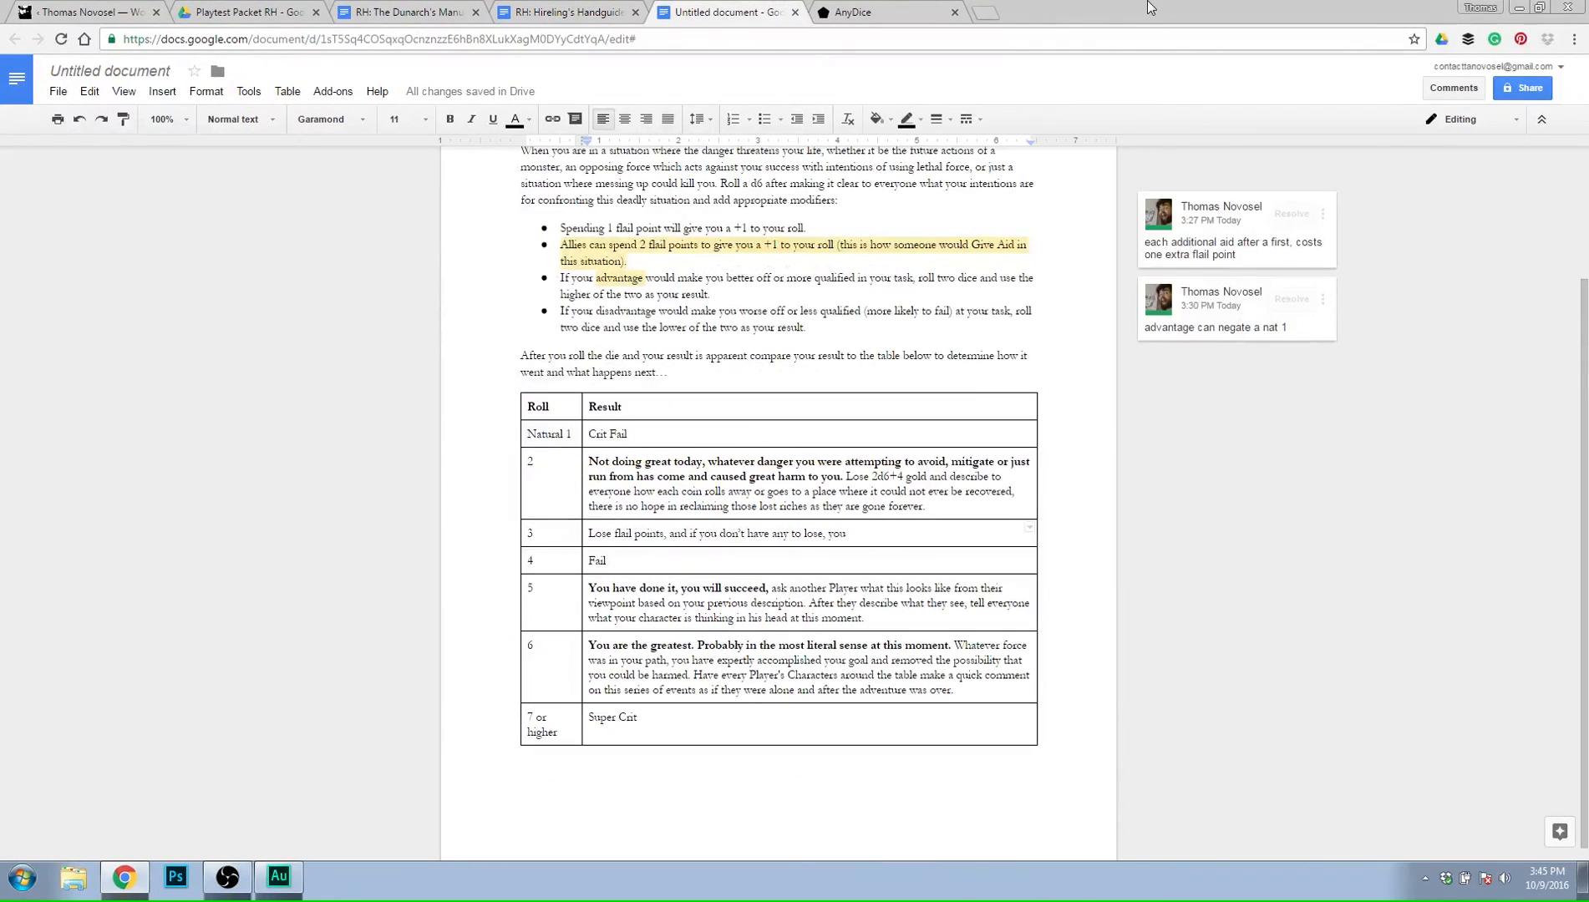
text(must opt )
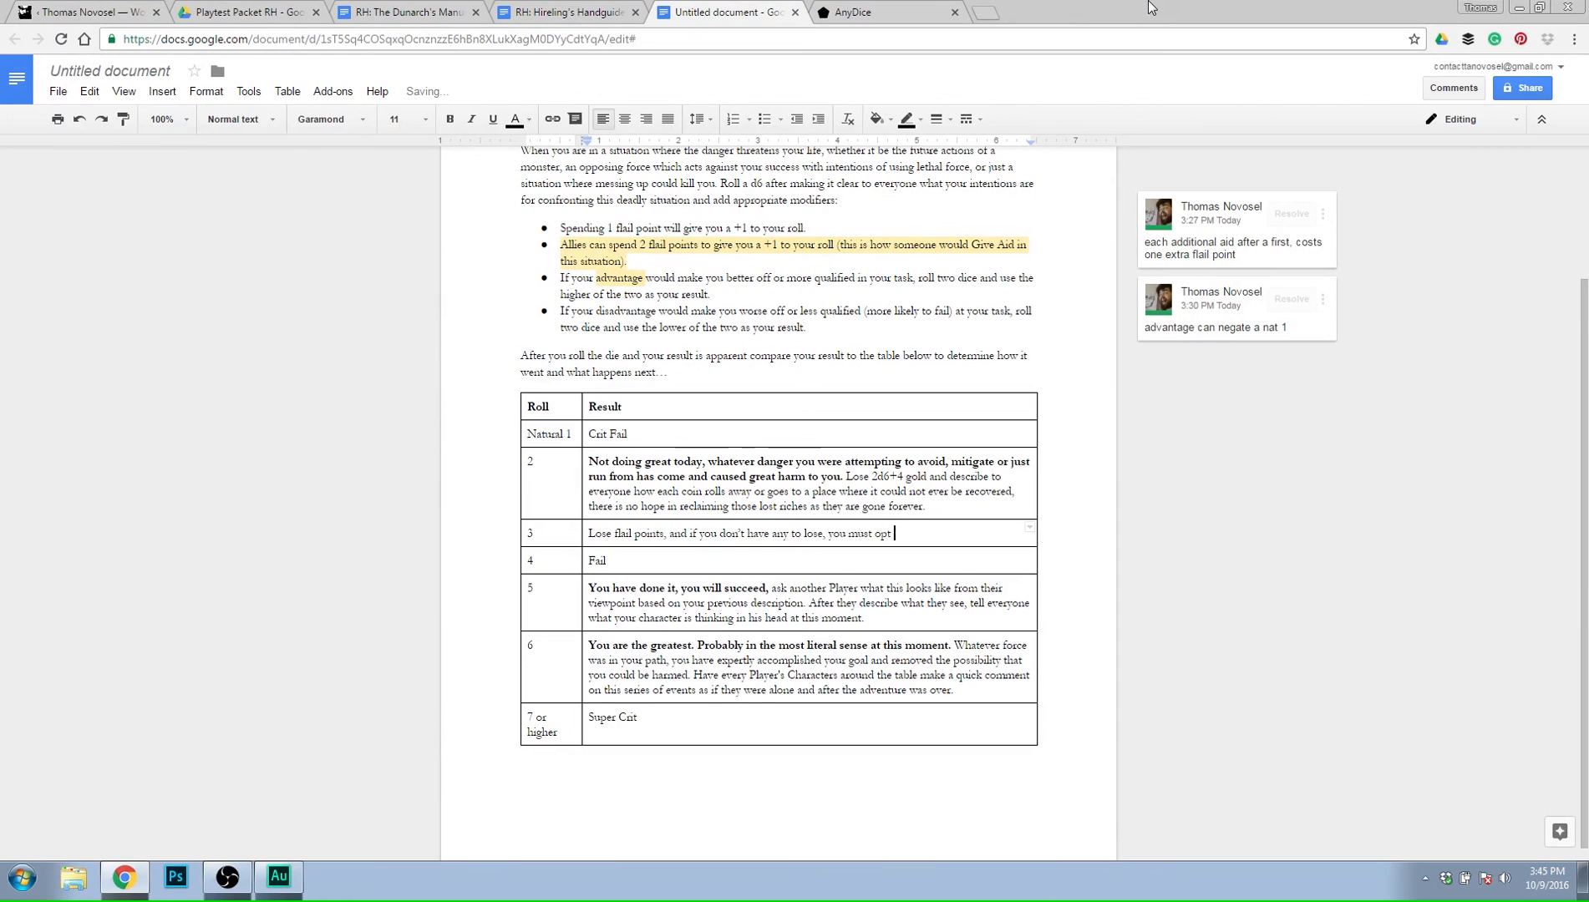
text(to fail awhenever your s)
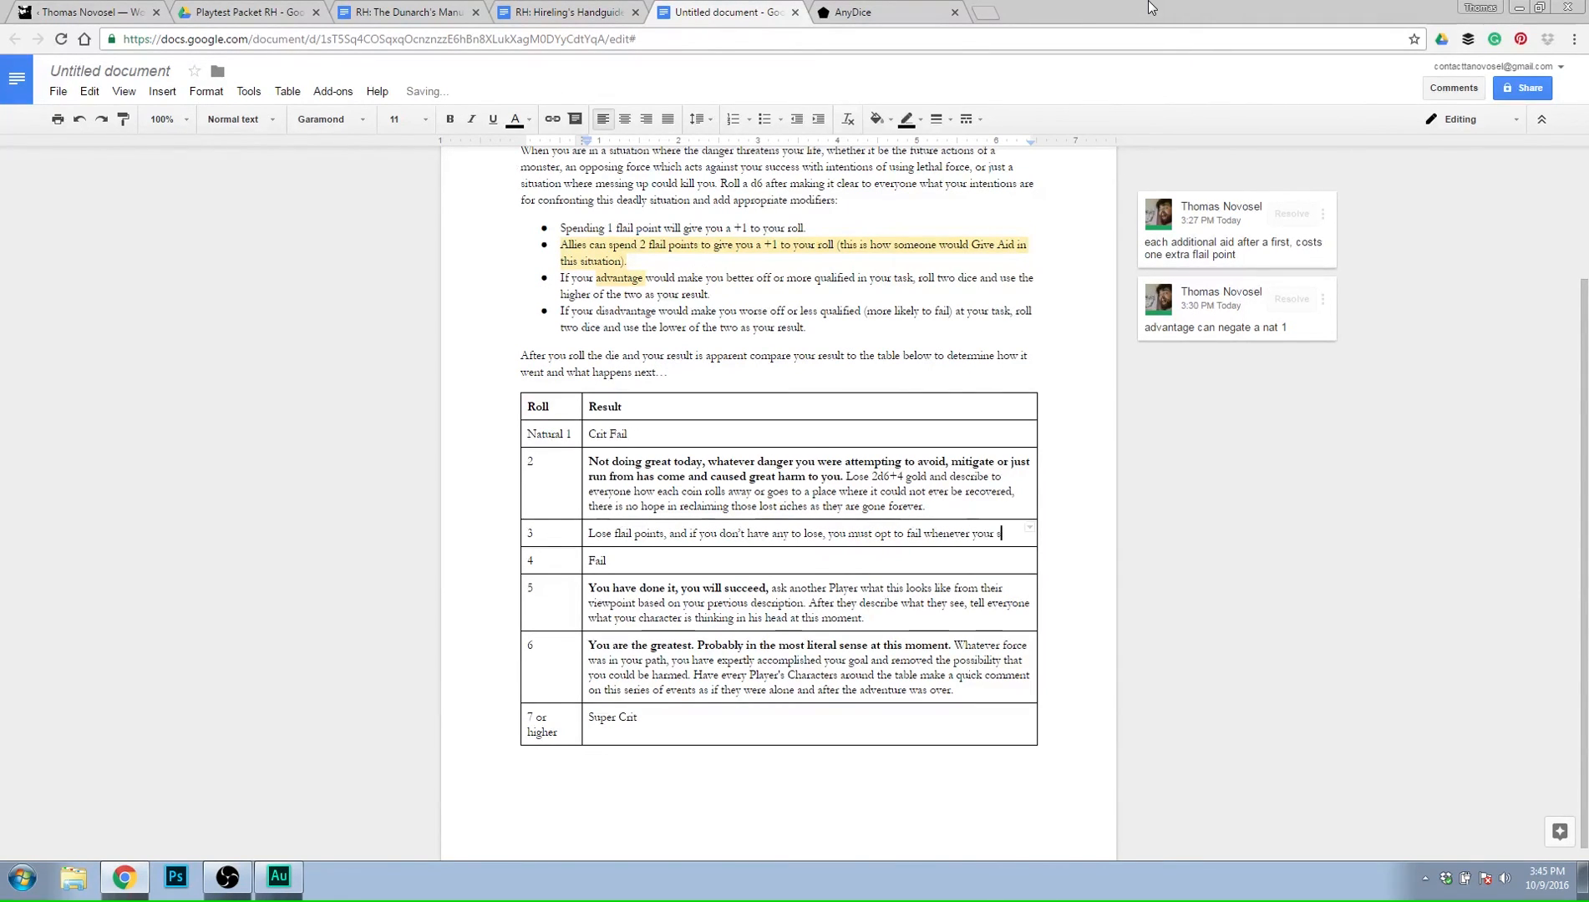
text(pecialty i)
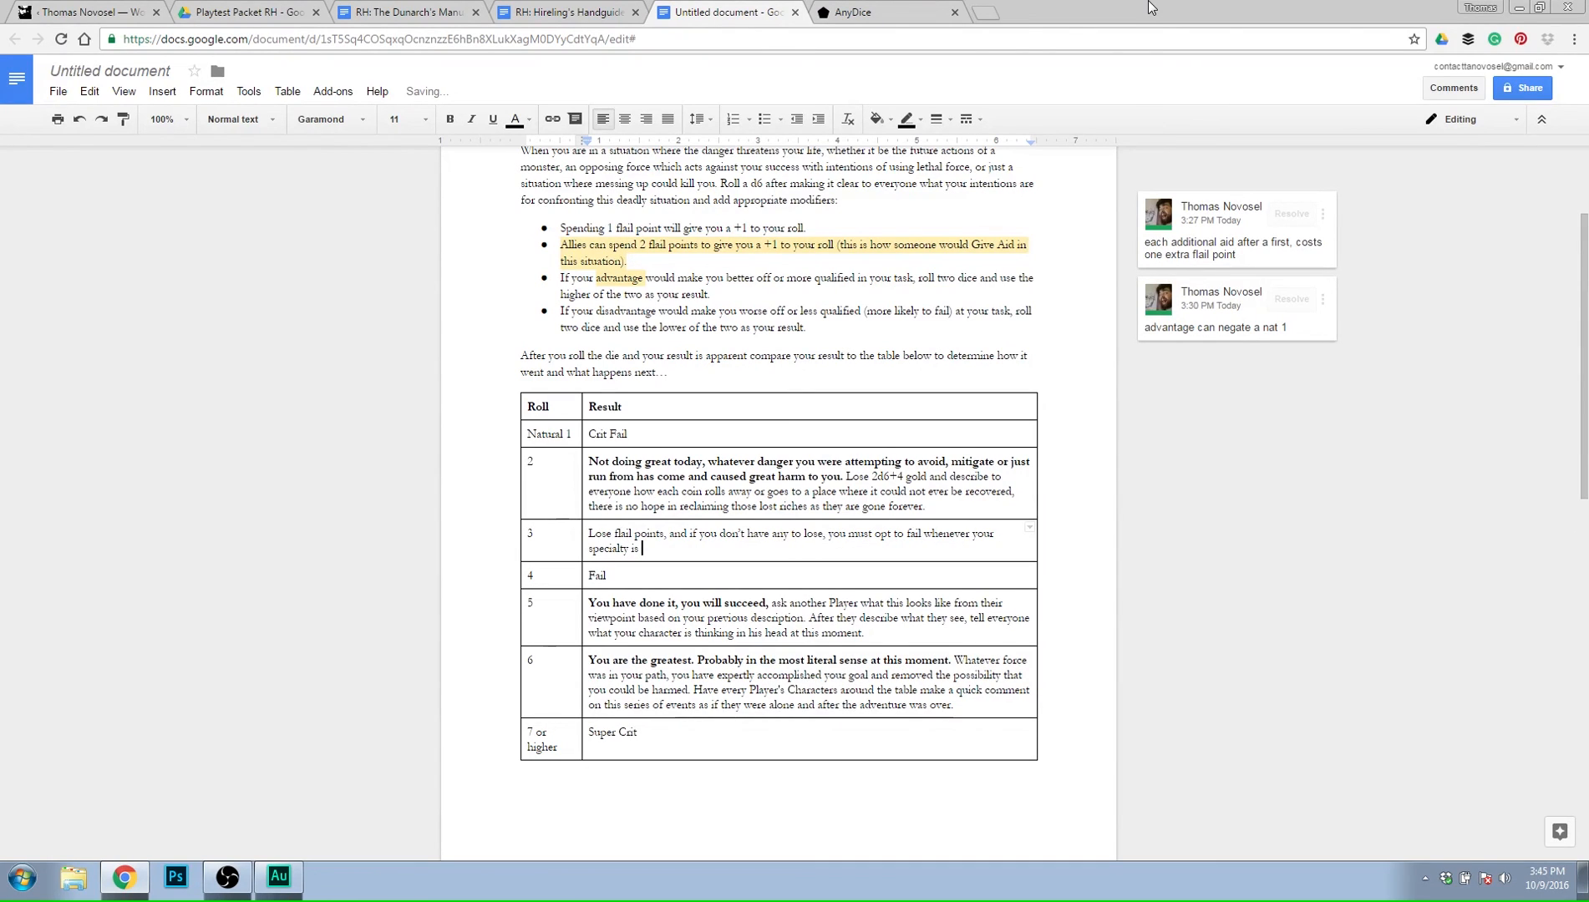
text(s )
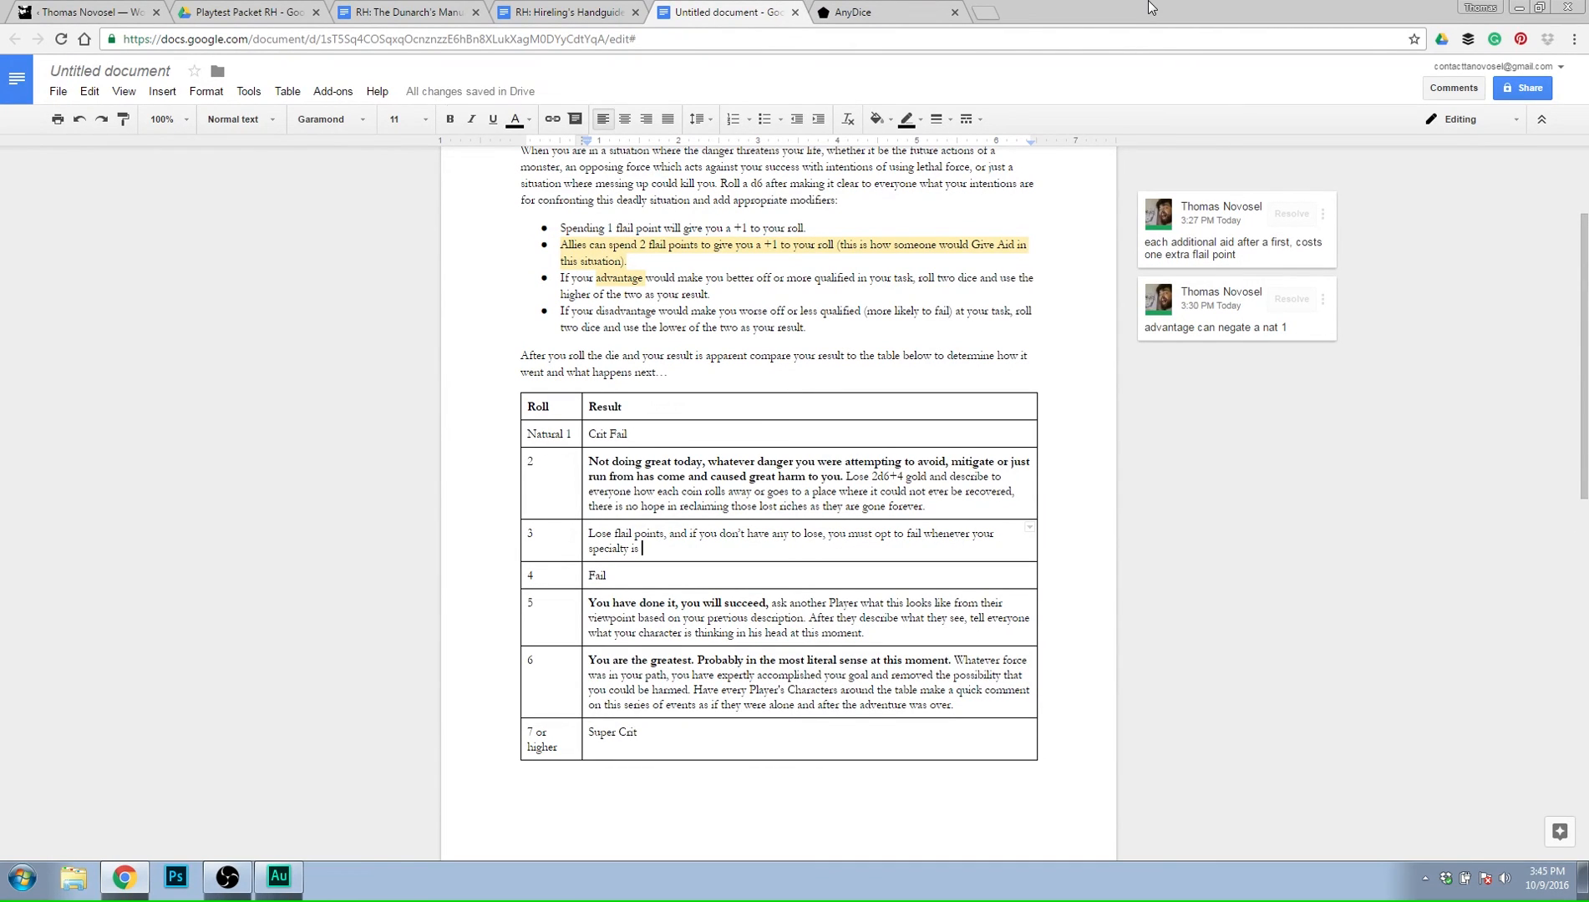
text(supposed to be)
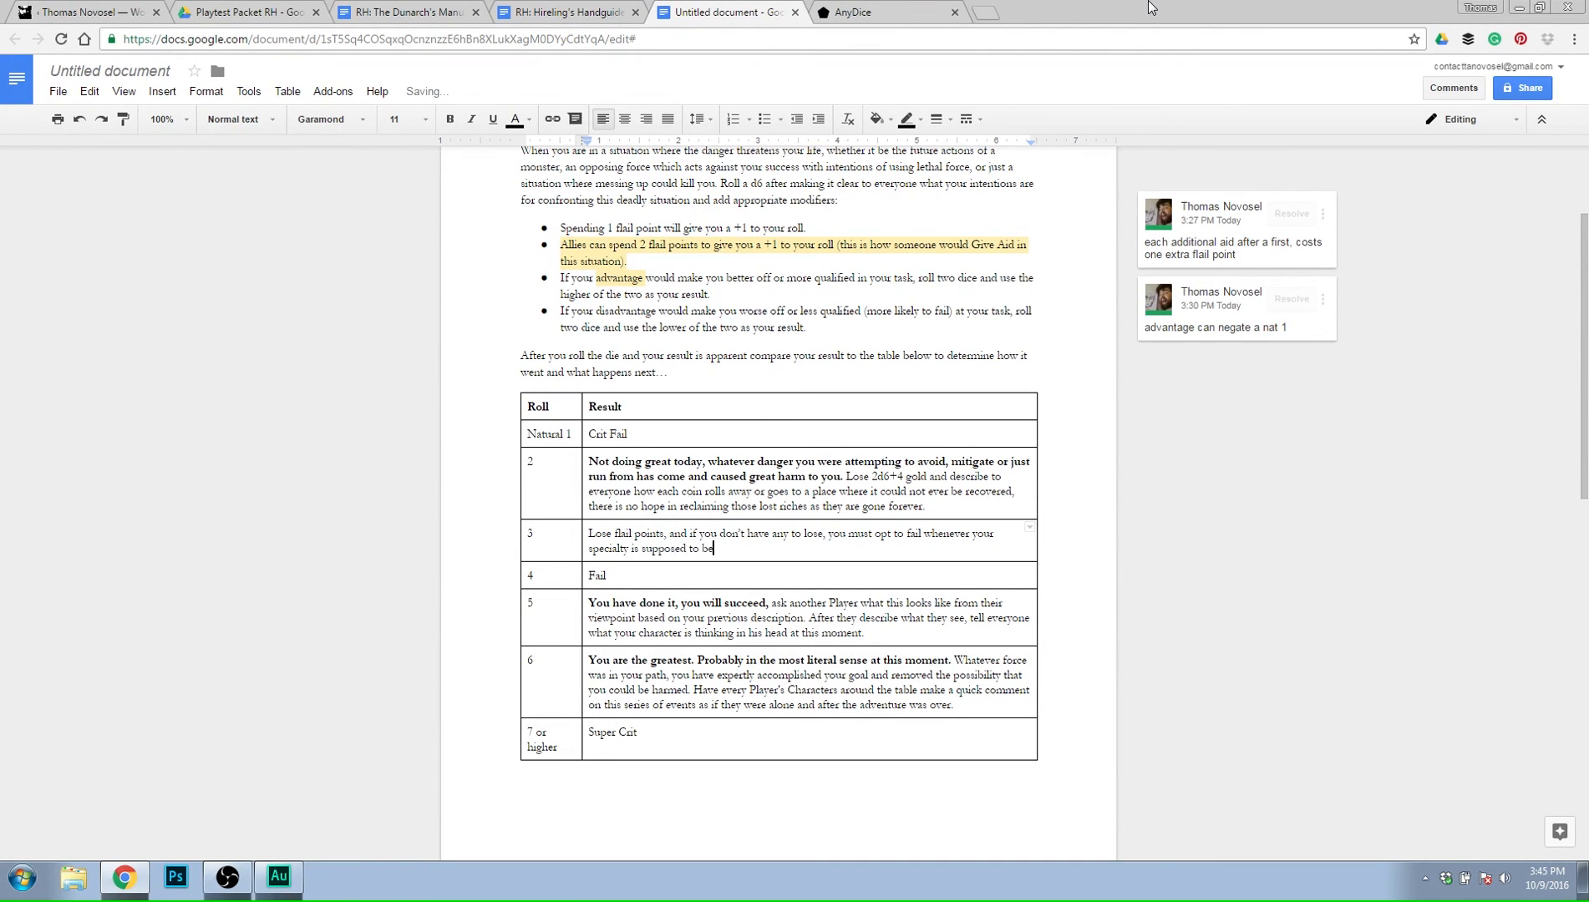
text( used until you have made up the differenc)
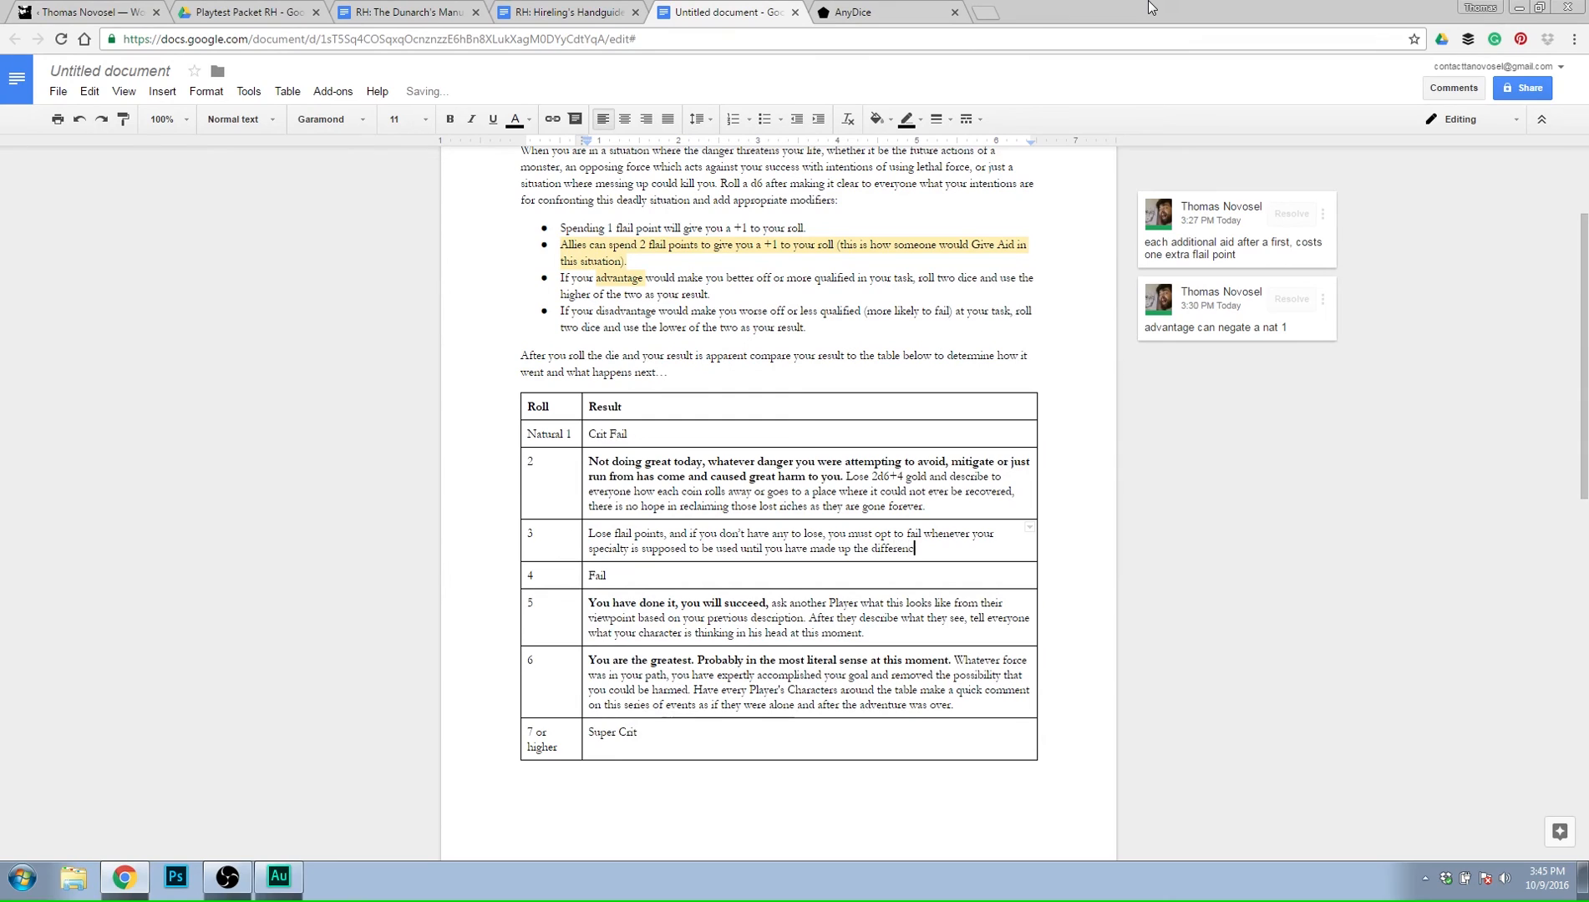
text(e.)
Check the Dunarch's Manual on monster damage and the Hireling's Handguide on specialties and opting to fail.
click(591, 530)
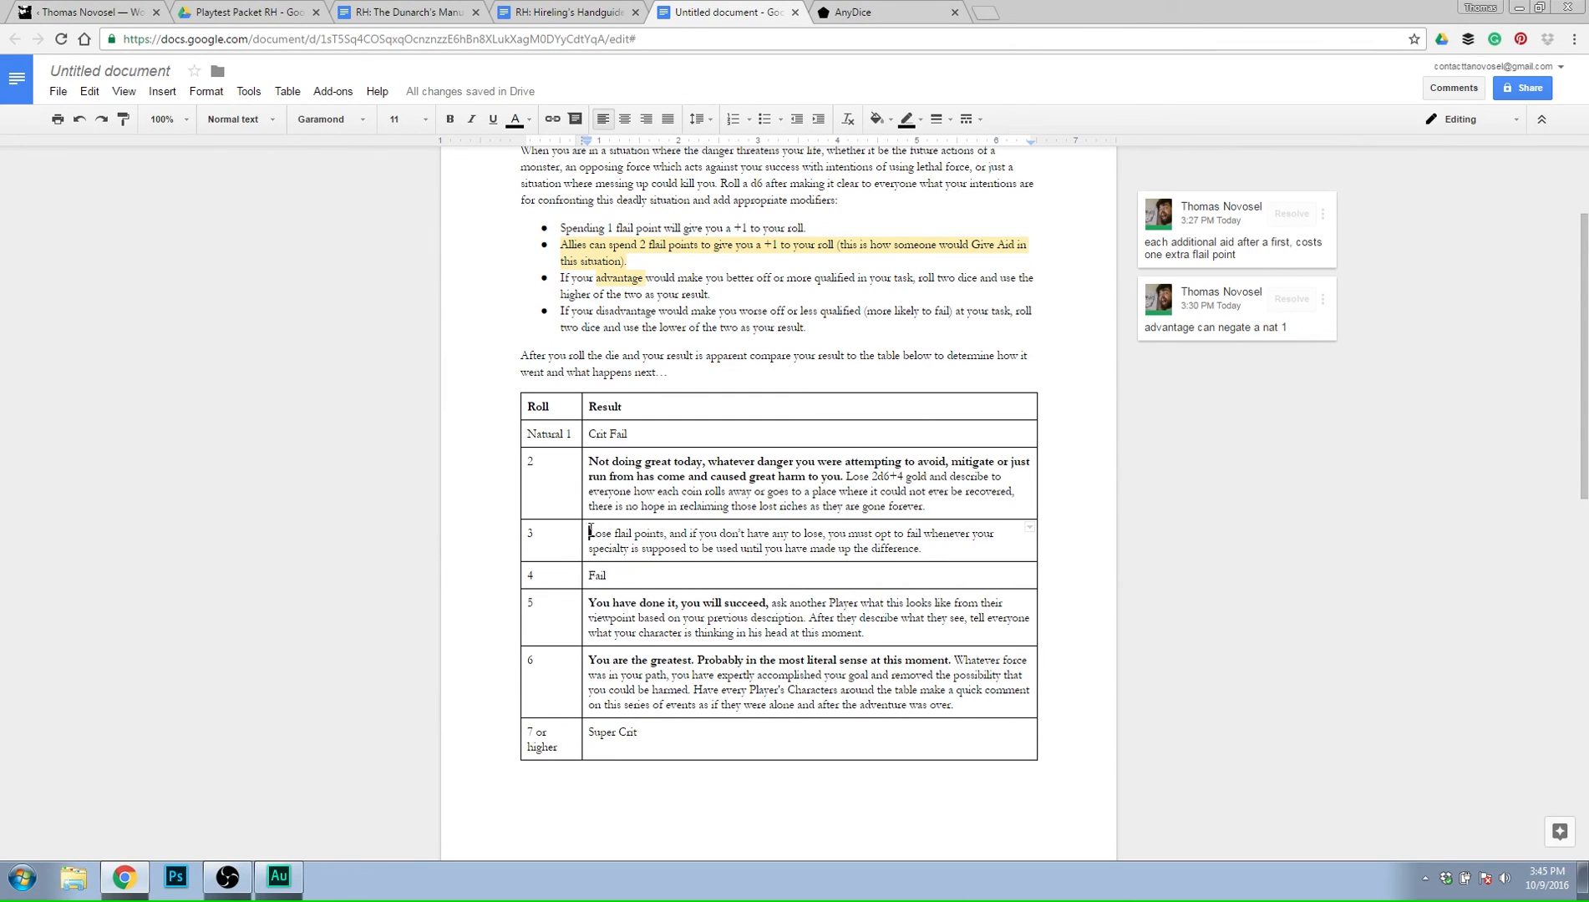
click(943, 547)
click(590, 533)
click(620, 5)
click(695, 5)
click(568, 12)
click(405, 12)
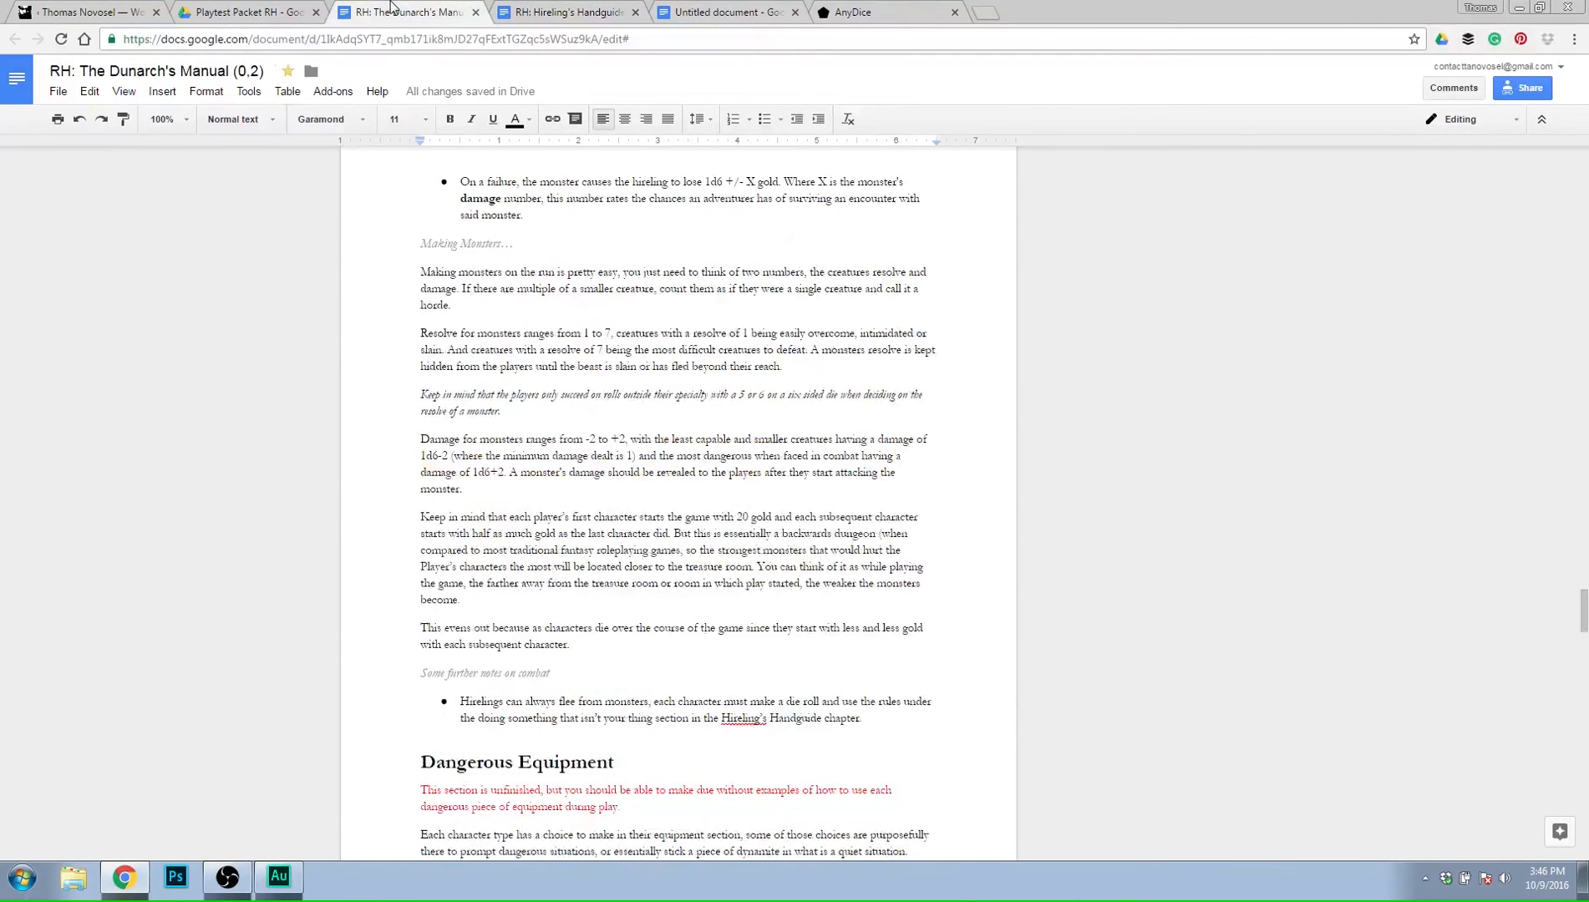
click(570, 7)
scroll(756, 726, down, 2)
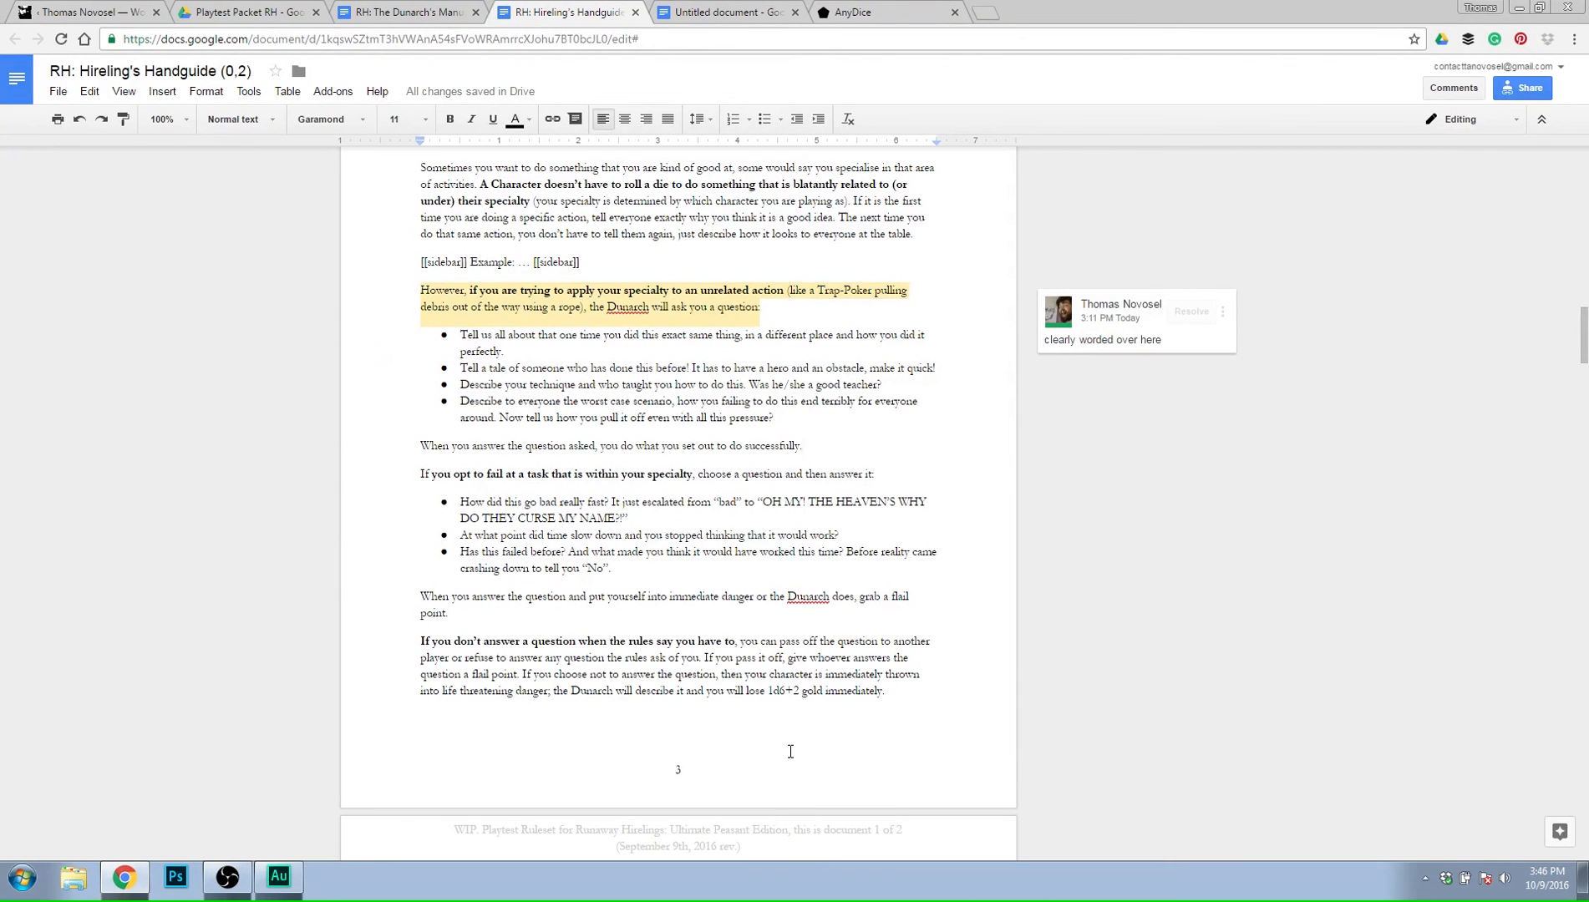
scroll(791, 752, up, 4)
key(ctrl+Tab)
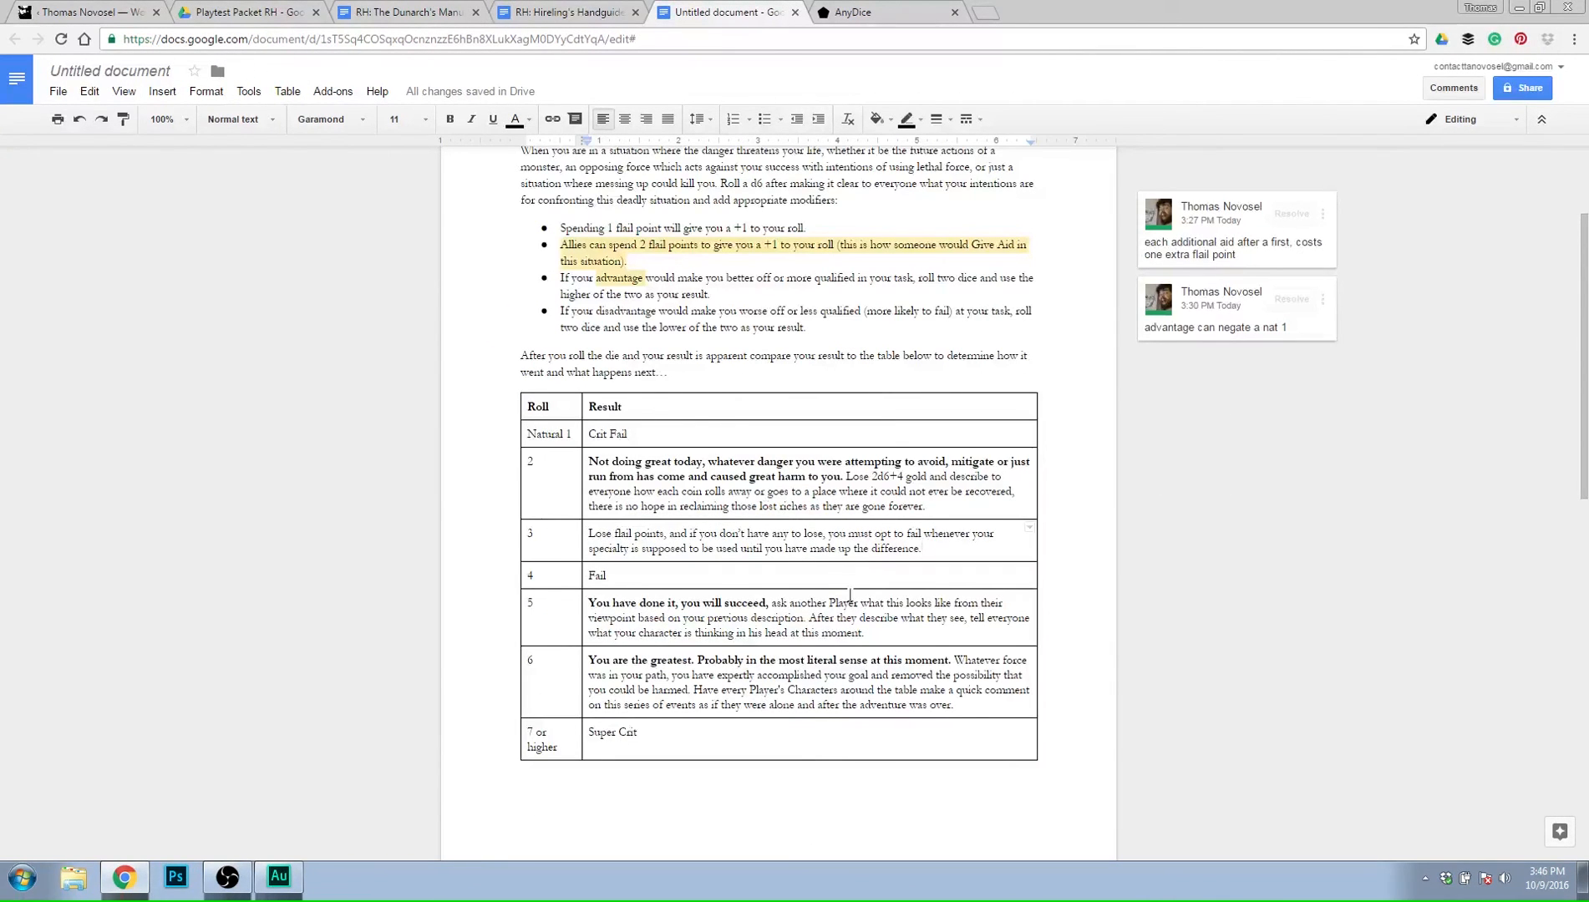
Insert a new opening line in the roll 3 result, starting with "You panicked, you flubbed hard at this".
click(972, 507)
key(Left)
key(Left)
key(Right)
key(Return)
text(Yo)
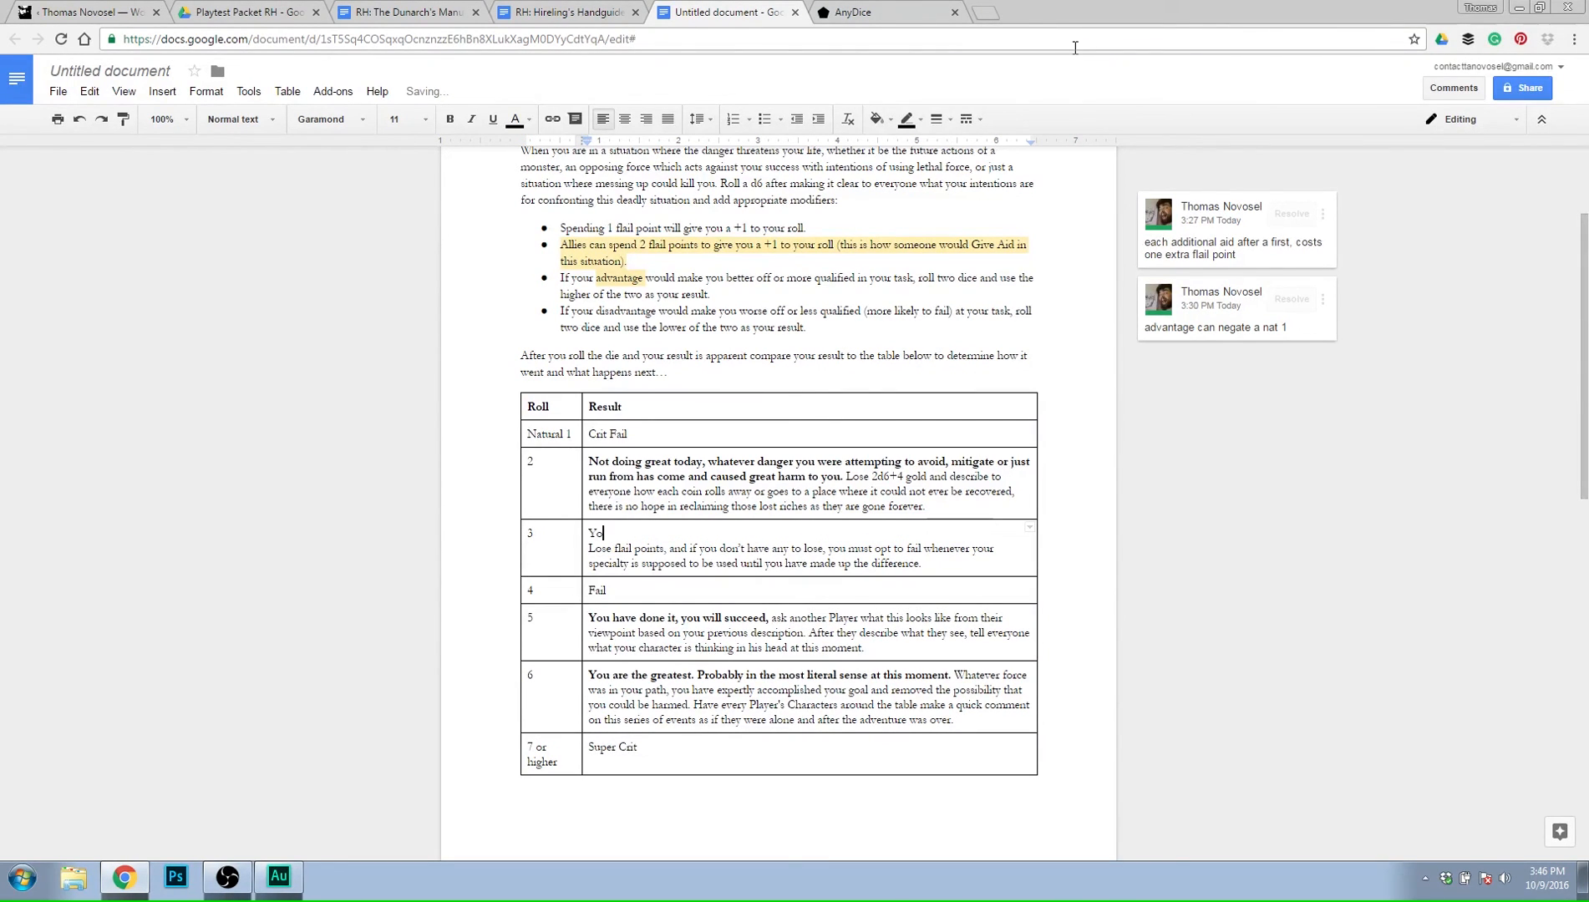
text(u panicked, you g)
text(lubbed hard at this,)
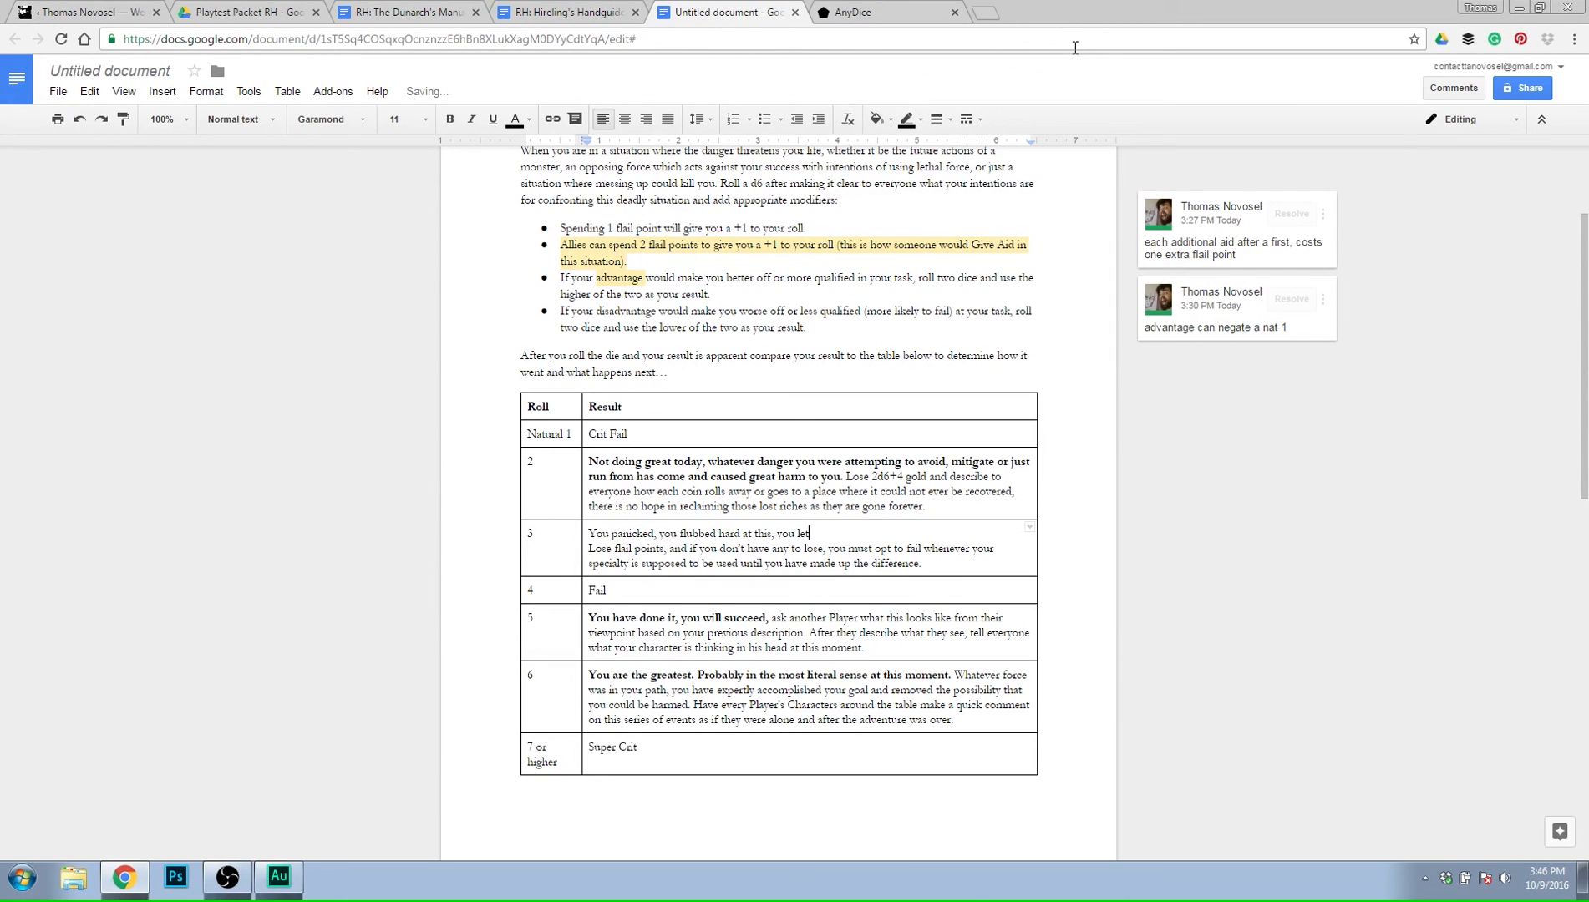
text(  you let everyone down and now the fates t)
Complete the roll 3 opening line with ", you let everyone down and now the fates seem to be against you.".
key(BackSpace)
text(seem to)
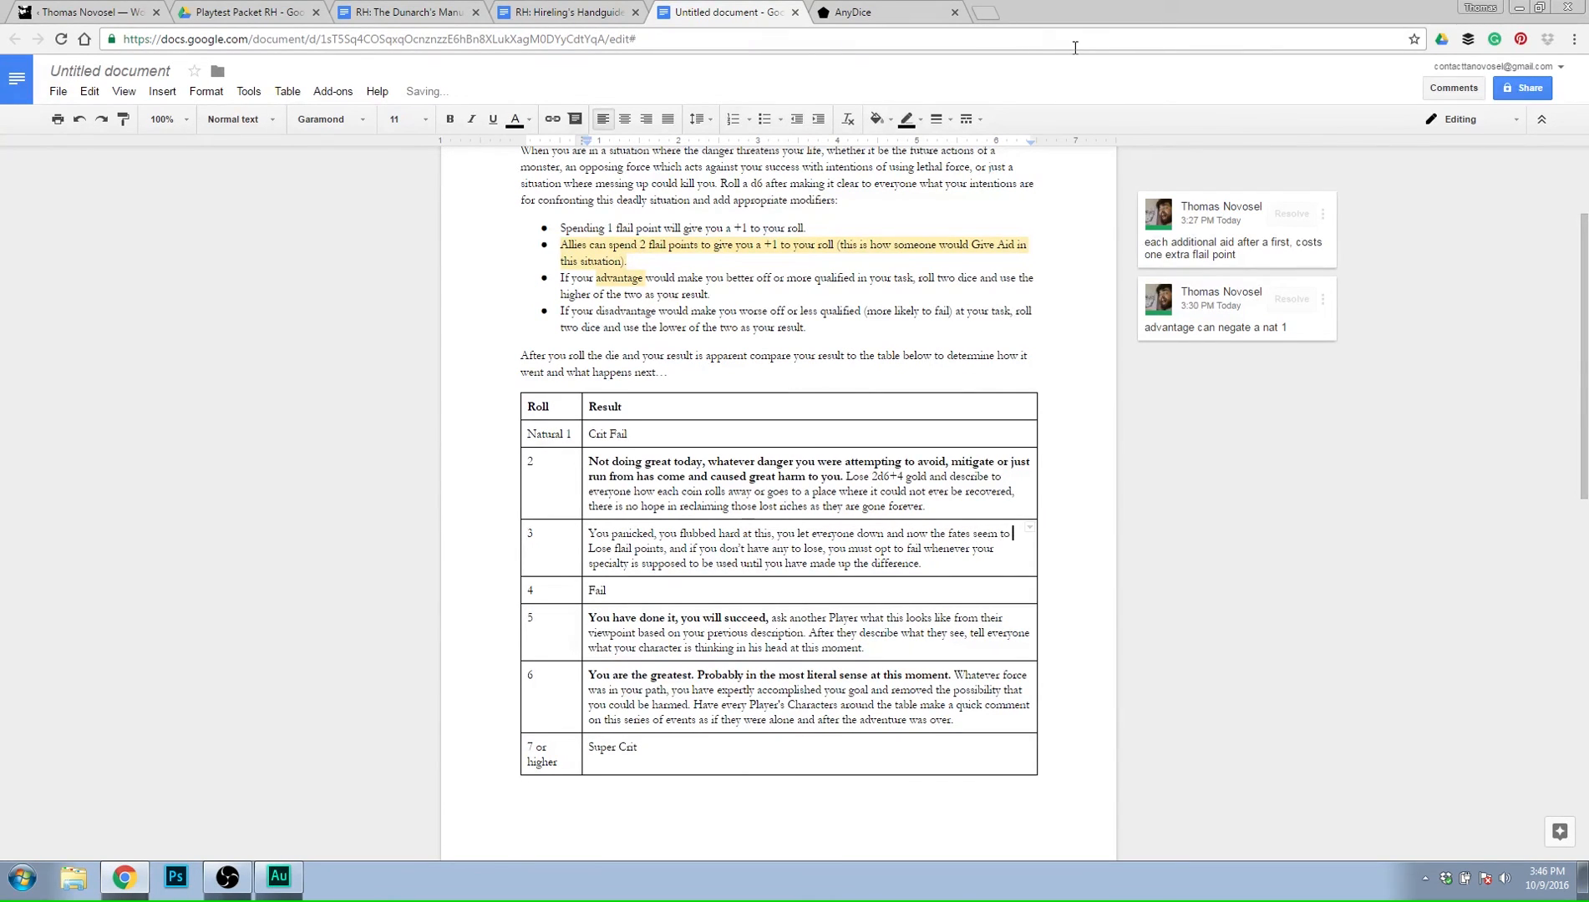
text( be against you)
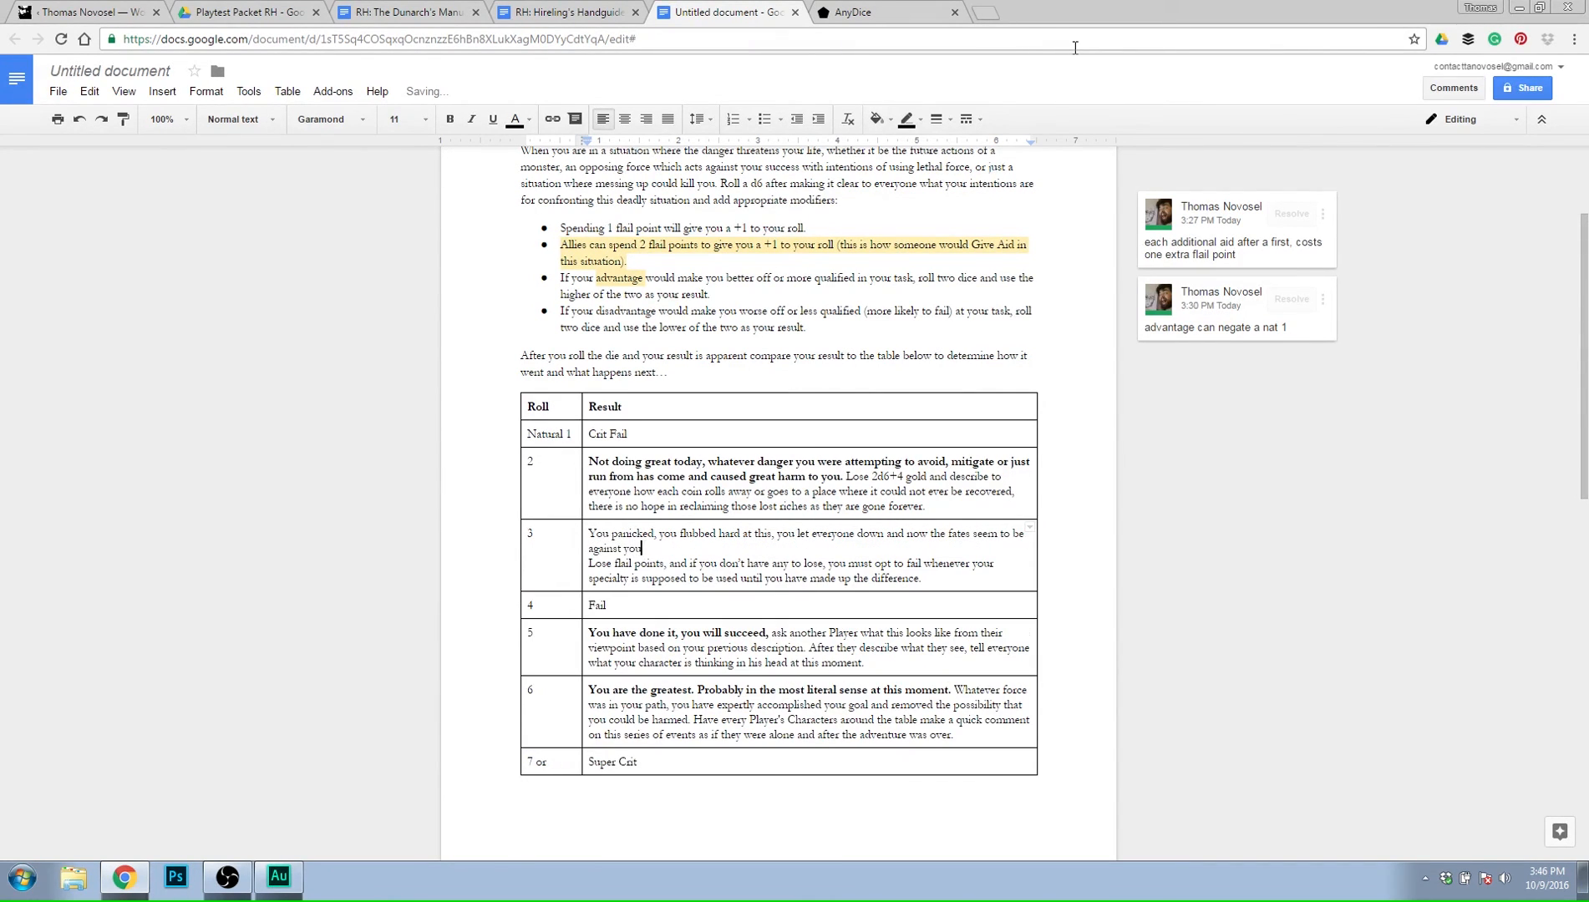
text(..)
Join the roll 3 opening to the penalty text and reword the penalty's start as "You lose 3 flail points".
key(BackSpace)
text(You)
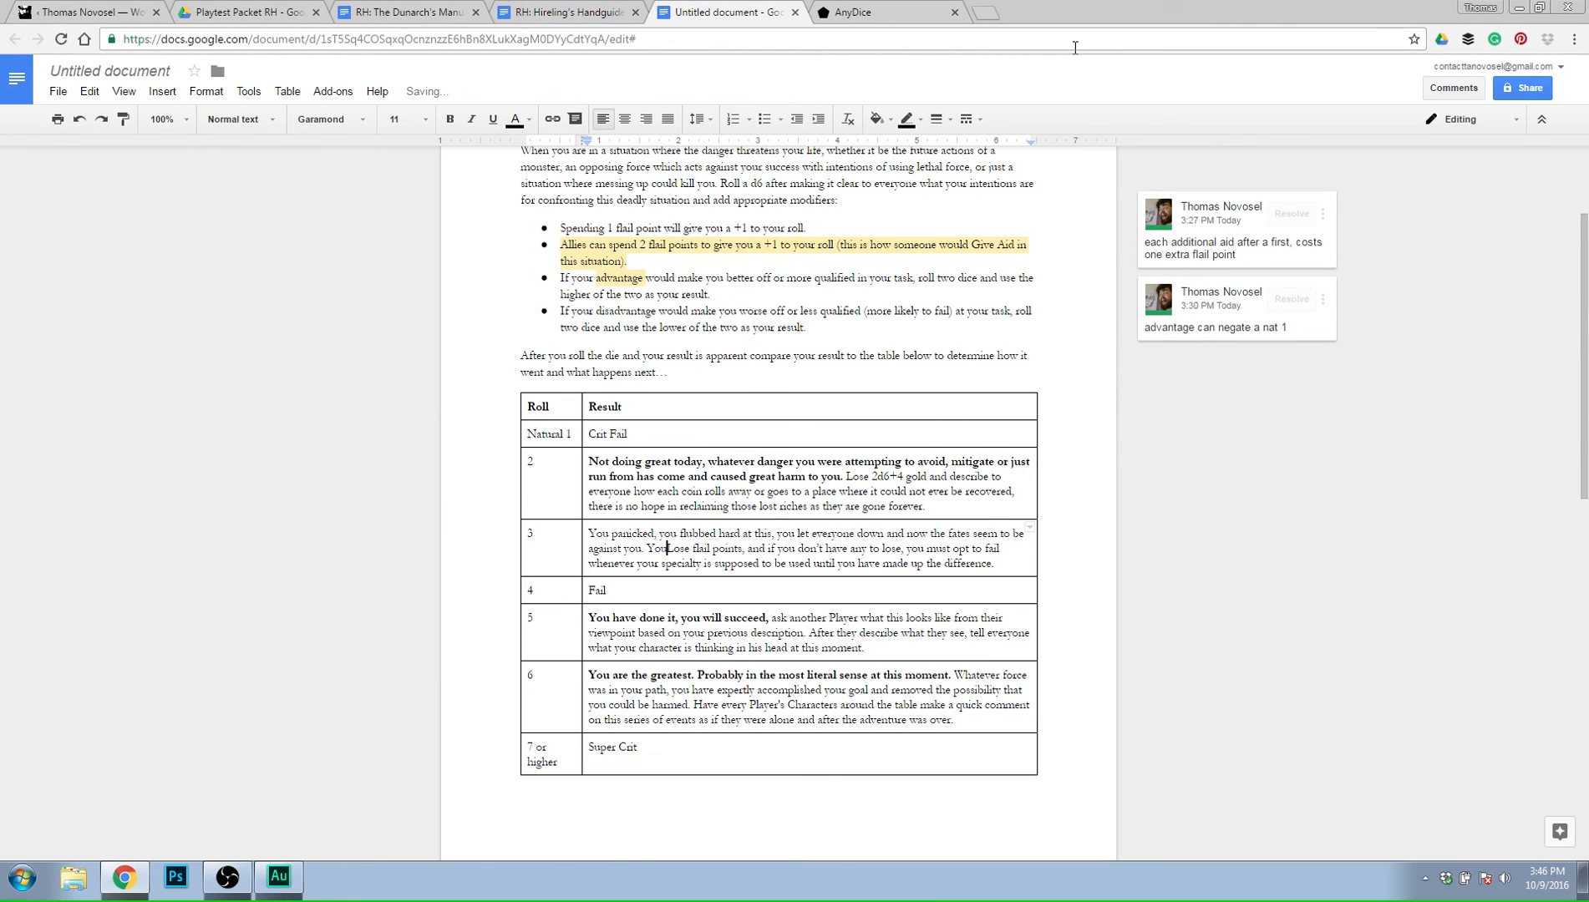
key(Delete)
text(lose )
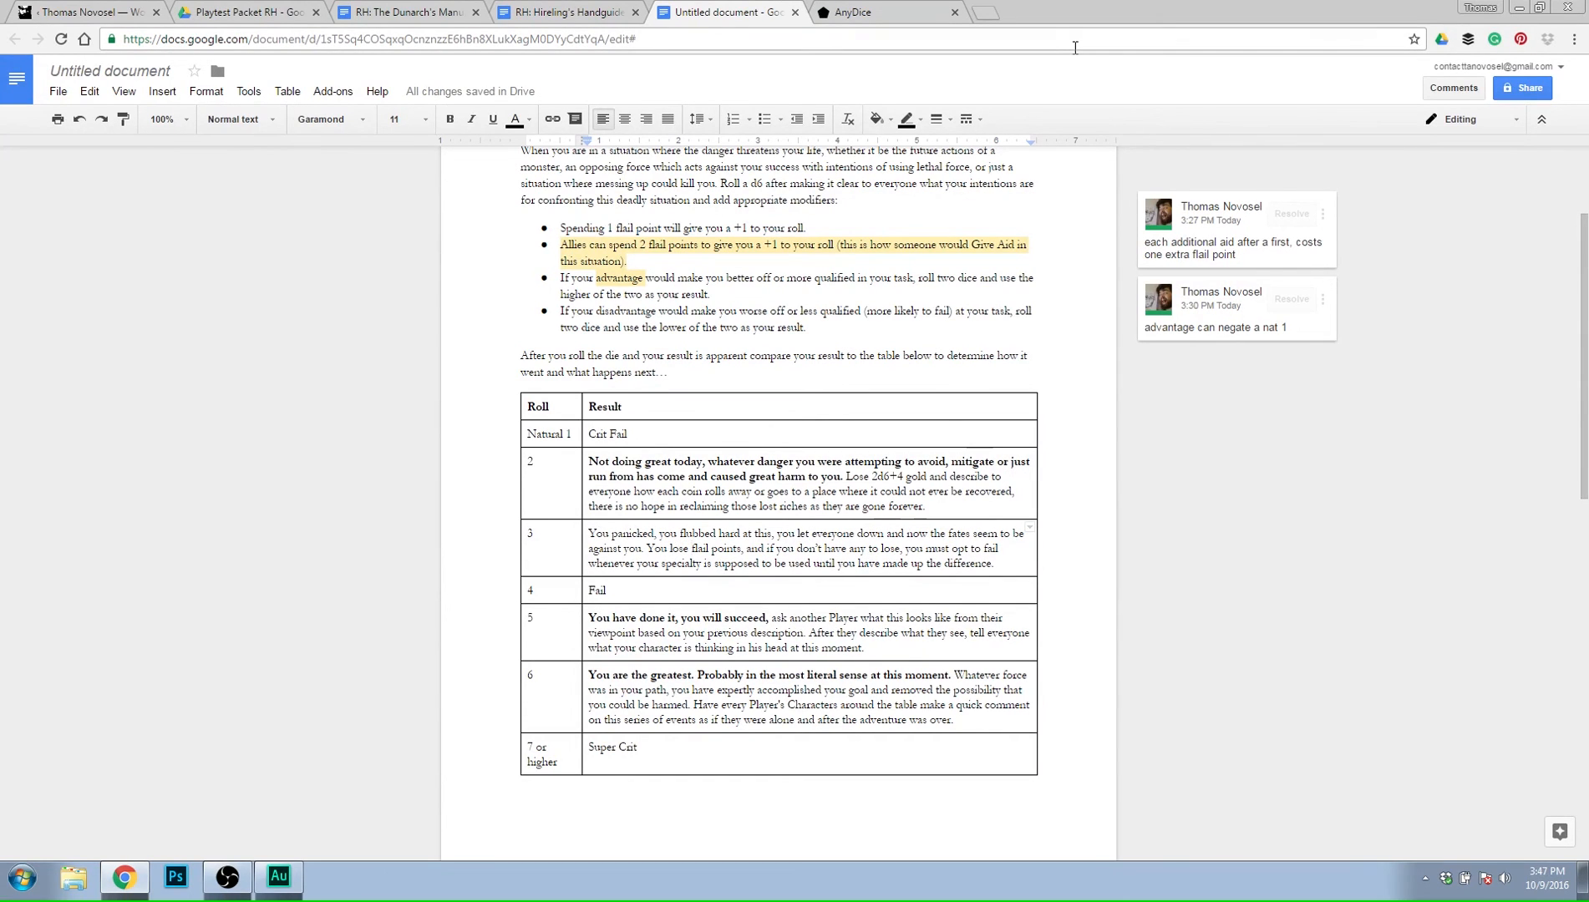
text(3)
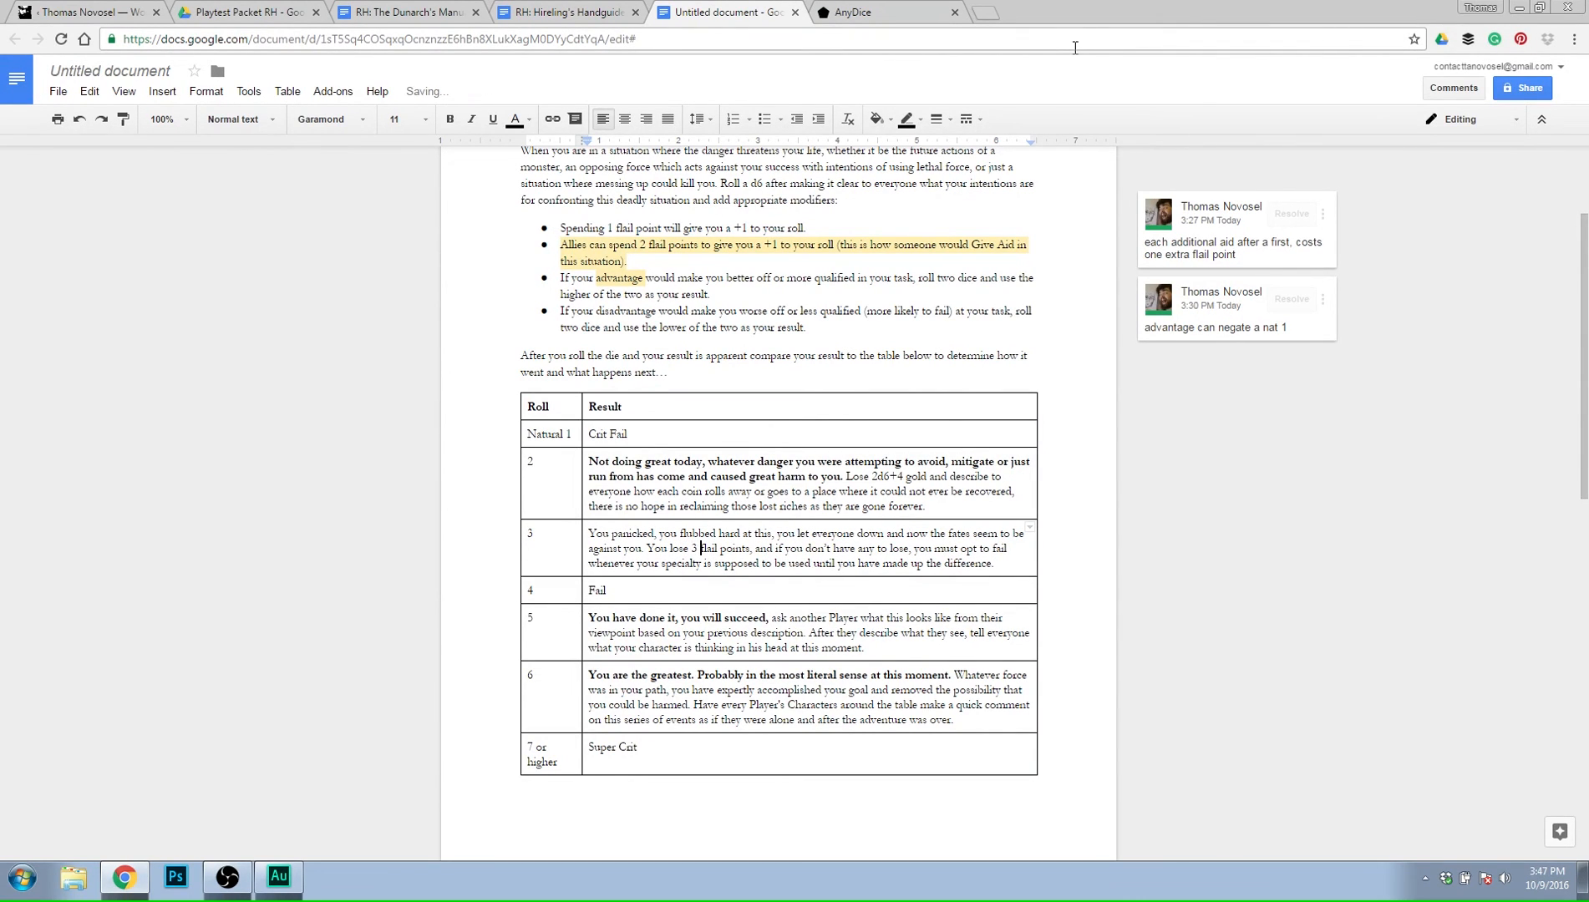
Replace "made up the difference" at the end of the roll 3 penalty with "paid the cost yourself.".
key(Right)
key(Right)
key(Right)
key(Right)
key(Right)
key(Right)
key(Right)
key(Right)
key(Right)
key(Right)
key(Right)
key(Right)
key(Right)
key(Right)
key(Right)
key(Right)
key(Right)
key(Right)
key(Right)
key(Right)
key(Right)
key(Right)
key(Right)
key(Right)
key(Right)
key(Right)
key(Right)
key(Right)
key(Right)
key(Right)
key(Right)
key(Right)
key(Right)
key(Right)
key(Right)
key(Delete)
key(Delete)
key(Delete)
key(Delete)
key(Delete)
key(Delete)
key(Delete)
key(BackSpace)
key(BackSpace)
key(BackSpace)
key(BackSpace)
key(BackSpace)
key(BackSpace)
key(BackSpace)
key(BackSpace)
key(BackSpace)
key(BackSpace)
key(BackSpace)
key(BackSpace)
key(BackSpace)
key(BackSpace)
key(BackSpace)
key(BackSpace)
text(paid the cost yourself. Tell everyone how your)
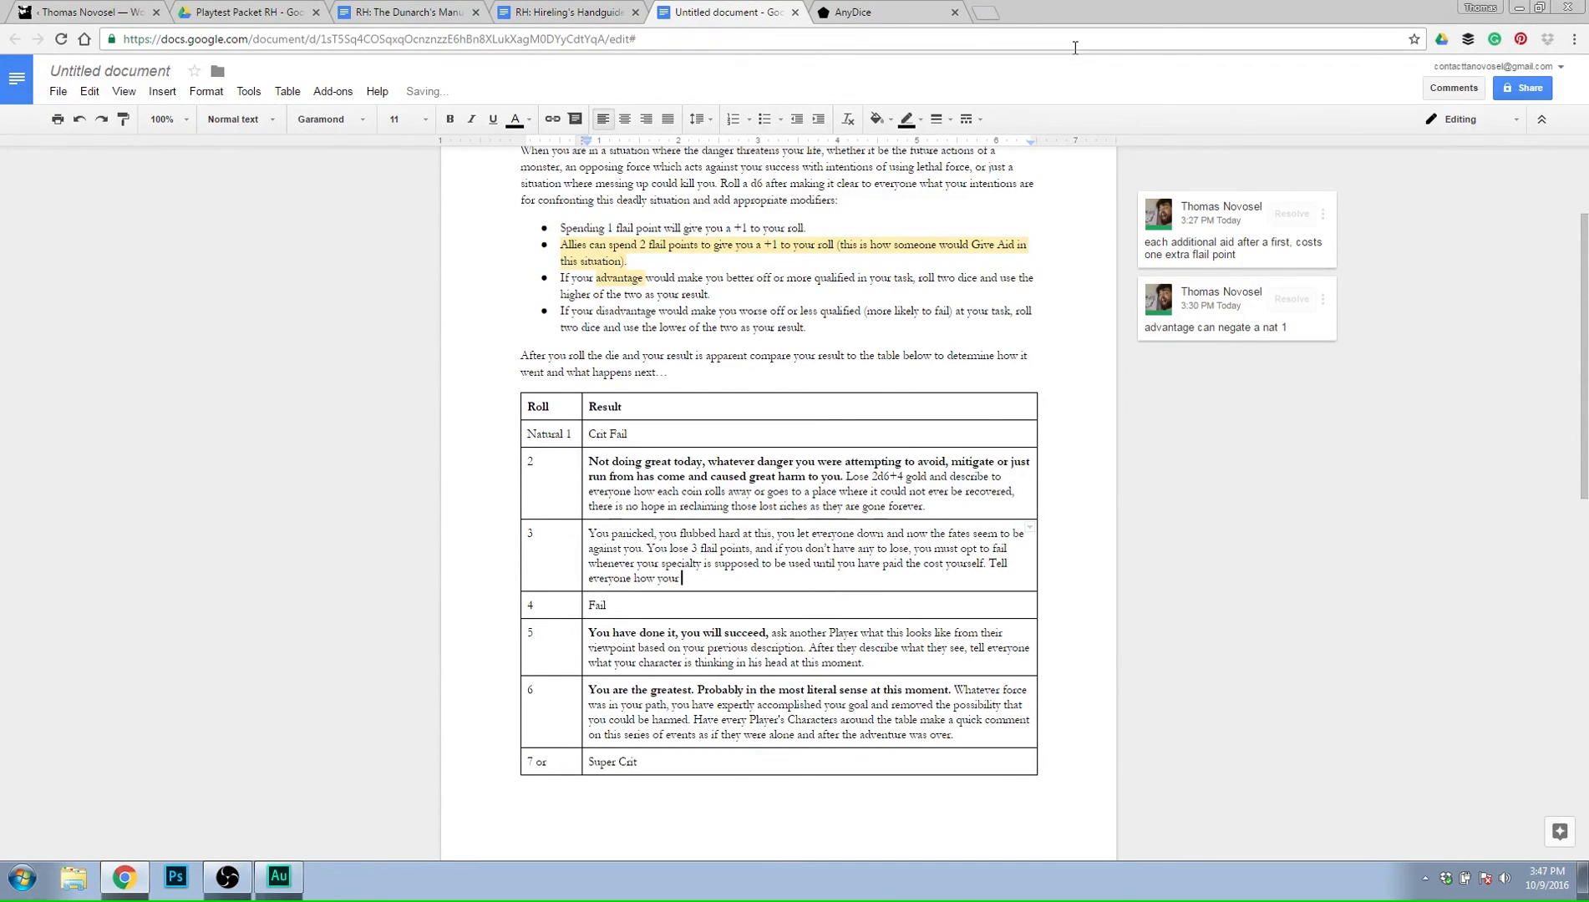
text( luck turning sour affects the current s)
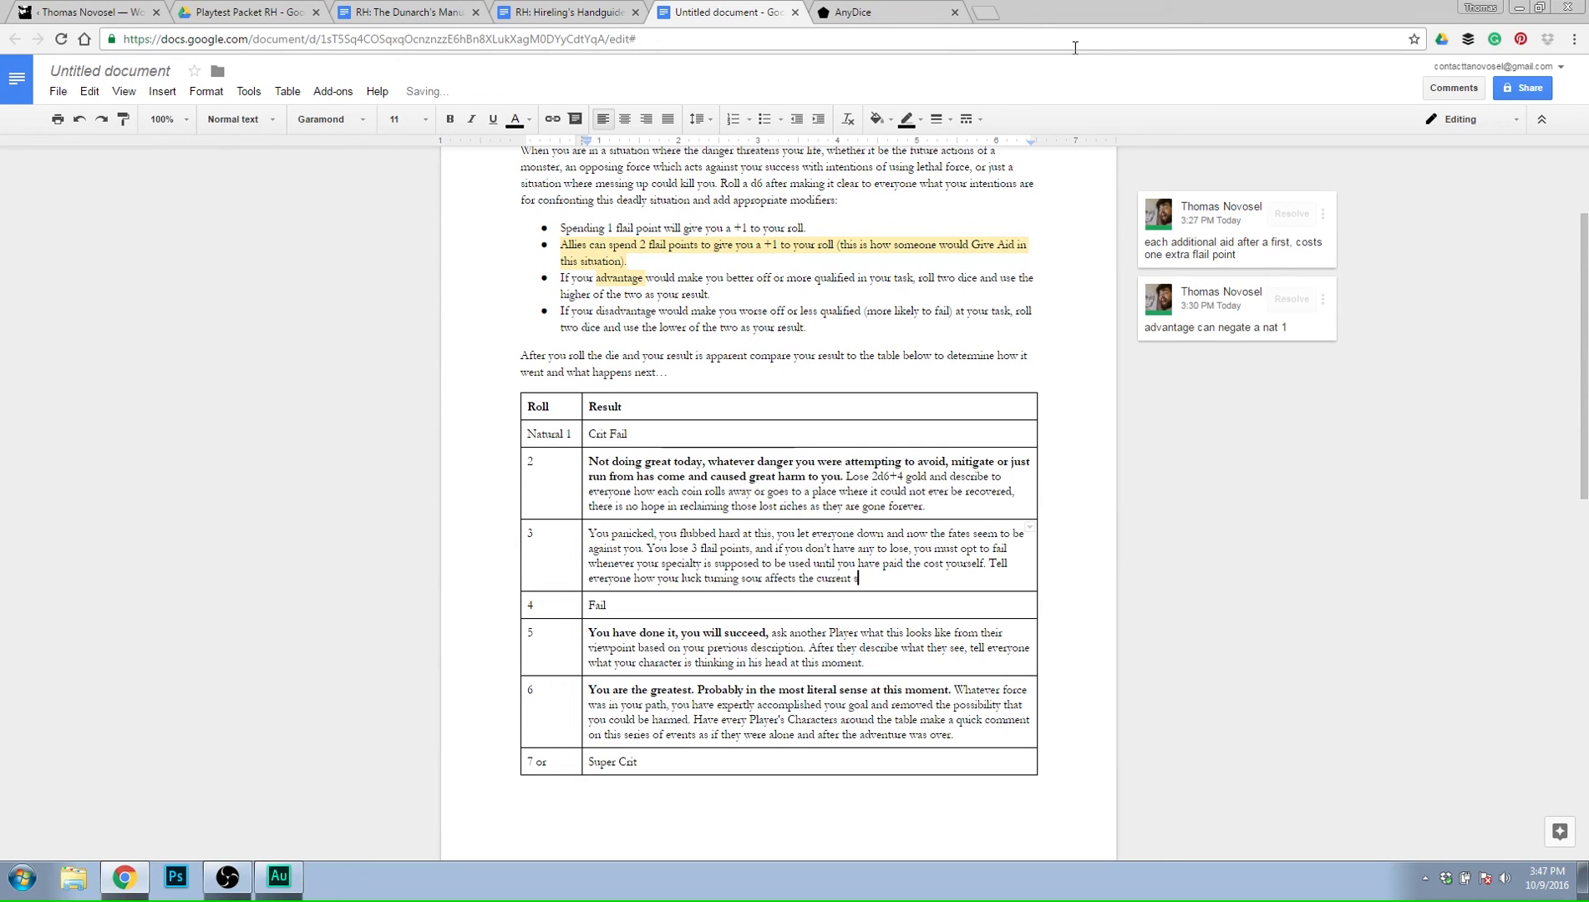
Add "Tell everyone how your luck turning sour affects the current situation" to the roll 3 result.
text(ituation)
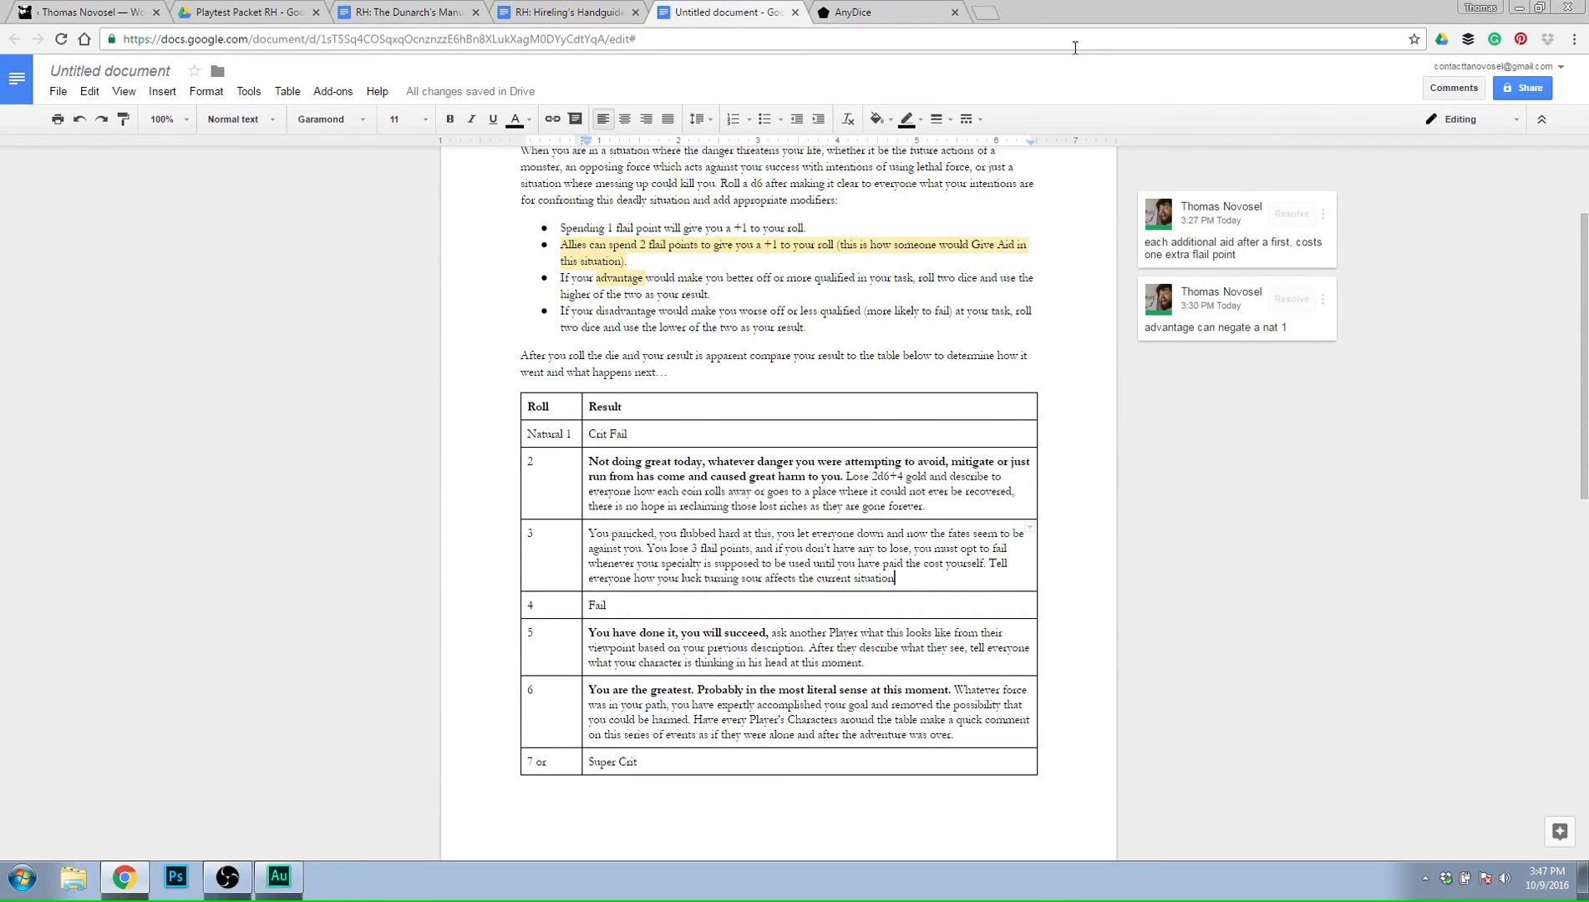
Extend the roll 3 result with "and tell everyone how your bad luck is now tangible".
text(and)
text(how)
key(BackSpace)
key(BackSpace)
key(BackSpace)
text(tell everyo)
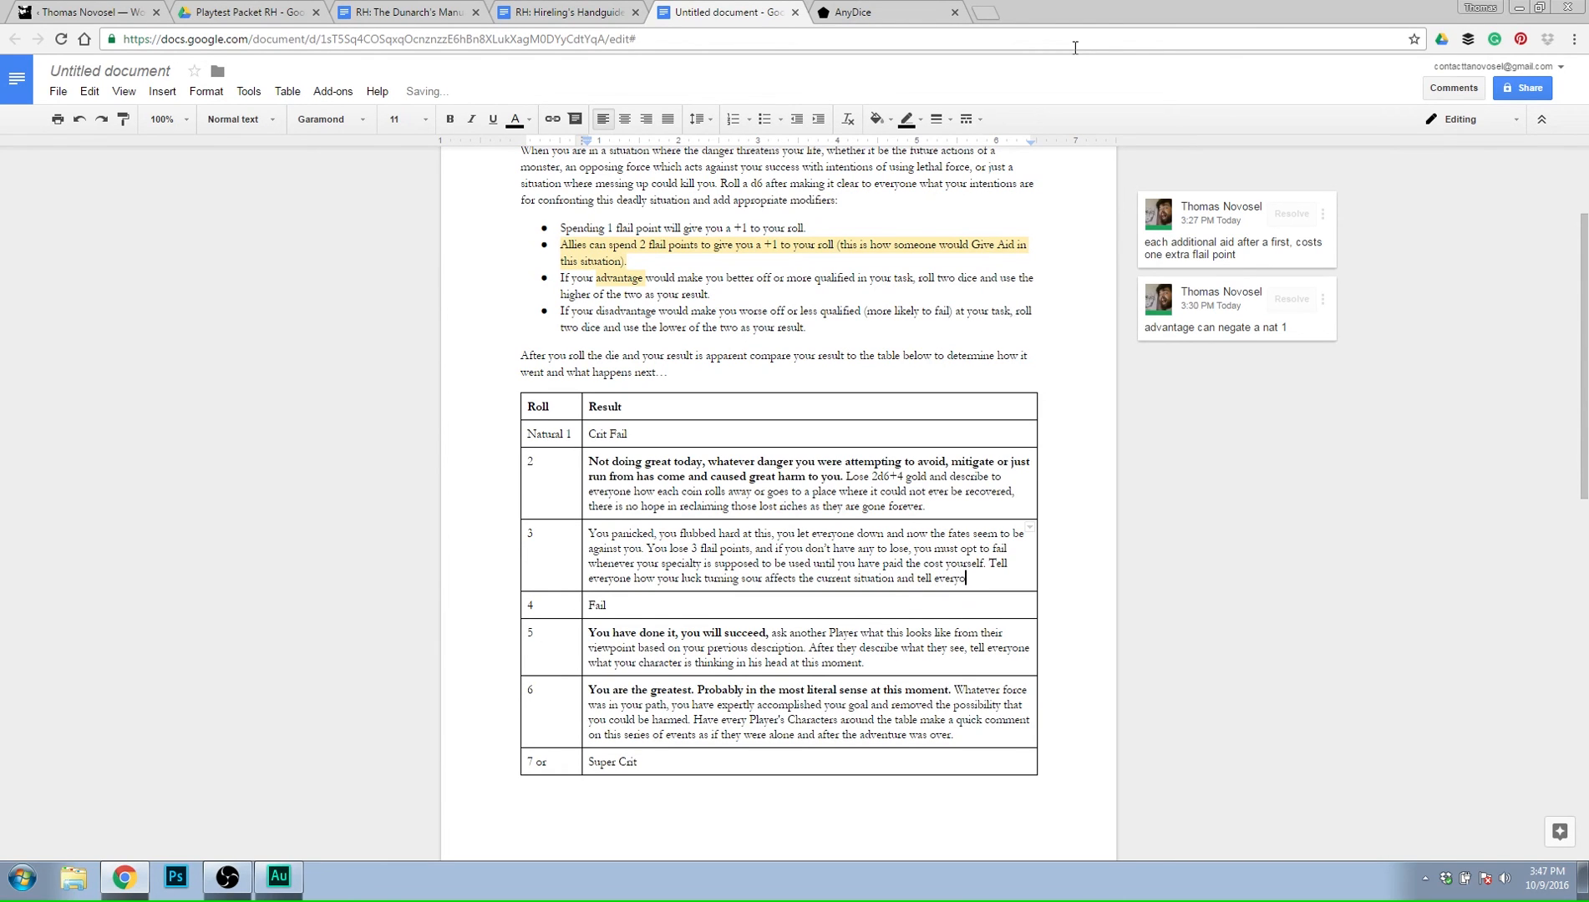
text(ne how your bad)
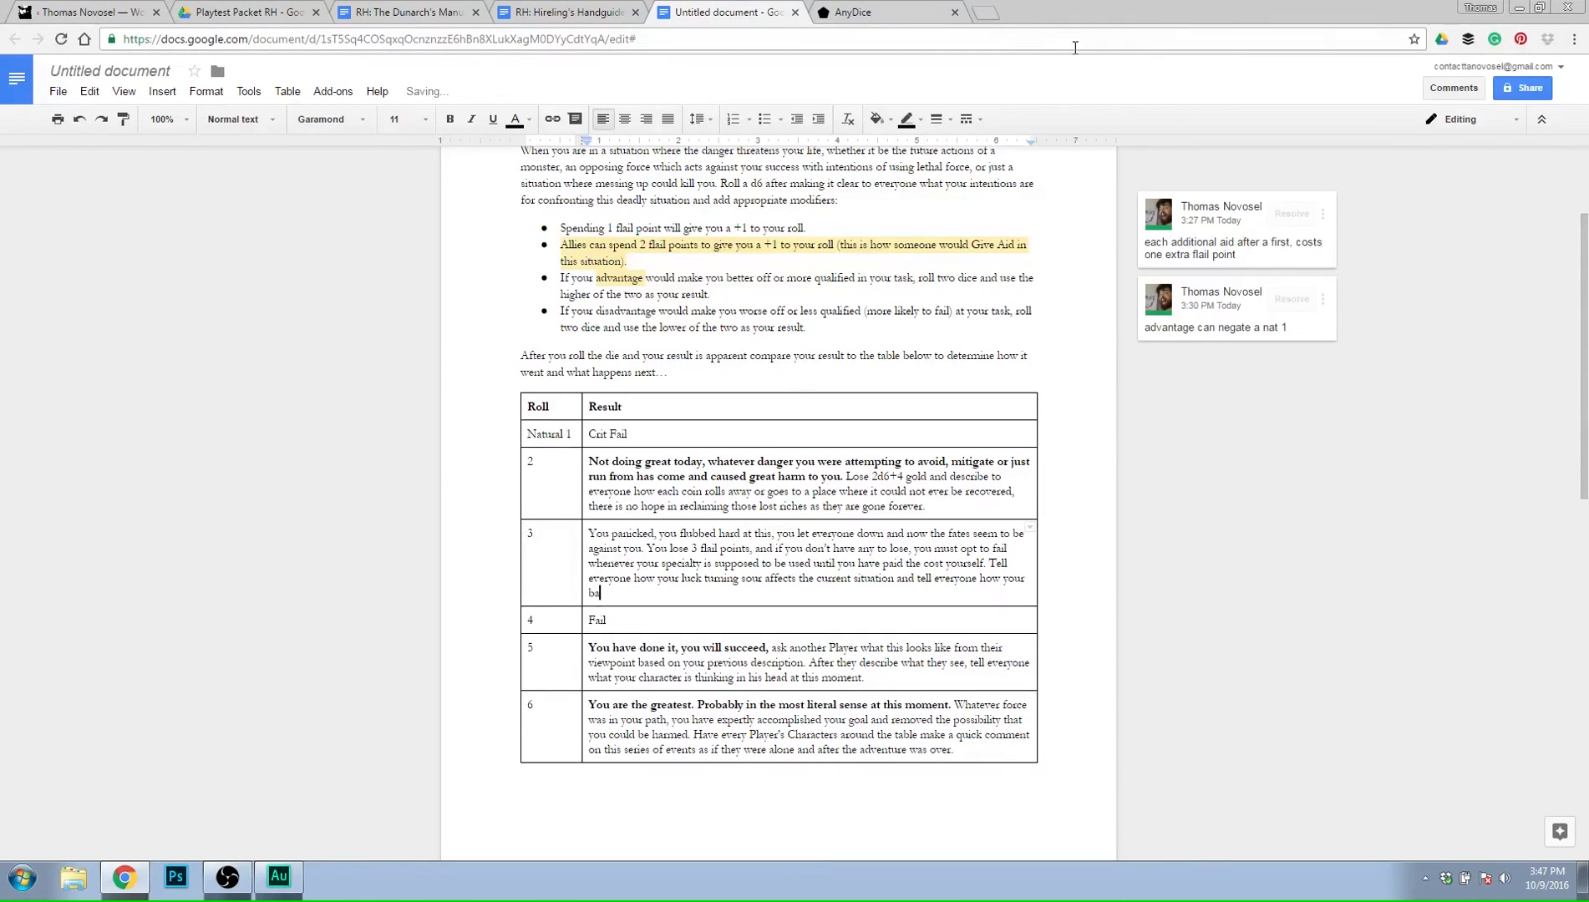
text( luckl is now tangible (smell, noise, man)
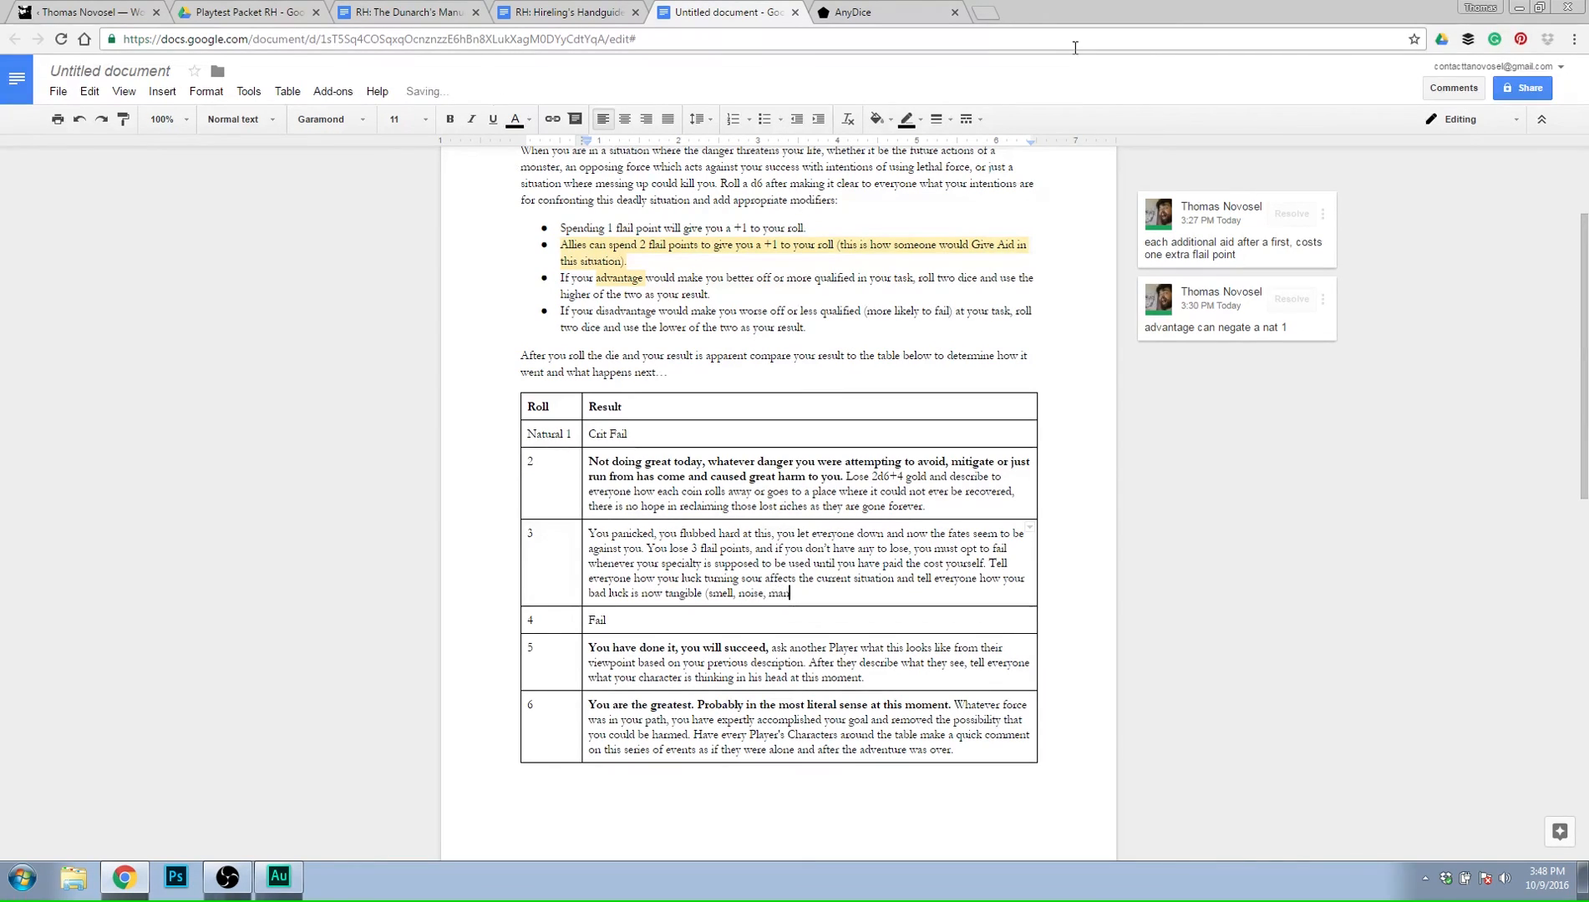
text(nerisms, )
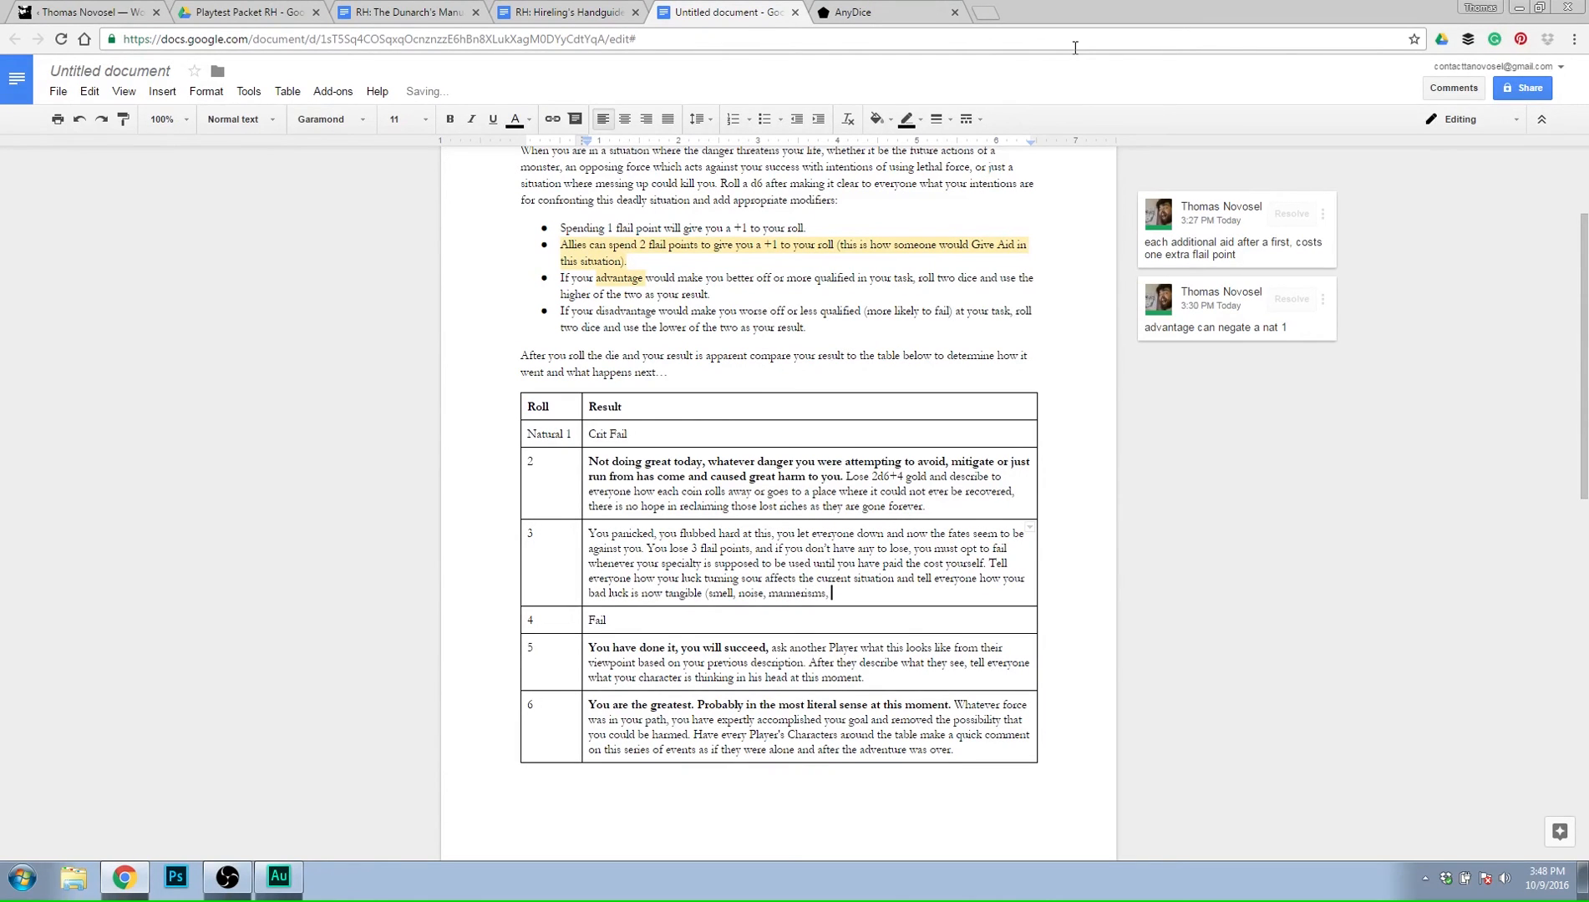
text(body trans)
key(BackSpace)
key(BackSpace)
key(BackSpace)
key(BackSpace)
key(BackSpace)
key(BackSpace)
key(BackSpace)
key(BackSpace)
key(BackSpace)
key(BackSpace)
text(body disf)
key(BackSpace)
key(BackSpace)
key(BackSpace)
key(BackSpace)
key(BackSpace)
key(BackSpace)
key(BackSpace)
key(BackSpace)
key(BackSpace)
Close the parenthesised examples in the roll 3 result with "or any other way it could be noticed as a change).".
text(or a)
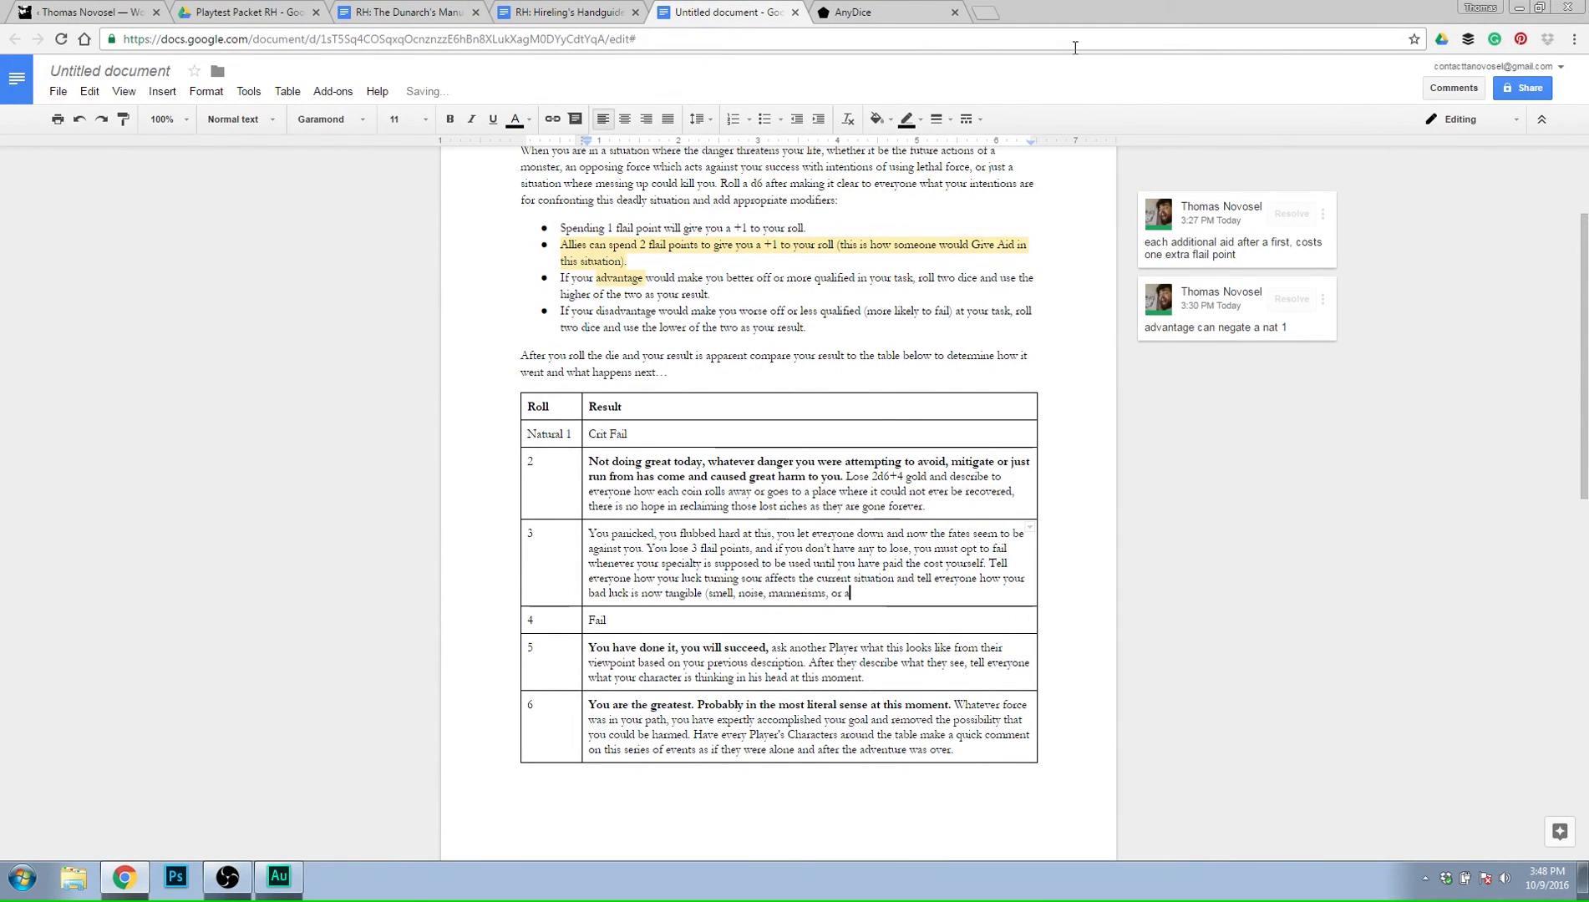
text(ny other ty)
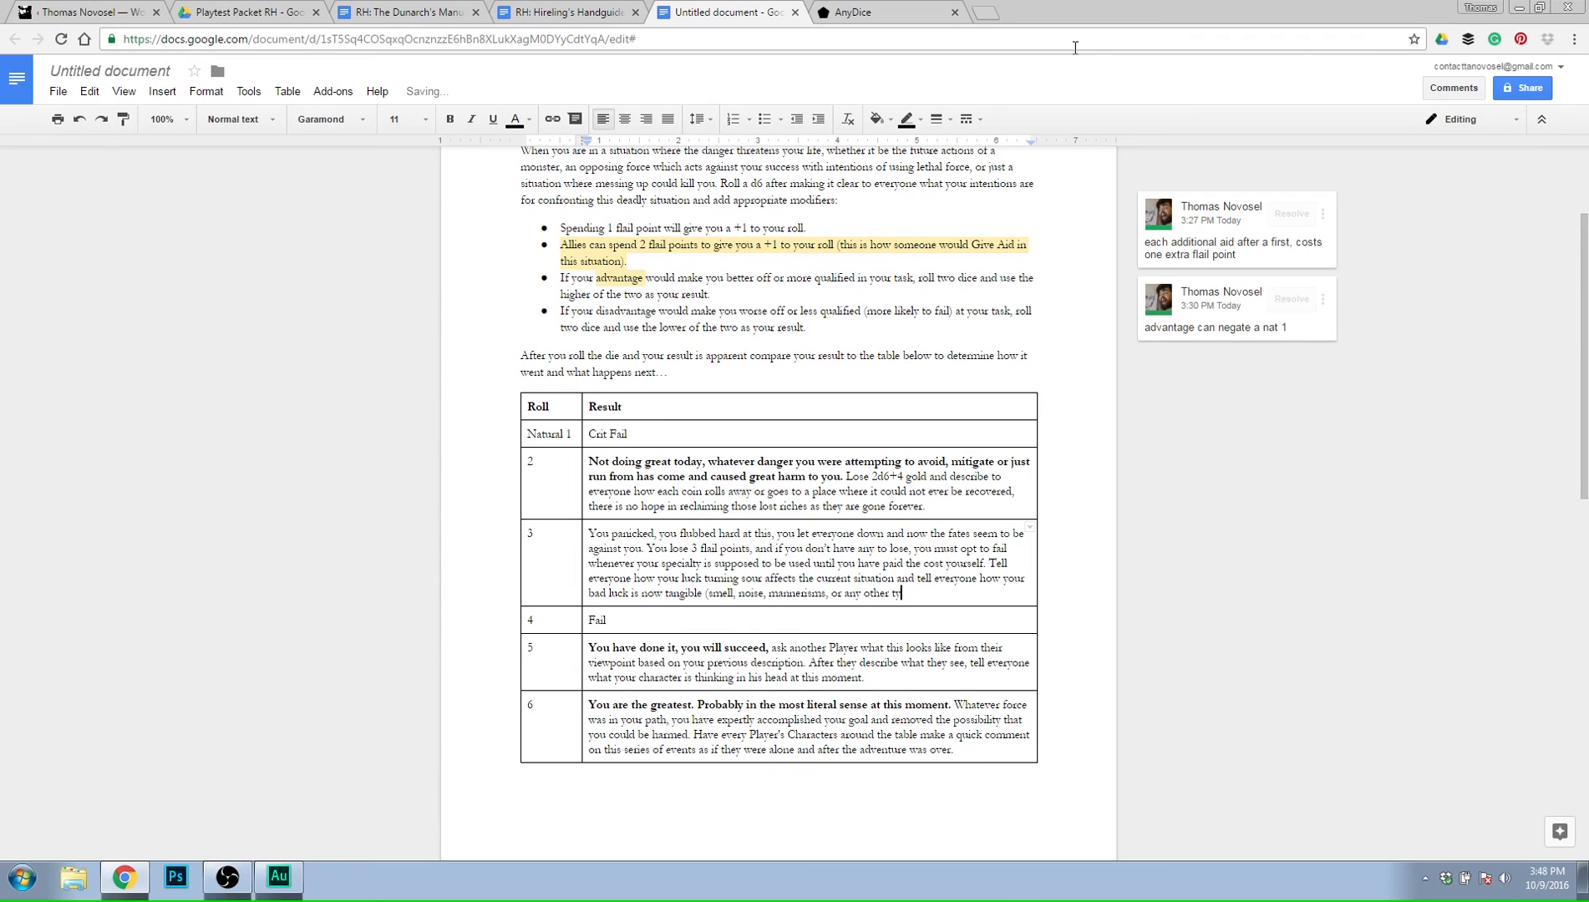
text(pe of)
key(BackSpace)
key(BackSpace)
key(BackSpace)
key(BackSpace)
key(BackSpace)
key(BackSpace)
key(BackSpace)
key(BackSpace)
text(way it could be noticed as a phys)
key(BackSpace)
key(BackSpace)
key(BackSpace)
key(BackSpace)
text(change.)
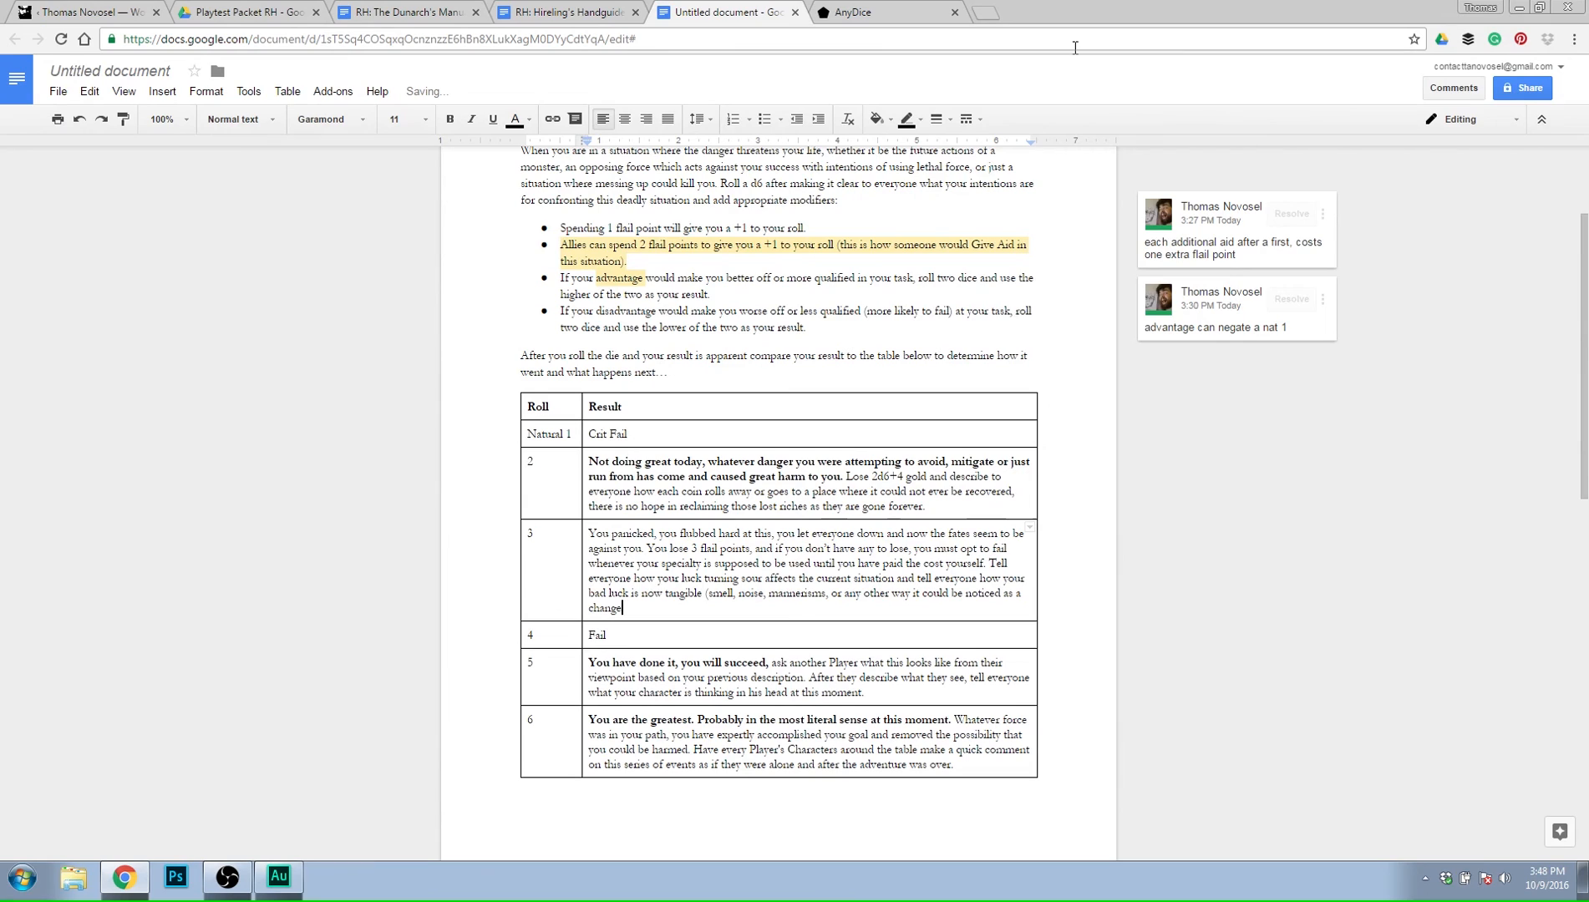
text())
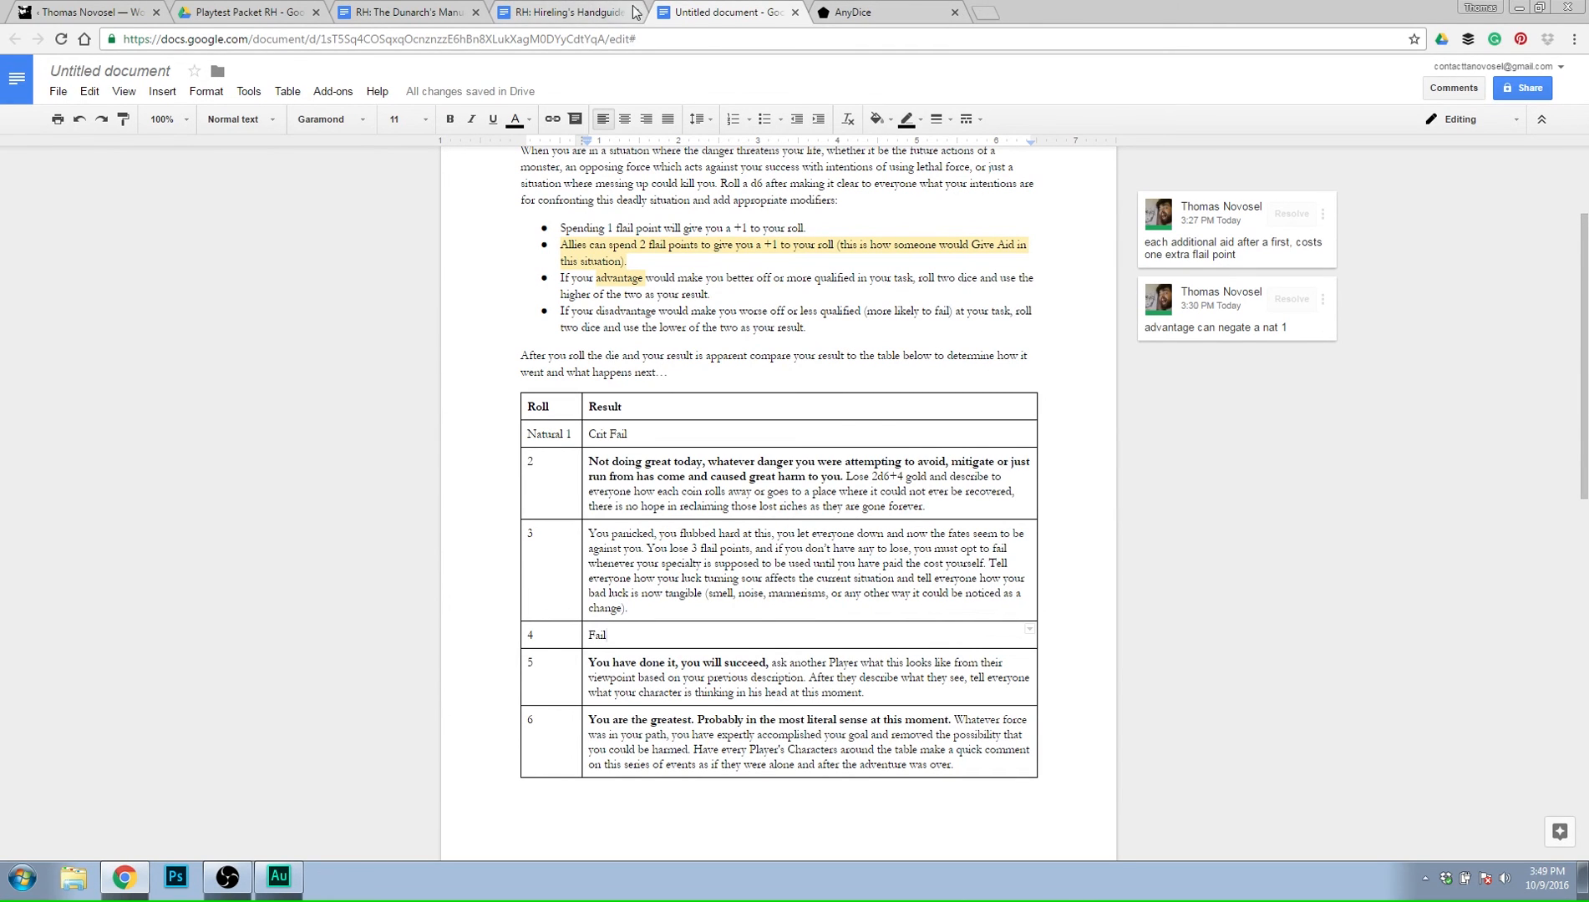
Check the Hireling's Handguide for its rules on danger, failed rolls, dying and reviving.
click(607, 15)
scroll(519, 367, down, 9)
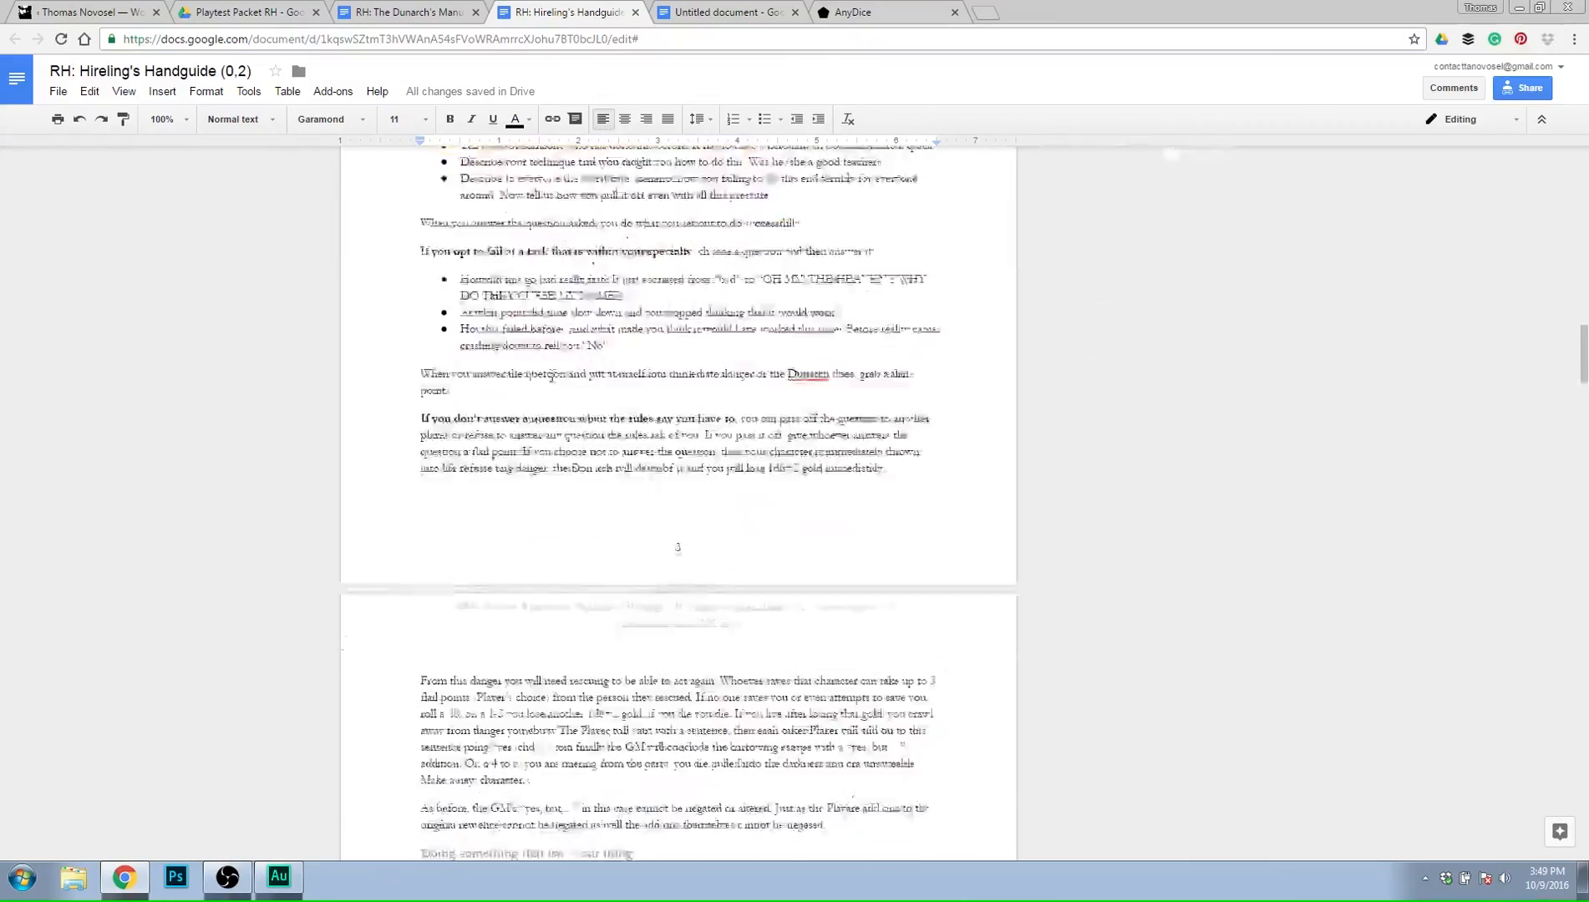
scroll(519, 367, down, 2)
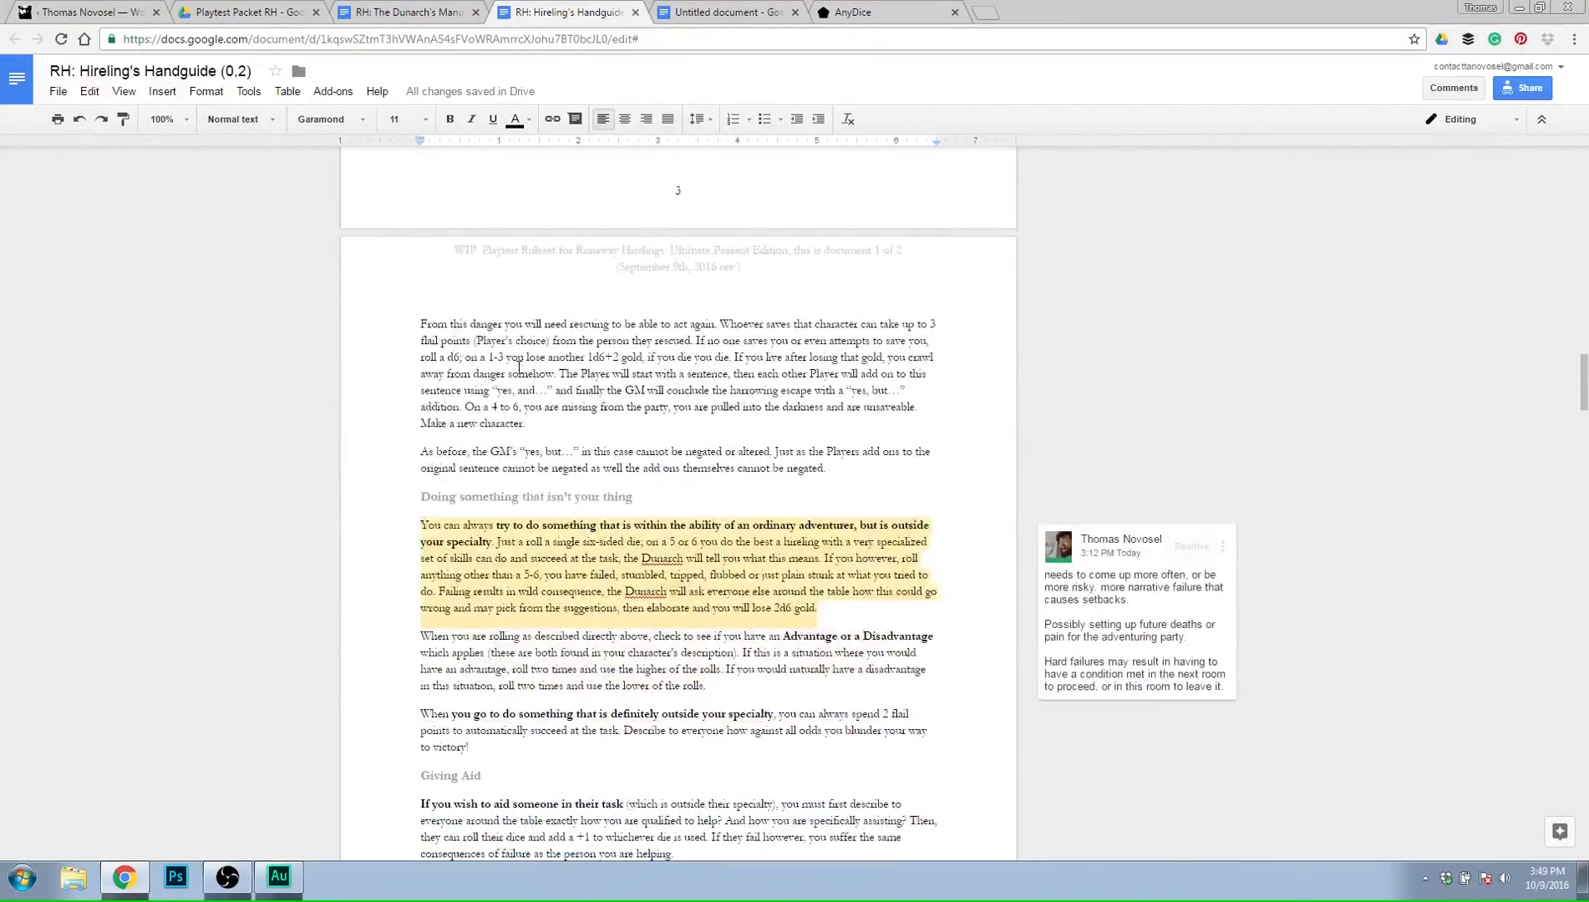
scroll(519, 367, down, 14)
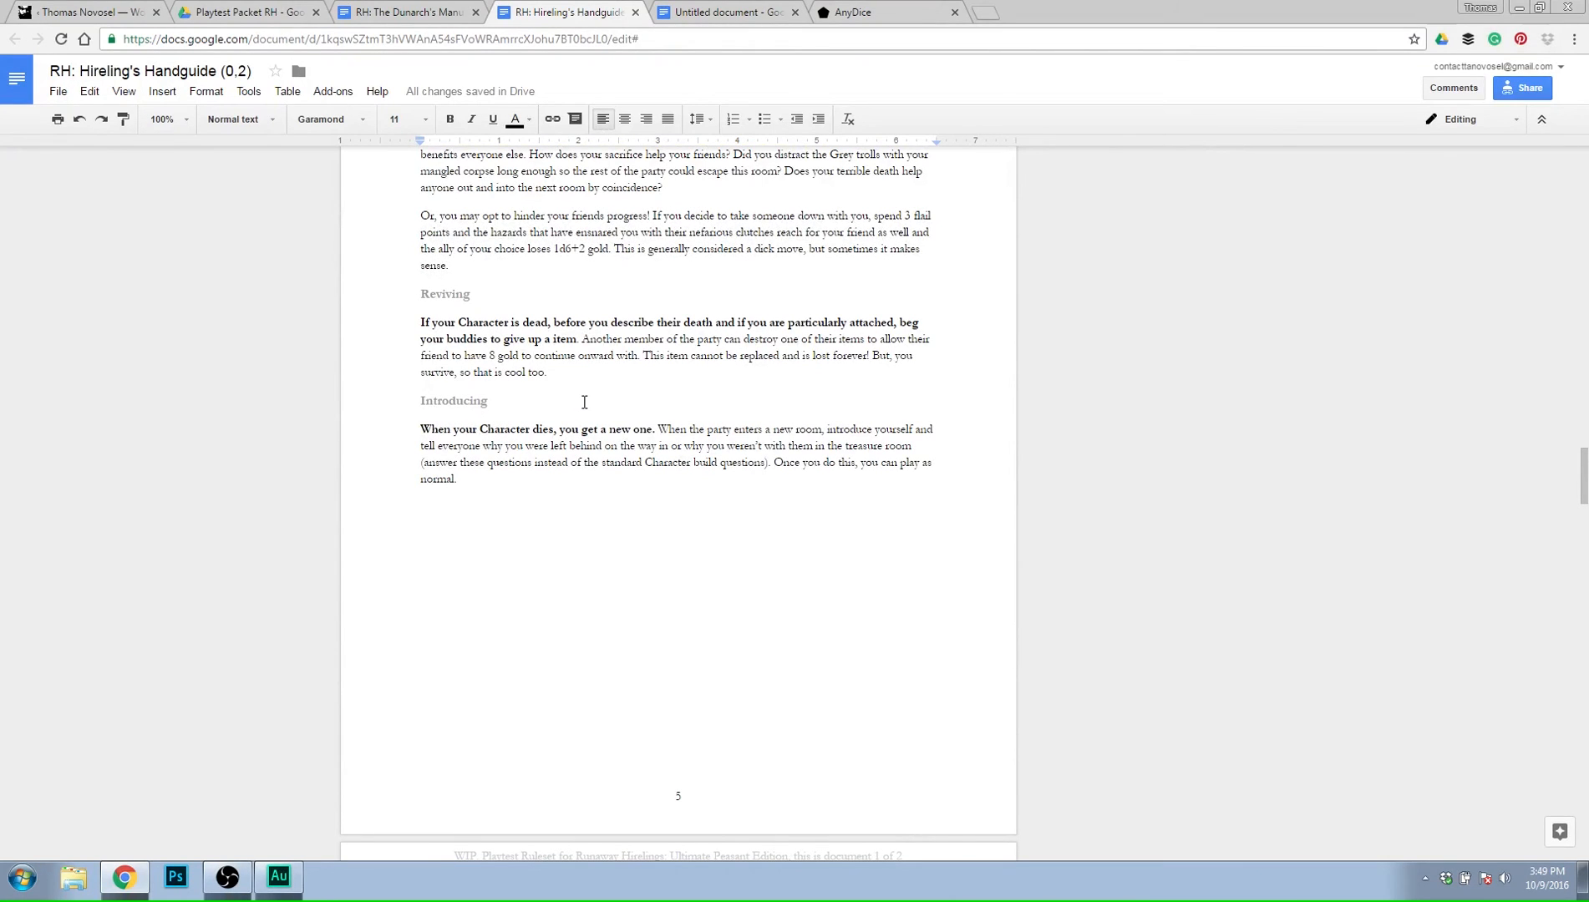
scroll(585, 402, up, 1)
click(595, 458)
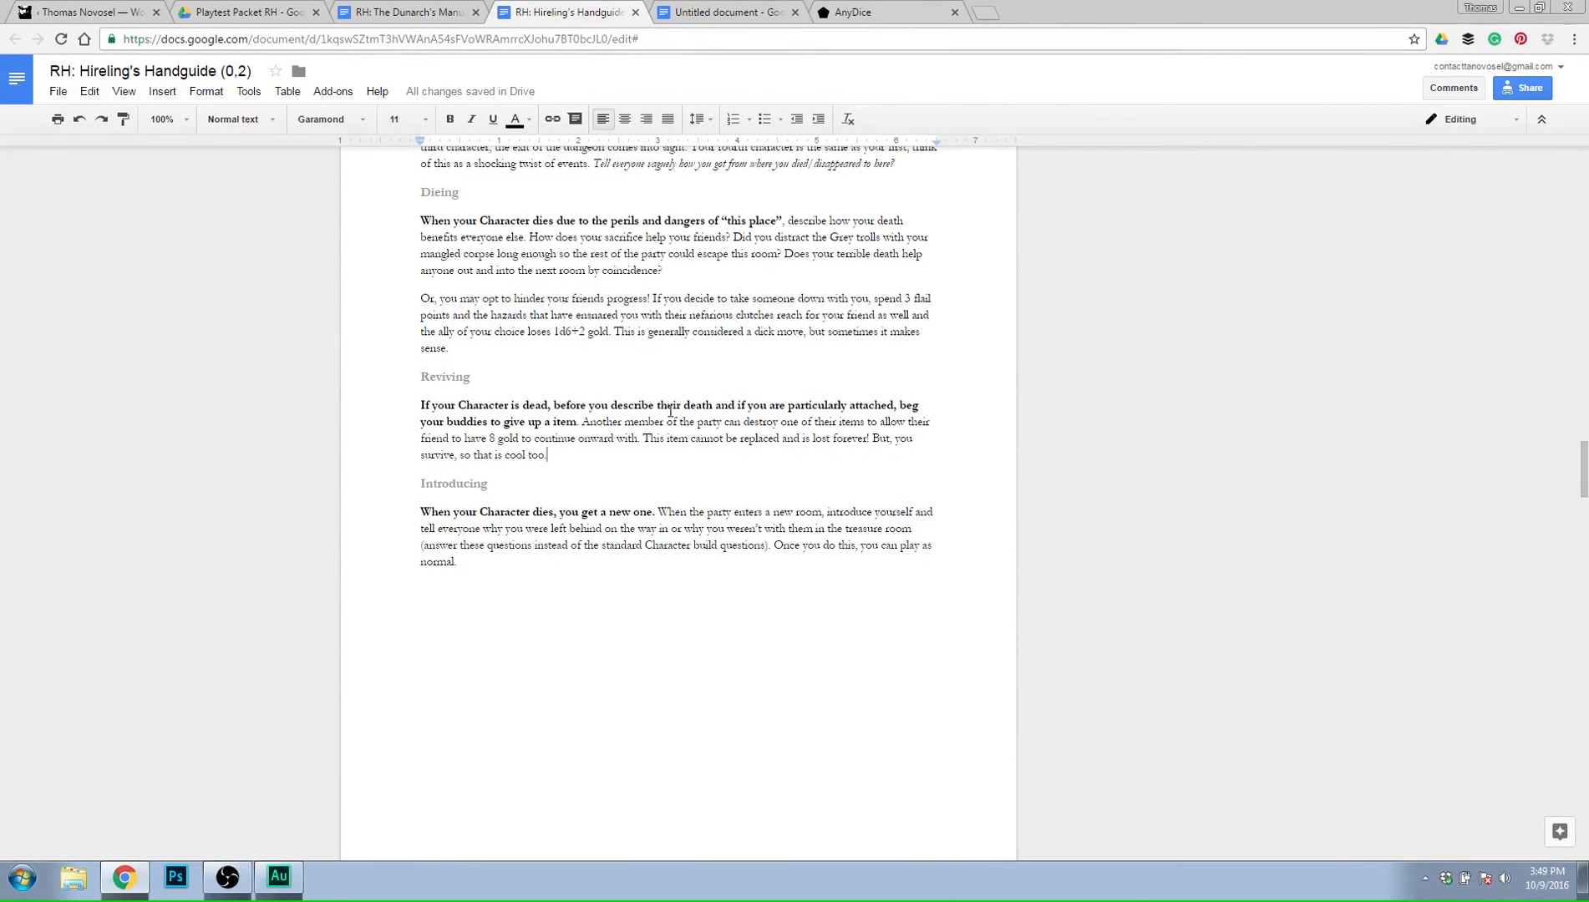
Return to the untitled rules draft and replace the roll 4 result with "You have the opportunity to mitigate harm".
click(727, 12)
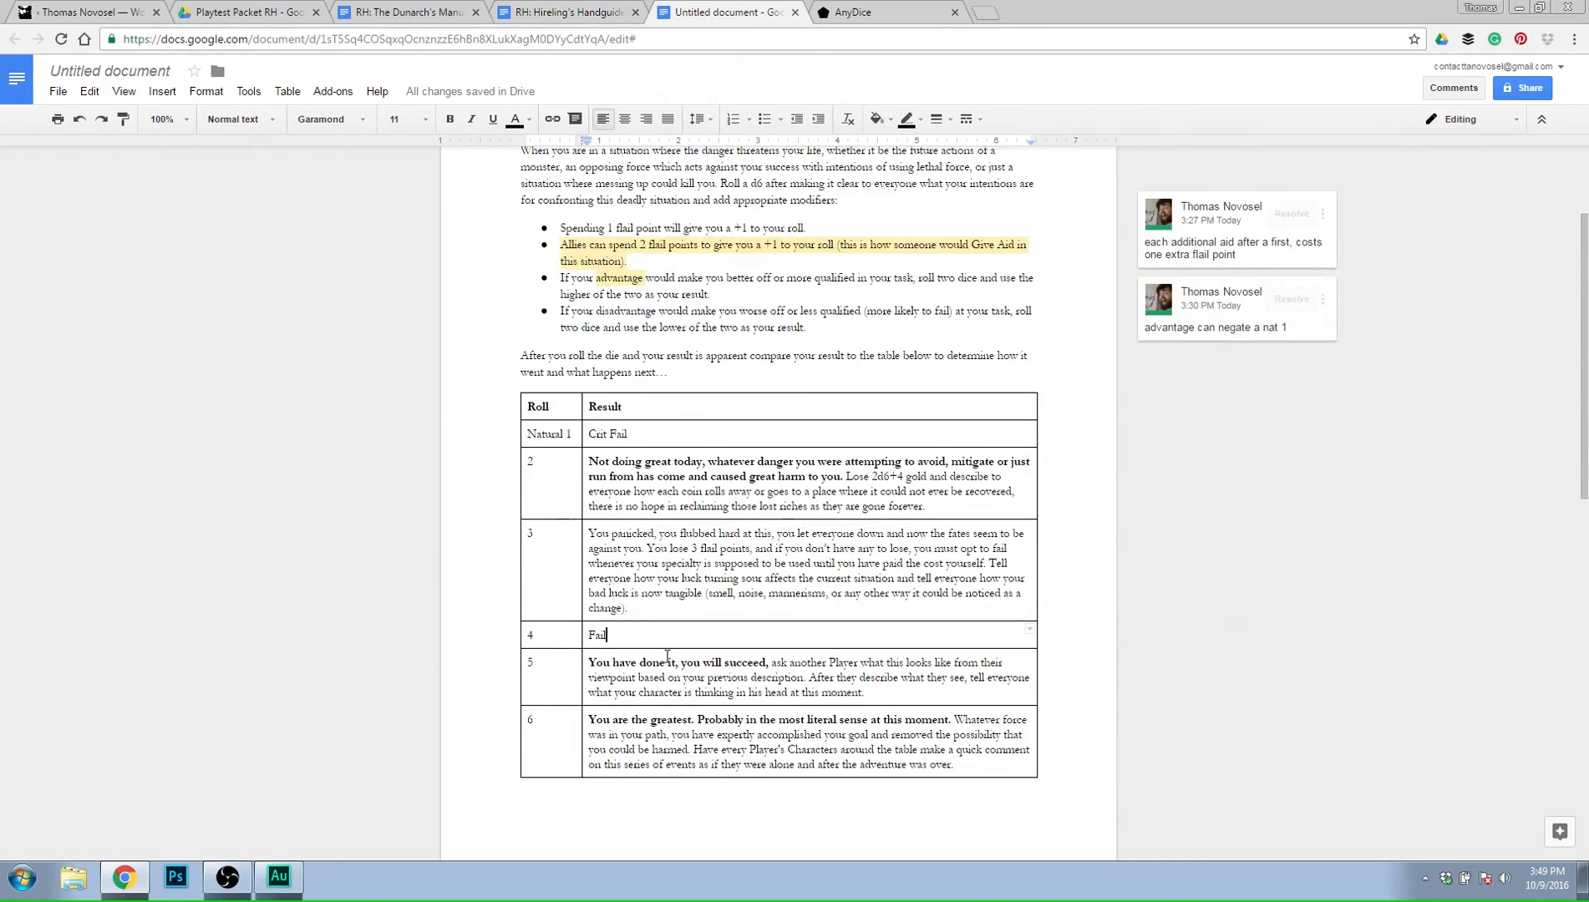
double_click(649, 636)
text(Y)
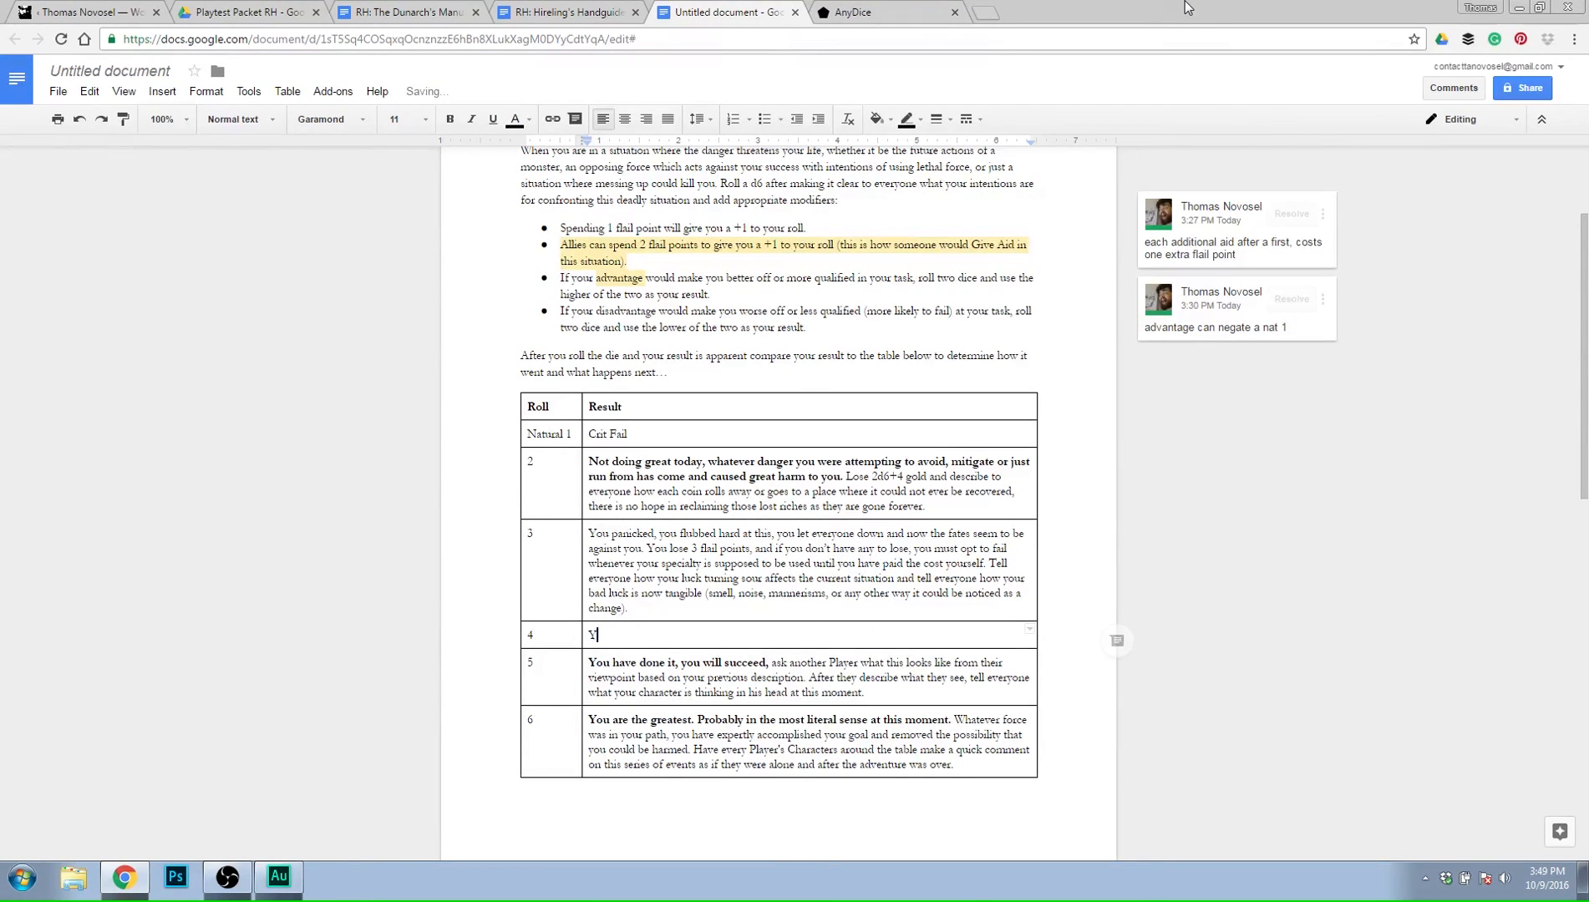
text(ou have t)
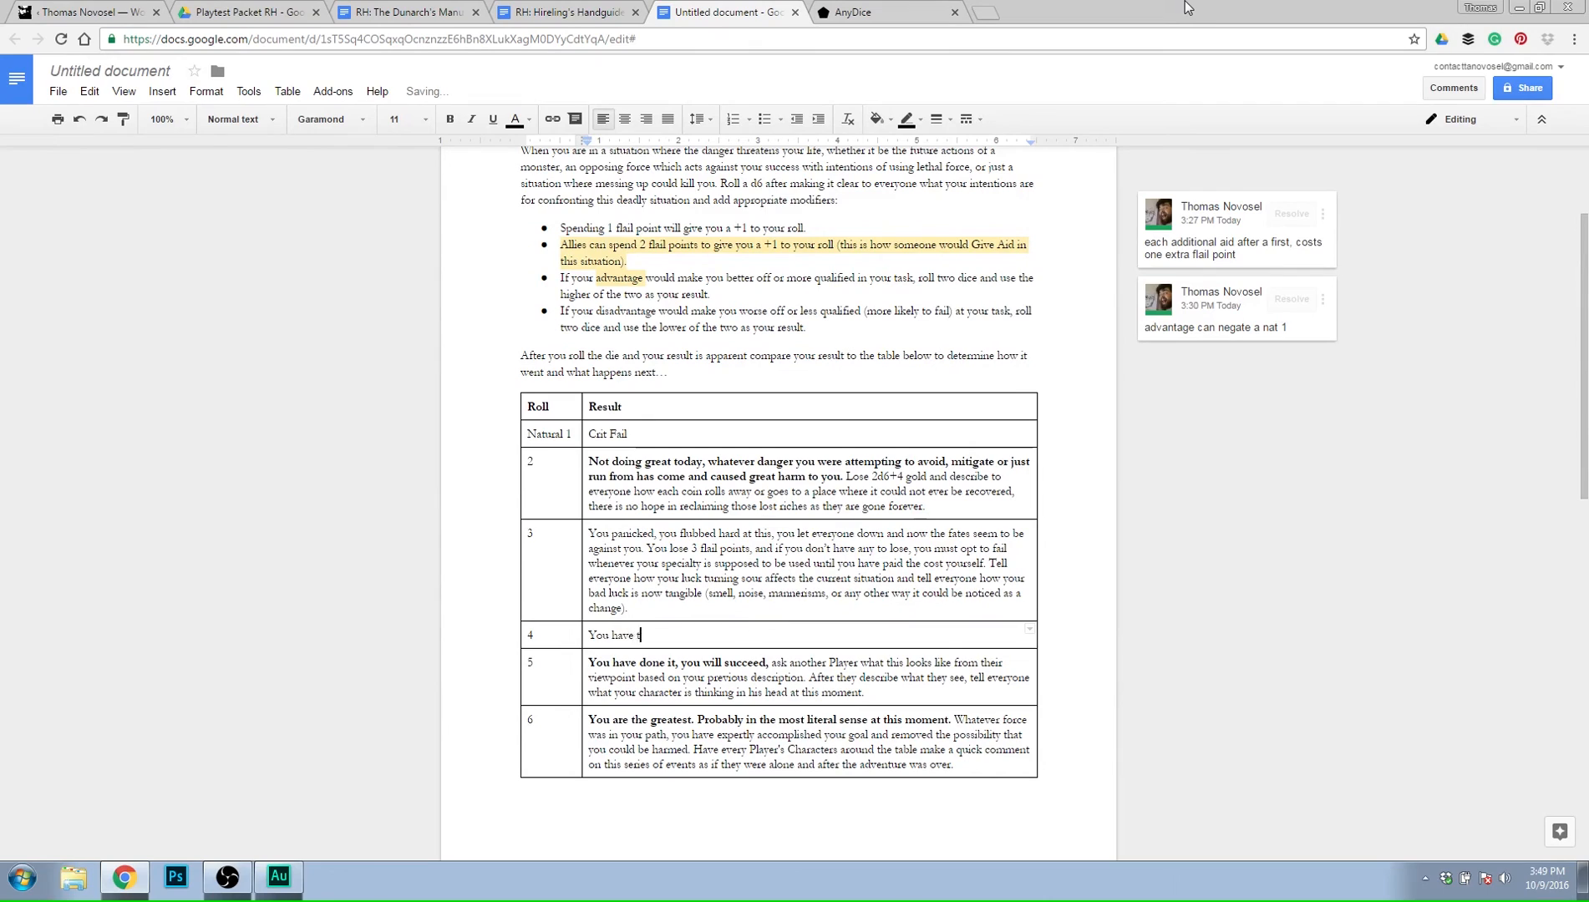
text(he opportunity to )
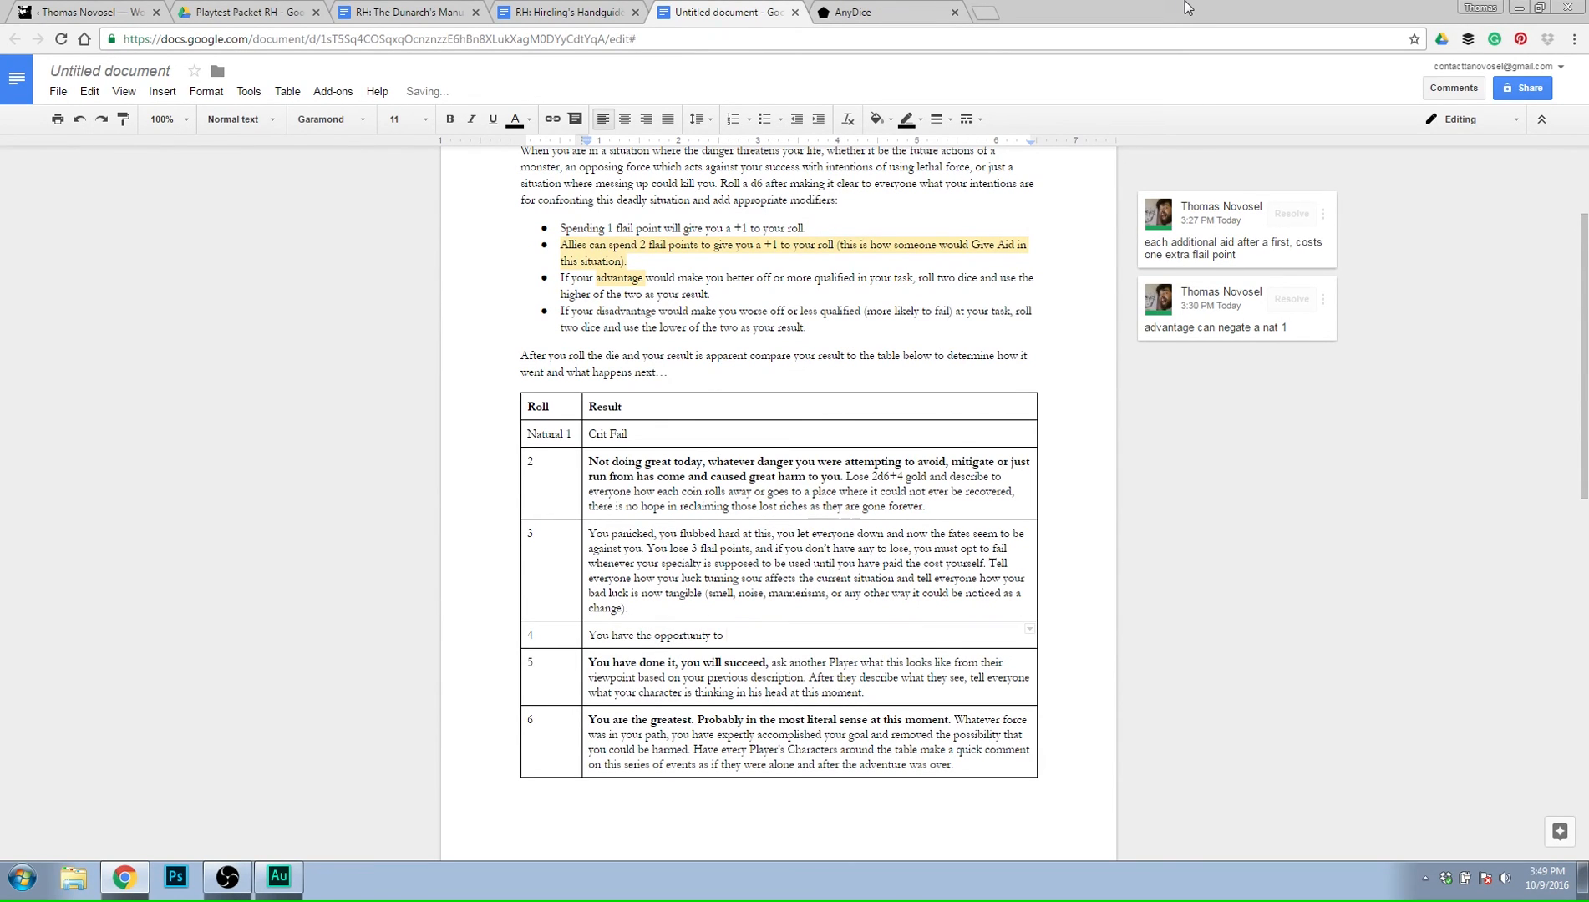
text(mitigate)
text( harm)
text(,)
Finish the first sentence of the roll 4 result with "or take it right now.".
key(BackSpace)
key(BackSpace)
text(or take it)
text( just s)
key(BackSpace)
key(BackSpace)
key(BackSpace)
key(BackSpace)
key(BackSpace)
key(BackSpace)
text(right now. Offe)
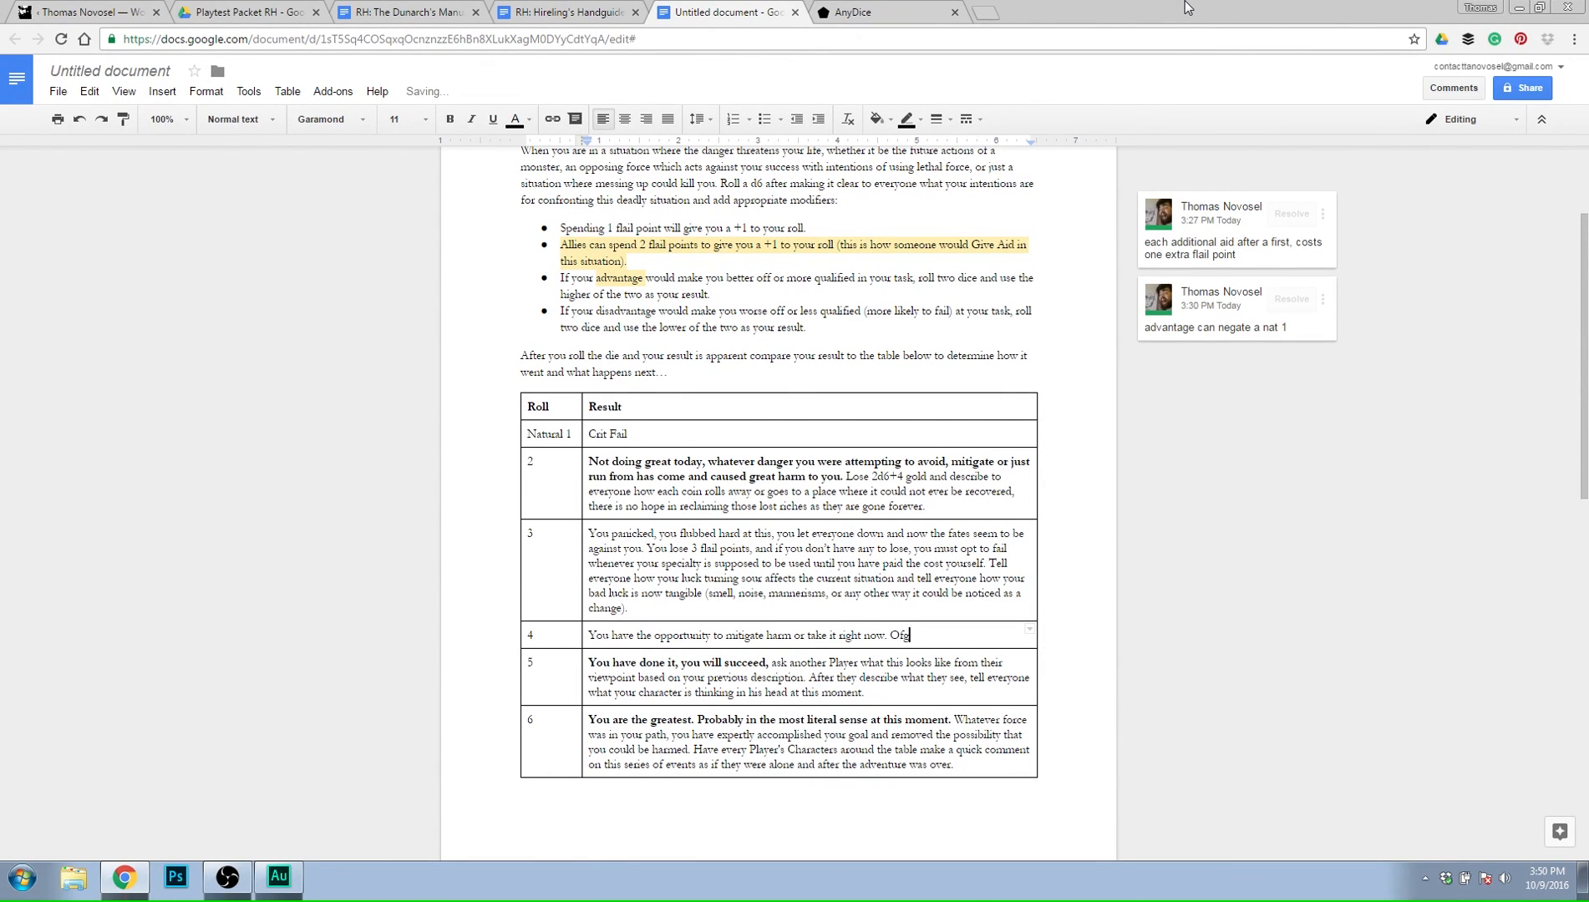
text(r everyone around the table )
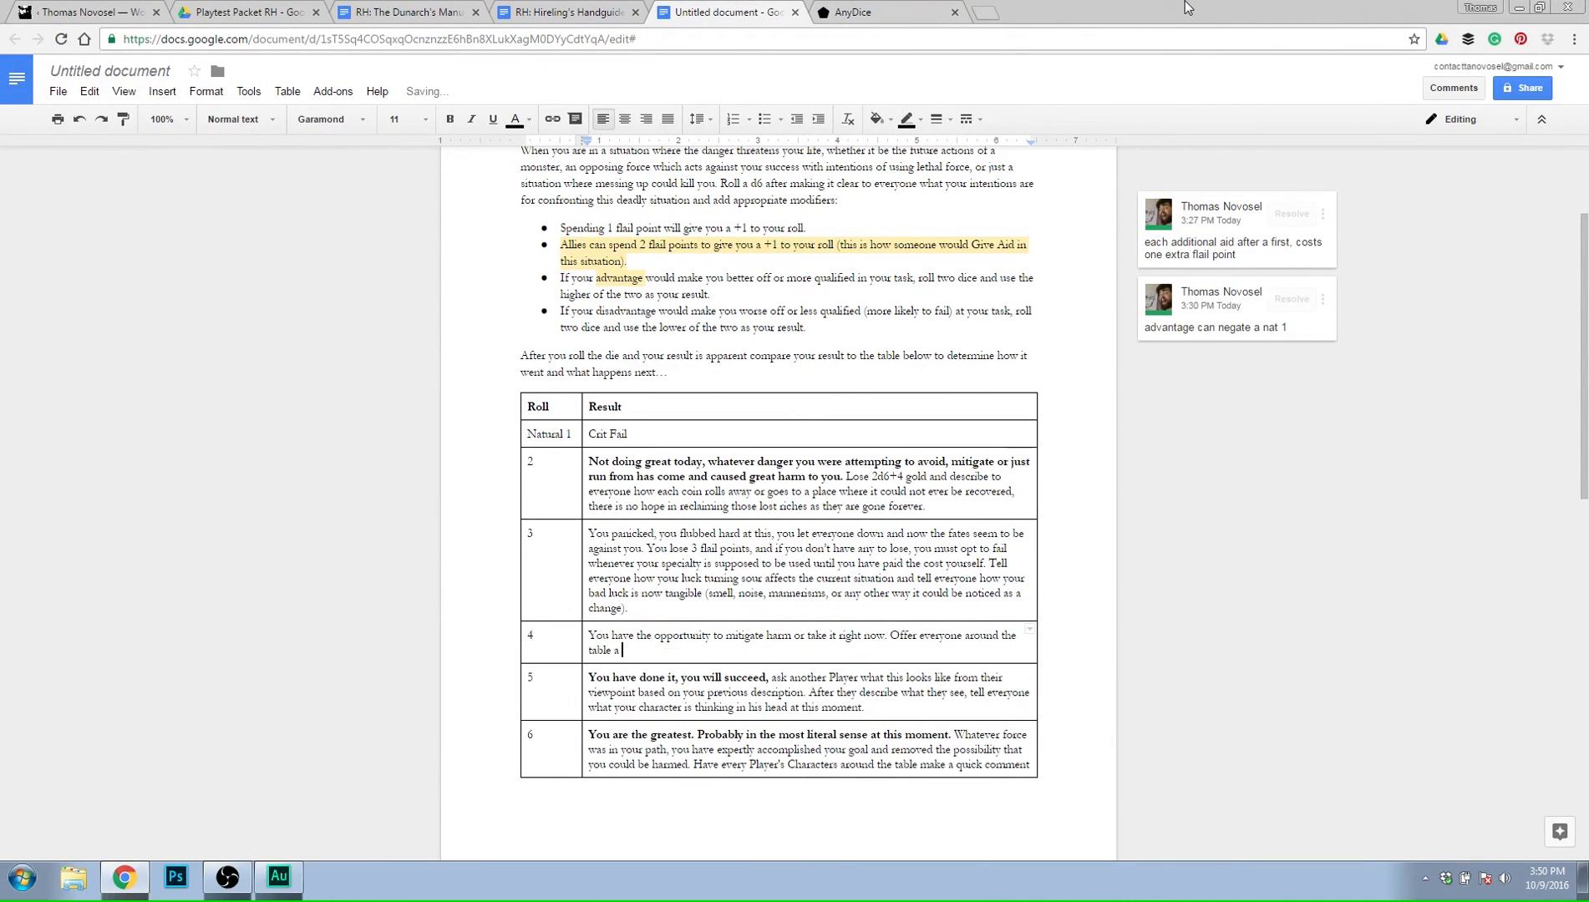
text(a number of flail points or your)
Add "Offer everyone around the table a number of flail points or your own gold" to the roll 4 result.
text(gold)
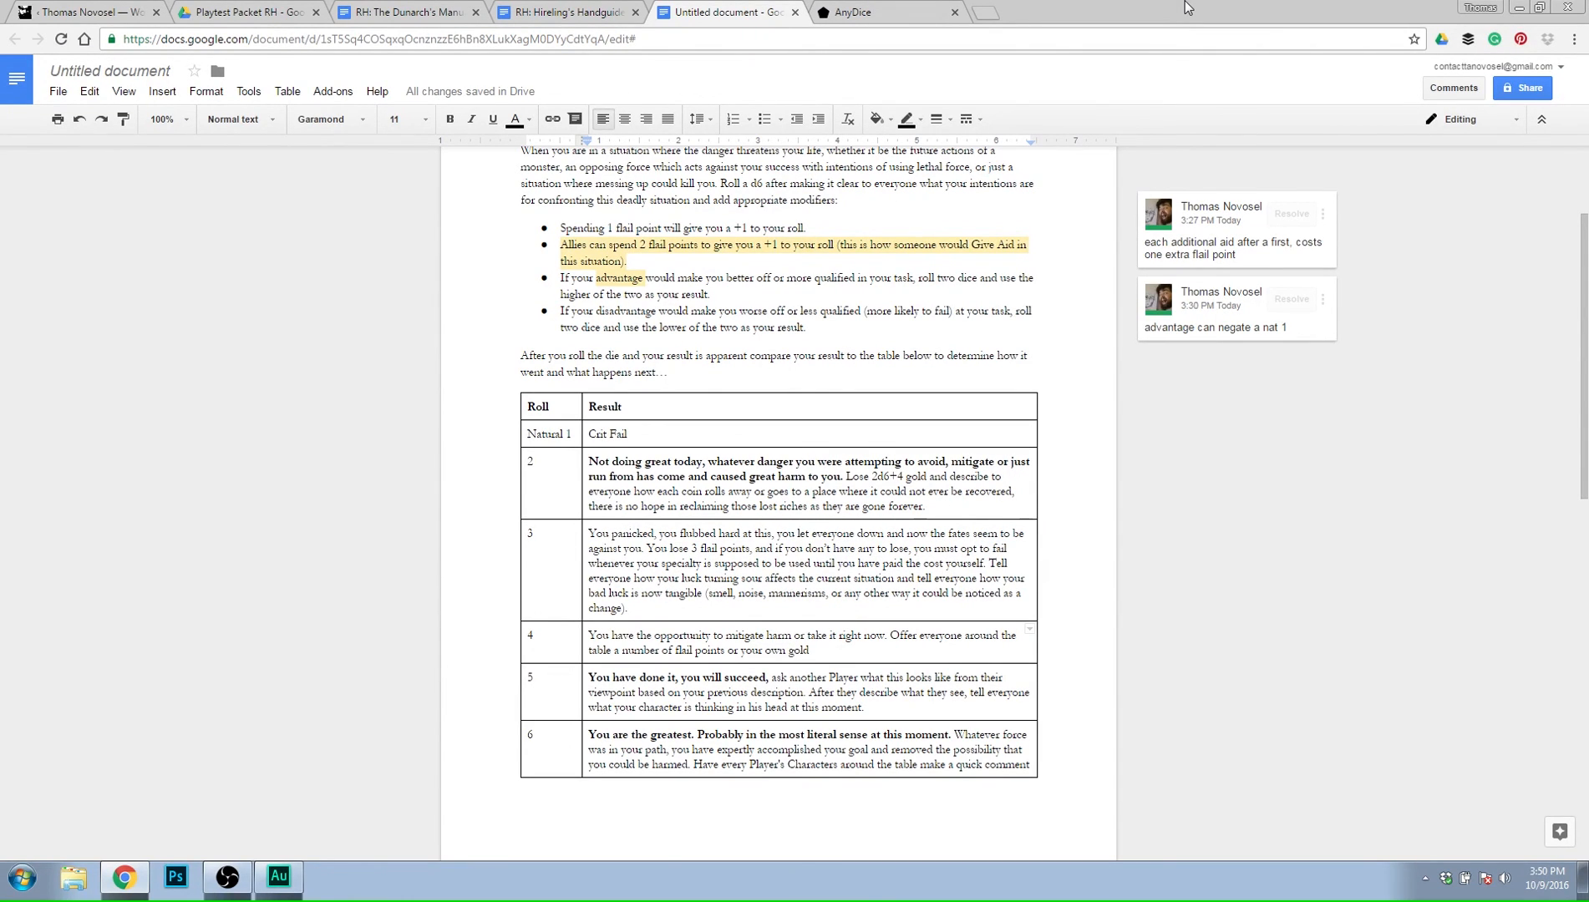
text(.)
text( in ret)
text(urn they will ta)
text(ke th)
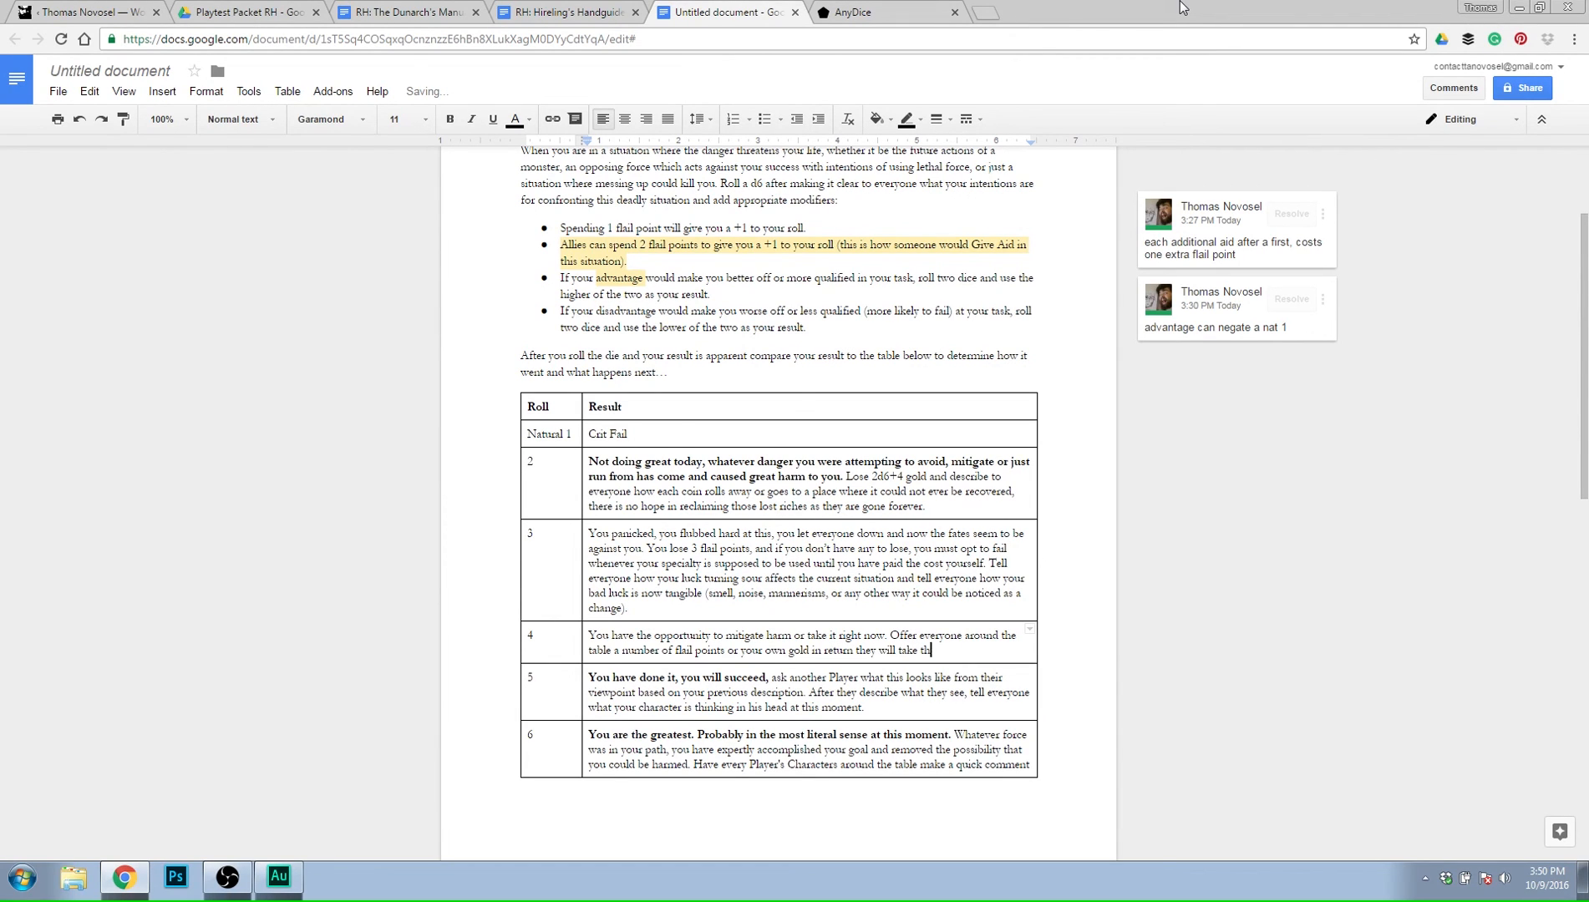
text(e consequences of your fail)
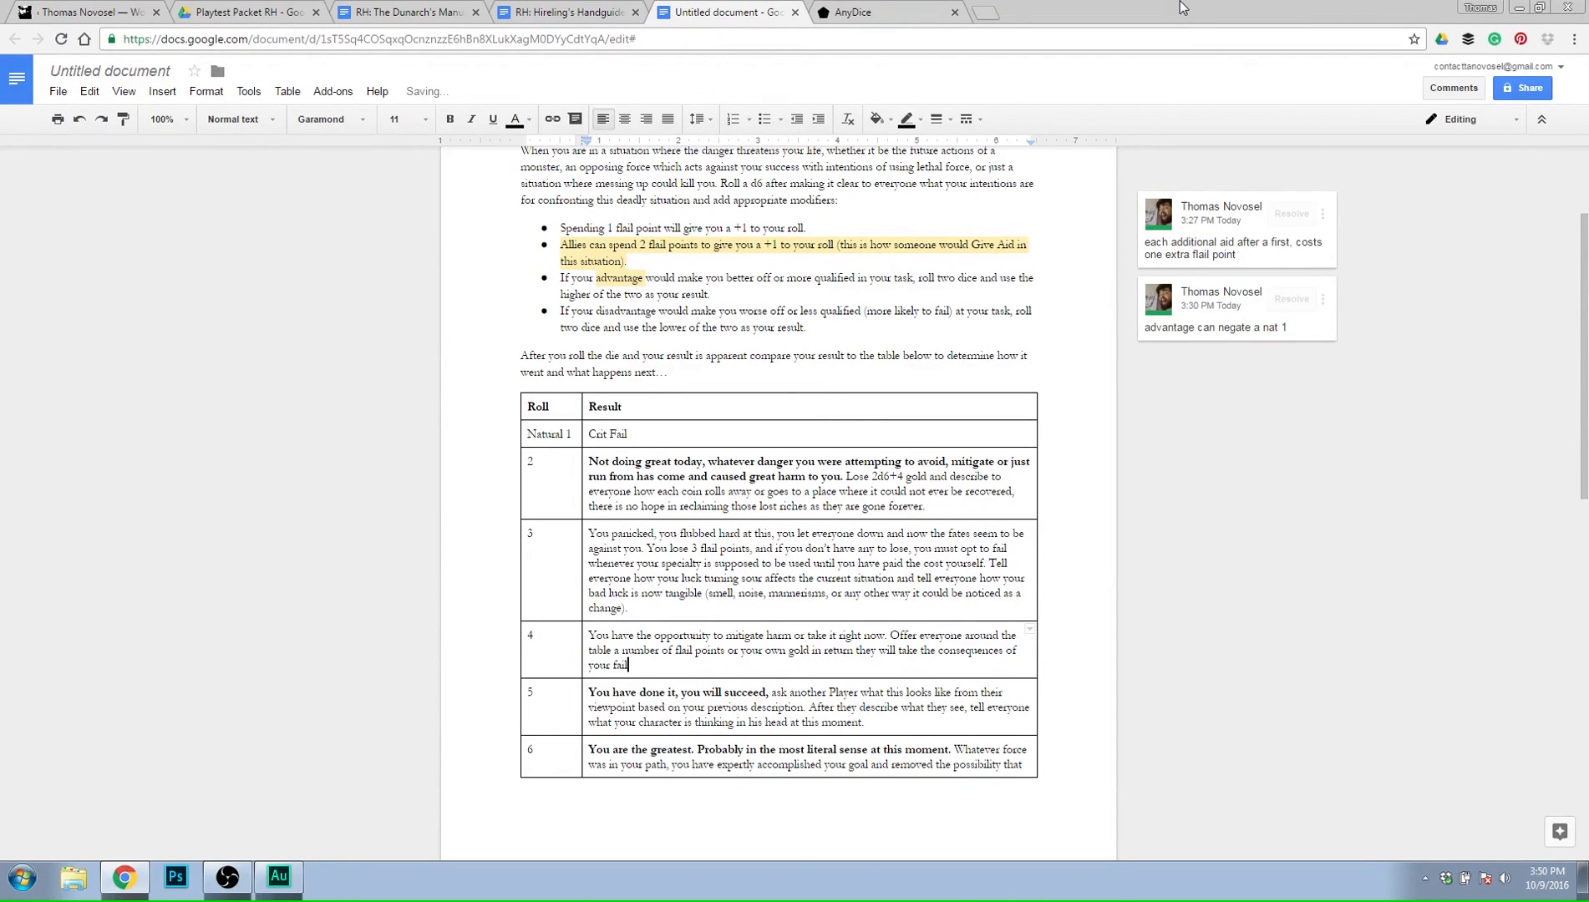
text(ure, a loss of 2d6 gold)
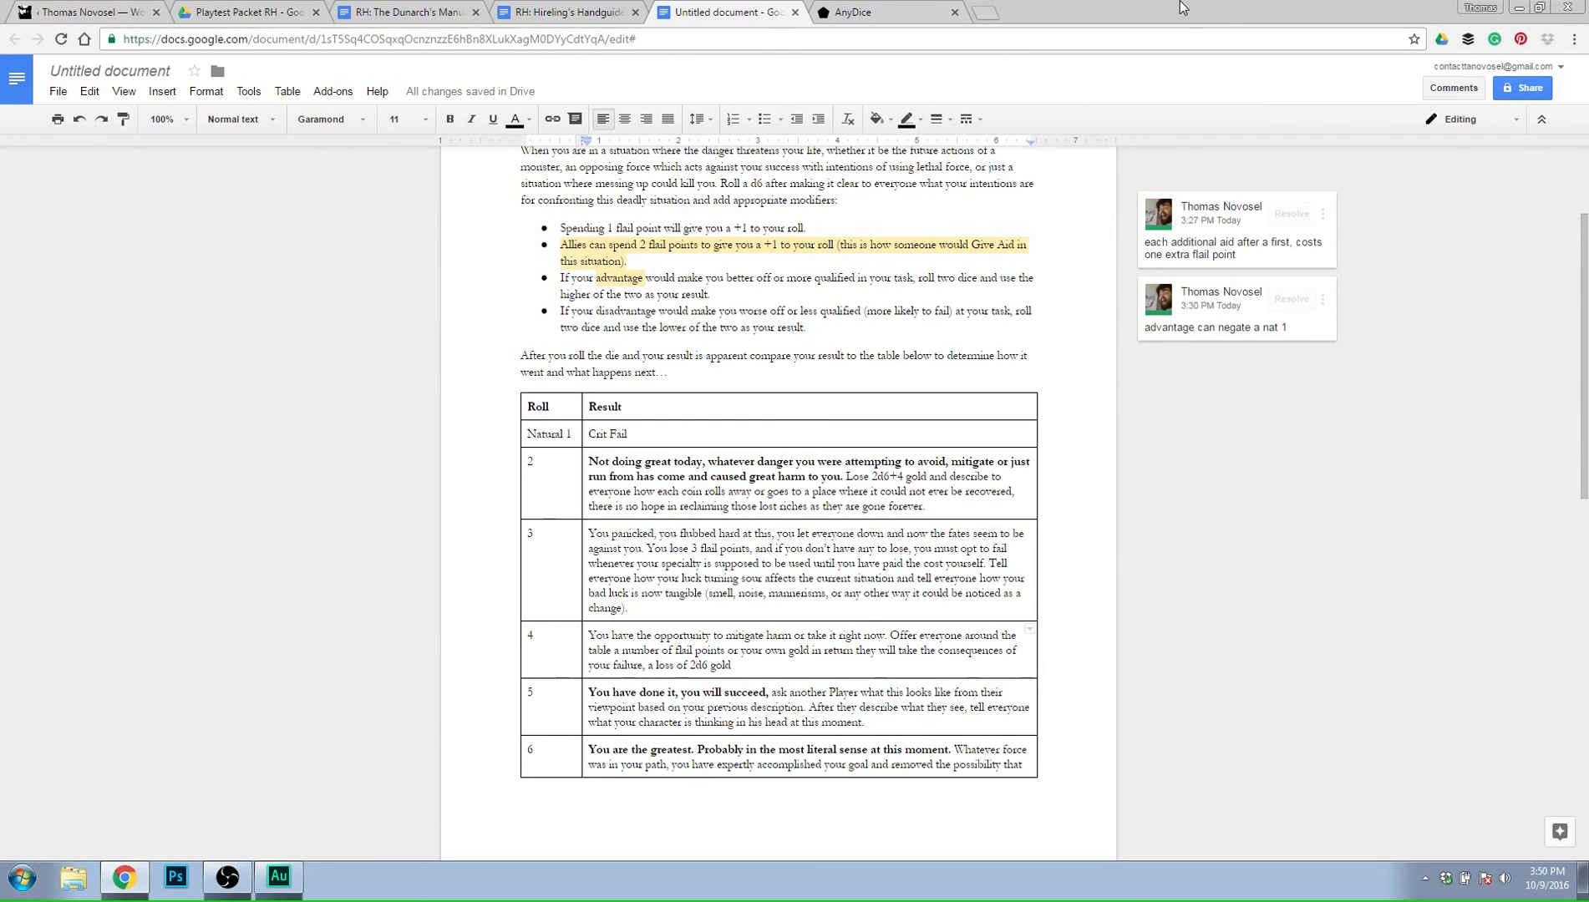
State the penalty at the end of the roll 4 offer as ", a loss of 2d6 gold.".
text(. Agree u)
key(BackSpace)
key(BackSpace)
key(BackSpace)
key(BackSpace)
key(BackSpace)
key(BackSpace)
key(BackSpace)
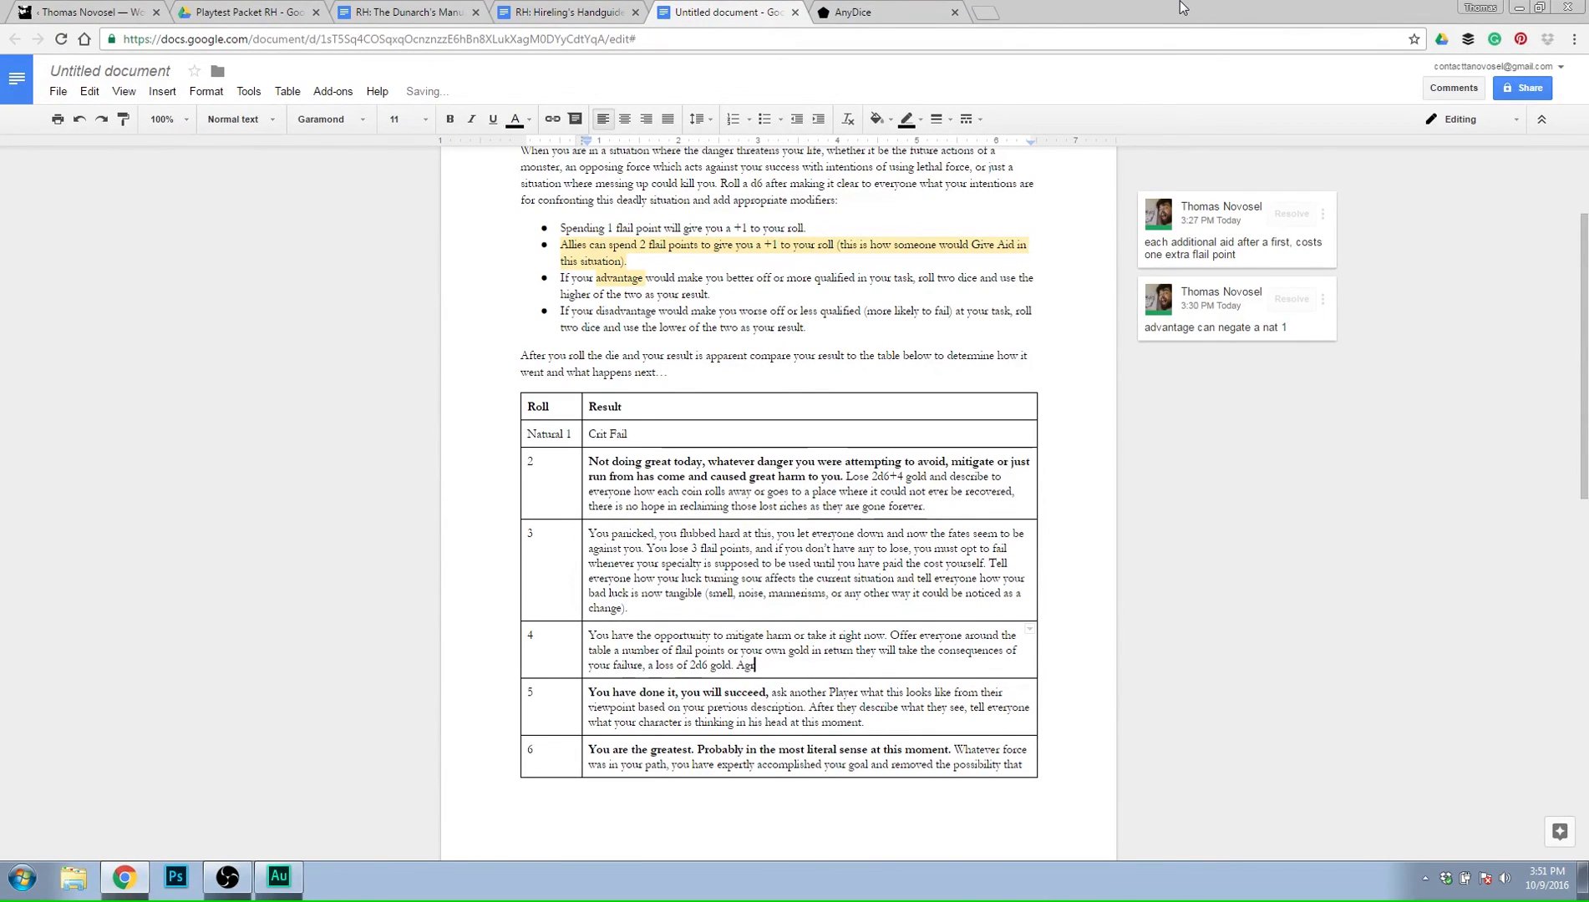
text(If someone)
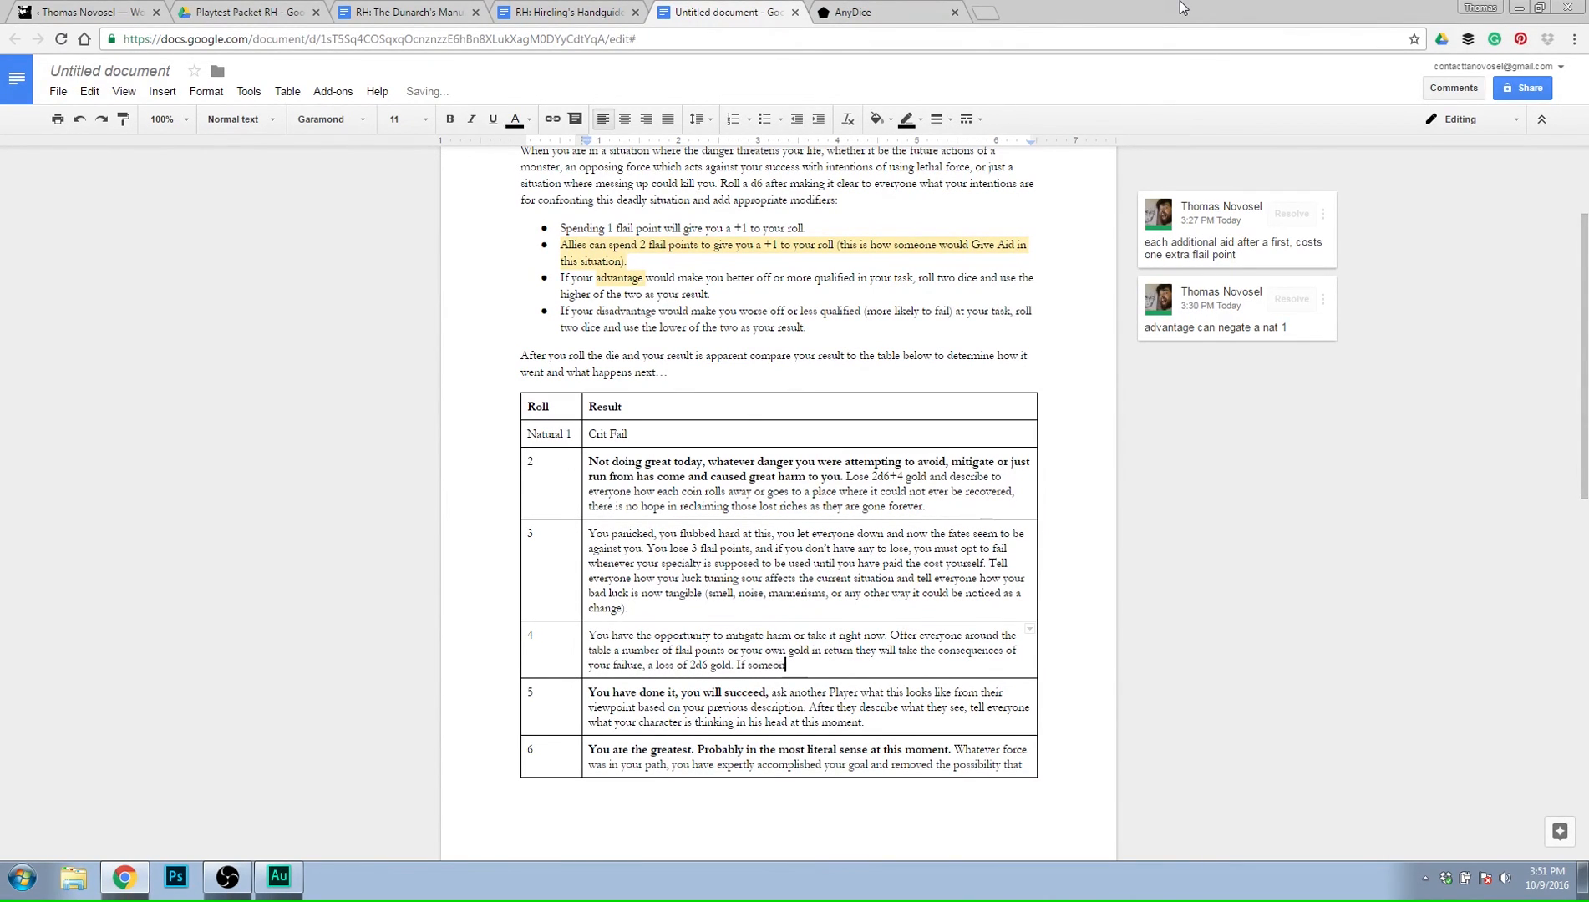
key(BackSpace)
key(BackSpace)
key(BackSpace)
key(BackSpace)
key(BackSpace)
key(BackSpace)
key(BackSpace)
key(BackSpace)
key(BackSpace)
key(BackSpace)
Insert "if" before "in return they will take the consequences" in the roll 4 result.
key(Up)
key(Right)
key(Right)
key(Right)
key(Right)
key(Right)
key(Right)
key(Right)
key(Right)
key(Right)
key(Right)
key(Right)
key(Right)
key(Right)
key(Right)
key(Right)
key(Right)
key(Right)
key(Right)
key(Right)
key(Right)
key(Left)
key(Right)
key(Right)
key(Right)
key(Right)
key(Right)
key(Right)
key(Right)
key(Right)
key(Right)
key(Right)
key(Right)
key(Right)
key(Right)
key(Right)
key(Right)
key(Right)
key(Right)
key(Right)
key(Right)
key(Right)
key(Right)
key(Right)
key(Right)
key(Right)
key(Right)
key(Right)
key(Right)
key(Right)
key(Right)
key(Right)
key(Right)
key(Right)
key(Right)
key(Right)
key(Right)
key(Right)
key(Right)
key(Right)
key(Right)
key(Right)
key(Right)
key(Right)
key(Right)
key(Right)
key(Right)
key(Right)
key(Right)
key(Right)
key(Right)
key(Right)
key(Right)
key(Right)
key(Right)
key(Right)
key(Right)
key(Left)
key(Left)
key(Left)
key(Left)
key(Left)
key(Left)
key(Left)
key(Left)
key(Left)
key(Left)
key(Left)
key(Left)
key(Left)
key(Left)
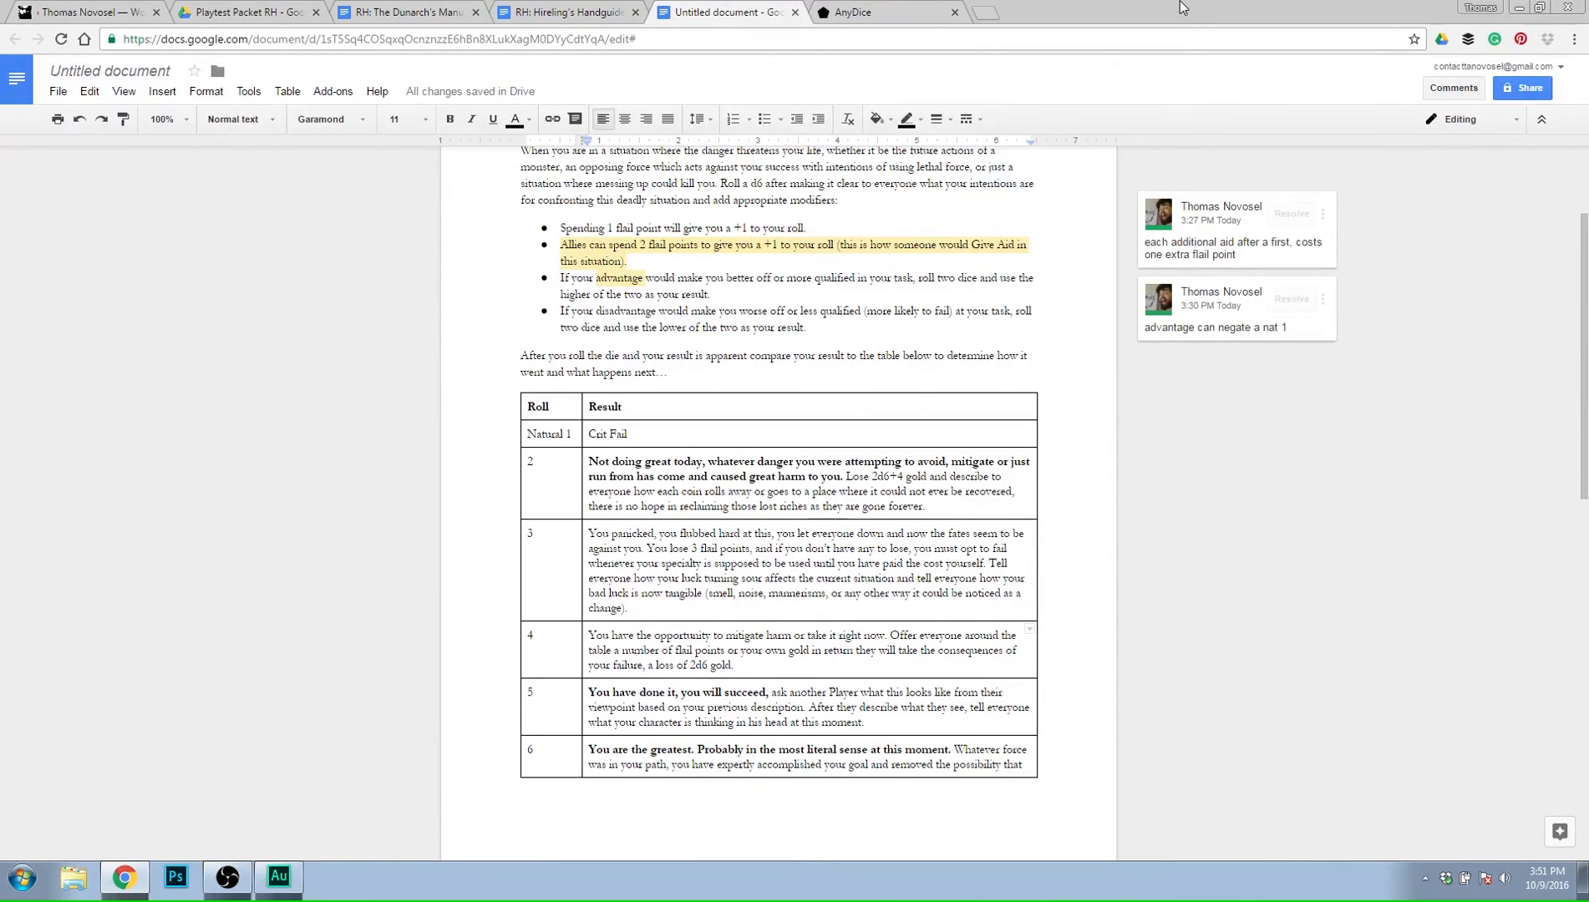
text(if)
key(Right)
key(Right)
key(Right)
key(Right)
key(Right)
key(Right)
key(Right)
key(Right)
key(Right)
key(Right)
key(Right)
key(Right)
key(Right)
key(Right)
key(Right)
key(Right)
key(Right)
key(Right)
key(Right)
key(Right)
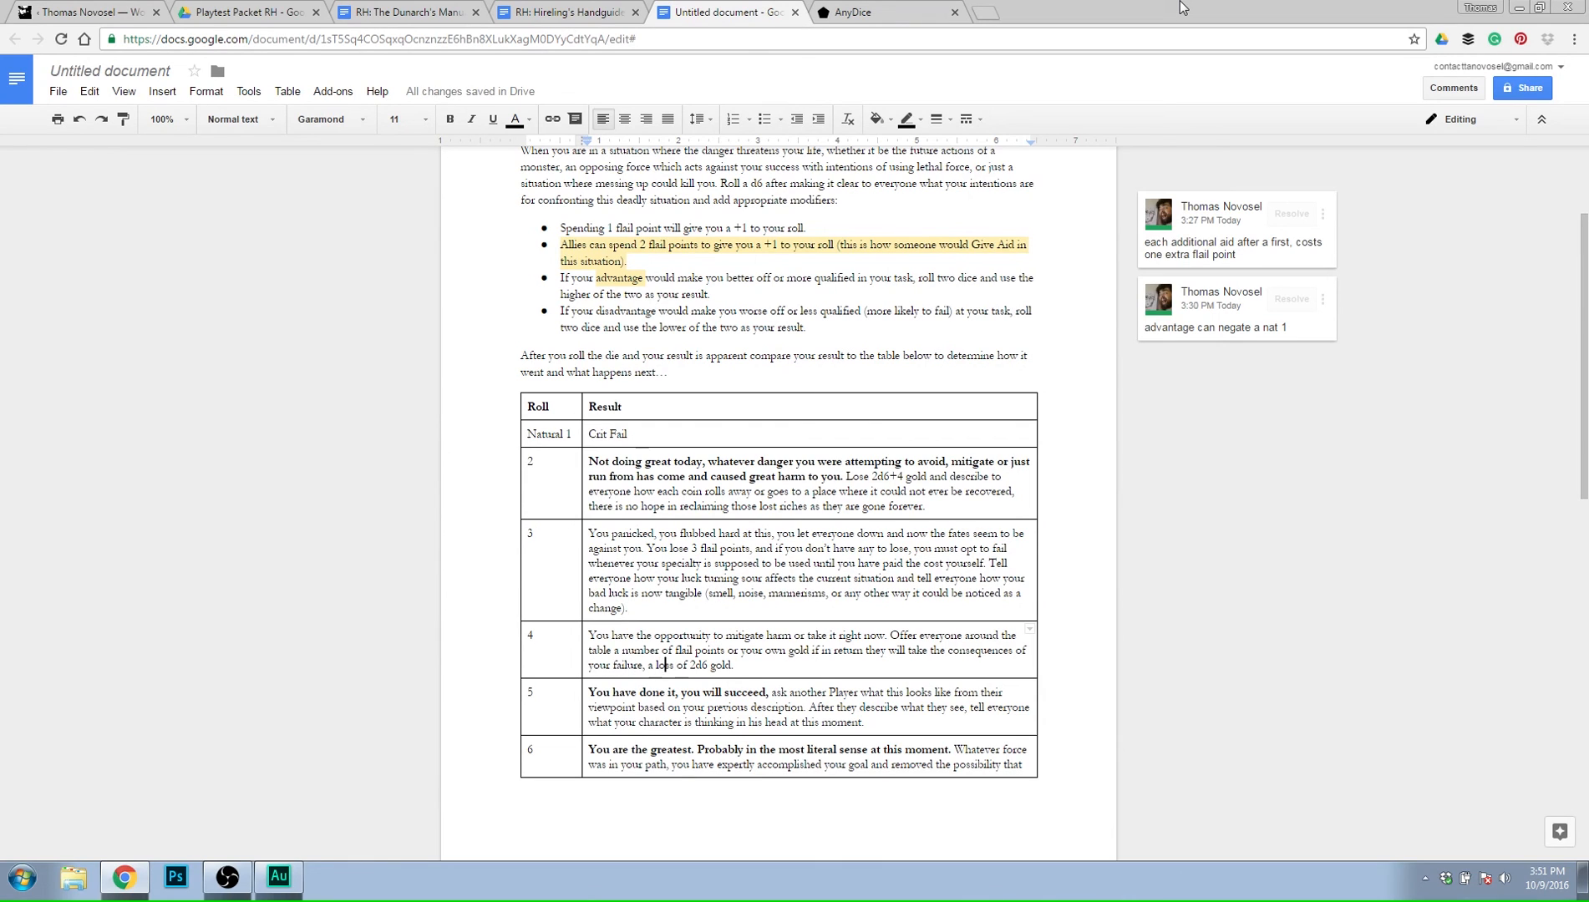
Add "The terms of this transaction should be made certain before rolling for the amount of gold lost." to the roll 4 result.
text(The terms of)
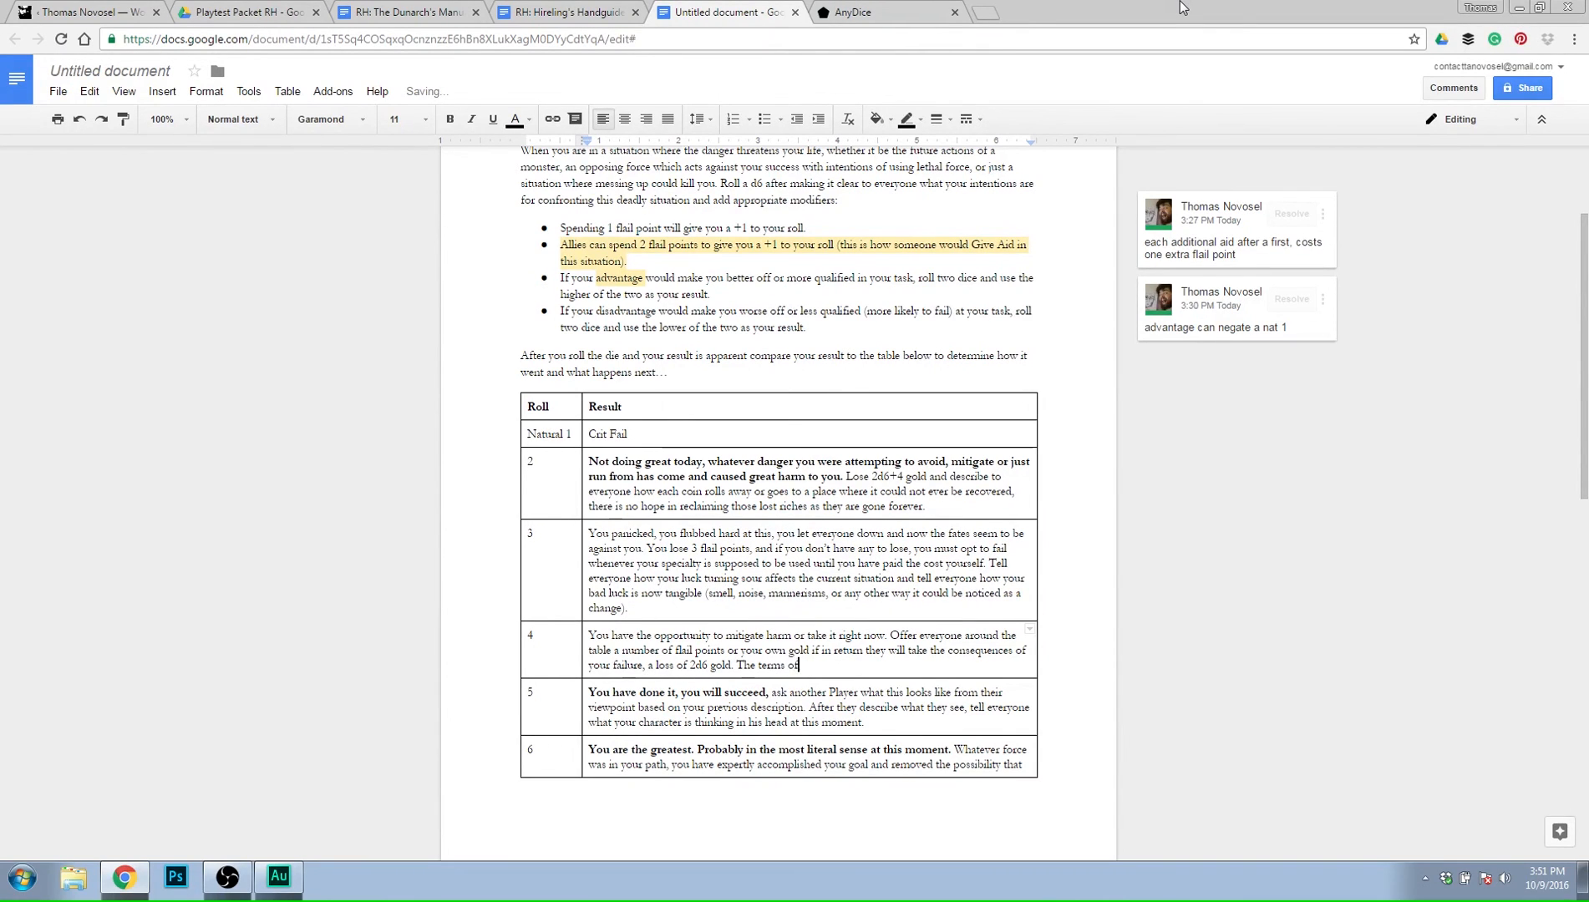
text( this transaction)
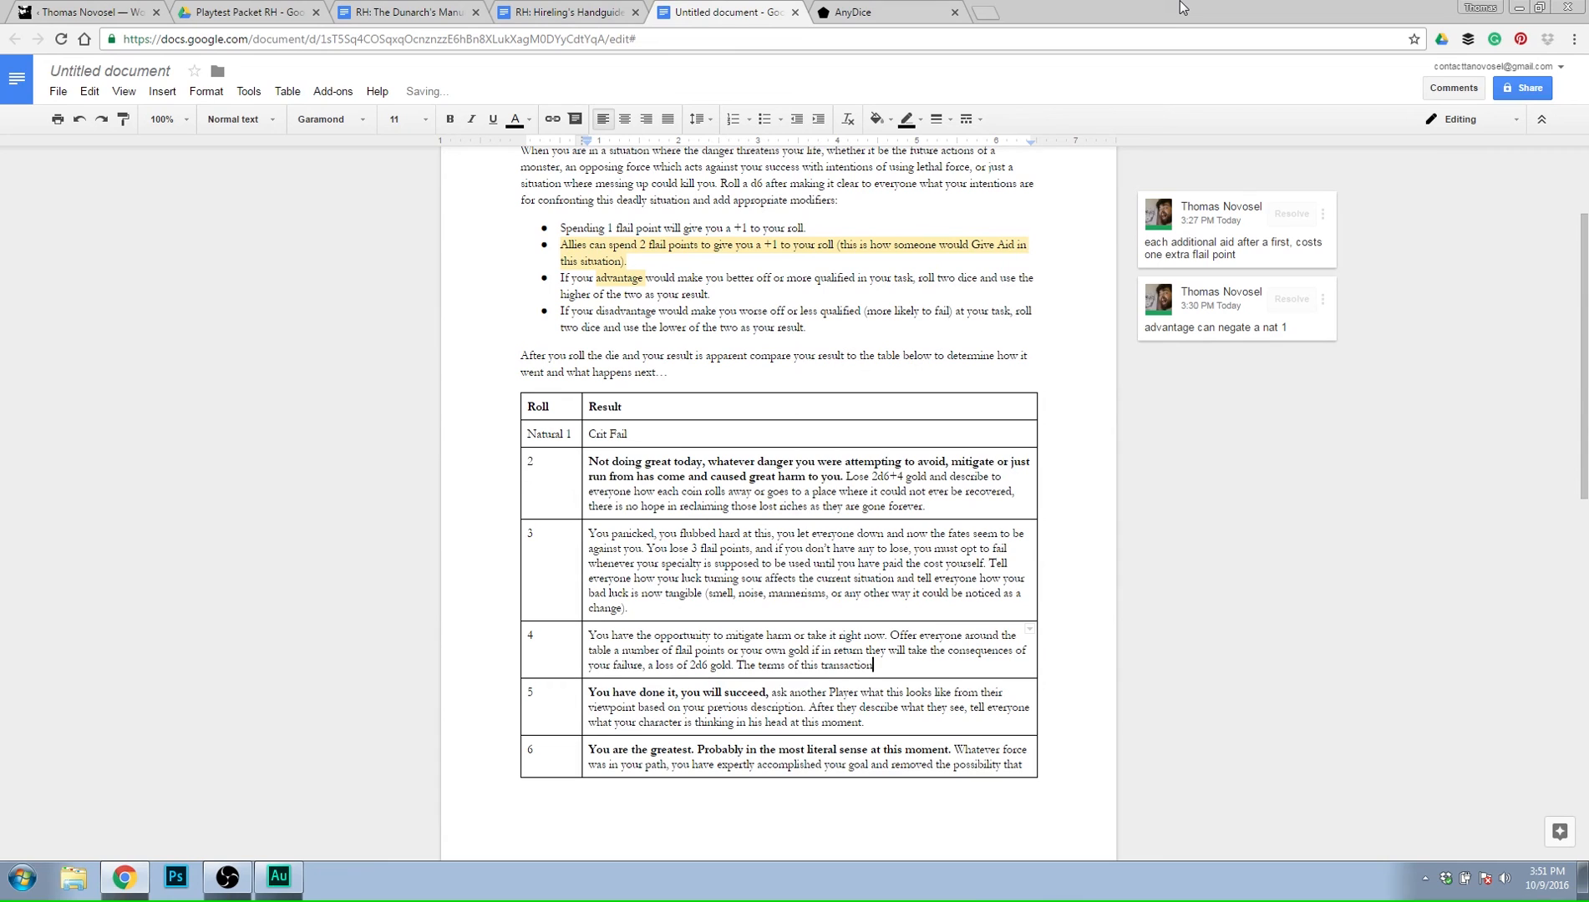
text( should be made certain before rolling )
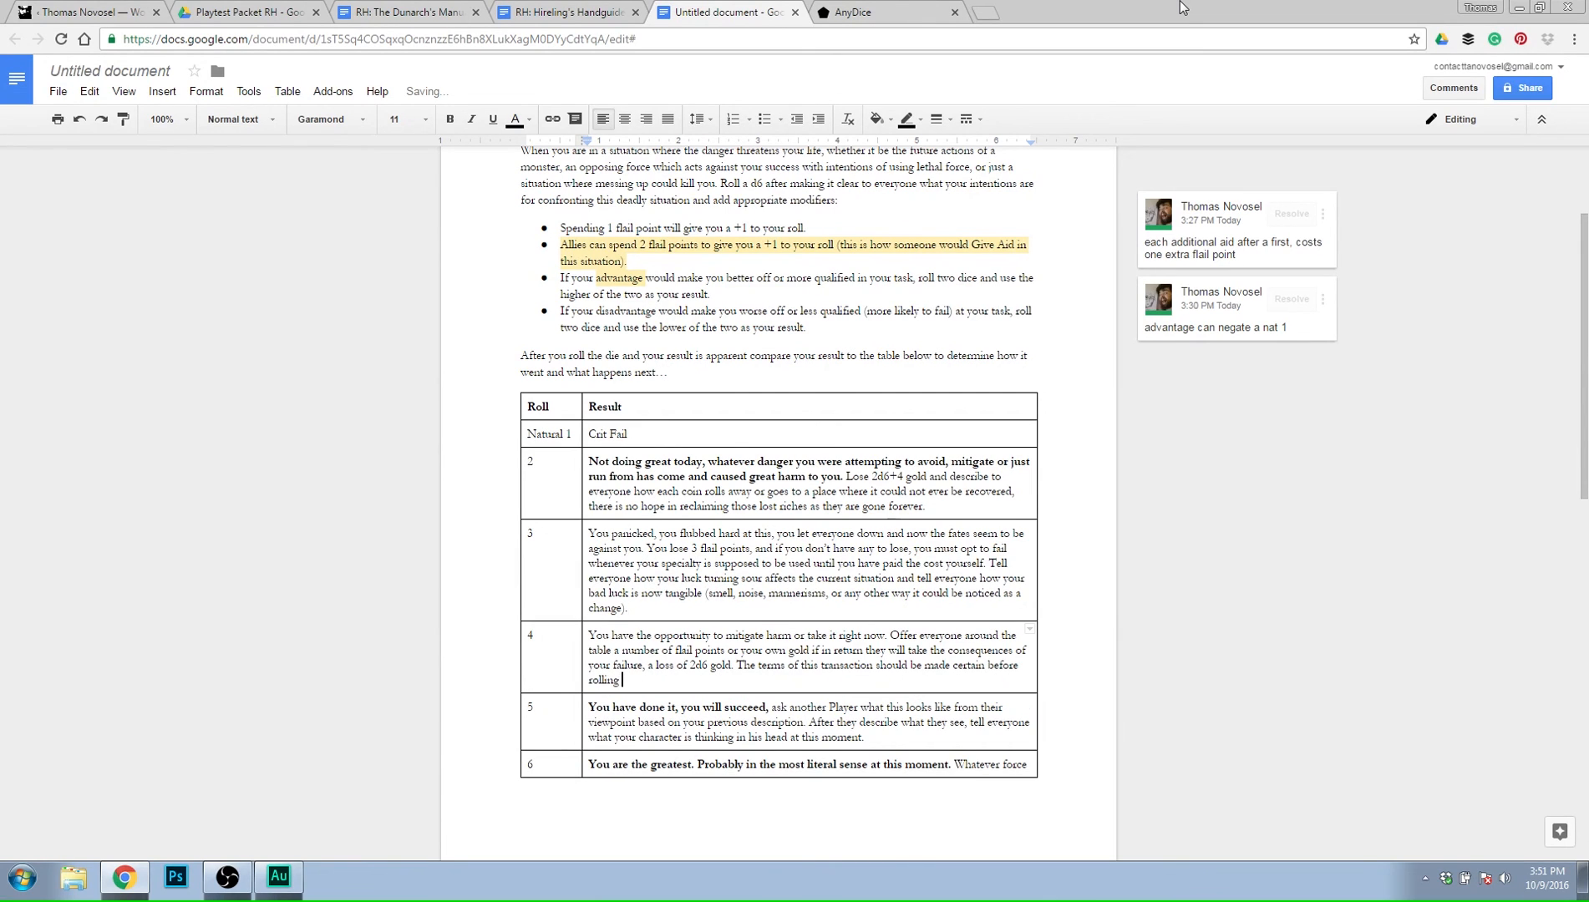
text(for the amount of gold lost. If no one will a)
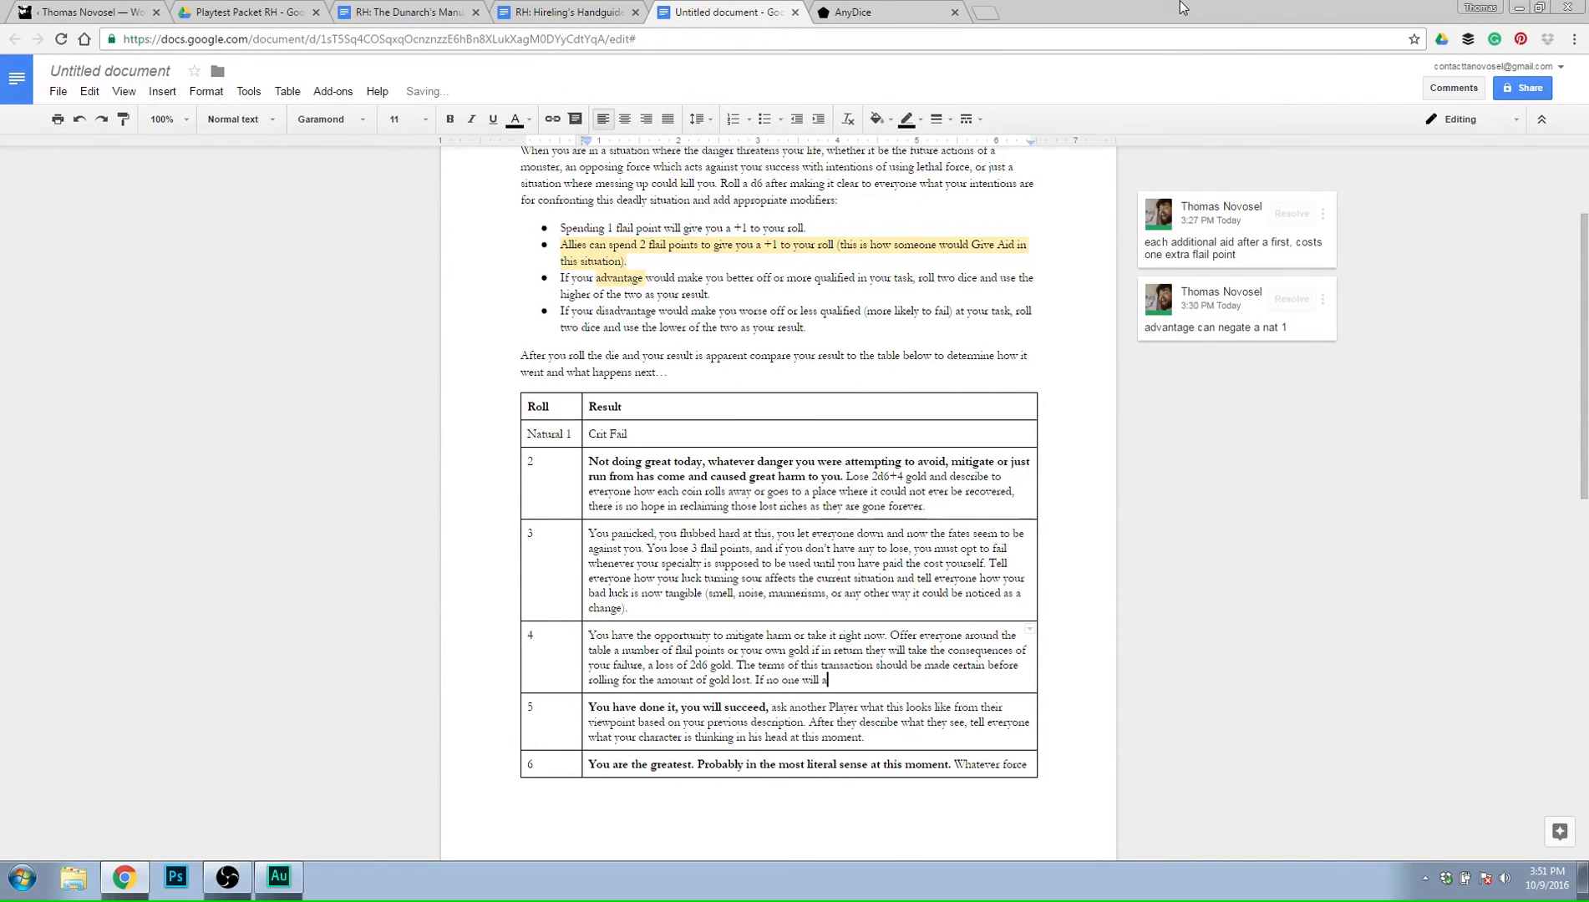
text(ccept it, you just lose it. But either)
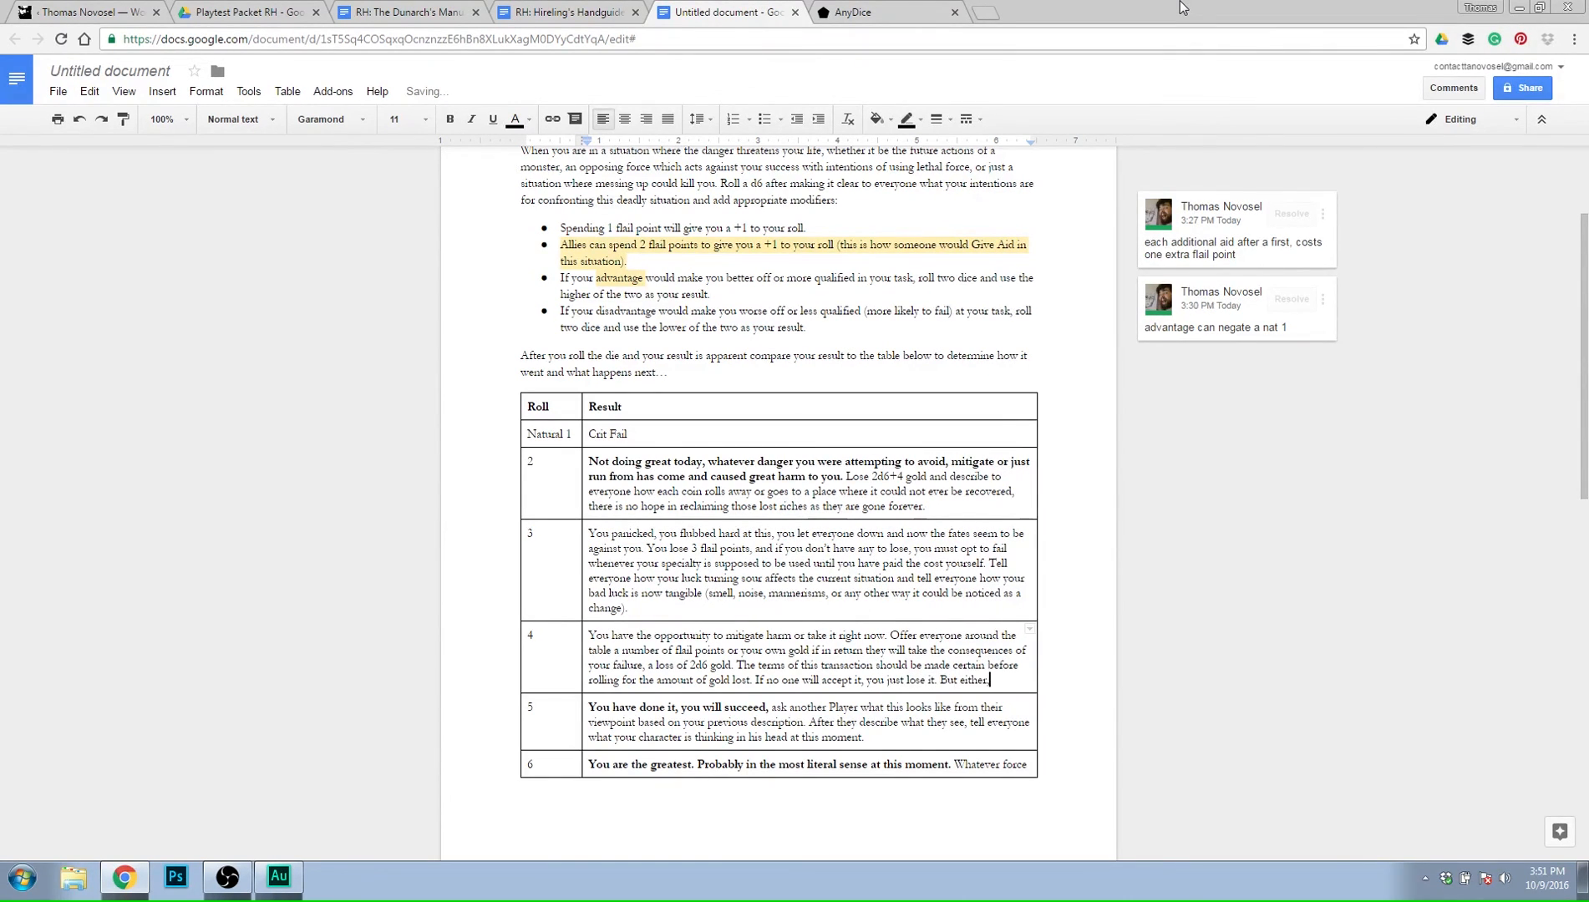
text( way)
text(, describe how)
text( either s)
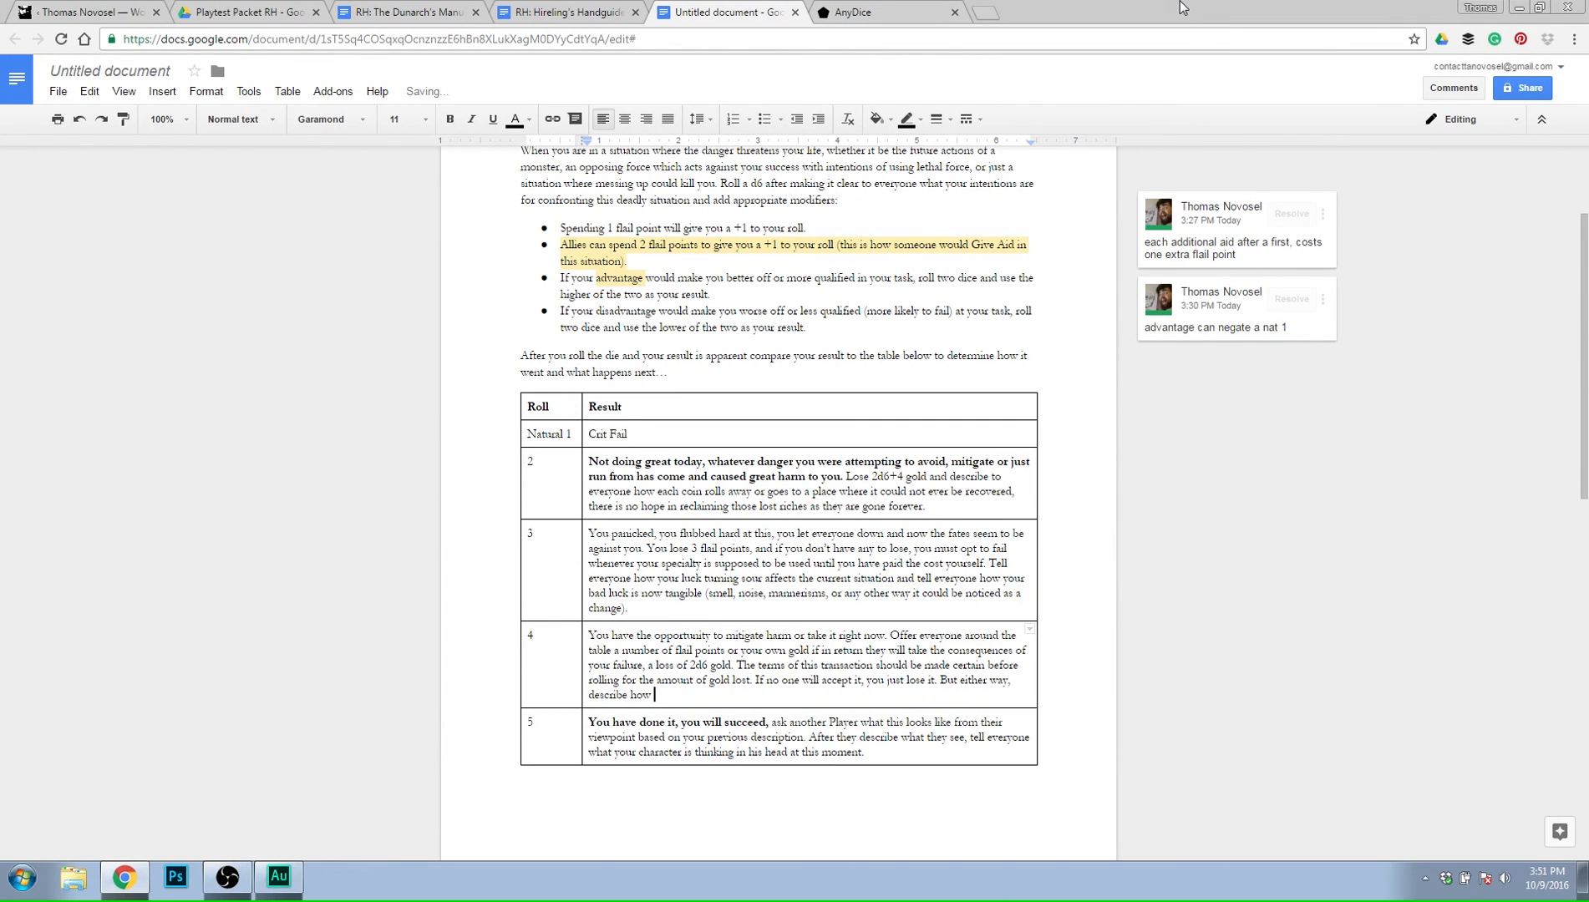
text(omeone else takes the blow)
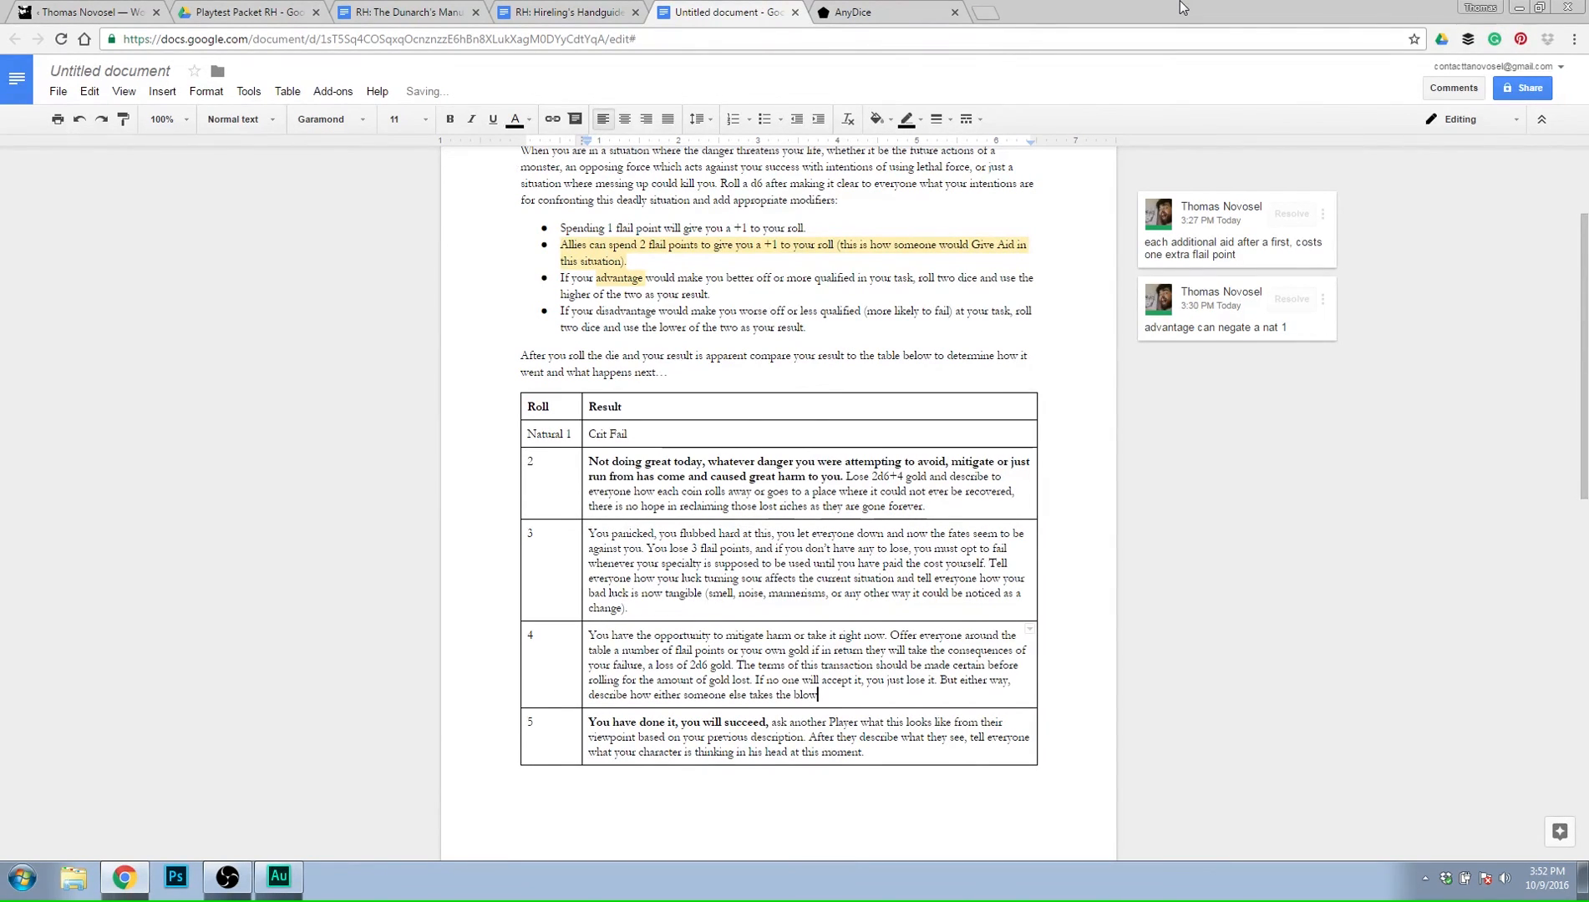
key(BackSpace)
key(BackSpace)
key(BackSpace)
key(BackSpace)
key(BackSpace)
key(BackSpace)
key(BackSpace)
key(BackSpace)
key(BackSpace)
key(BackSpace)
key(BackSpace)
key(BackSpace)
key(BackSpace)
key(BackSpace)
key(BackSpace)
key(BackSpace)
key(BackSpace)
key(BackSpace)
key(BackSpace)
key(BackSpace)
key(BackSpace)
key(BackSpace)
key(BackSpace)
key(BackSpace)
key(BackSpace)
key(BackSpace)
key(BackSpace)
key(BackSpace)
key(BackSpace)
key(BackSpace)
key(BackSpace)
key(BackSpace)
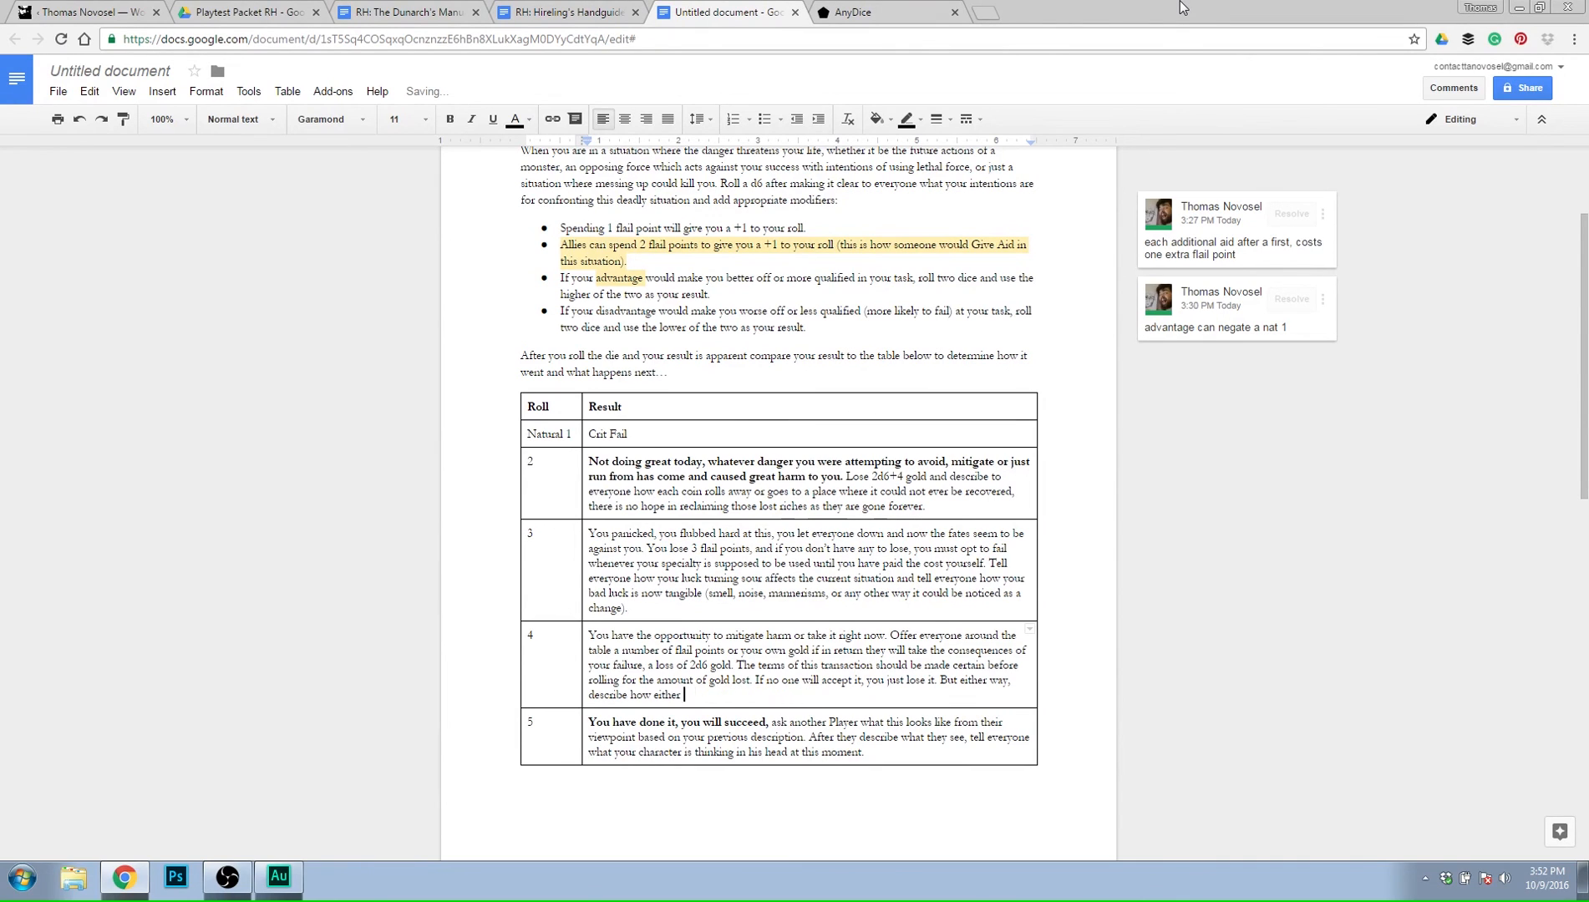
key(BackSpace)
key(BackSpace)
key(BackSpace)
key(BackSpace)
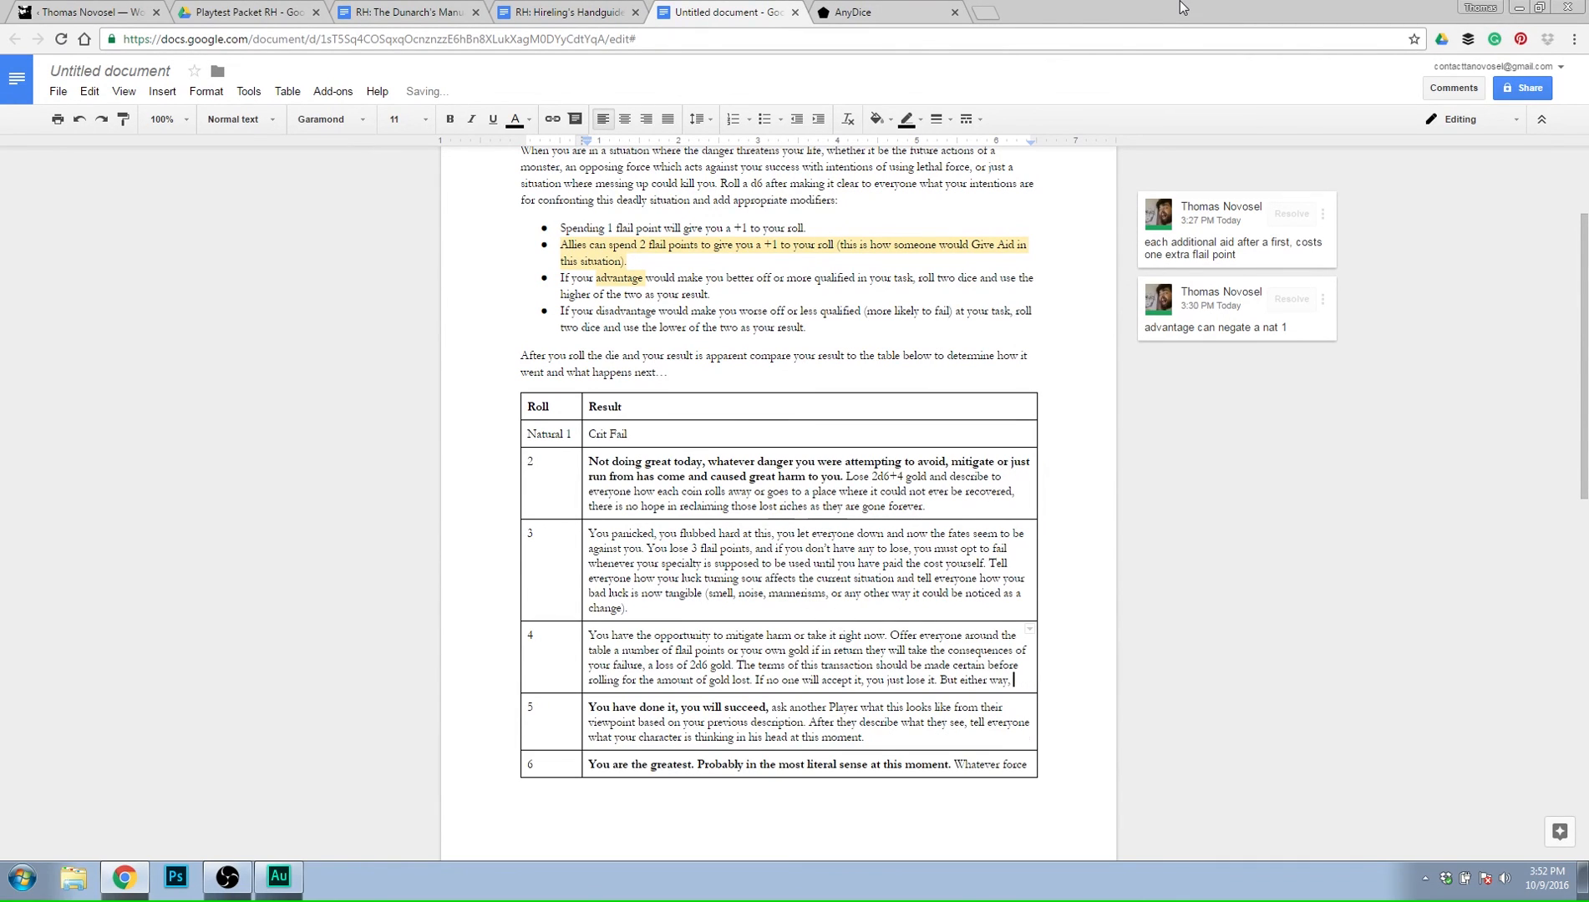
Continue "But either way," in the roll 4 result with "the person who loses gold must describe how they".
text(the persobn)
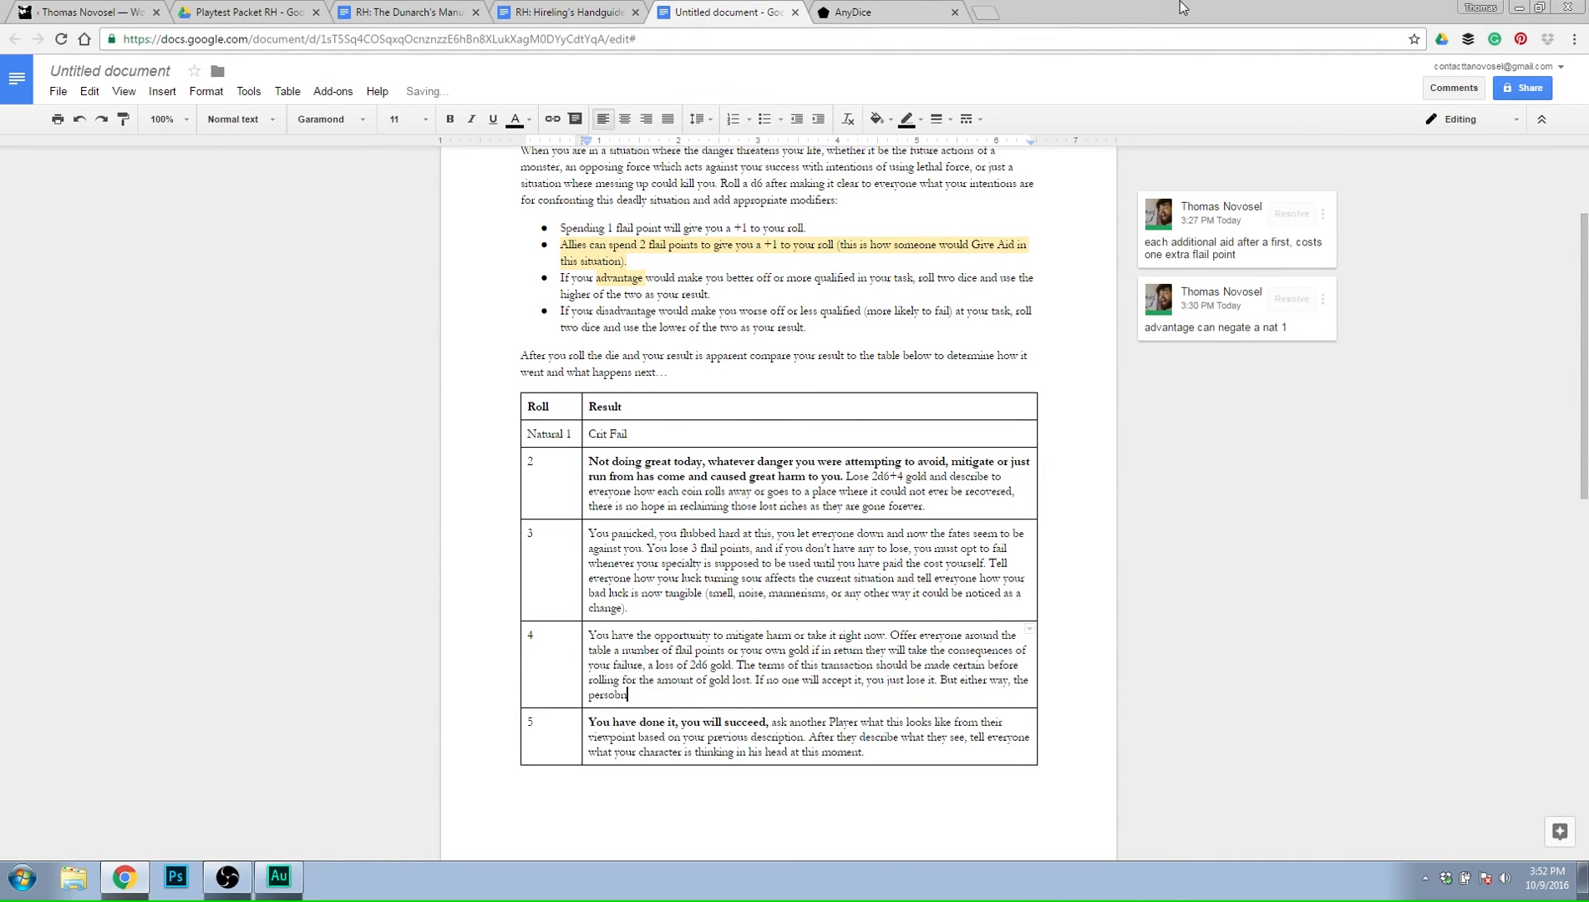
text( who l.oses)
key(BackSpace)
key(BackSpace)
key(BackSpace)
key(BackSpace)
key(BackSpace)
text(oses gold must describe how they)
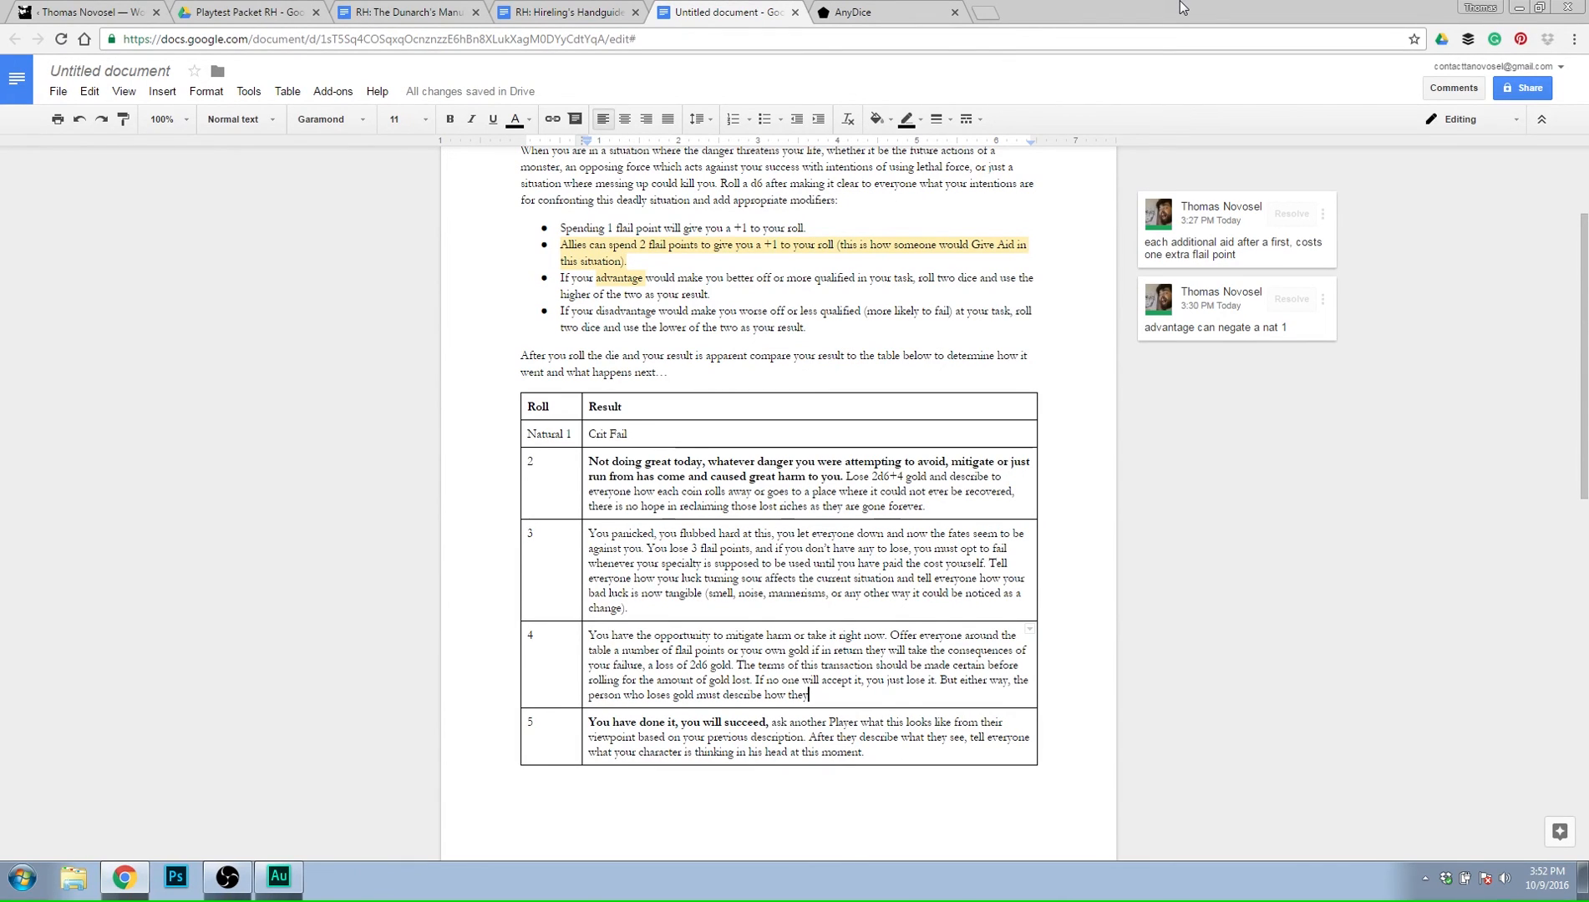
Complete the last sentence of the roll 4 result with "are getting hurt and why it has to be them getting hurt.".
text(are )
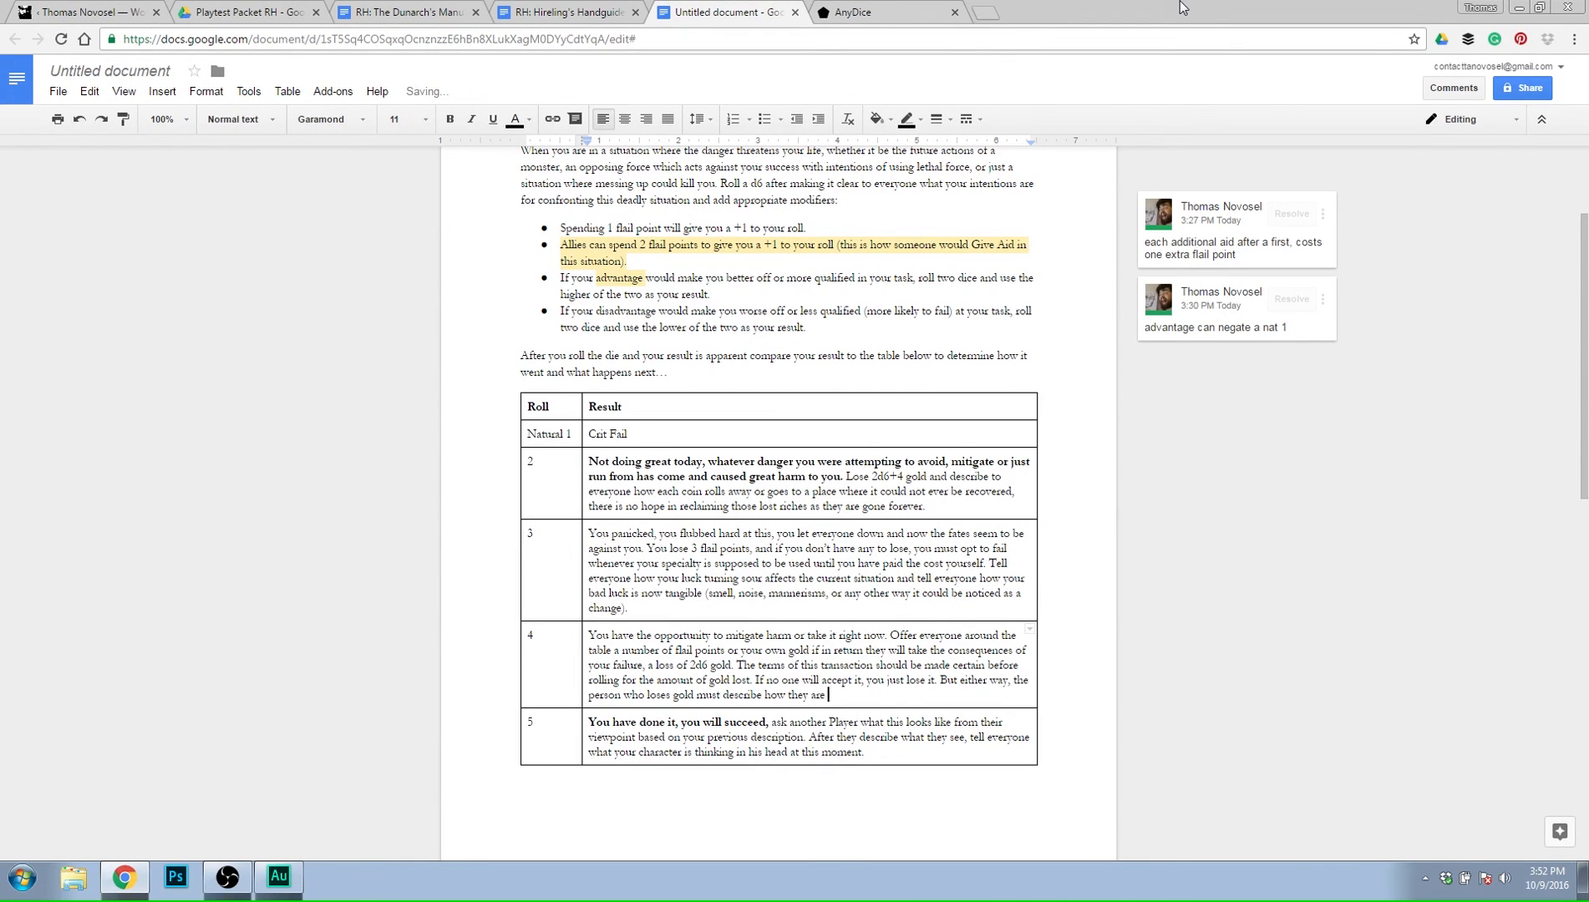
text(getting h)
text(urt and)
text(wht)
text(y)
text( it has to)
text( be them ge)
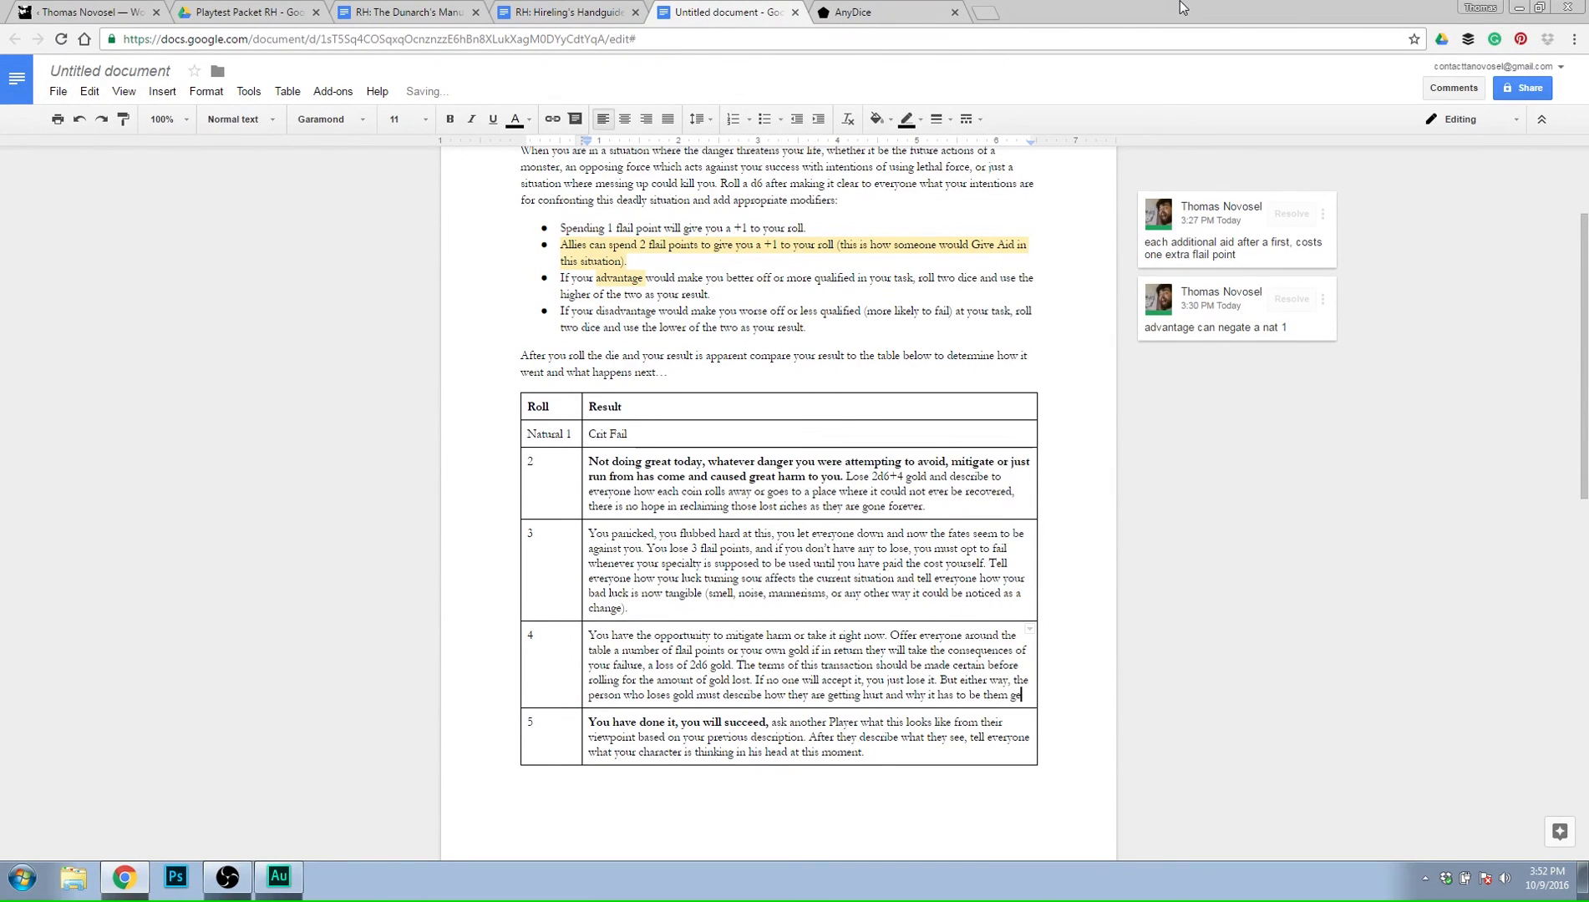
text(tting hurt.)
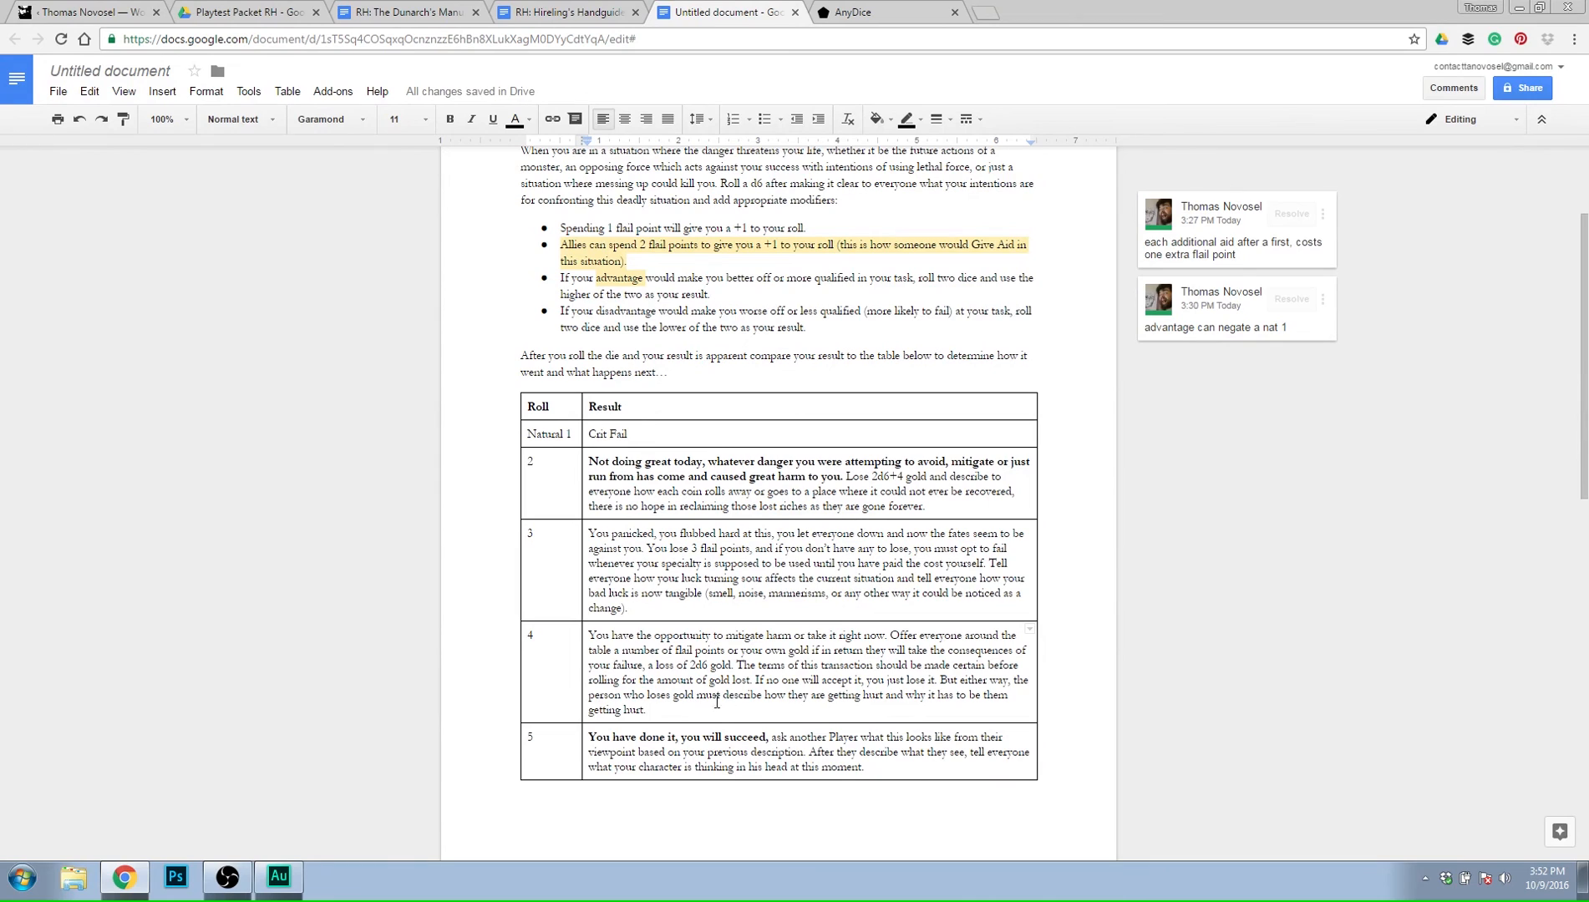
Replace the closing words "getting hurt." of the roll 4 result with "that gets hurt.".
drag(686, 711, 594, 710)
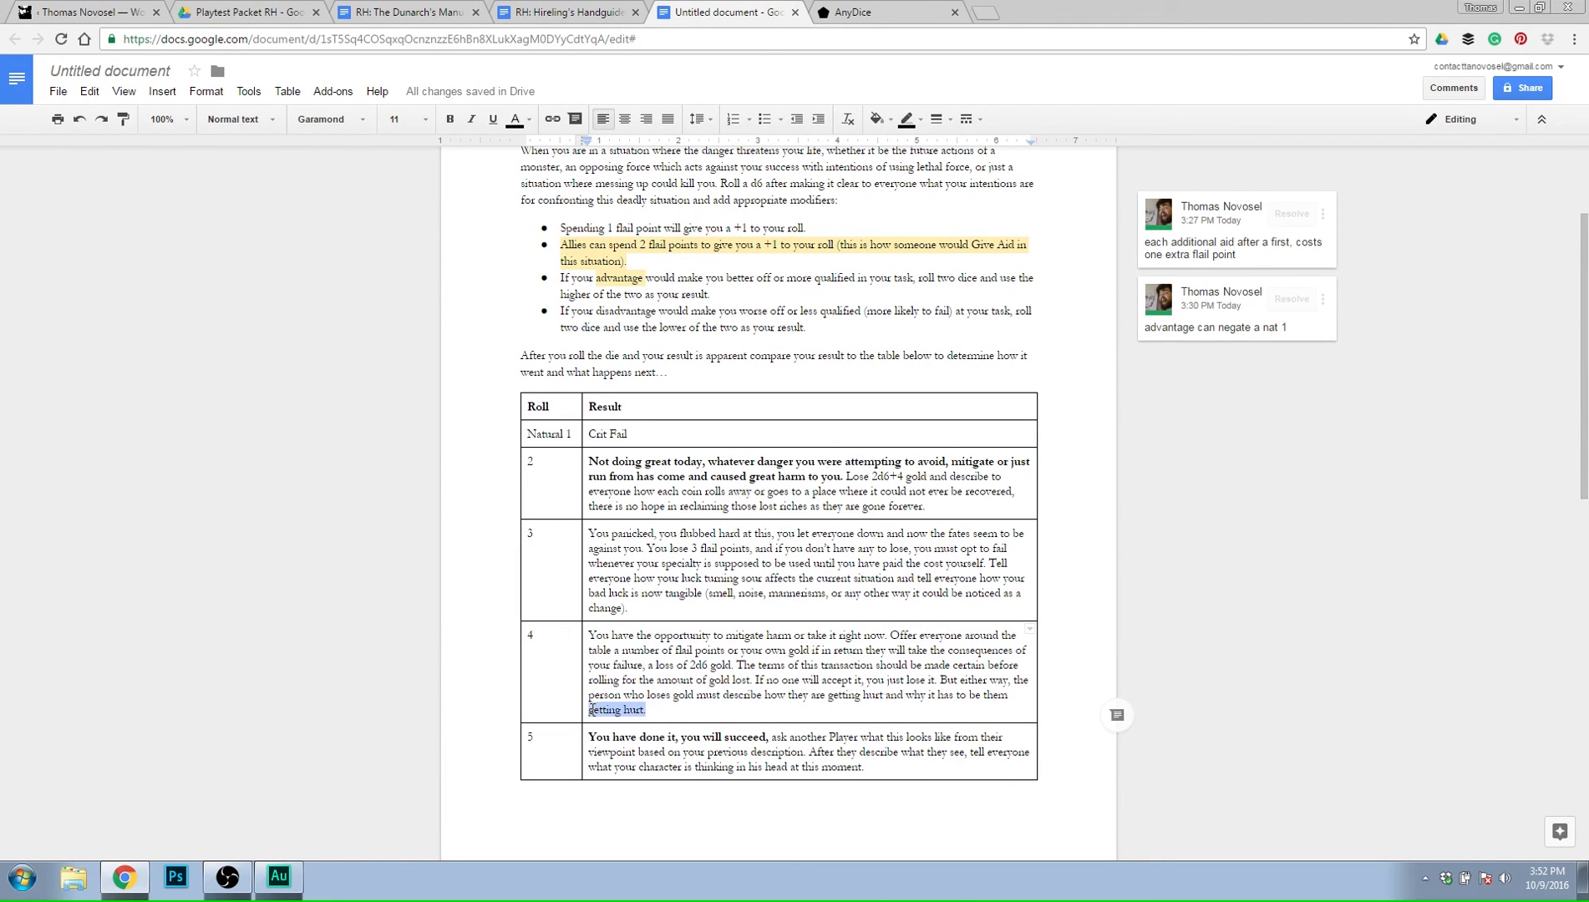
text(that gets )
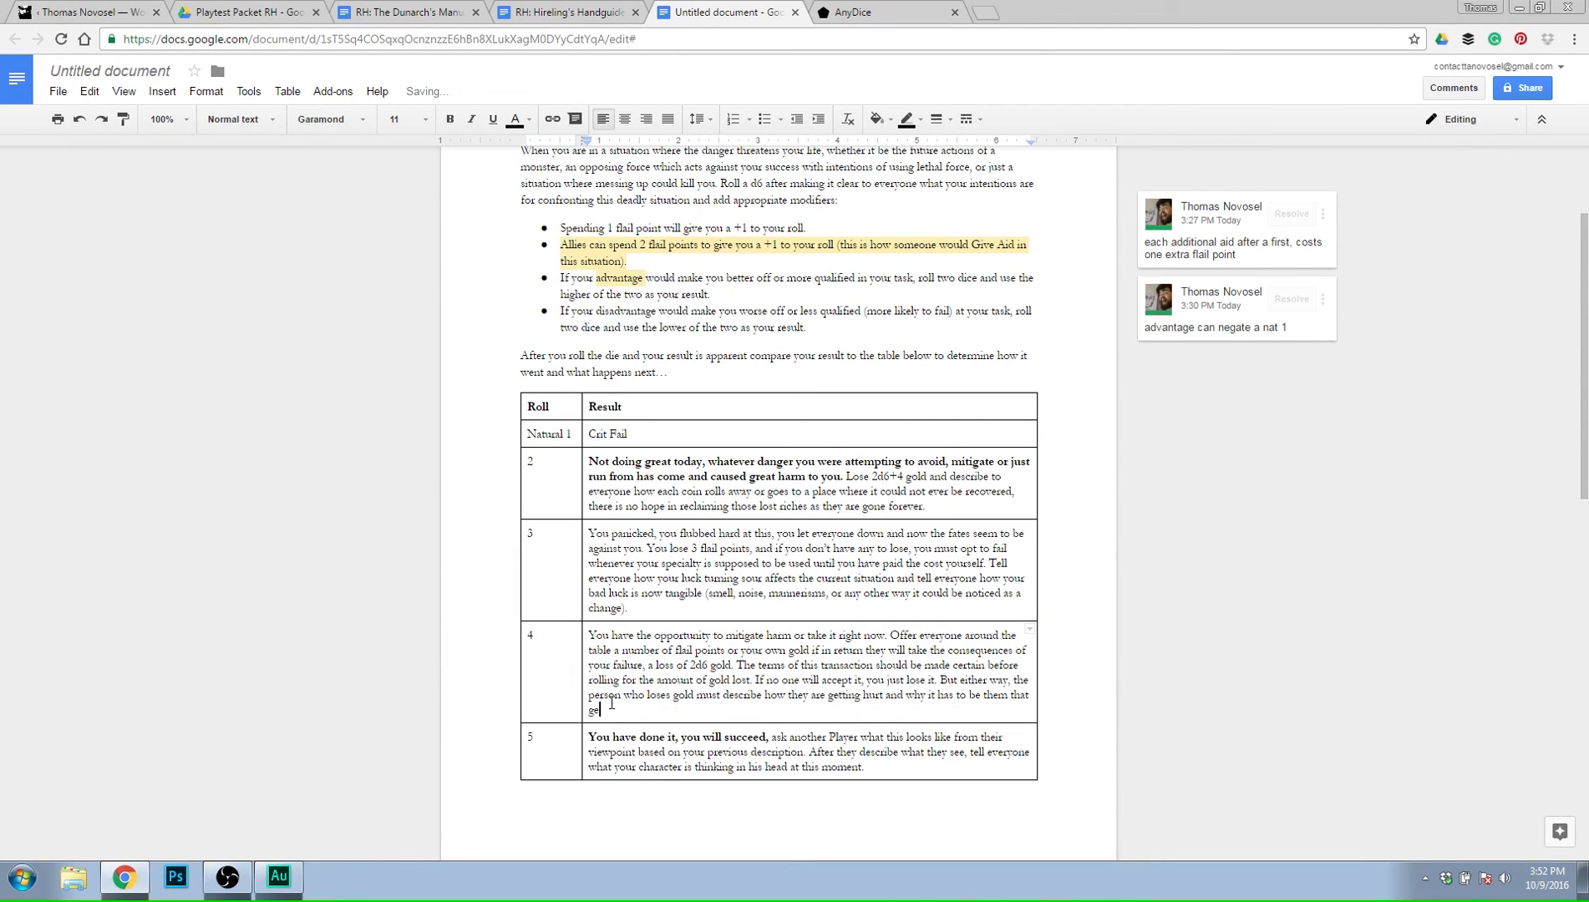
text(hurt.)
triple_click(658, 428)
scroll(753, 548, down, 4)
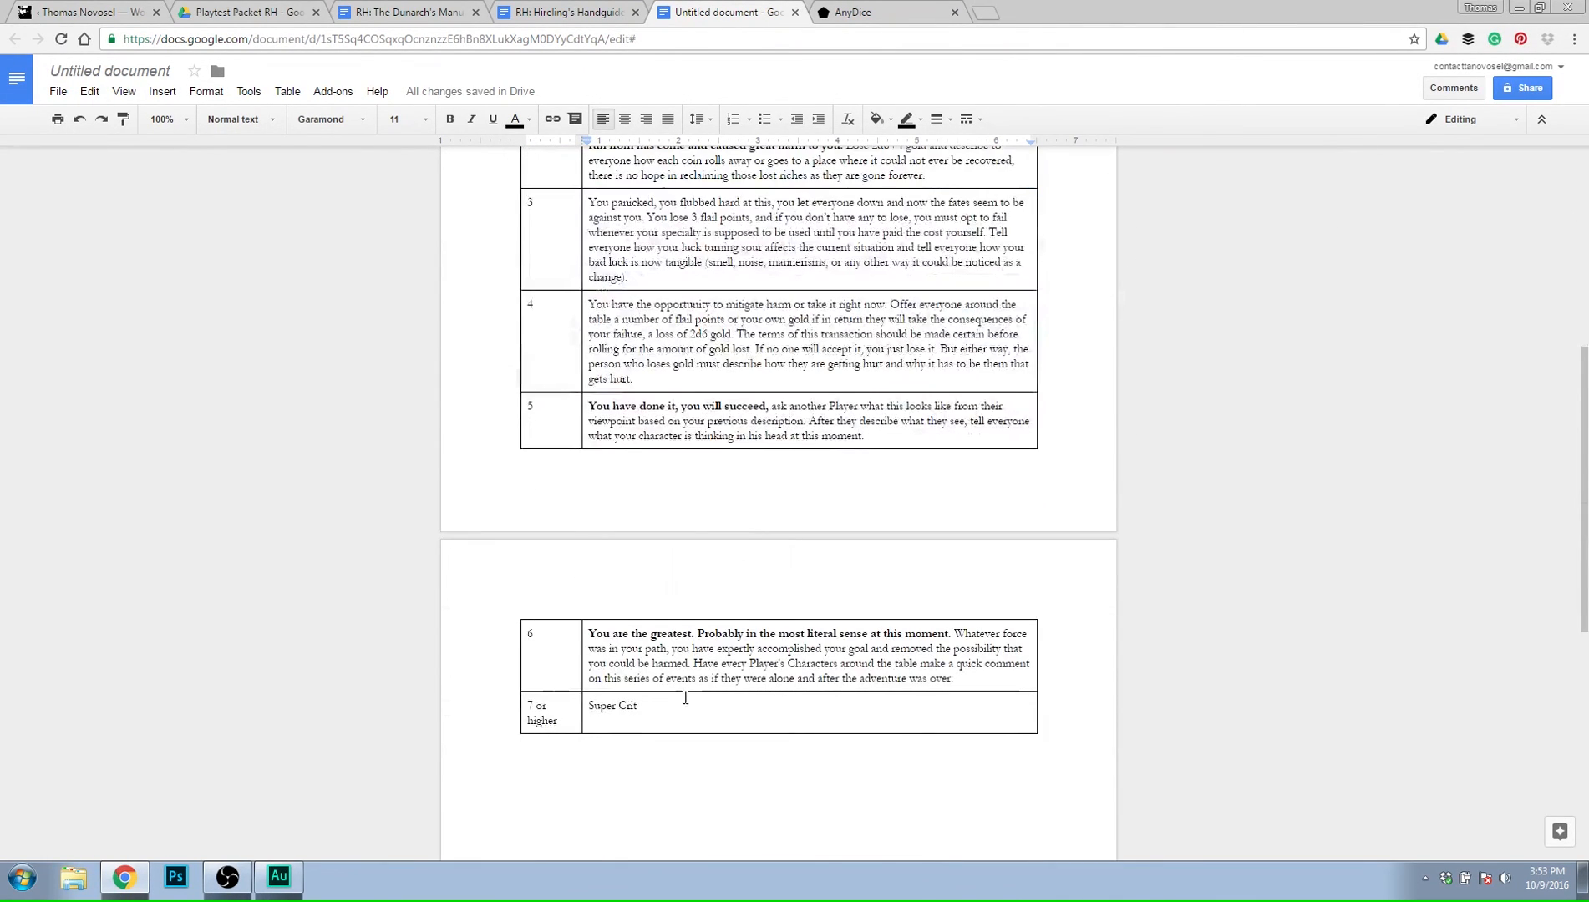
scroll(790, 635, up, 3)
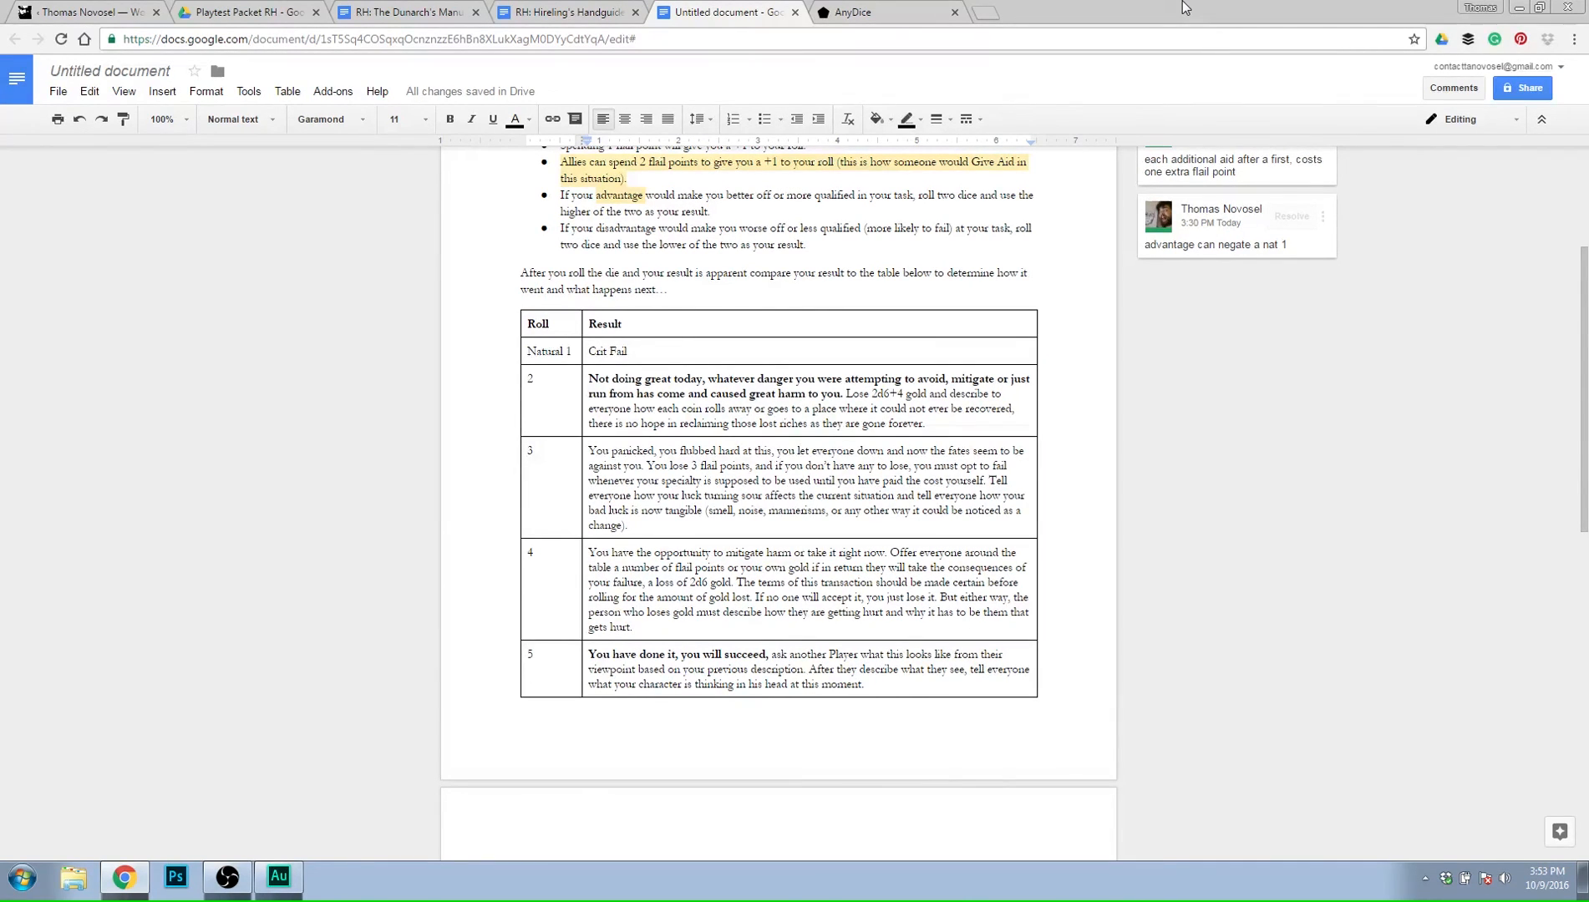
Start a new line under "Crit Fail" in the Natural 1 result with "Specific condition that has to met in".
triple_click(736, 349)
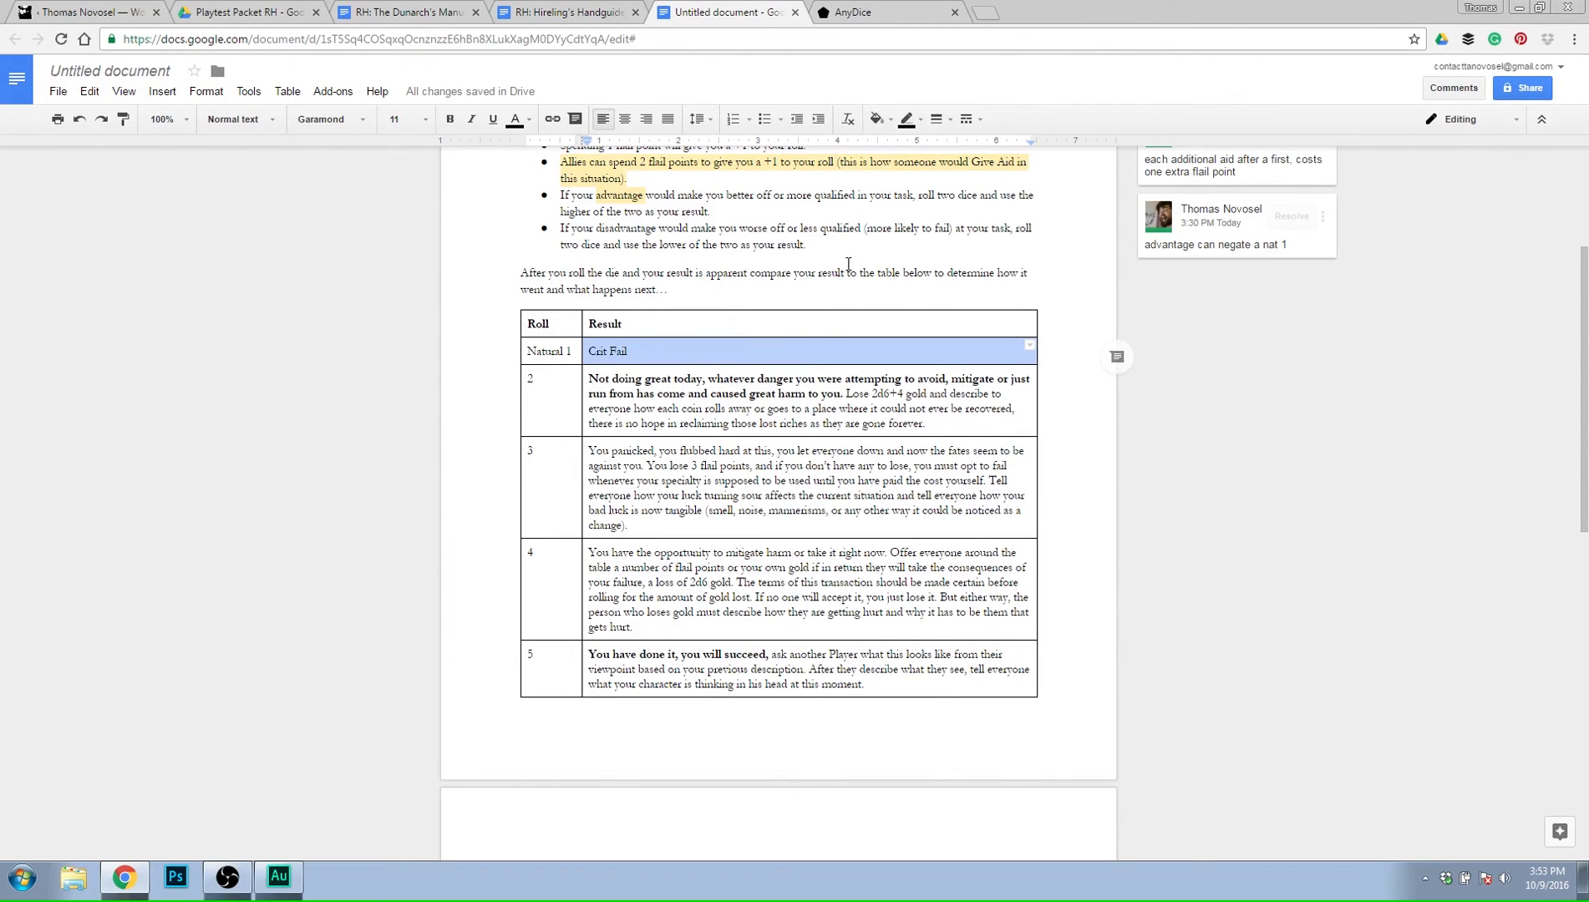
key(Right)
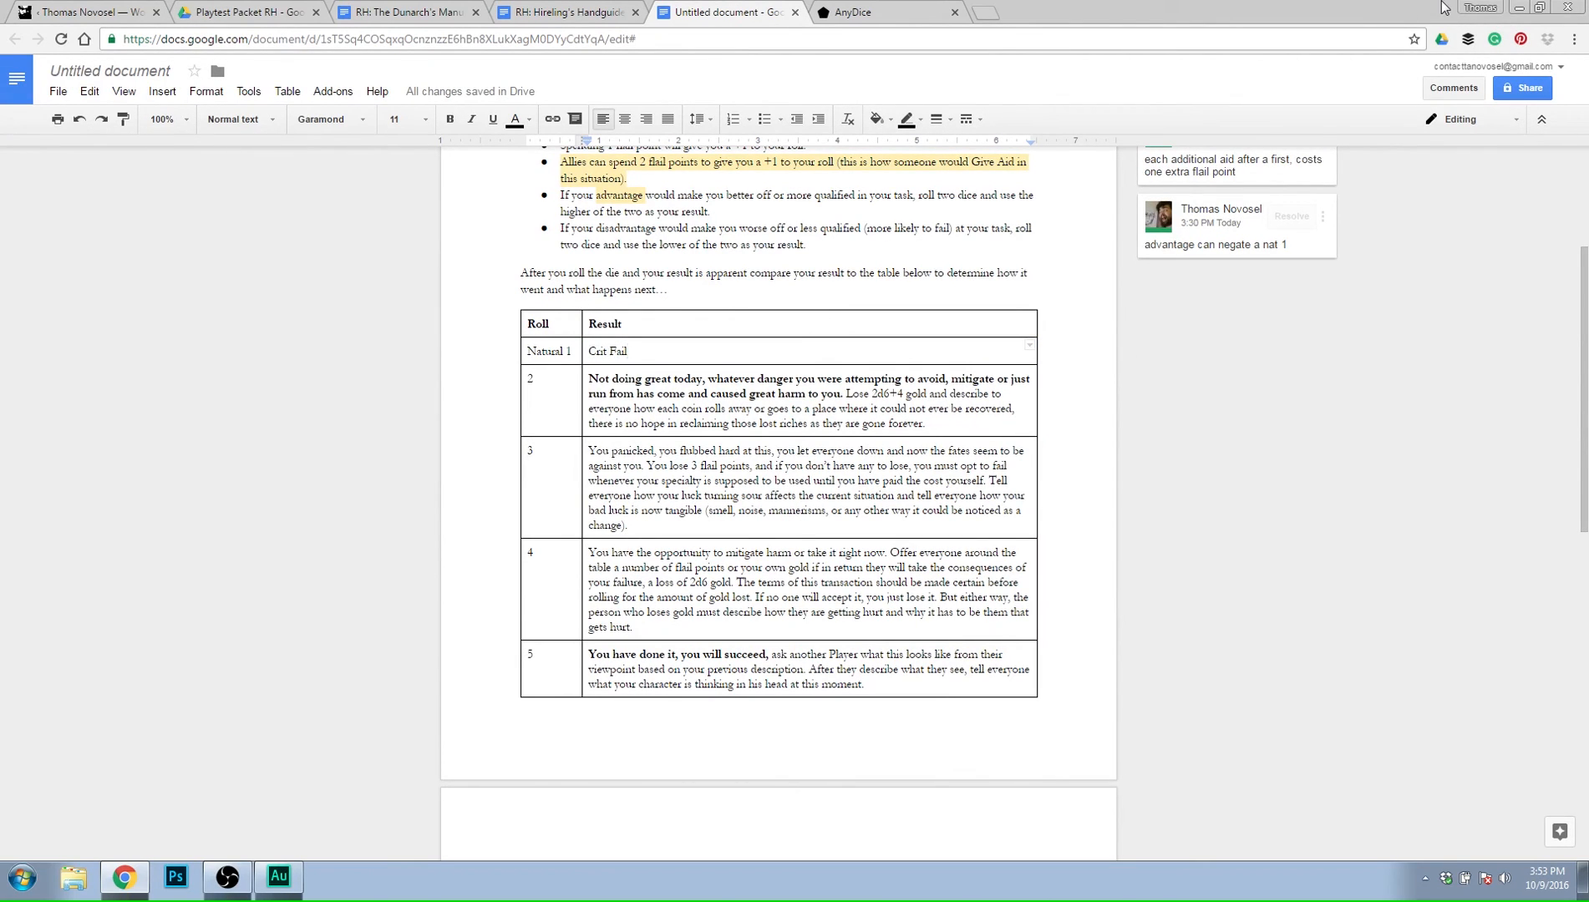
key(Return)
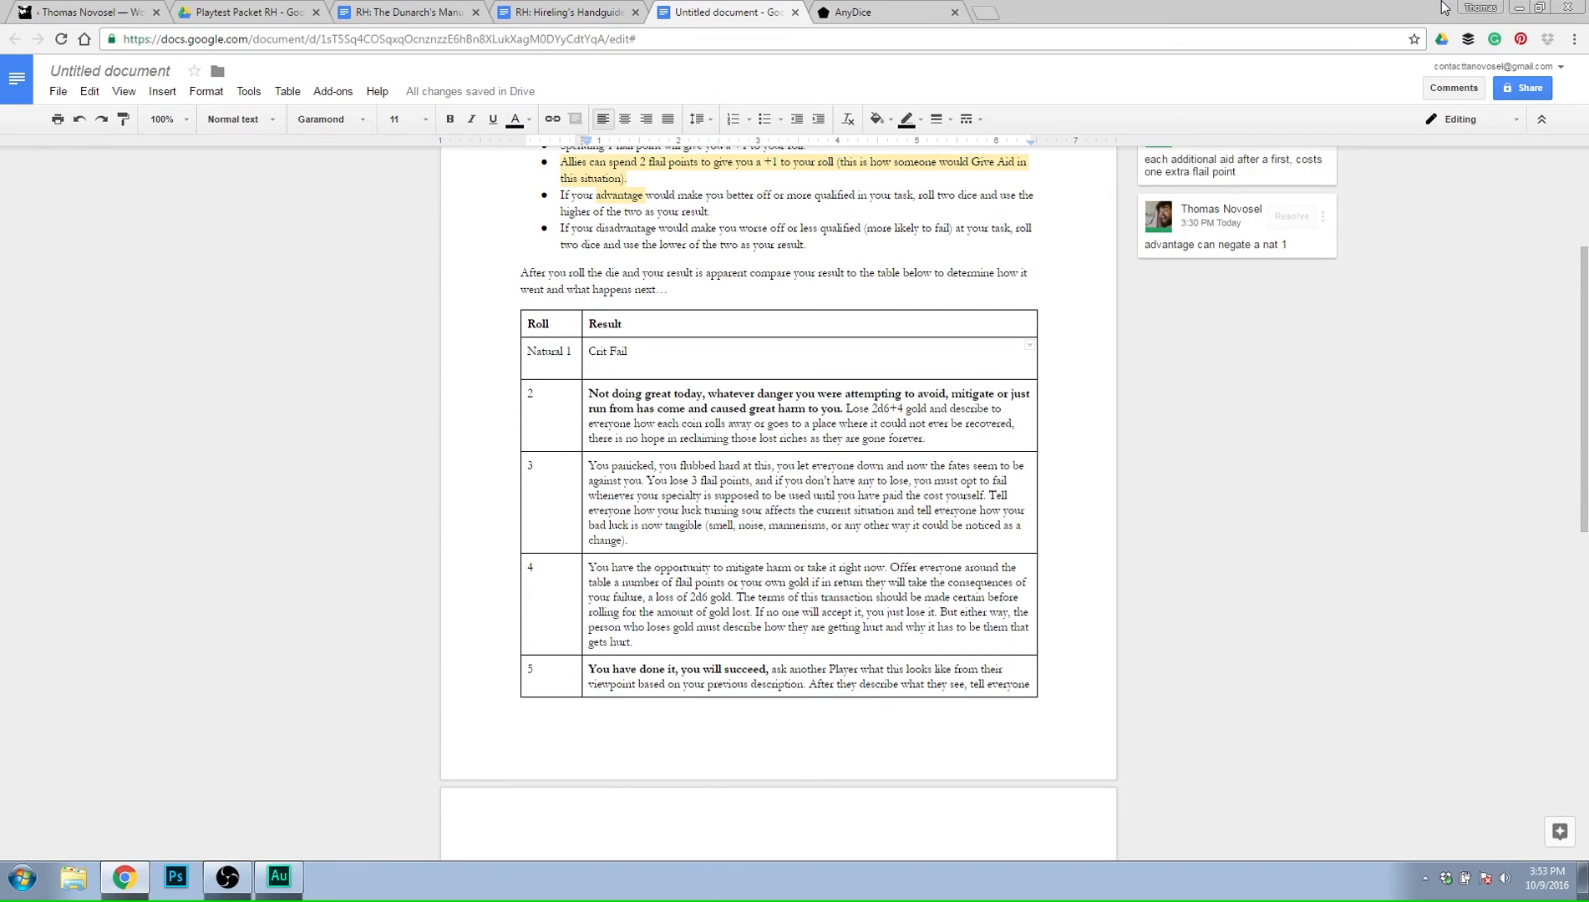
text(Specifical)
key(BackSpace)
key(BackSpace)
key(BackSpace)
key(BackSpace)
text(ic condition that has)
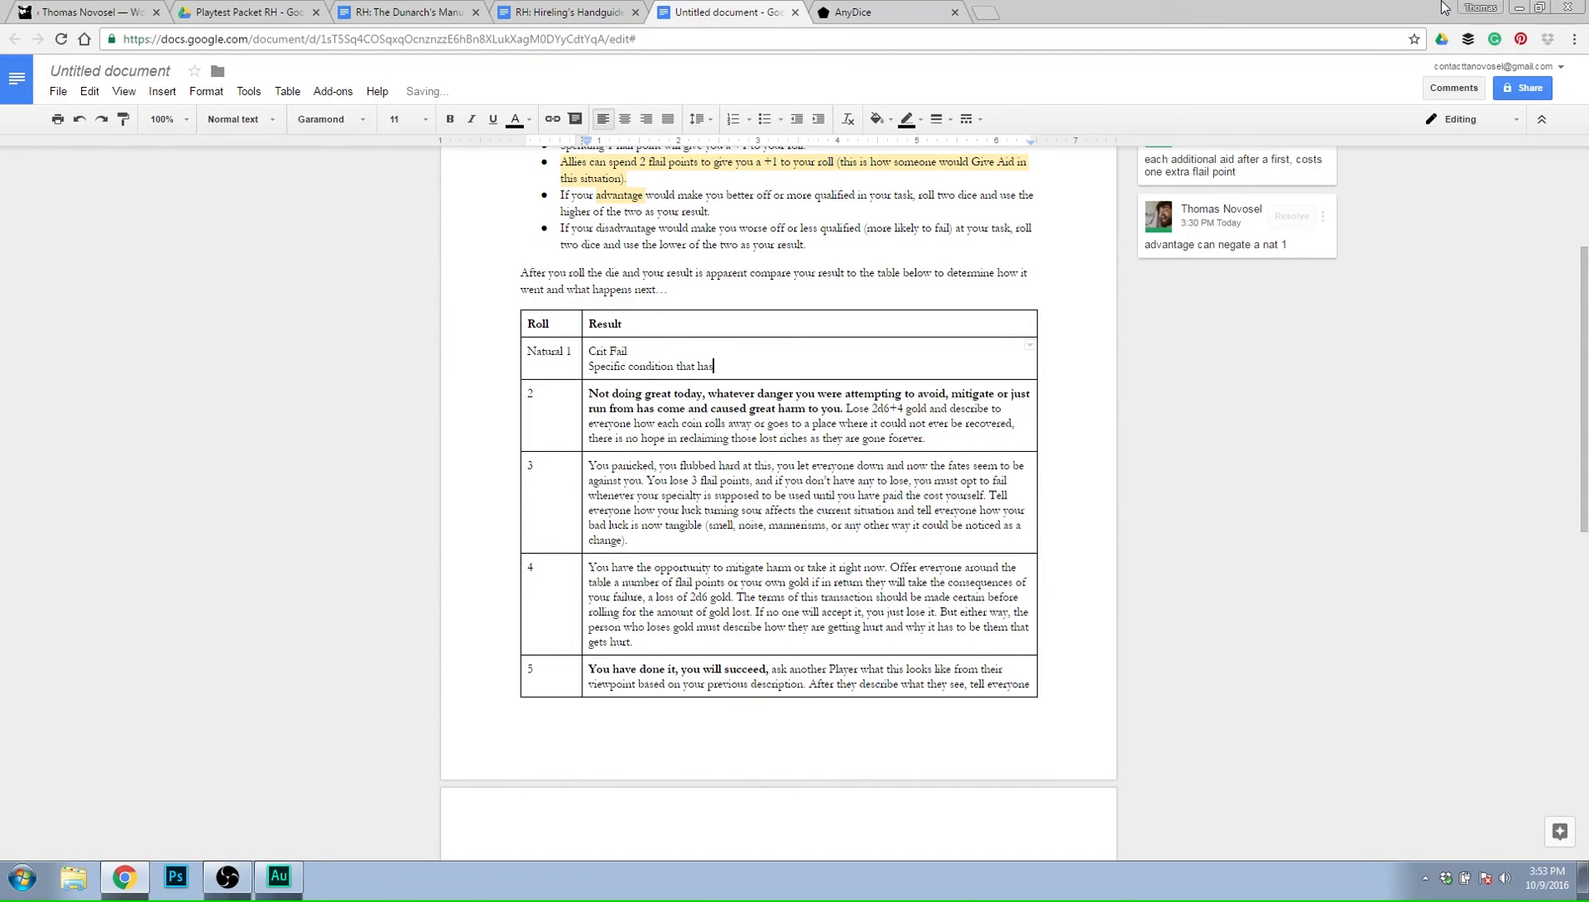
text( to met inn)
Complete the Natural 1 condition line with "the next room or this room to proceed any further.".
key(BackSpace)
key(BackSpace)
text(the next room or this room to procee)
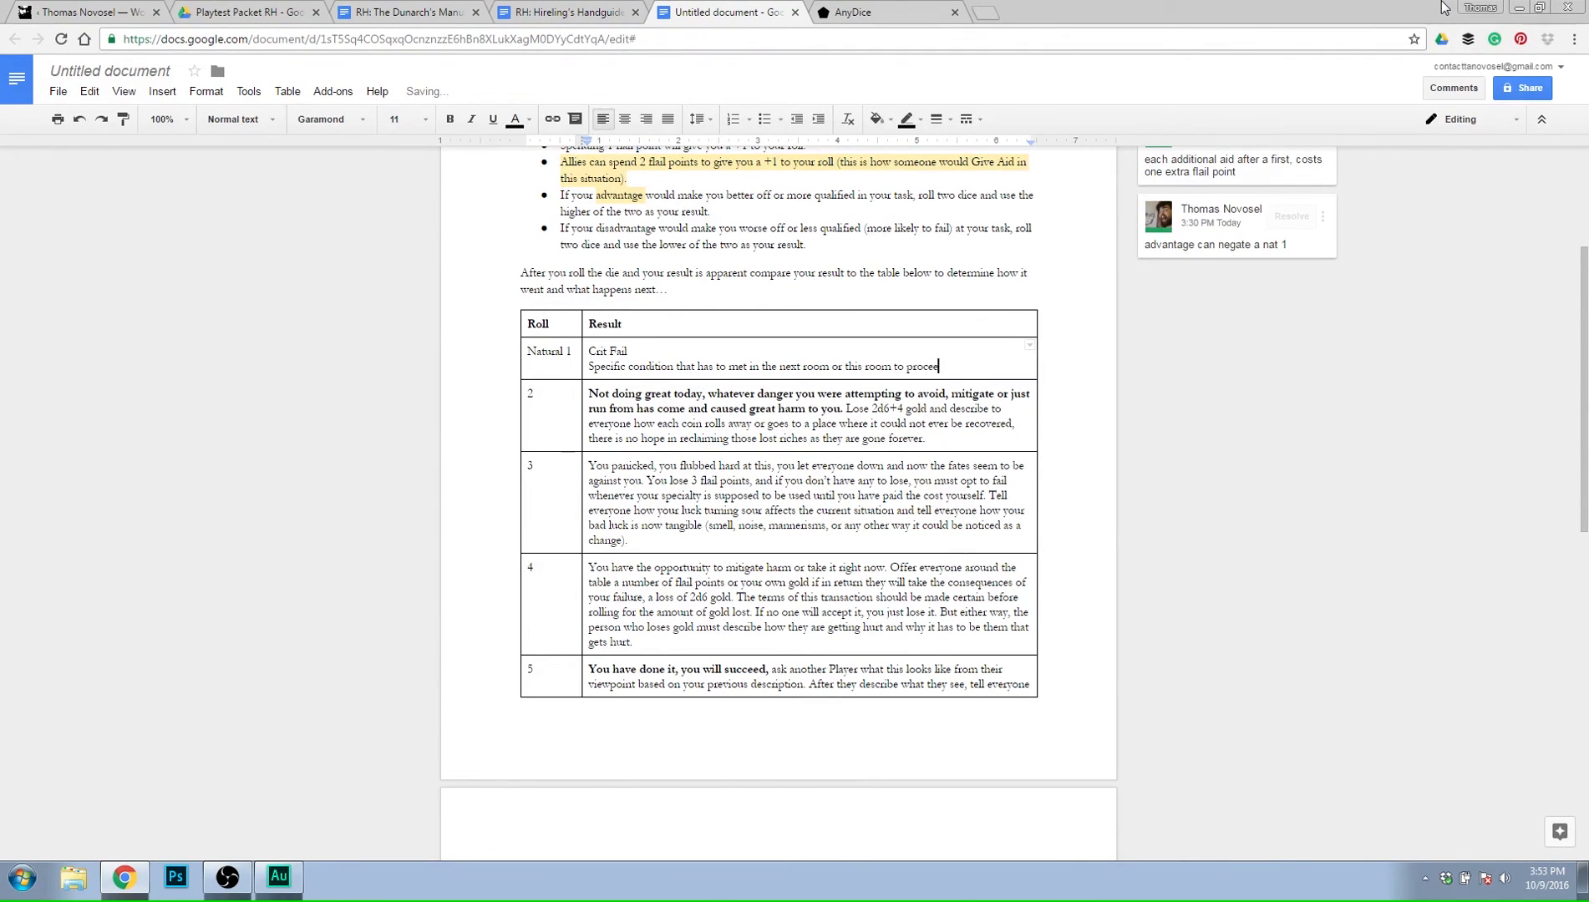
text(d any further.)
Add six empty numbered lines, 1. to 6., below the condition line in the Natural 1 result.
key(Return)
text(1.)
key(Return)
text(2.)
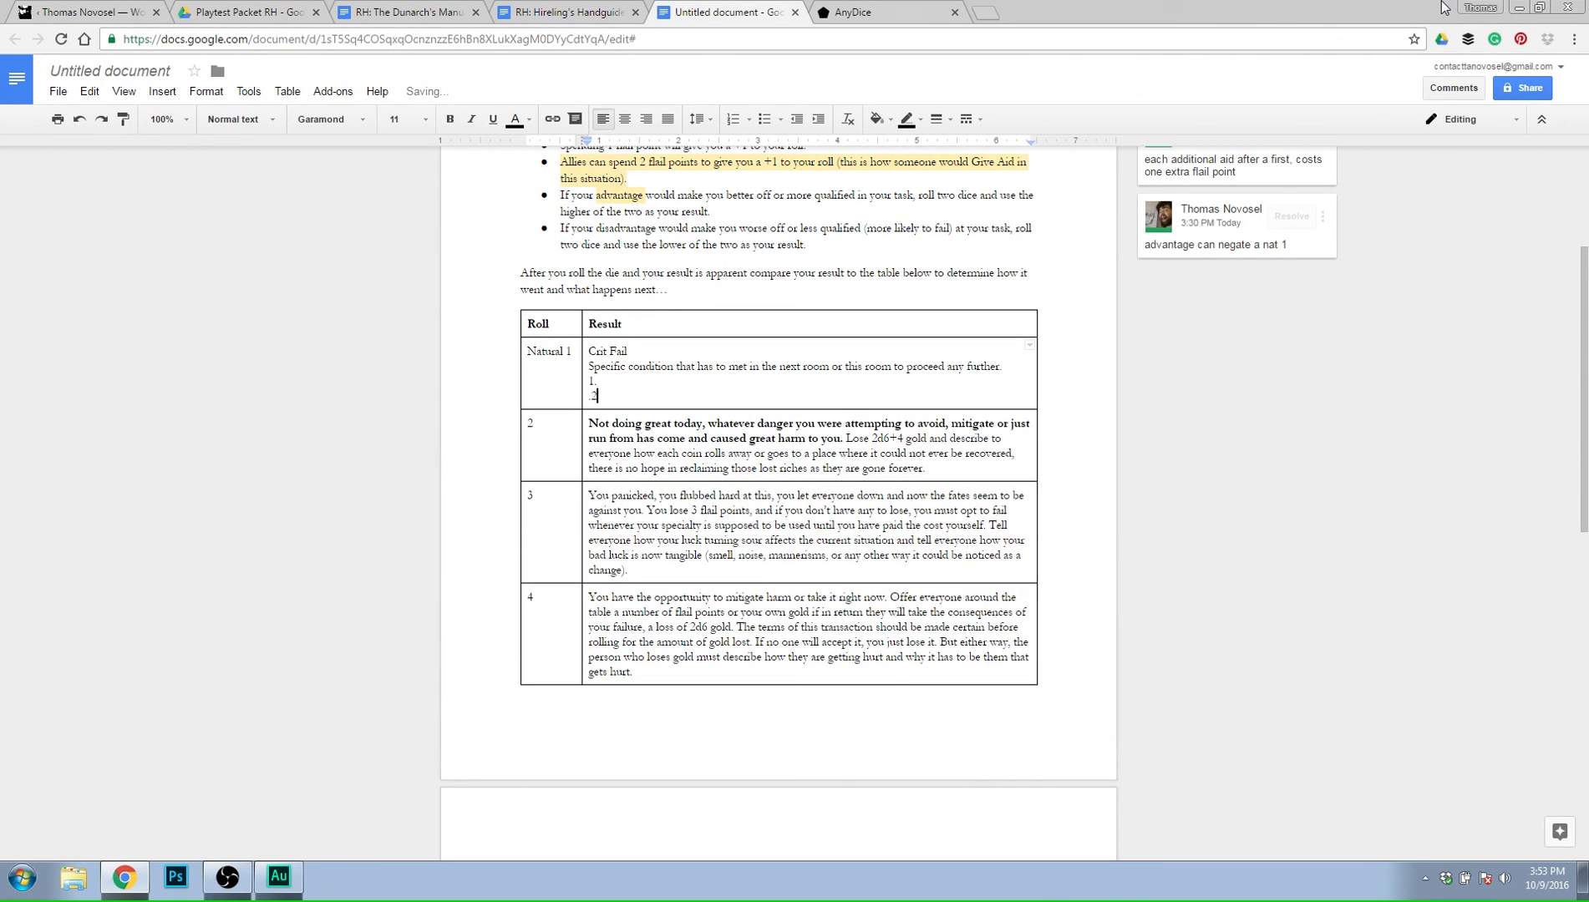
key(Return)
text(3.)
key(Return)
text(4.)
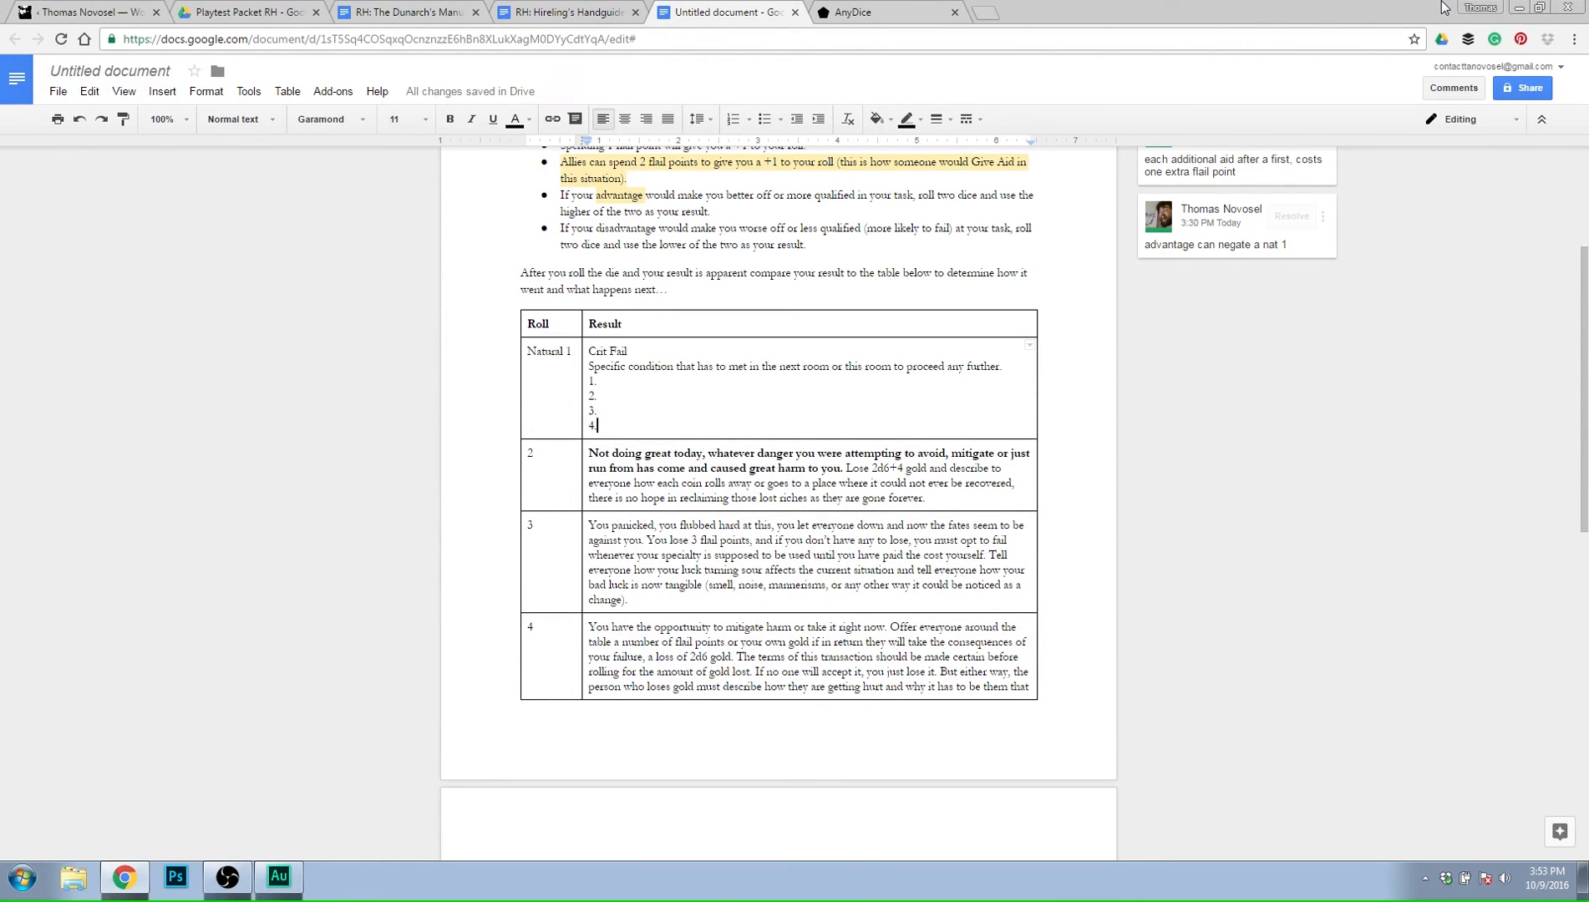
key(Return)
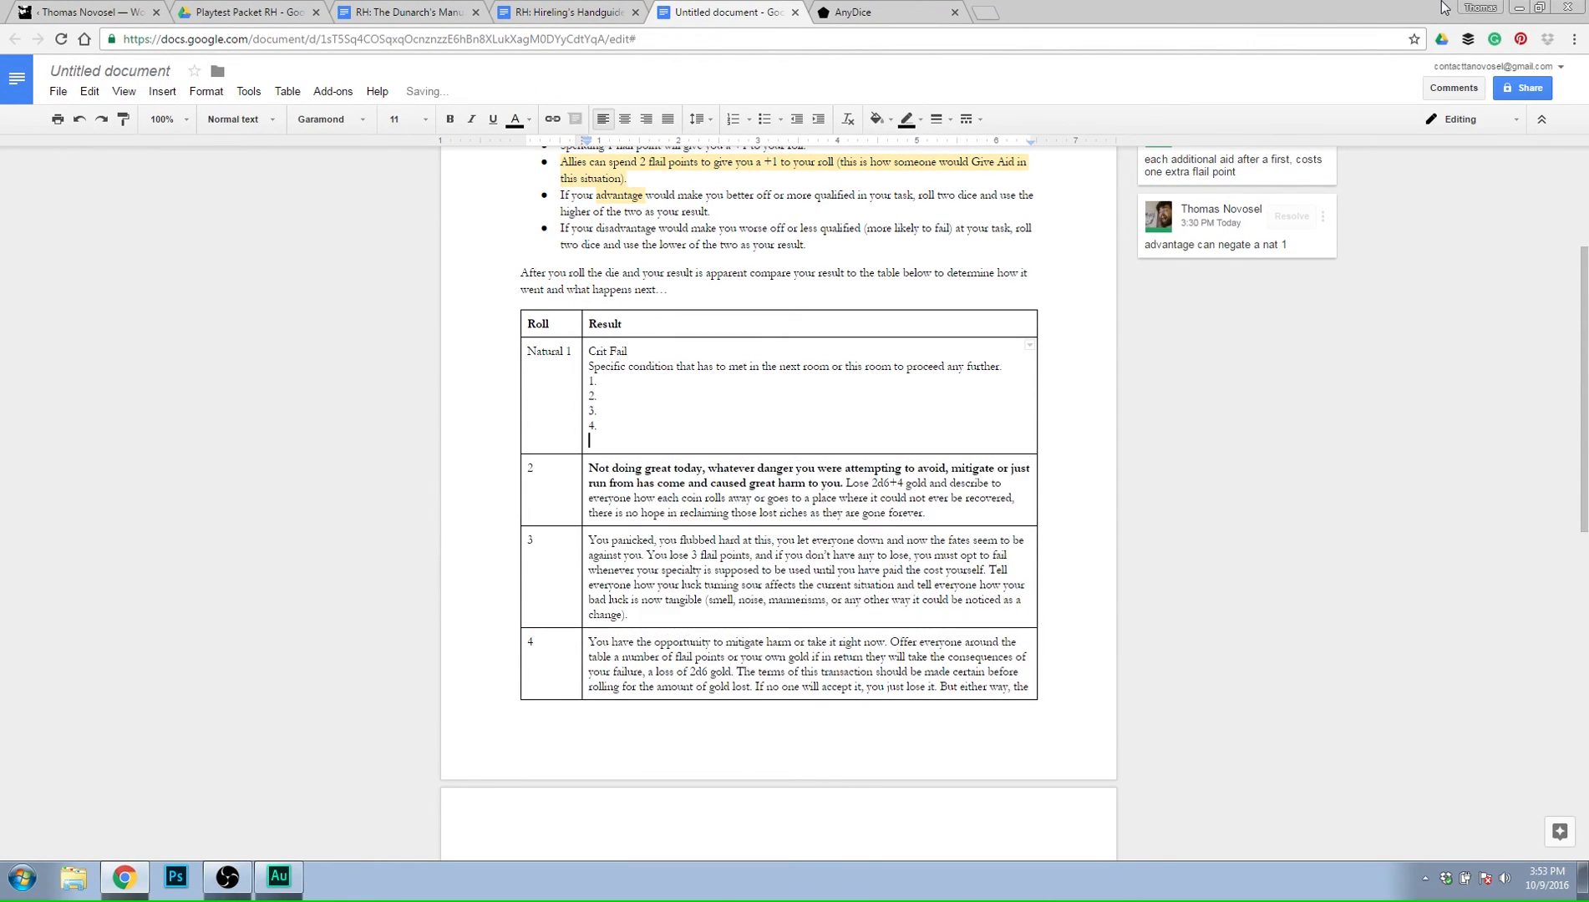
text(5.)
key(Return)
text(.6)
key(Return)
key(BackSpace)
key(BackSpace)
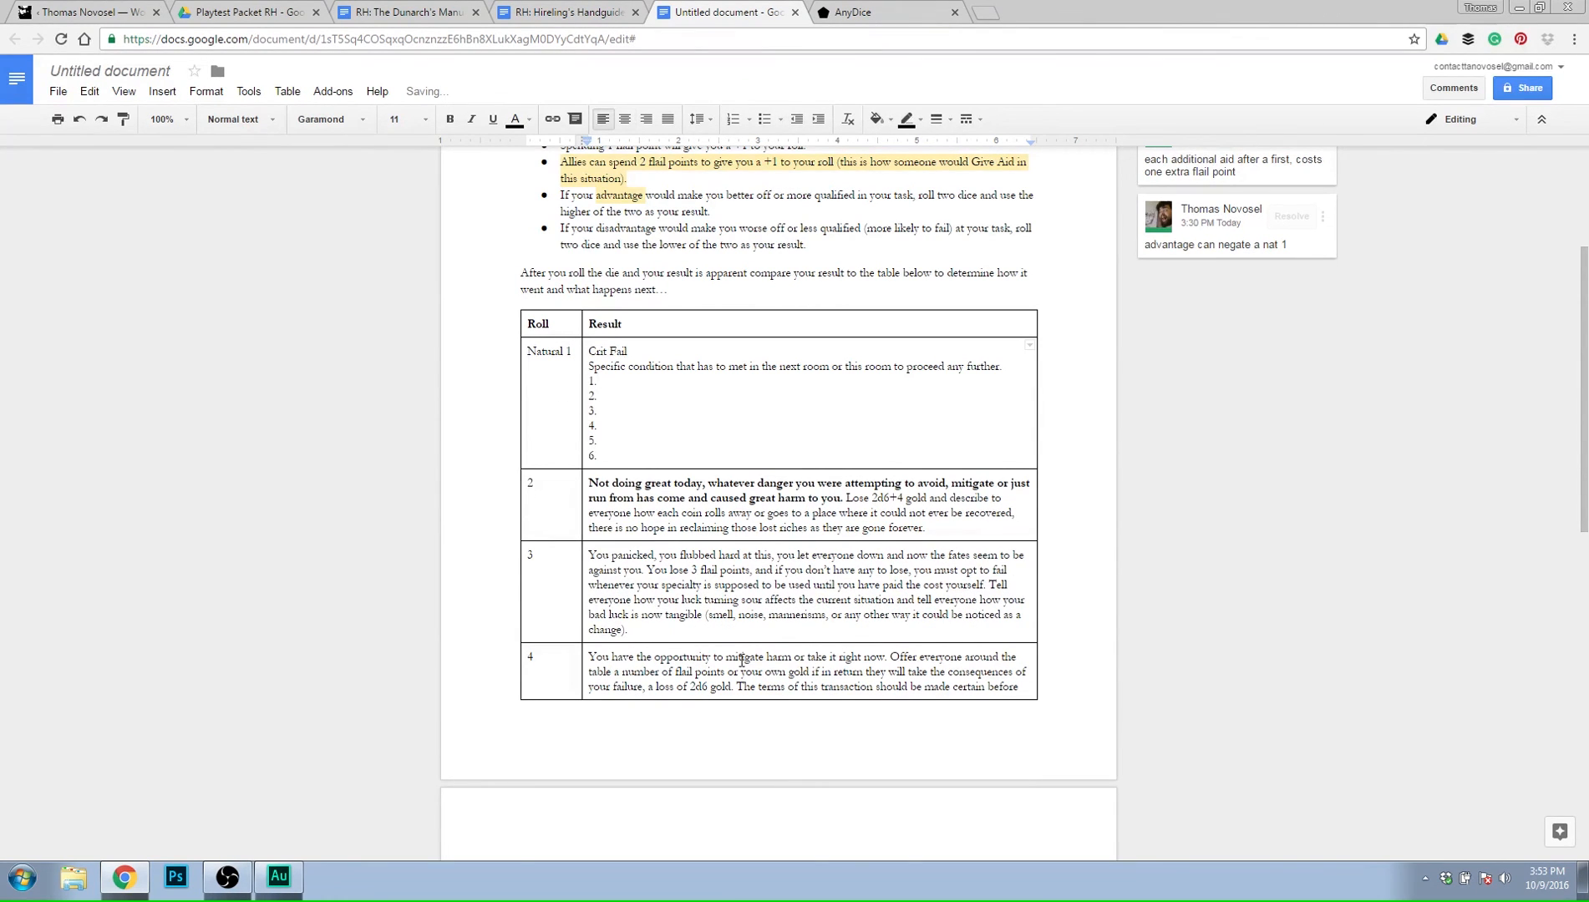
Add six empty numbered lines, 1. to 6., below "Super Crit" in the "7 or higher" result.
scroll(429, 497, down, 2)
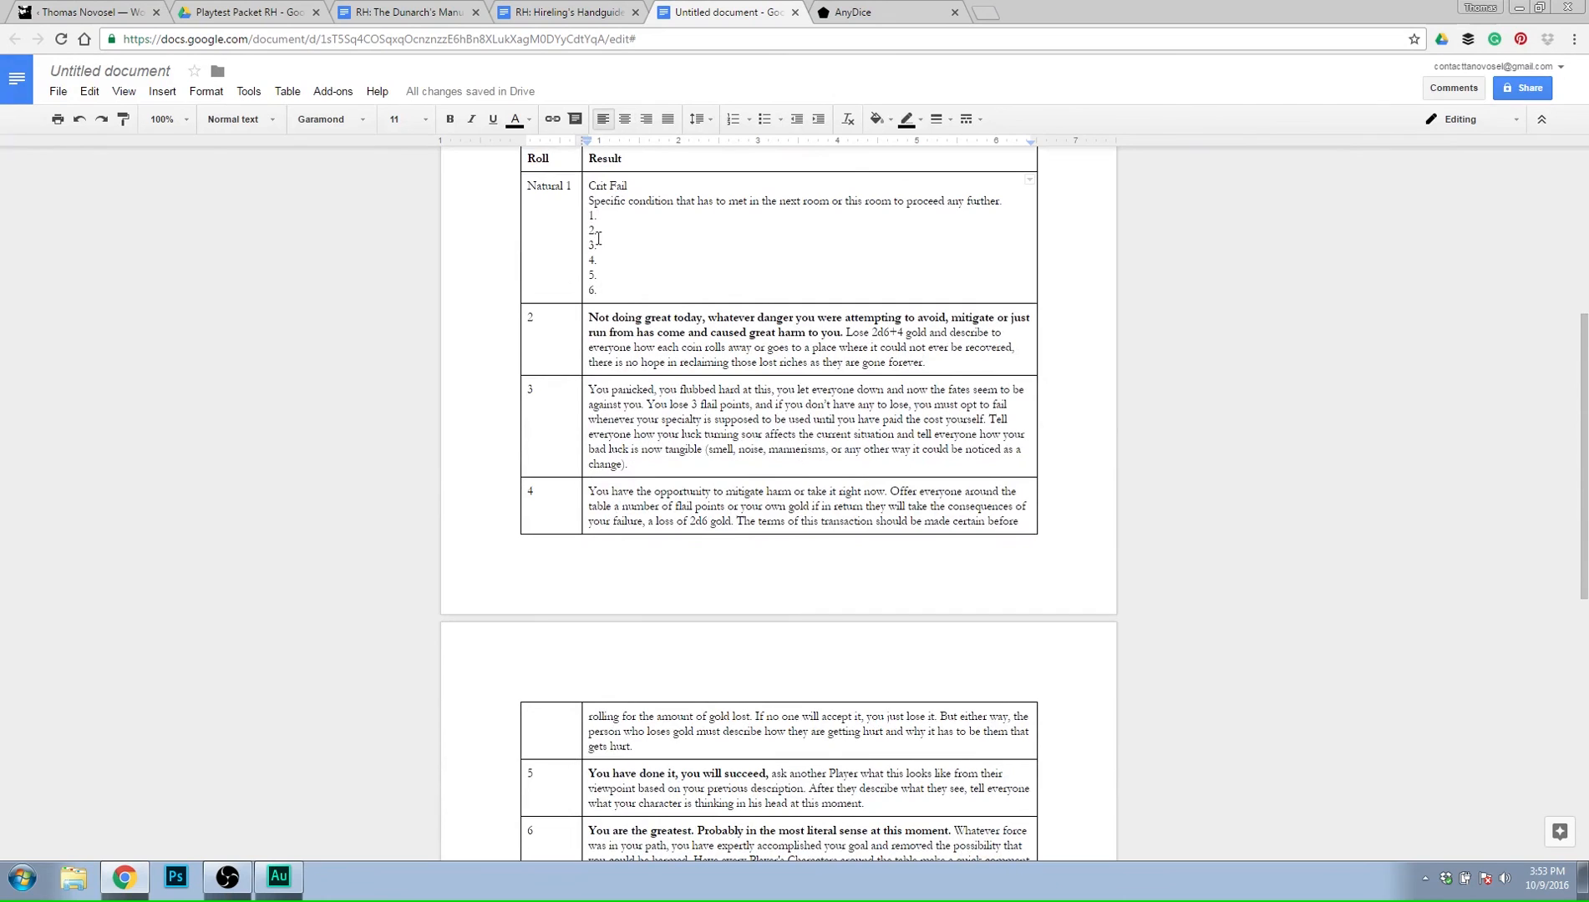
scroll(710, 501, down, 4)
click(711, 568)
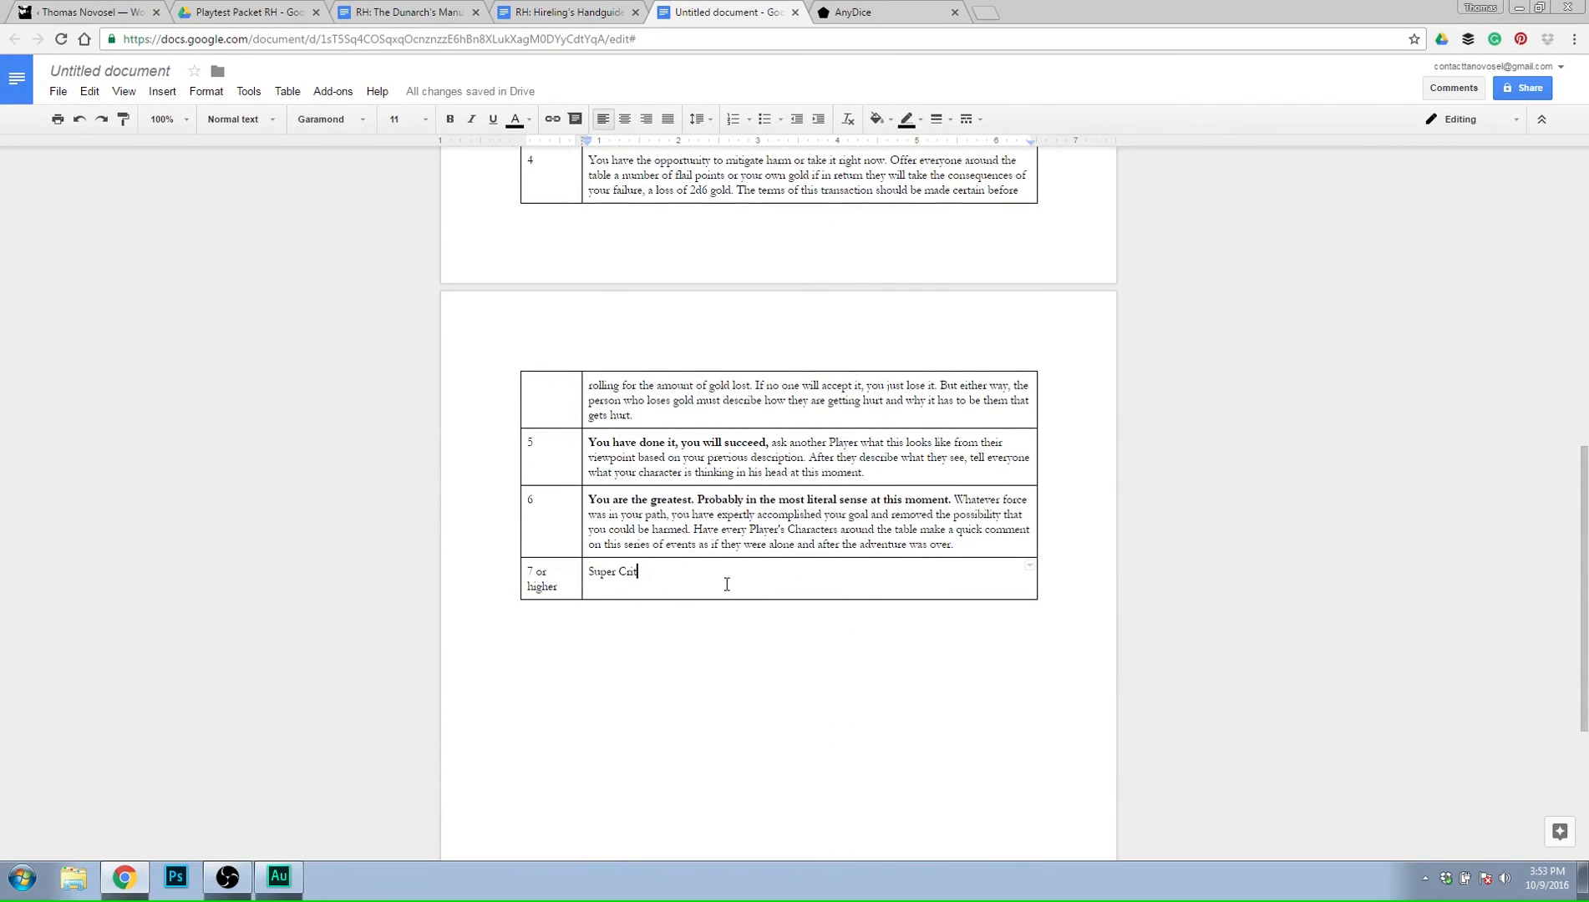
key(Return)
text(1.)
key(Return)
text(2.)
key(Return)
text(3.)
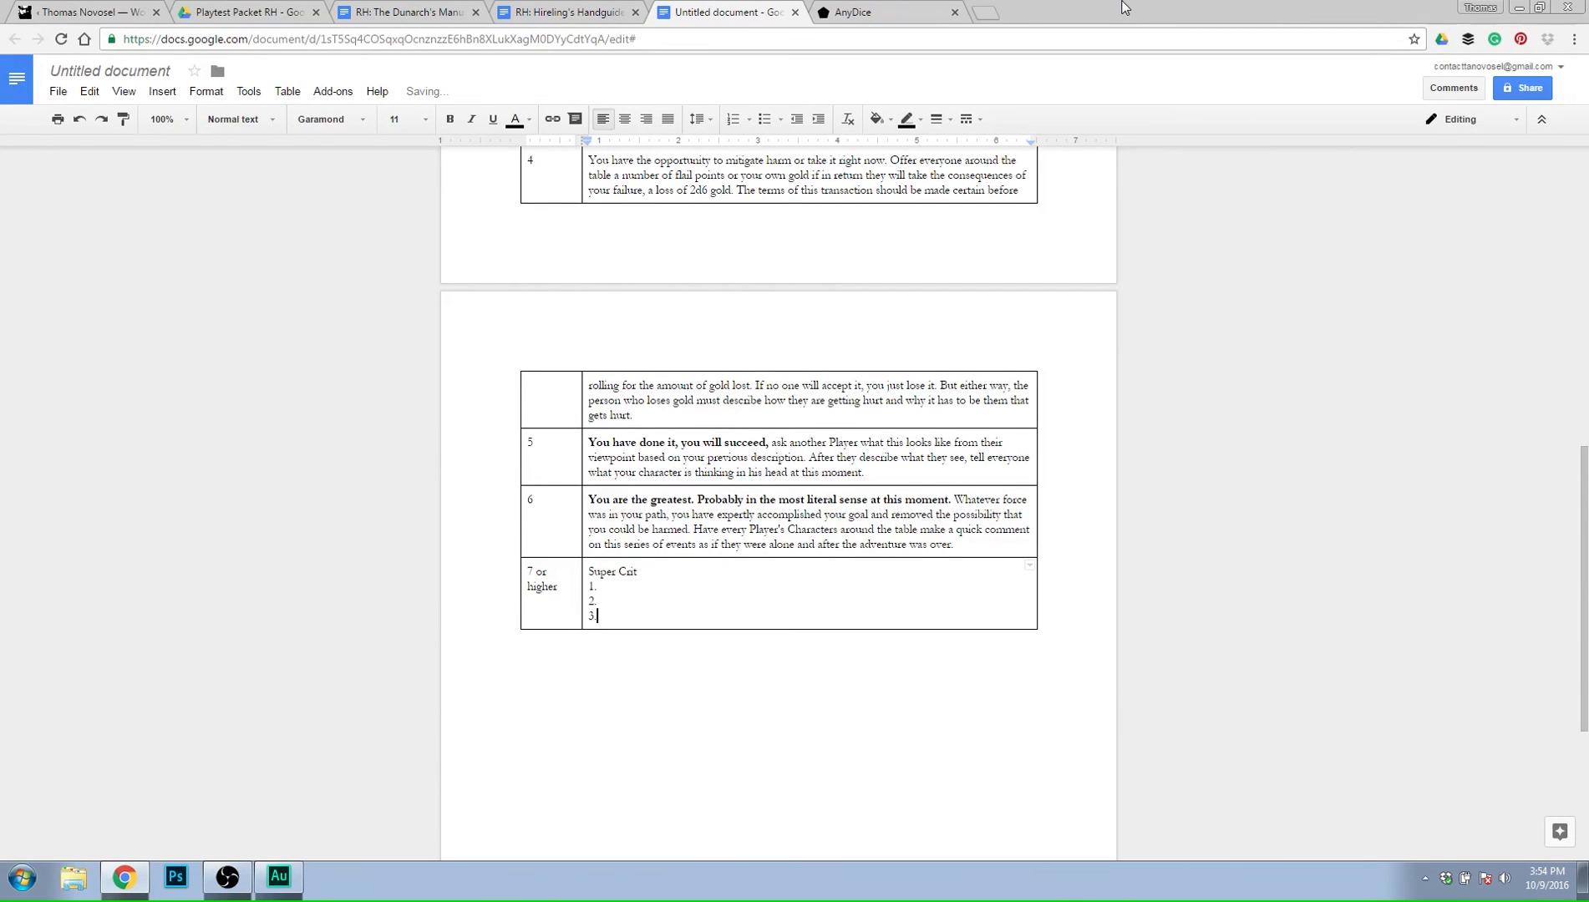
key(Return)
text(4.)
key(Return)
text(5.)
key(Return)
text(6.)
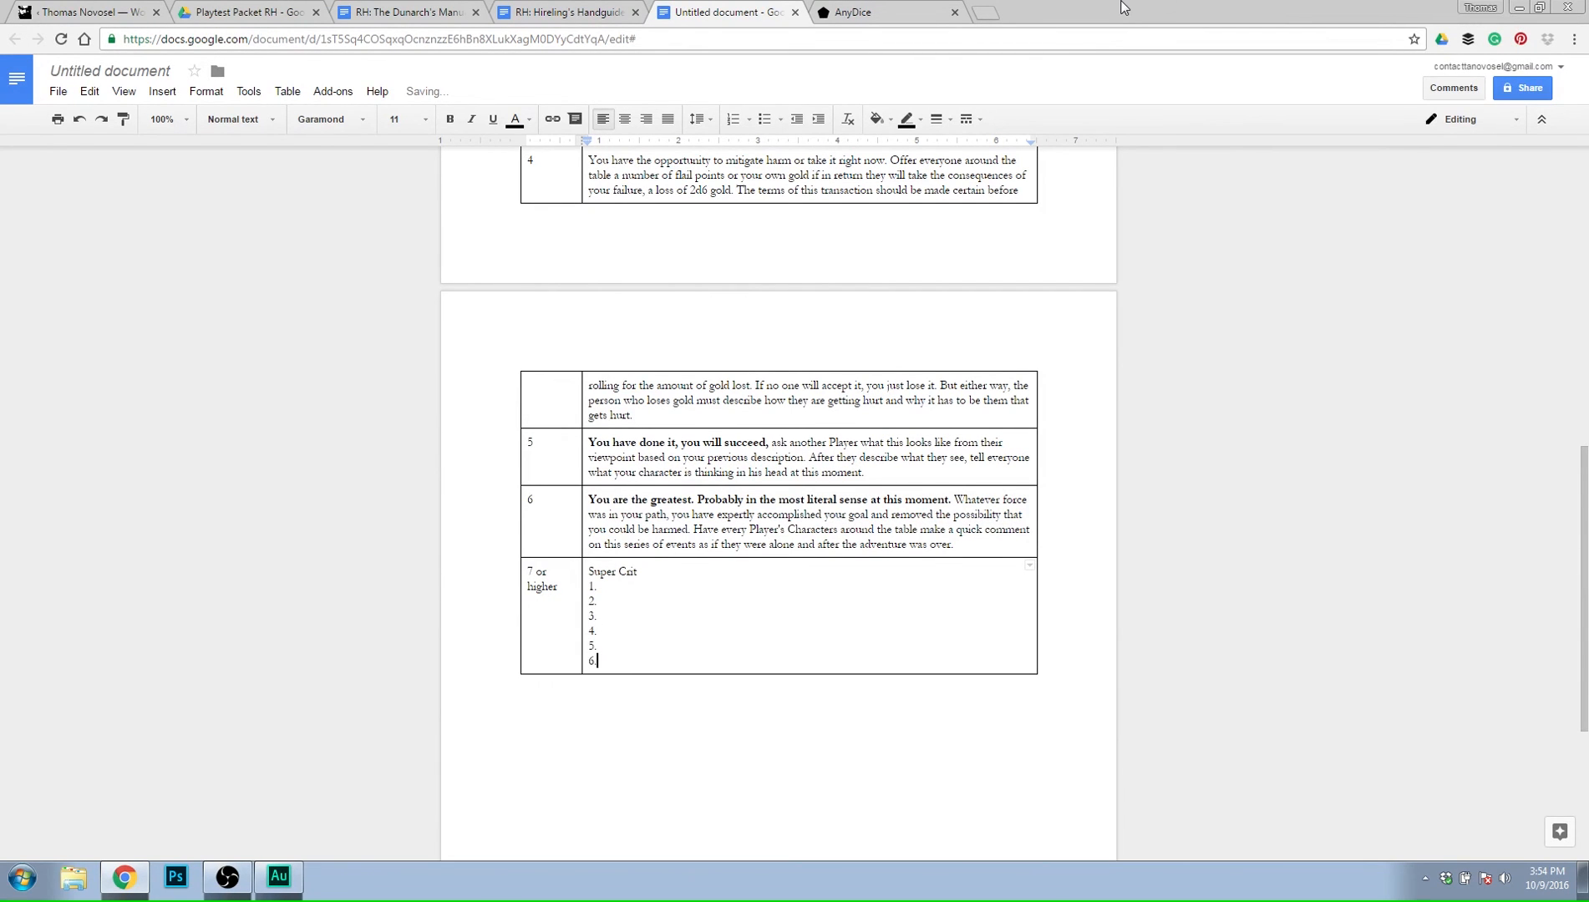
Replace "you could be harmed" in the roll 6 result with "anyone could be harmed".
scroll(1135, 256, up, 8)
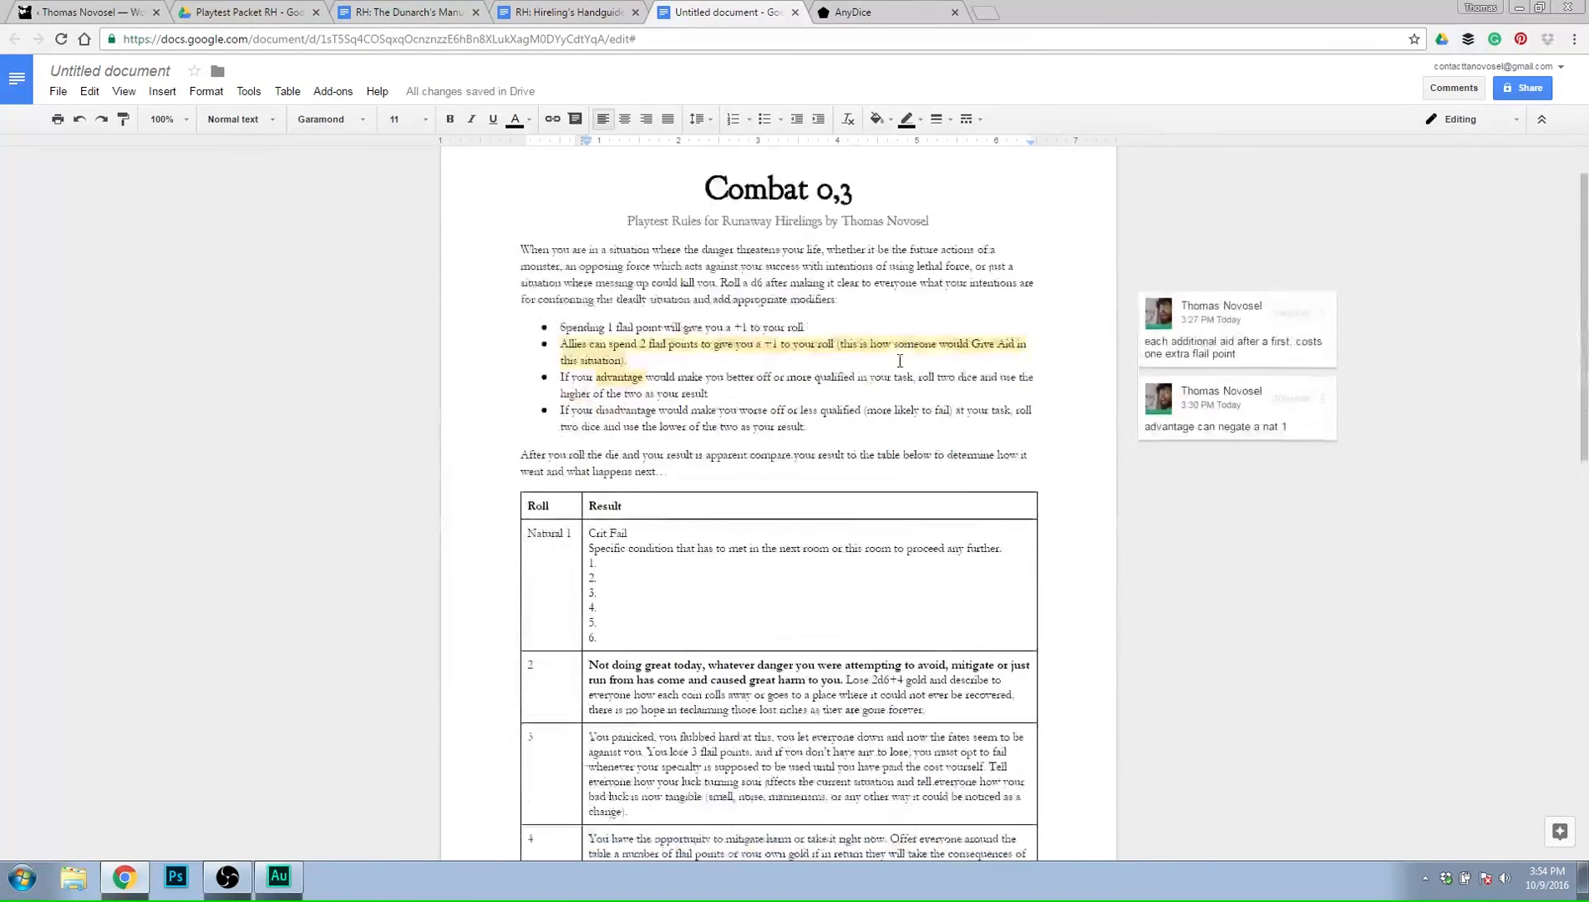
scroll(900, 361, down, 4)
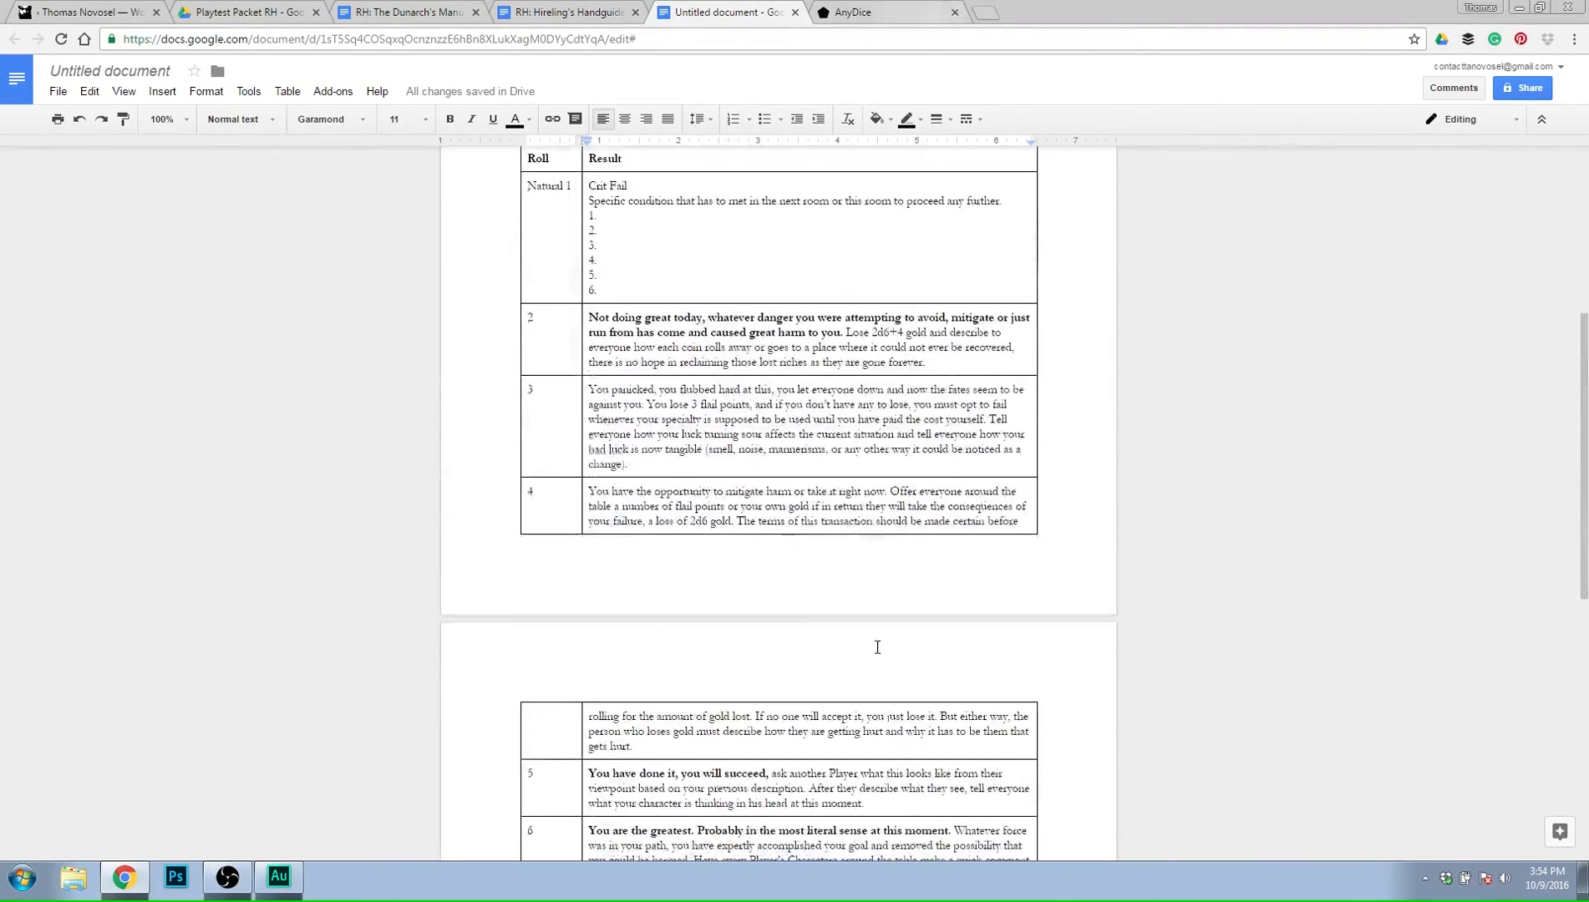
scroll(877, 648, up, 5)
scroll(727, 588, down, 9)
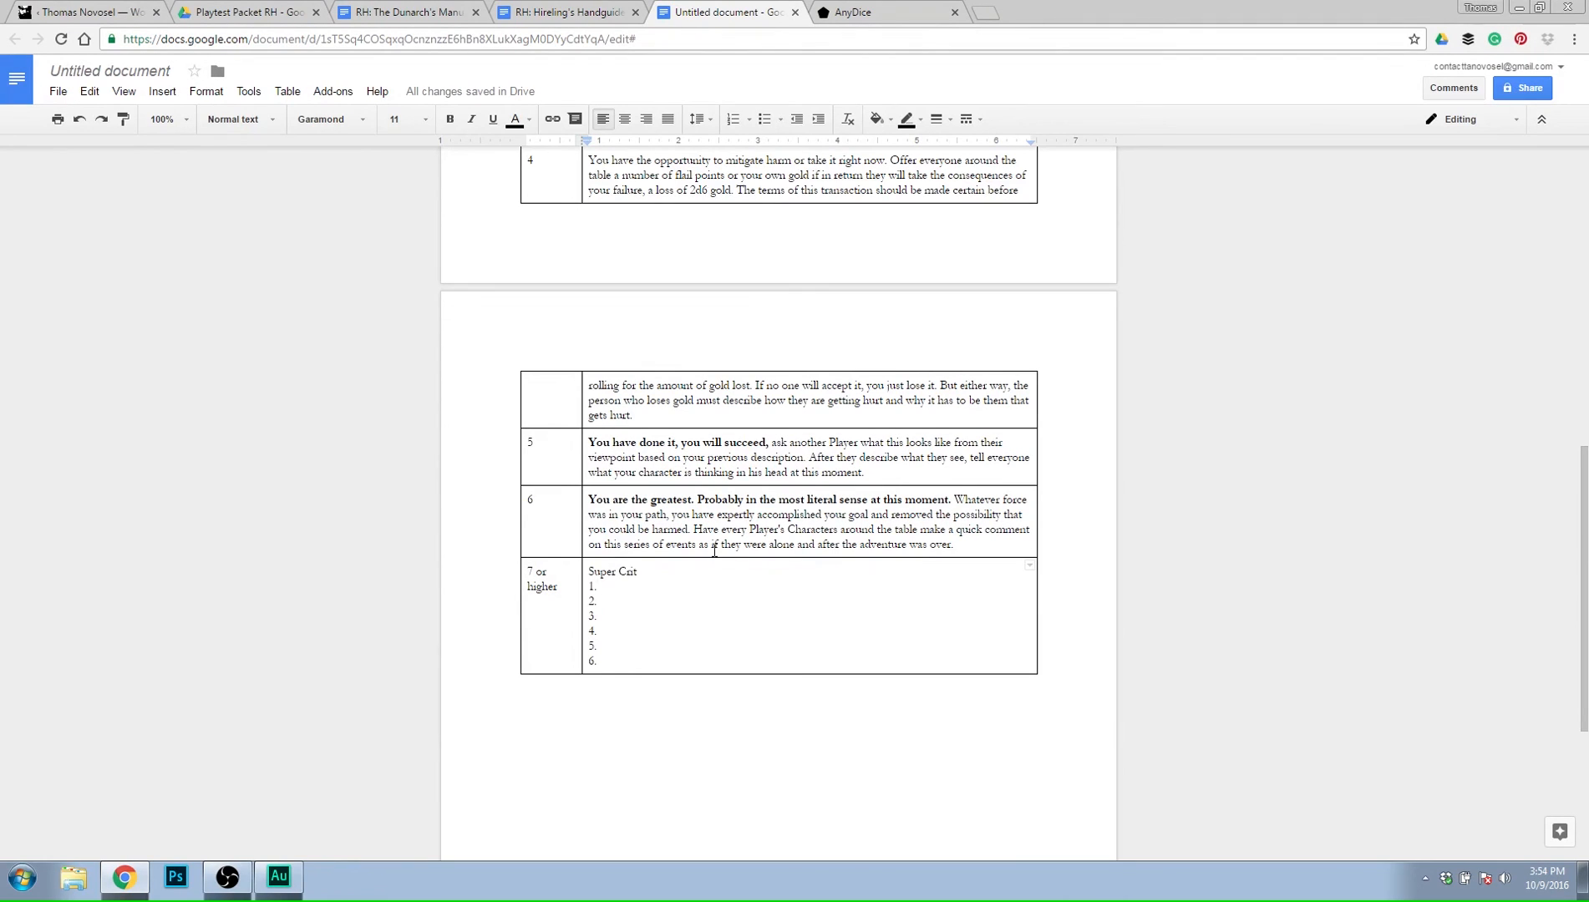
drag(689, 530, 589, 535)
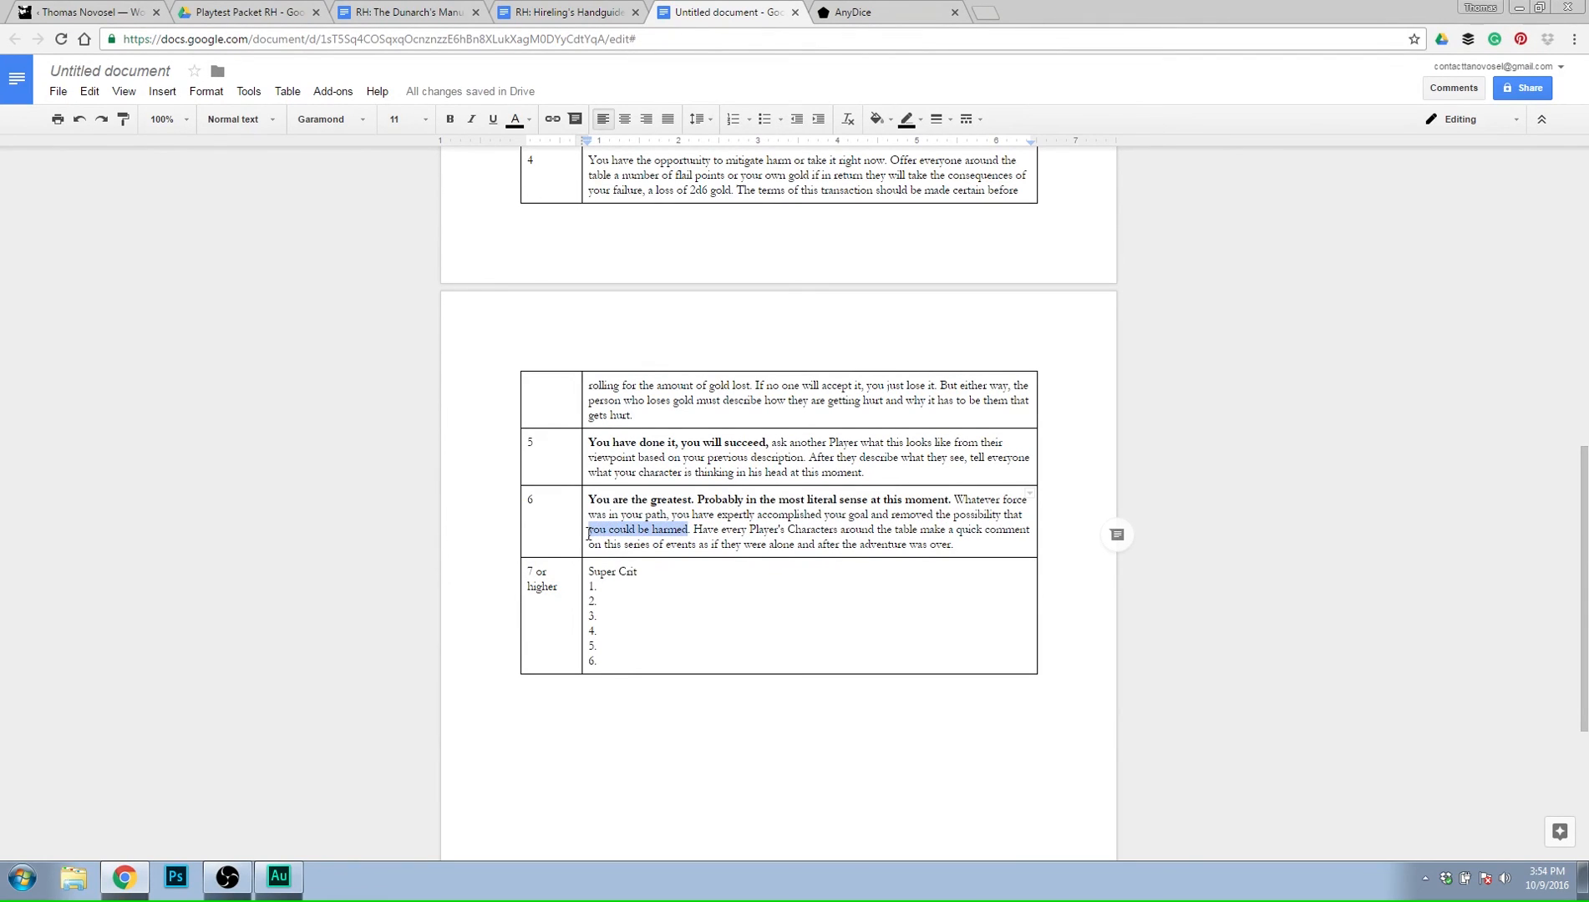
text(any)
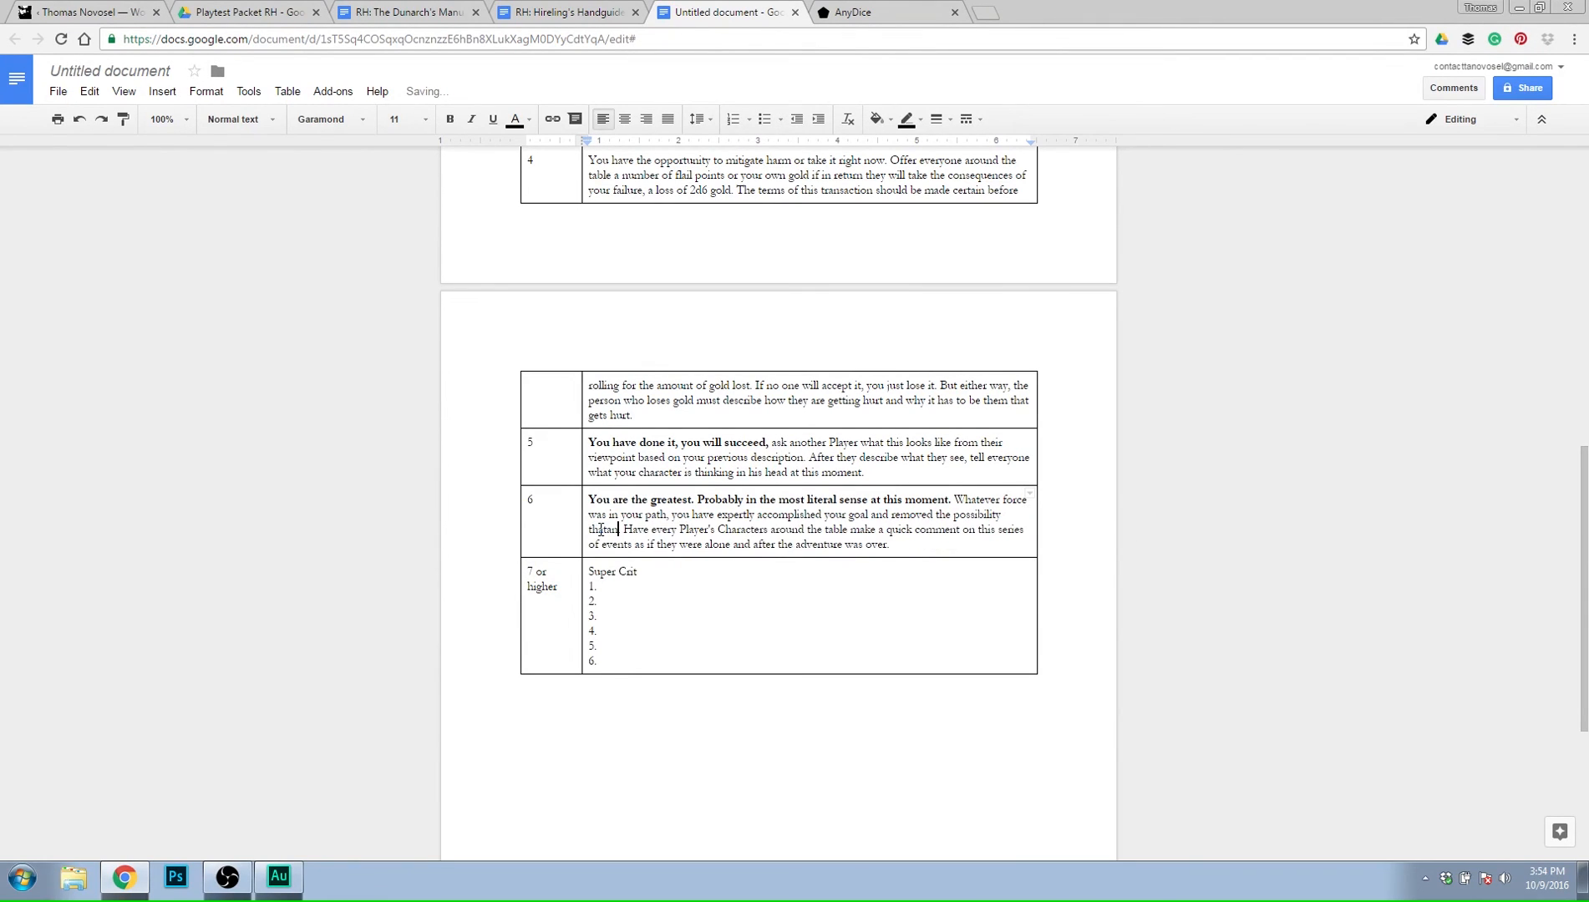
text(one could be )
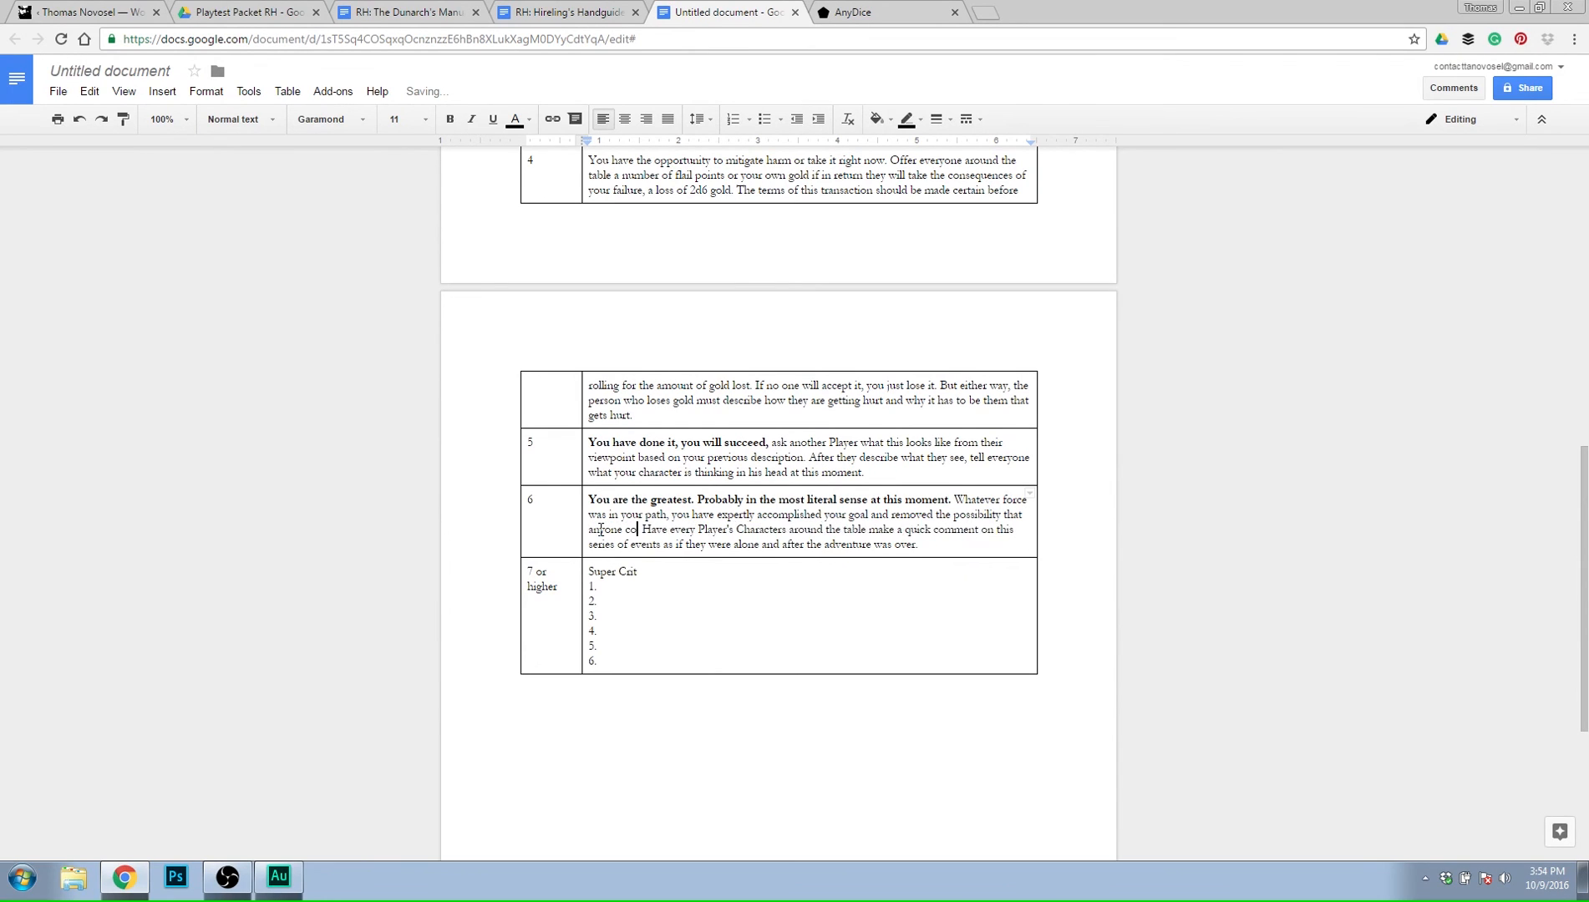
text(harmed)
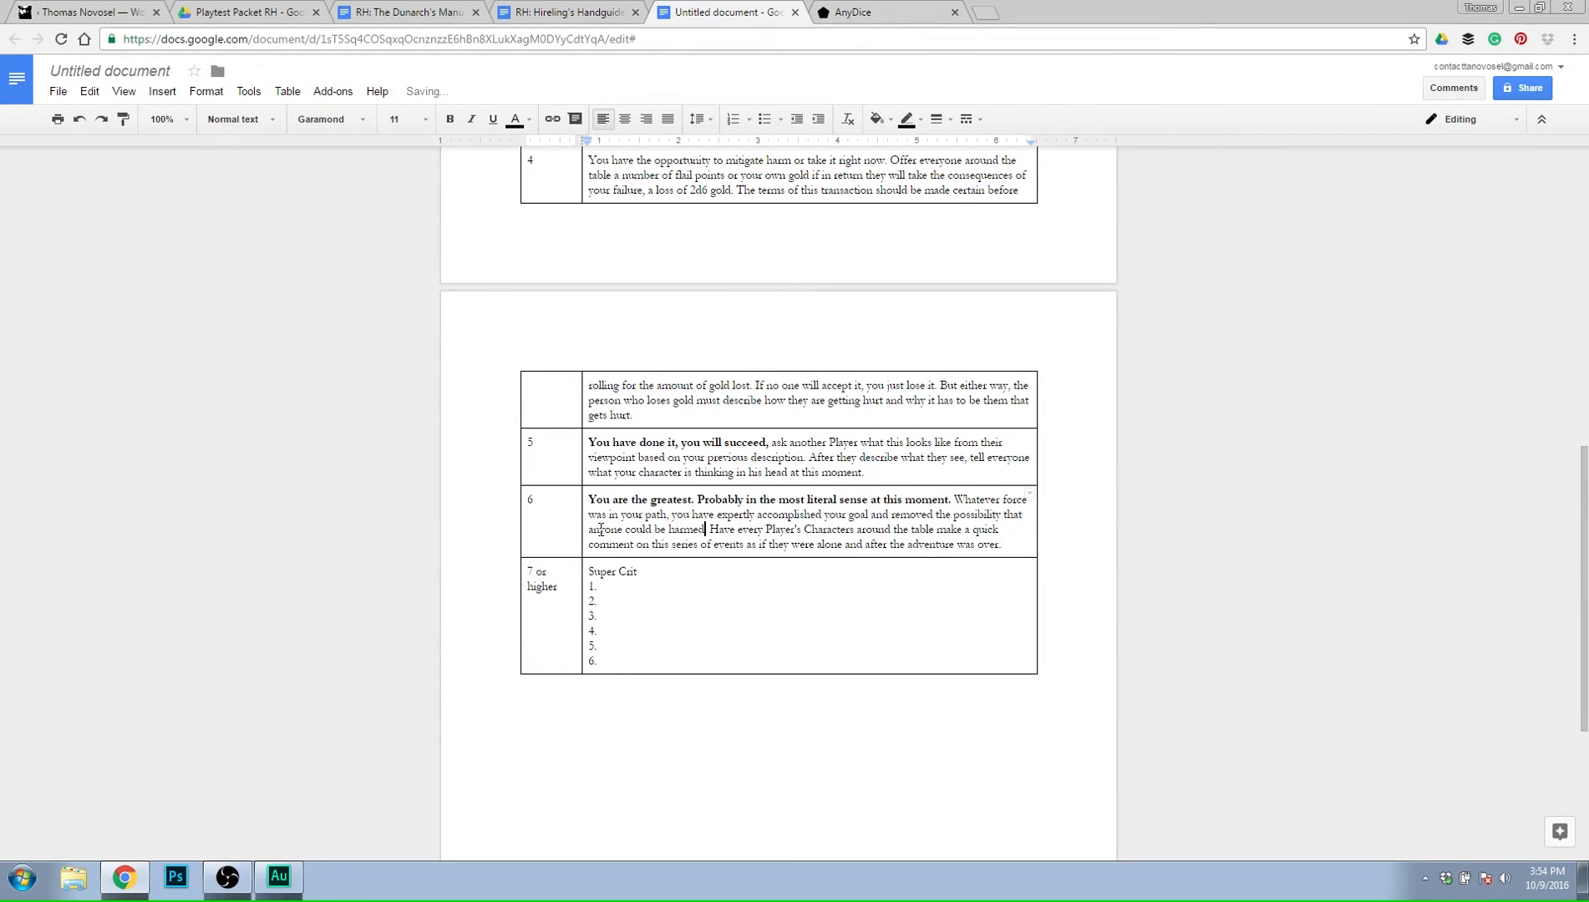
Extend the last sentence of the roll 6 result after "the adventure was over" with "and reminiscing".
key(Right)
key(Right)
key(Right)
key(Right)
key(Right)
key(Right)
key(Right)
key(Right)
key(Right)
key(Right)
key(Right)
key(Right)
key(Right)
key(Right)
key(Right)
key(BackSpace)
text(s)
key(Right)
key(Right)
key(Right)
key(Right)
key(Right)
key(Right)
key(Right)
key(Right)
key(Right)
key(Right)
key(Right)
key(Right)
key(Right)
key(Right)
key(Right)
key(Right)
key(BackSpace)
text(and rem)
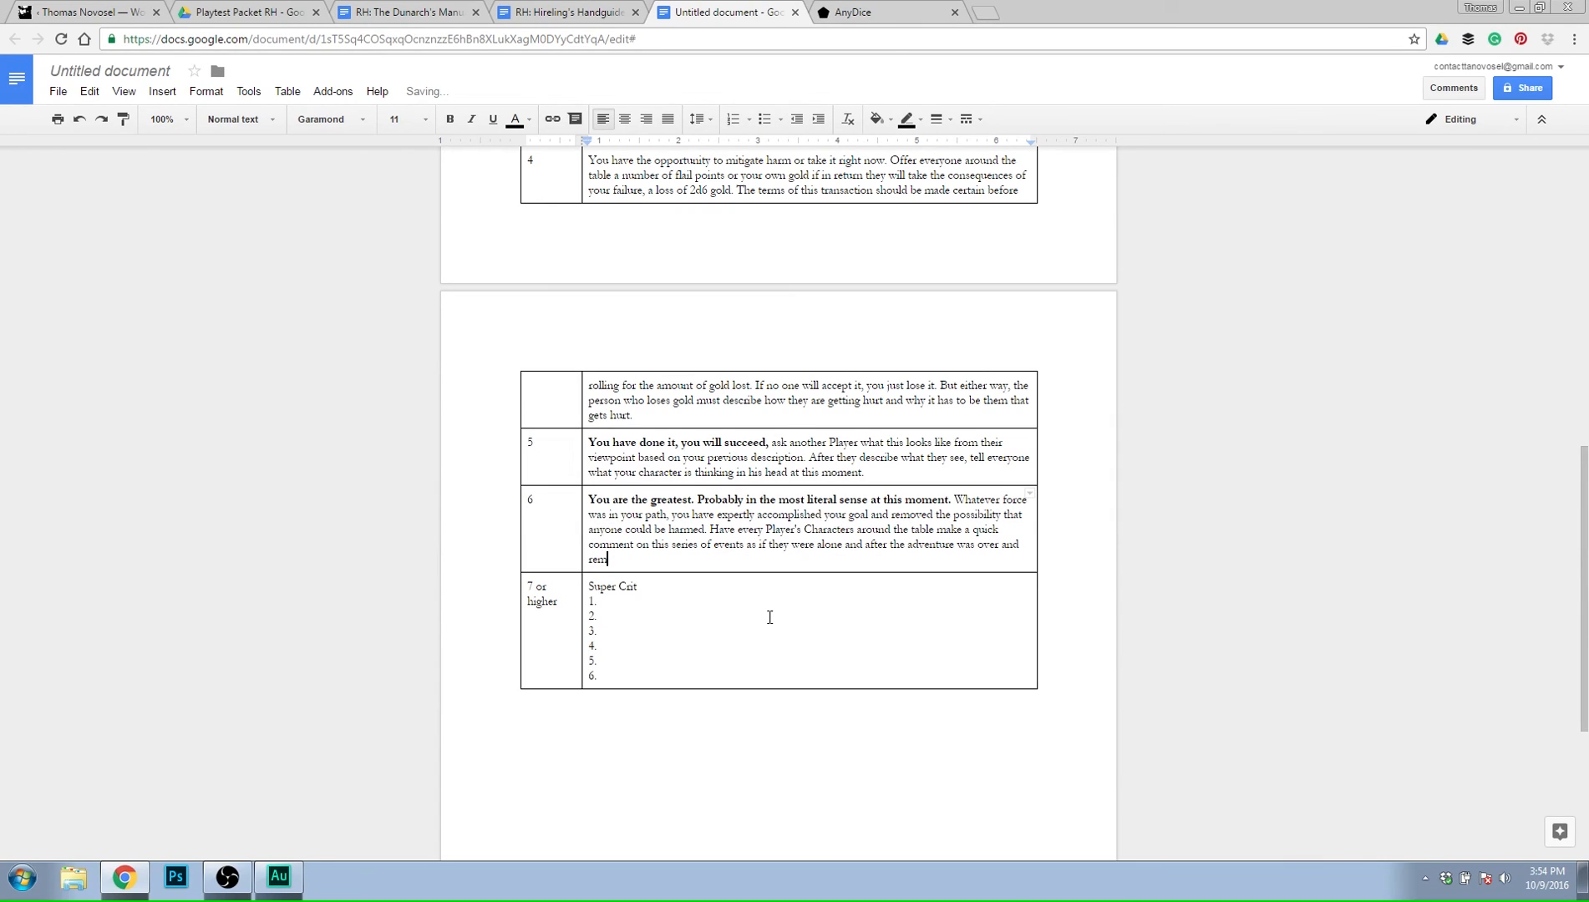
text(iniscing )
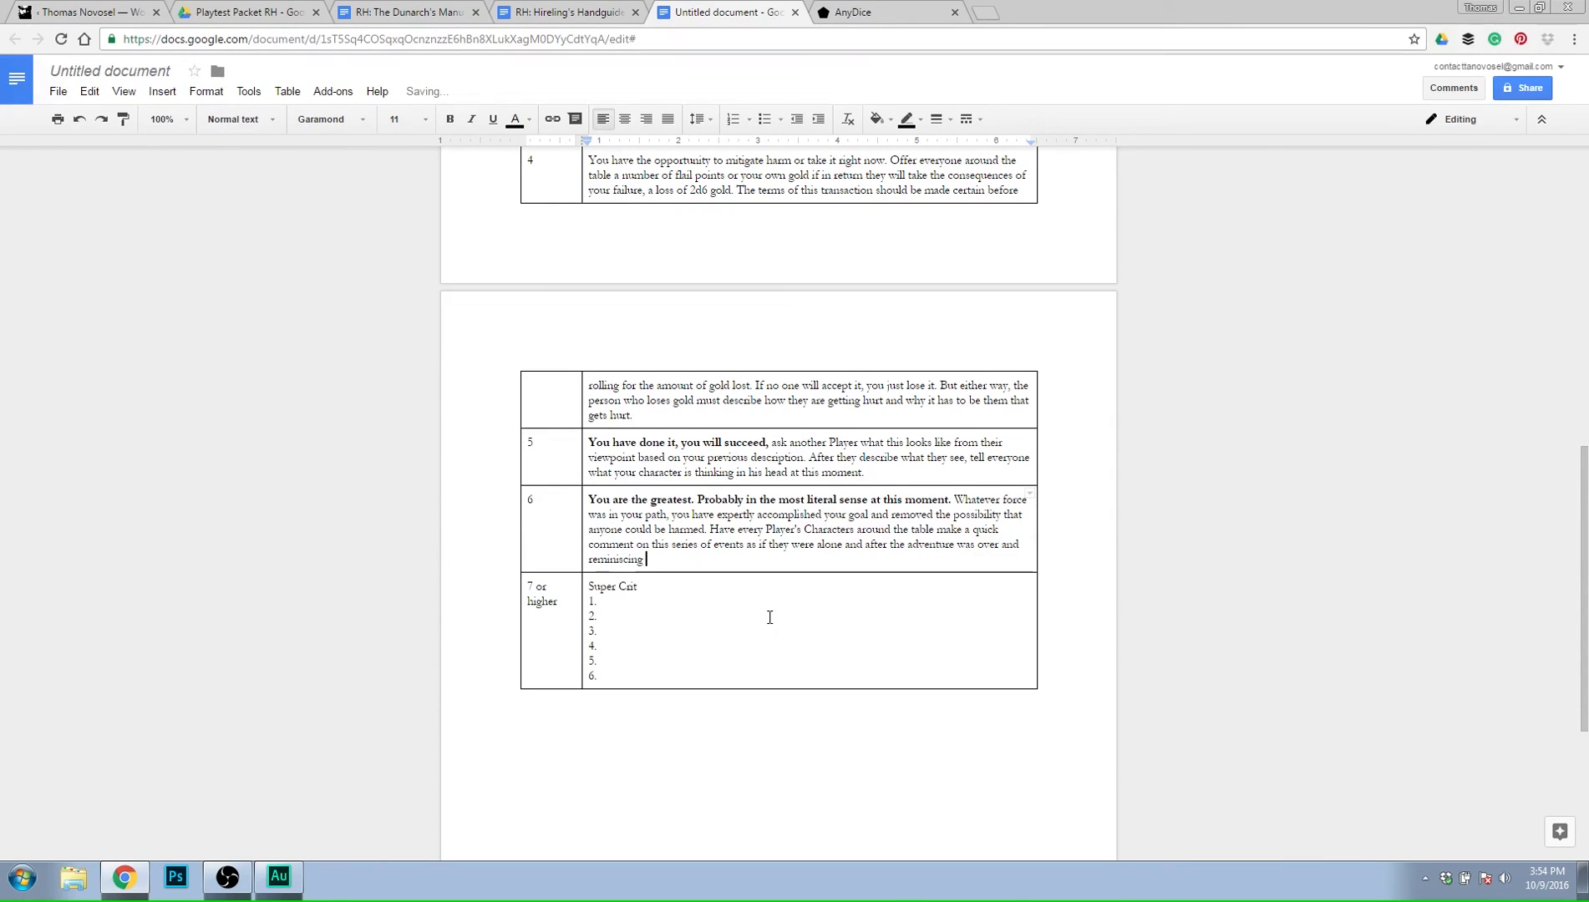
text(on what )
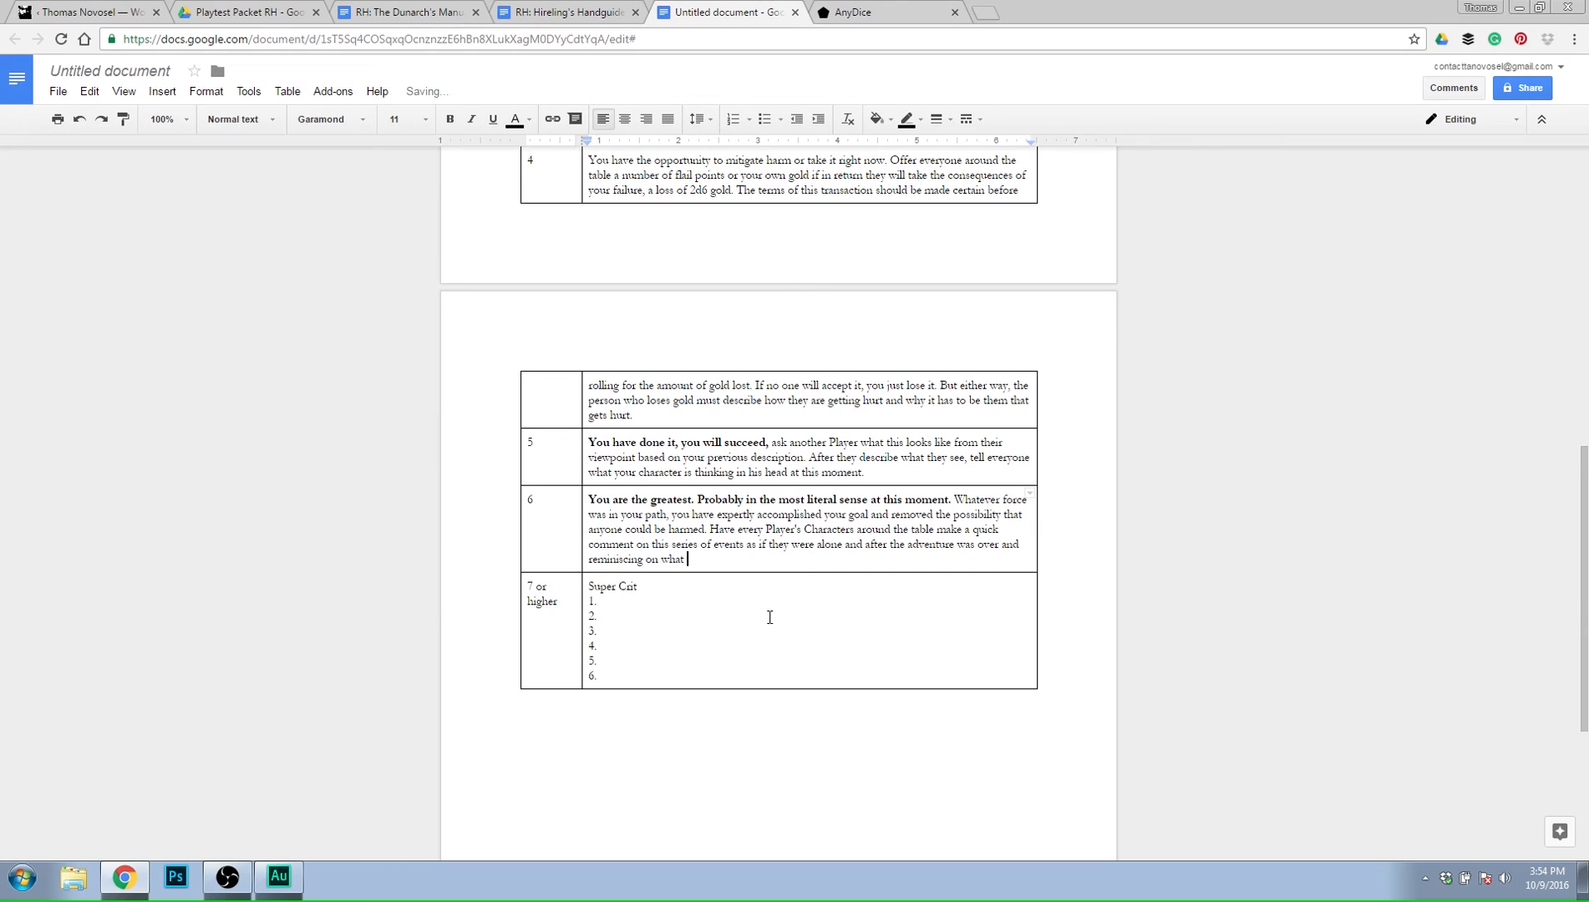
text(happenned right)
Finish the last sentence of the roll 6 result with "on what happened".
key(BackSpace)
key(BackSpace)
key(BackSpace)
key(BackSpace)
key(BackSpace)
key(BackSpace)
click(745, 642)
right_click(710, 561)
click(756, 180)
Review the Combat 0,3 draft from its modifiers to the result table, glancing at the other open reference pages.
scroll(672, 640, up, 10)
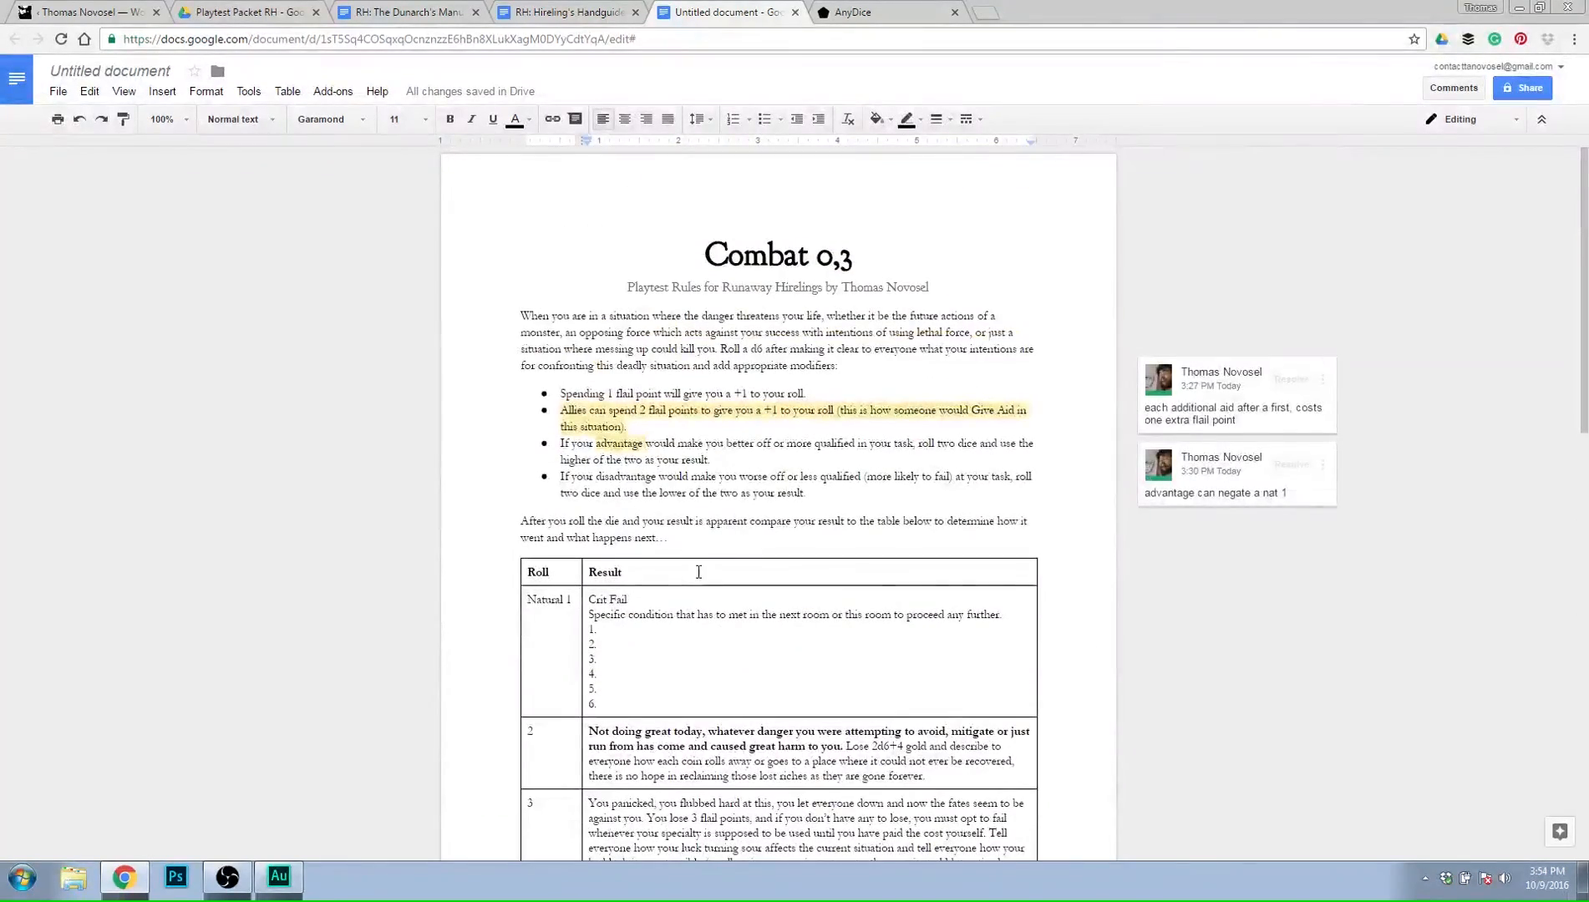
scroll(699, 568, down, 10)
scroll(790, 587, up, 10)
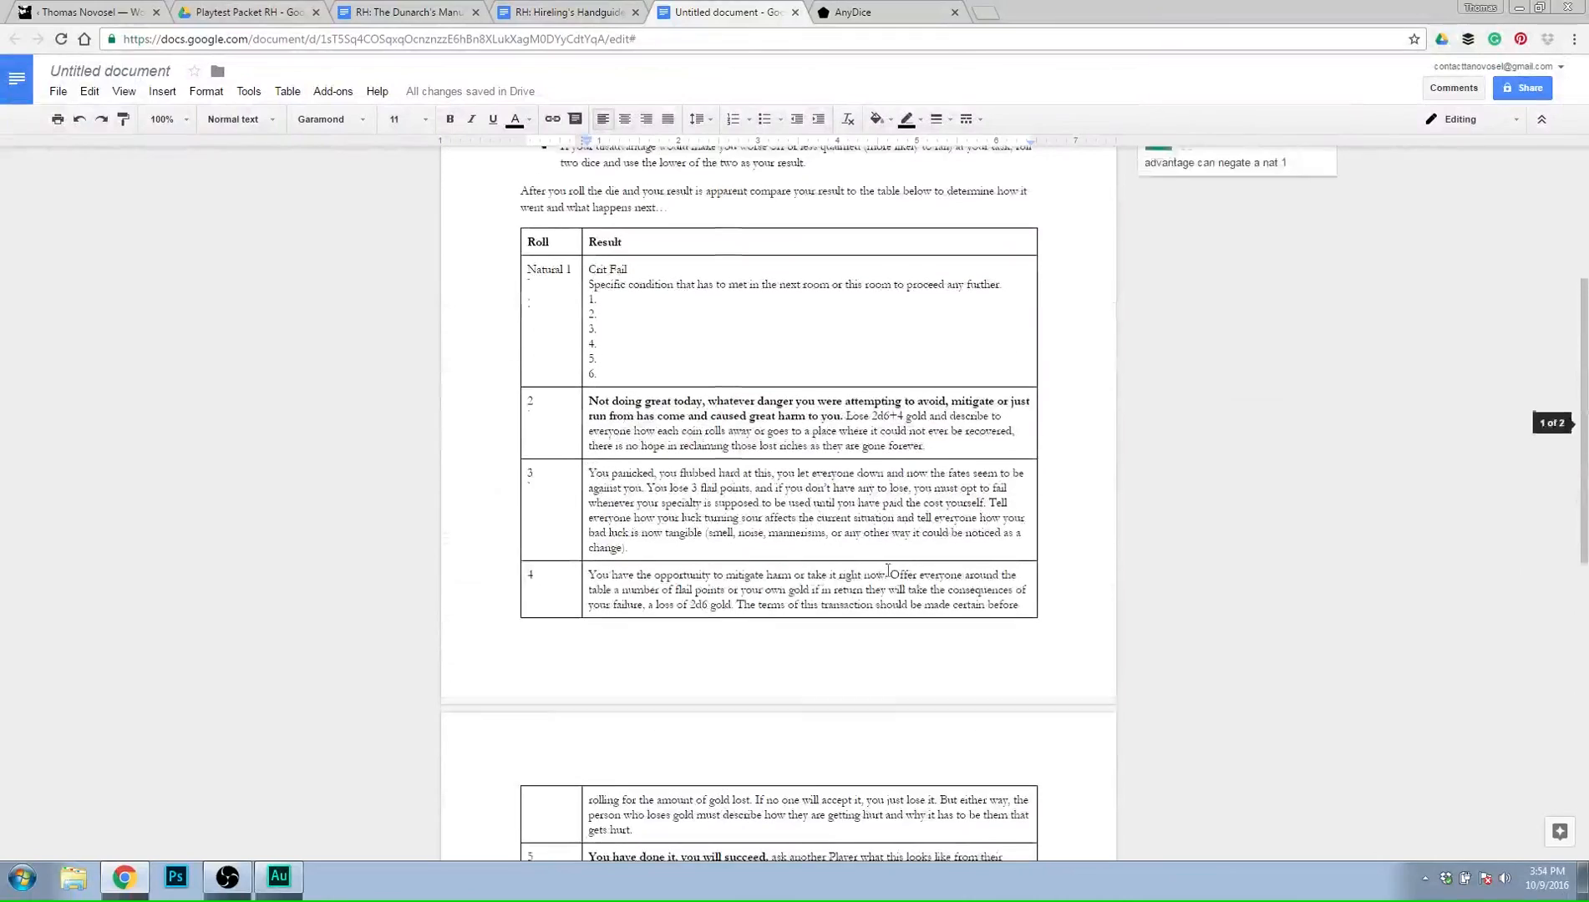
click(841, 368)
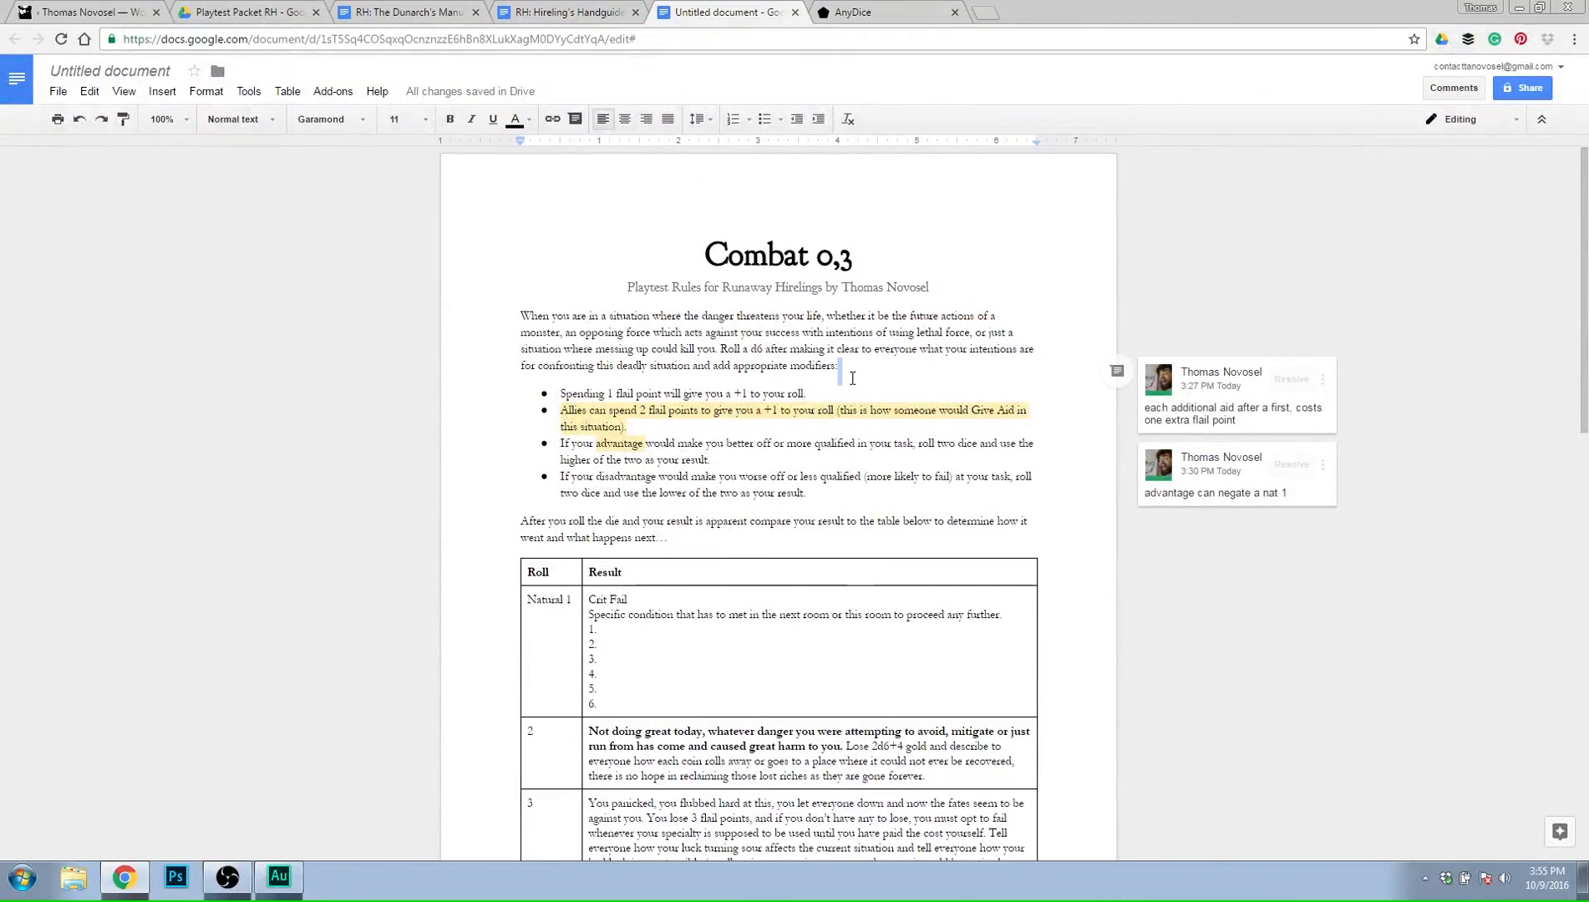
click(893, 10)
click(752, 10)
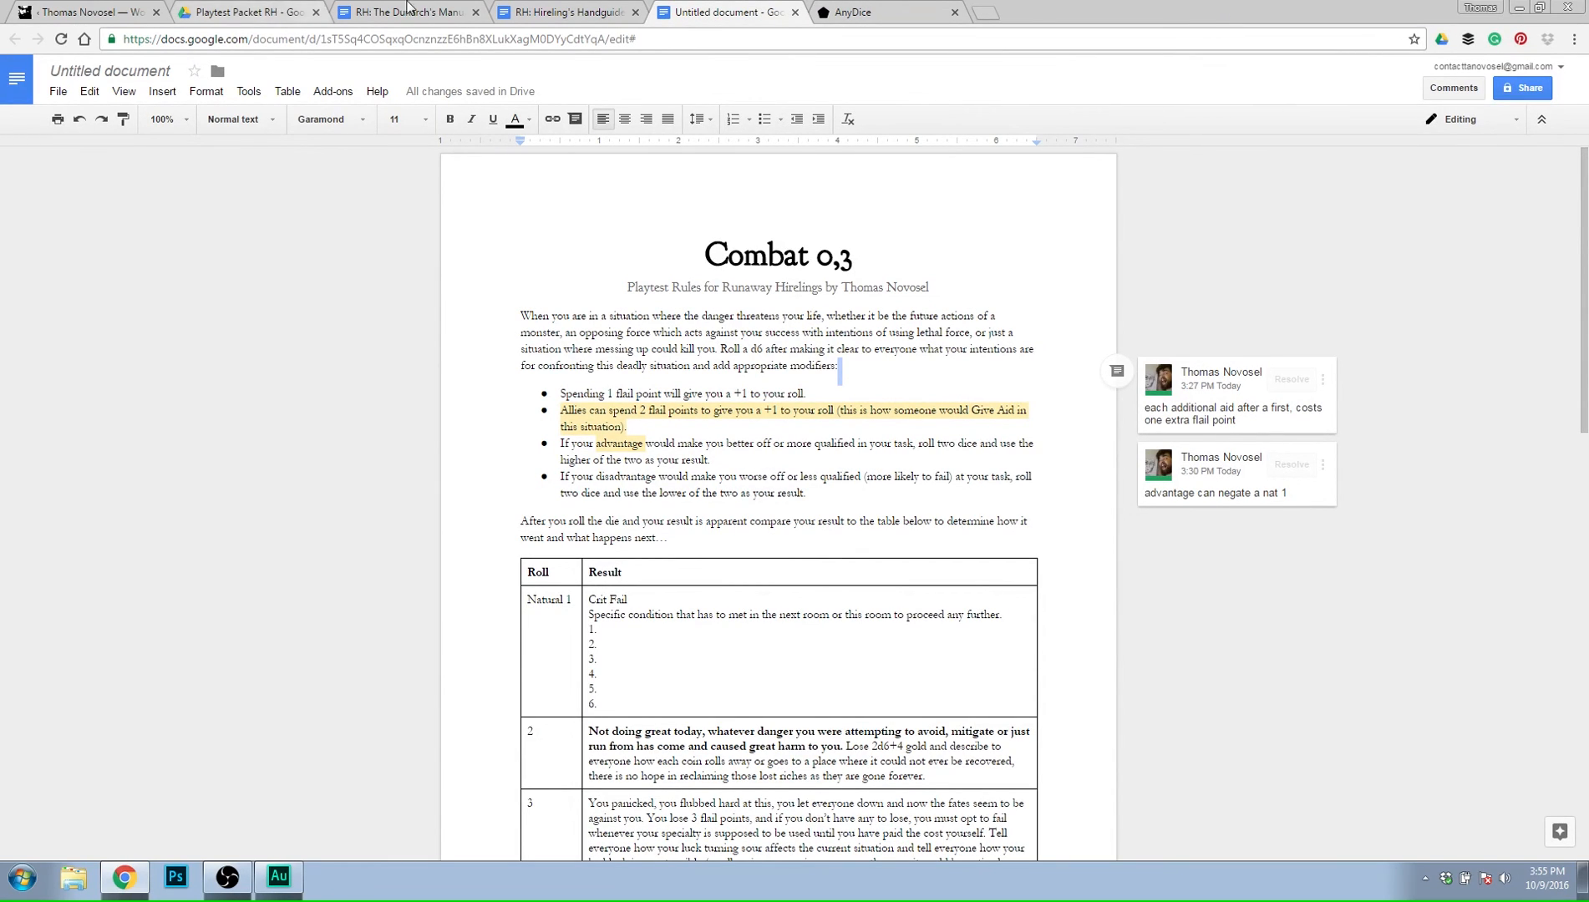
click(560, 10)
click(455, 10)
click(748, 10)
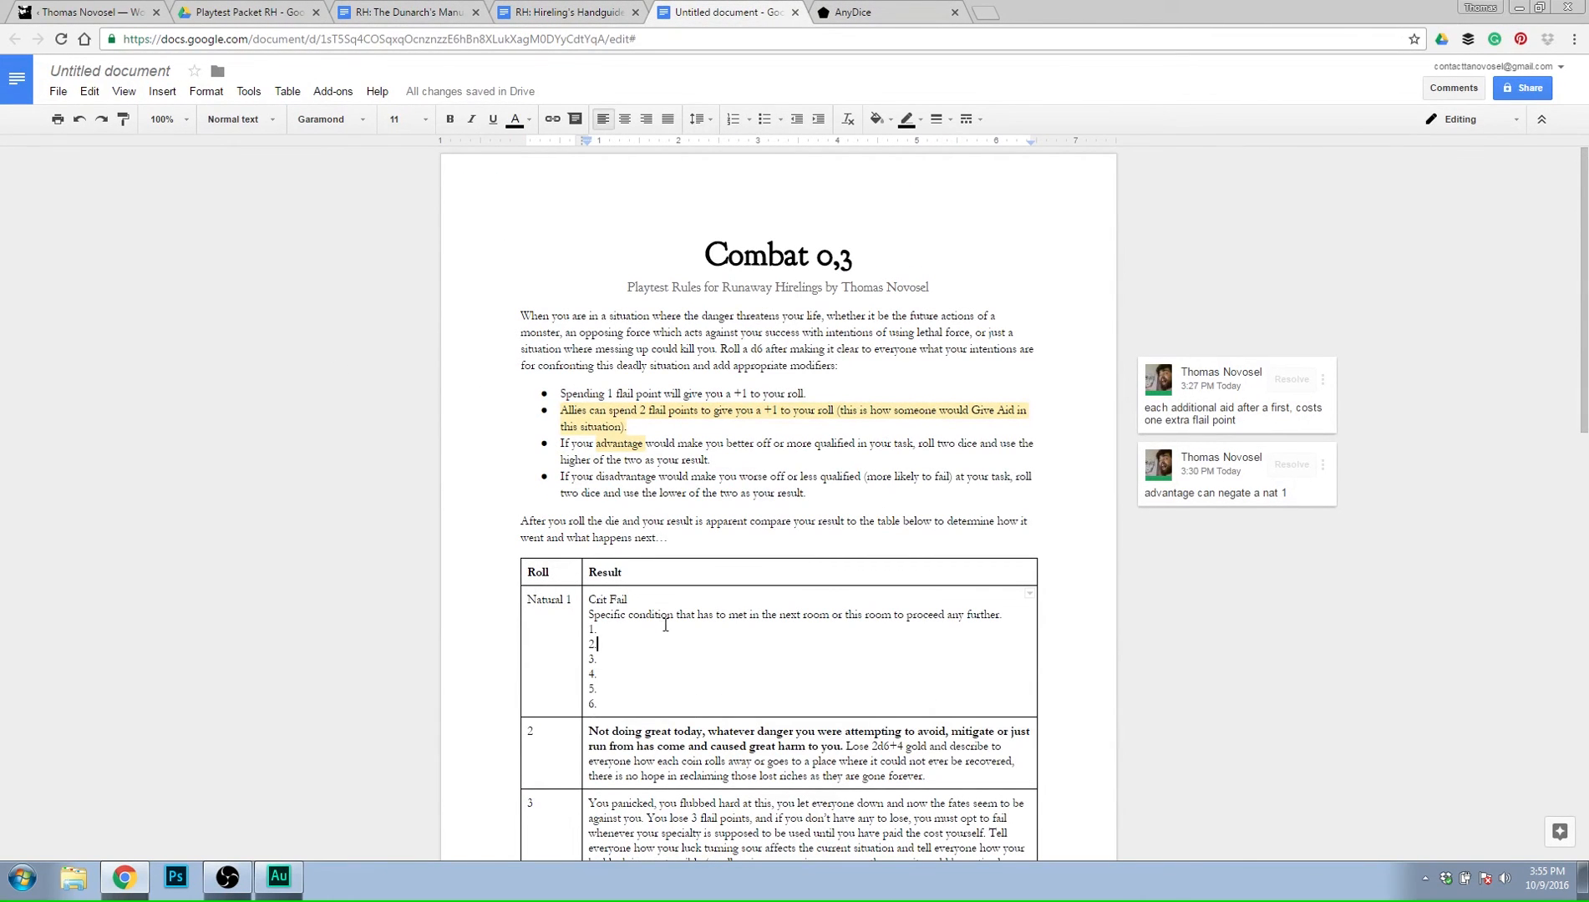
click(753, 537)
Look through the Hireling's Handguide (0,2), covering its character entries and the rules on using a specialty.
click(535, 12)
scroll(627, 610, down, 20)
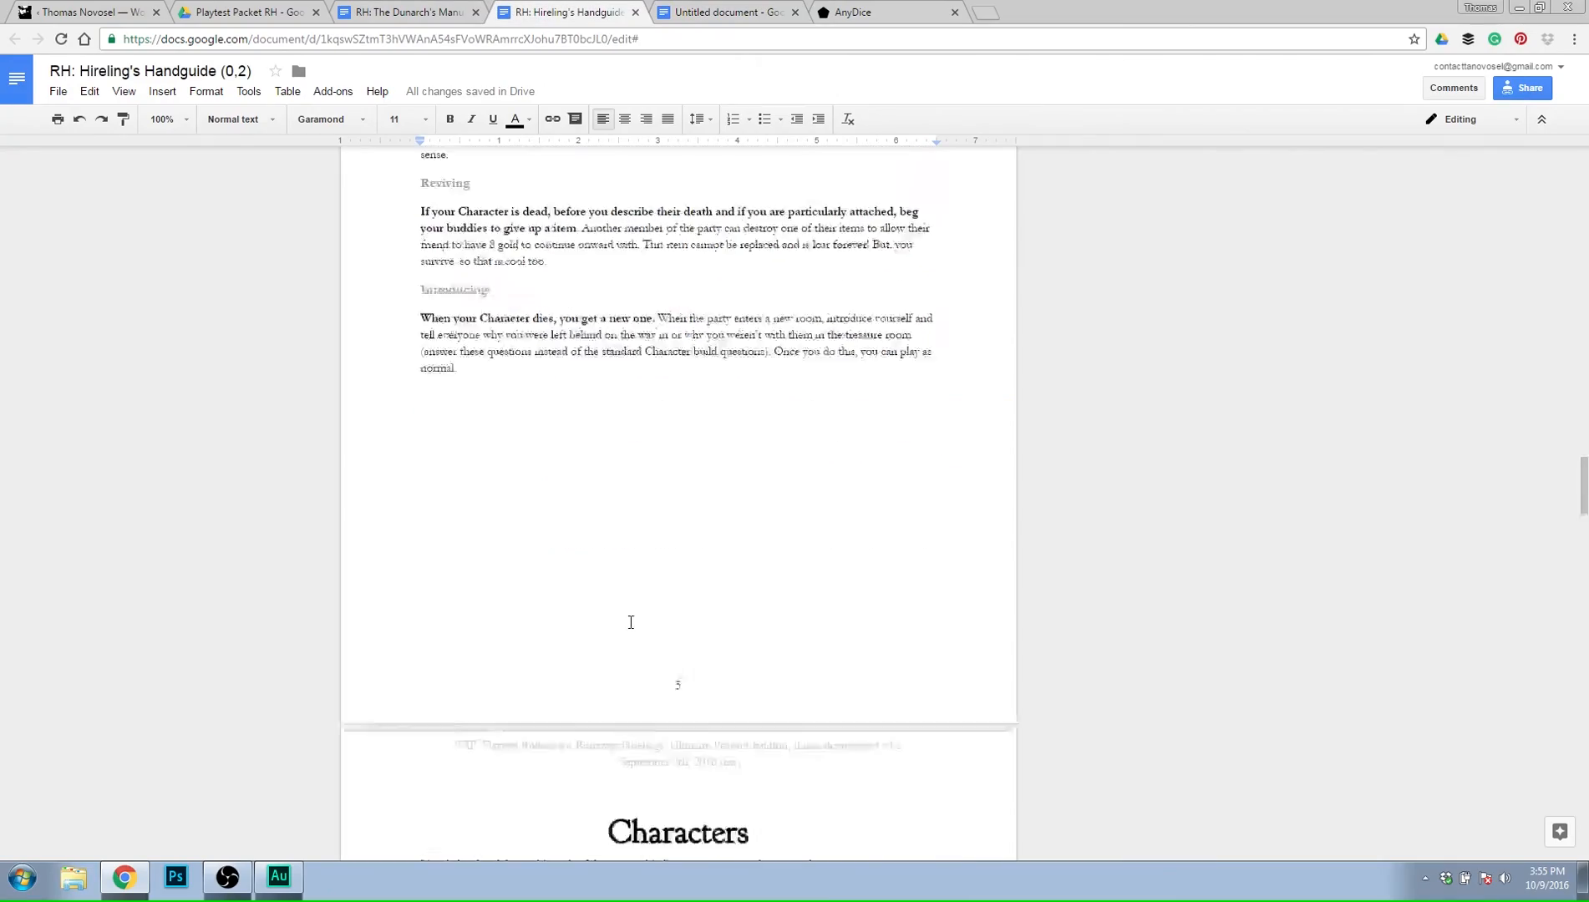
scroll(621, 601, down, 20)
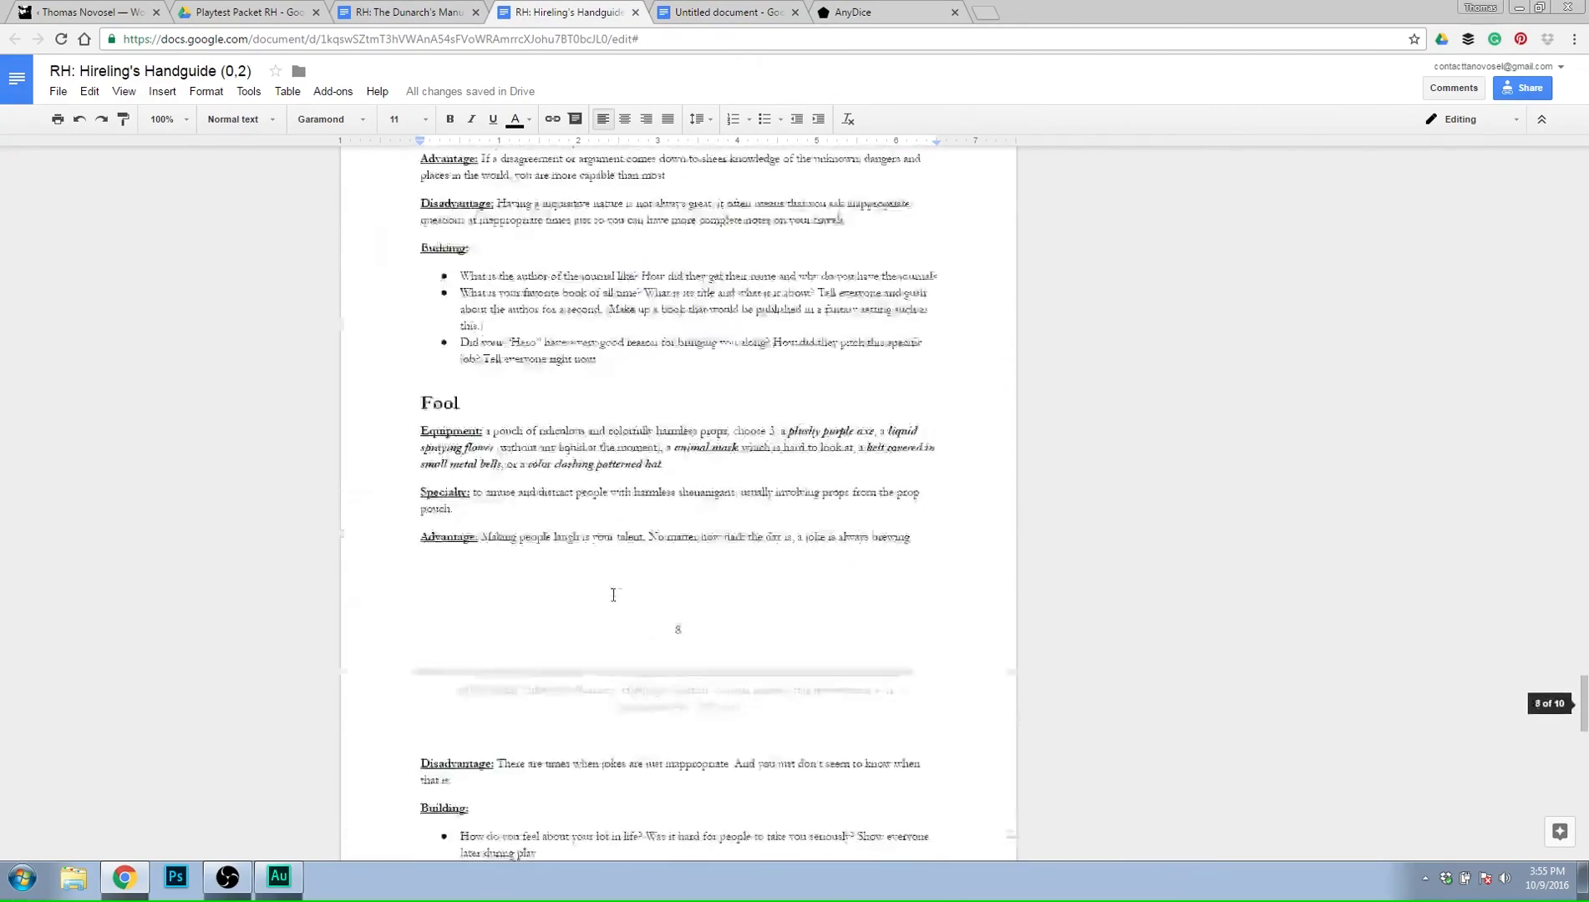
scroll(608, 599, up, 20)
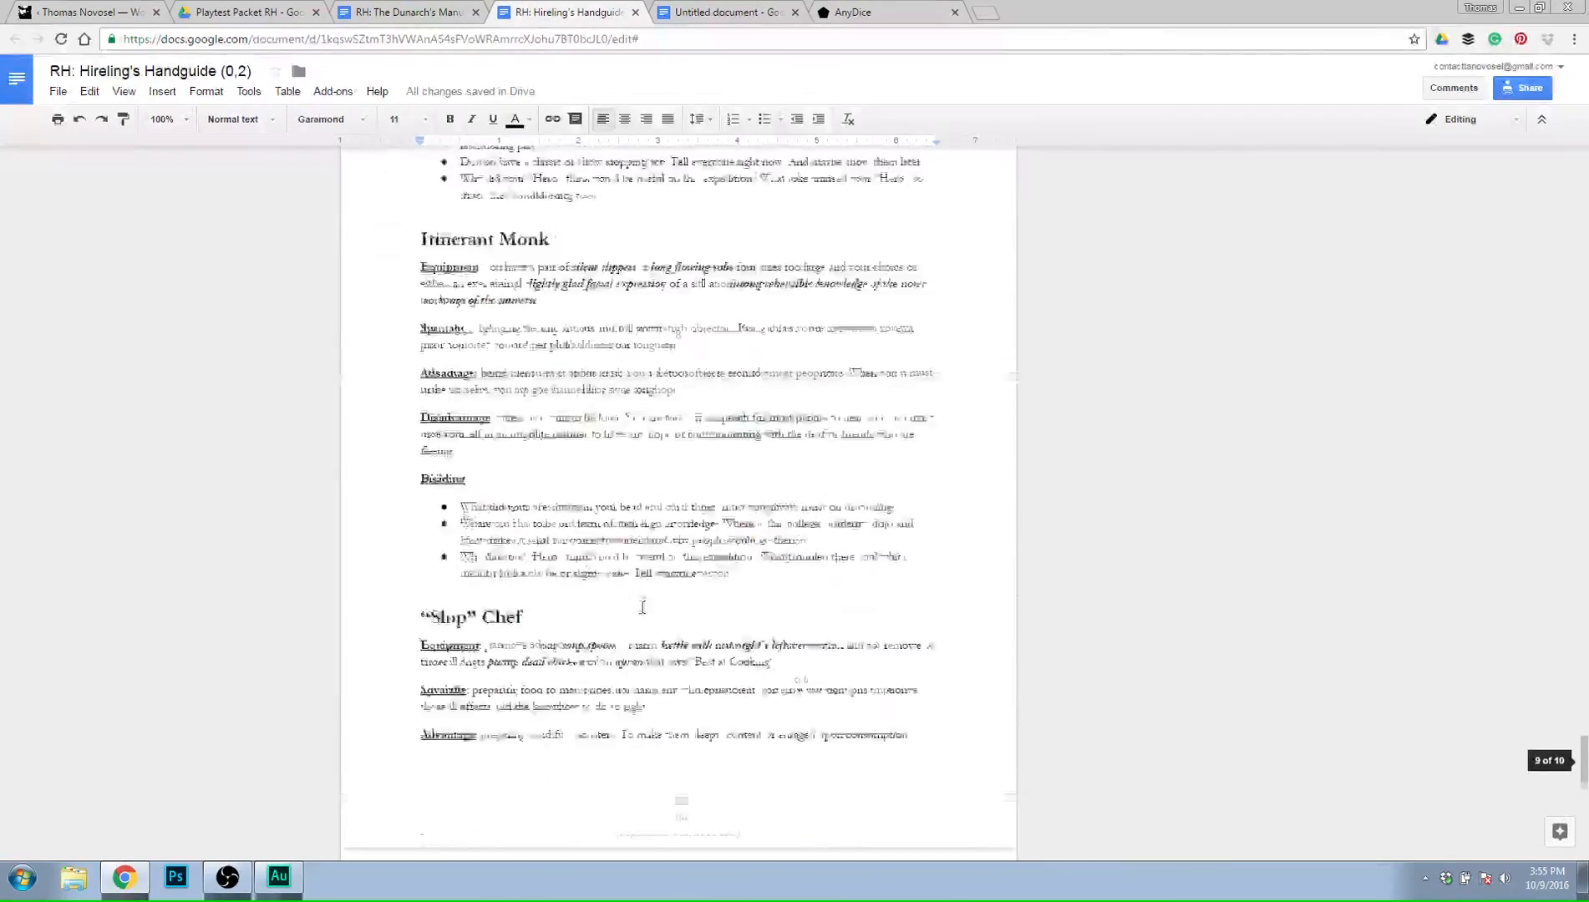
scroll(708, 573, down, 20)
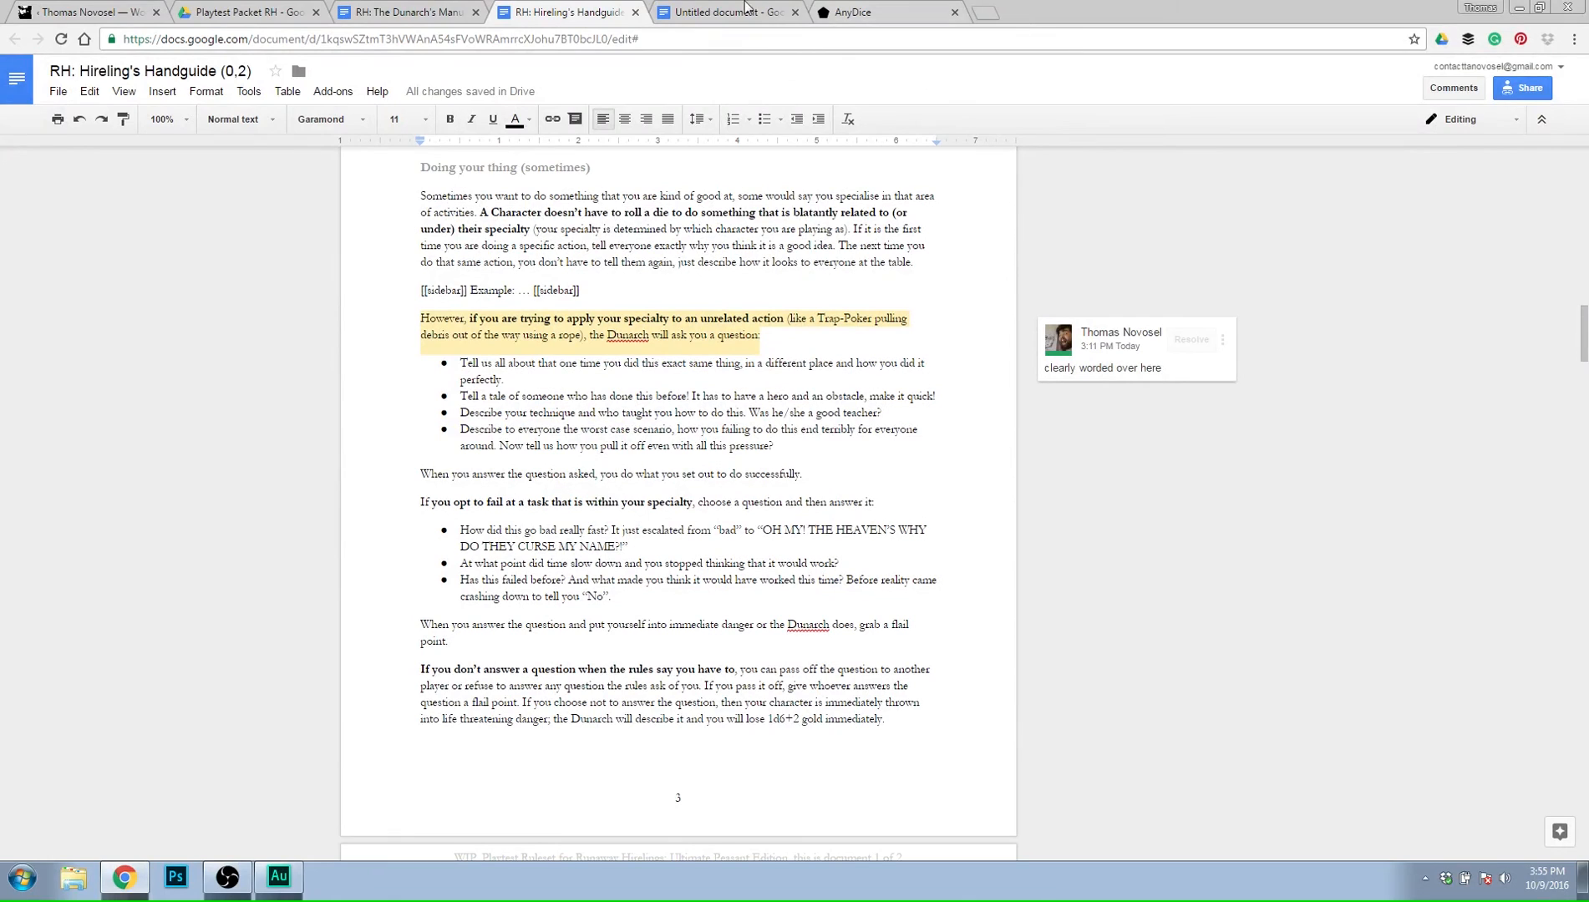
Create a new Google Docs document in the Test Rules folder of Runaway Hirelings: Ultimate Peasant Edition.
click(219, 10)
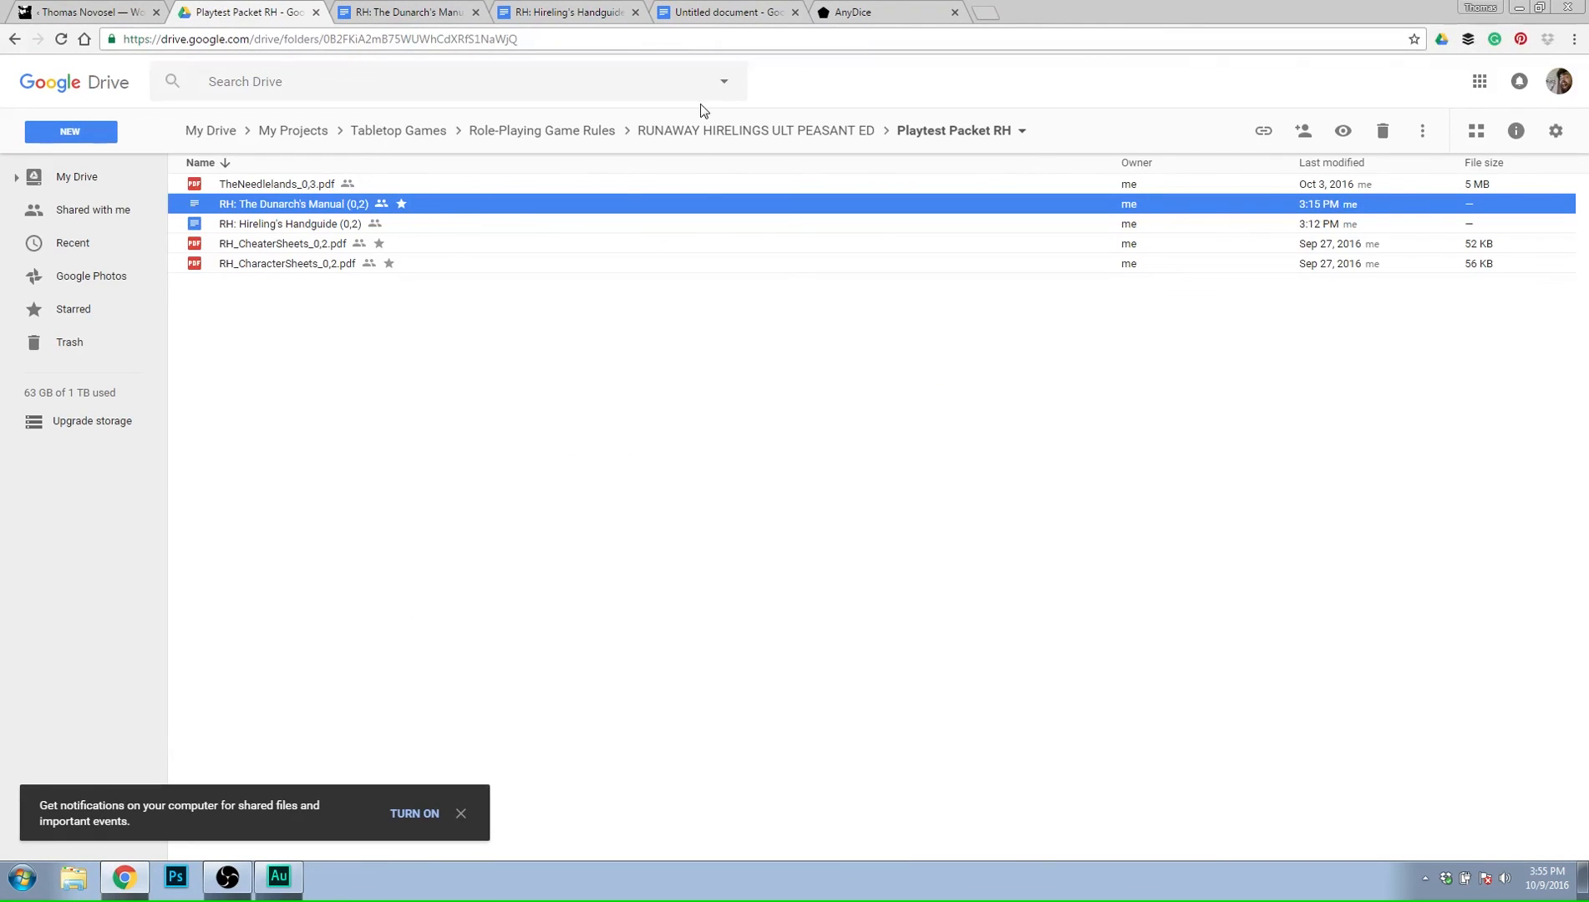
click(688, 132)
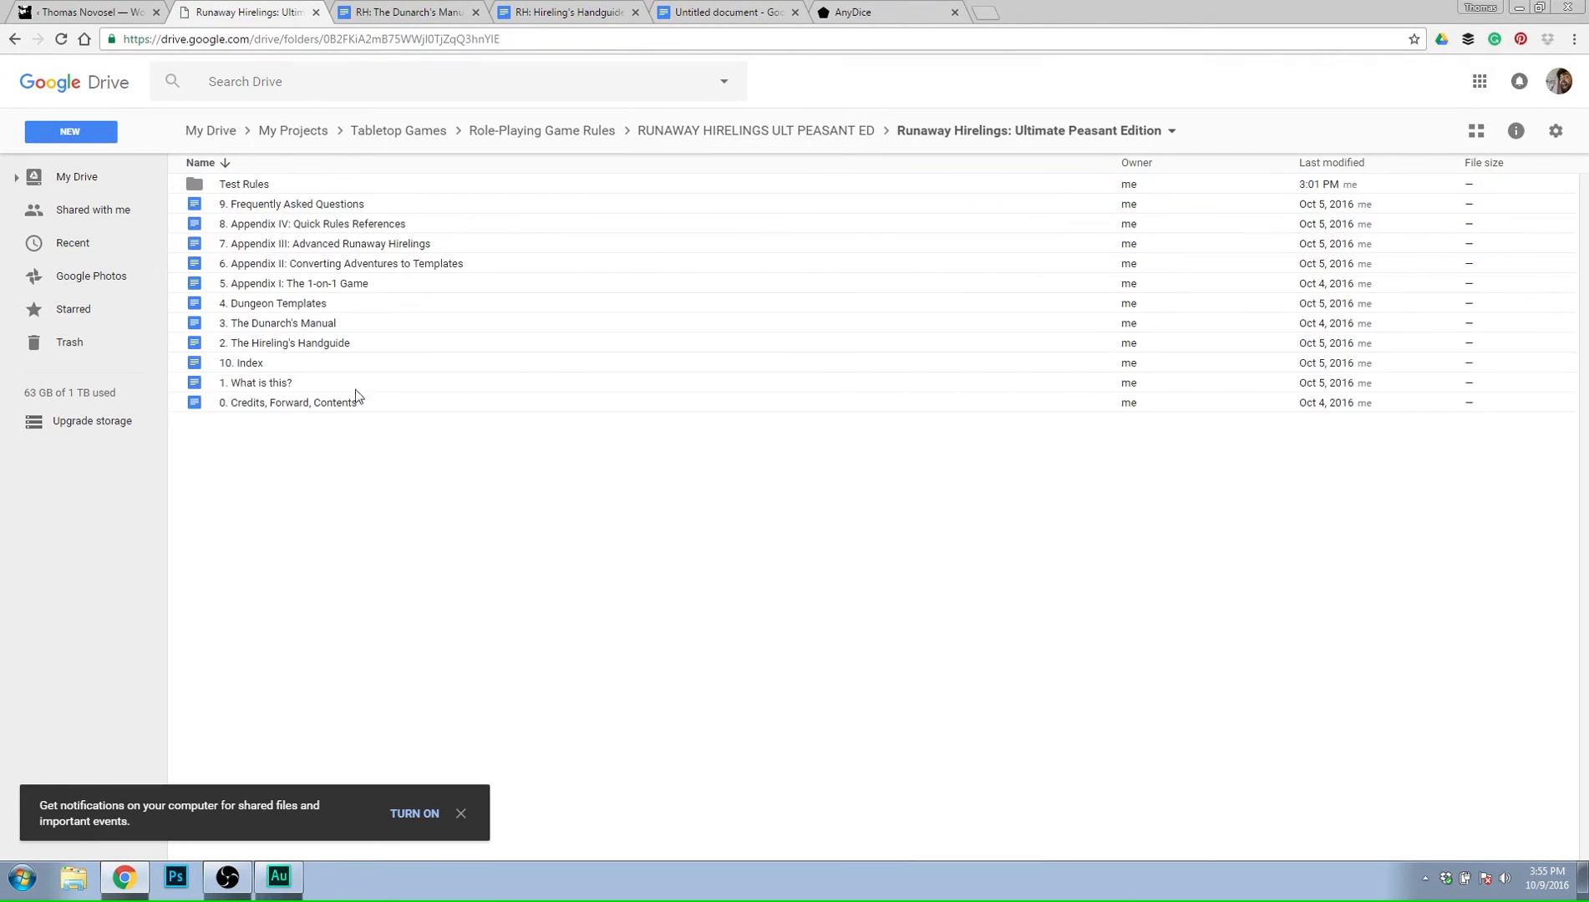
double_click(252, 186)
right_click(511, 441)
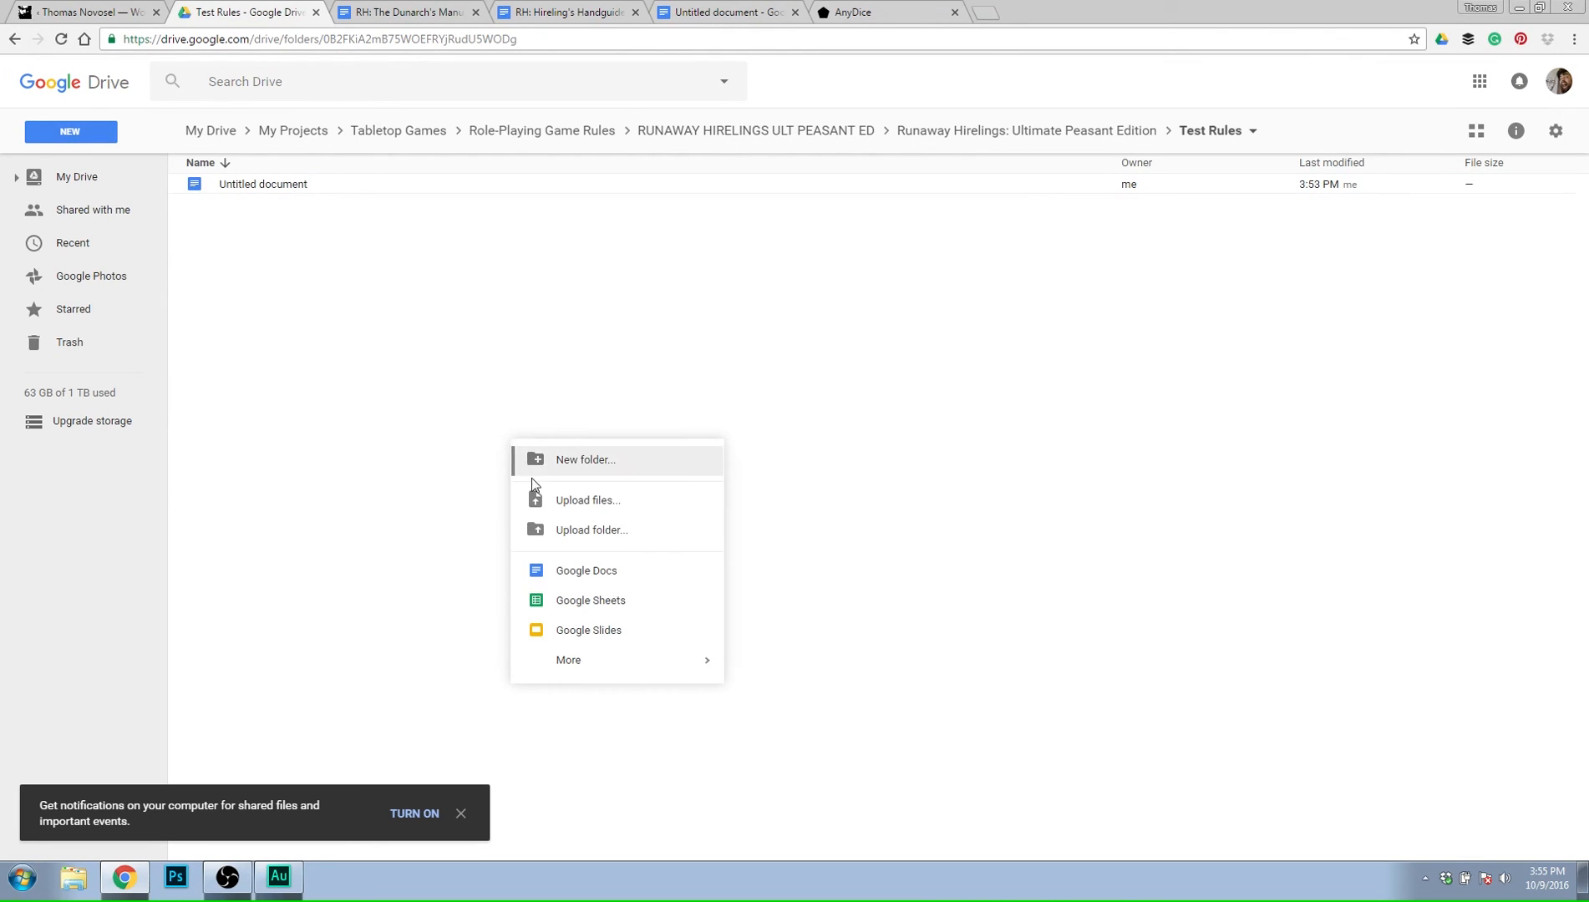
click(586, 569)
Name the untitled combat rules document "Combat 0,3".
click(887, 15)
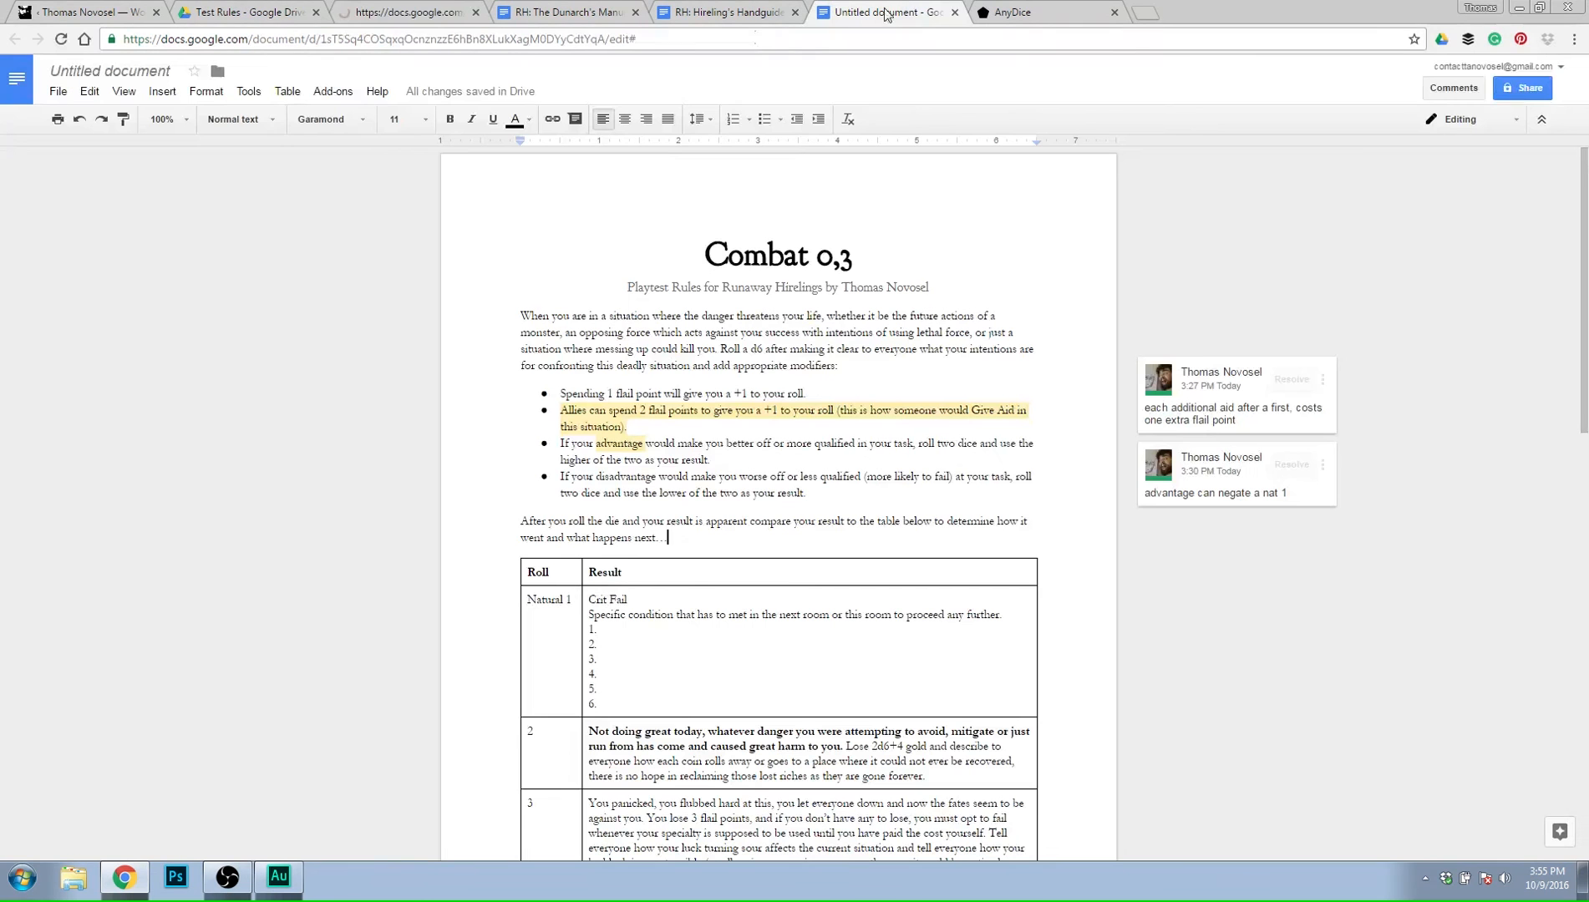
click(131, 72)
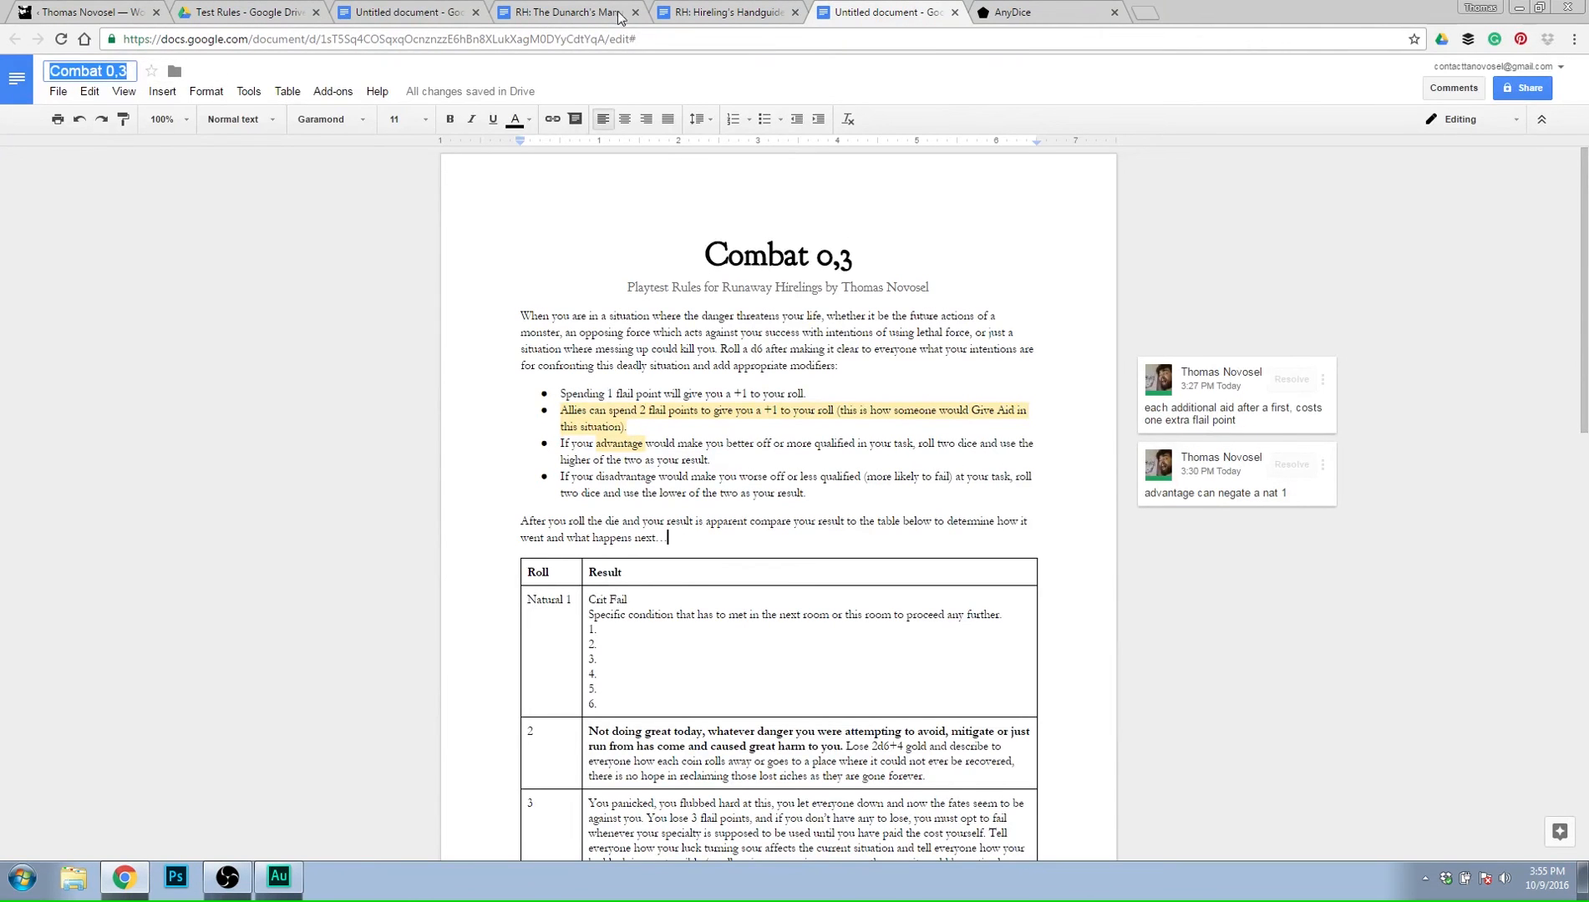
click(307, 411)
Name the new blank document "Changes and Notes".
click(401, 13)
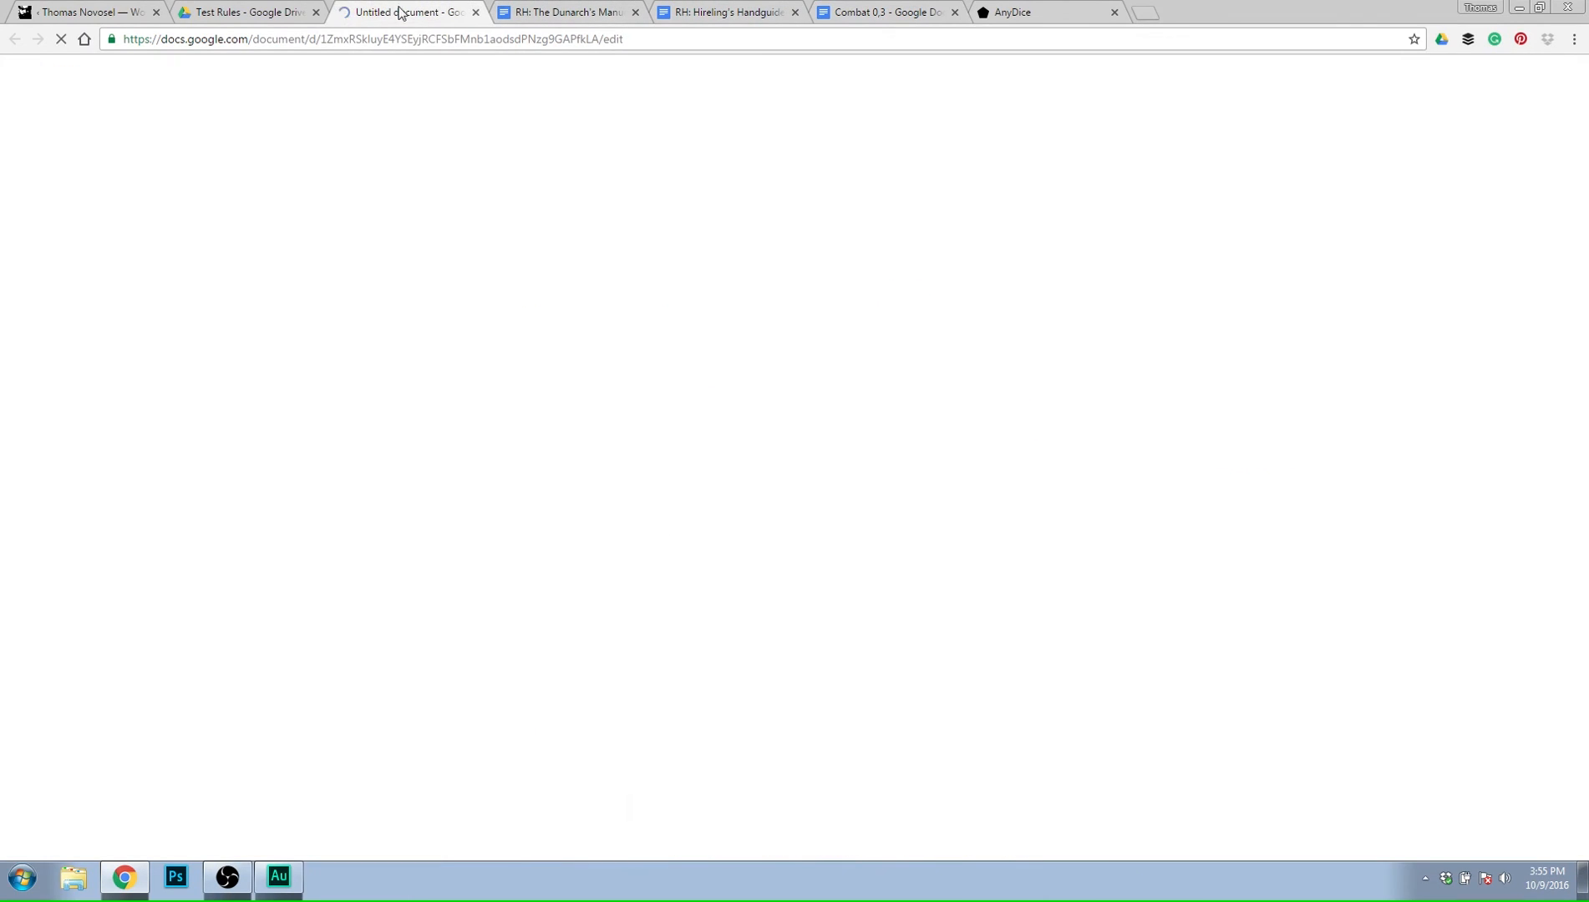
click(113, 72)
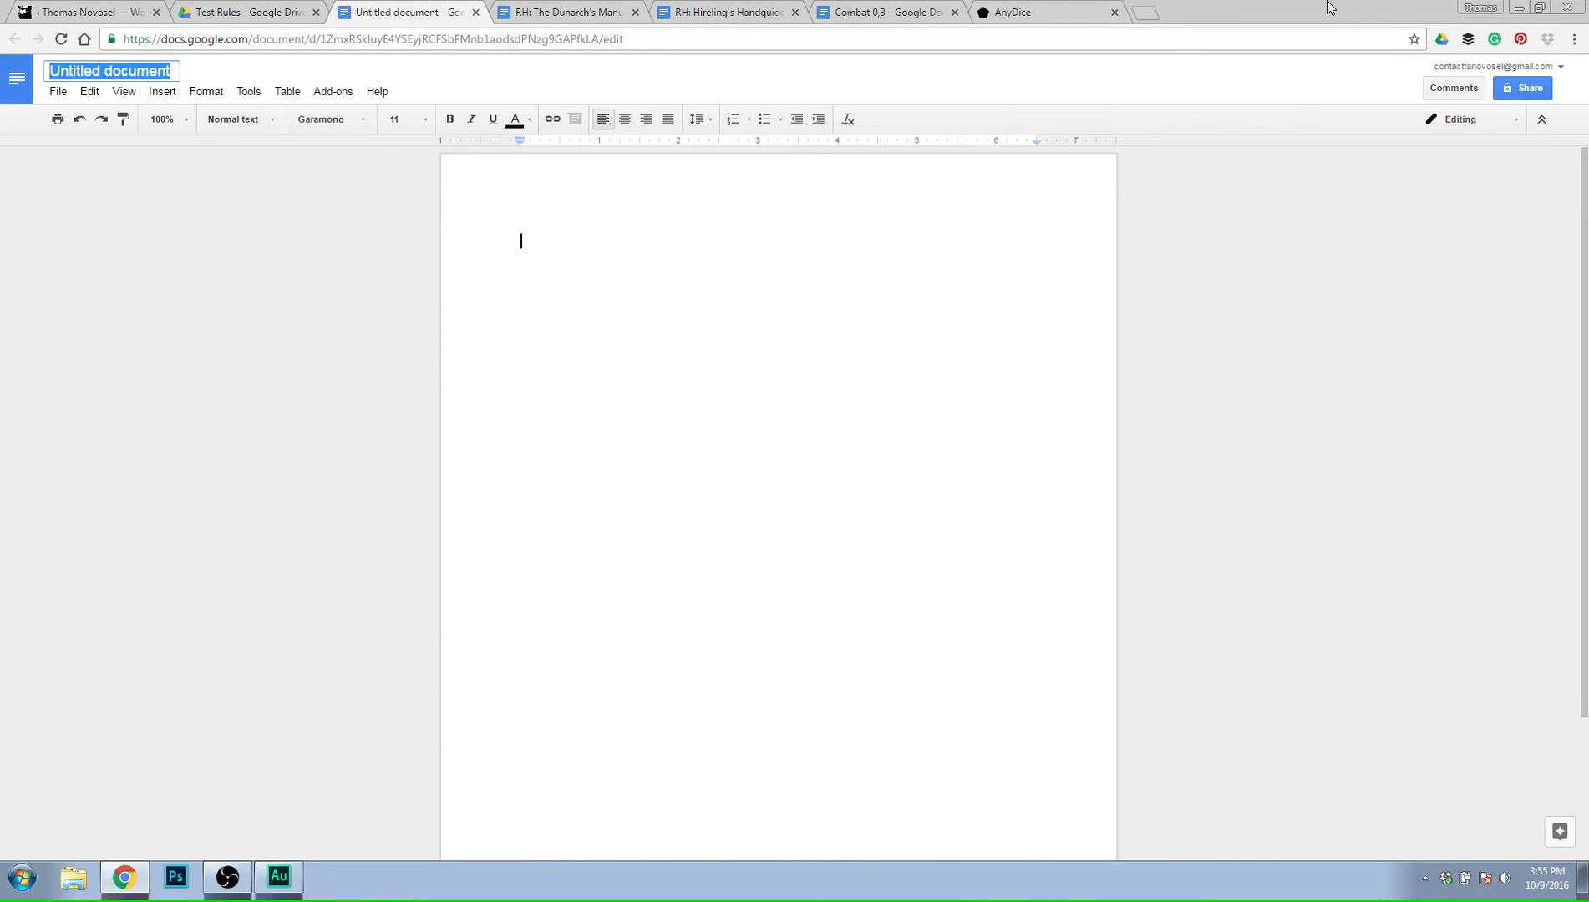
text(Changes and Notes)
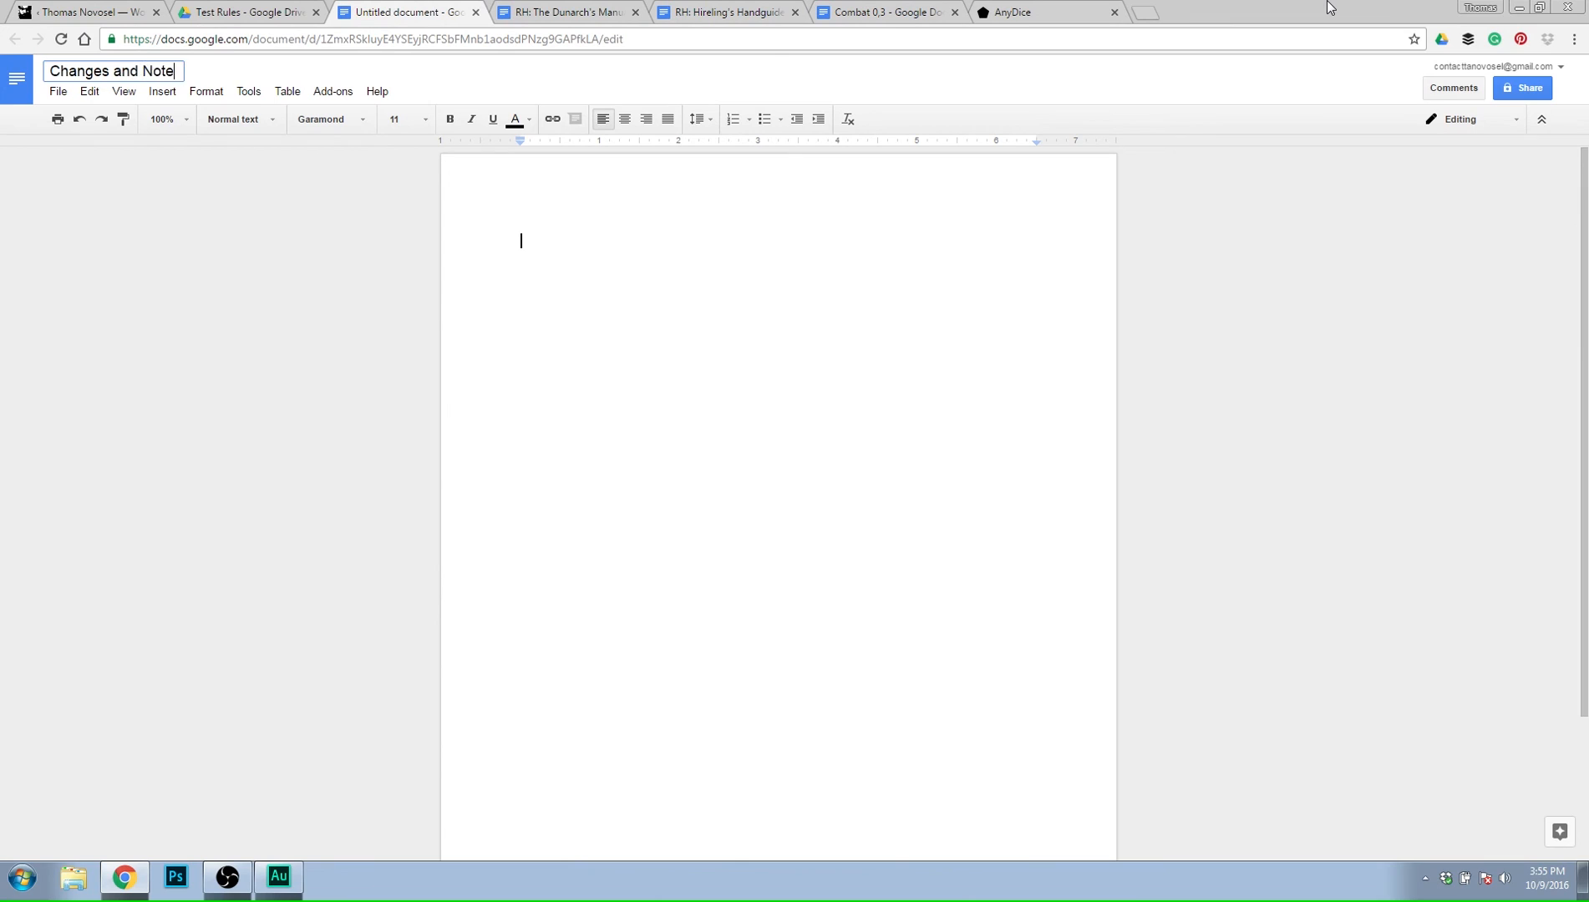
key(Return)
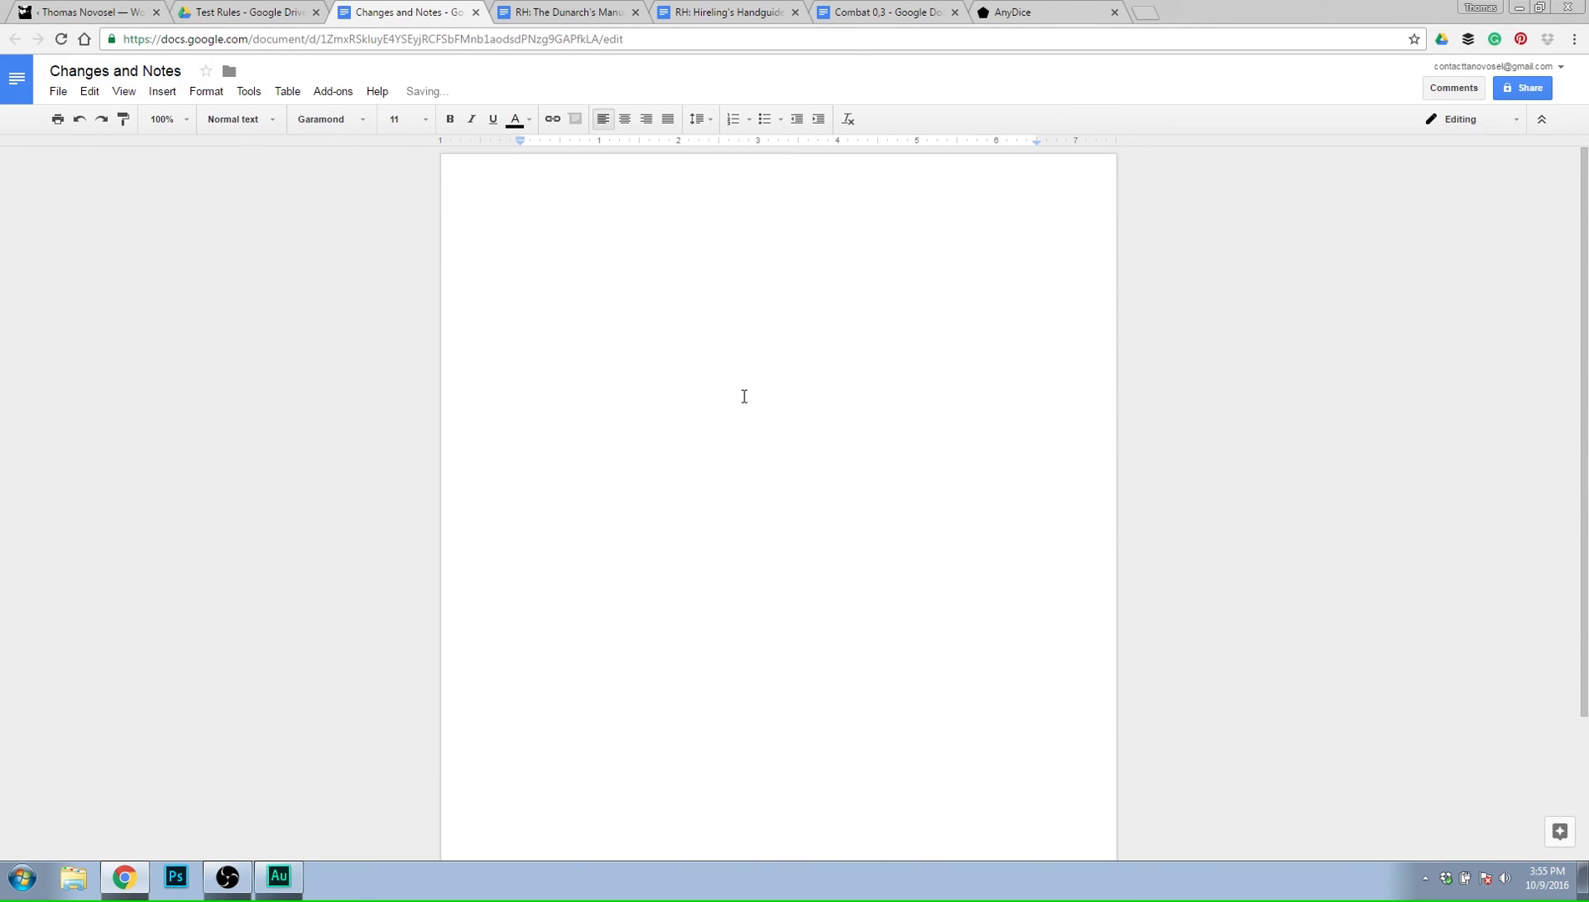
Start a bulleted list with "Combat 0,3" and "Advantages and Disadvantages need better wording".
text(* Co)
text(mbat )
text(0,m3)
key(Return)
text(Advanta)
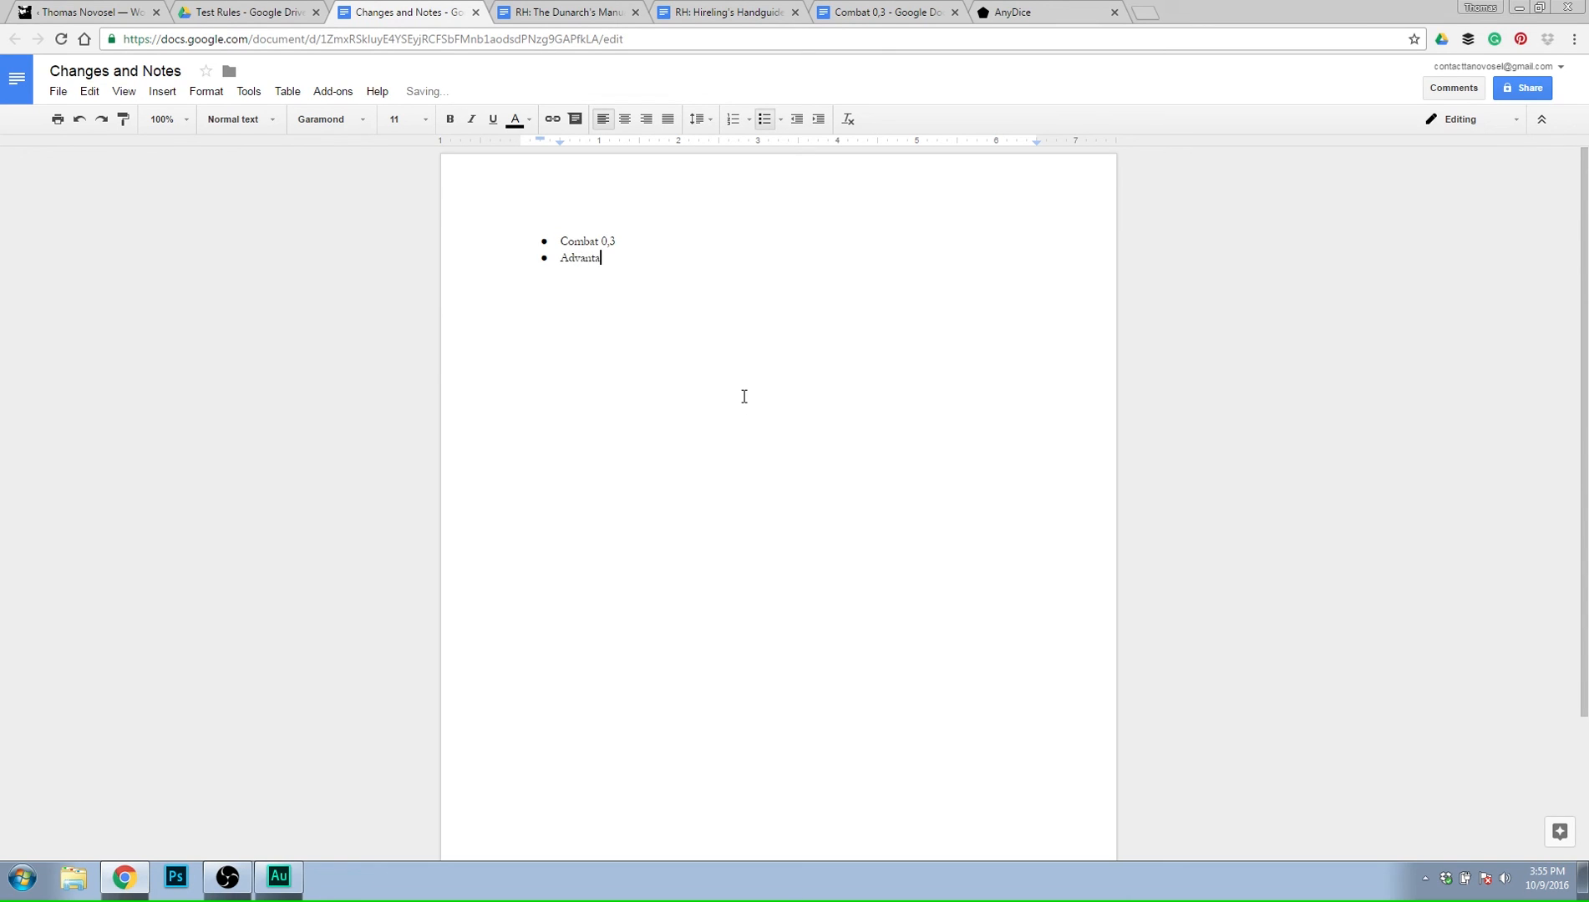
text(ges and Disadvantages need better wording)
key(Return)
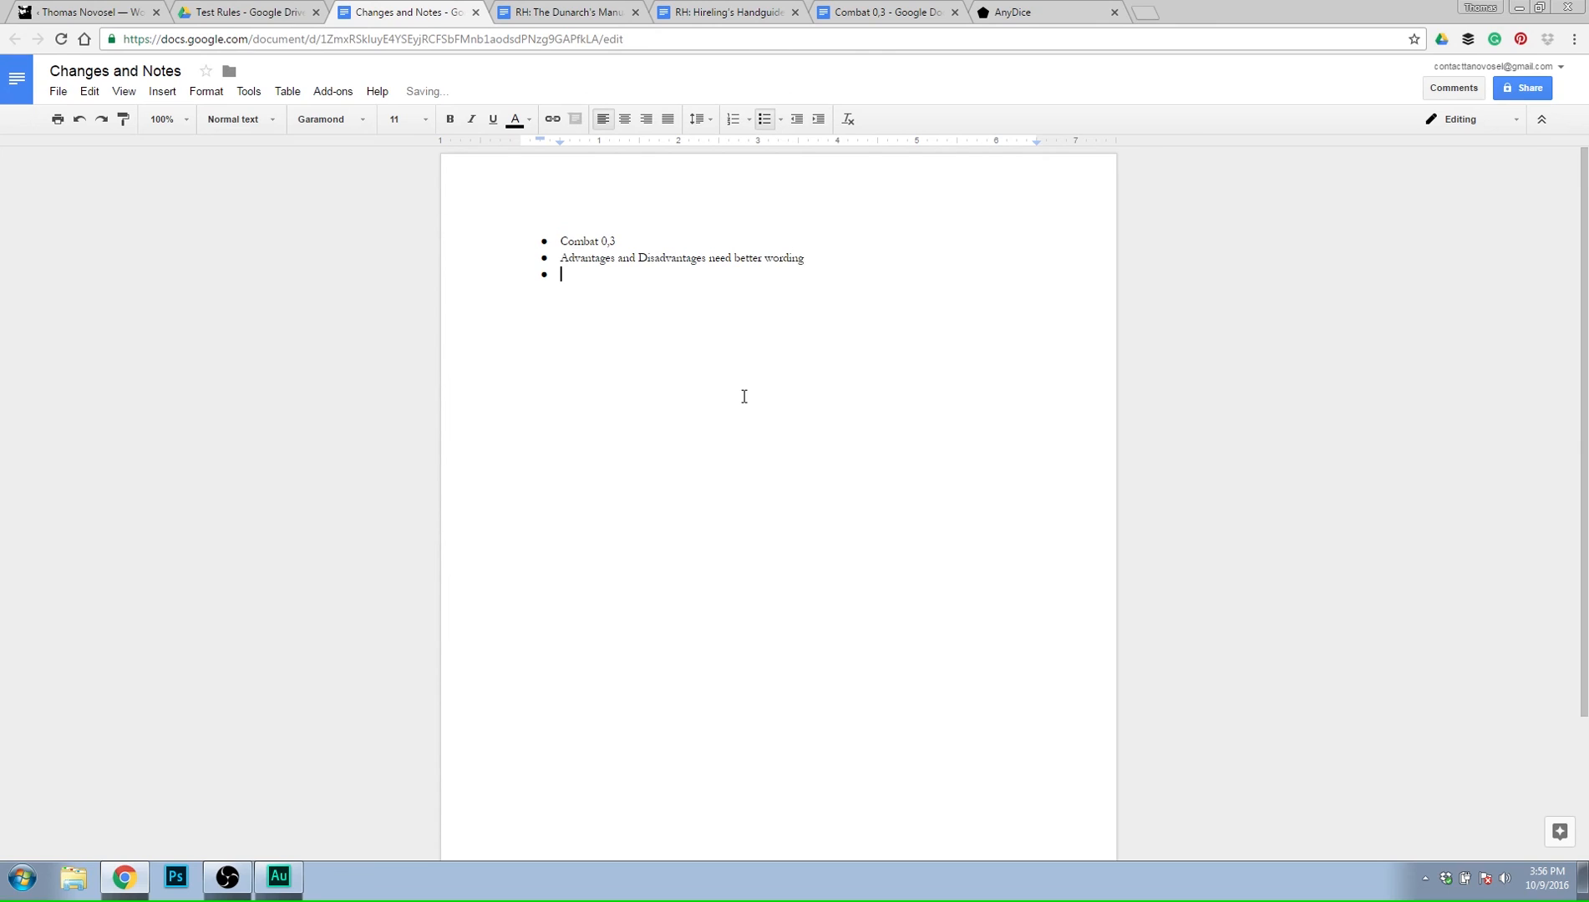
Add the bullet "Flail economy needs to be more prevalent" to the notes list.
text(Fa)
text(ail economy needs to be more pr)
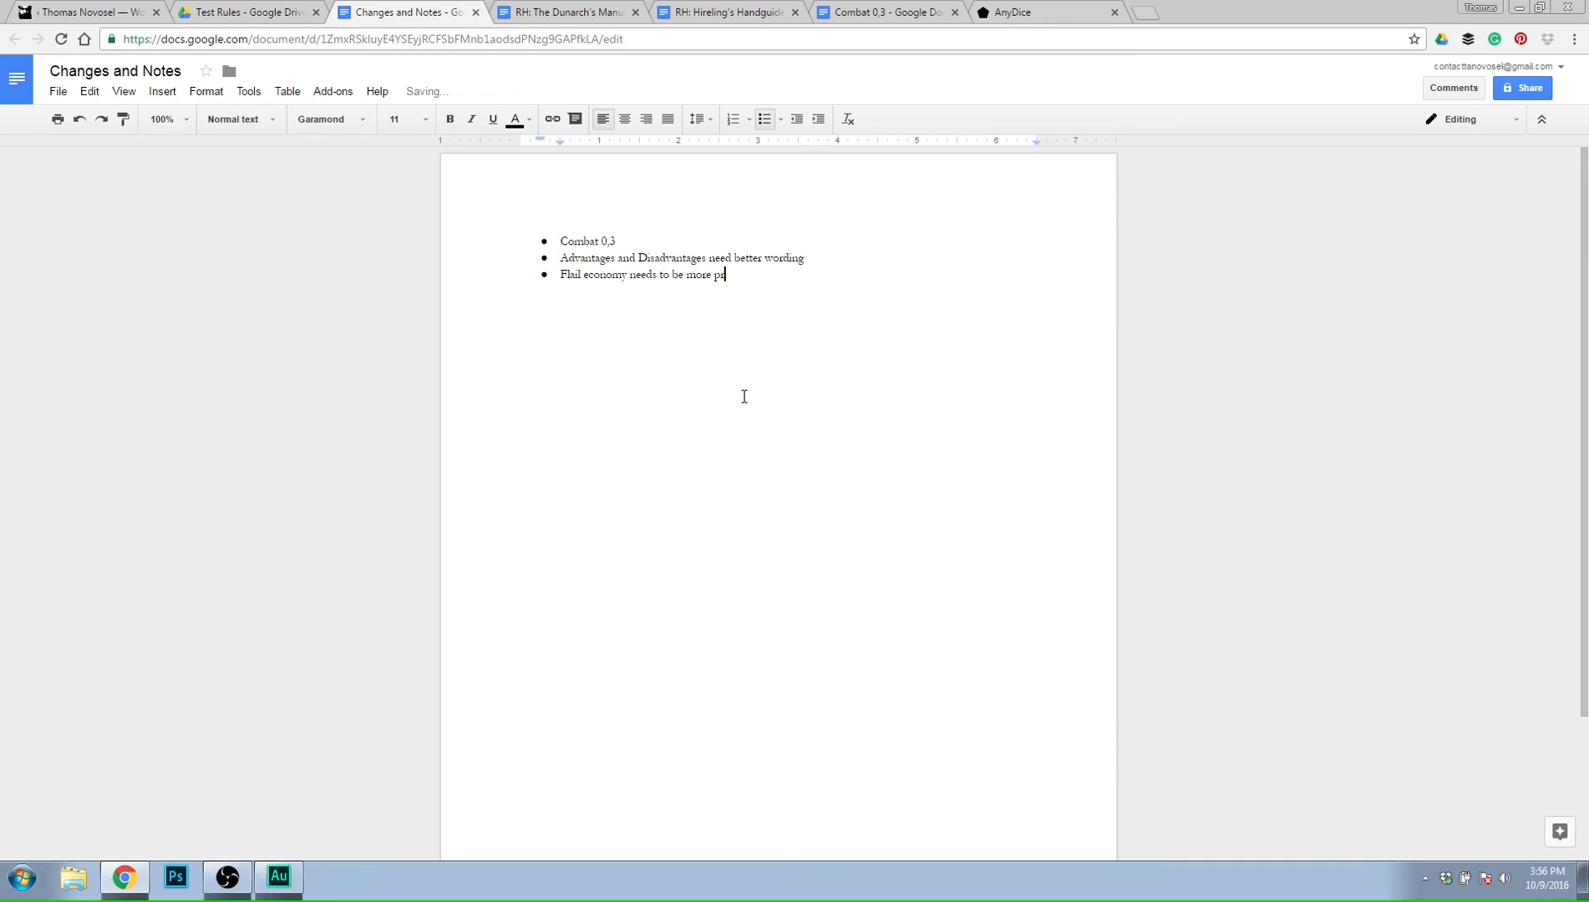
text(evalent)
key(Return)
text(Cahrac)
key(BackSpace)
key(BackSpace)
key(BackSpace)
key(BackSpace)
key(BackSpace)
key(ctrl+shift+8)
Add the bullet "Lethality needs to be more visible and almost sure fire" to the notes list.
text(lethality needs to be more visible)
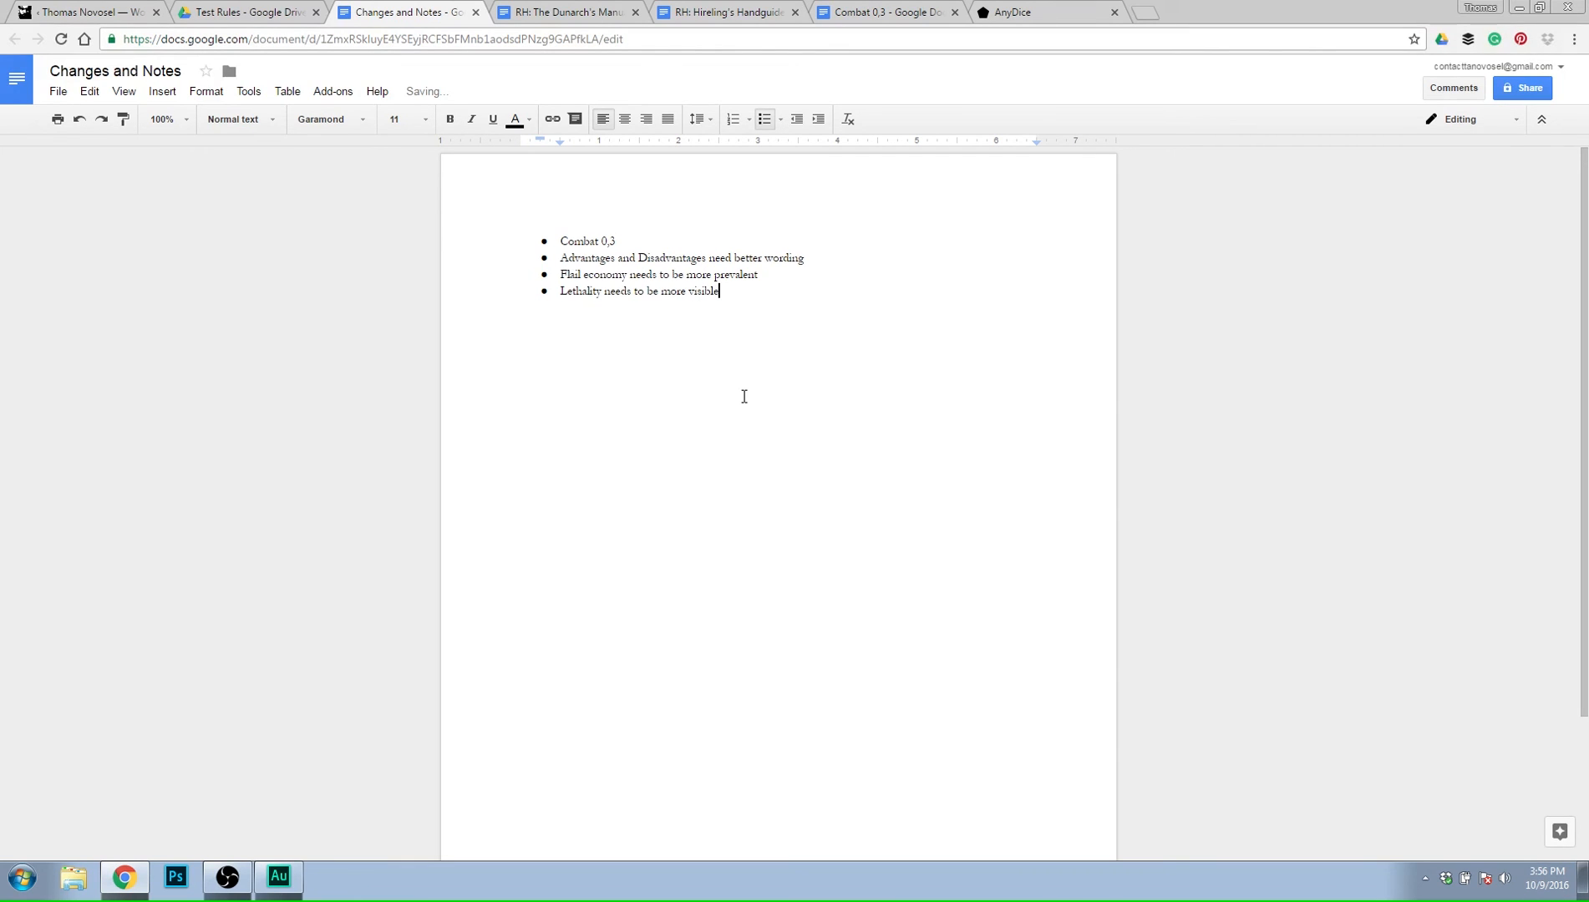
text( and almost sure fire)
key(Return)
Open "Going from 0,2 to 0,3" from the Playtest Packet RH (0,3) folder, check its Coming Changes list, and close the document.
key(ctrl+shift+Tab)
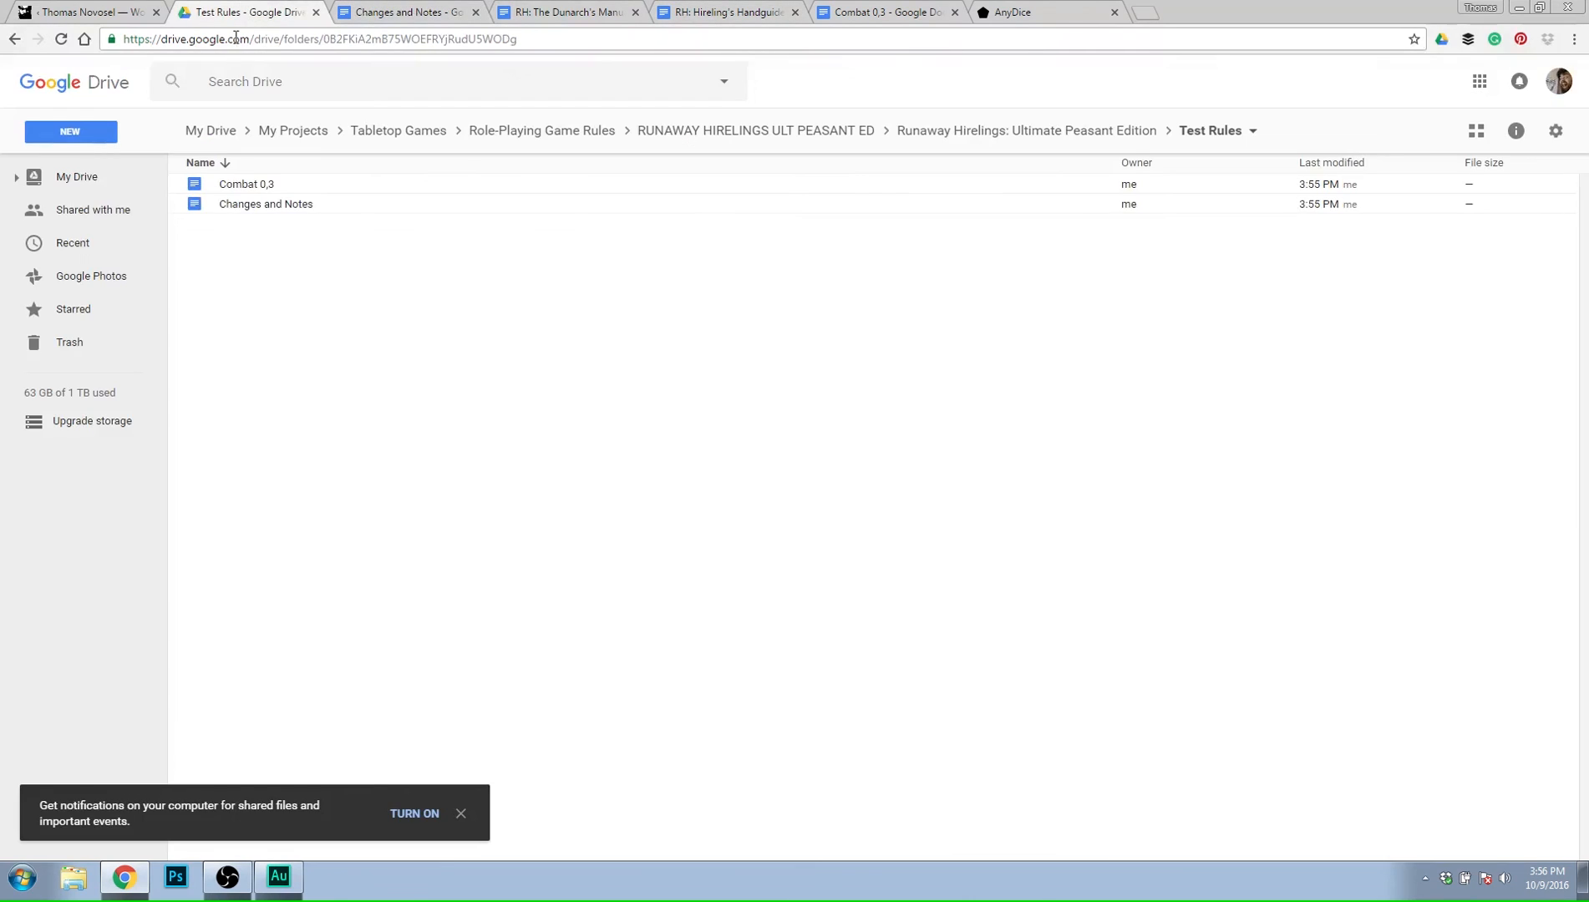
click(746, 132)
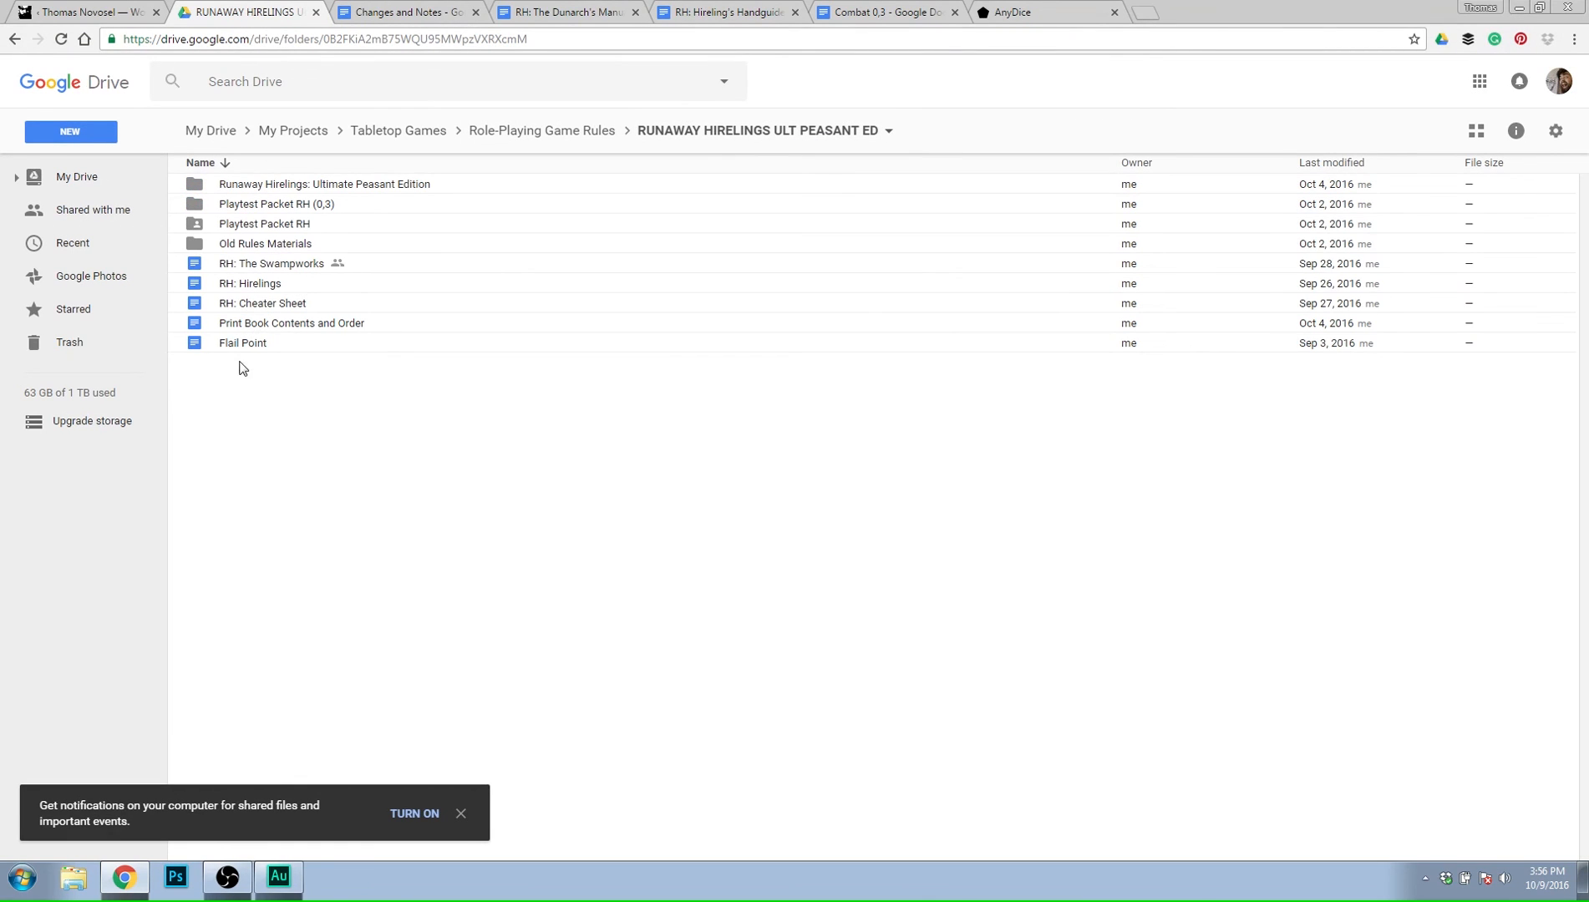
double_click(278, 205)
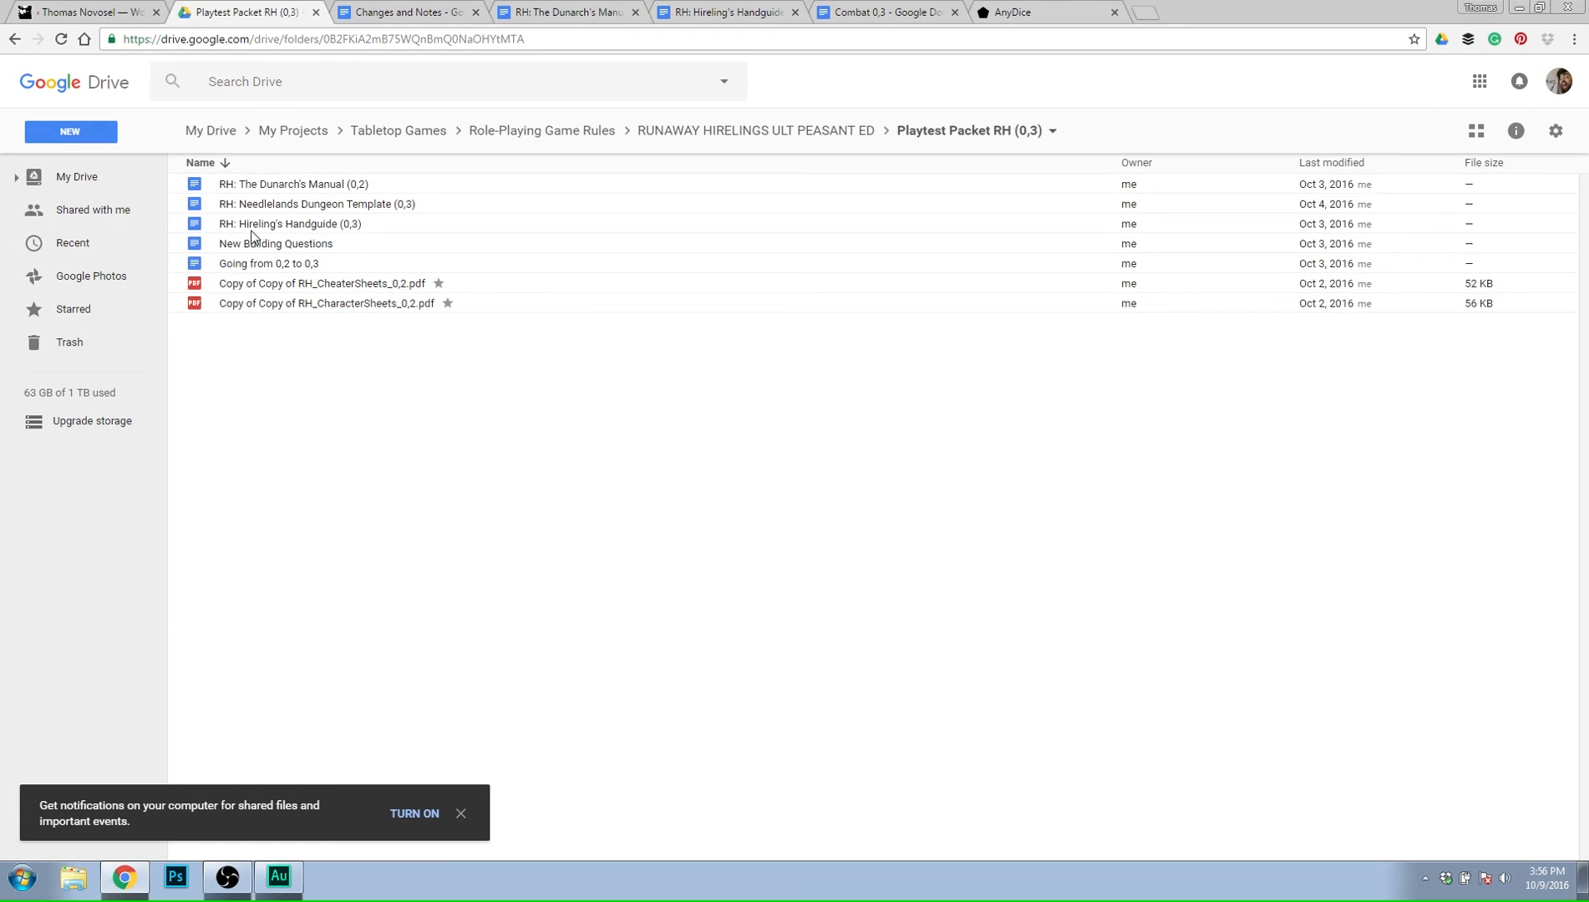
double_click(256, 265)
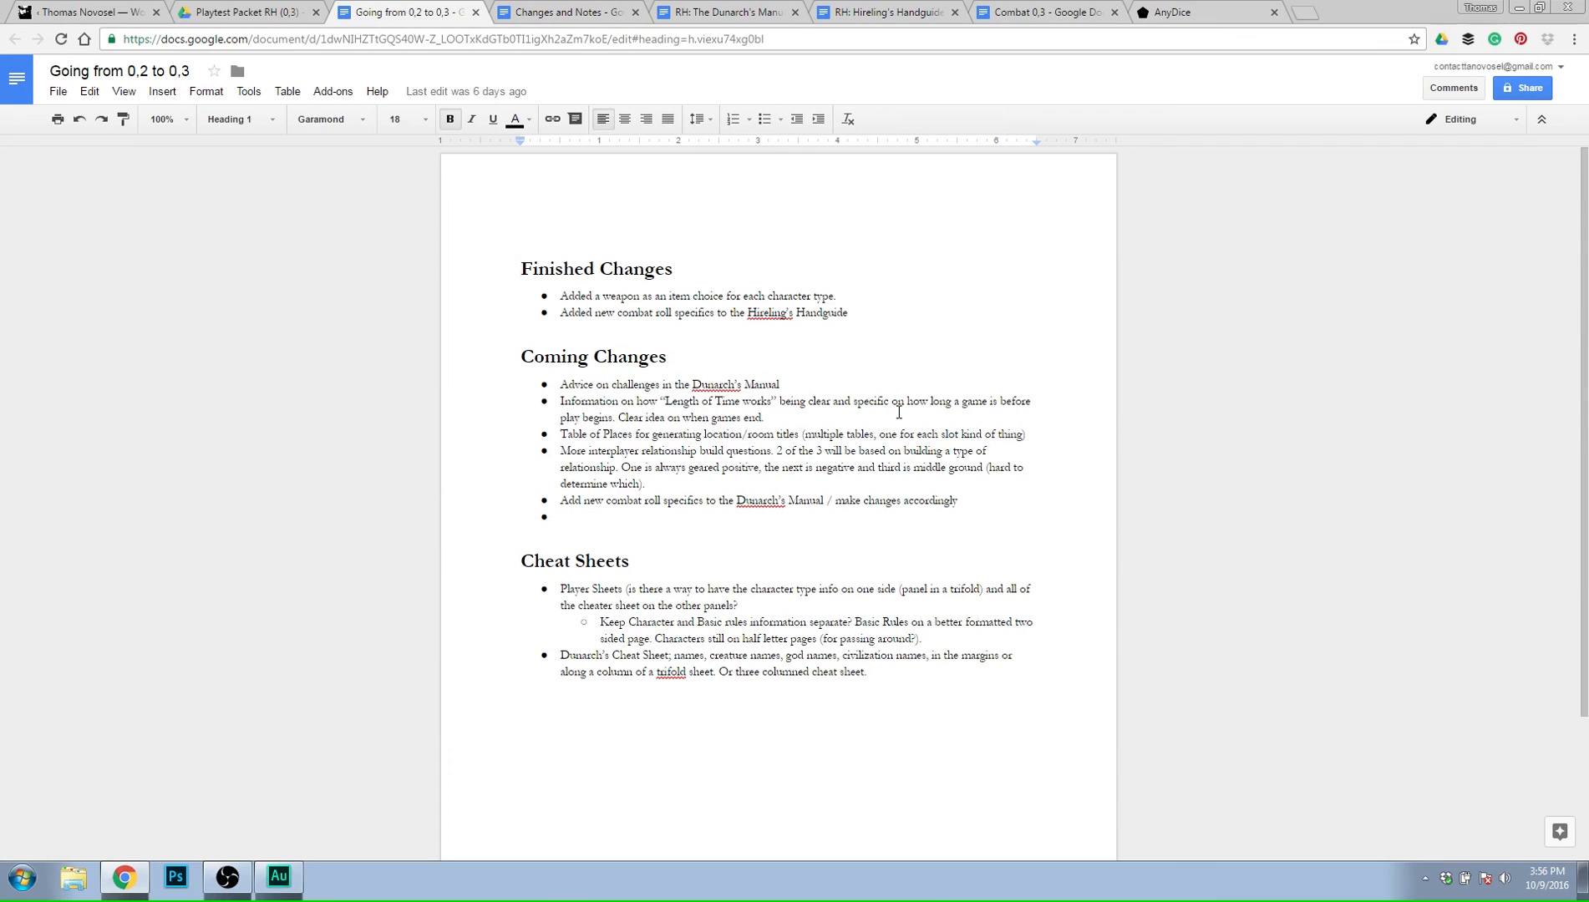
click(822, 380)
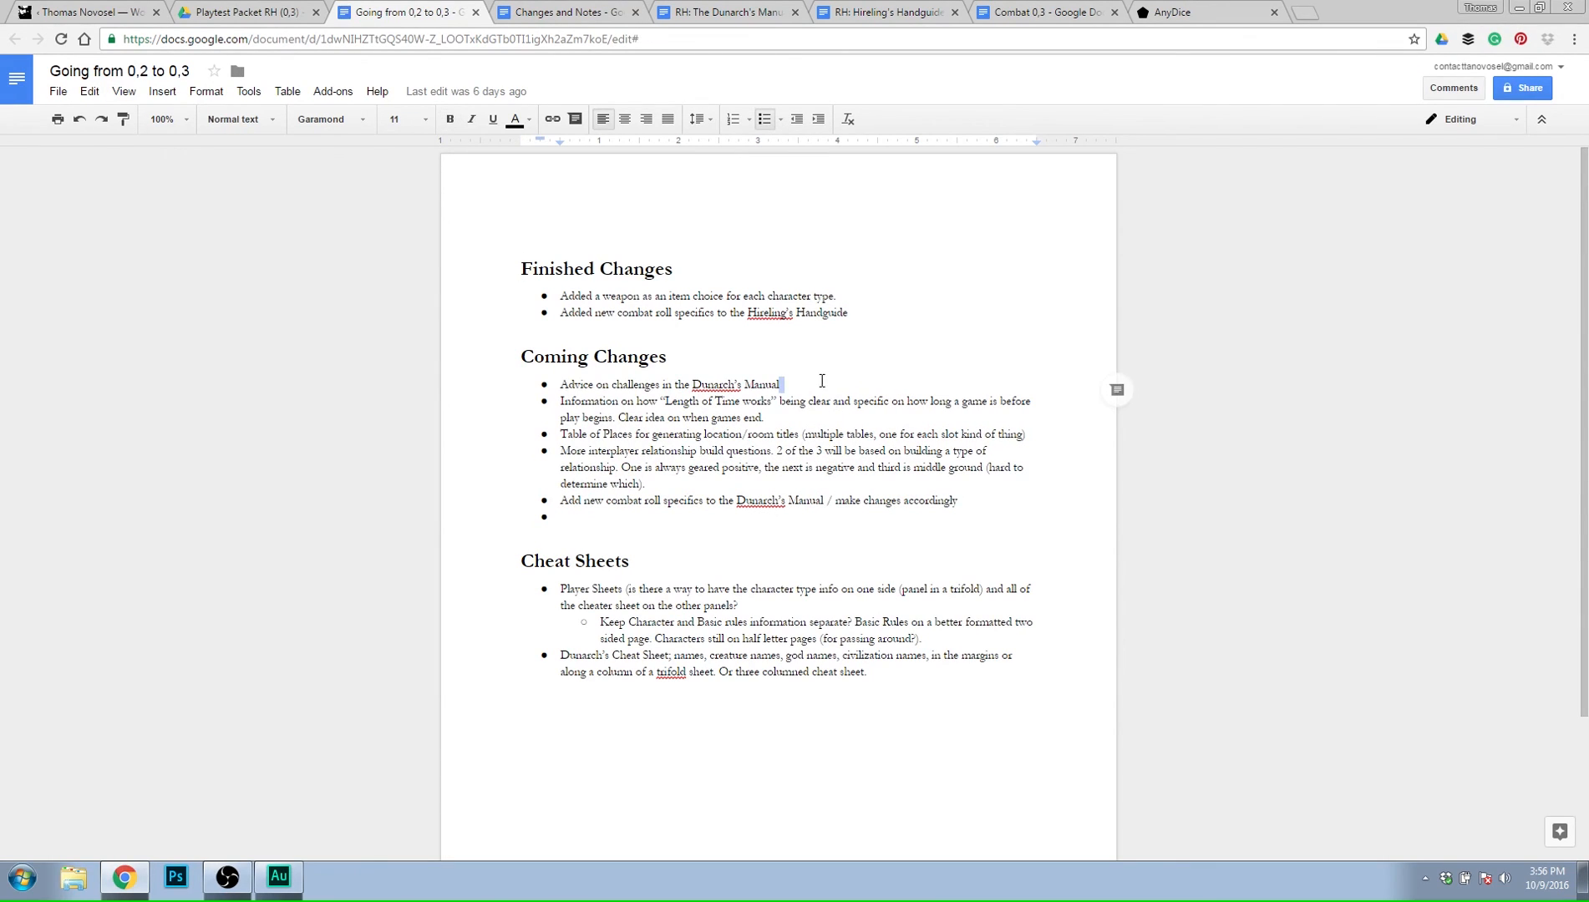
click(581, 500)
click(800, 519)
click(476, 12)
Close the Changes and Notes and The Dunarch's Manual (0,2) documents and return to the Combat 0,3 document.
click(450, 13)
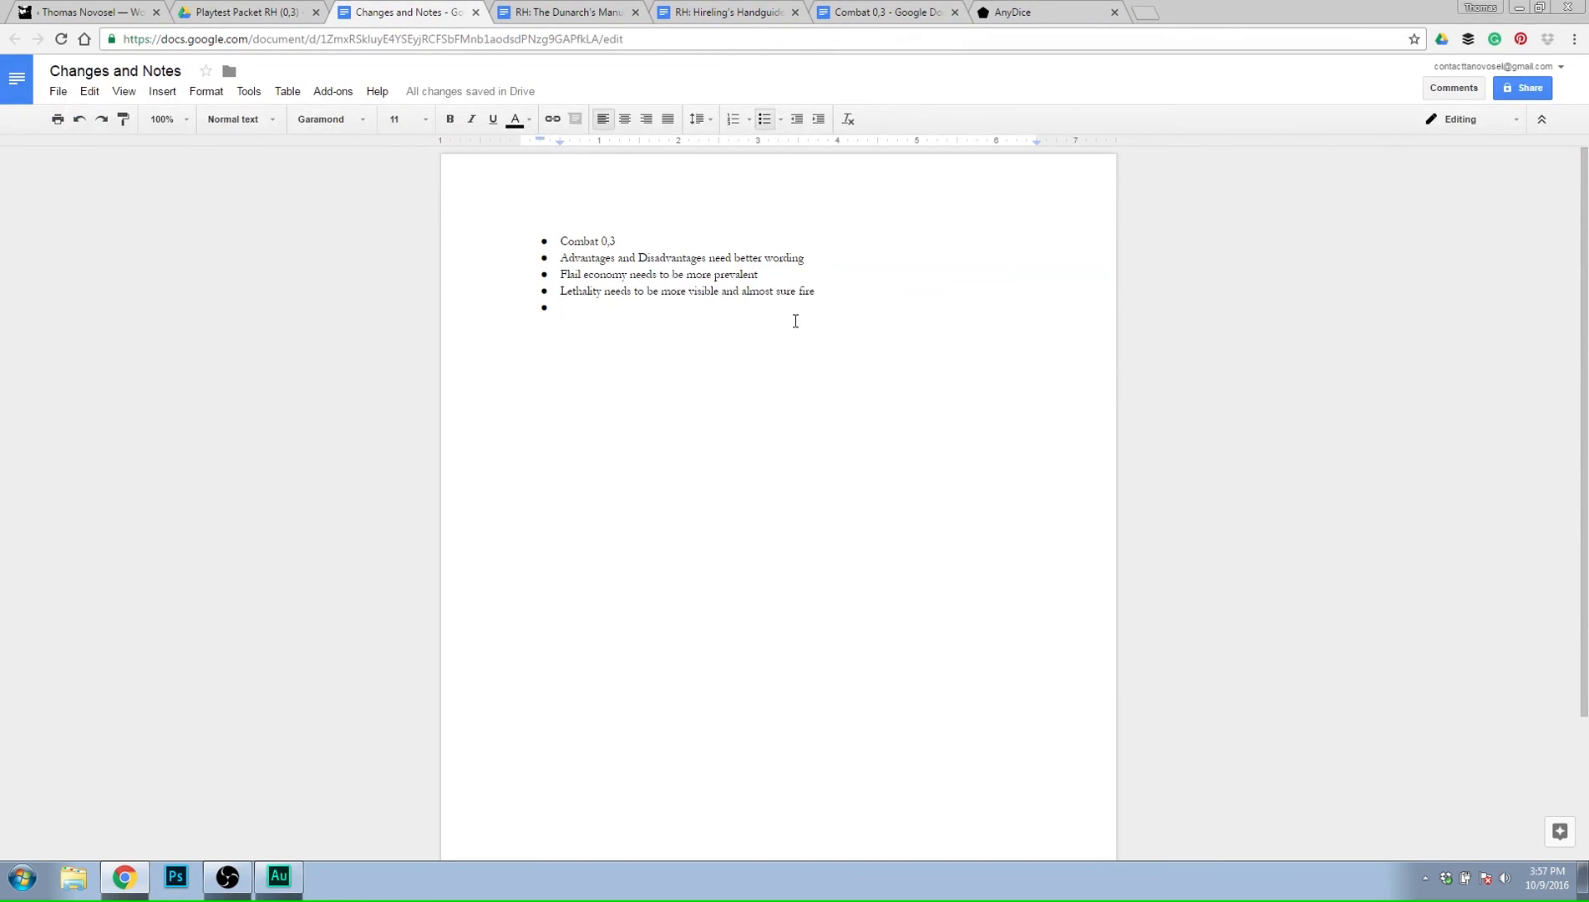
click(476, 12)
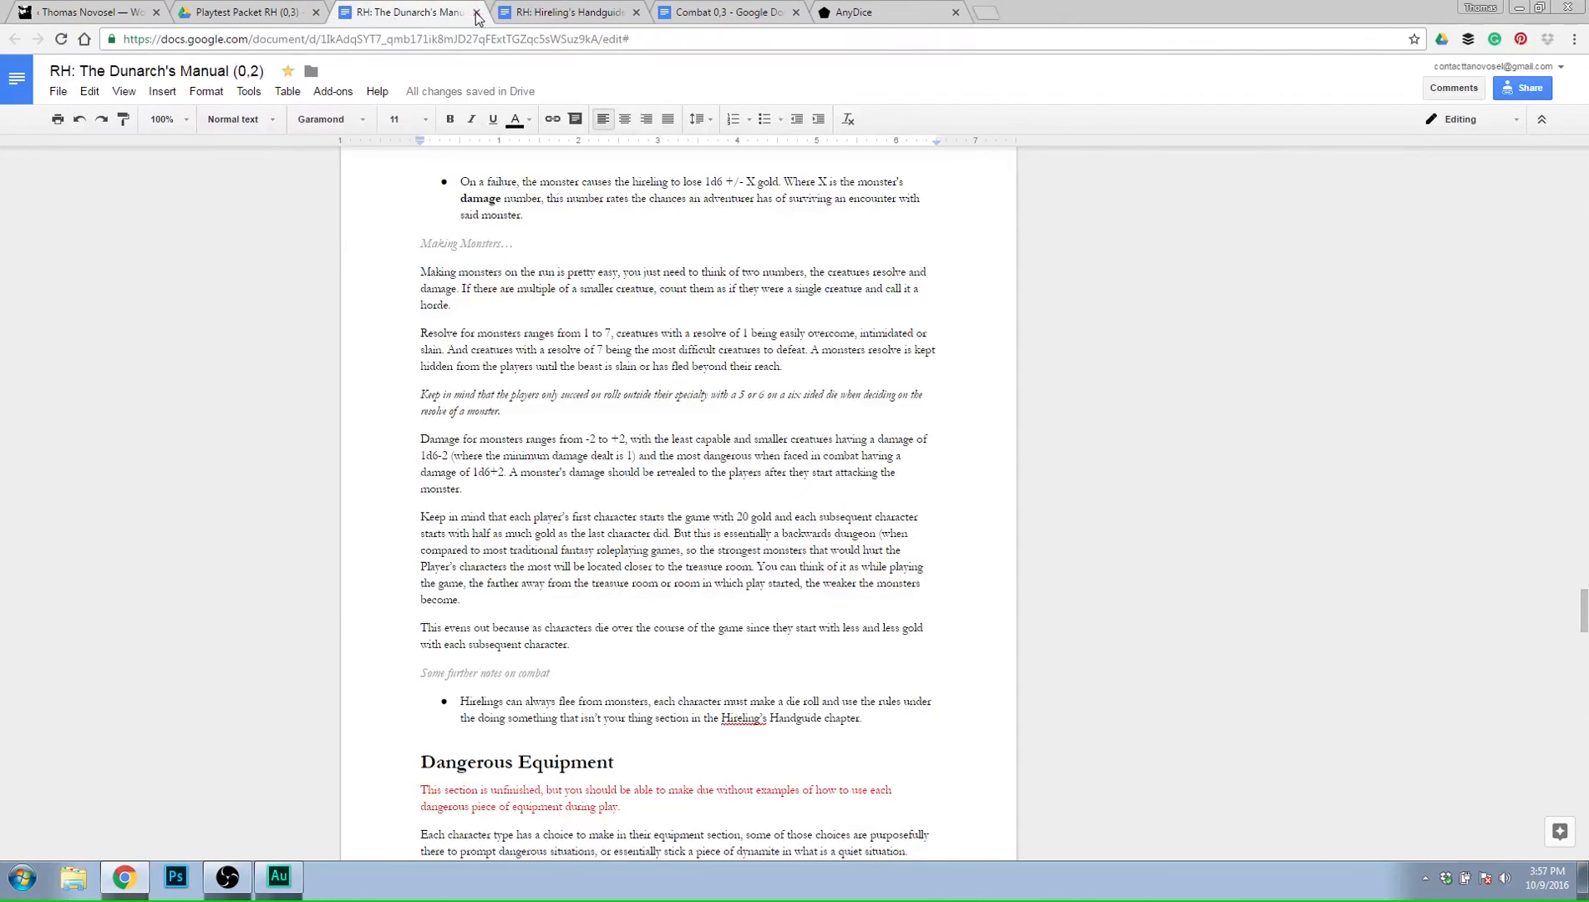
click(476, 12)
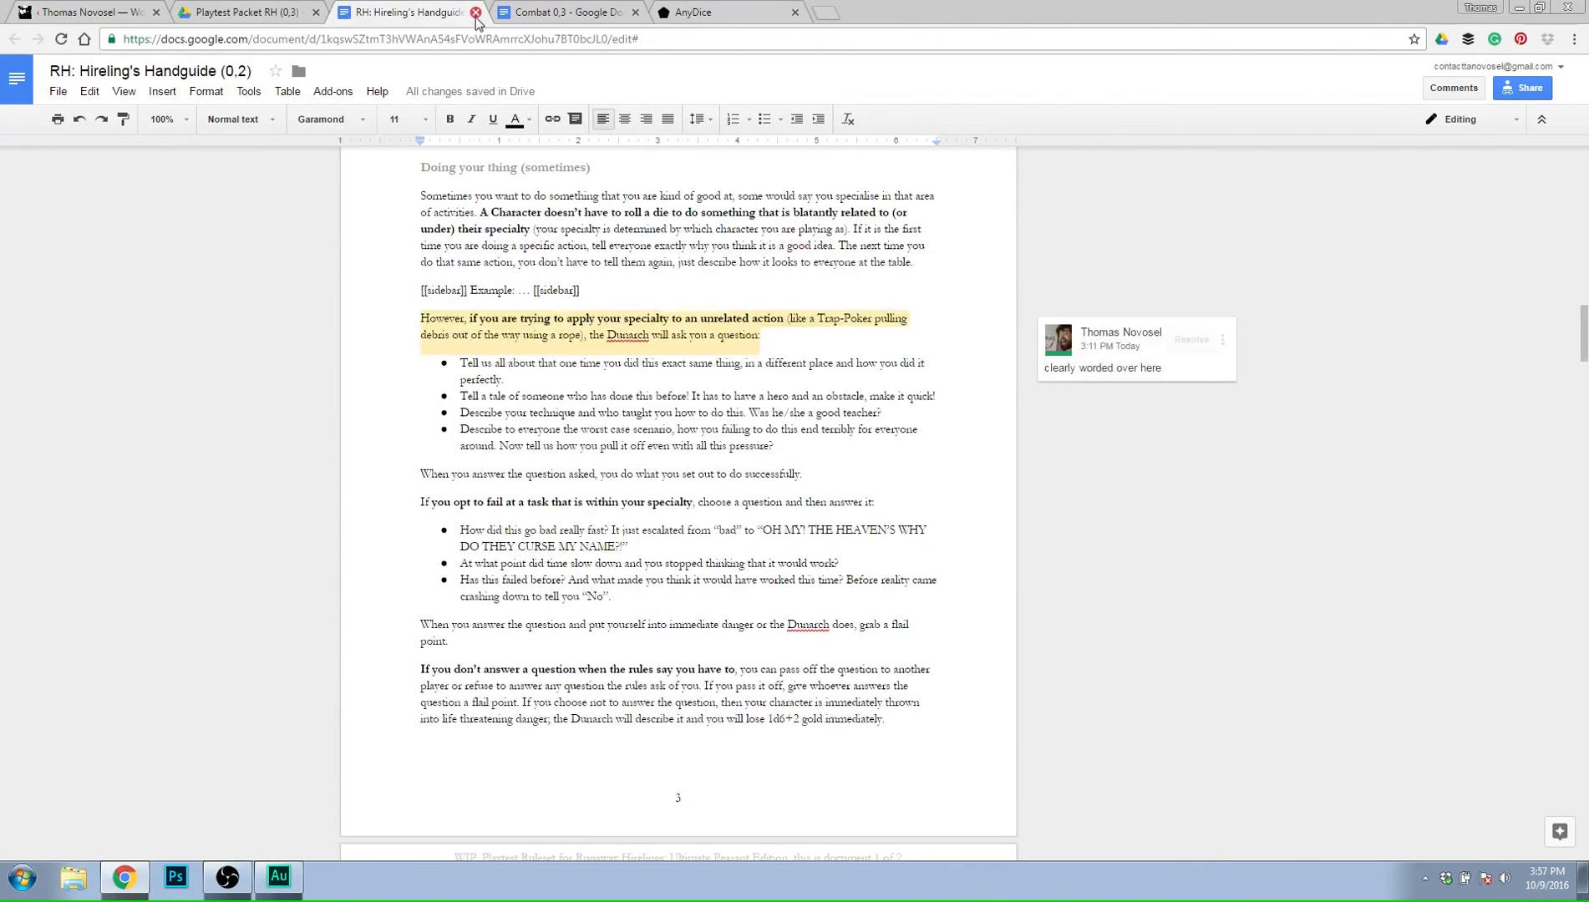
click(537, 9)
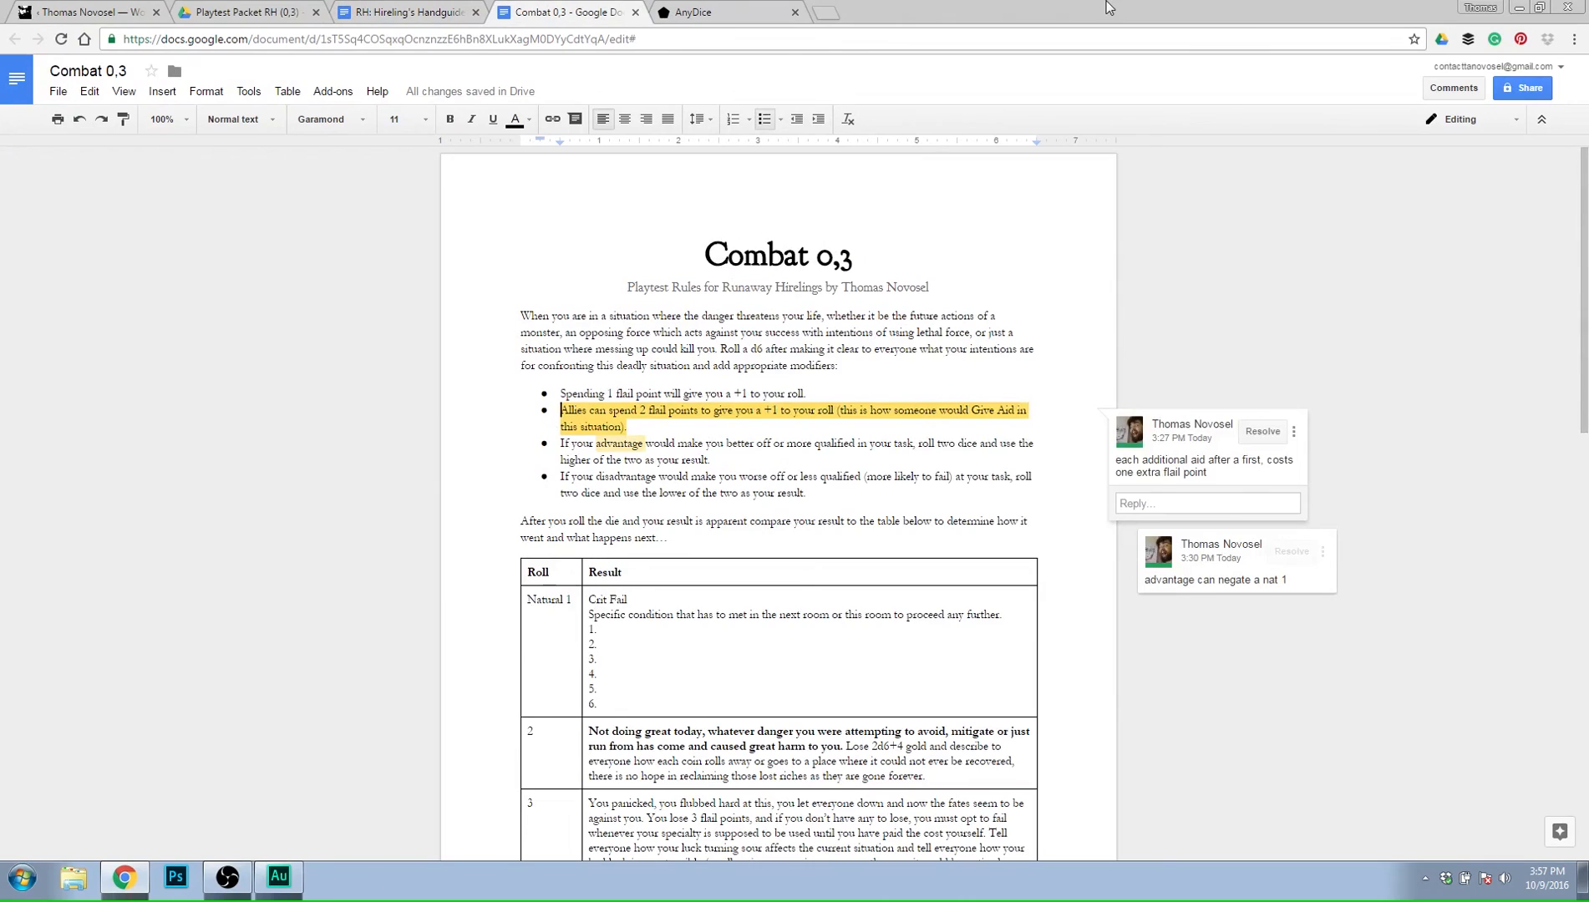